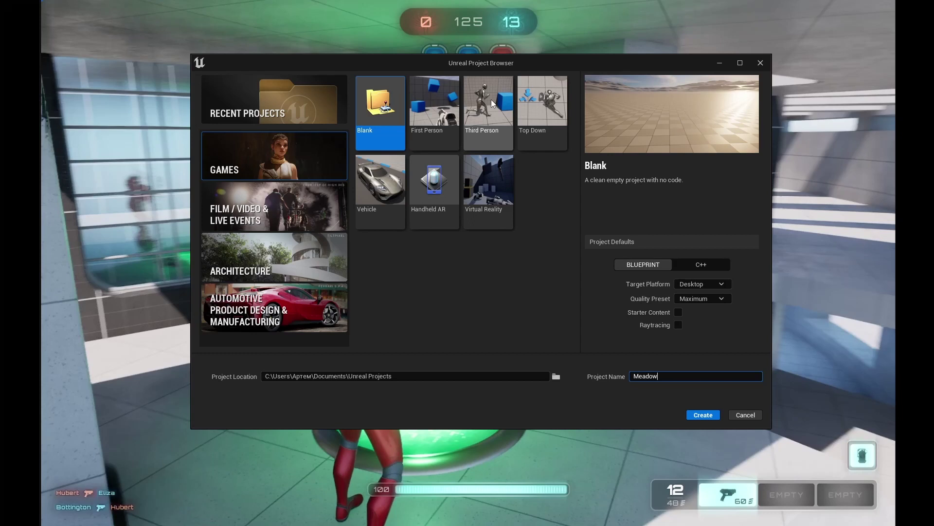
Choose the Third Person game template and create the project.
left_click(492, 100)
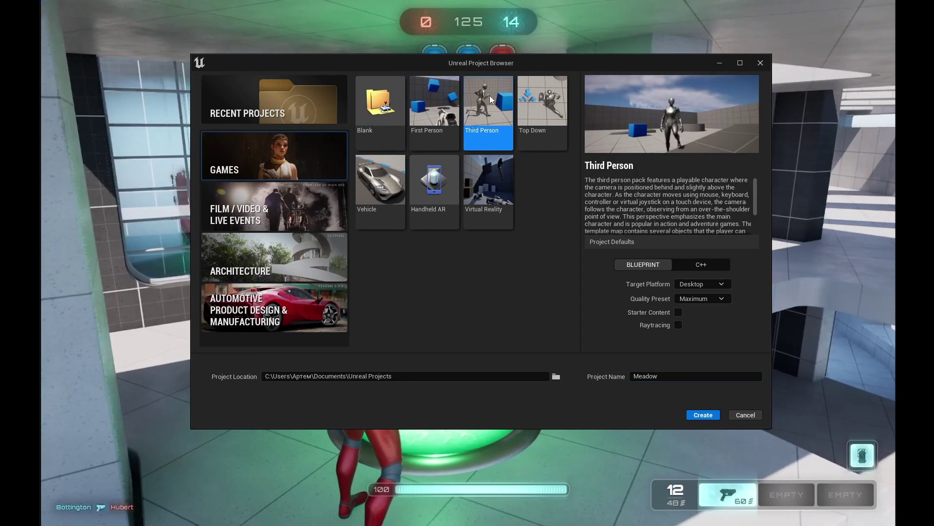
left_click(703, 414)
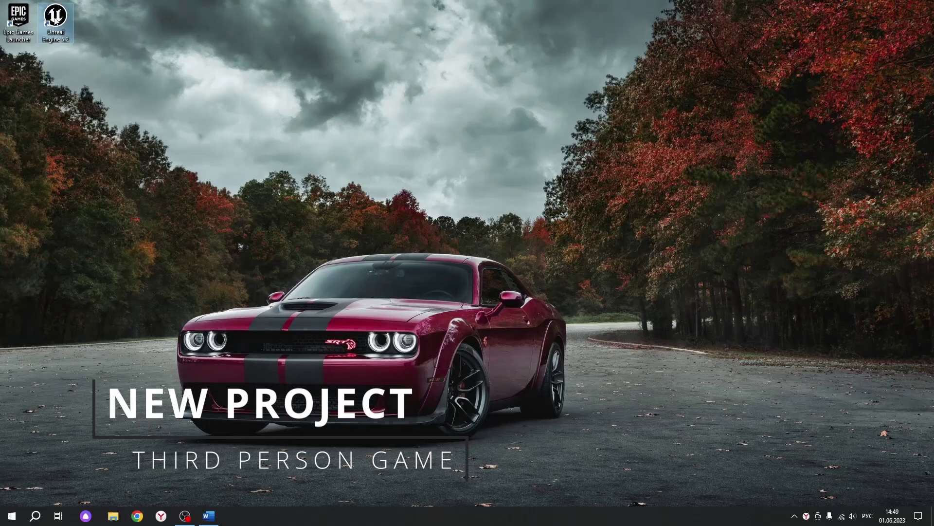
Launch Unreal Engine and create the blank Blueprint project Third_Person_Game.
double_click(55, 18)
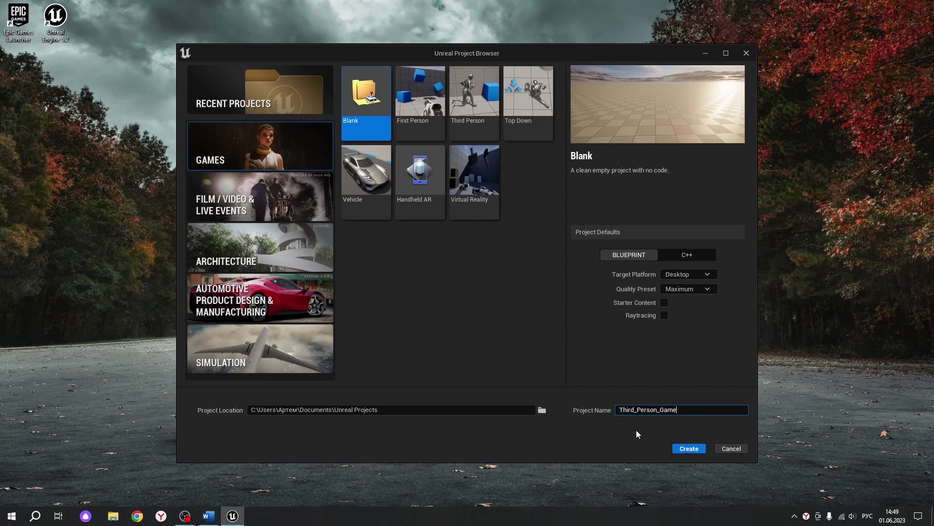
left_click(691, 450)
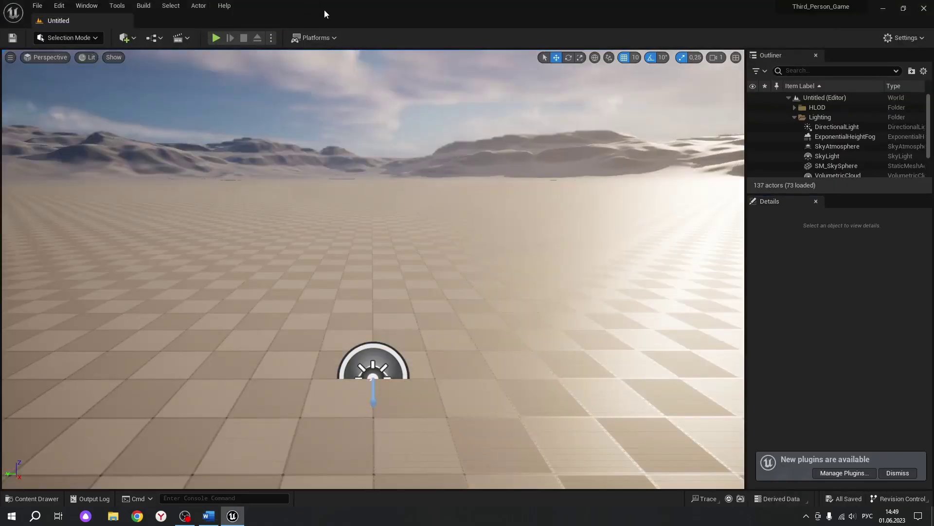
Save the current level as Third_Person inside a newly created Maps folder.
left_click(37, 7)
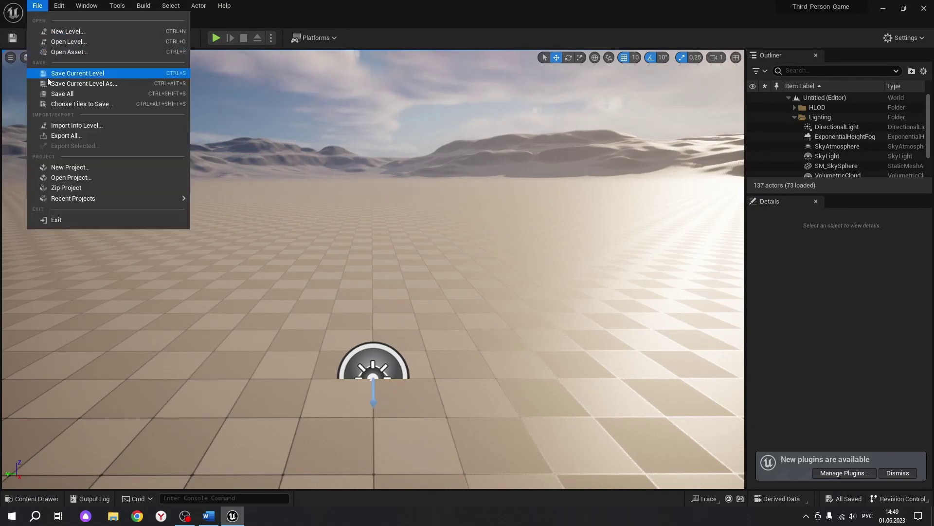
left_click(105, 85)
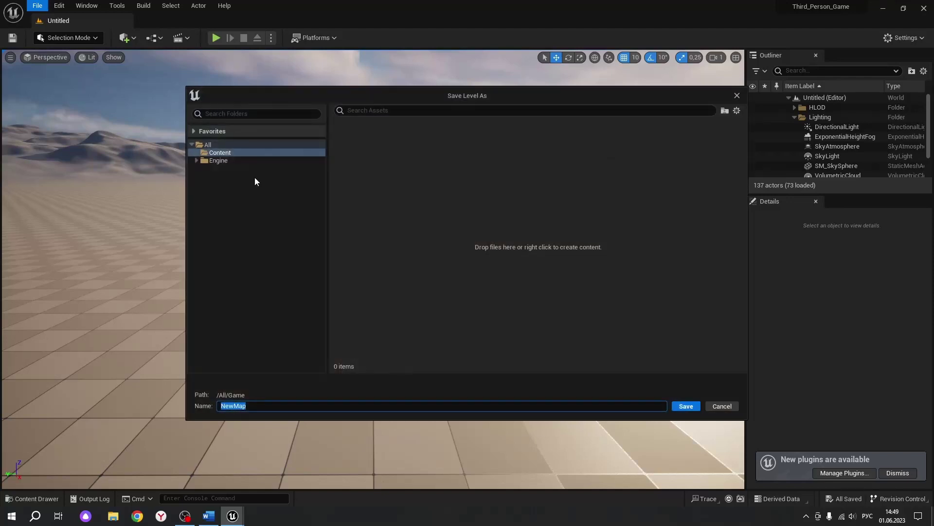
right_click(414, 188)
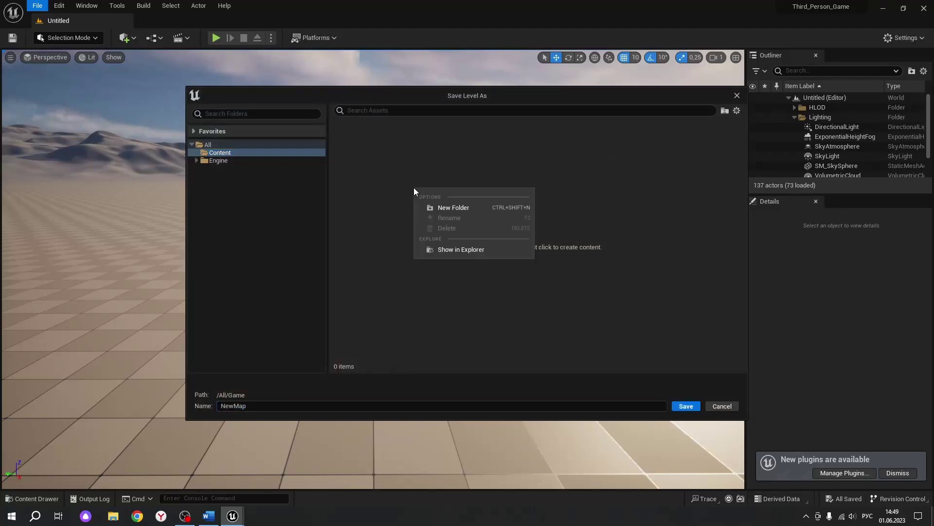
left_click(454, 211)
key("BackSpace")
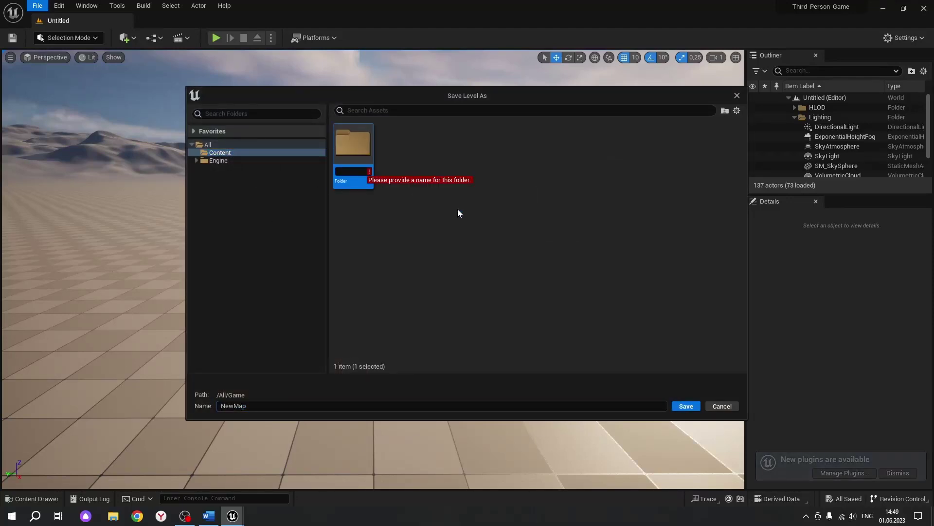
key("alt+shift")
type("Maps")
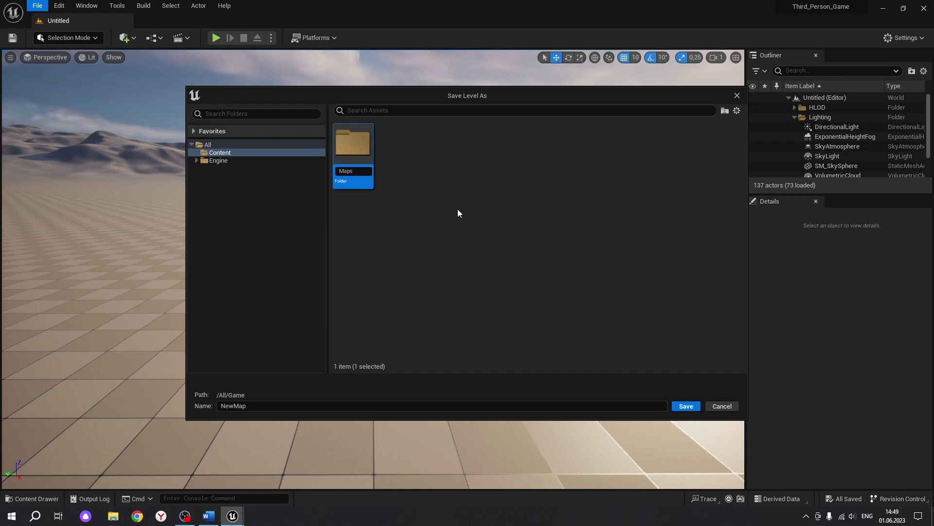
key("Return")
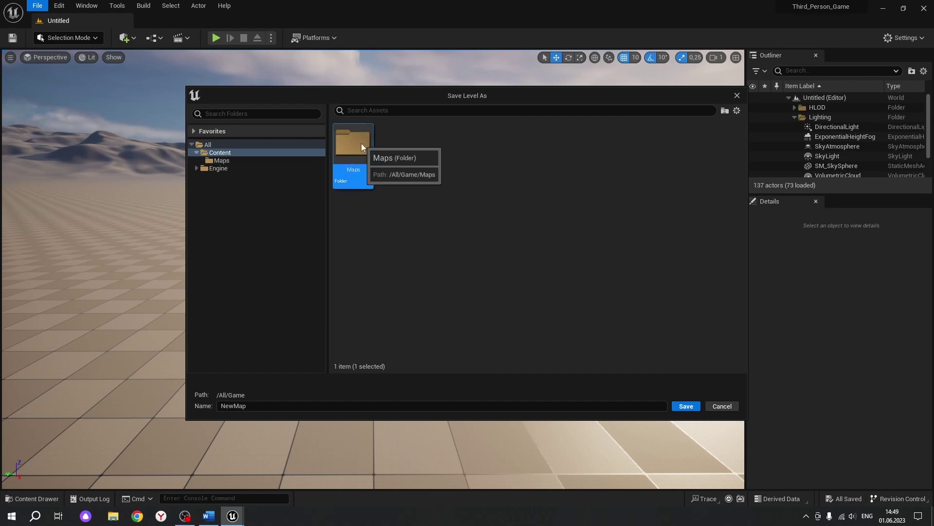
double_click(363, 148)
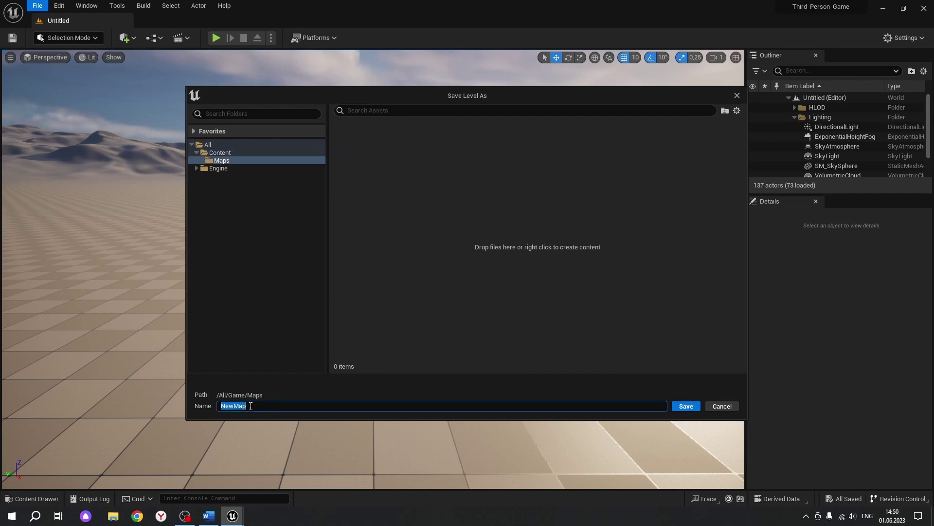
left_click(665, 407)
type("Third_Person")
left_click(687, 406)
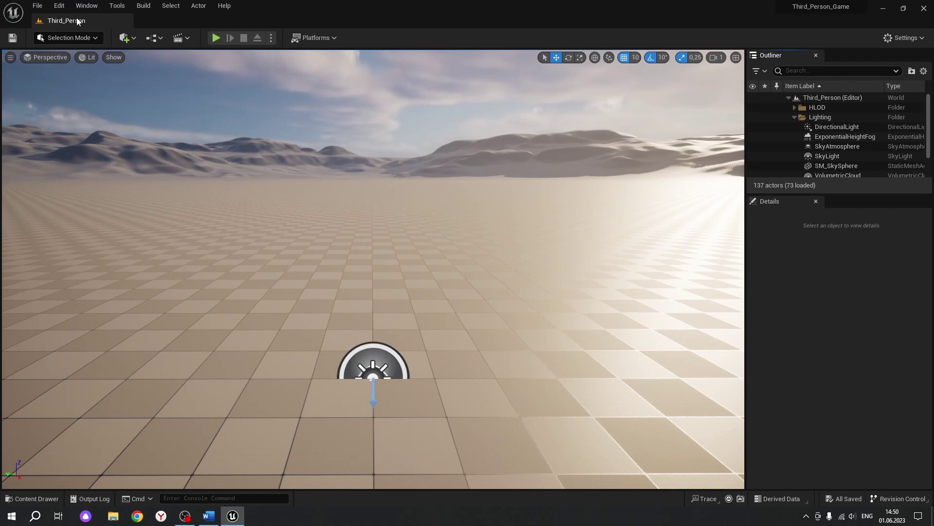
Check the saved level in the Maps folder, then minimize the editor.
key("ctrl+space")
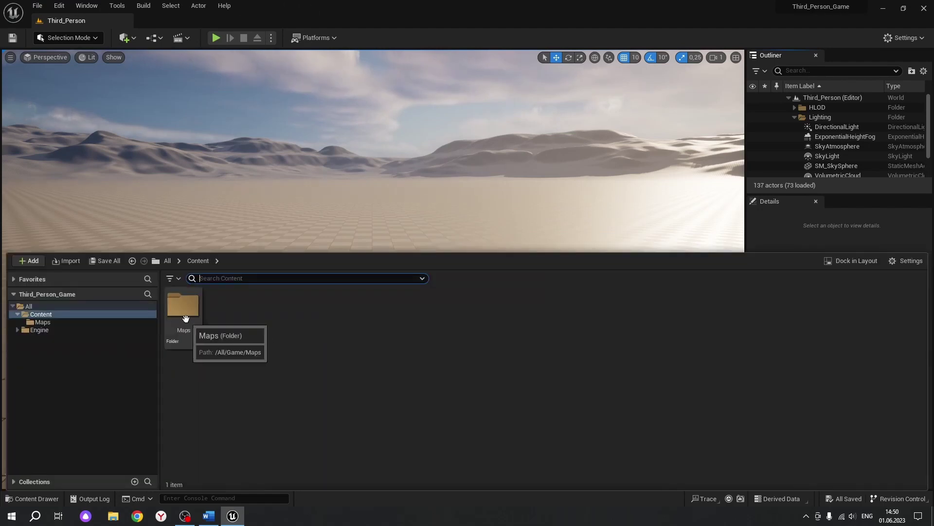
double_click(184, 307)
key("alt+Left")
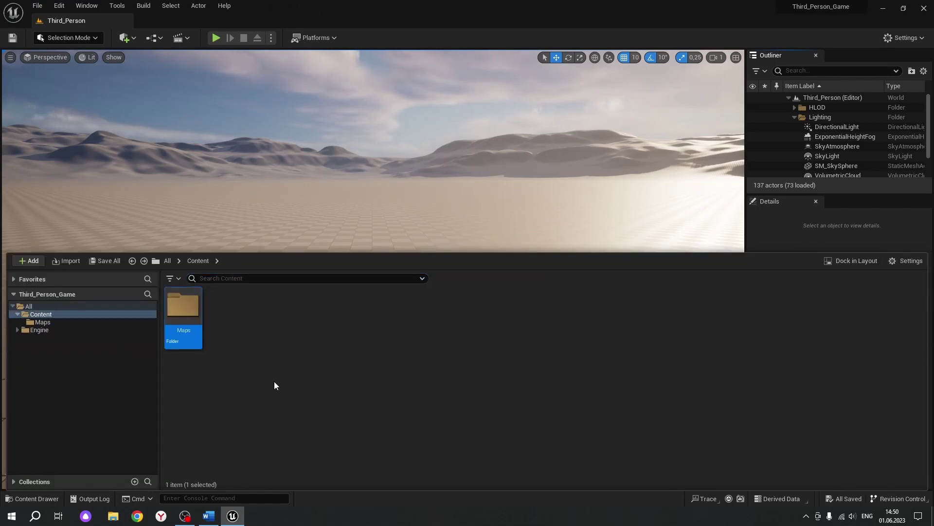
left_click(233, 515)
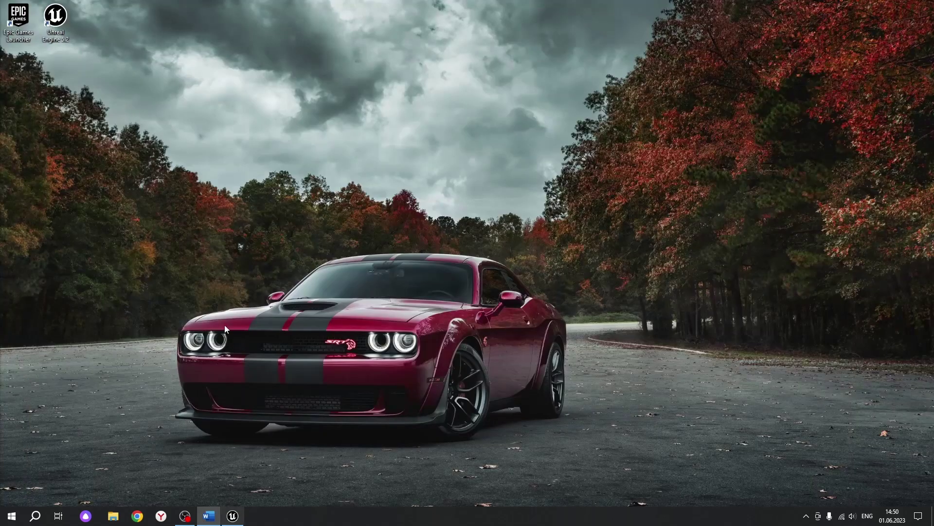
Find the Mannequins Pack in the Epic Games Launcher Marketplace.
double_click(22, 21)
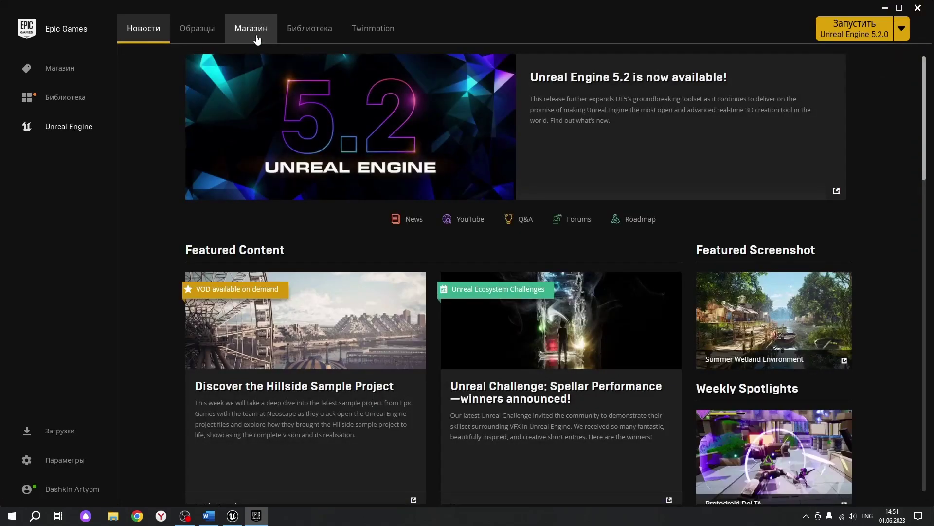
left_click(253, 28)
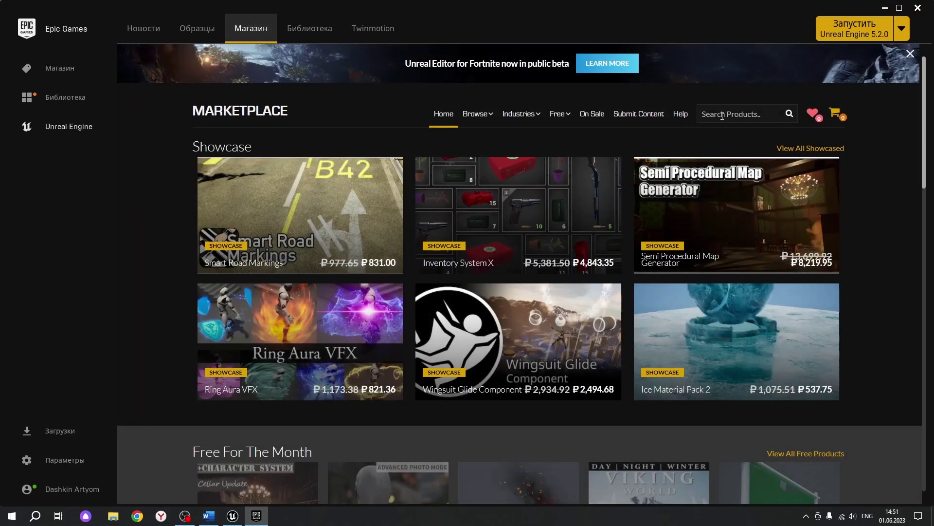
type("Mannequins Pack")
key("Return")
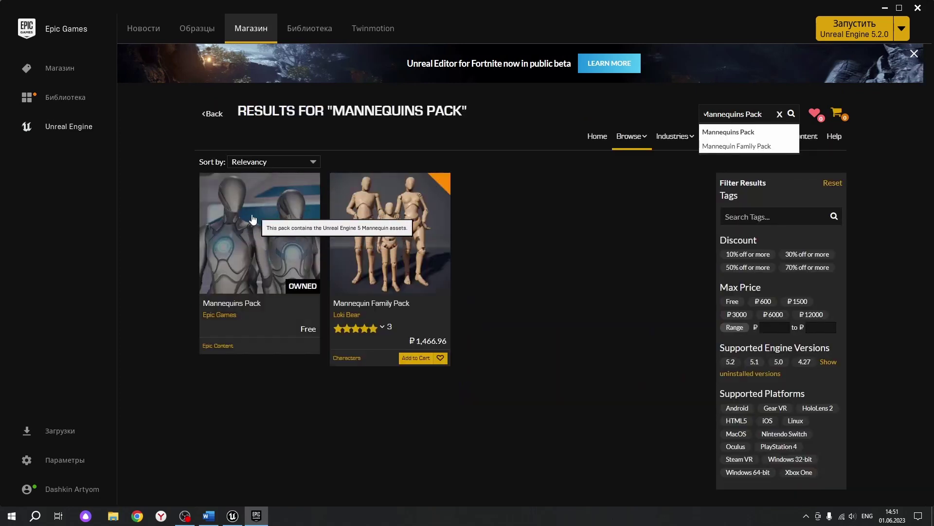
left_click(240, 307)
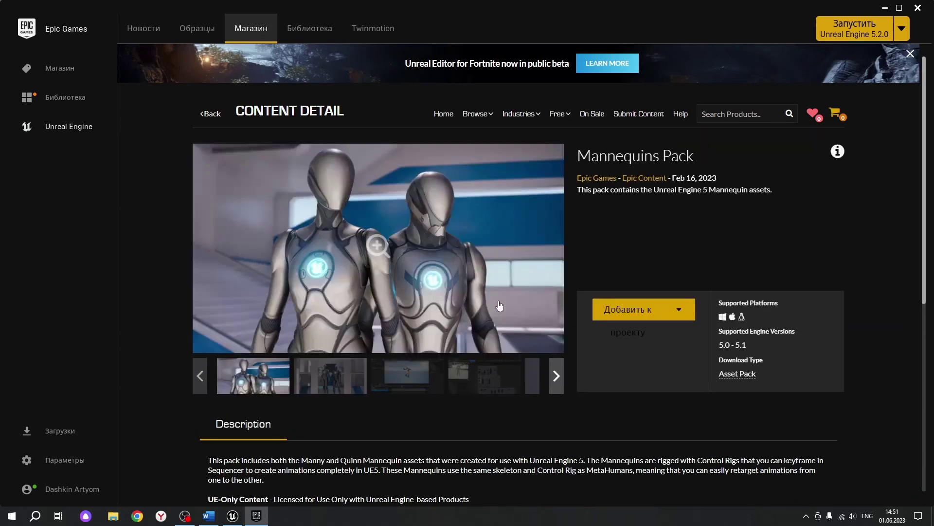
Add version 5.1 of the pack to Third_Person_Game, replacing existing files.
left_click(648, 316)
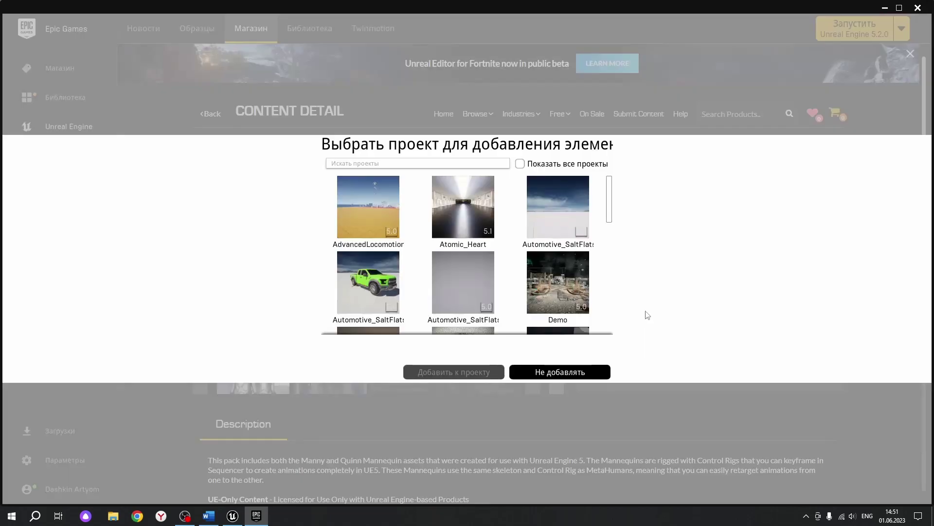
left_click(541, 167)
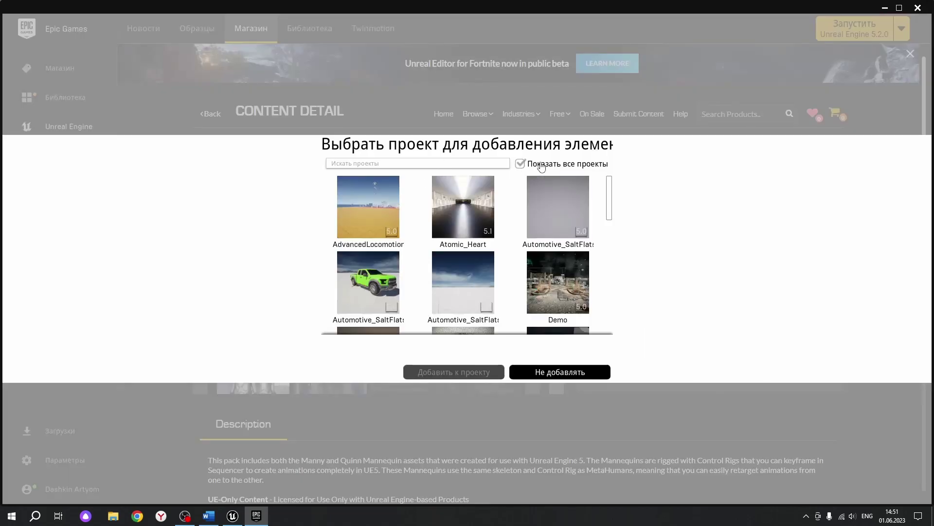
left_click(436, 163)
type("th")
left_click(374, 208)
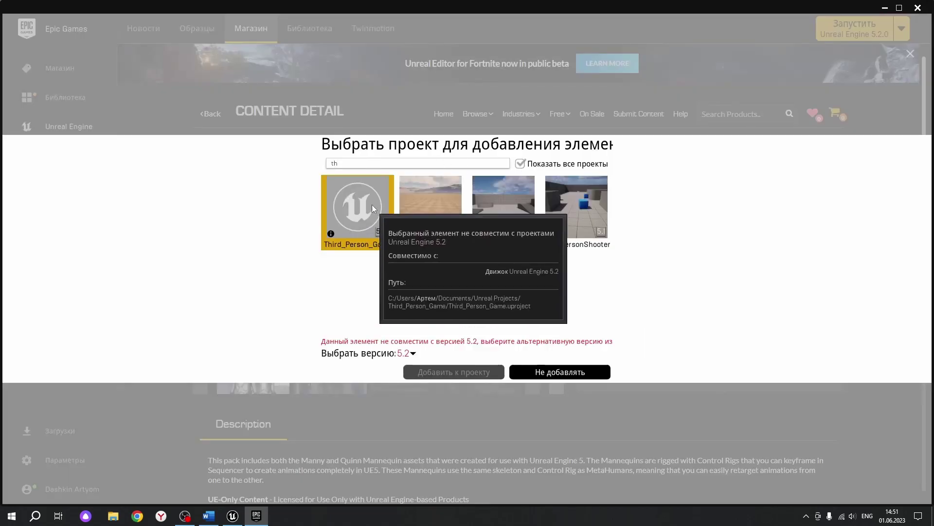
left_click(412, 354)
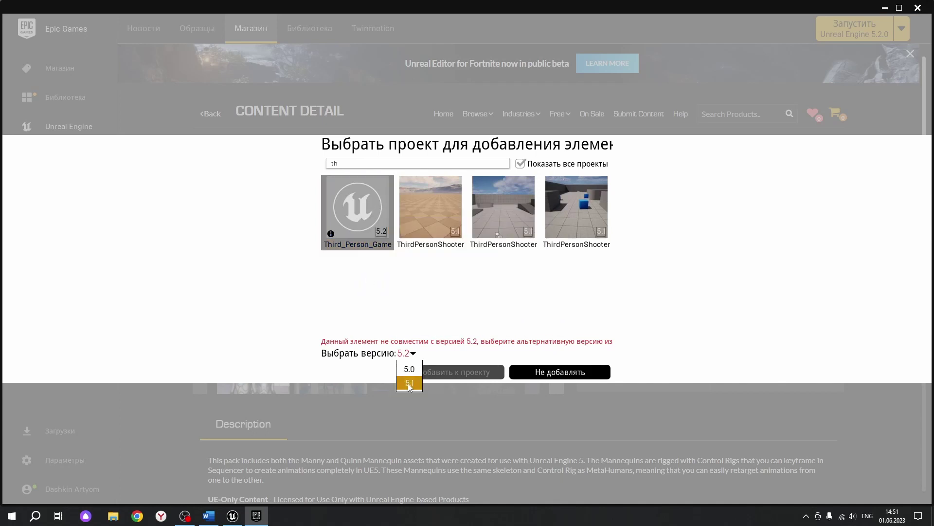
left_click(409, 383)
left_click(466, 374)
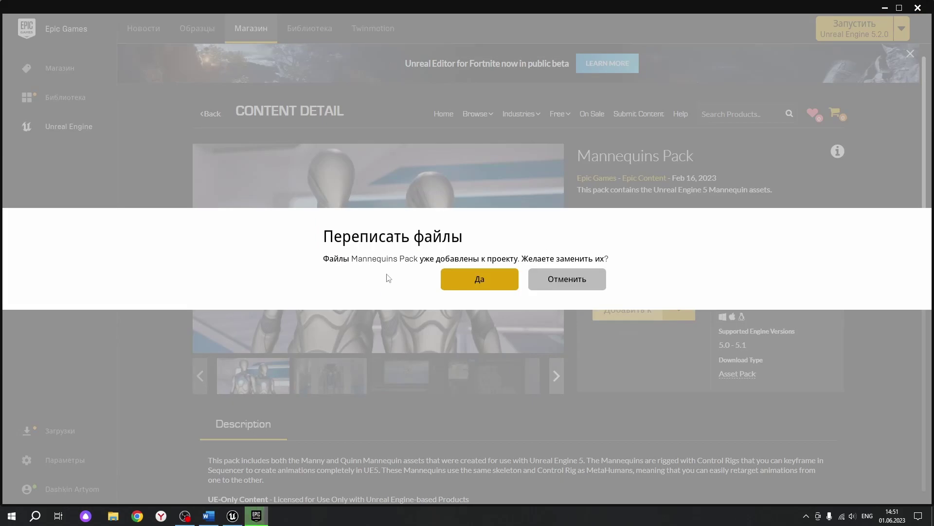
left_click(480, 281)
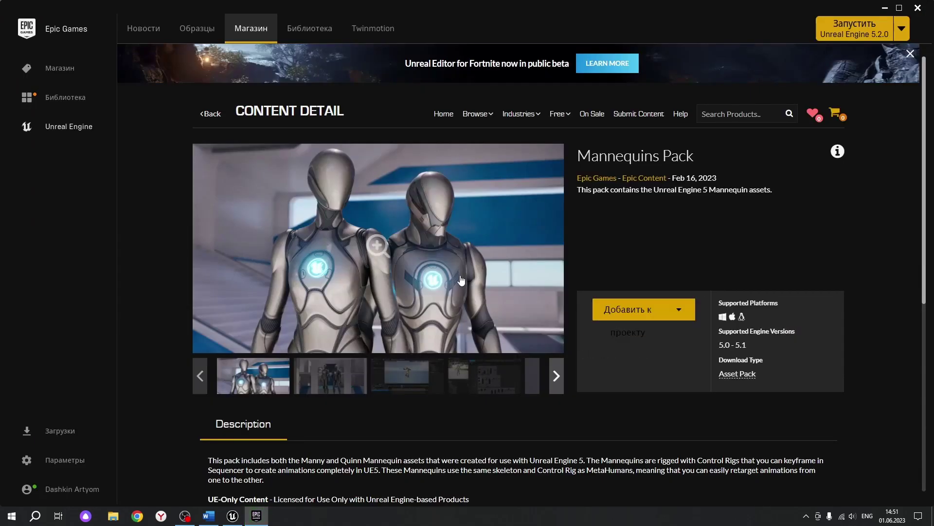
Close the launcher and browse down to the Mannequins Animations > Manny folder.
left_click(917, 10)
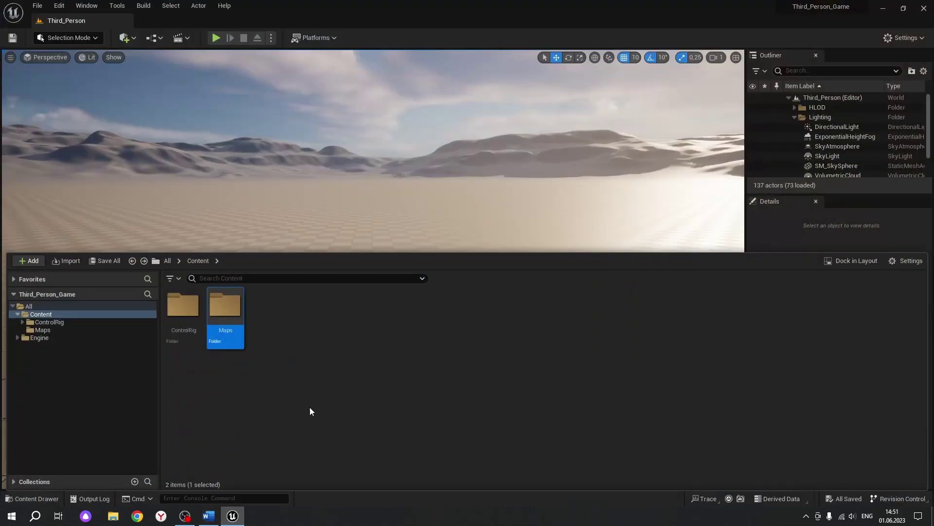
left_click(306, 404)
double_click(183, 312)
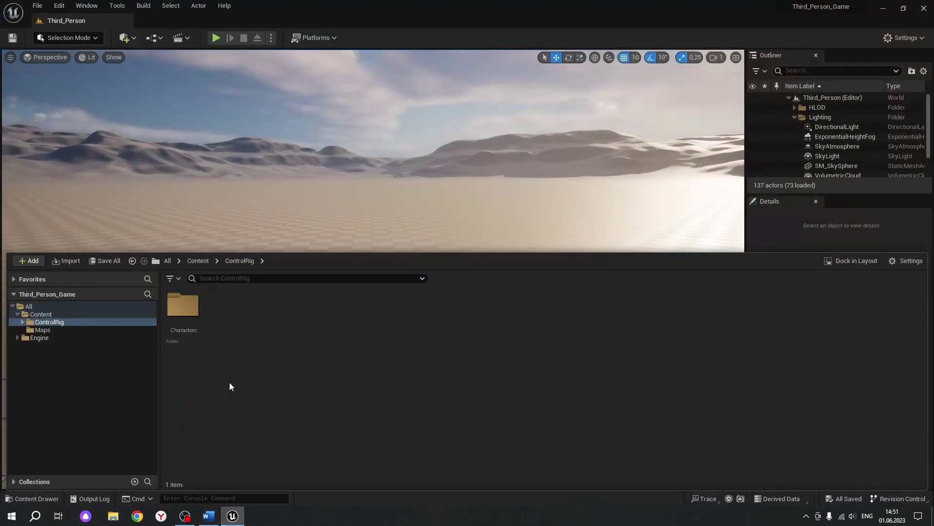
double_click(184, 312)
double_click(187, 314)
double_click(191, 320)
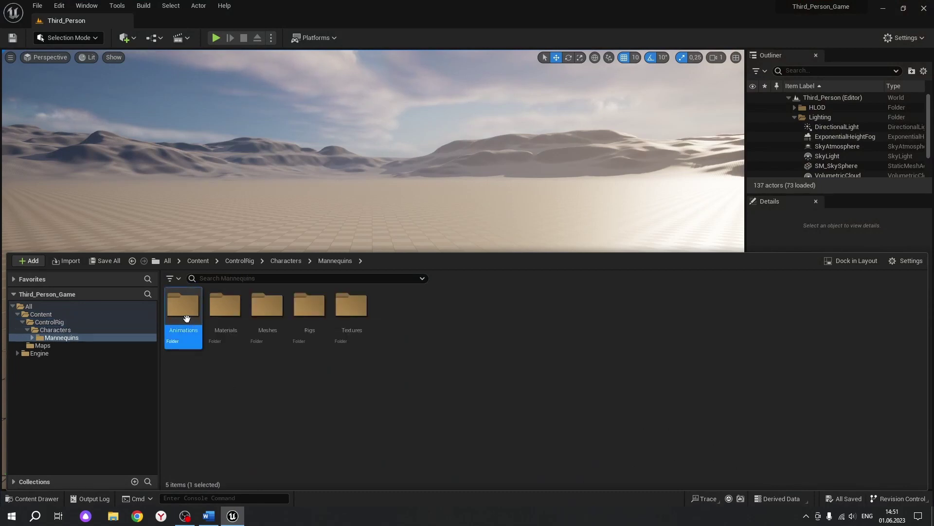
double_click(183, 306)
Inspect the Mannequins Materials, Meshes, Rigs and Textures folders one by one.
key("alt+Left")
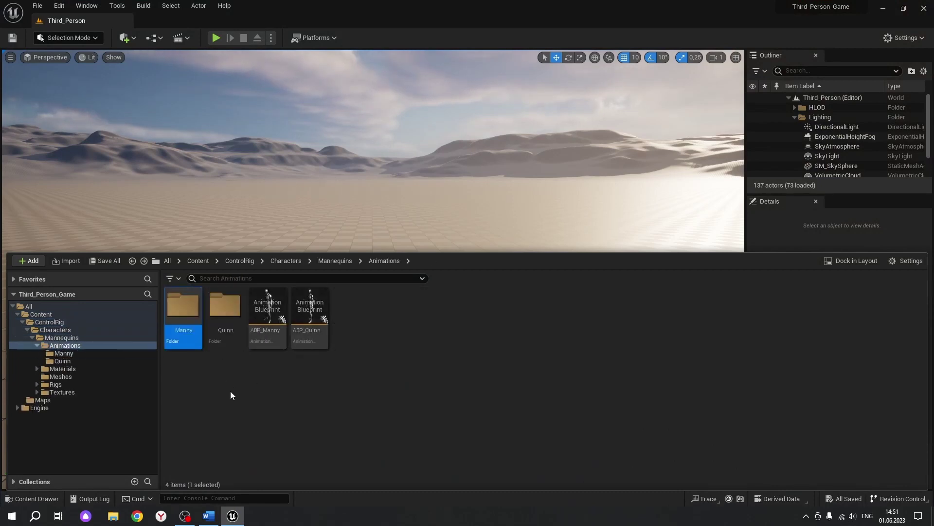
key("alt+Left")
double_click(225, 307)
key("alt+Left")
double_click(272, 341)
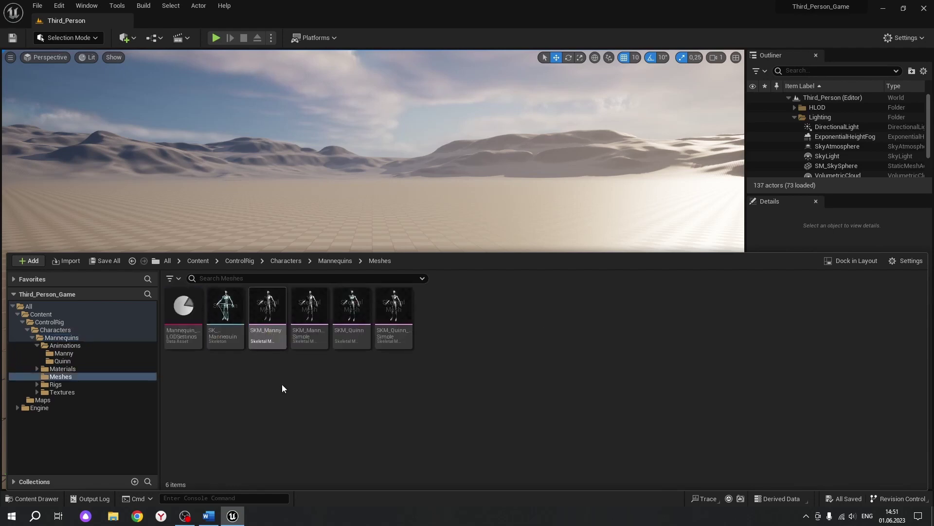
key("alt+Left")
double_click(302, 341)
key("alt+Left")
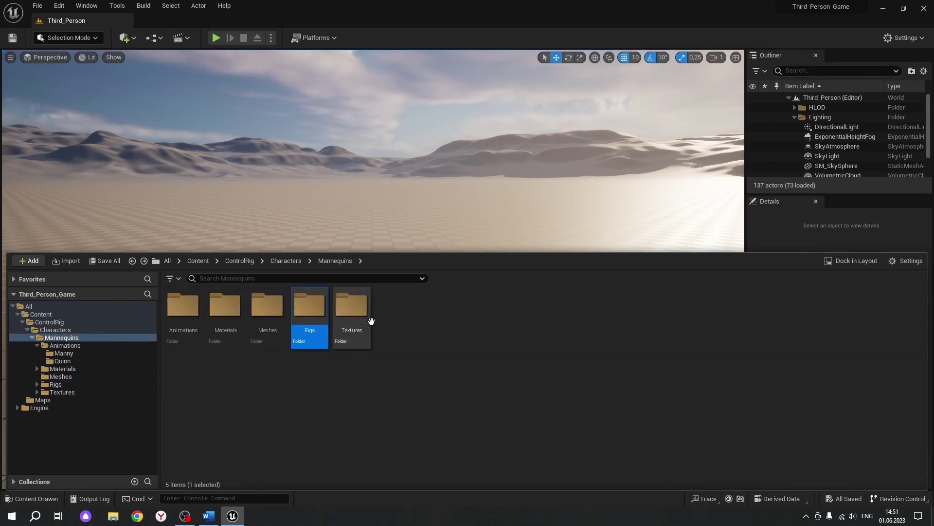
double_click(361, 341)
key("alt+Left")
key("alt+Left")
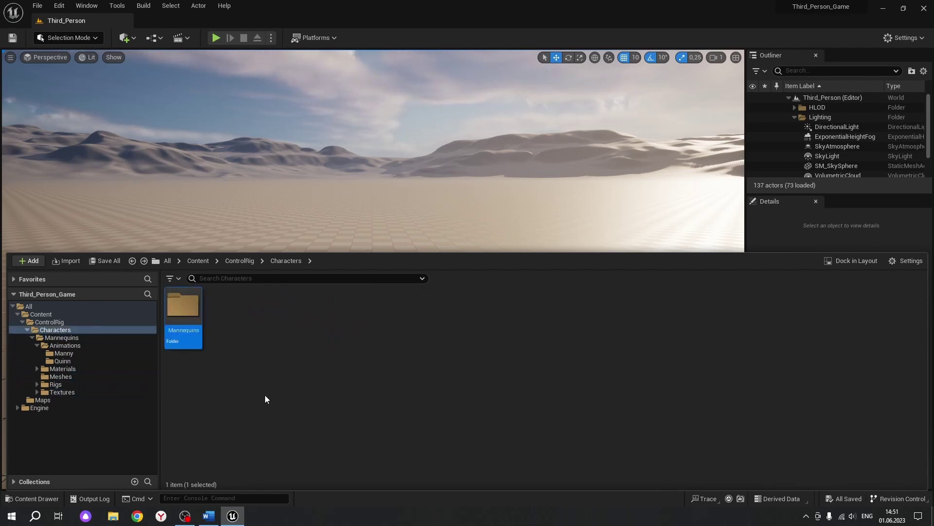
key("alt+Left")
Show the top-level Content folder and collapse the Mannequins, Characters and ControlRig tree nodes.
left_click(53, 315)
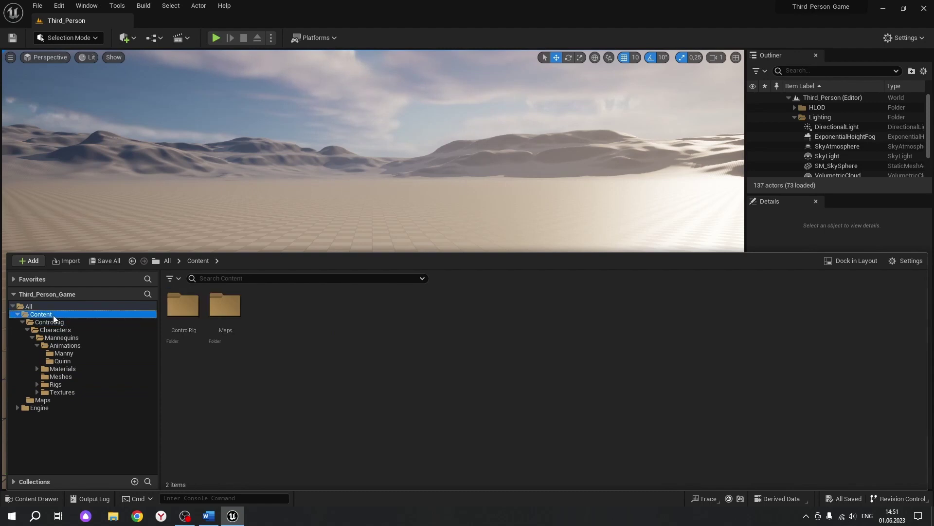
left_click(31, 337)
left_click(27, 330)
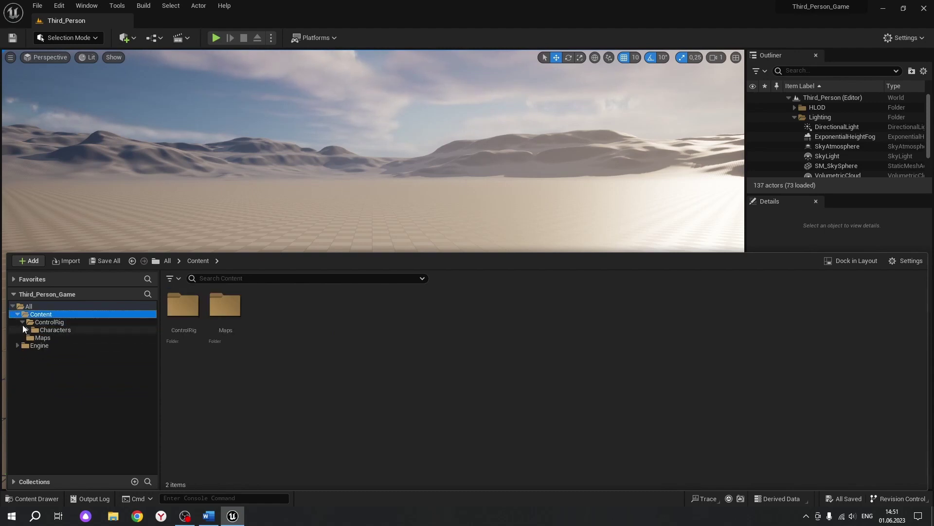
left_click(22, 322)
Create a Blueprints folder in Content.
right_click(367, 368)
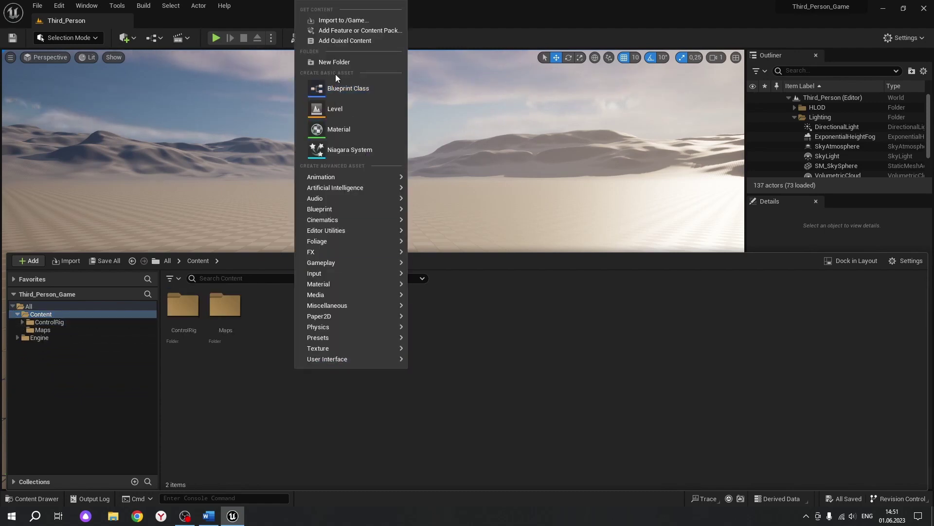
left_click(344, 64)
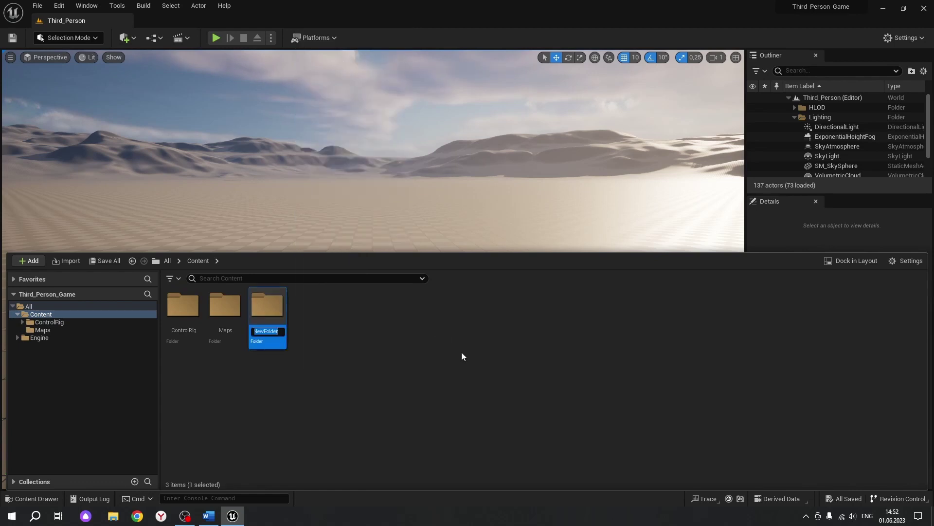
type("Blueprint")
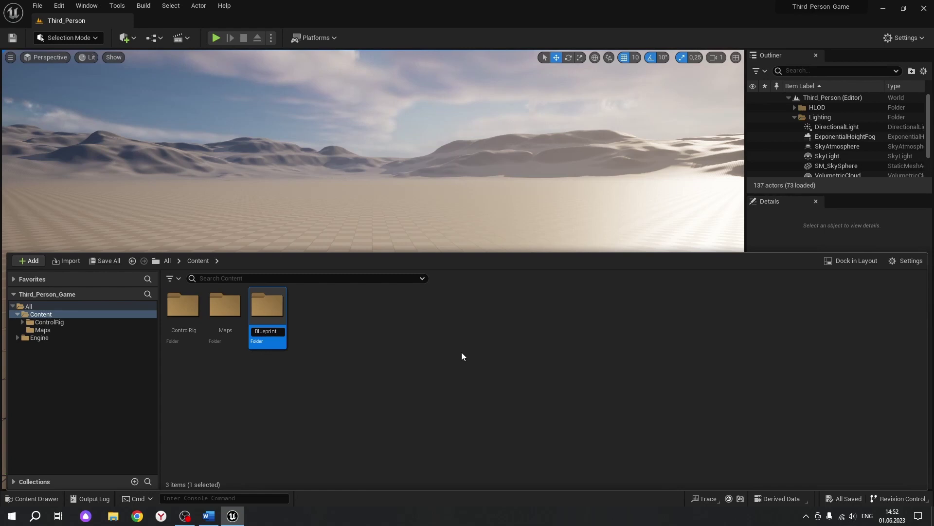
type("s")
key("Return")
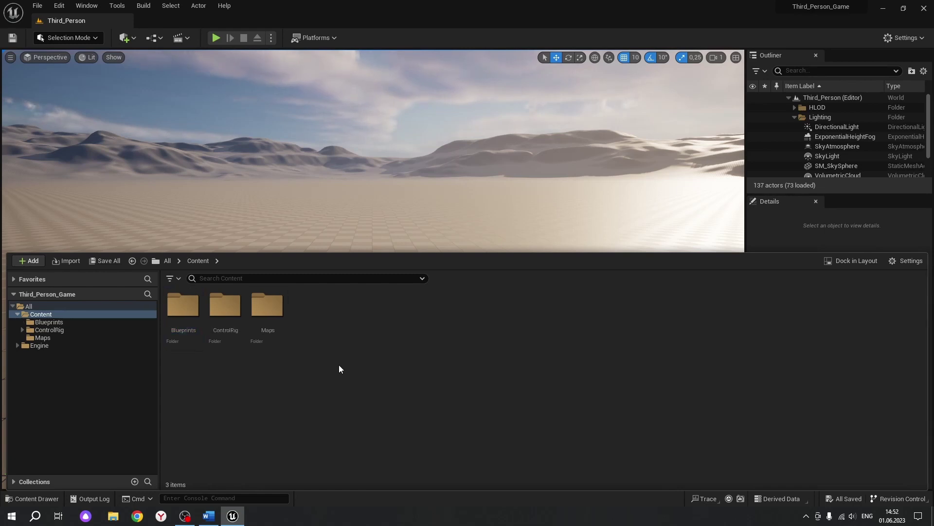
Add an Input folder beside it and save all assets.
right_click(339, 365)
left_click(414, 203)
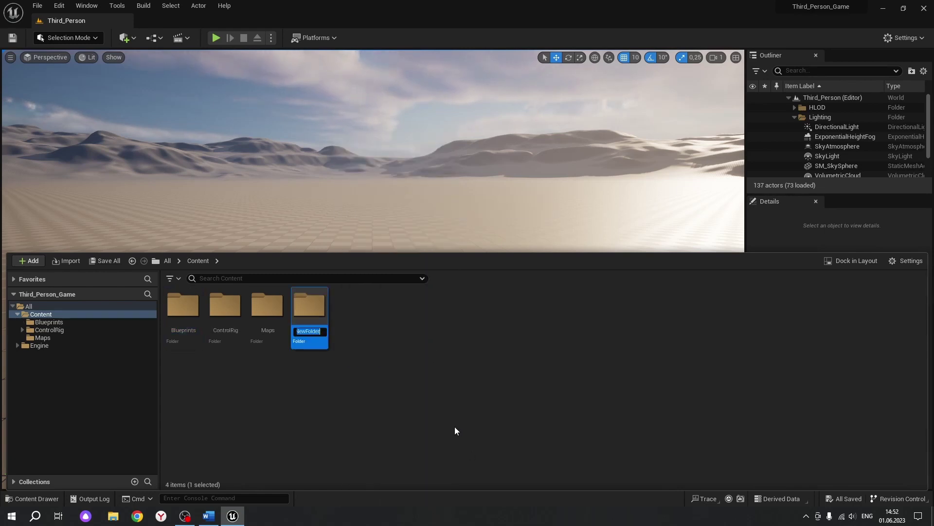
type("Input")
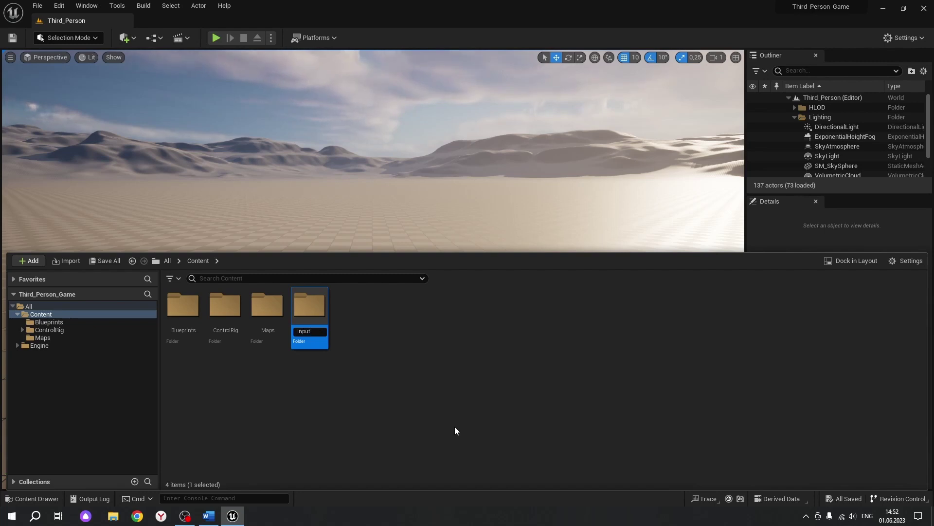
key("Return")
left_click(38, 7)
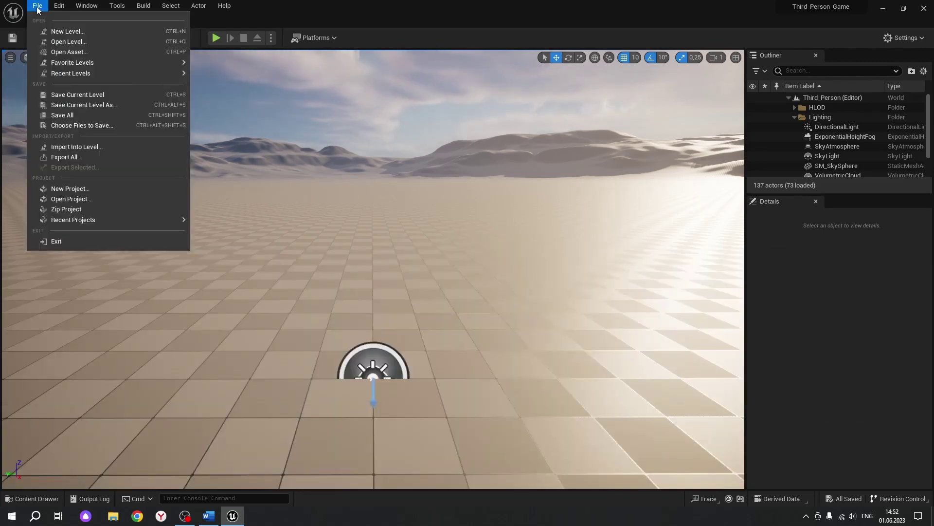
left_click(65, 116)
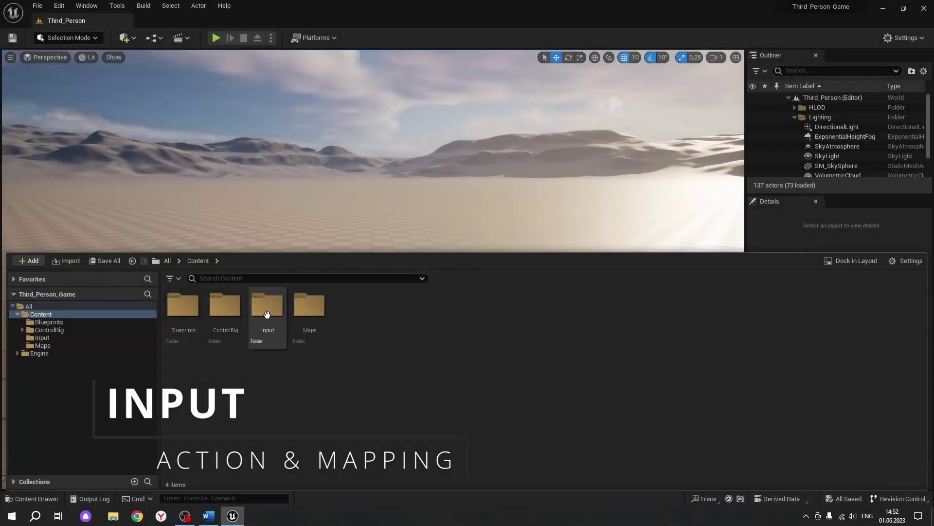
Create an Input Action named IA_Jump in the Input folder.
double_click(267, 316)
right_click(222, 339)
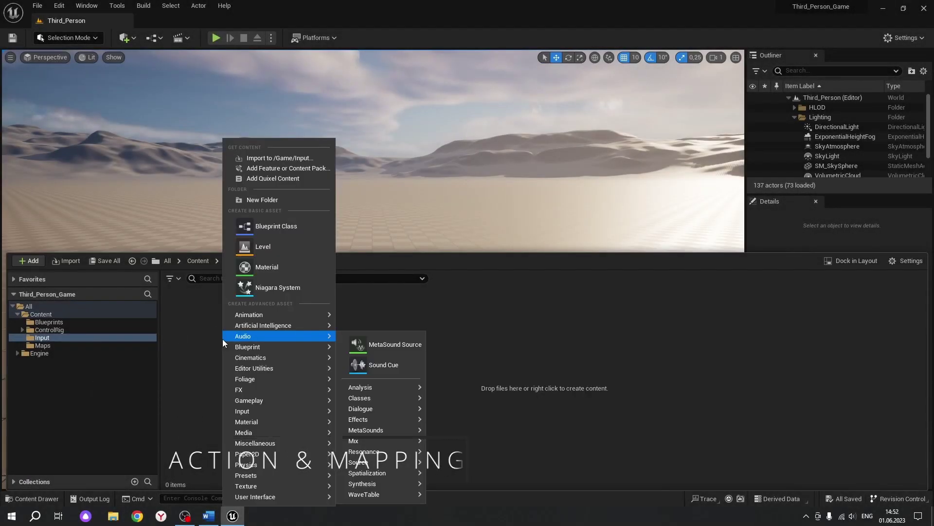
mouse_move(286, 413)
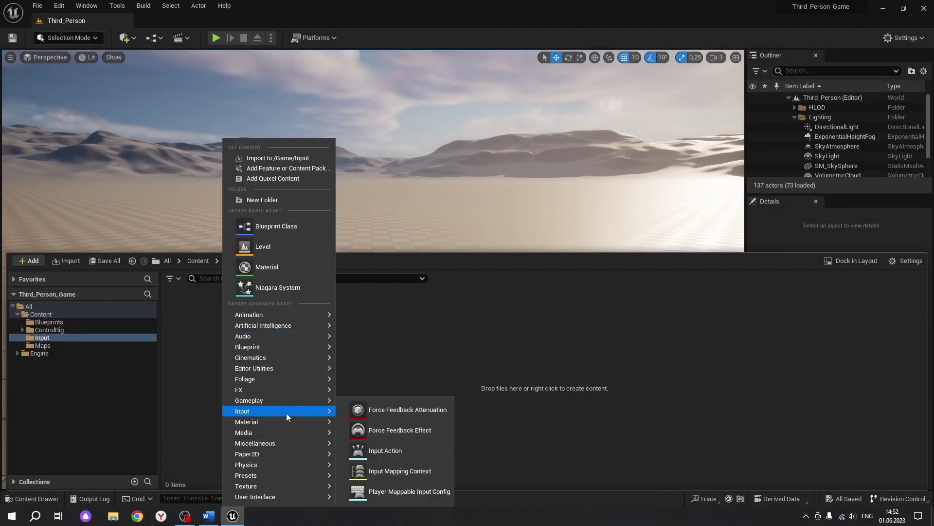
left_click(385, 452)
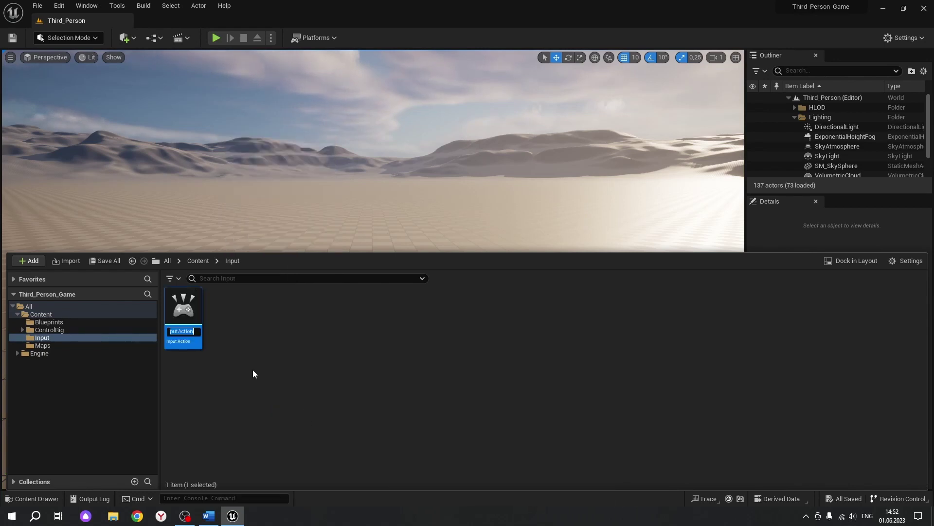
type("IA_")
type("J")
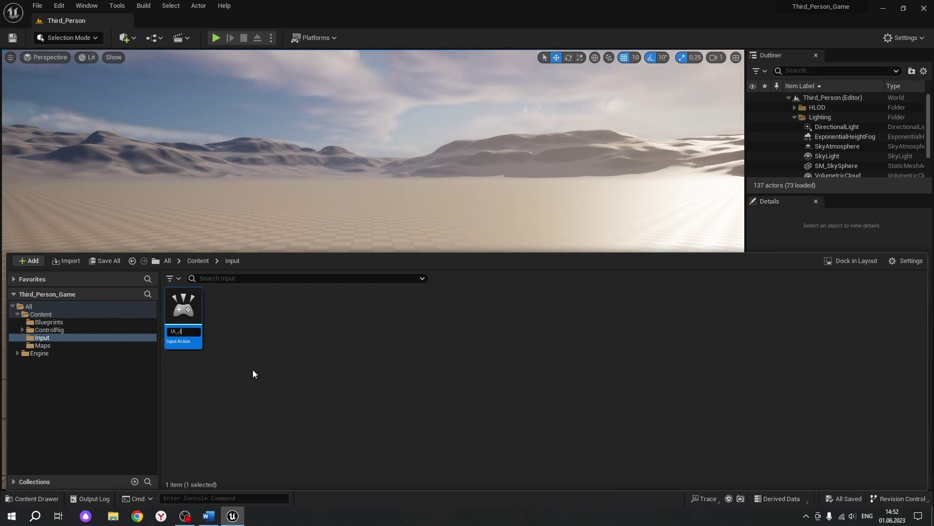
type("ump")
key("Return")
Open IA_Jump, save it, and close its editor.
left_click(243, 328)
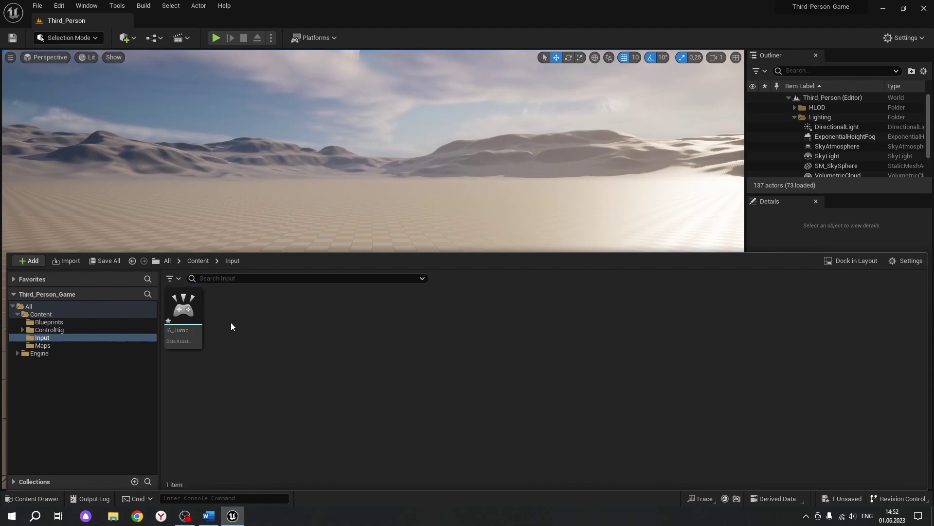
double_click(183, 306)
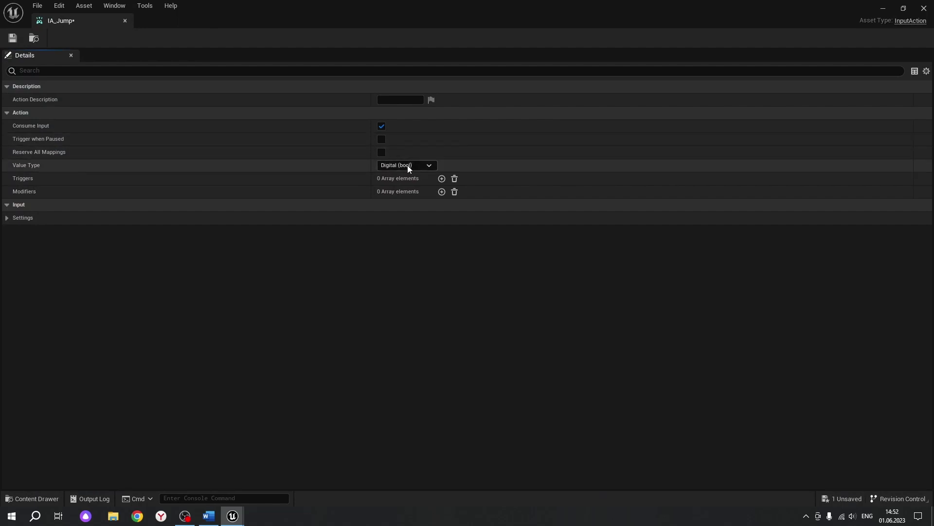
left_click(13, 38)
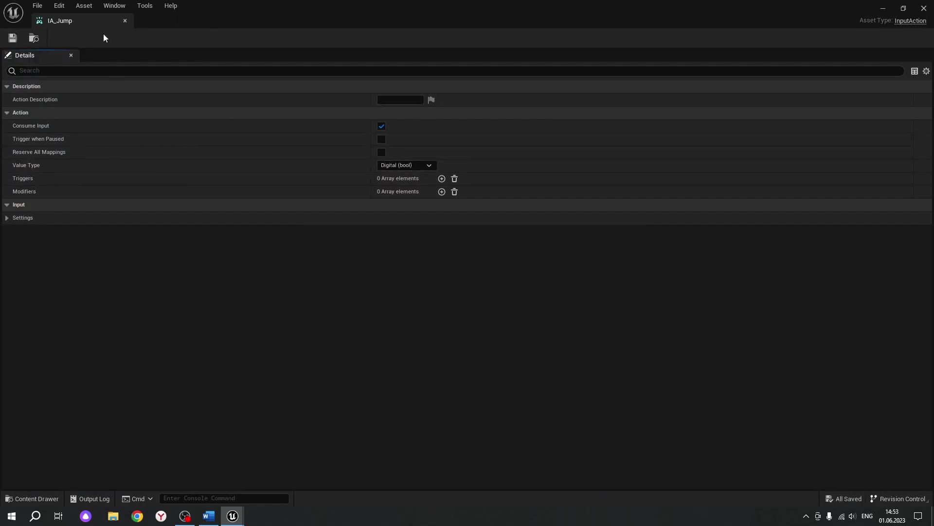
left_click(125, 21)
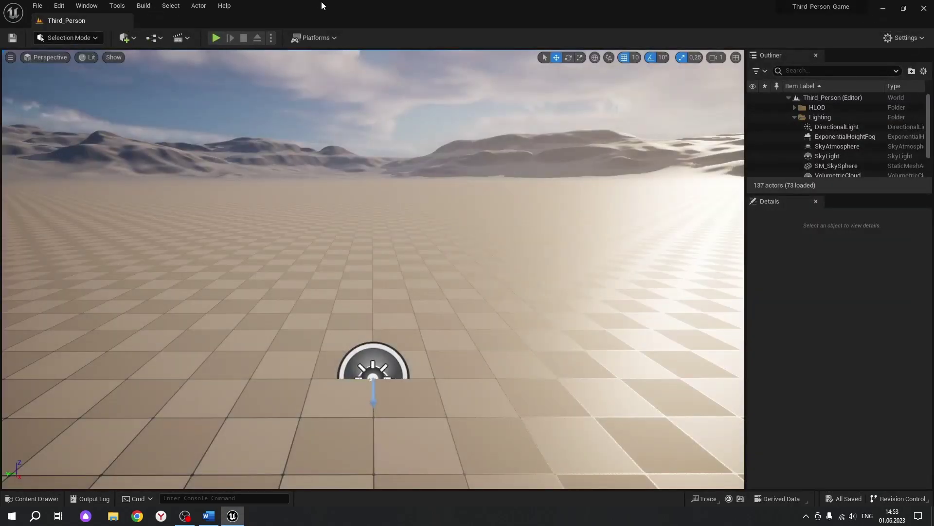
key("ctrl+space")
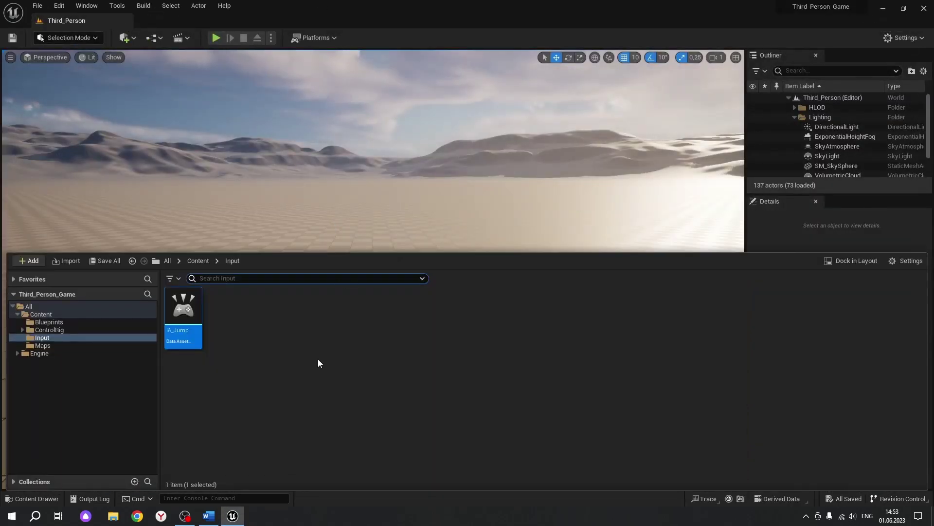
Create a second Input Action named IA_Look in the Input folder.
right_click(314, 354)
mouse_move(312, 350)
mouse_move(337, 411)
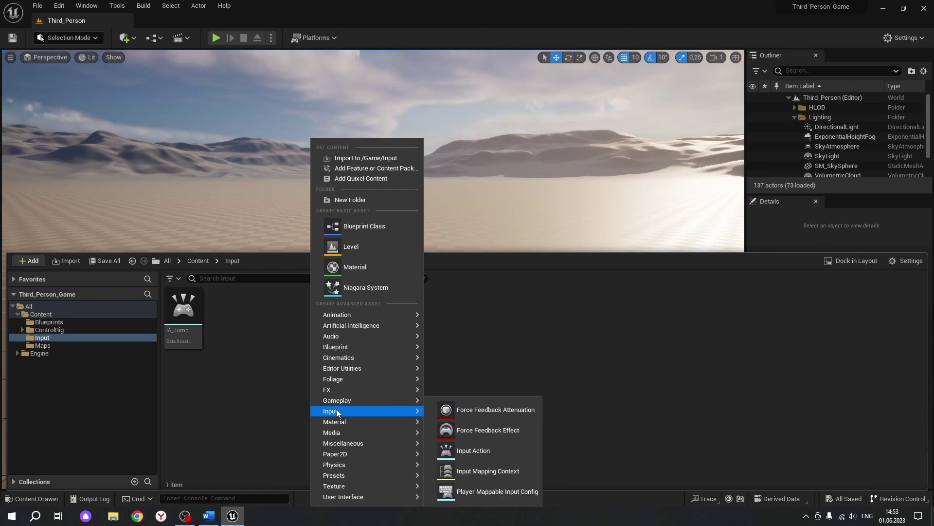
left_click(478, 451)
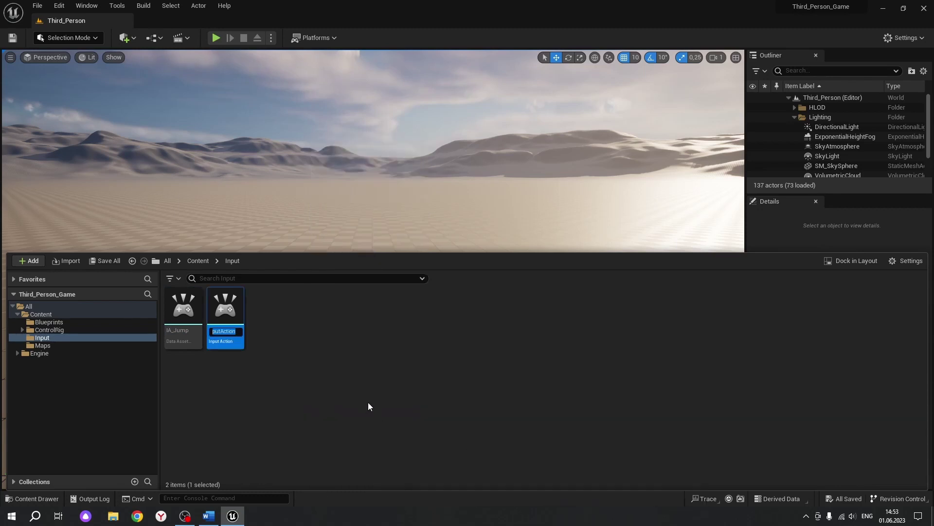
key("BackSpace")
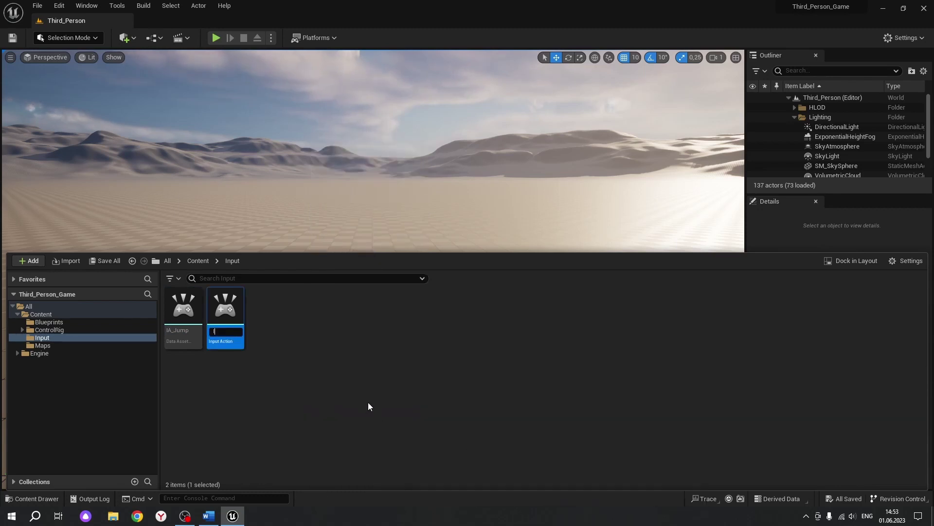
type("IA_Look")
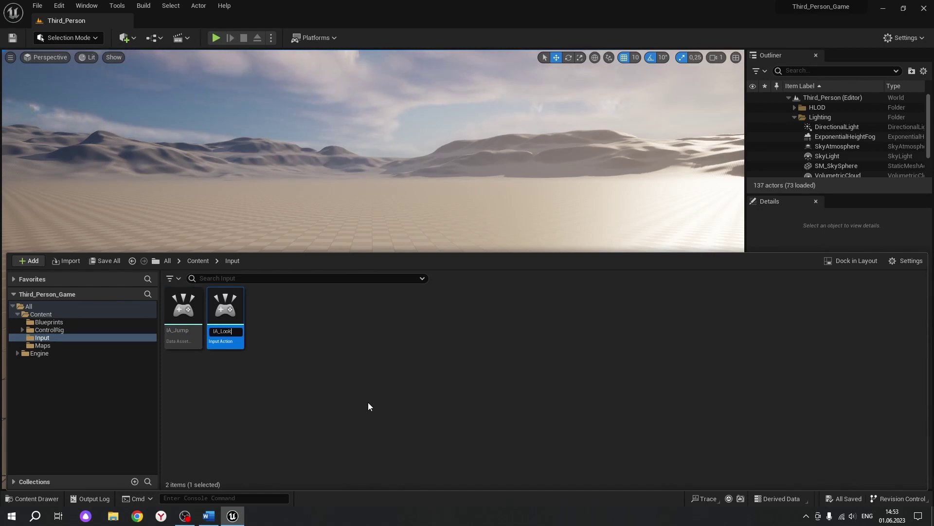
key("Return")
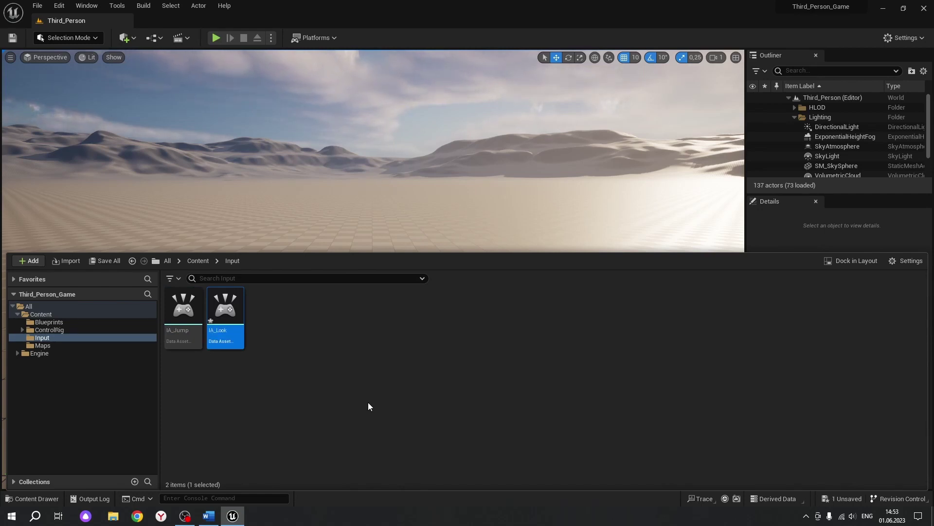
Set IA_Look's value type to Axis2D (Vector2D), save and close it.
double_click(241, 324)
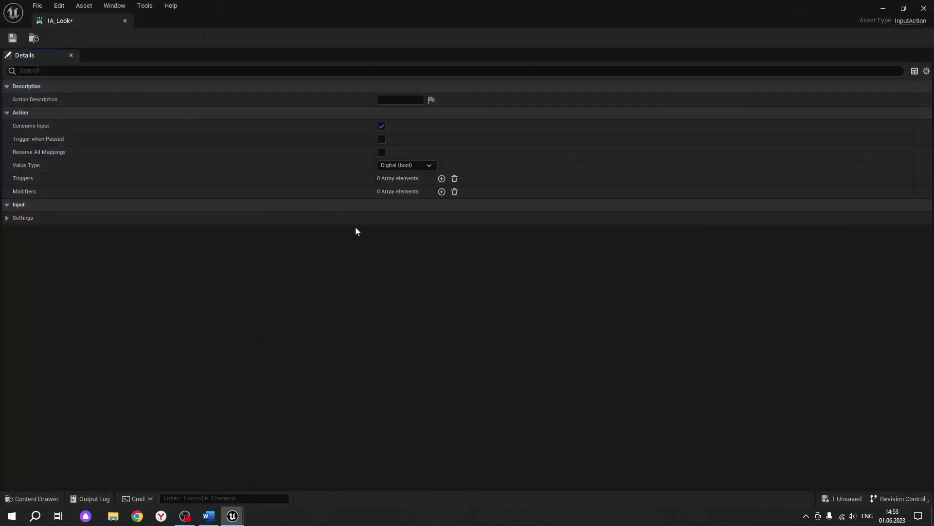
left_click(399, 166)
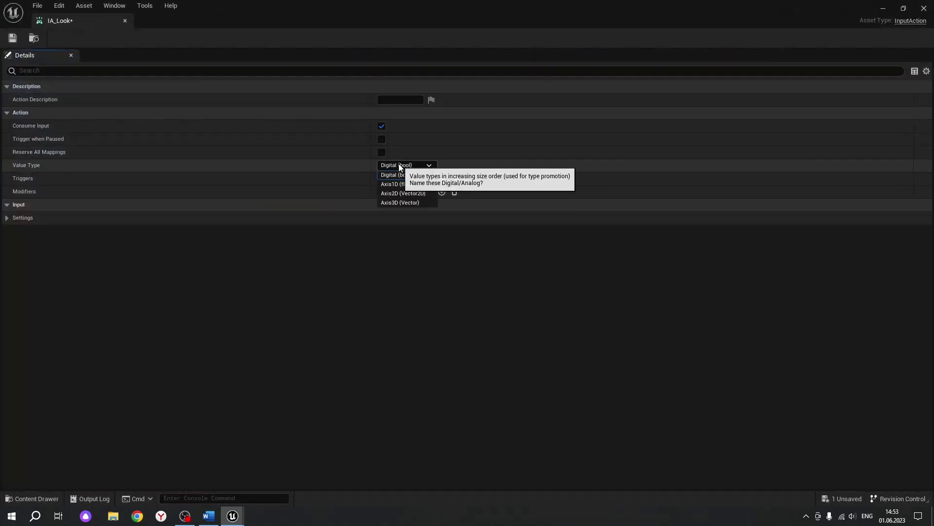
left_click(400, 193)
left_click(13, 38)
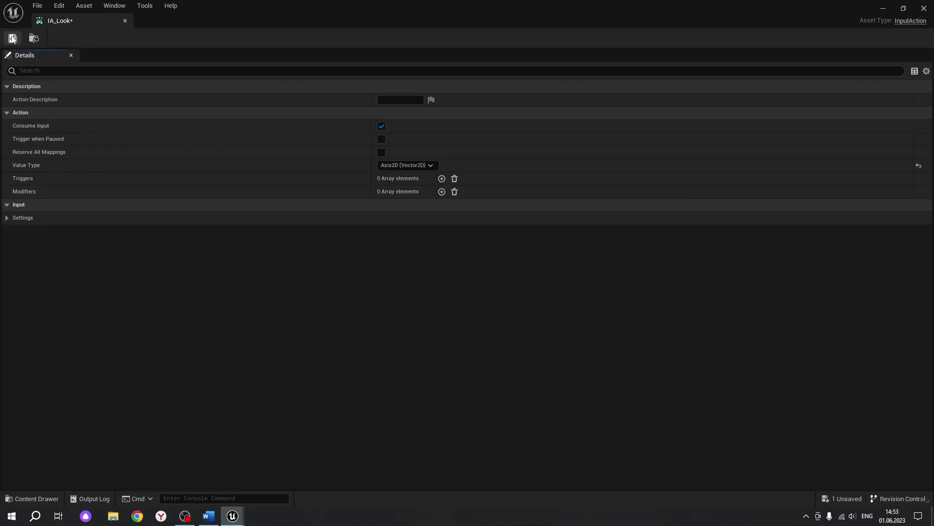
left_click(124, 20)
key("ctrl+space")
Create a third Input Action named IA_Move in the Input folder.
right_click(283, 361)
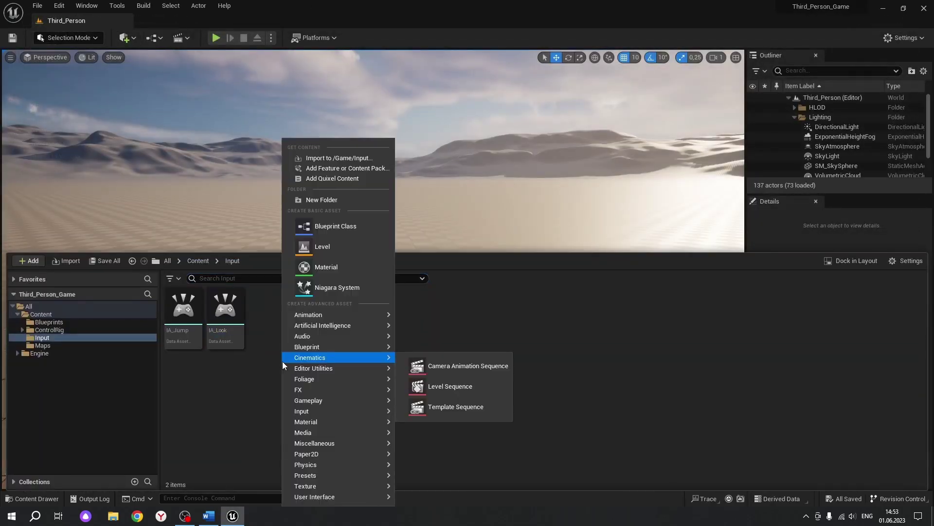
mouse_move(305, 413)
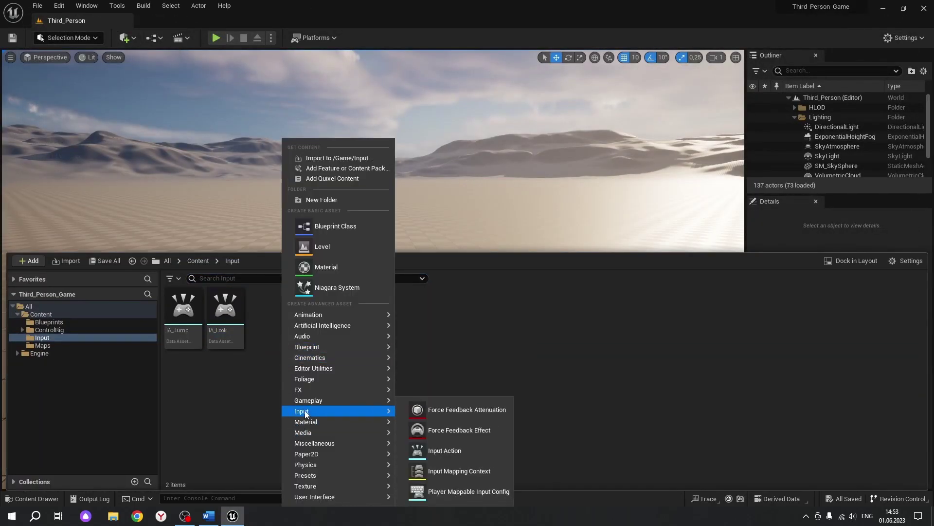
left_click(447, 450)
key("BackSpace")
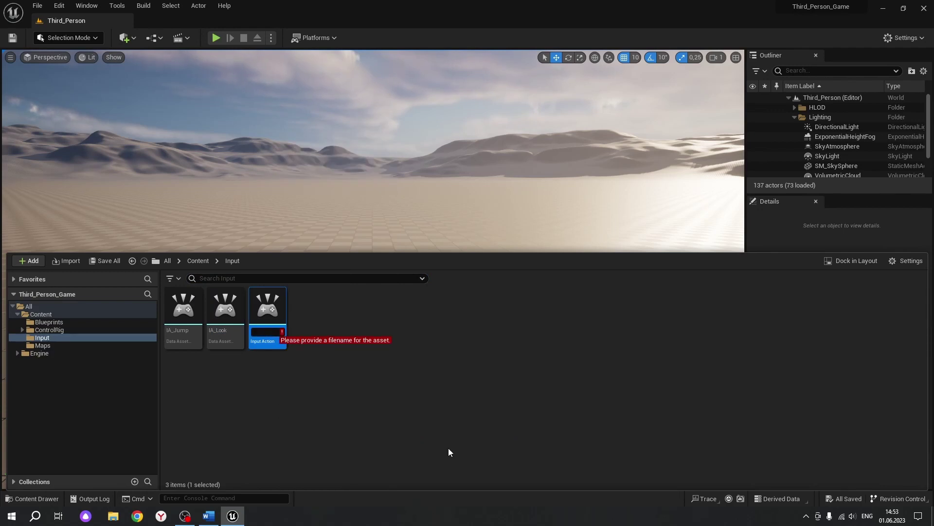
type("IA_")
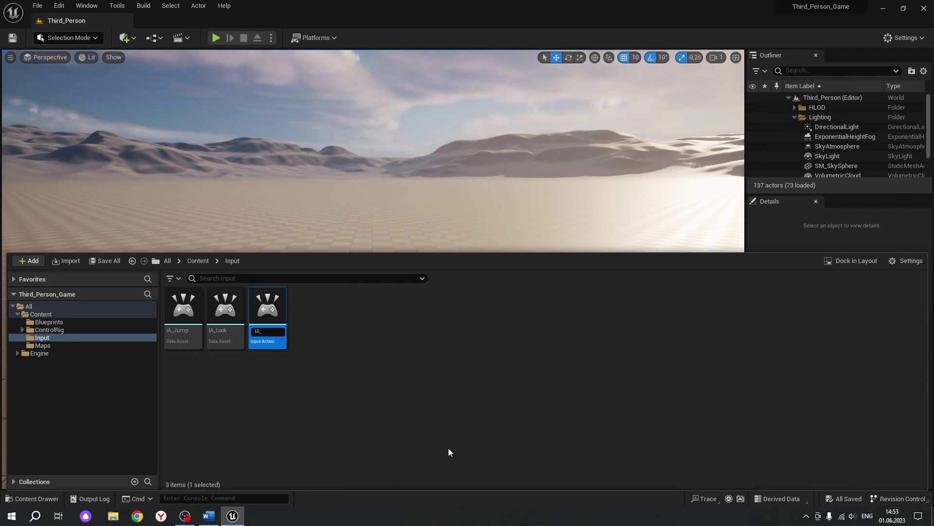
type("Move")
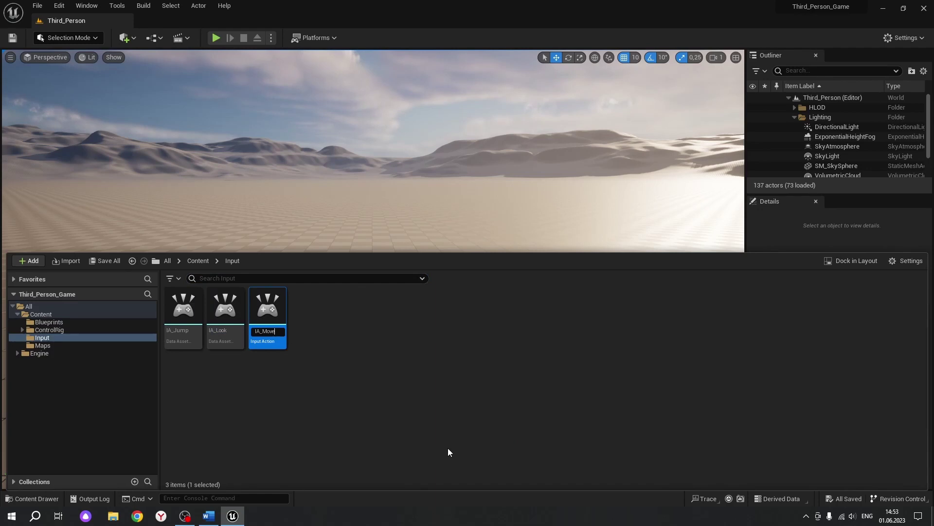
key("Return")
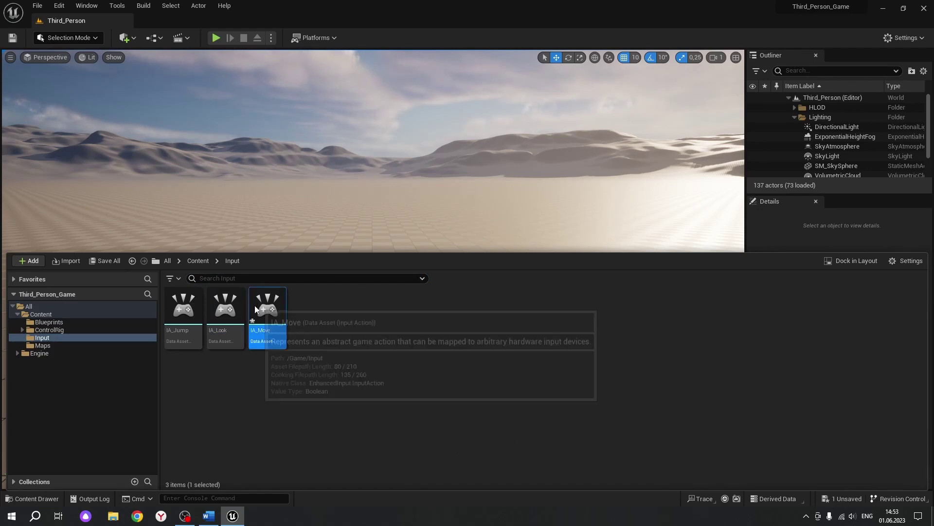
Set IA_Move's value type to Axis2D (Vector2D), save and close it.
double_click(255, 306)
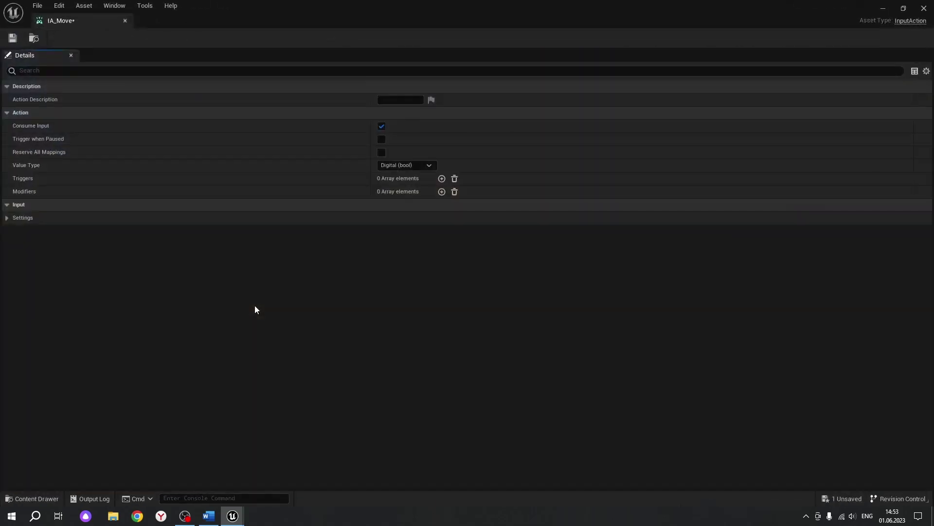
left_click(404, 166)
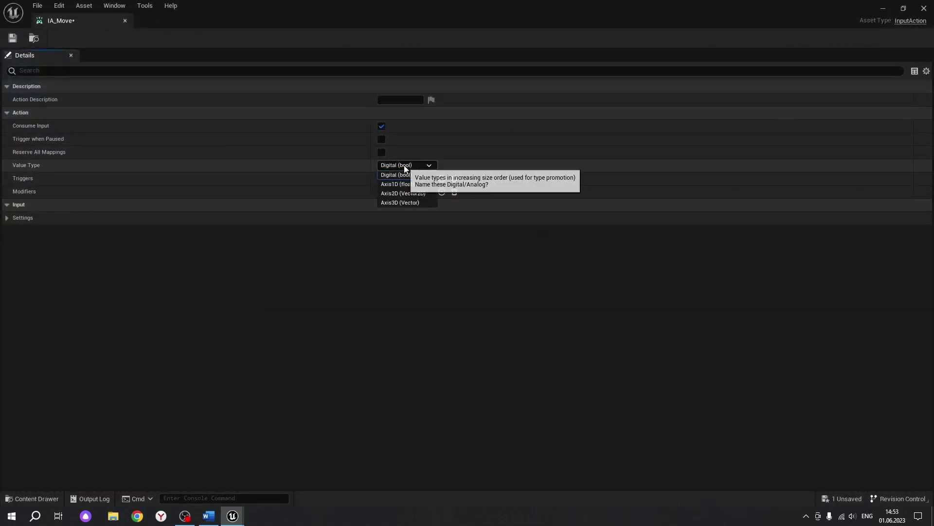
left_click(404, 194)
left_click(13, 38)
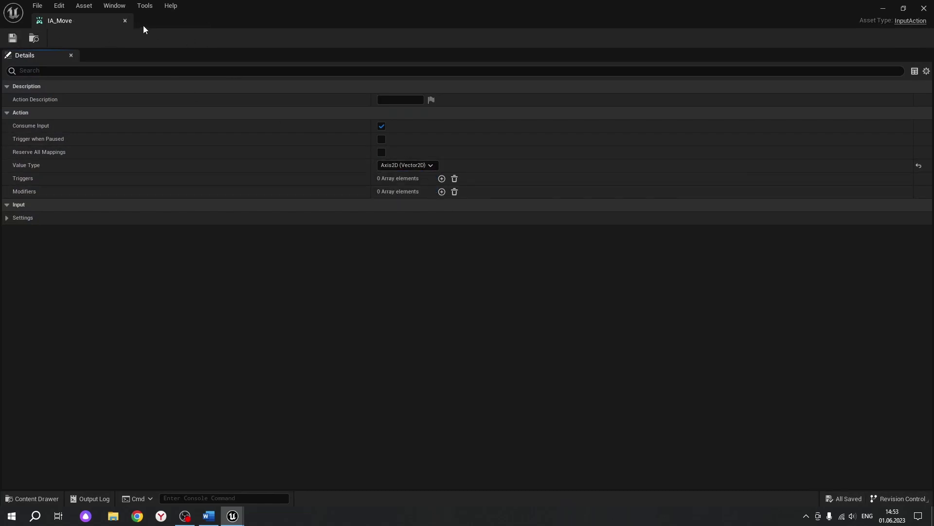
left_click(125, 22)
Create an Actions folder inside the Input folder.
key("ctrl+space")
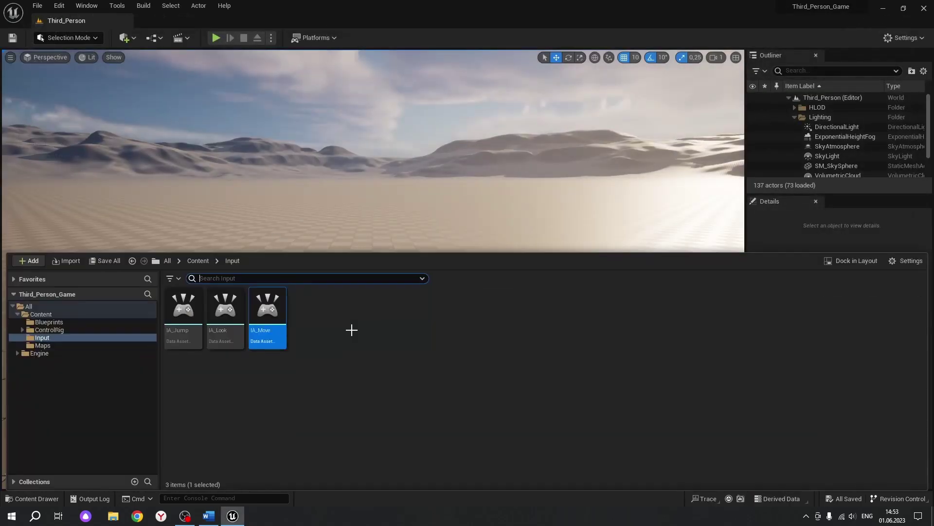
right_click(287, 377)
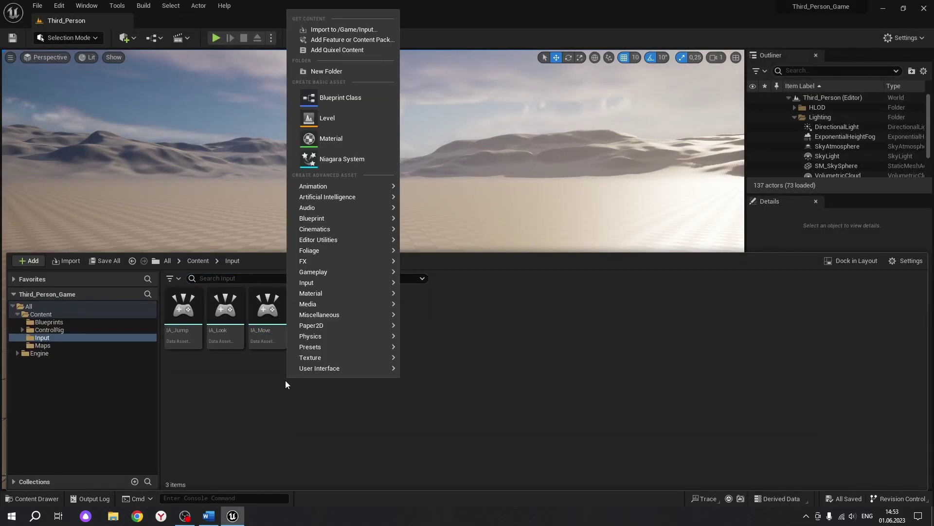
left_click(325, 71)
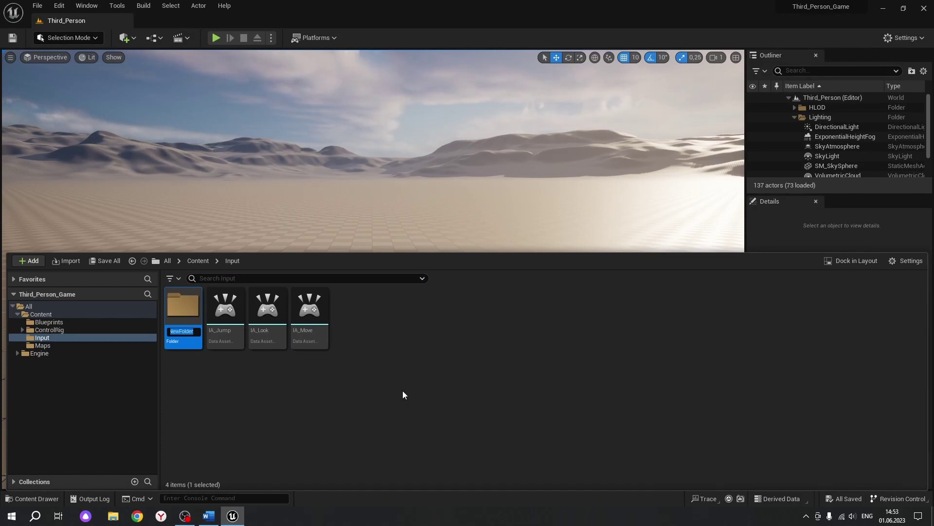
type("Actions")
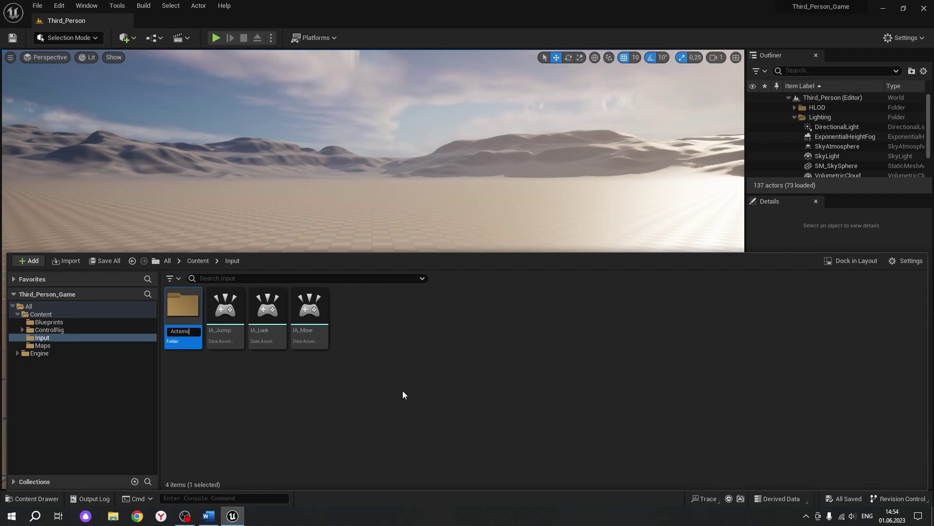
key("Return")
Move IA_Jump, IA_Look and IA_Move into Actions and verify its contents.
left_click(225, 311)
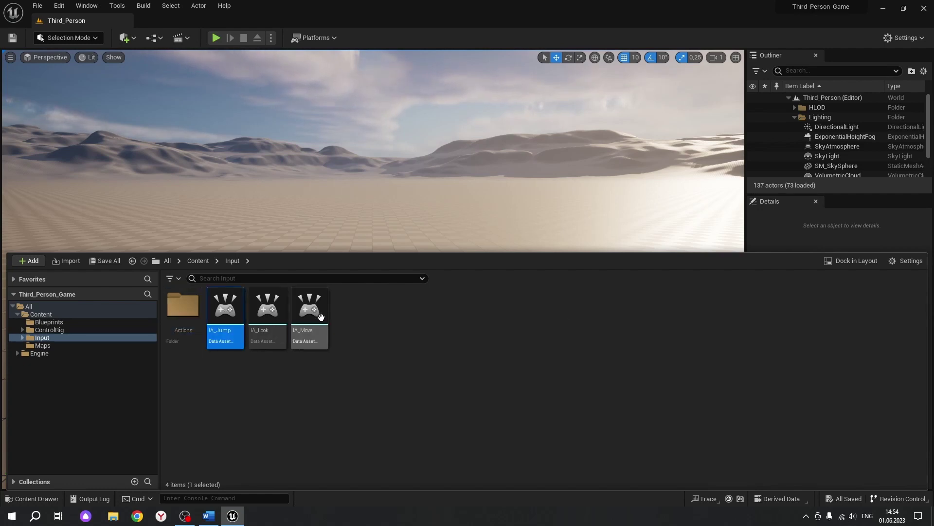
left_click(321, 316, "shift")
left_click_drag(321, 317, 181, 312)
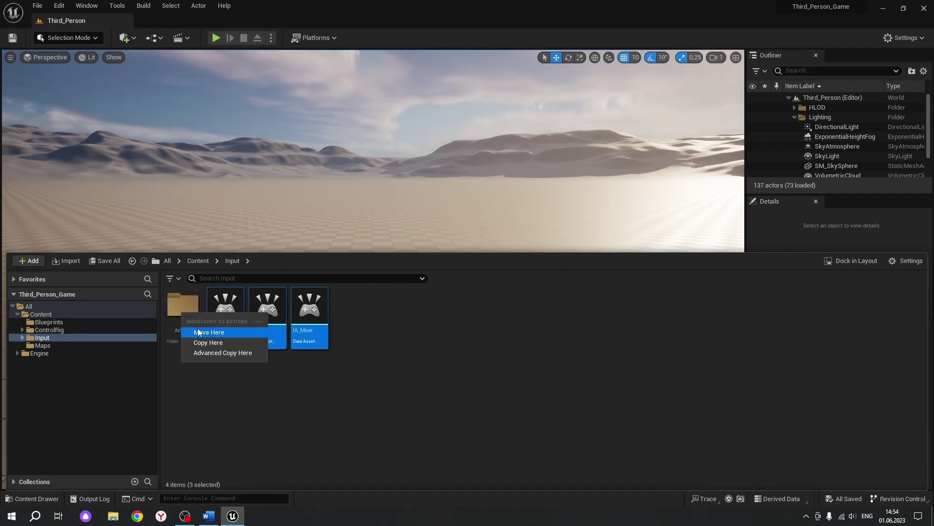
left_click(199, 332)
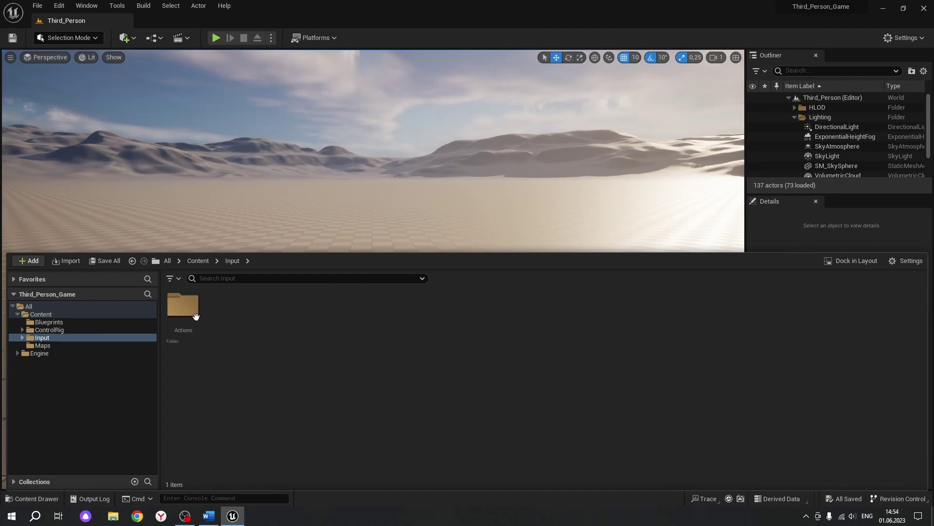
double_click(196, 316)
key("alt+Left")
Create an Input Mapping Context asset in the Input folder and name it IMC_Default.
right_click(253, 341)
mouse_move(253, 341)
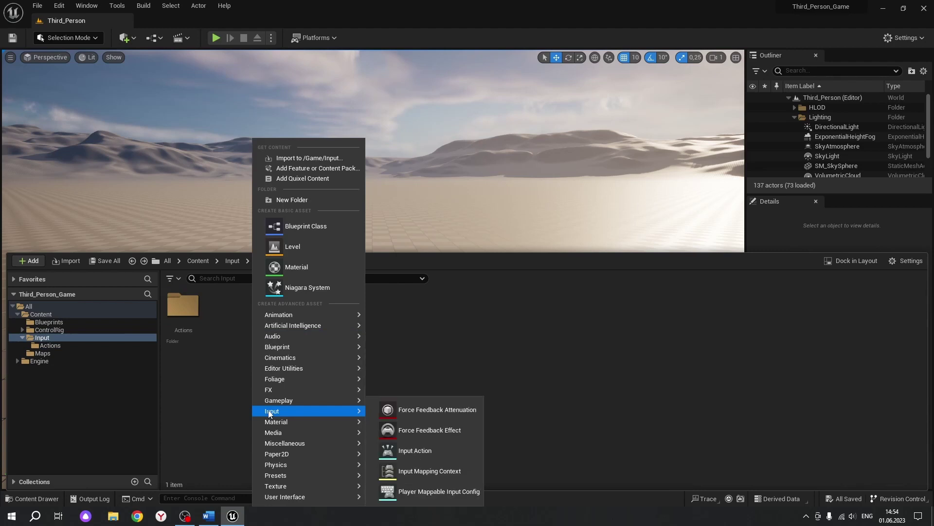
mouse_move(281, 411)
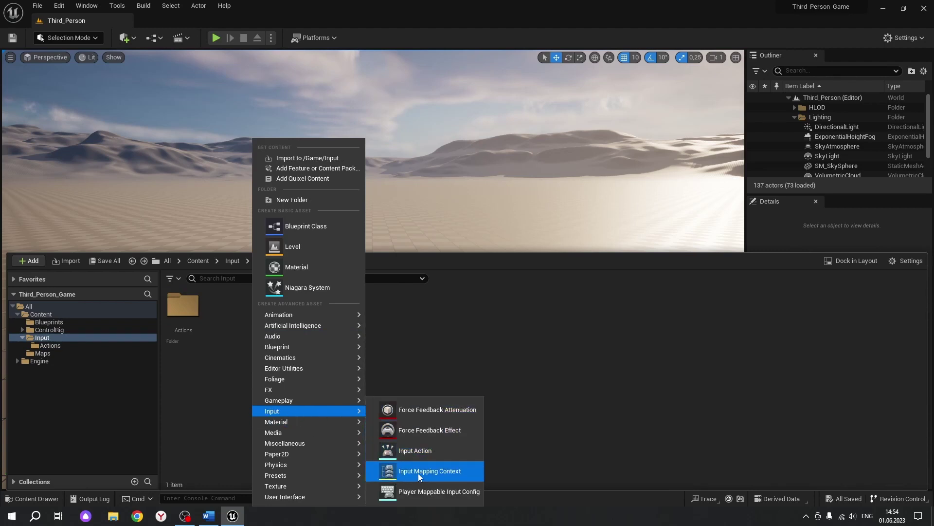
left_click(434, 471)
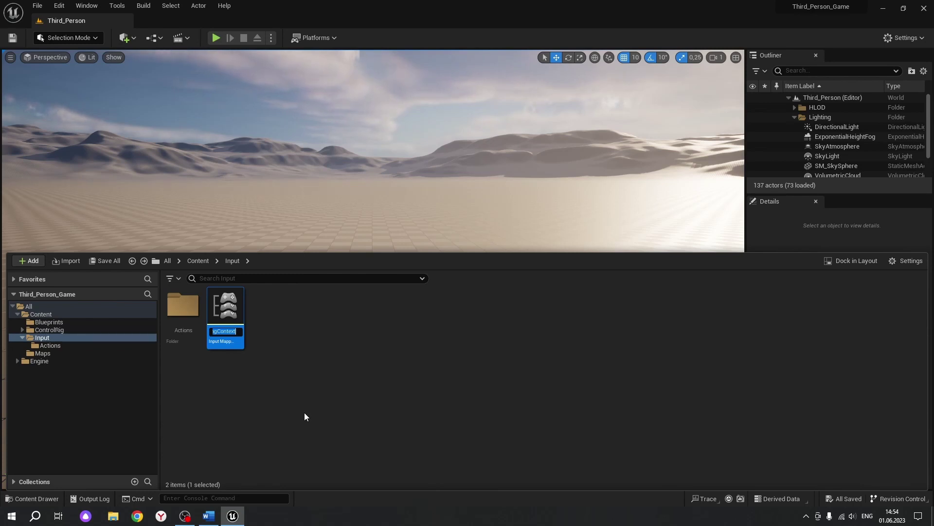
key("BackSpace")
type("IM")
type("C_")
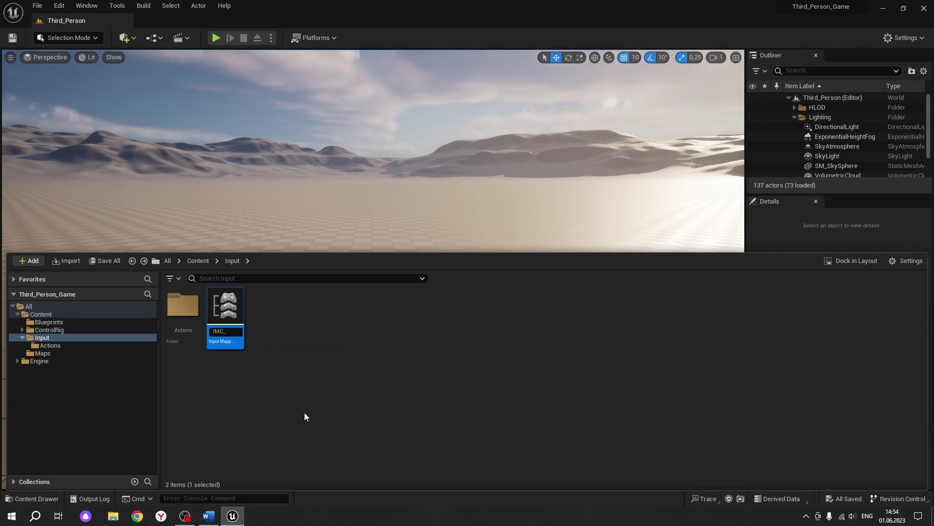
type("Def")
type("a")
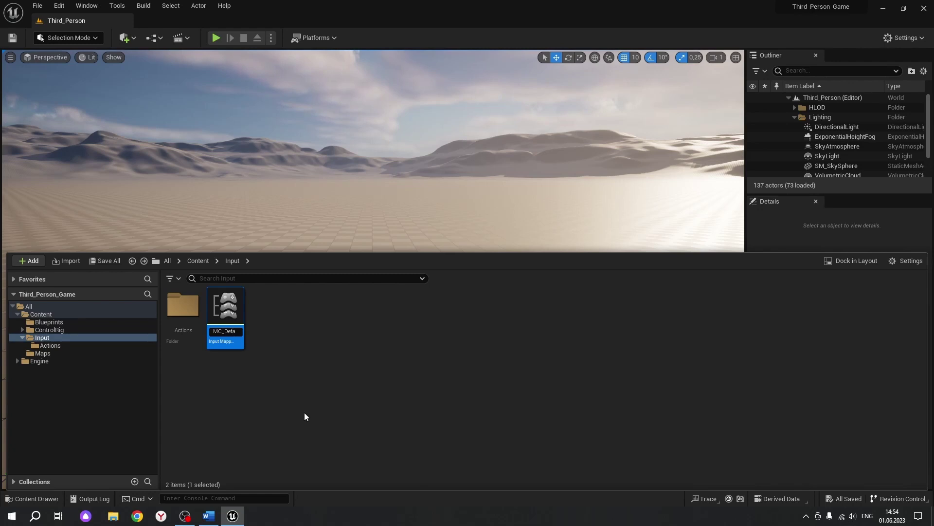
type("ult")
key("Return")
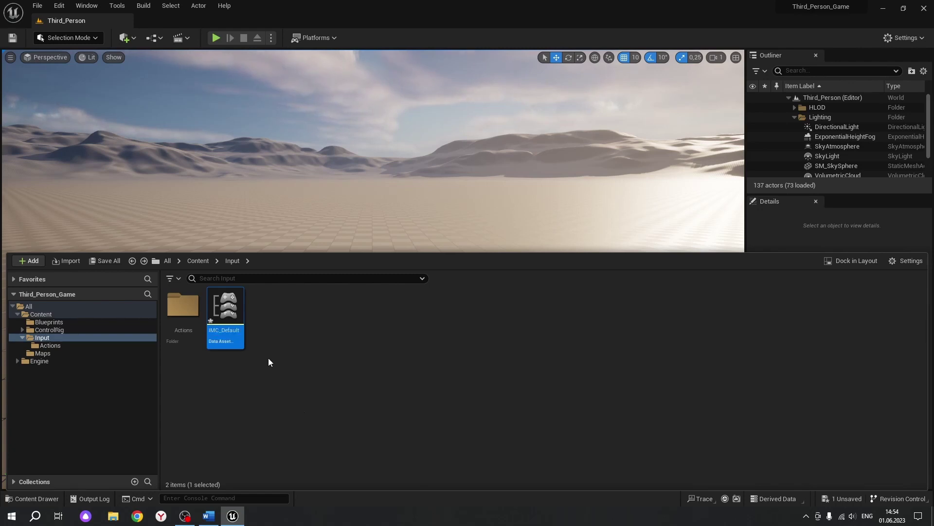
left_click(270, 348)
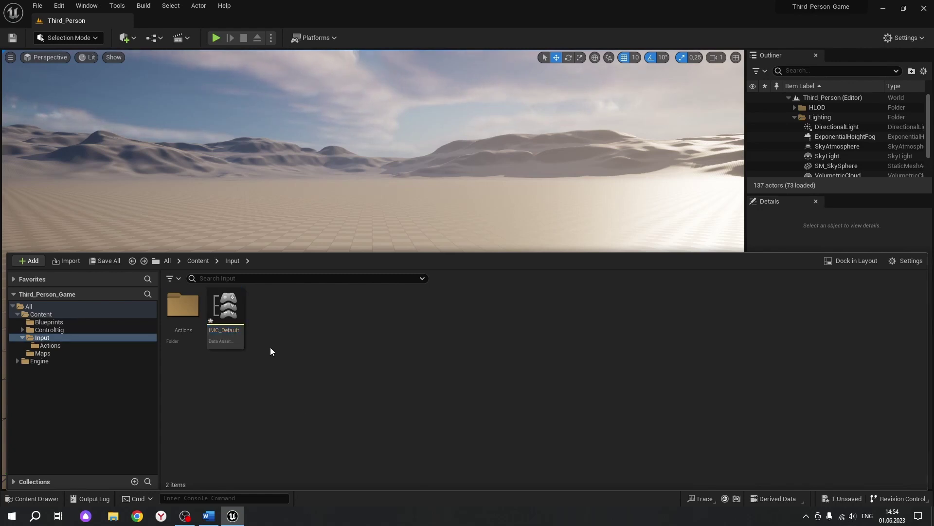
In IMC_Default, add a mapping that binds IA_Jump to the Space Bar.
double_click(224, 311)
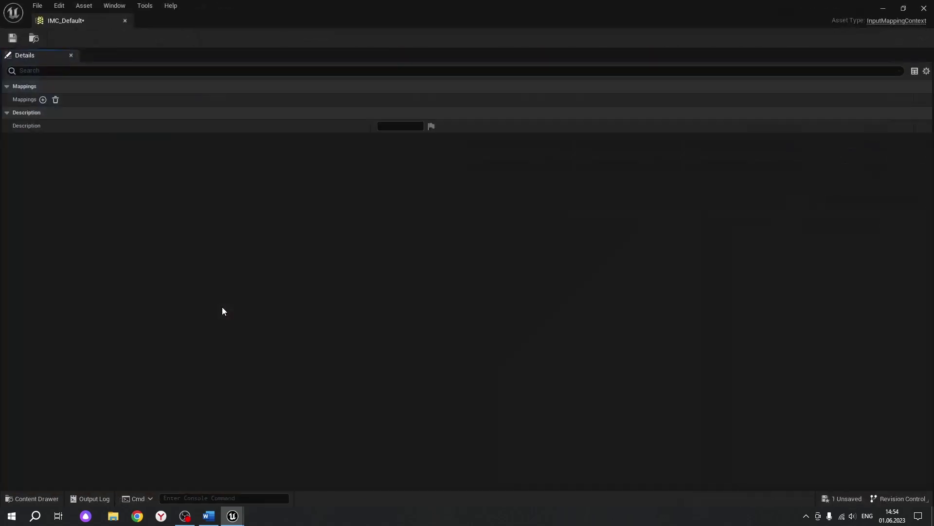
left_click(43, 100)
left_click(68, 114)
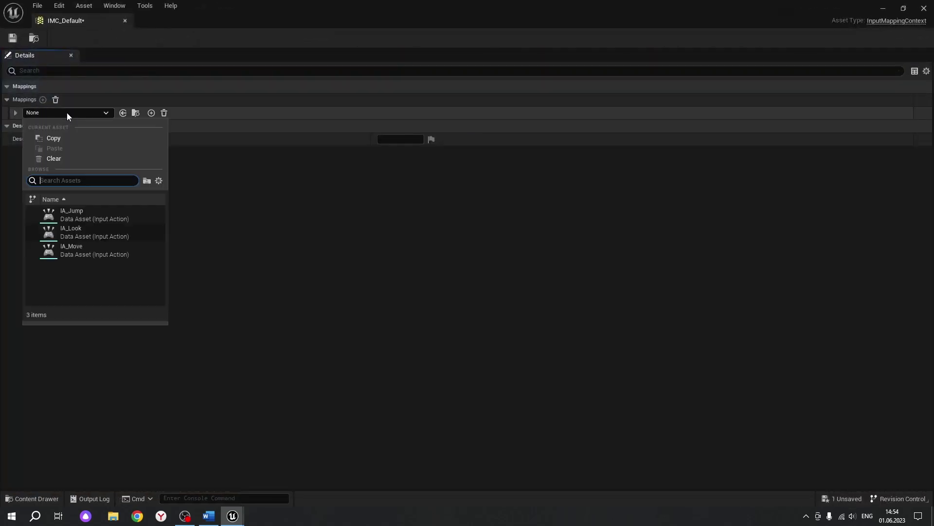
left_click(77, 212)
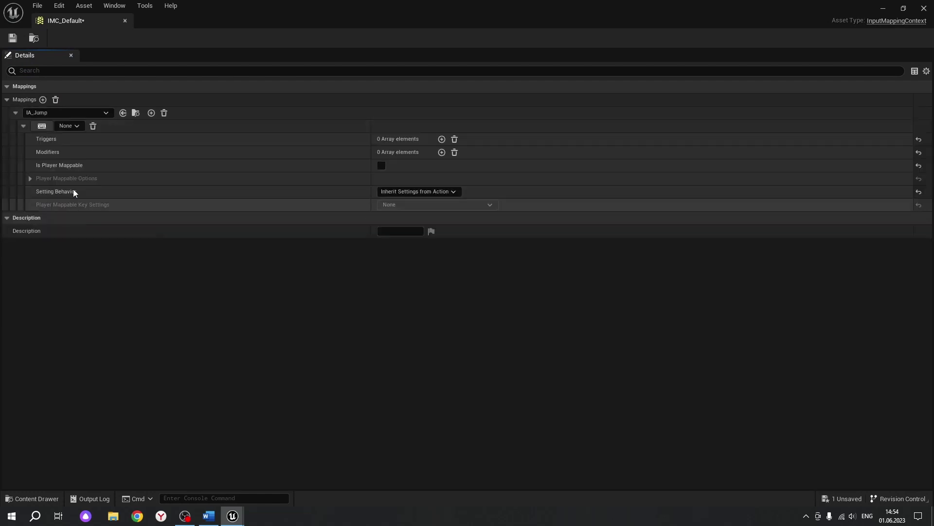
left_click(75, 126)
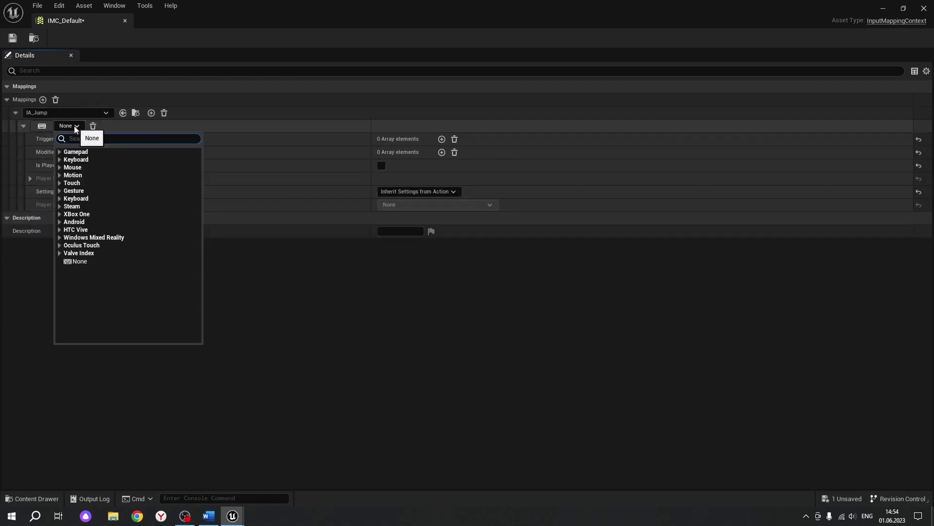
type("sp")
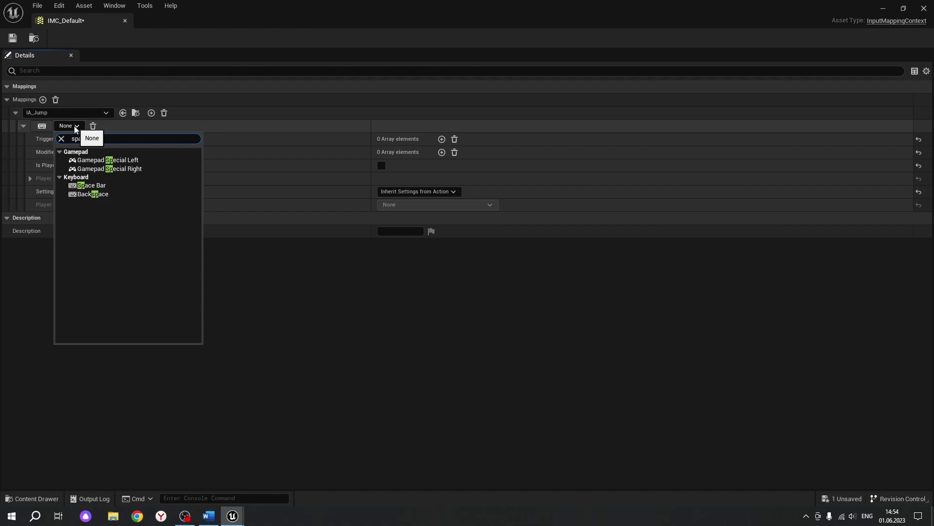
type("a")
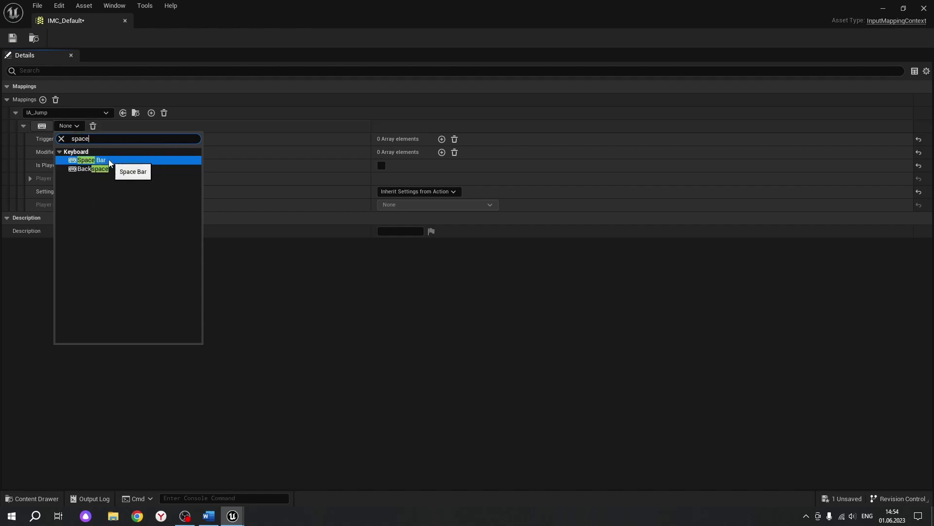
left_click(109, 160)
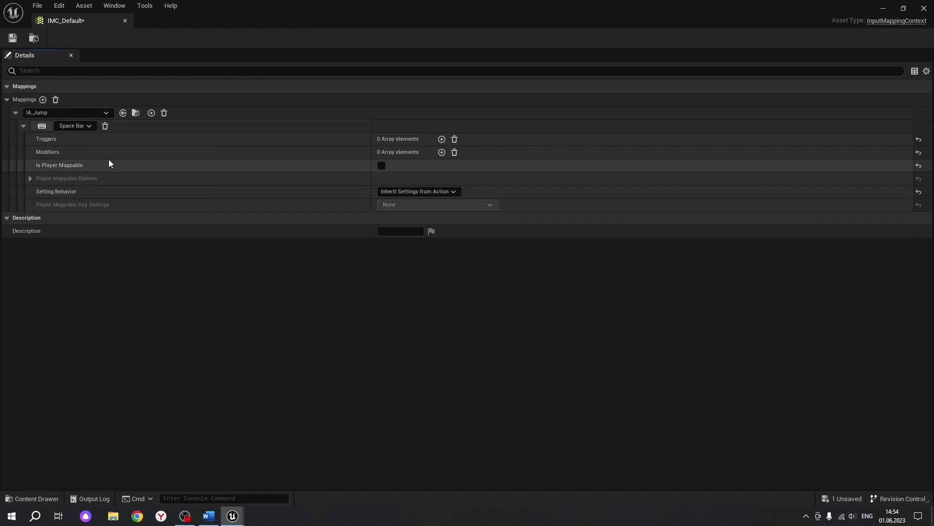
left_click(23, 126)
Add a second, still-unassigned mapping to IMC_Default.
left_click(15, 113)
left_click(43, 99)
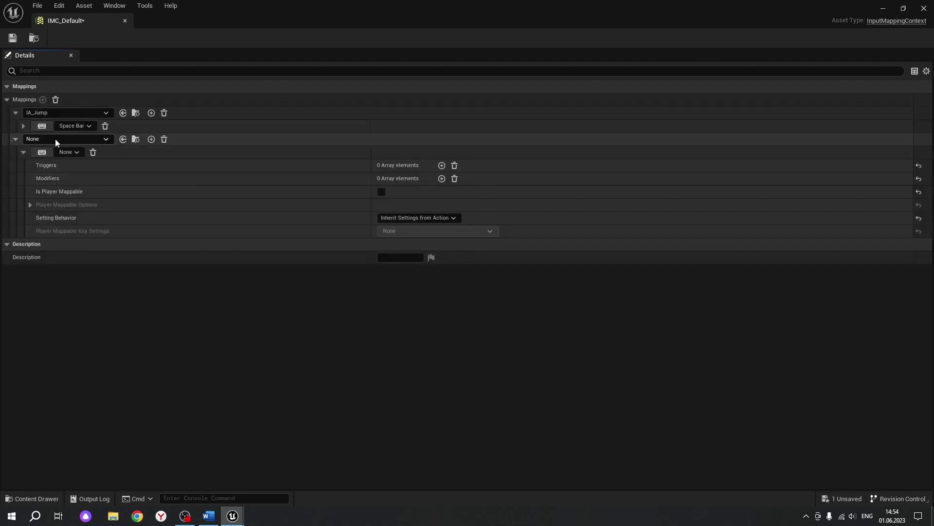
left_click(16, 111)
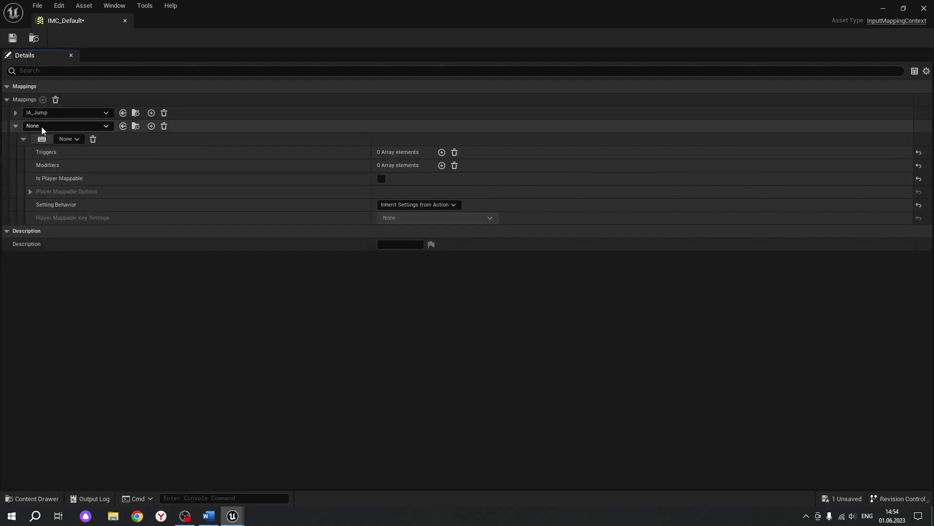
left_click(42, 126)
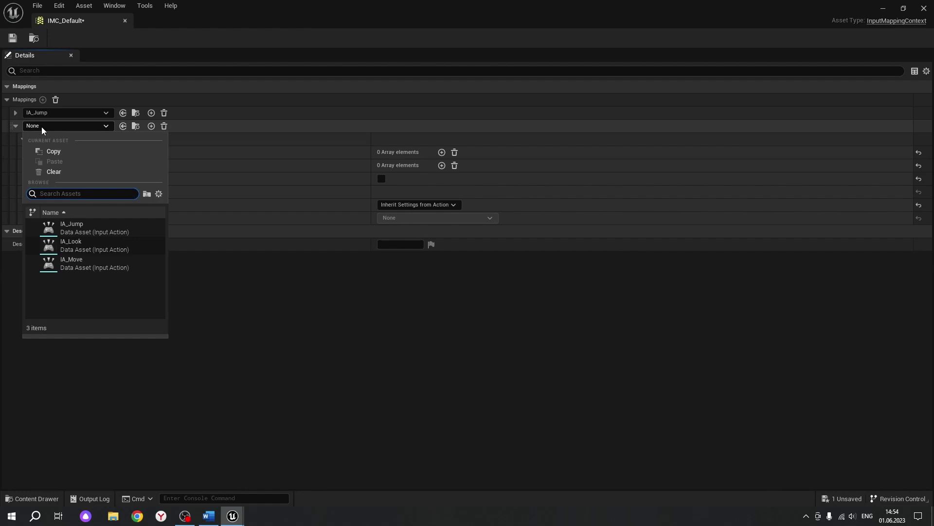
Assign IA_Look to the second mapping and bind it to Mouse XY 2D-Axis.
left_click(90, 248)
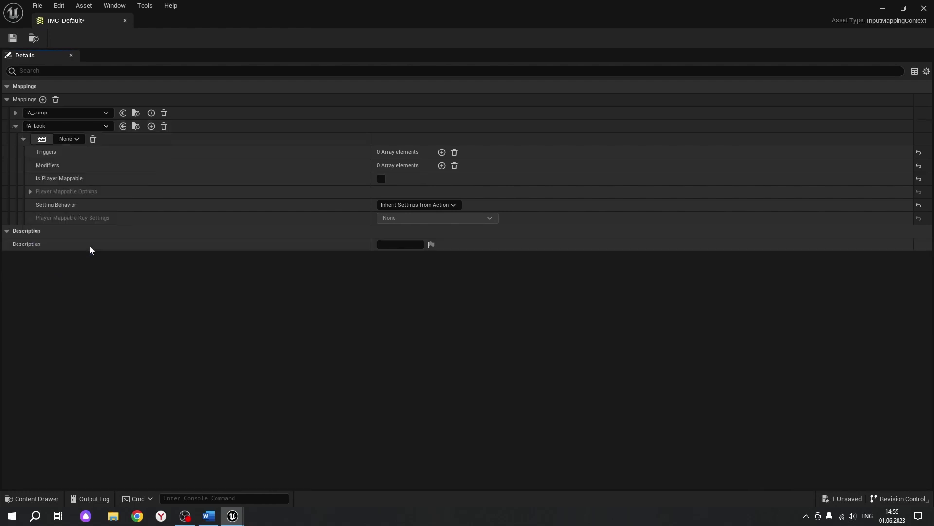
left_click(67, 139)
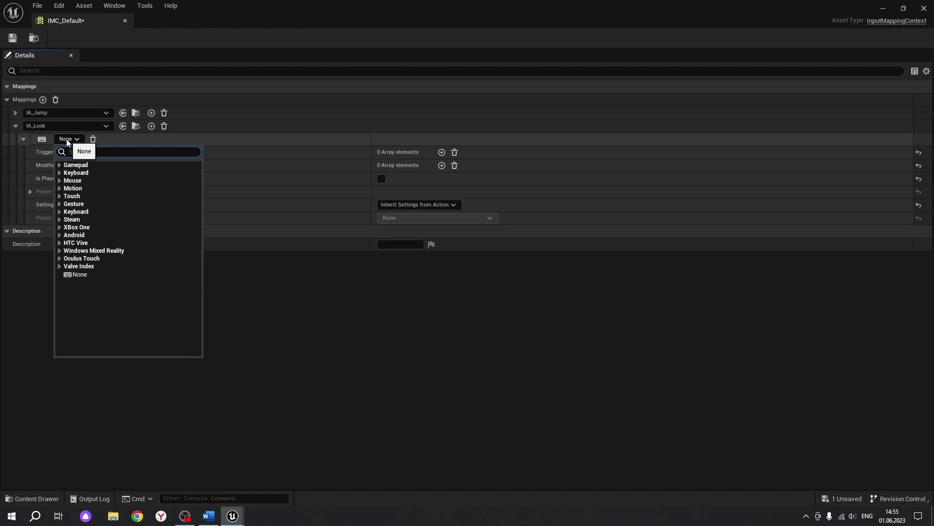
type("m")
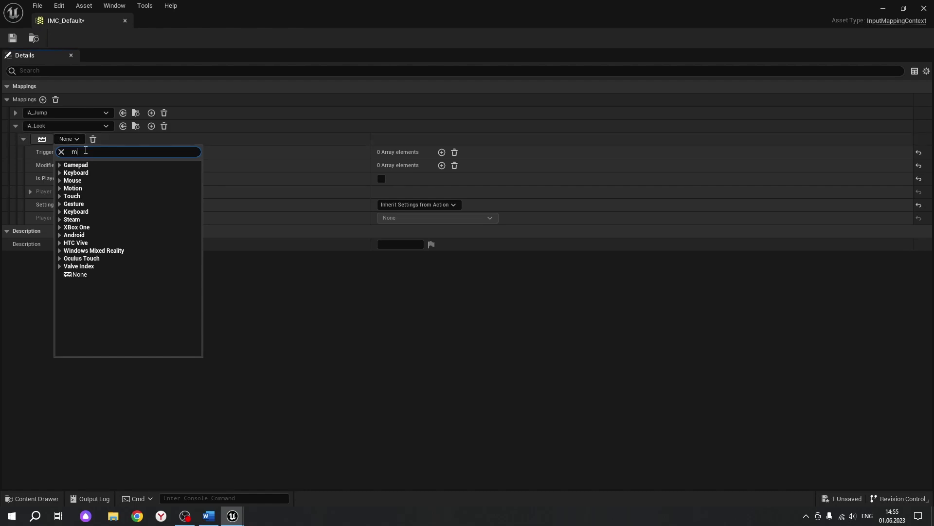
type("ouse")
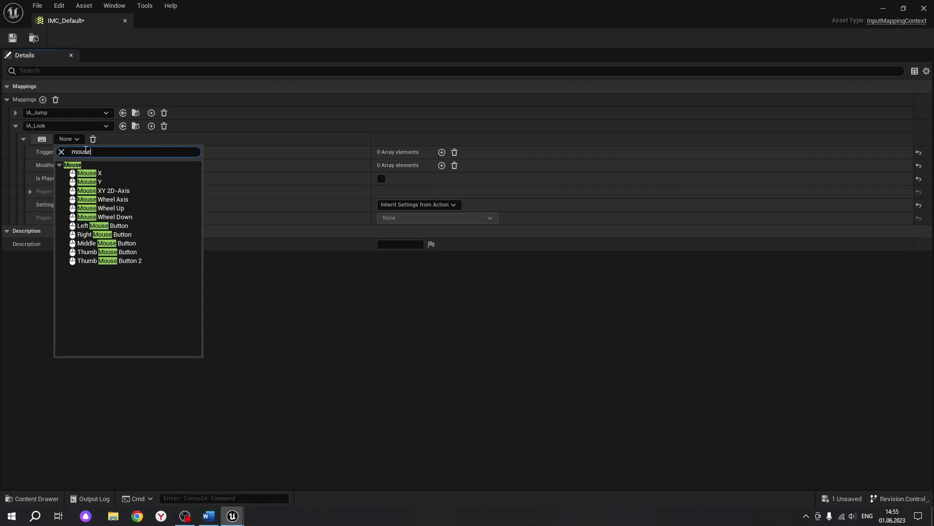
left_click(107, 191)
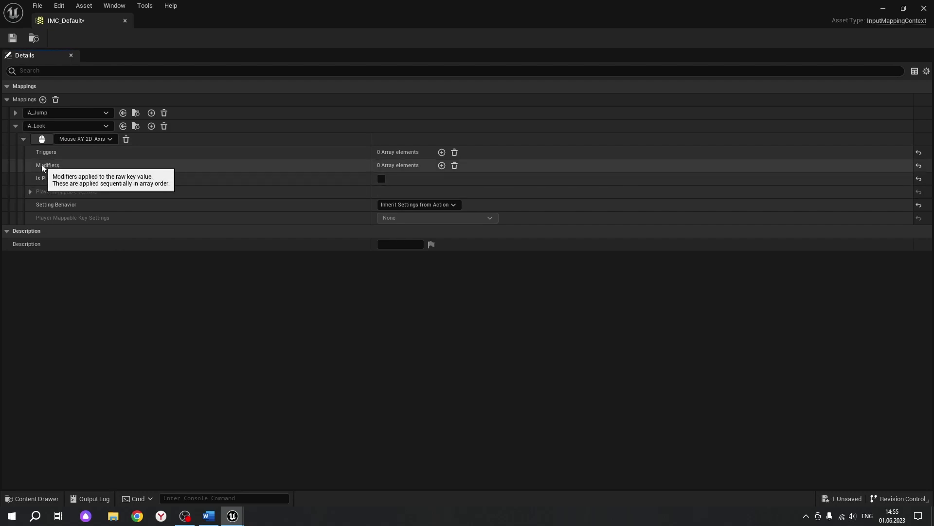
Add a Negate modifier to the mouse binding with X and Z unticked, so only Y inverts.
left_click(441, 166)
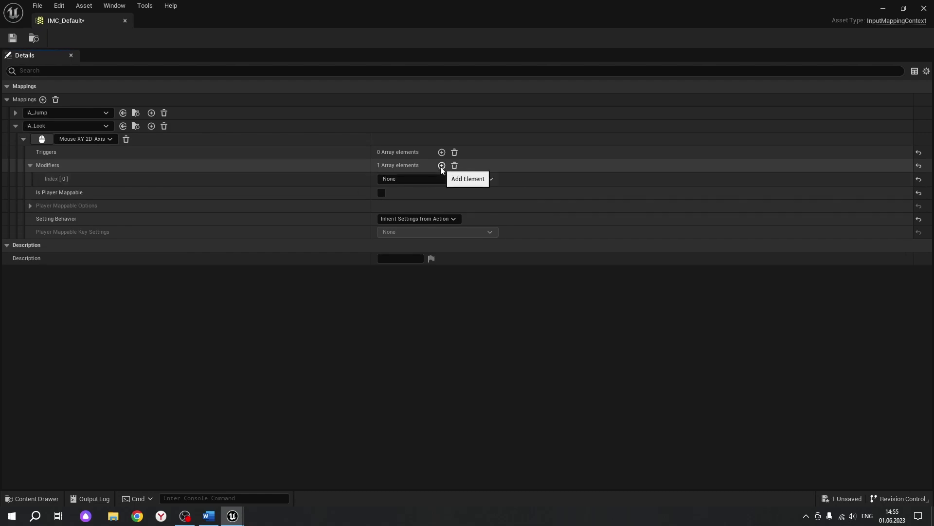
left_click(416, 184)
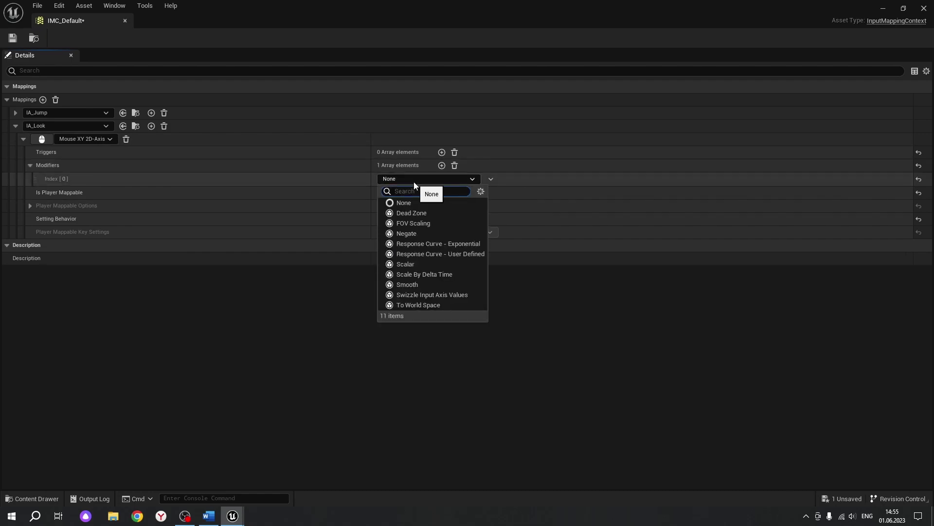
left_click(403, 233)
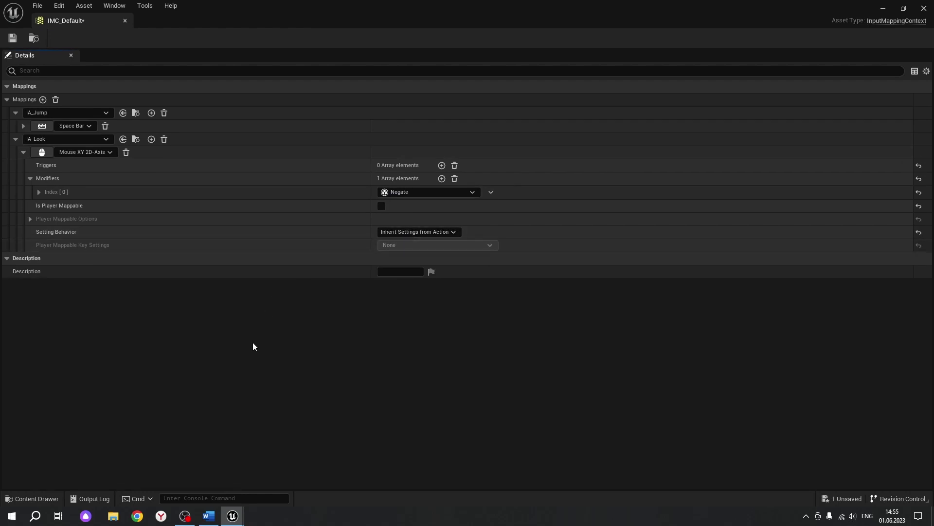
left_click(39, 192)
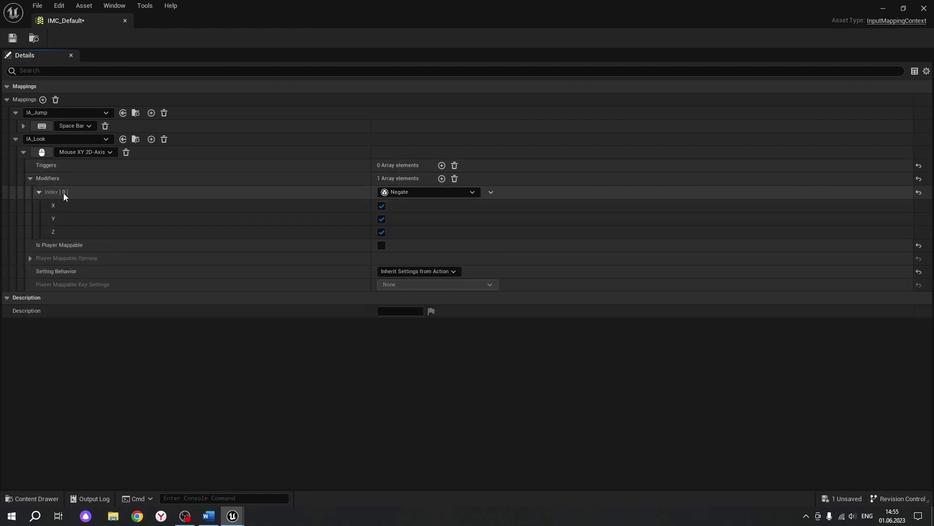
left_click(381, 206)
left_click(381, 232)
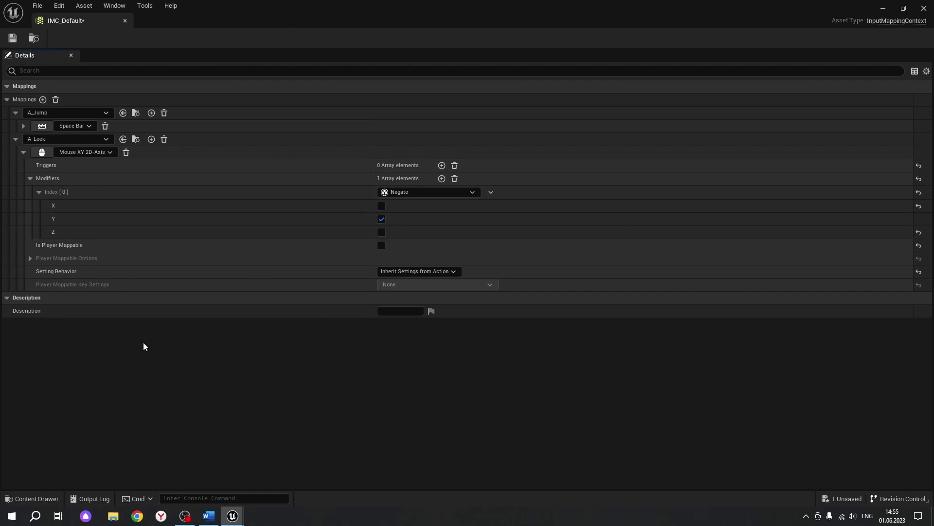
left_click(39, 191)
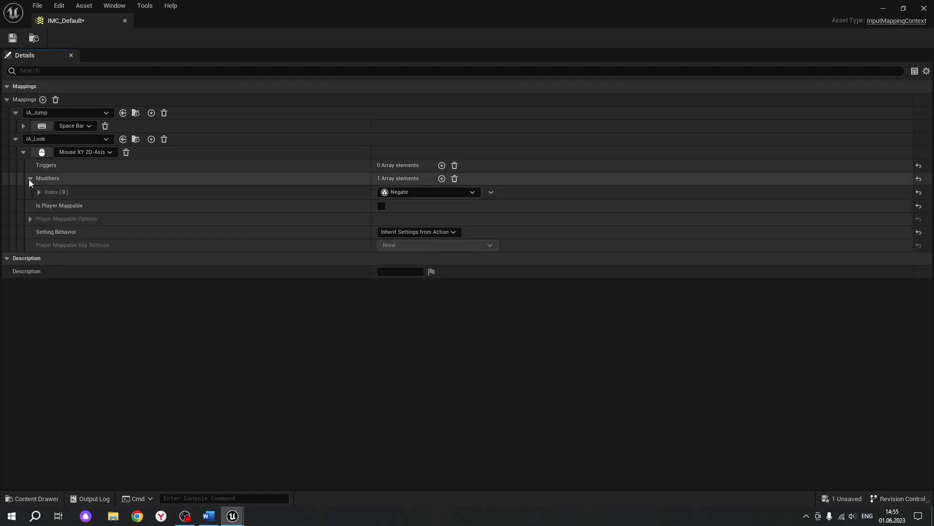
left_click(30, 178)
left_click(22, 152)
Add a third mapping that binds IA_Move to the W key.
left_click(15, 139)
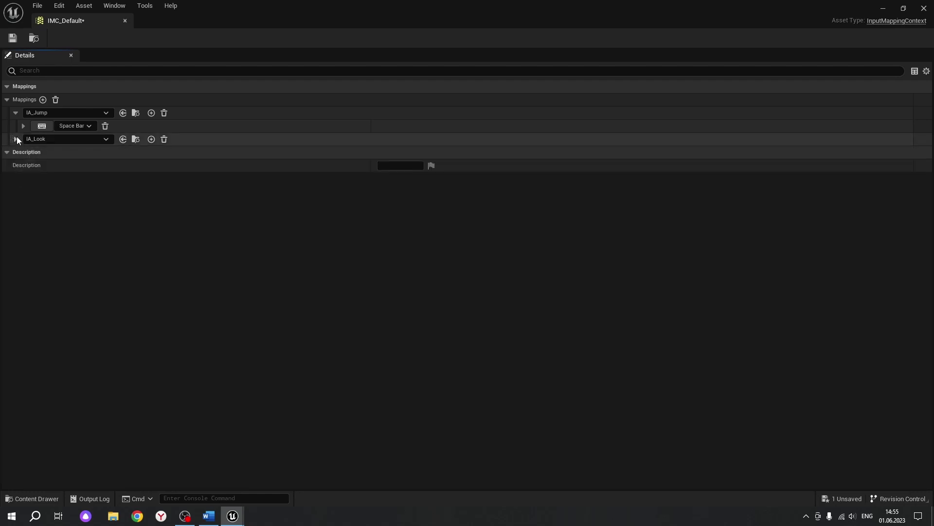
left_click(42, 100)
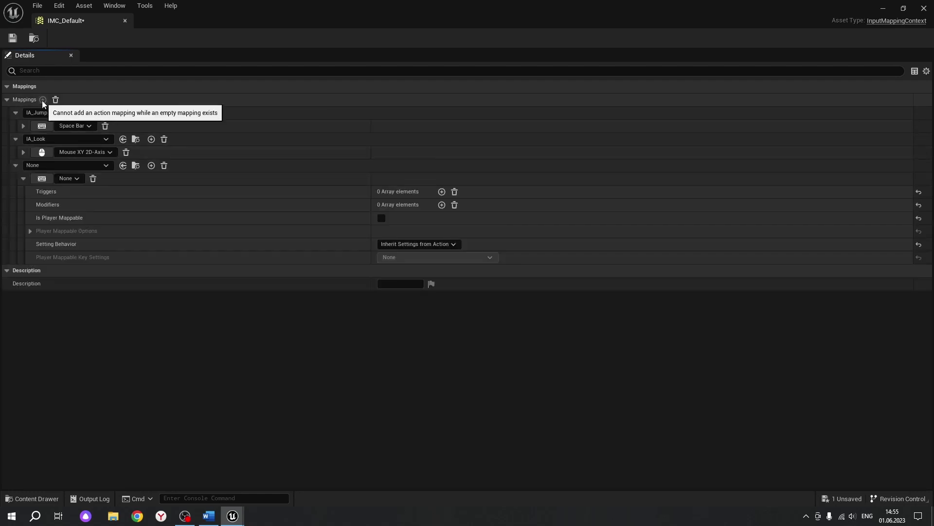
left_click(45, 165)
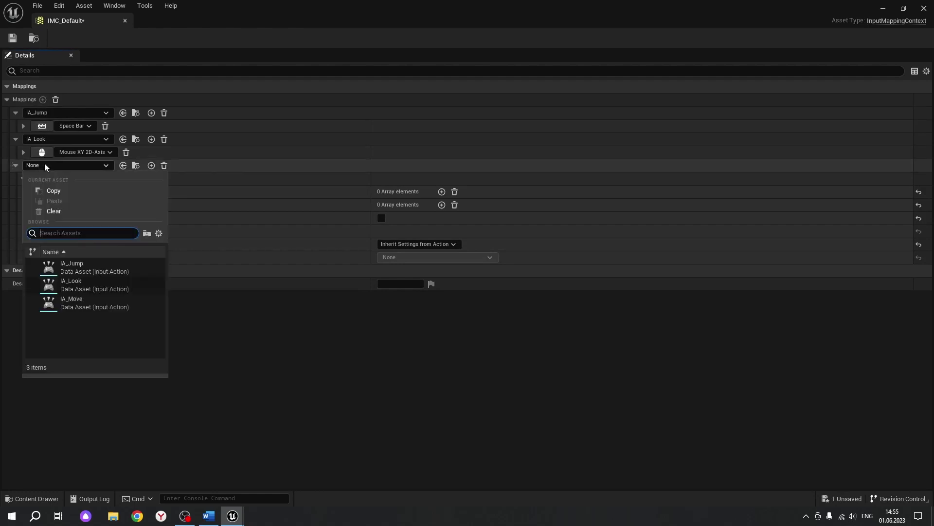
left_click(86, 303)
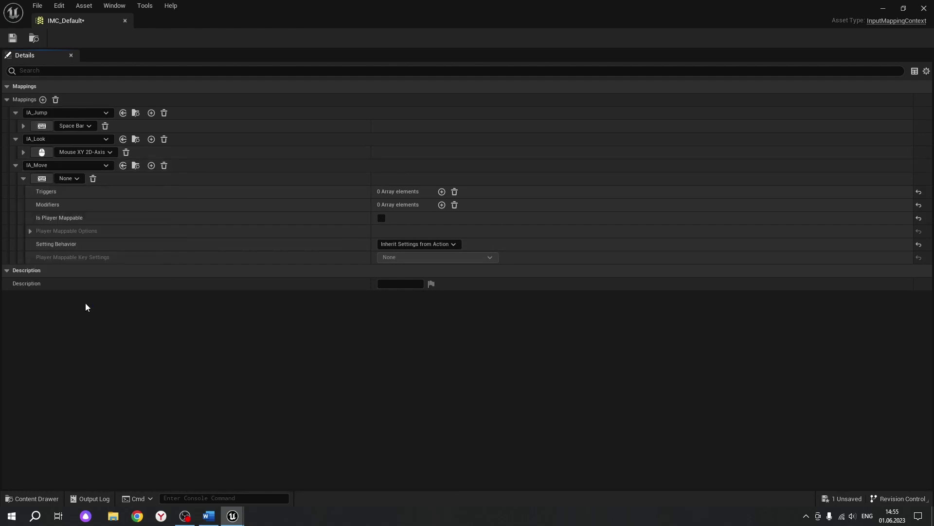
left_click(74, 180)
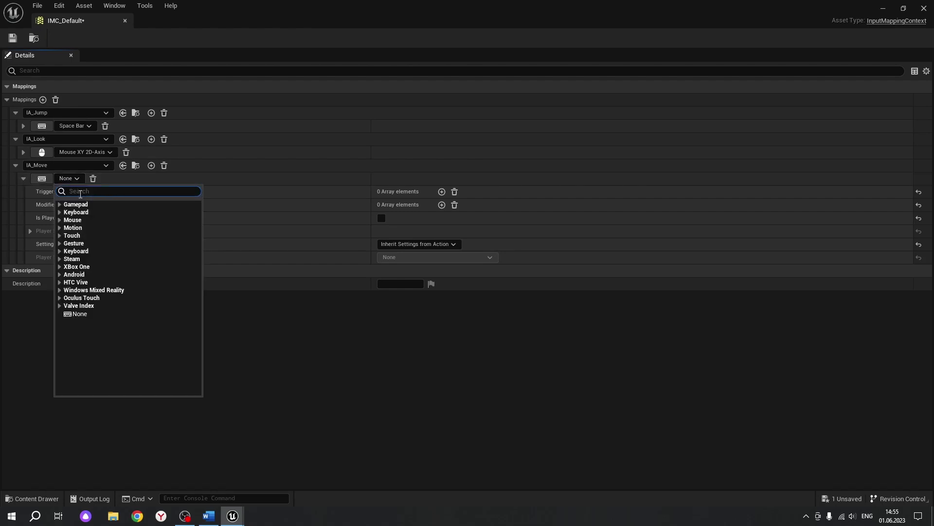
type("W")
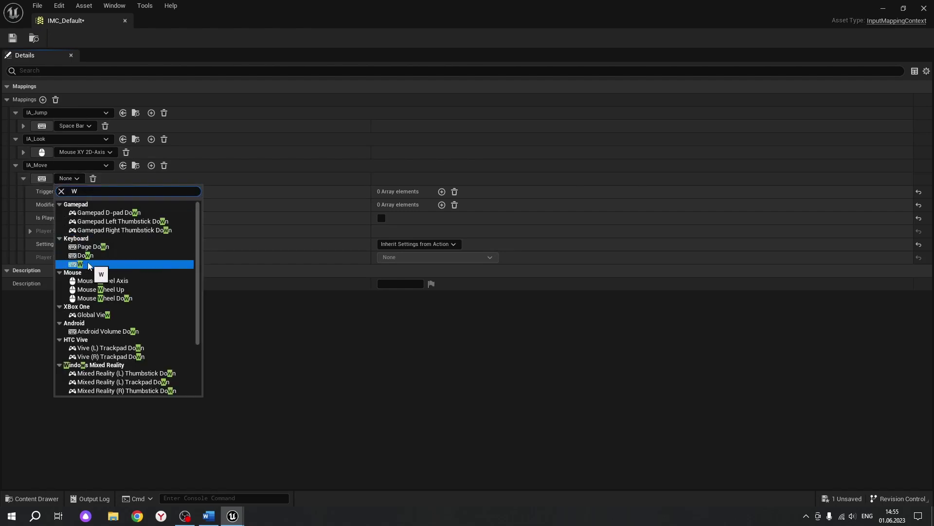
left_click(88, 264)
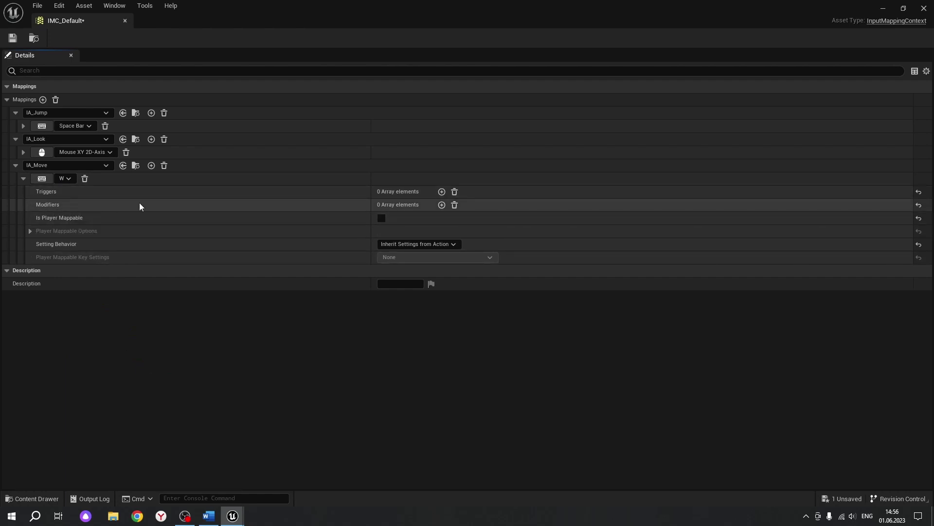
Give the W binding a Swizzle Input Axis Values modifier with YXZ order.
left_click(441, 205)
left_click(416, 218)
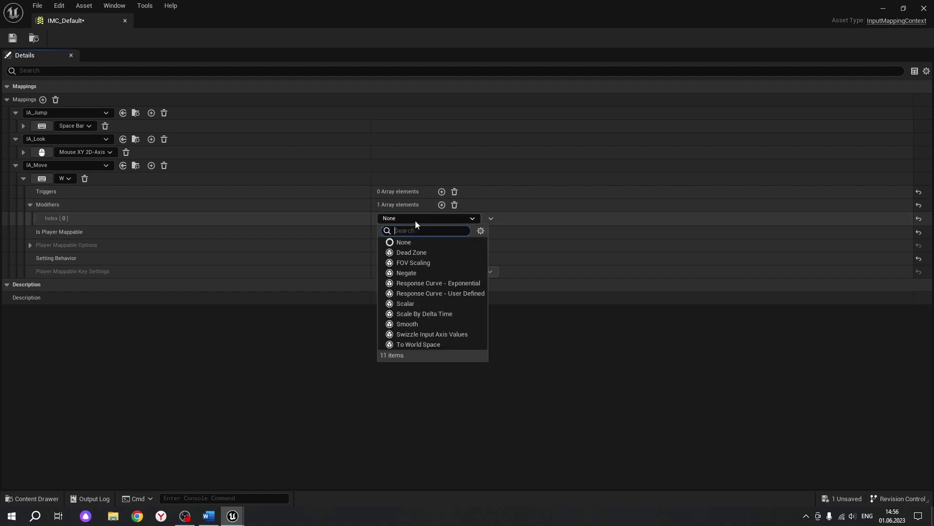
left_click(432, 334)
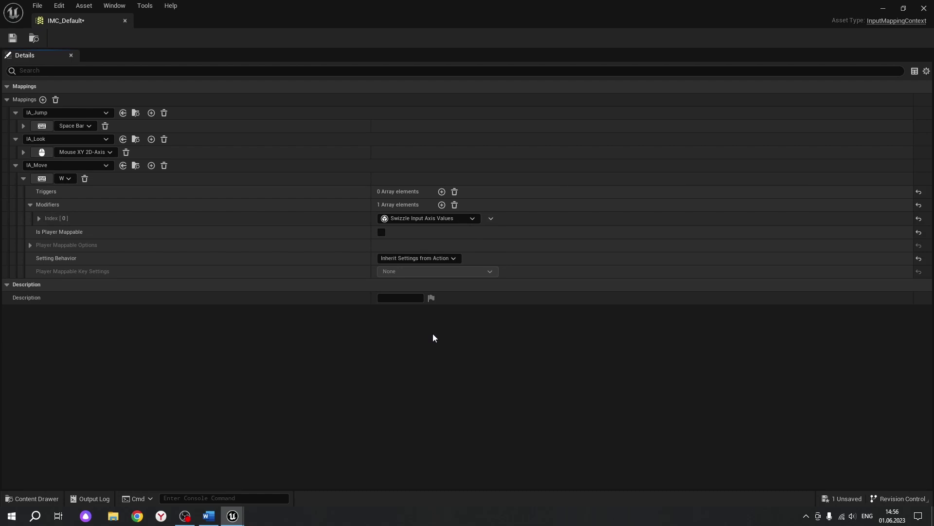
left_click(39, 218)
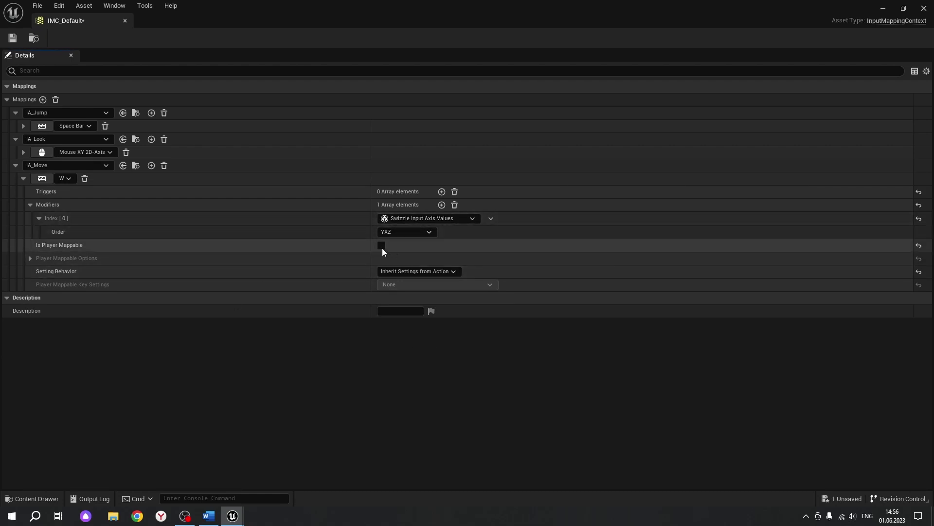
left_click(39, 218)
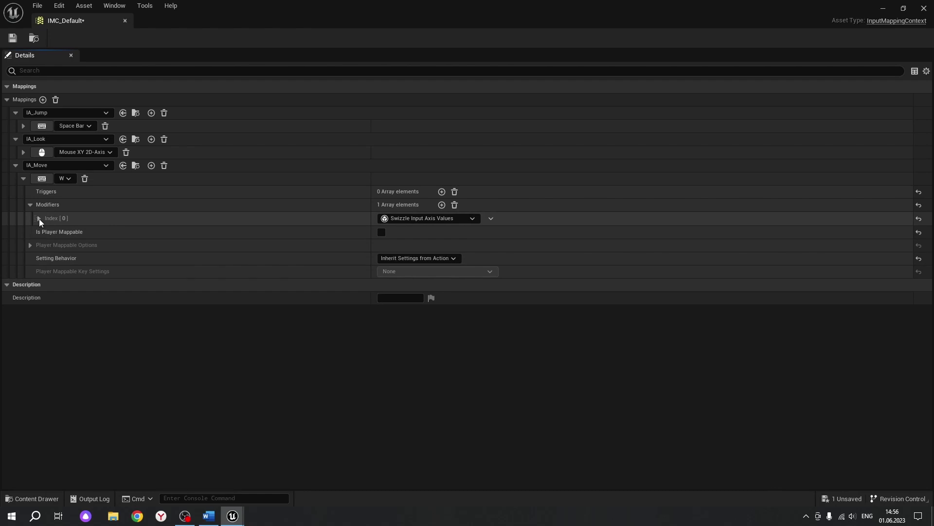
left_click(28, 205)
left_click(24, 181)
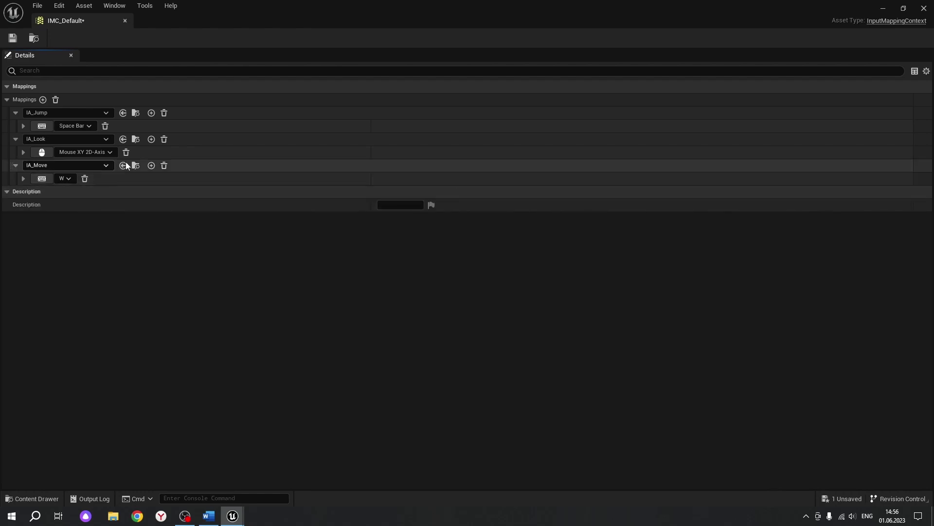
Add a second IA_Move key binding on the S key.
left_click(151, 165)
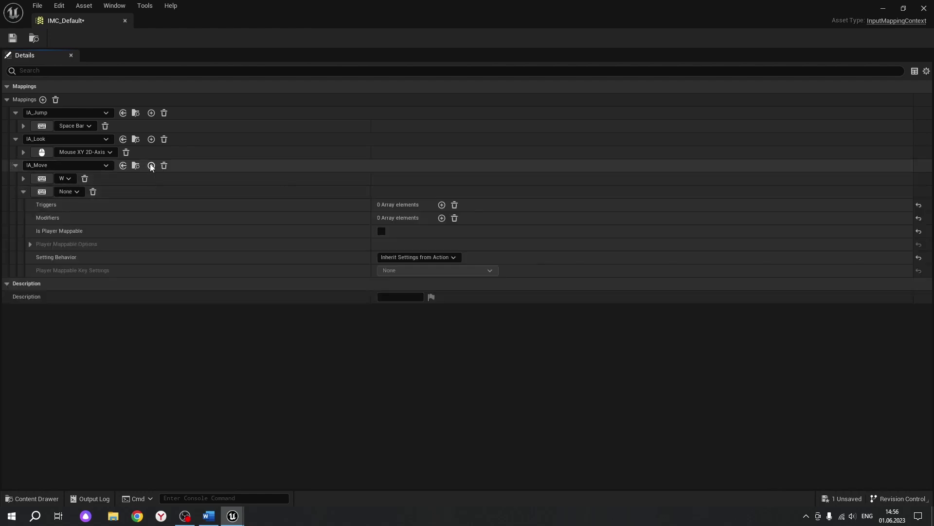
left_click(71, 192)
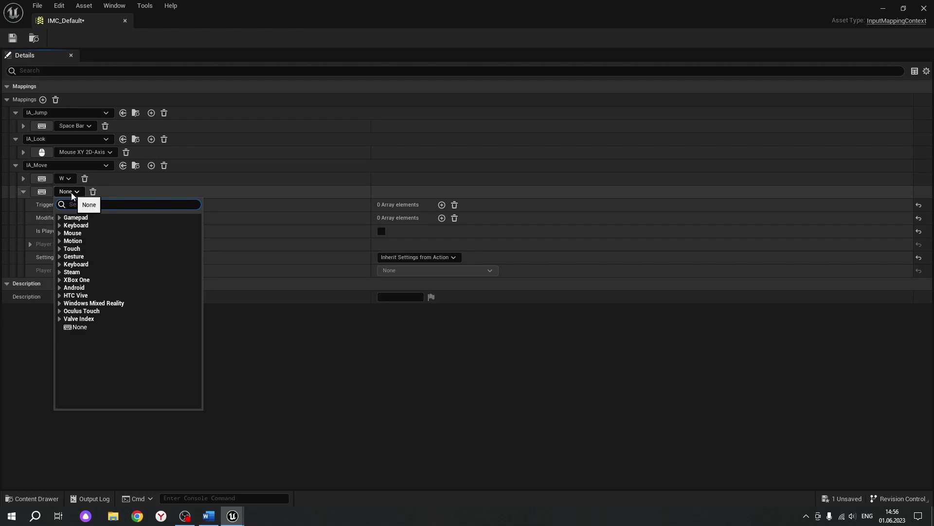
type("S")
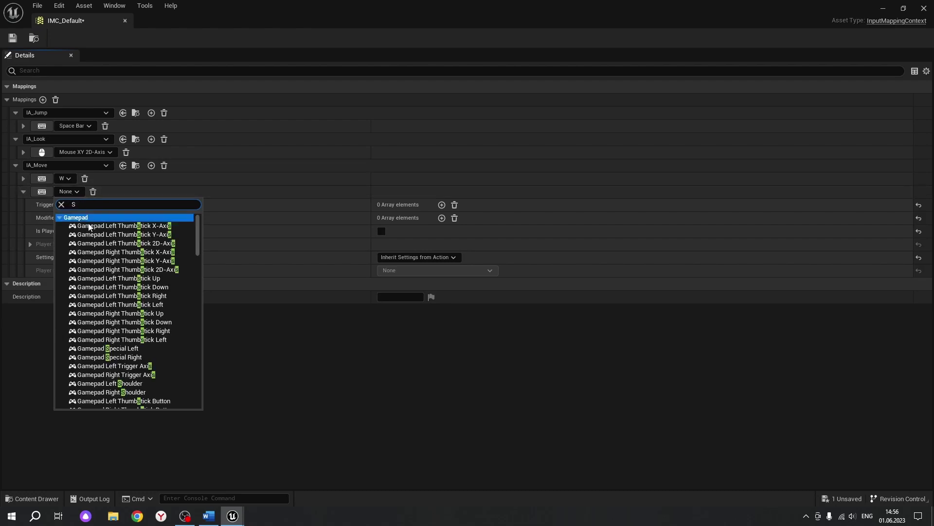
scroll(111, 274, "down", 5)
scroll(111, 274, "down", 2)
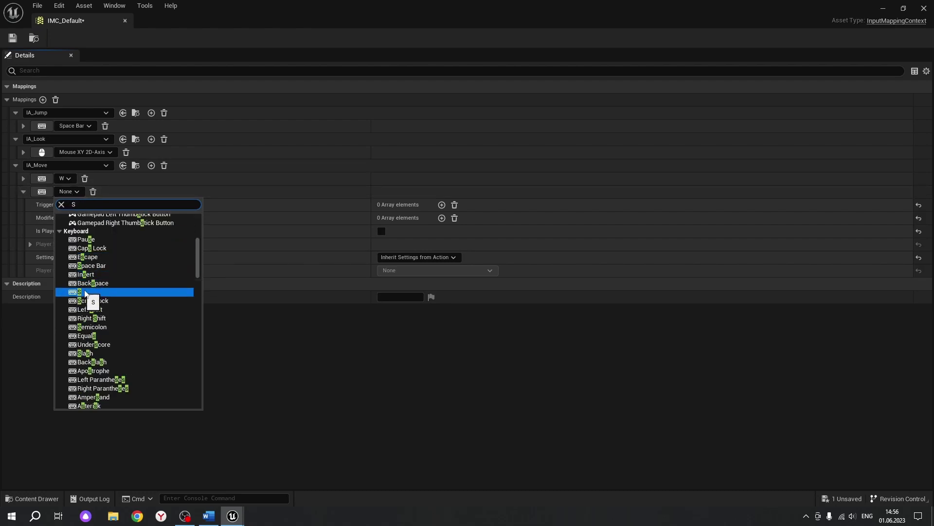
left_click(89, 294)
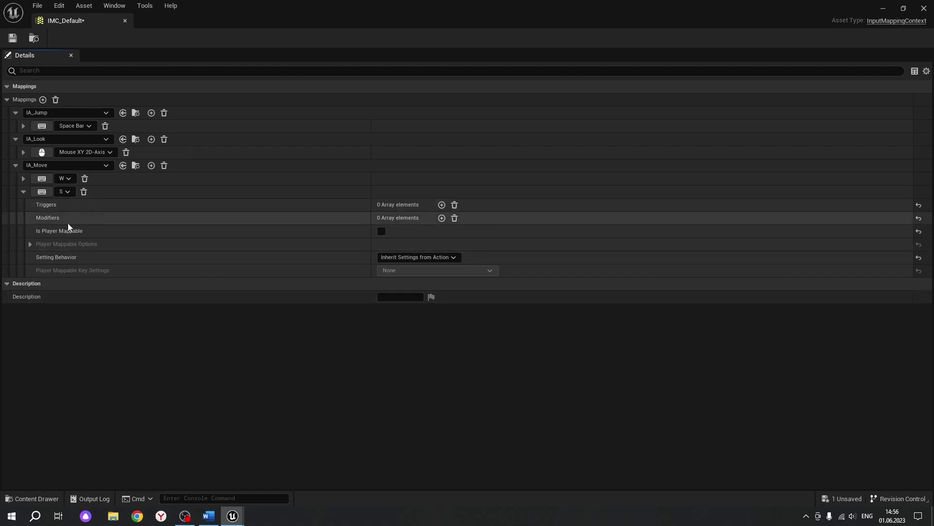
Give the S binding a Swizzle Input Axis Values modifier.
left_click(442, 218)
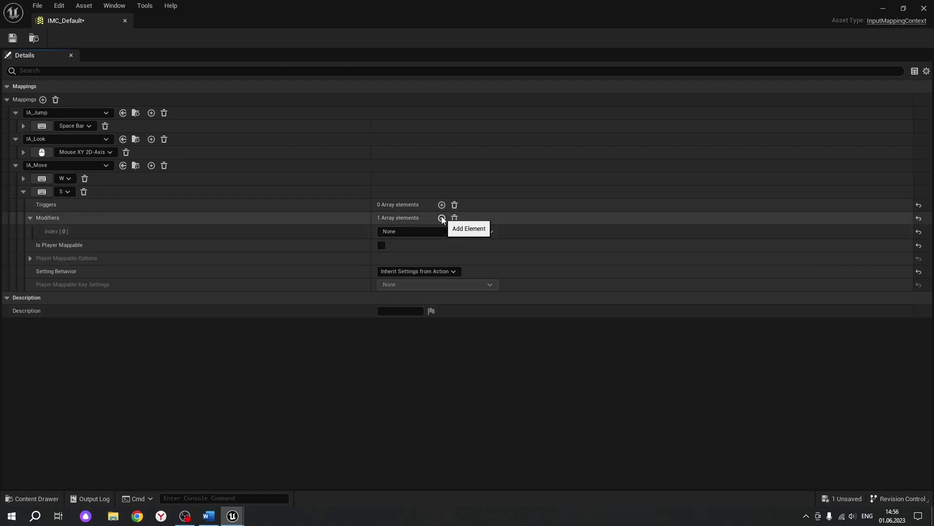
left_click(417, 233)
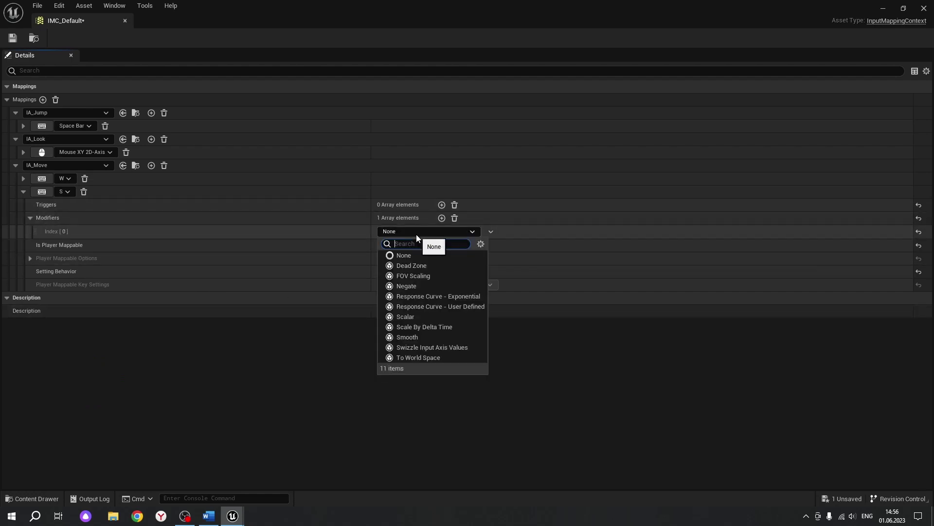
left_click(416, 347)
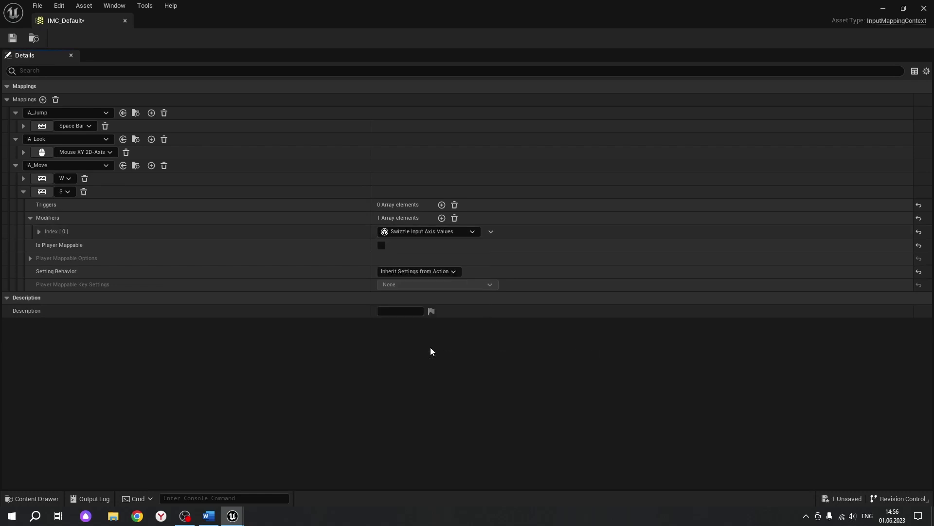
left_click(39, 231)
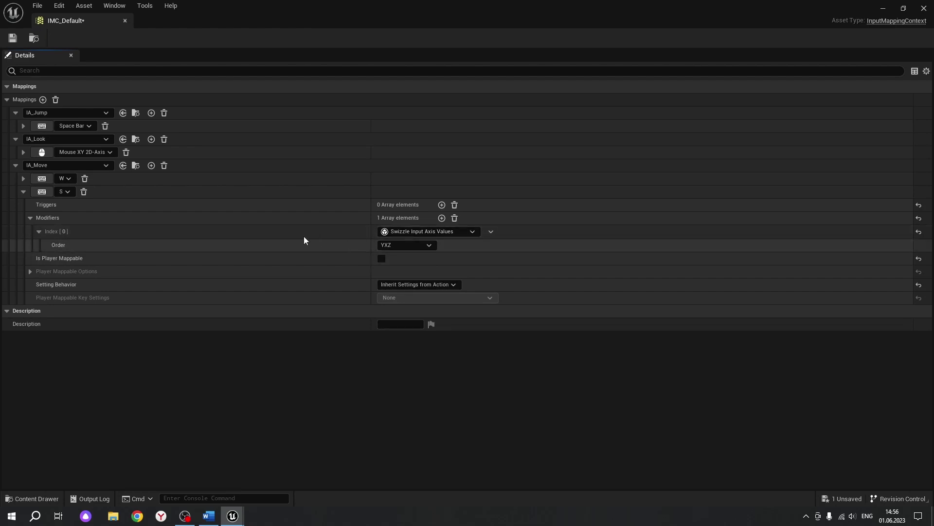
left_click(39, 231)
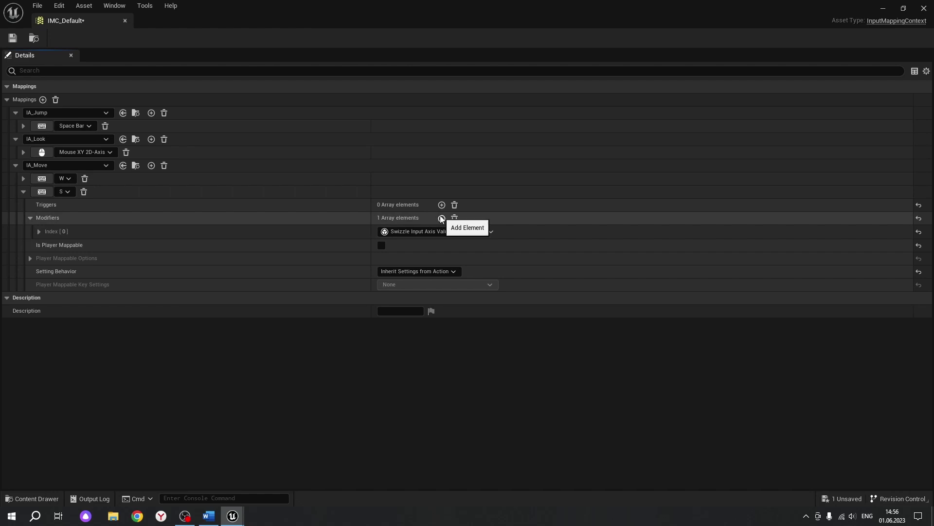
Add a Negate modifier after the Swizzle on the S binding.
left_click(441, 218)
left_click(398, 245)
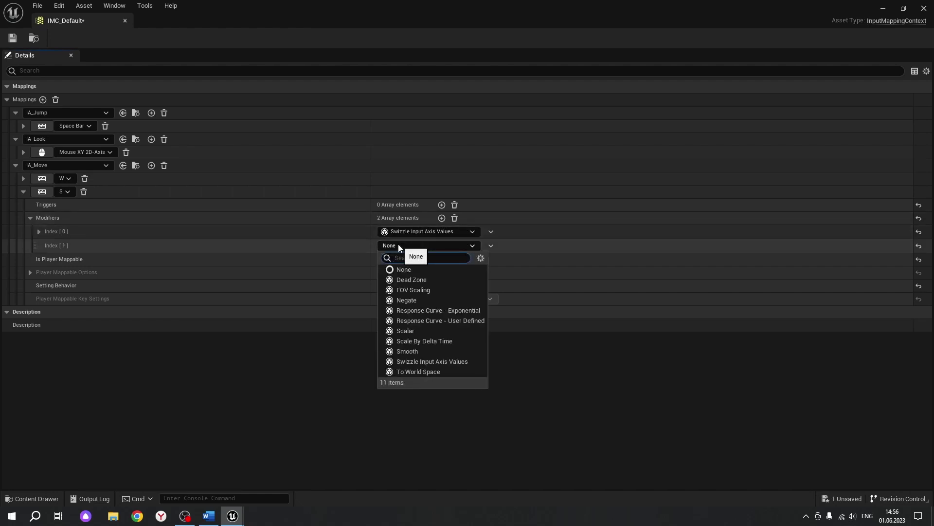
left_click(416, 300)
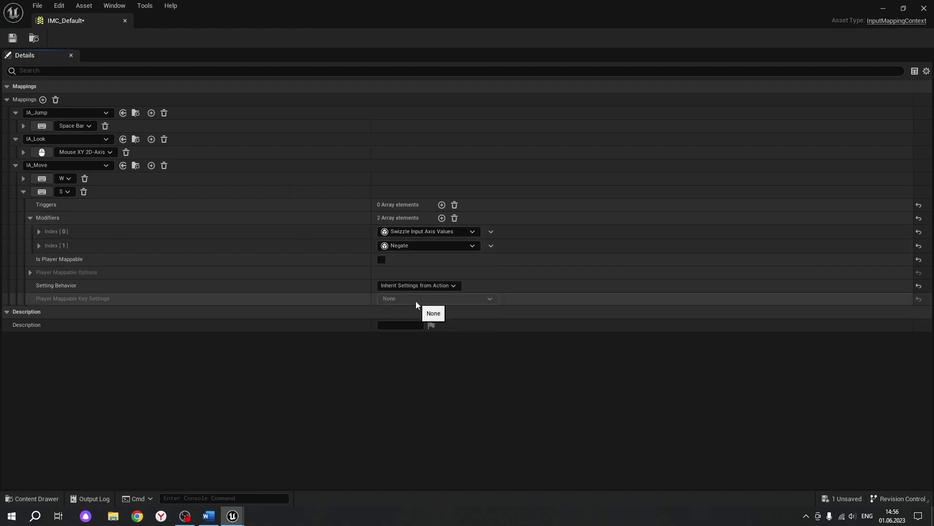
left_click(39, 245)
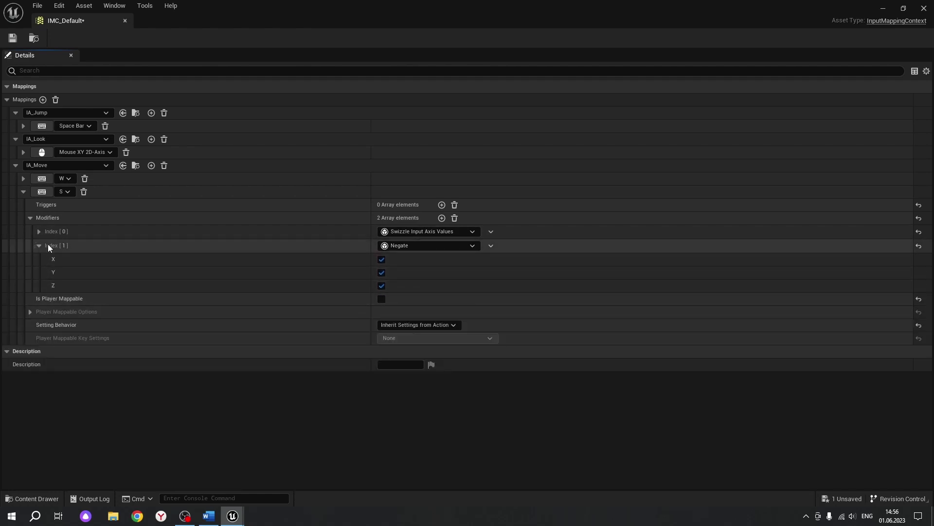
left_click(39, 245)
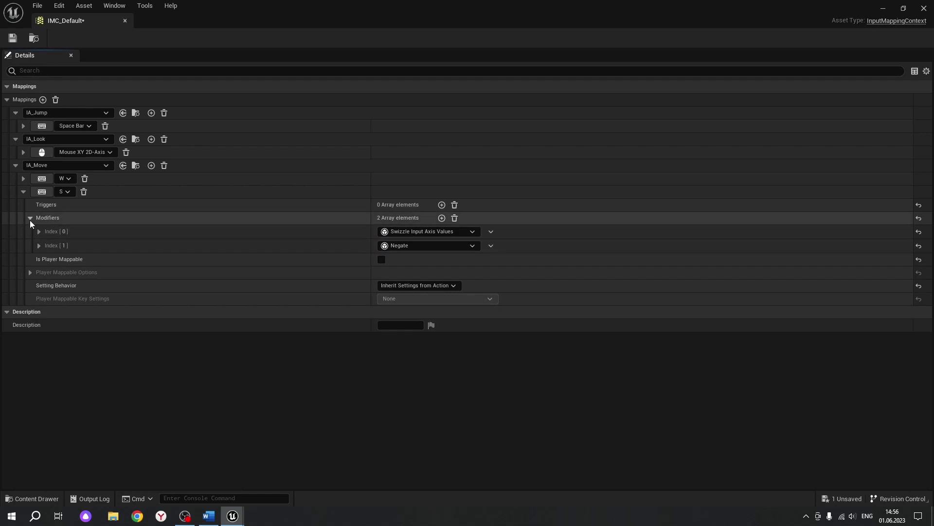
left_click(30, 218)
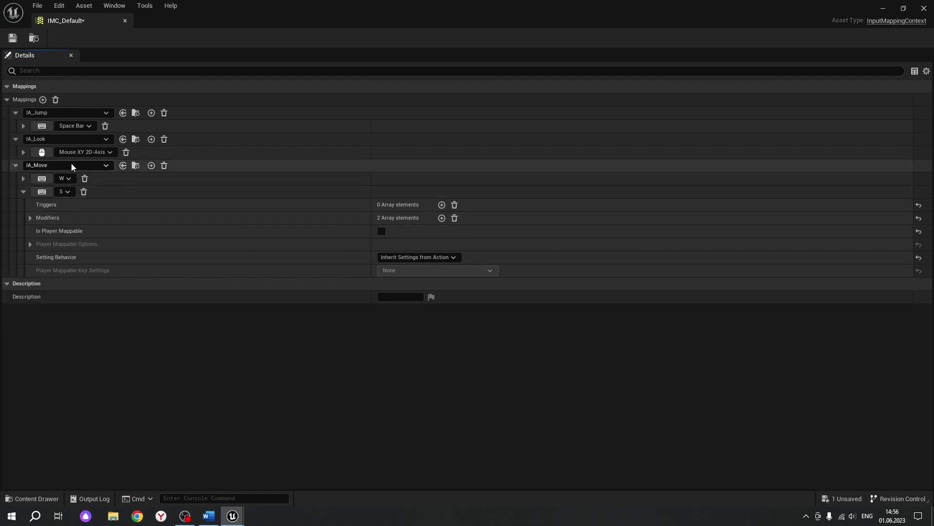
Add another IA_Move key binding on the A key.
left_click(151, 165)
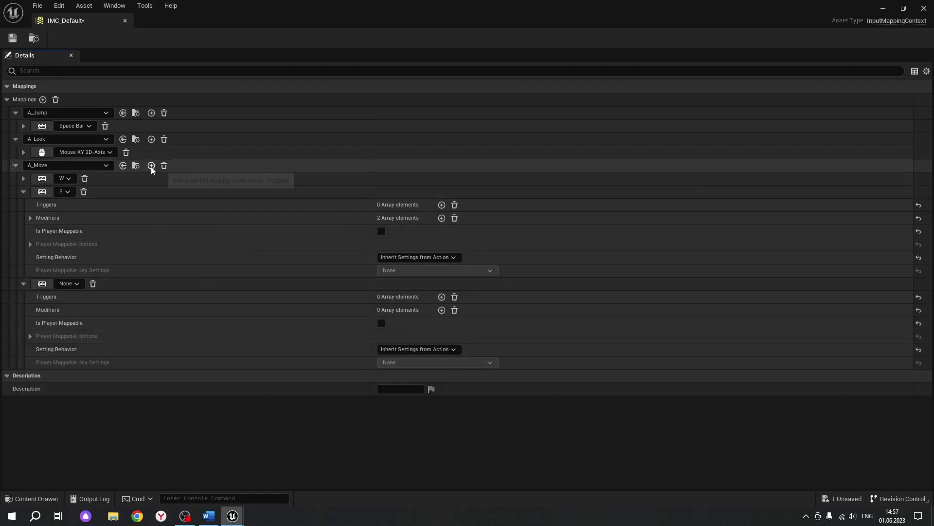
left_click(24, 191)
left_click(76, 205)
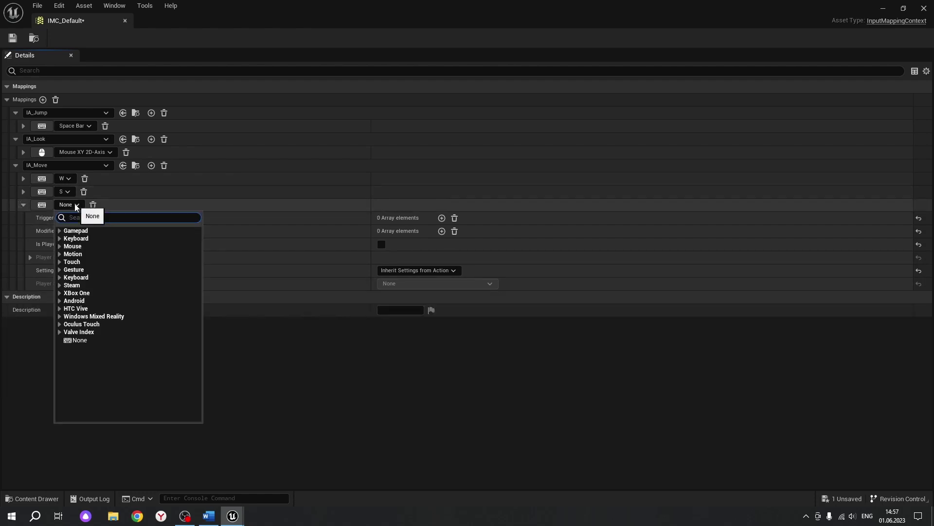
type("A")
scroll(105, 303, "down", 3)
scroll(105, 303, "down", 3)
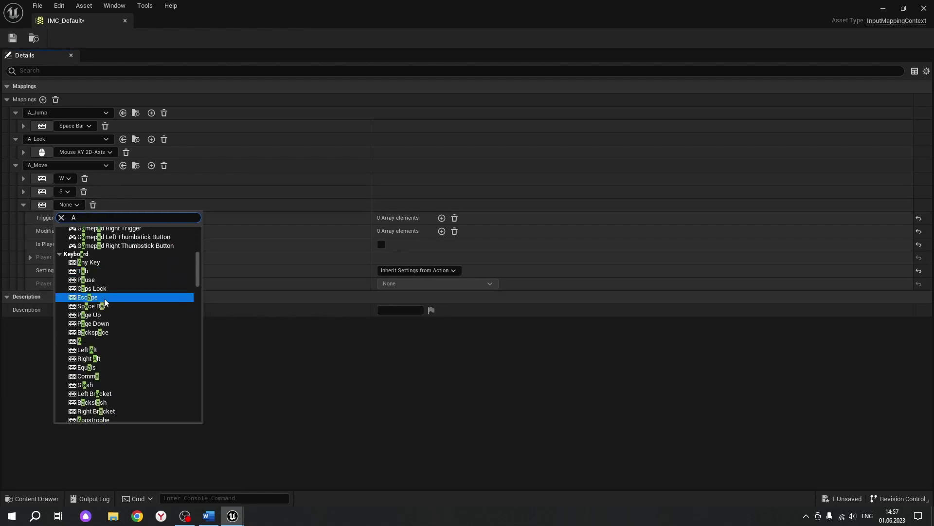
left_click(80, 341)
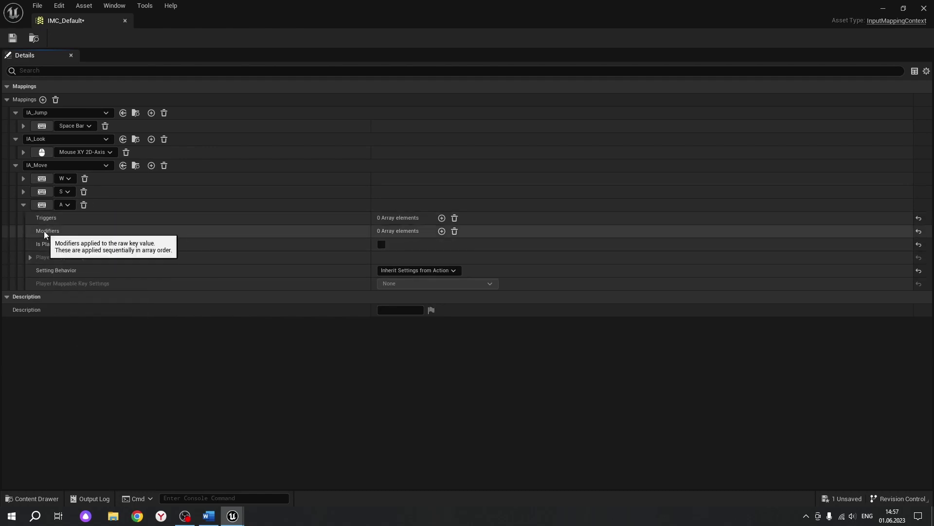
Give the A binding a Negate modifier on X, Y and Z.
left_click(442, 231)
left_click(419, 244)
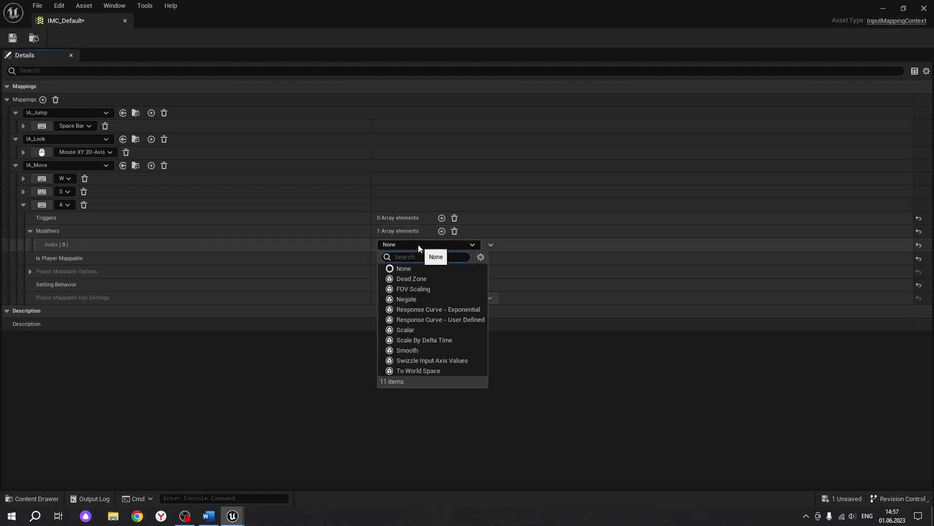
left_click(410, 299)
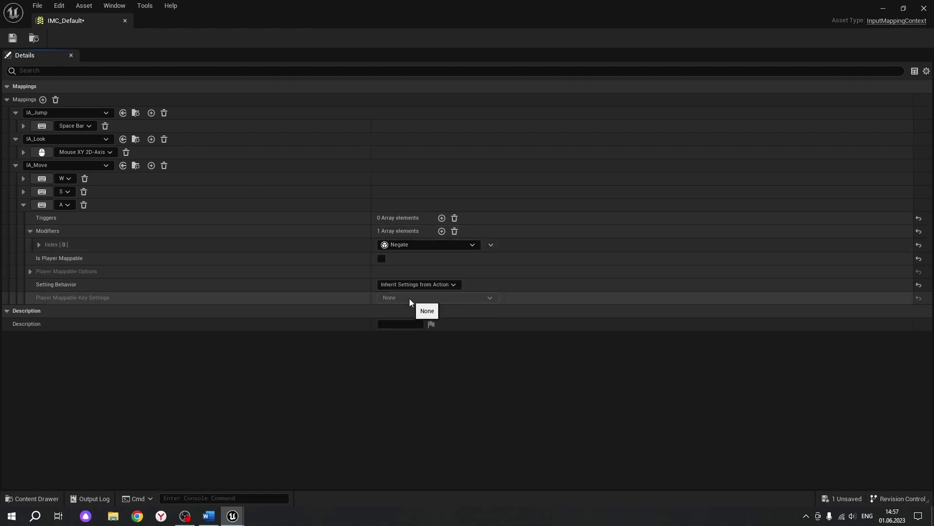
left_click(39, 244)
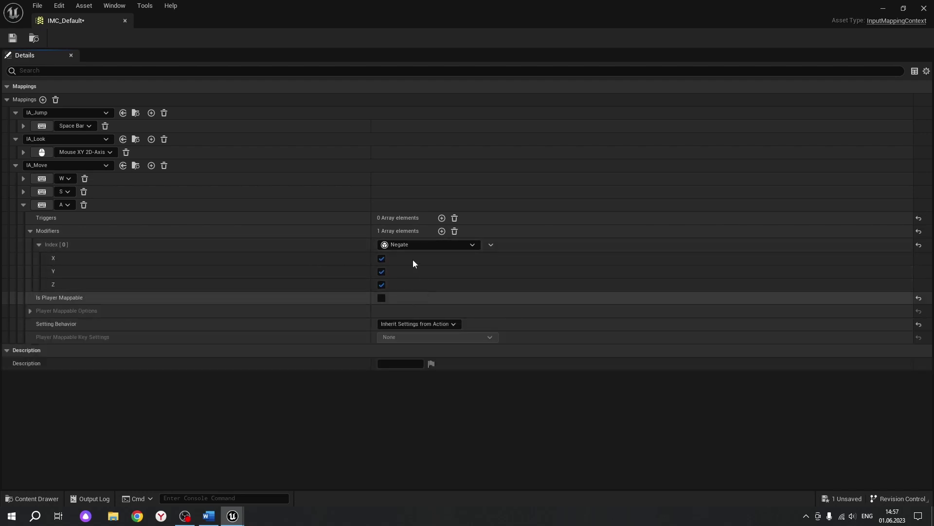
Add a fourth IA_Move key binding on the D key.
left_click(39, 243)
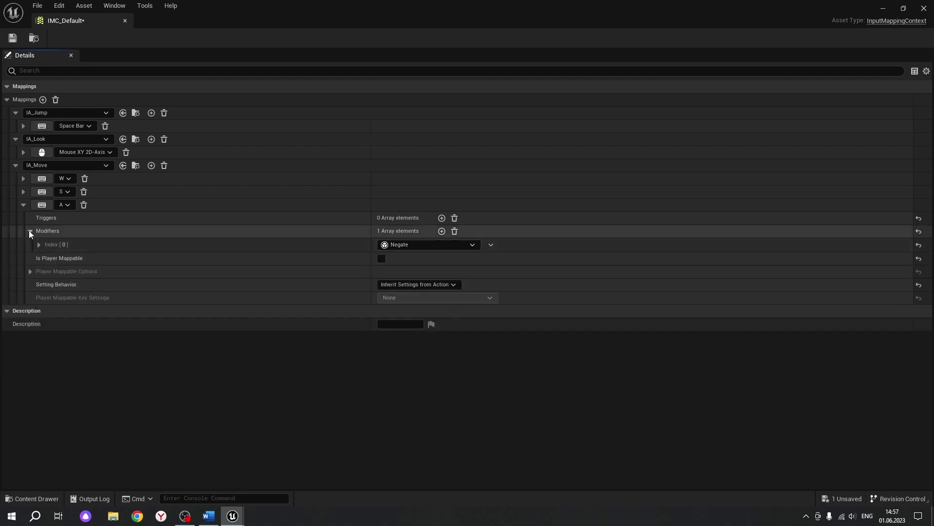
left_click(30, 231)
left_click(23, 204)
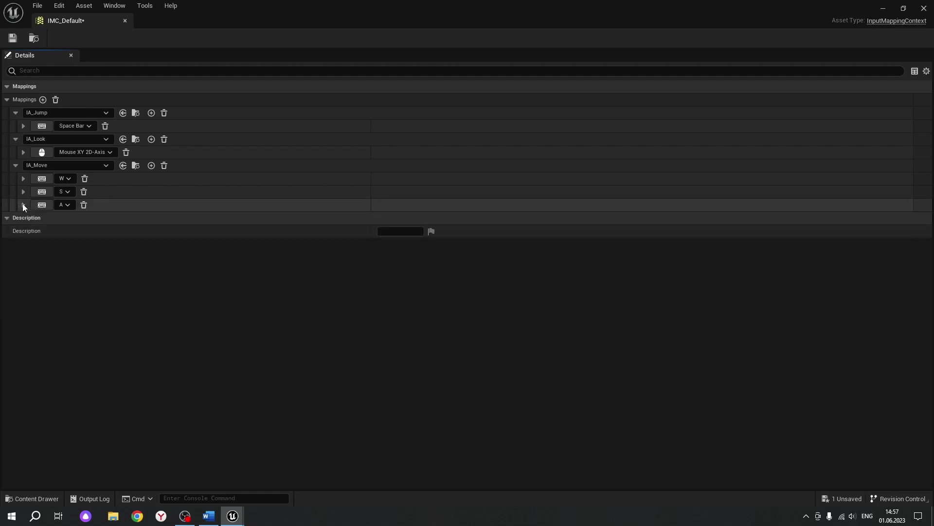
left_click(151, 165)
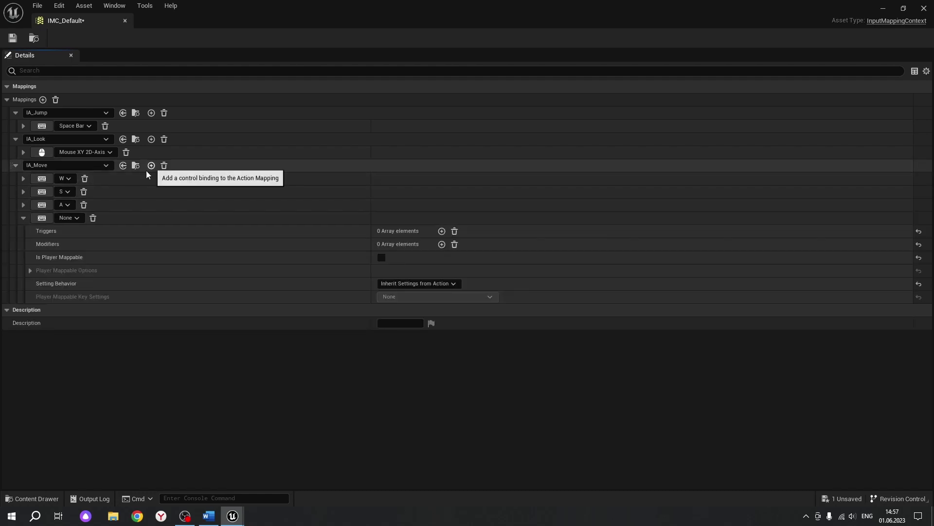
left_click(68, 218)
type("D")
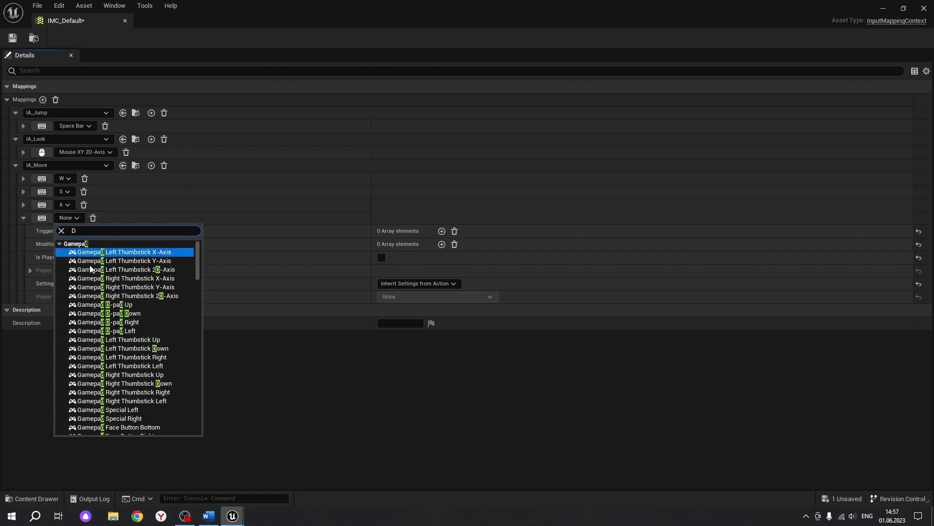
scroll(103, 300, "down", 3)
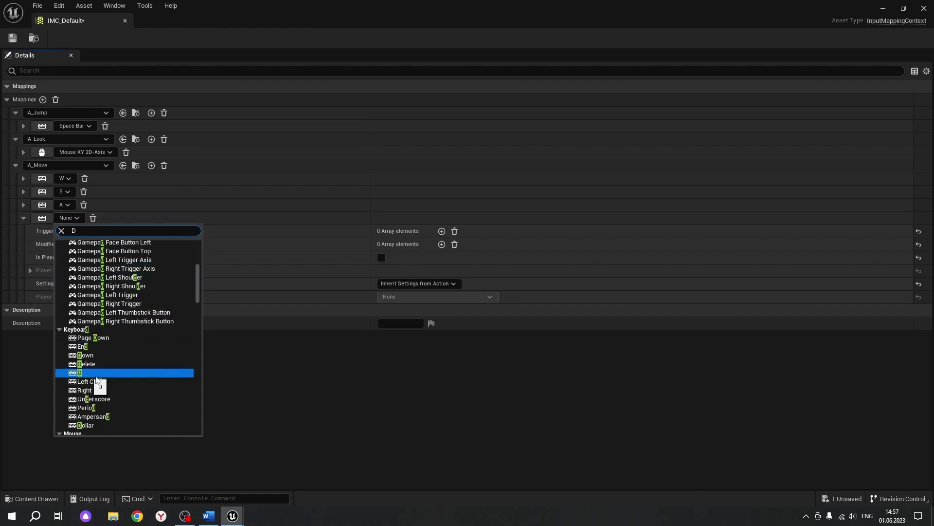
left_click(88, 372)
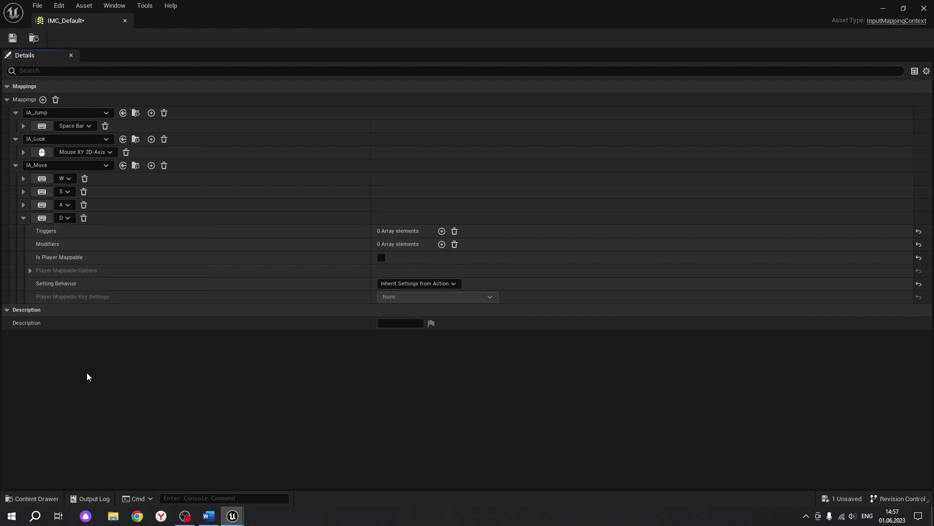
Save IMC_Default and close its editor.
left_click(23, 218)
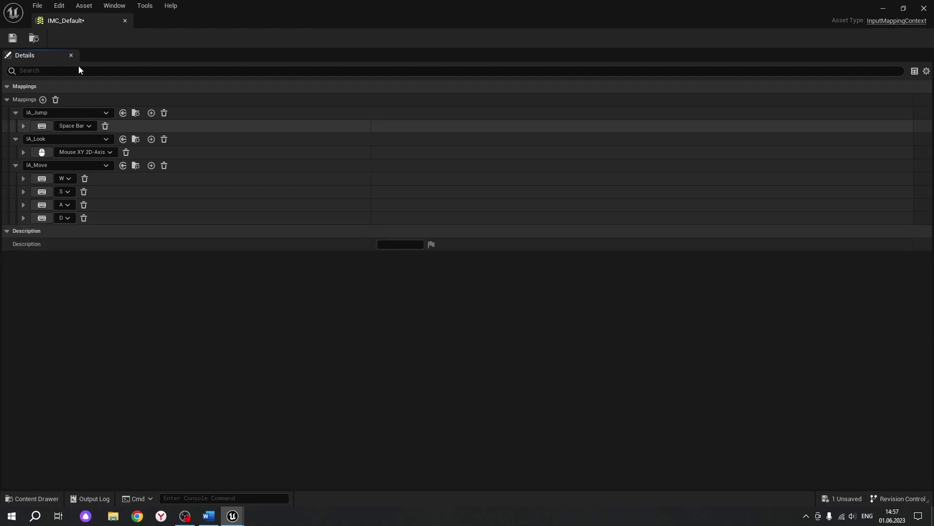
left_click(11, 40)
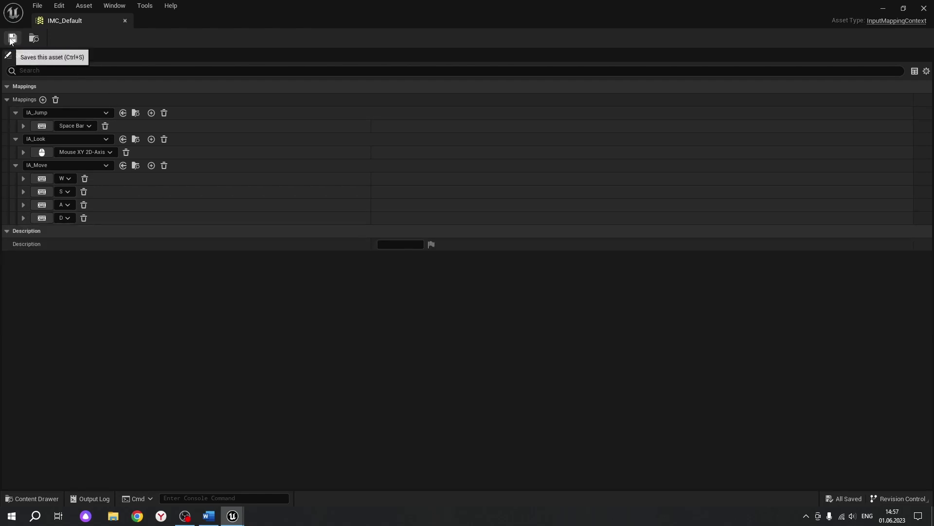
left_click(124, 21)
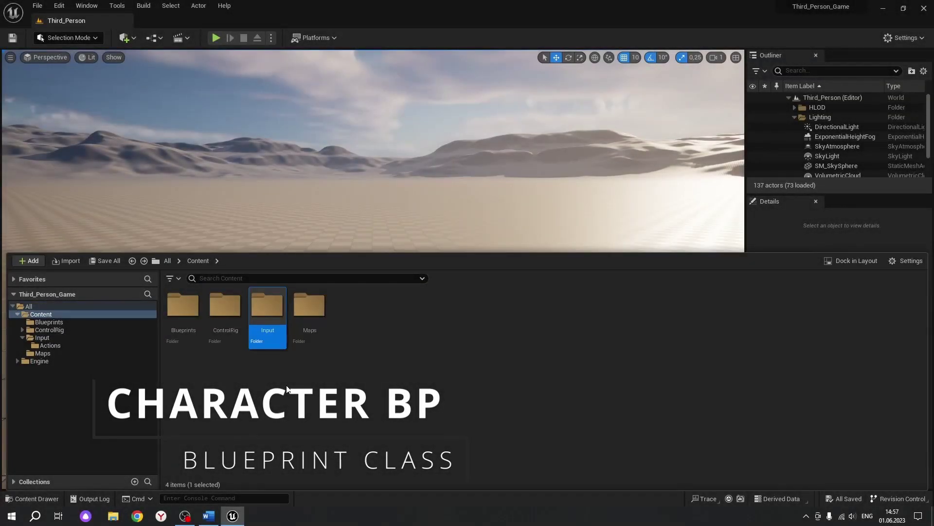
In Content/Blueprints, create a Character-parented Blueprint class named BP_ThirdPersonCharacter.
double_click(183, 324)
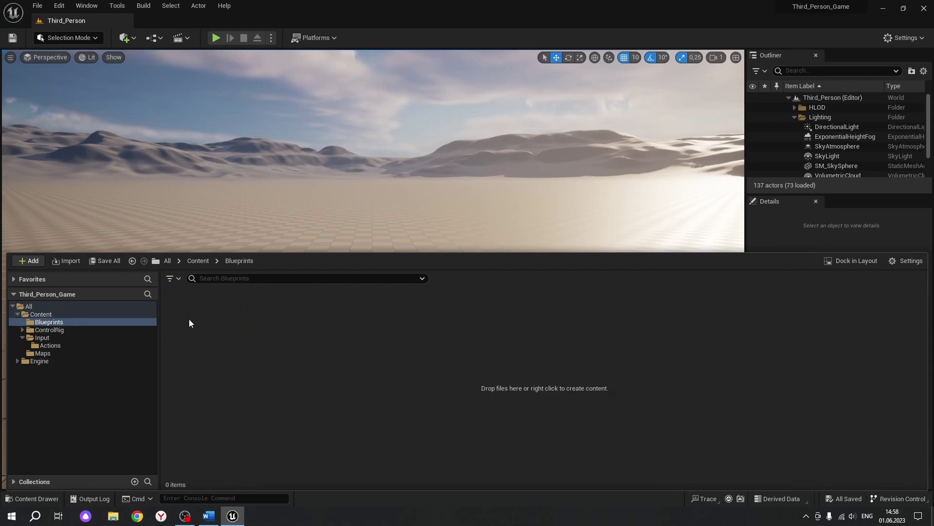
right_click(194, 329)
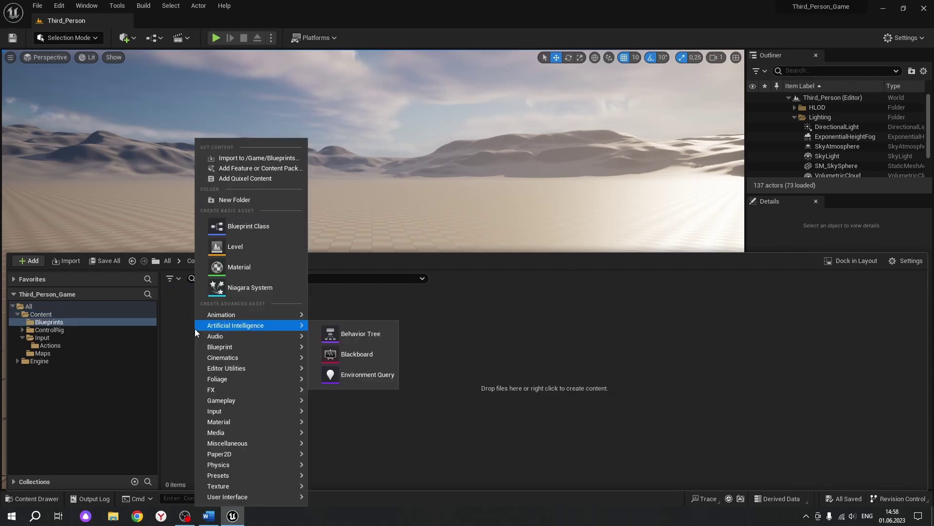
left_click(256, 227)
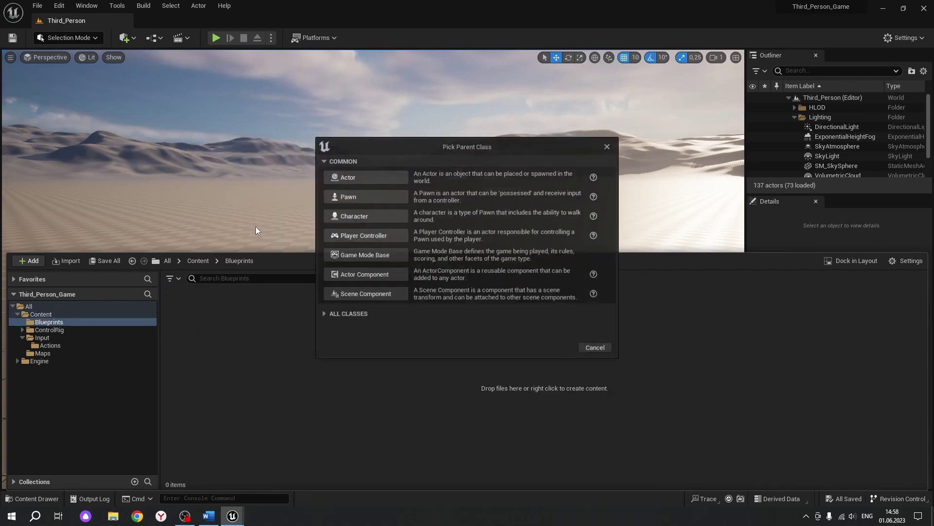
left_click(359, 218)
type("BP_ThirdPersonCharacter")
key("Return")
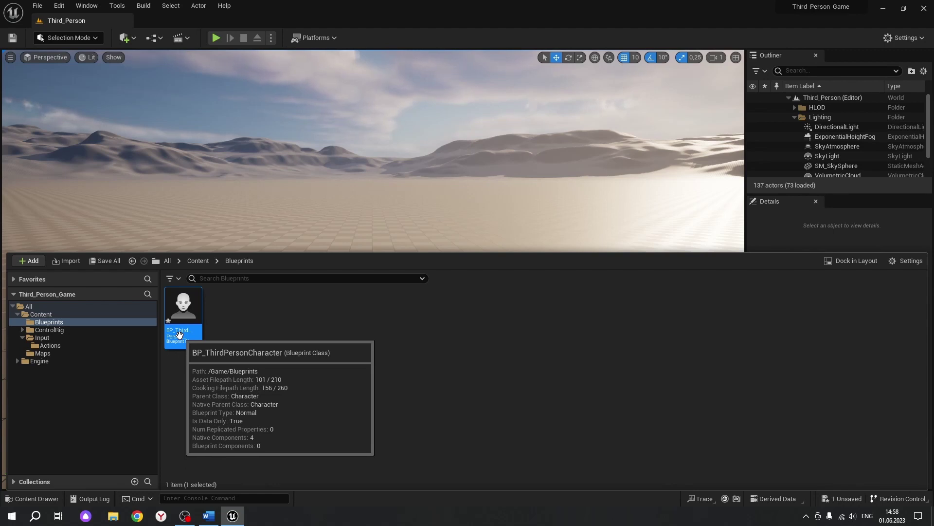
left_click(382, 320)
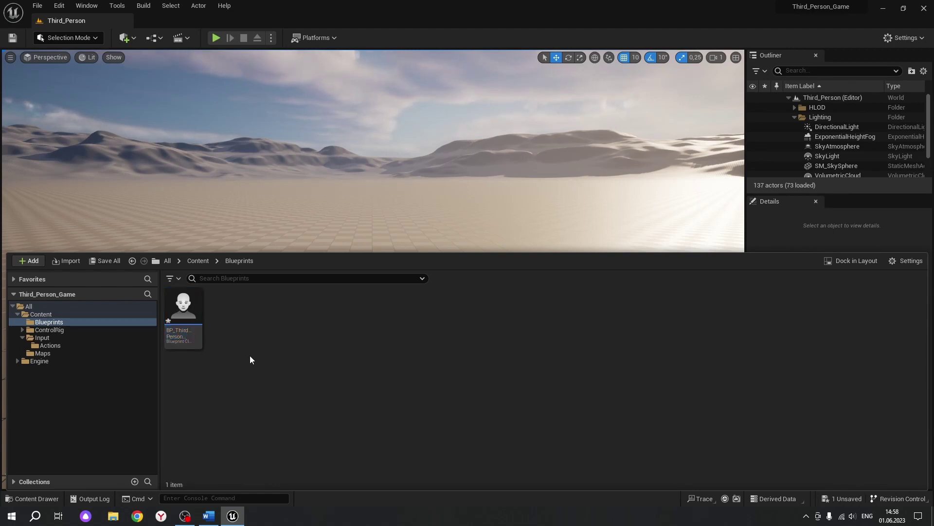
Open BP_ThirdPersonCharacter docked beside the level and enable Orient Rotation to Movement.
double_click(180, 306)
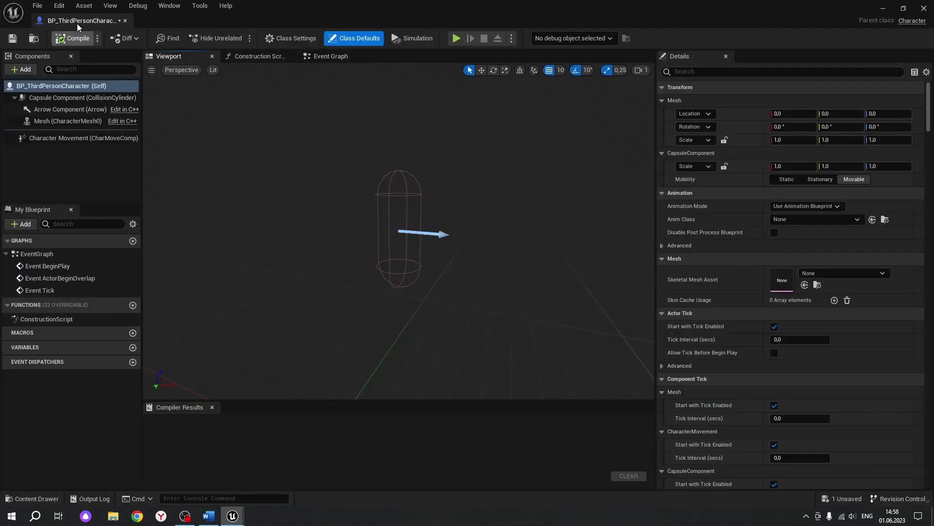
left_click_drag(77, 23, 178, 24)
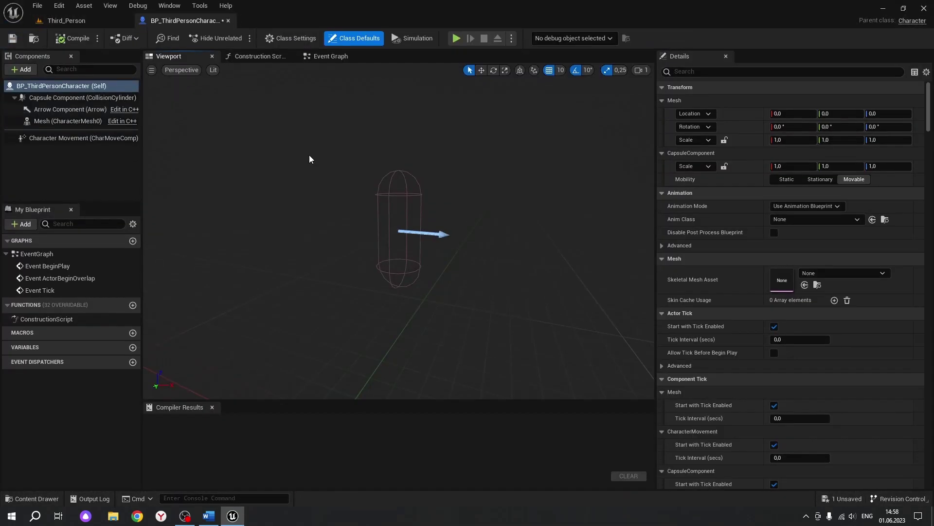
left_click(29, 85)
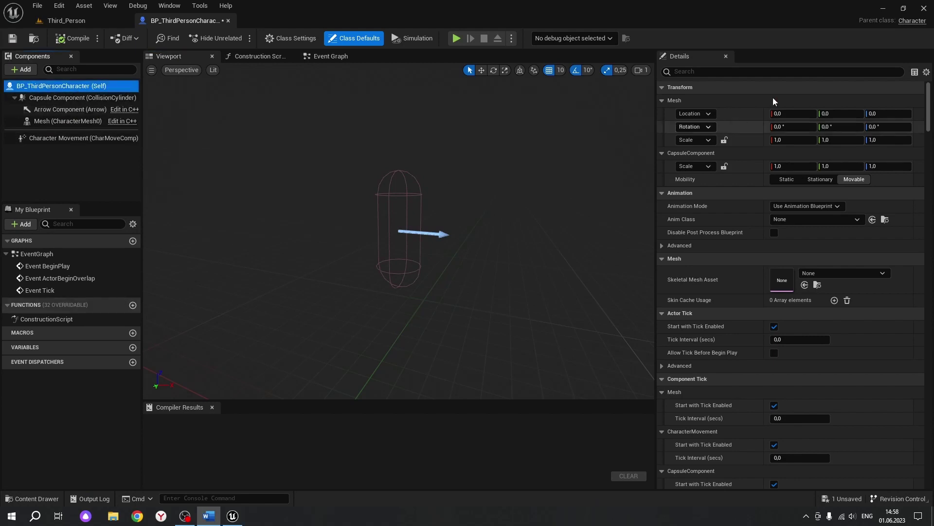
left_click(729, 72)
type("Orient Rotation to Movement")
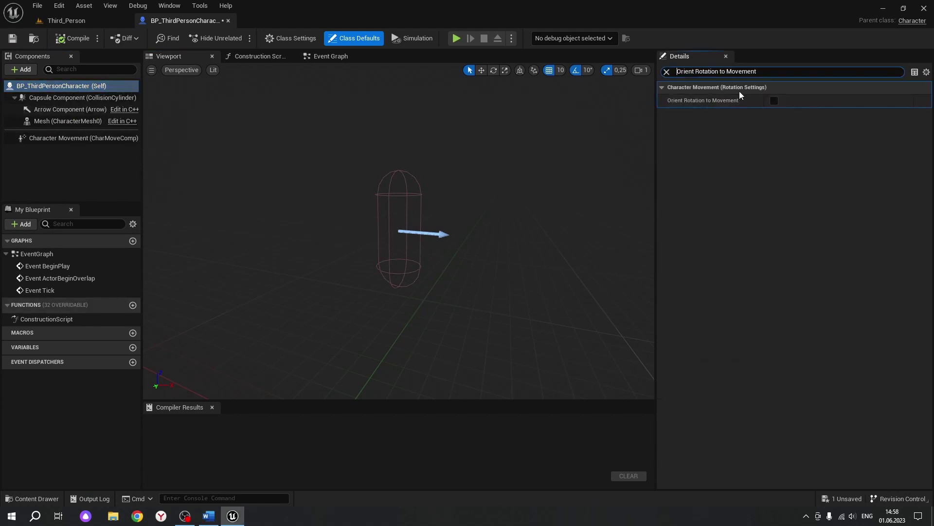
left_click(774, 101)
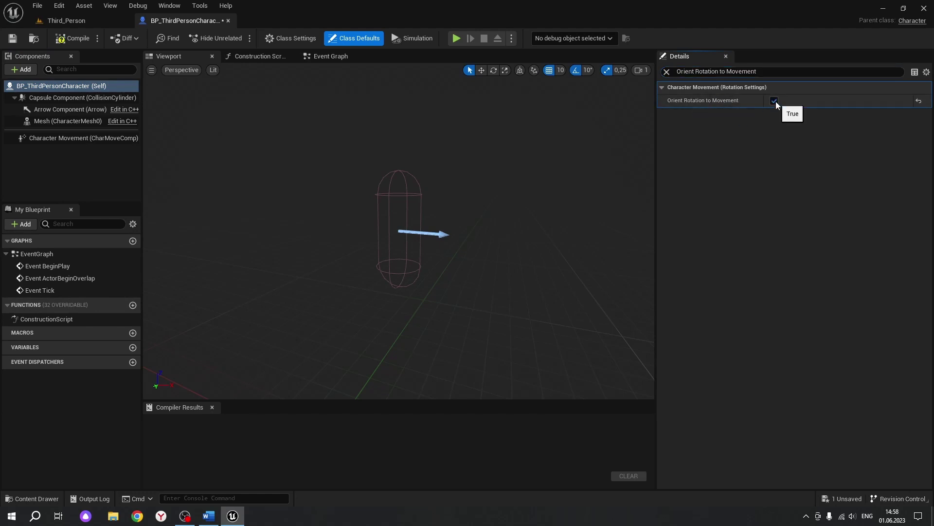
Disable Use Controller Rotation Yaw on the character.
left_click(667, 71)
type("Use Controller Rotation Yaw")
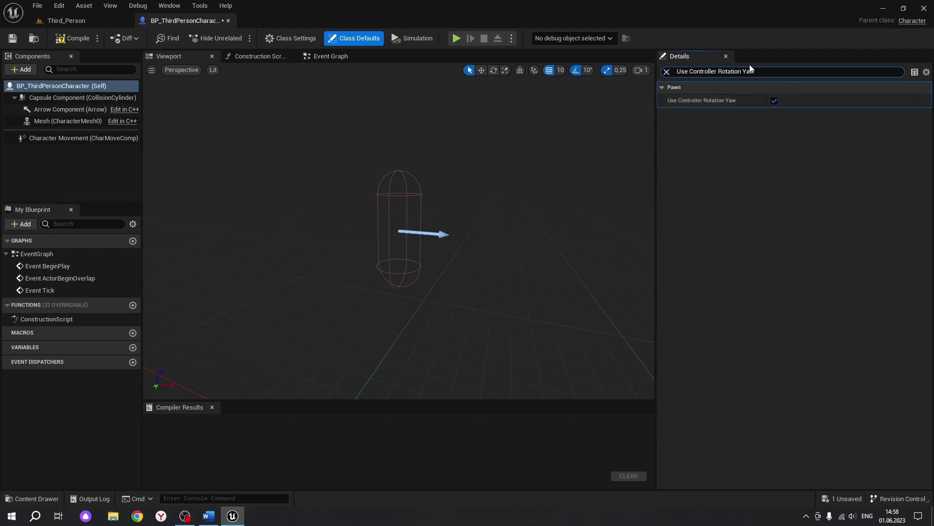
left_click(774, 103)
left_click(667, 72)
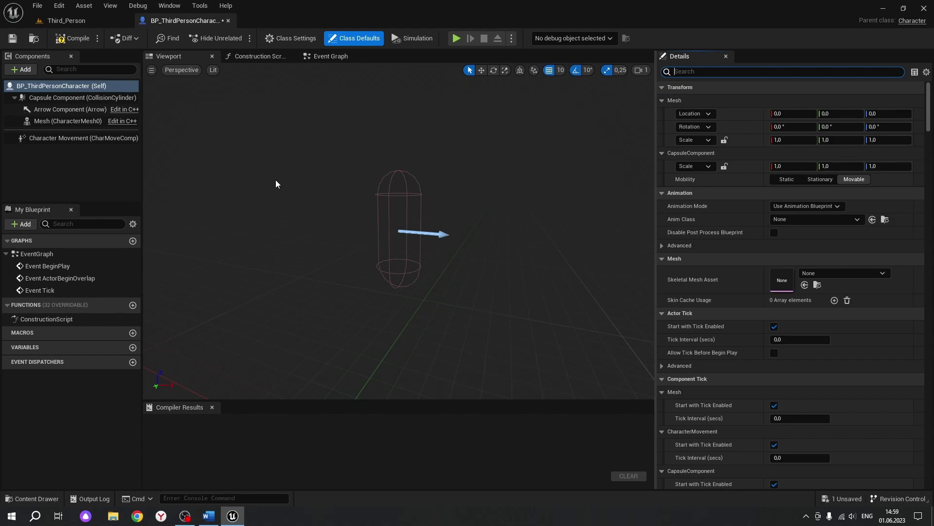
left_click(86, 122)
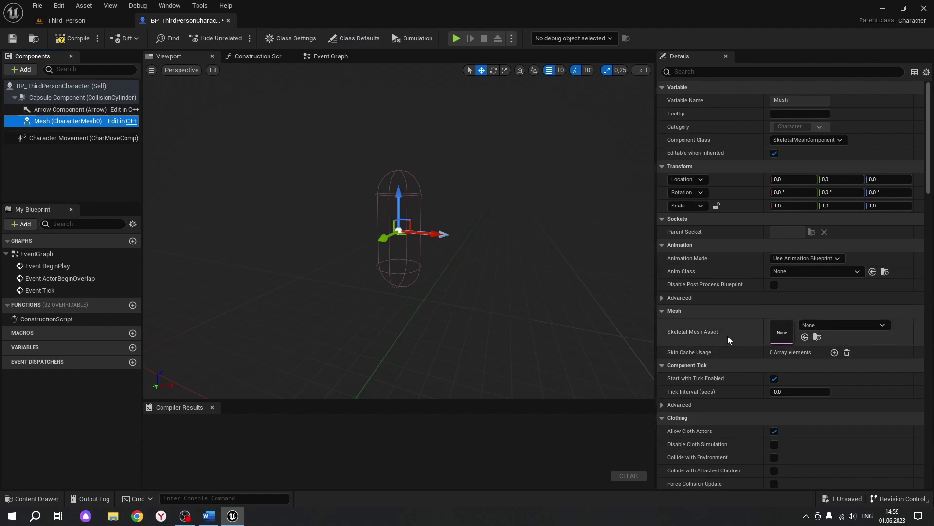
Set the Mesh's skeletal mesh to SKM_Manny_Simple and its Anim Class to ABP_Manny_C.
left_click(828, 326)
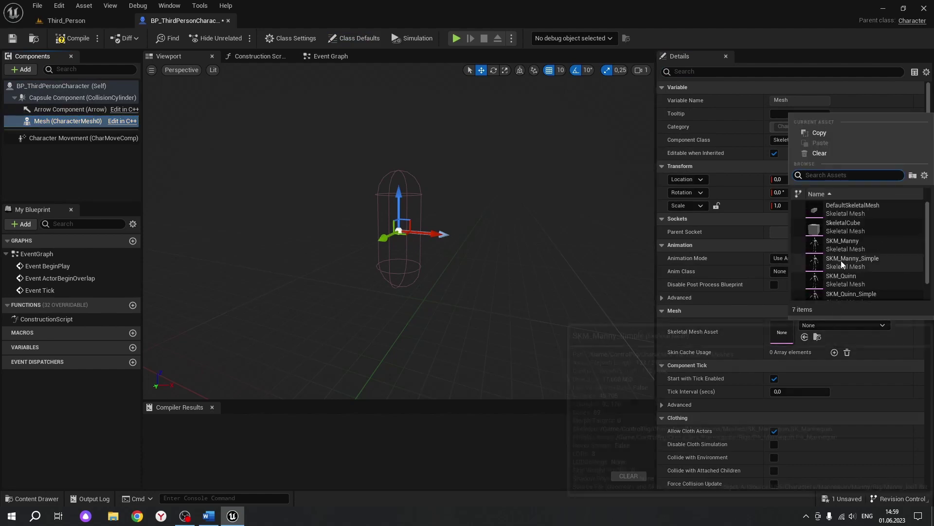
left_click(866, 262)
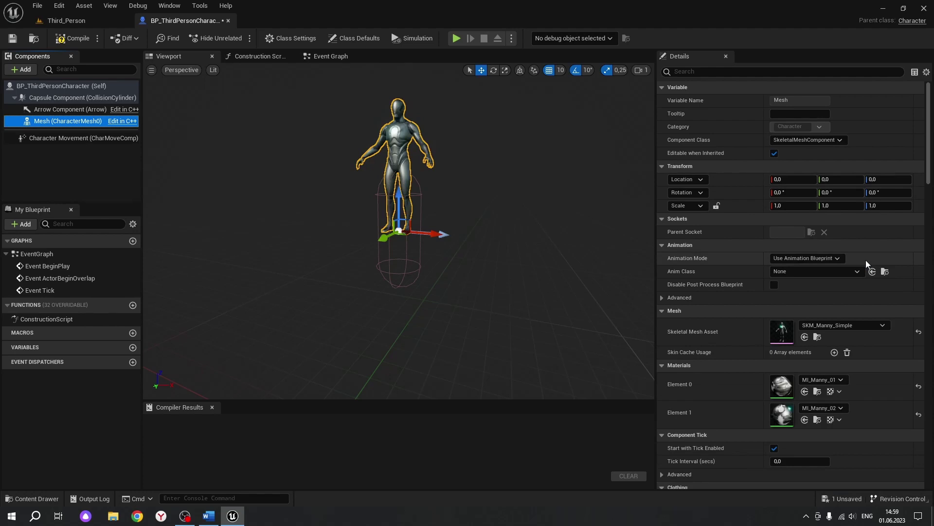
left_click(804, 272)
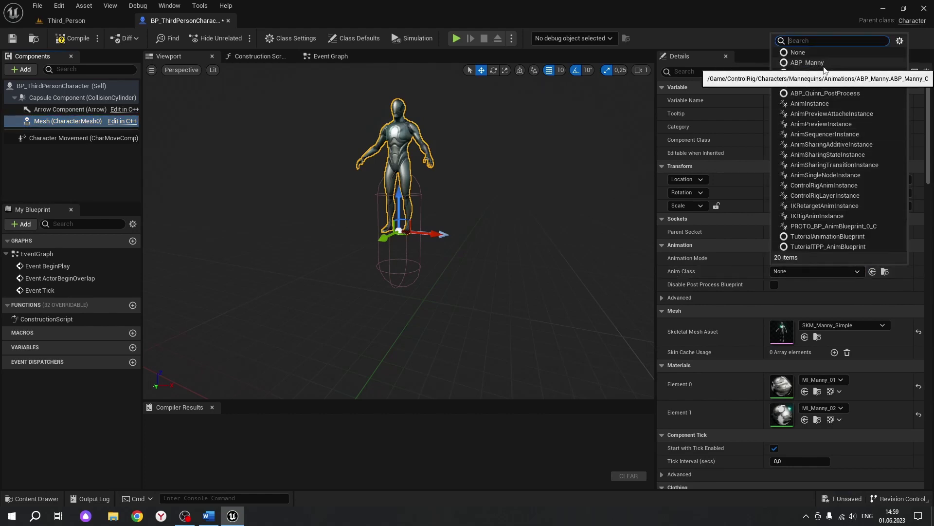
left_click(819, 63)
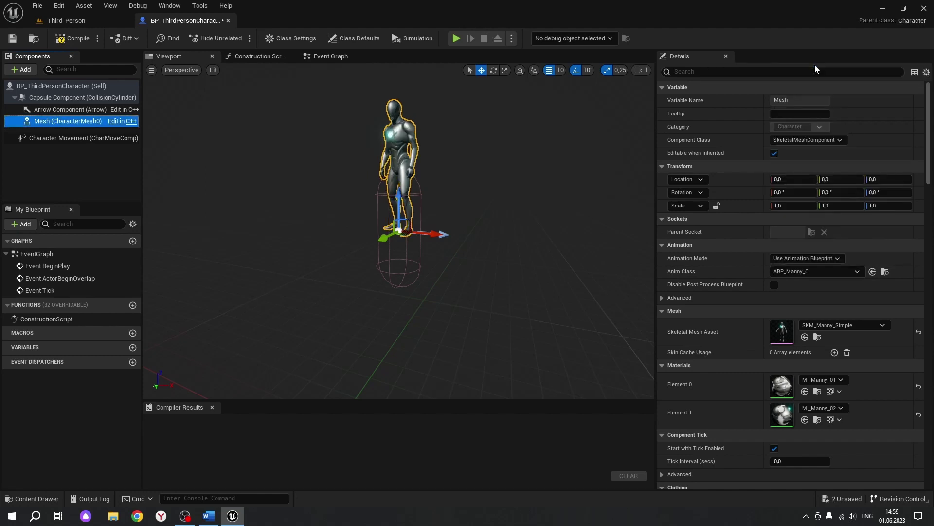
left_click(816, 71)
type("Location")
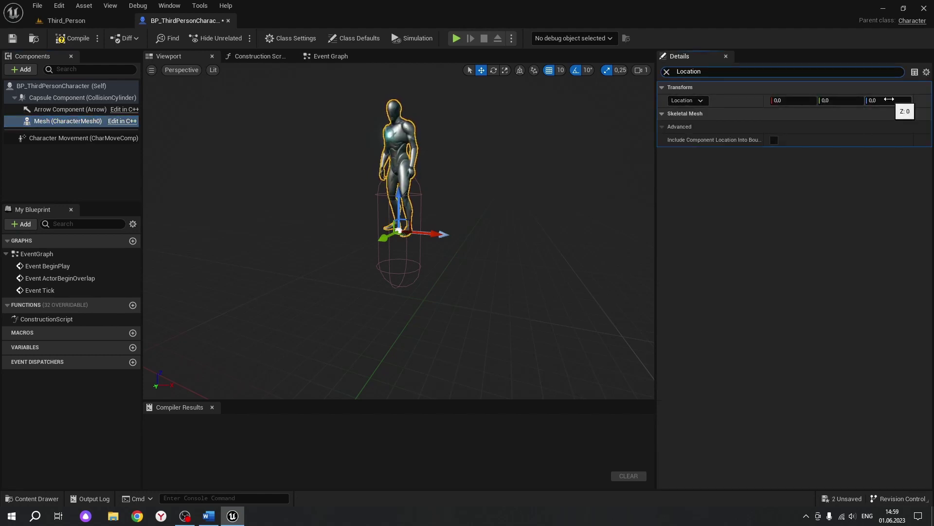
Set the character mesh's Location Z to -90 and Rotation Z to 270.
left_click(889, 99)
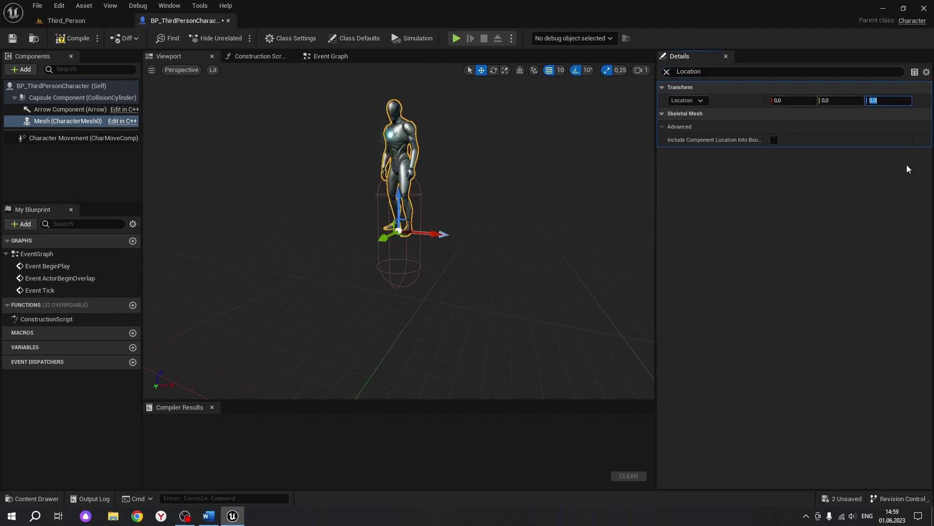
type("-90")
key("Return")
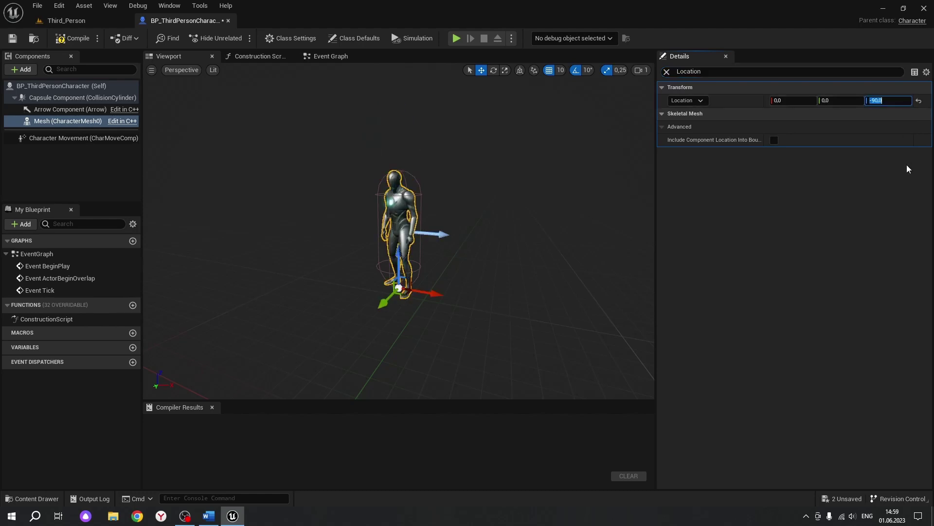
left_click(667, 72)
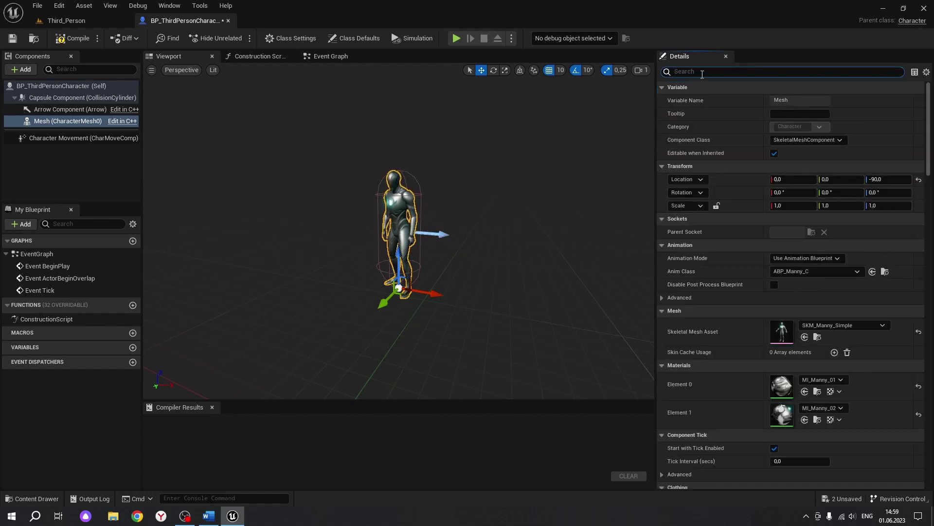
type("Rotation")
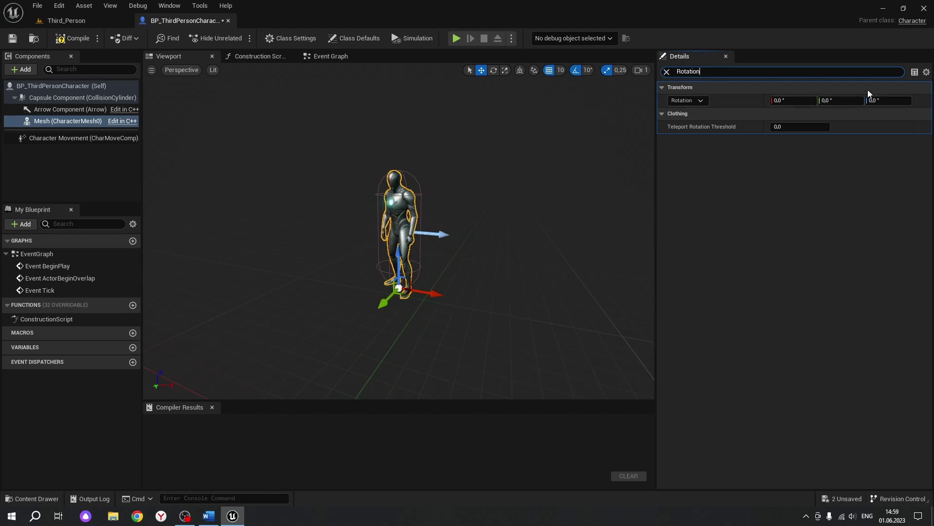
left_click(885, 99)
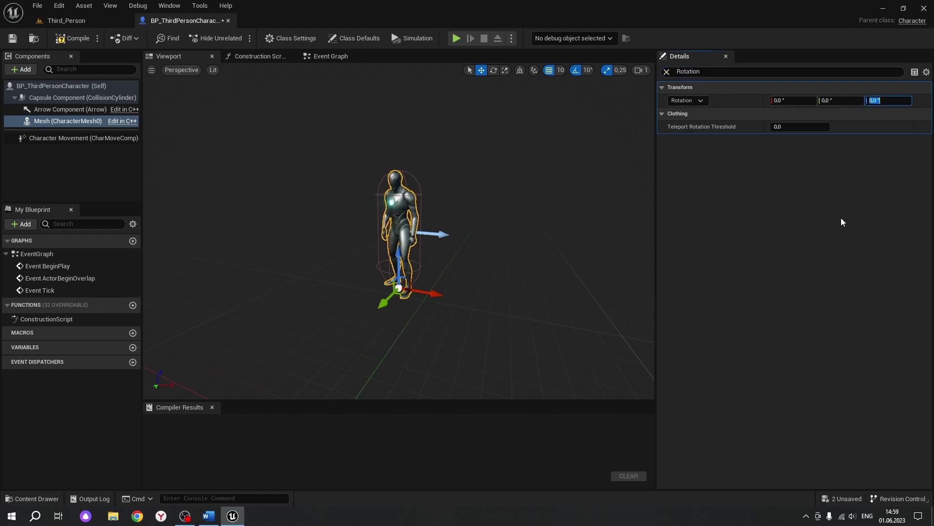
type("270")
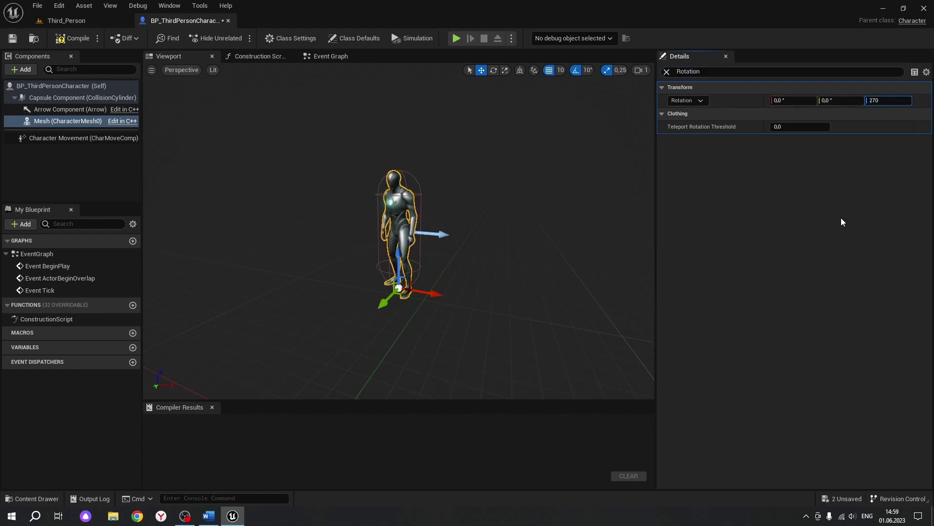
key("Return")
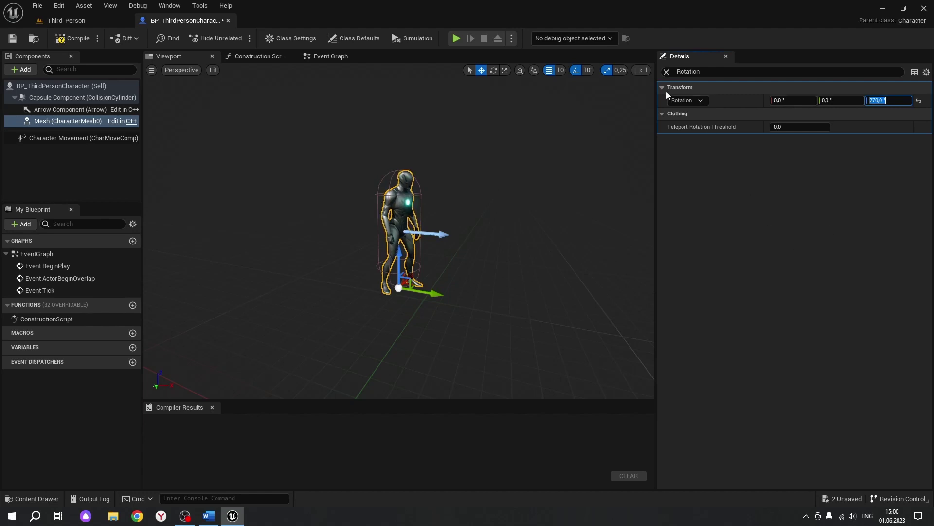
left_click(666, 72)
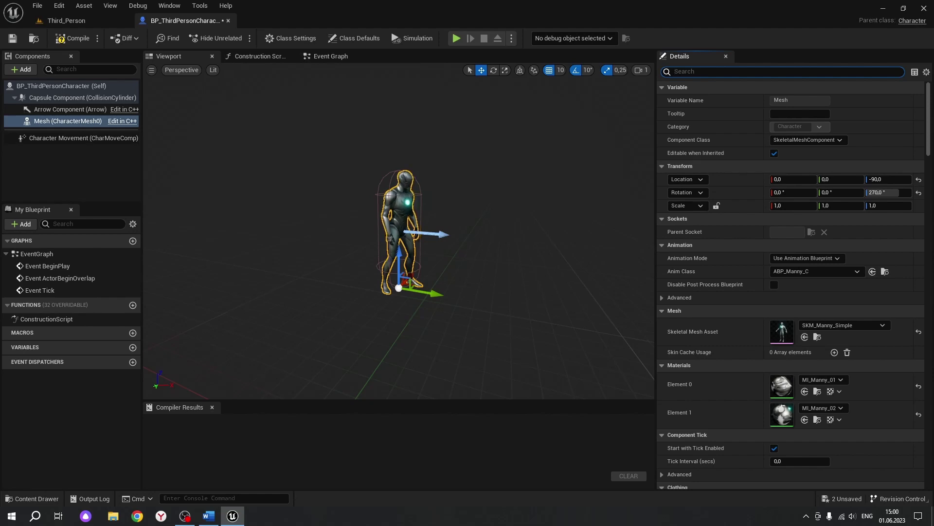
Add a Spring Arm component under the Capsule Component and name it CameraBoom.
left_click(37, 99)
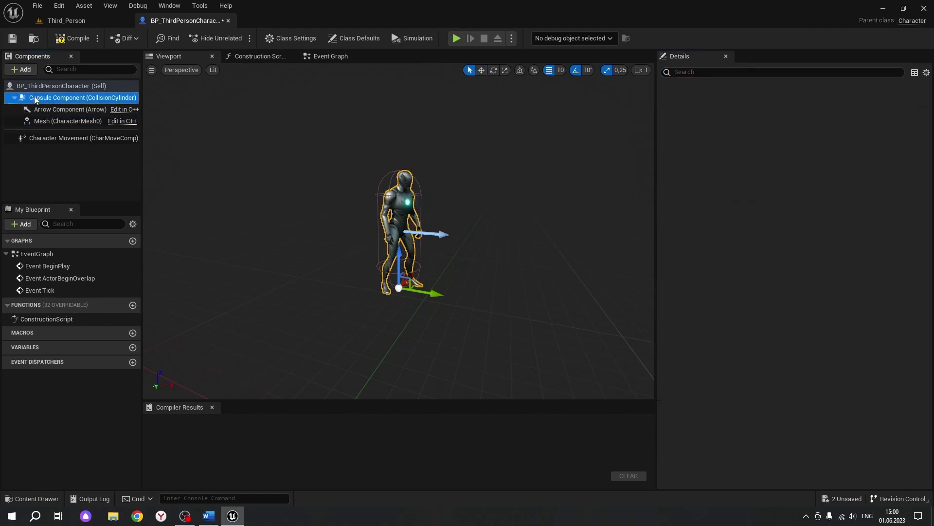
left_click(21, 69)
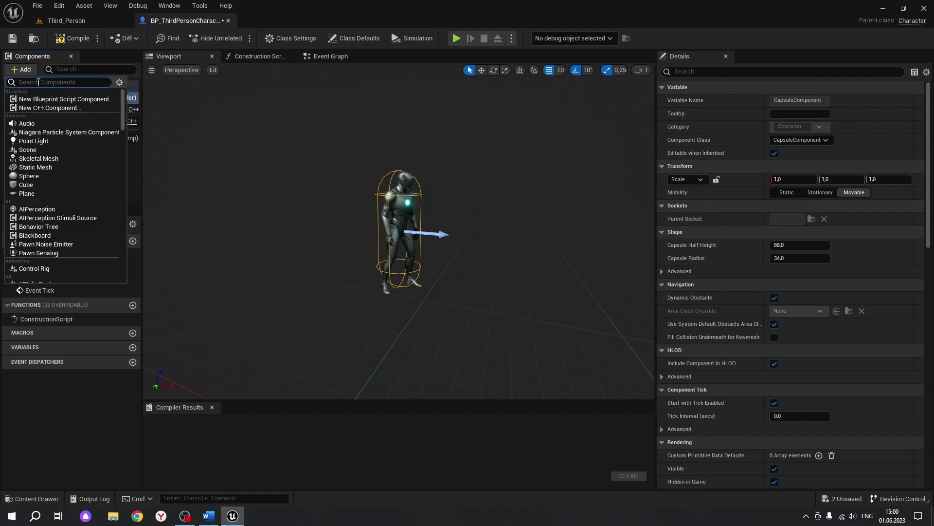
type("sprin")
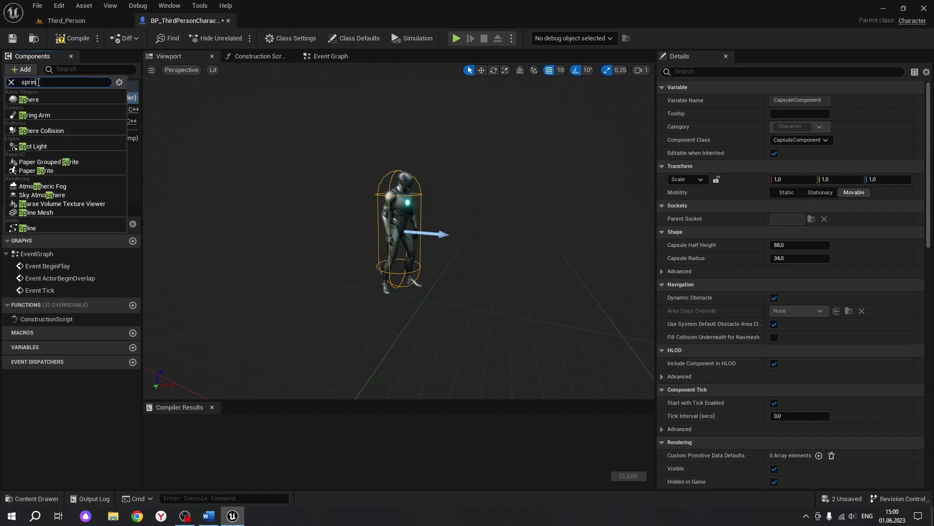
type("g")
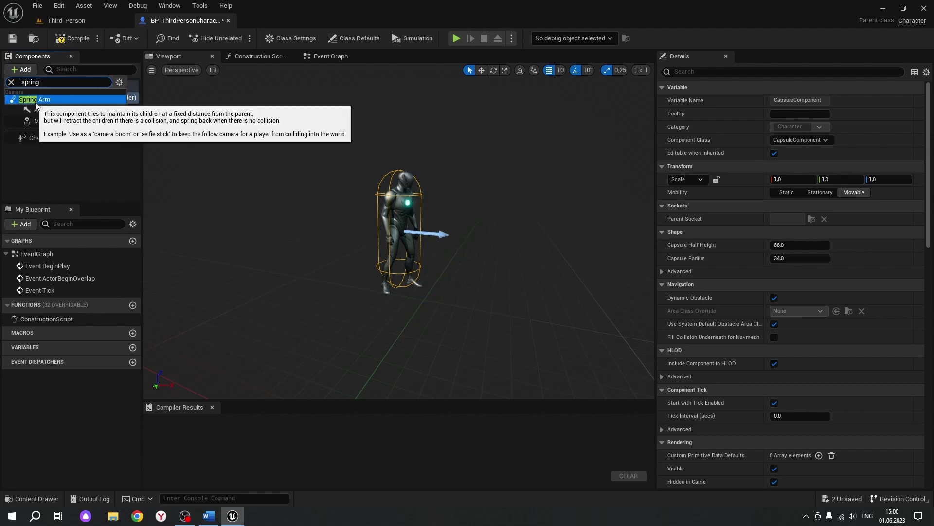
left_click(35, 99)
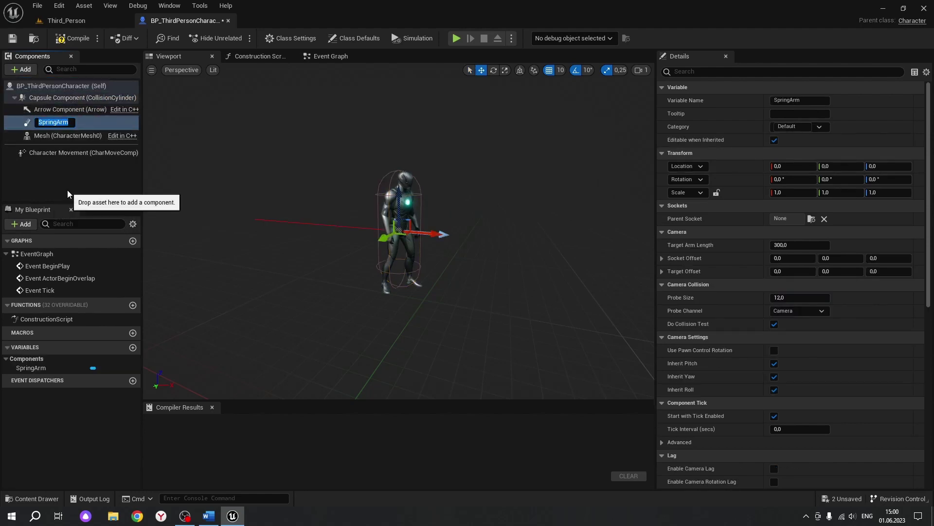
type("CameraB")
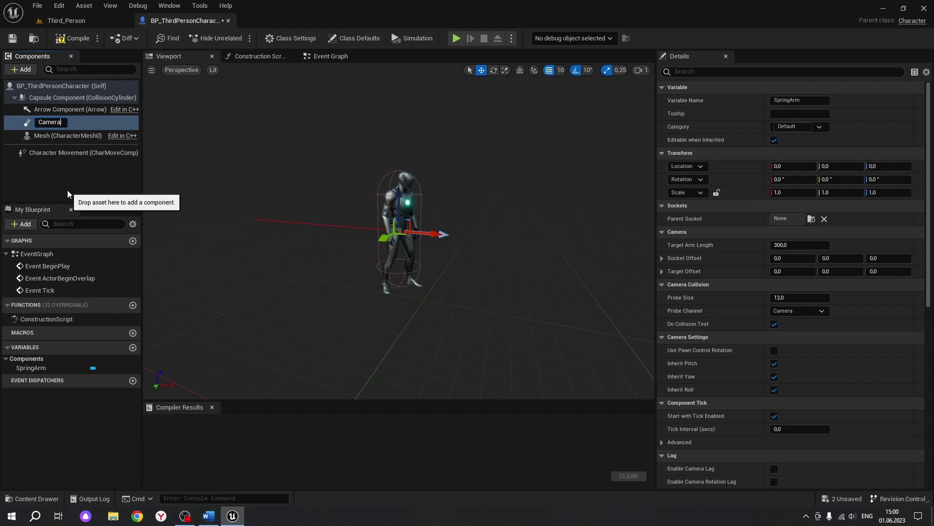
type("oom")
key("Return")
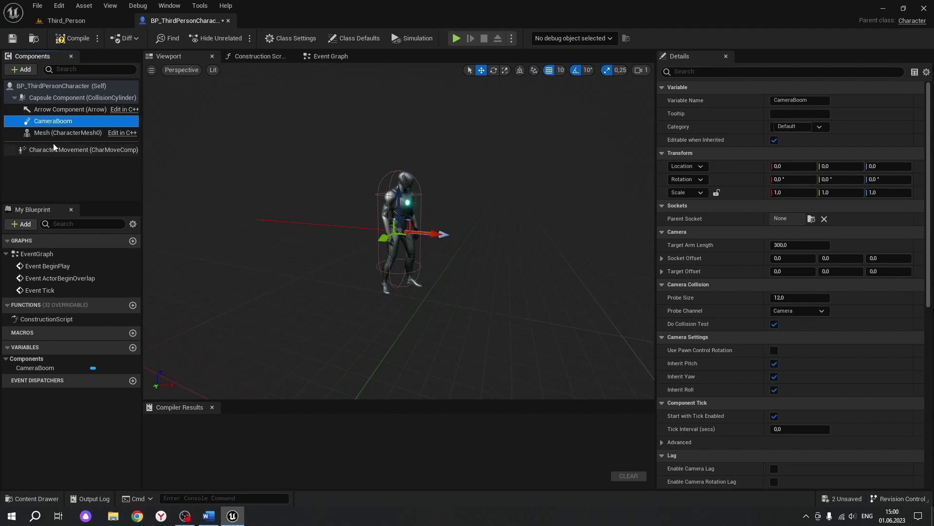
left_click(63, 125)
key("Escape")
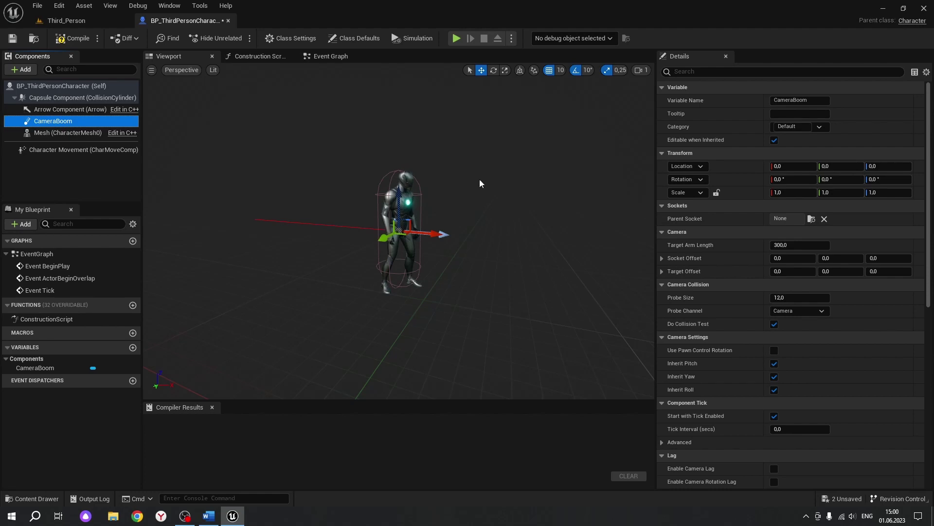
Set the CameraBoom's Location Z to 8.
left_click(714, 72)
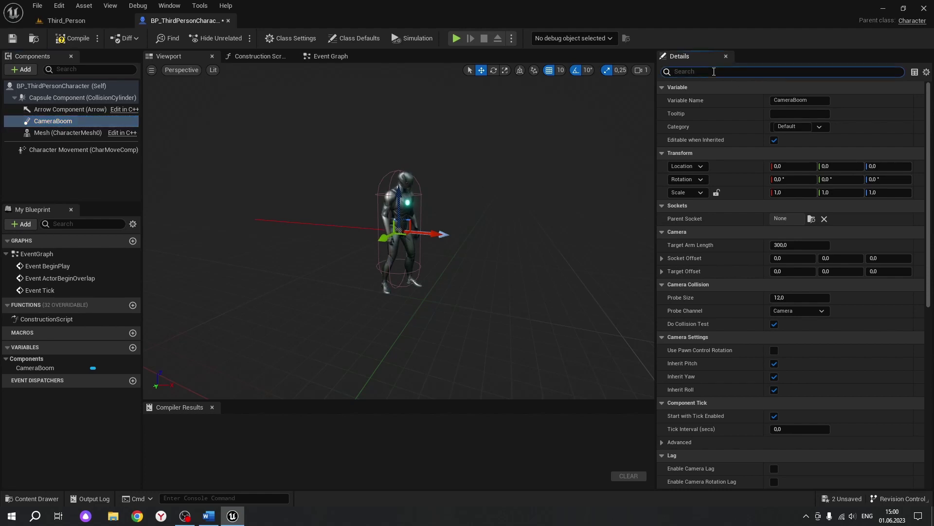
type("Location")
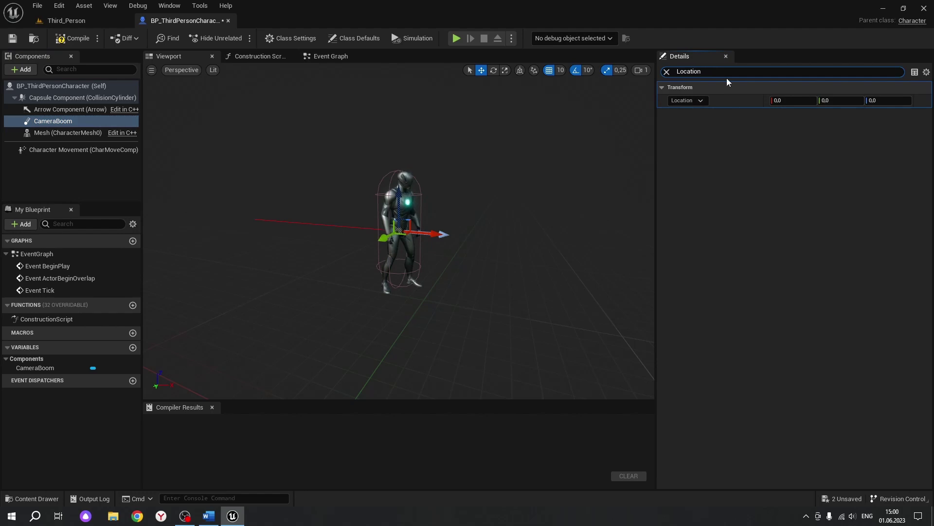
left_click(888, 100)
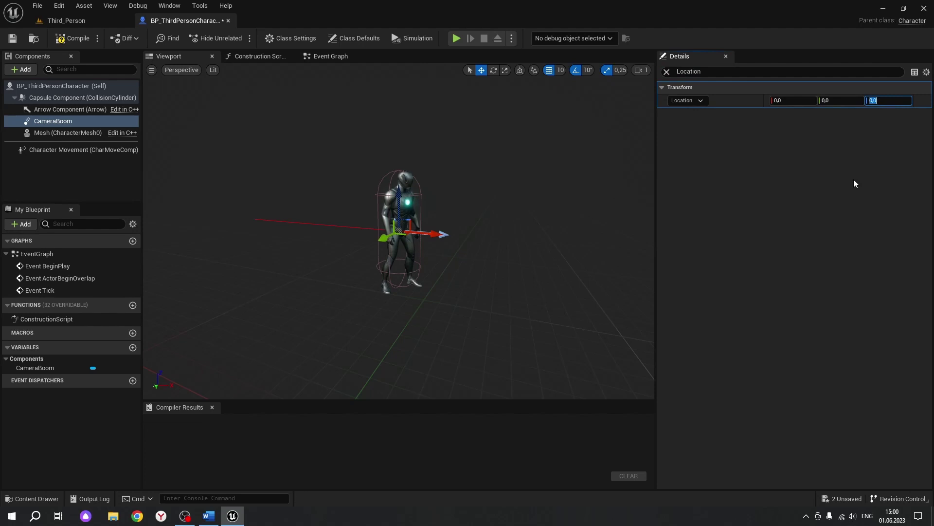
type("8.5")
key("Return")
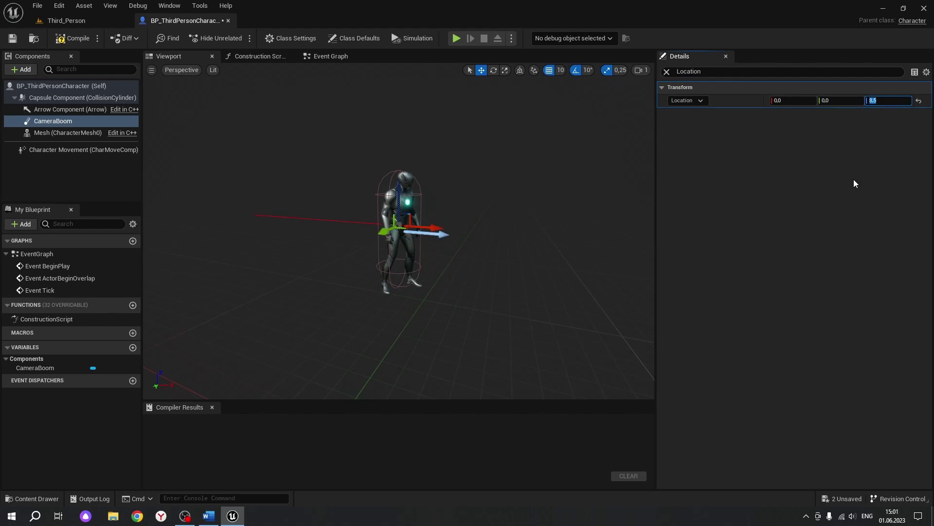
Enable Use Pawn Control Rotation on the CameraBoom.
left_click(667, 72)
type("Use Pawn Control Rotation")
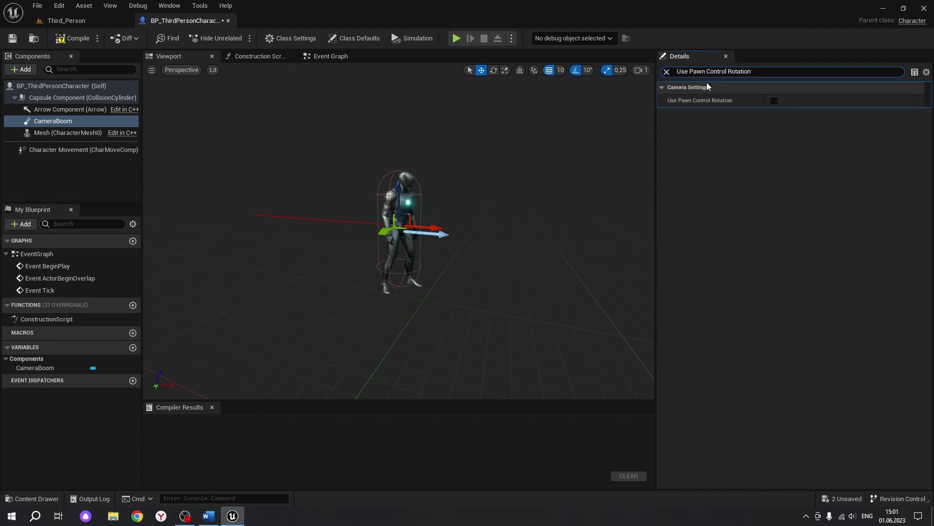
left_click(775, 101)
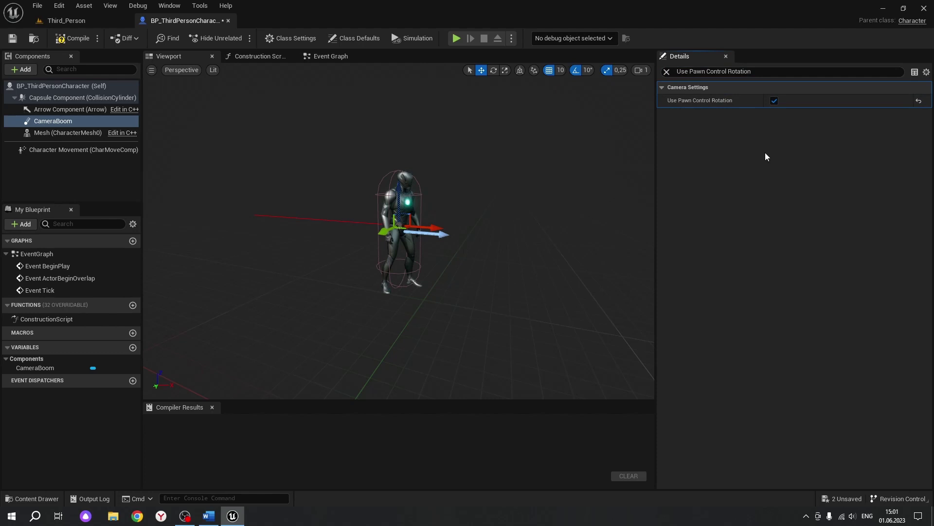
Change the CameraBoom's Target Arm Length to 400.
left_click(667, 71)
type("Target Arm")
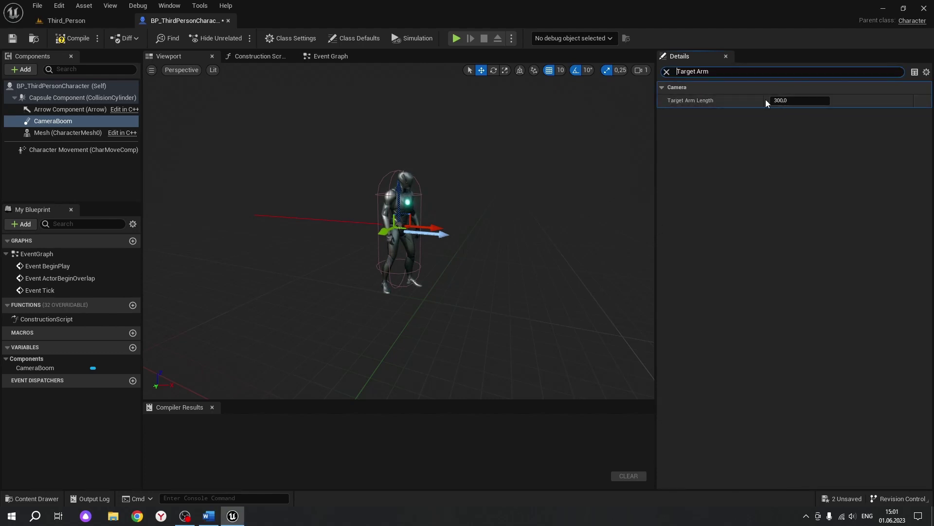
left_click(800, 101)
type("4000")
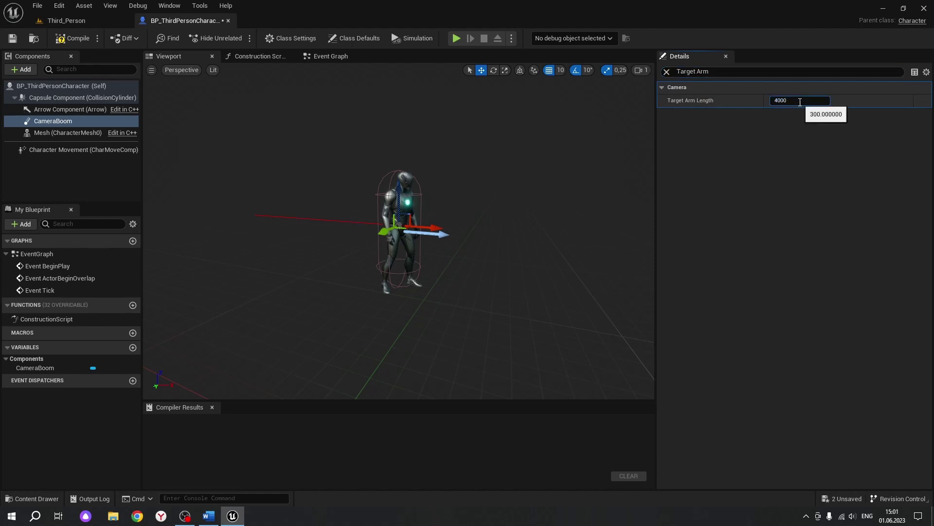
key("BackSpace")
key("Return")
left_click(783, 145)
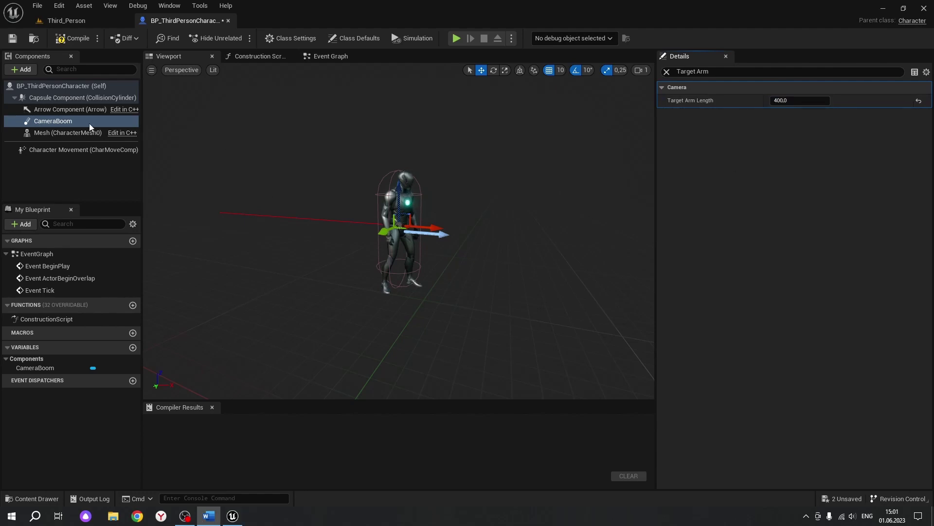
Add a Camera component named FollowCamera under the CameraBoom.
left_click(61, 122)
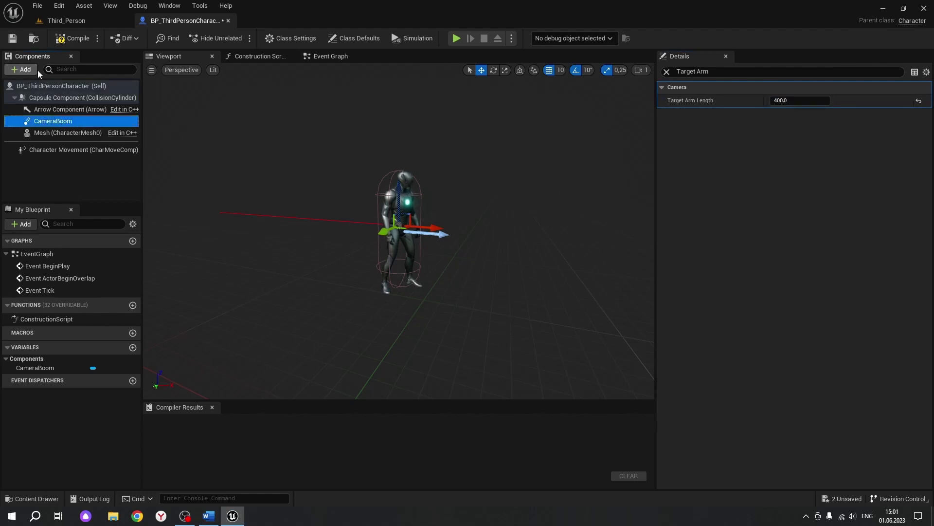
left_click(22, 70)
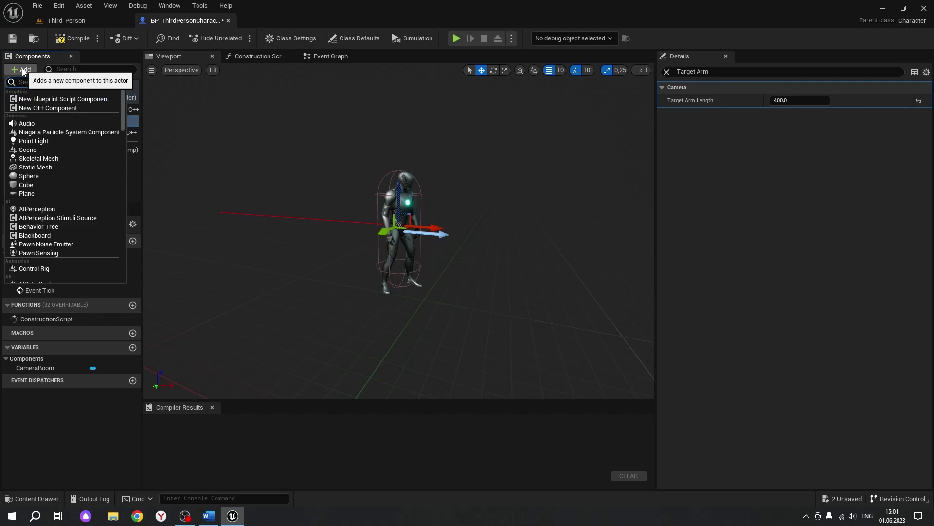
type("ca")
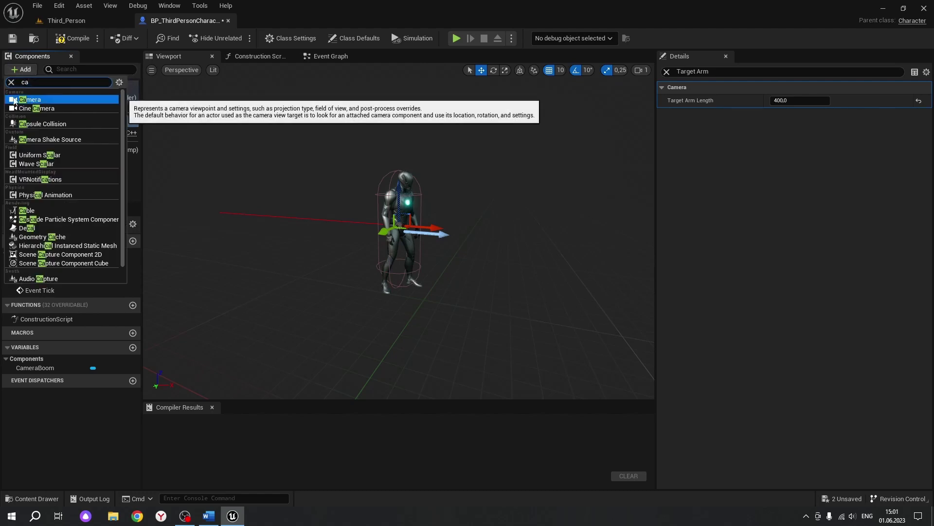
left_click(47, 99)
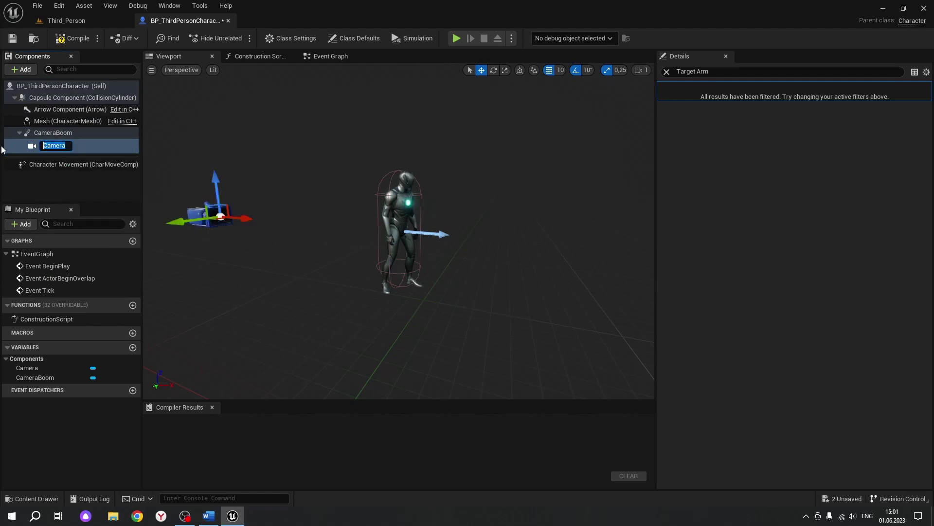
type("FollowCamera")
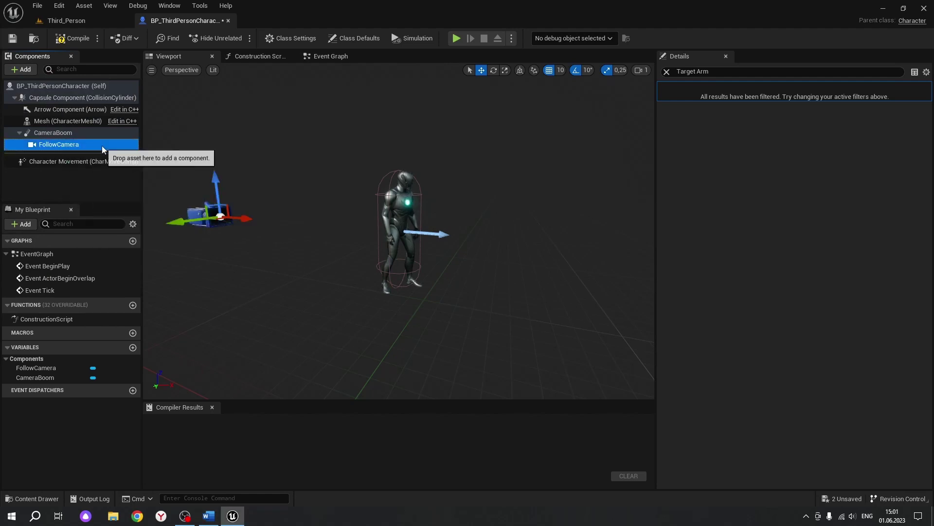
left_click(93, 147)
Compile and save BP_ThirdPersonCharacter.
left_click(72, 134)
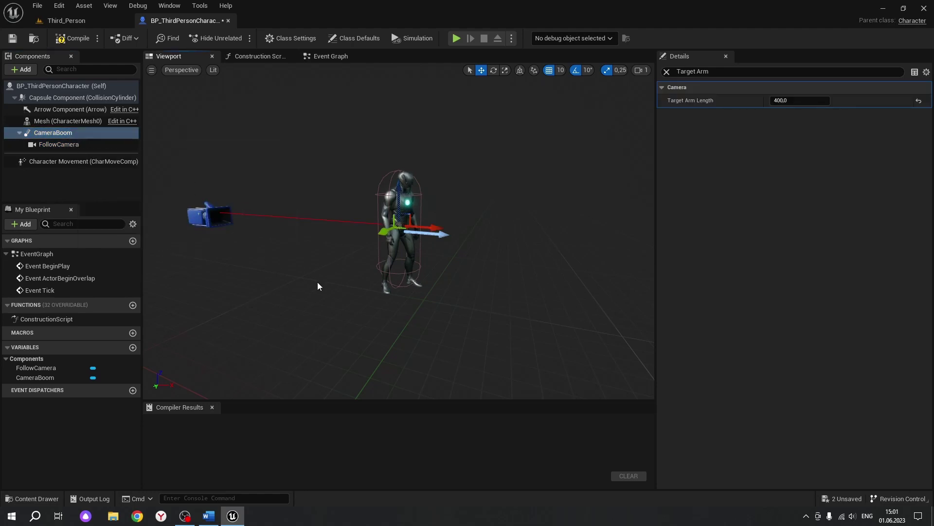
left_click(667, 72)
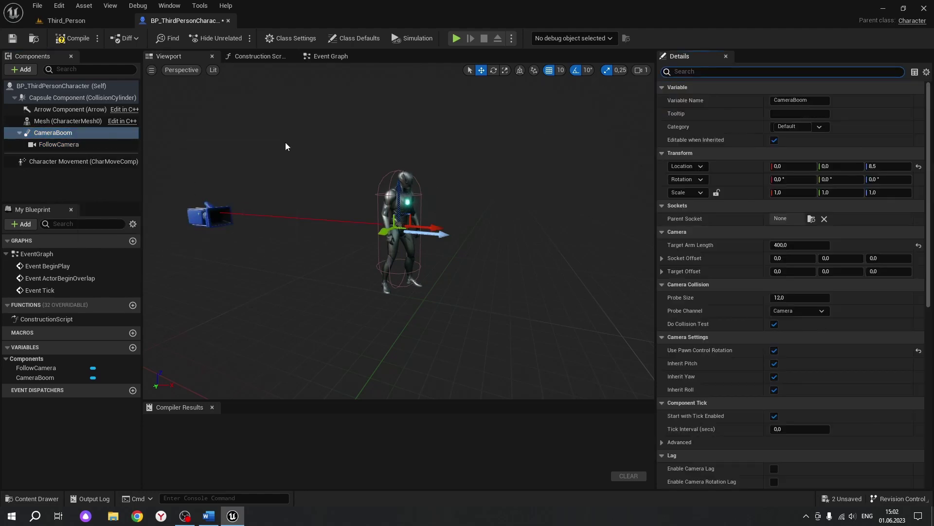
left_click(70, 38)
left_click(12, 38)
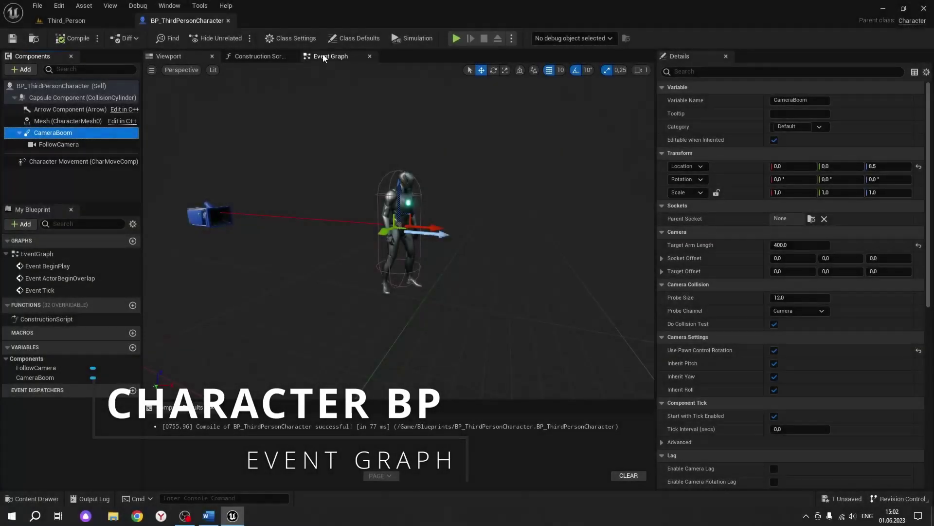
Delete the three disabled default event nodes in the Event Graph.
left_click(334, 60)
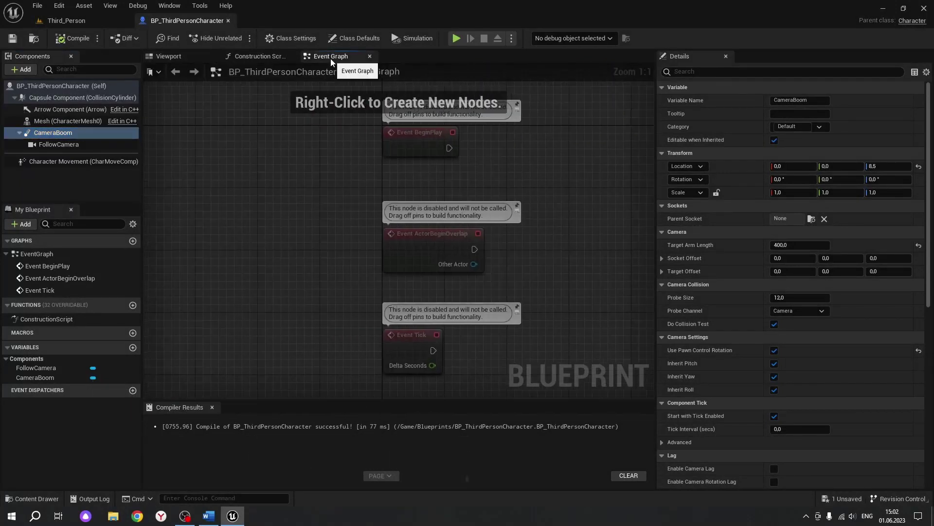
mouse_move(513, 172)
right_mouse_down()
mouse_move(527, 177)
mouse_move(329, 175)
right_mouse_up()
scroll(334, 184, "down", 2)
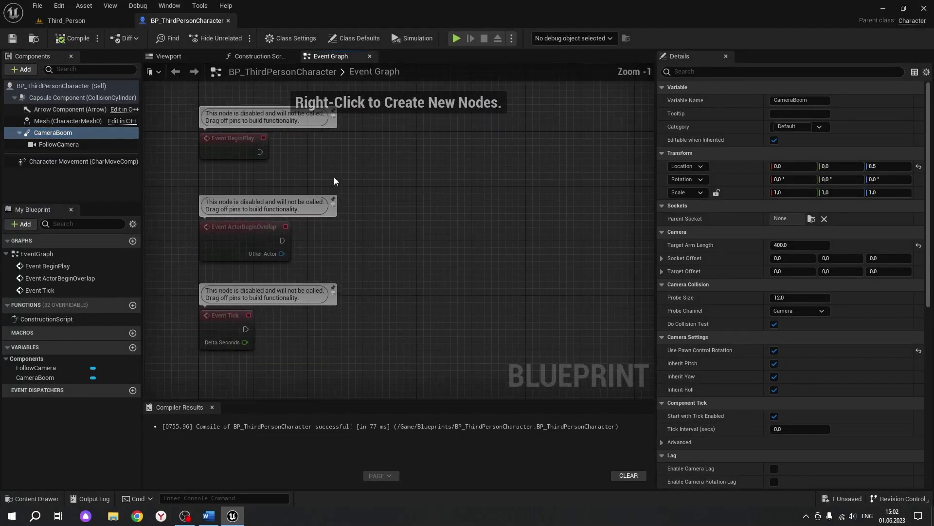
scroll(445, 219, "down", 2)
left_click_drag(363, 277, 204, 153)
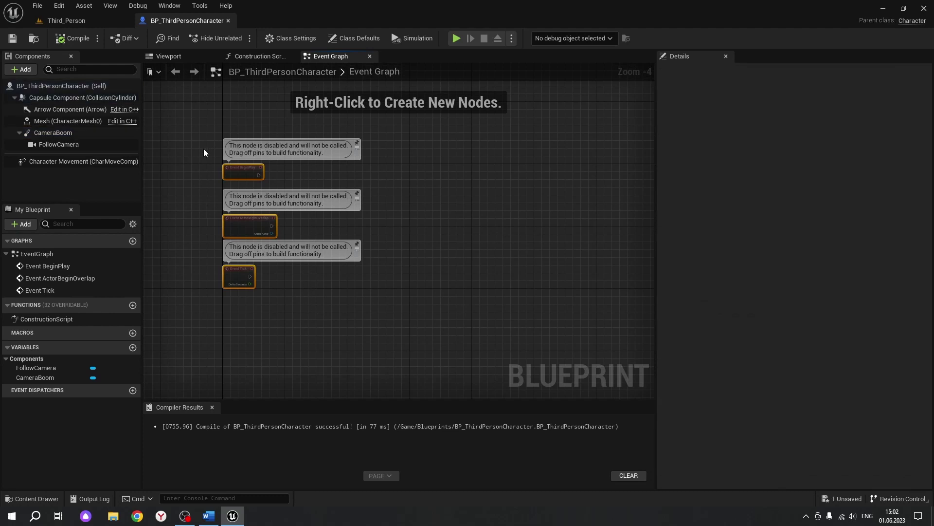
key("Delete")
Place a new Event BeginPlay node in the graph.
scroll(235, 159, "up", 4)
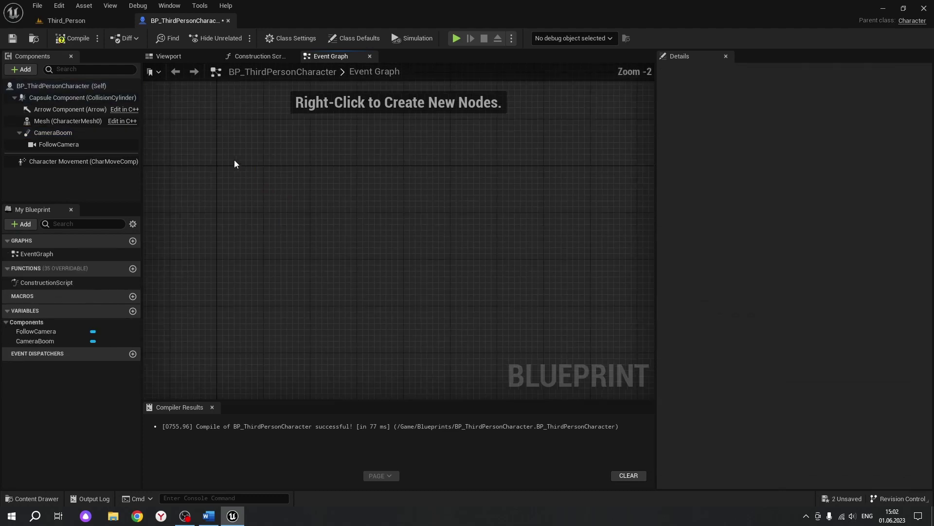
right_click(238, 166)
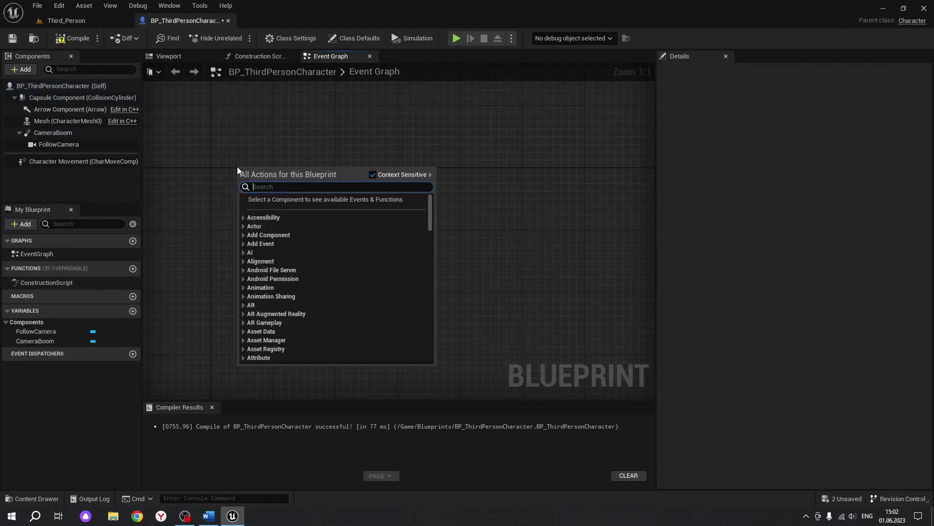
type("Event ")
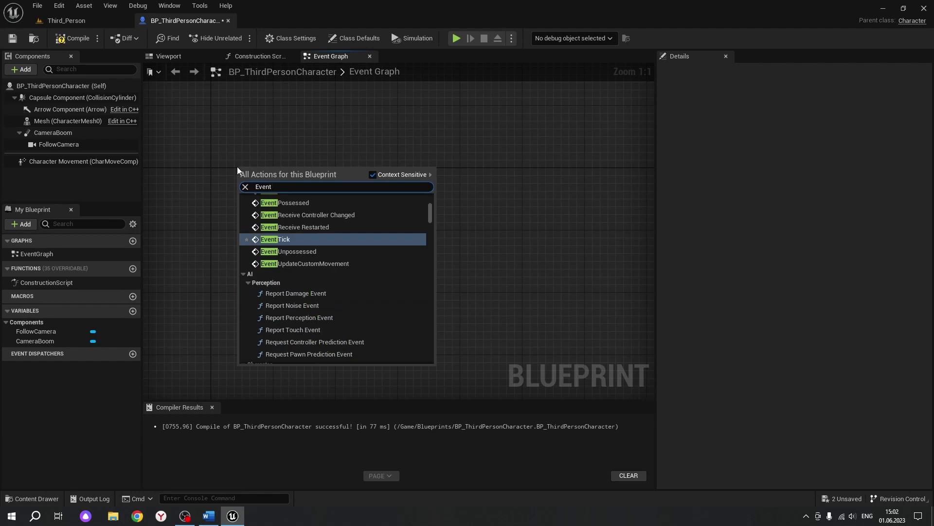
type("be")
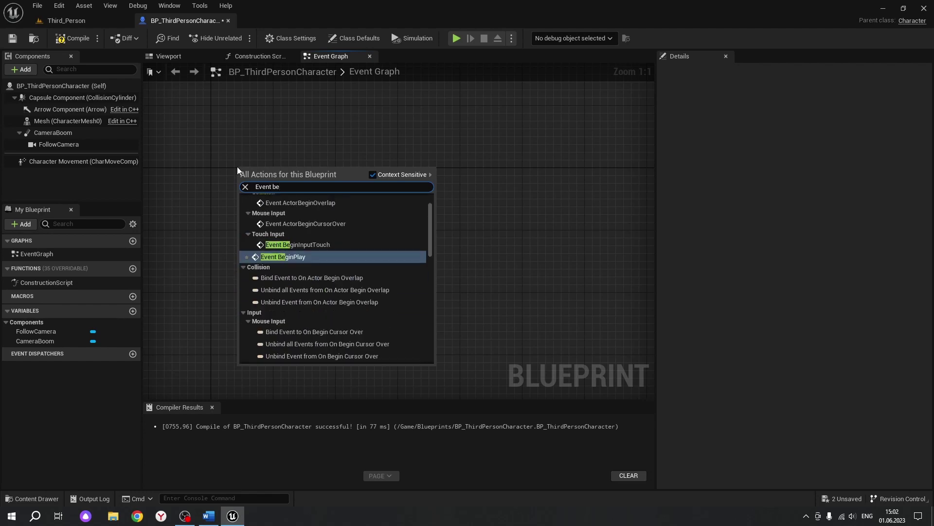
type("gin")
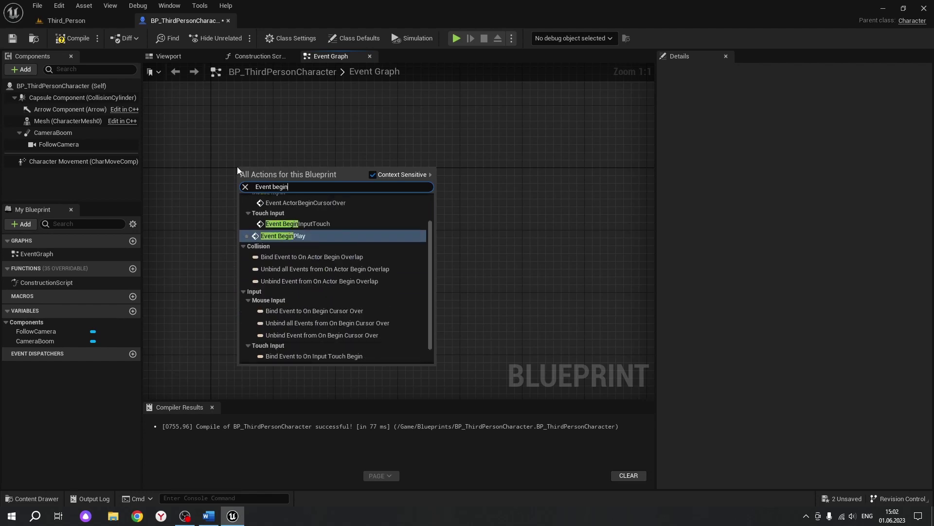
left_click(289, 236)
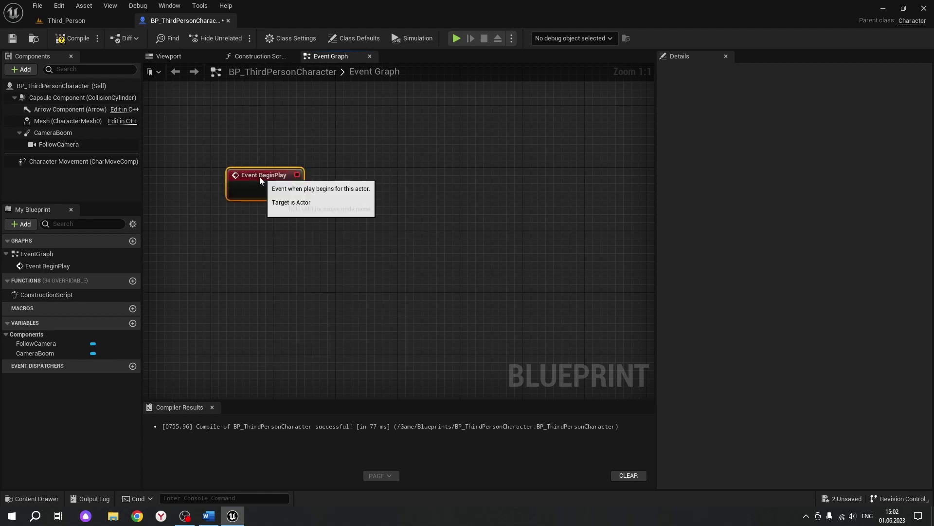
Connect a Cast To PlayerController node after Event BeginPlay.
mouse_move(271, 170)
left_mouse_down()
mouse_move(248, 178)
mouse_move(433, 191)
left_mouse_up()
type("c")
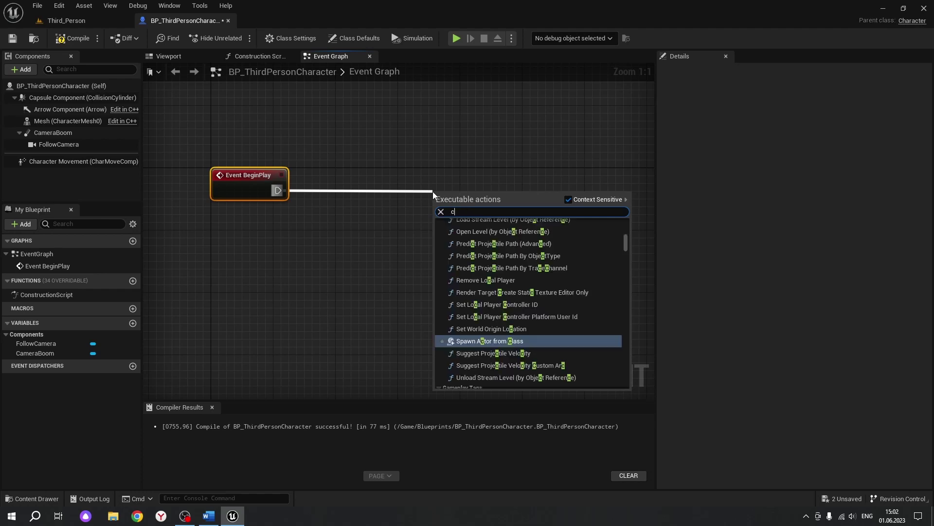
type("ast to")
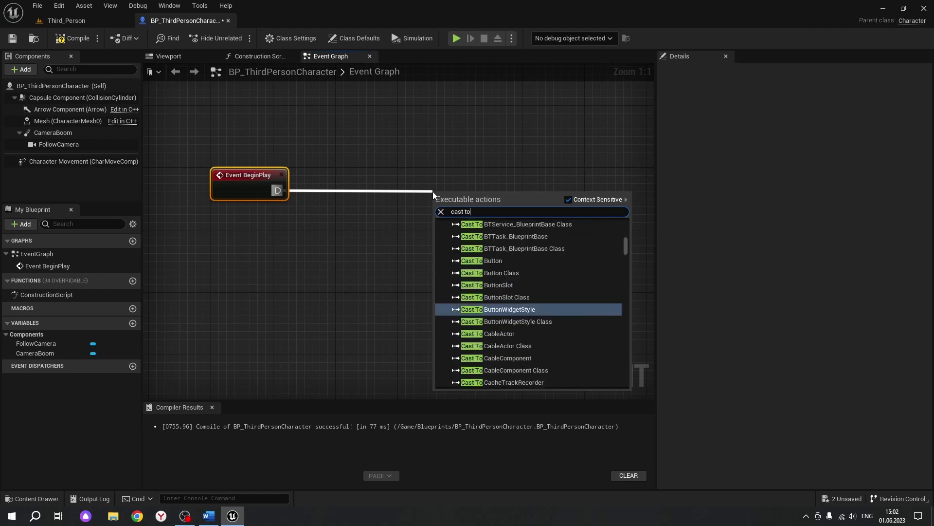
type(" player")
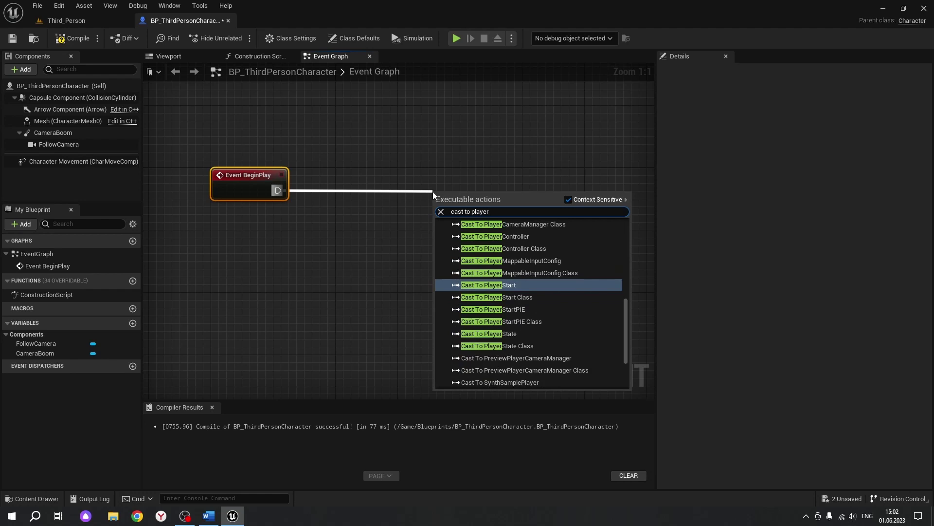
left_click(516, 237)
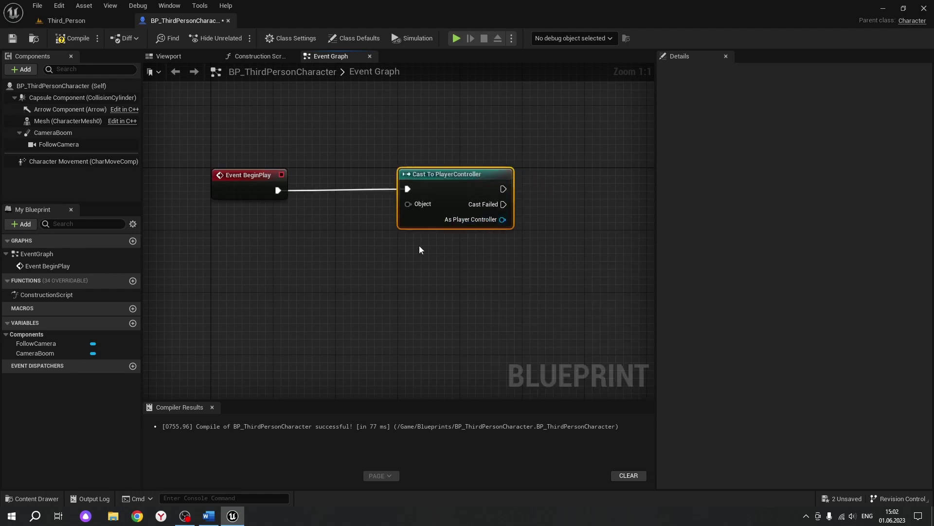
Feed the cast's Object input from a Get Controller node placed under BeginPlay.
left_click_drag(408, 203, 279, 240)
type("get")
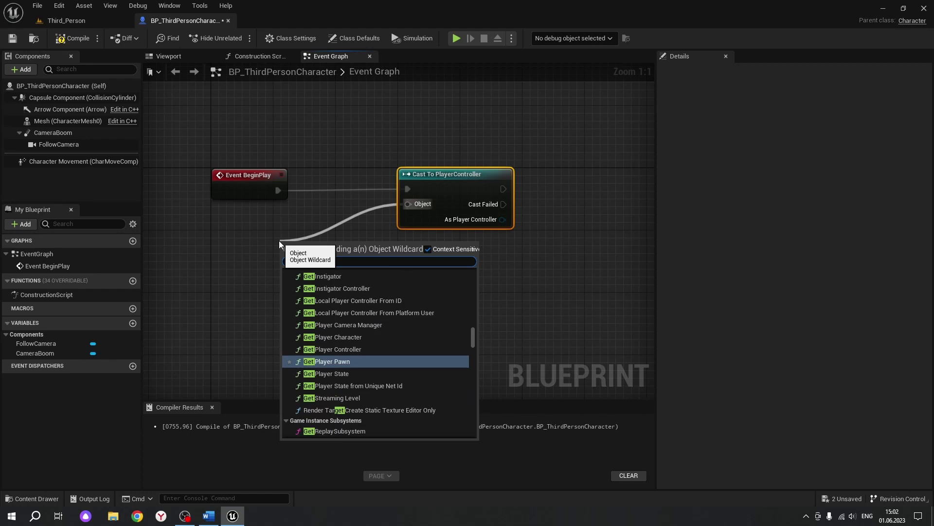
type(" cont")
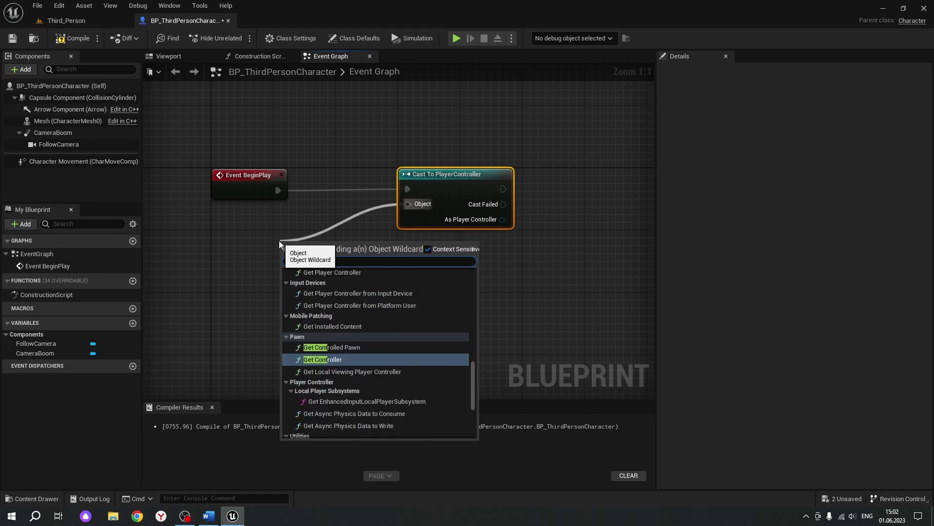
type("rol")
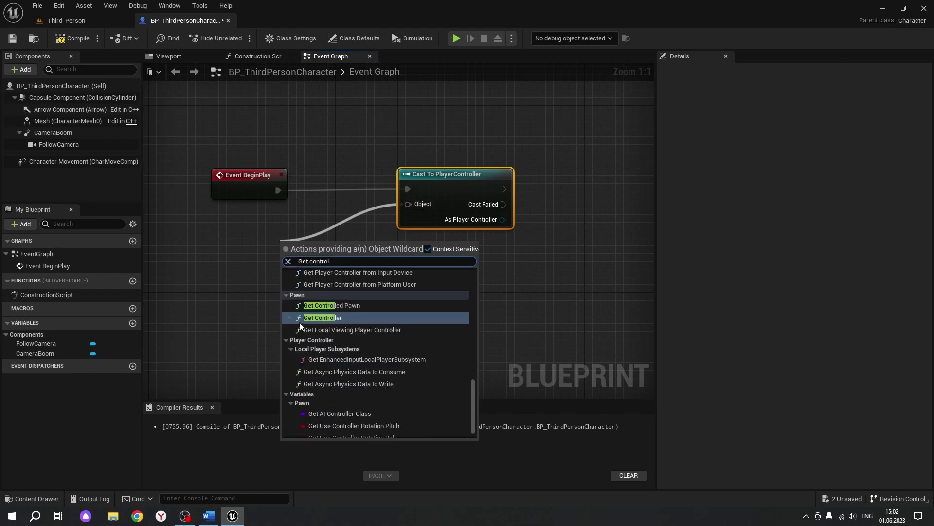
key("Escape")
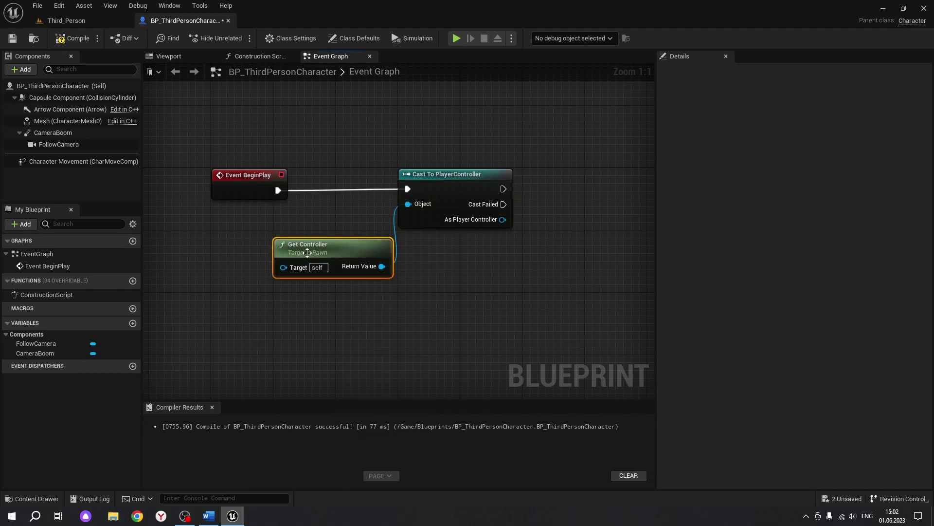
left_click_drag(308, 248, 253, 239)
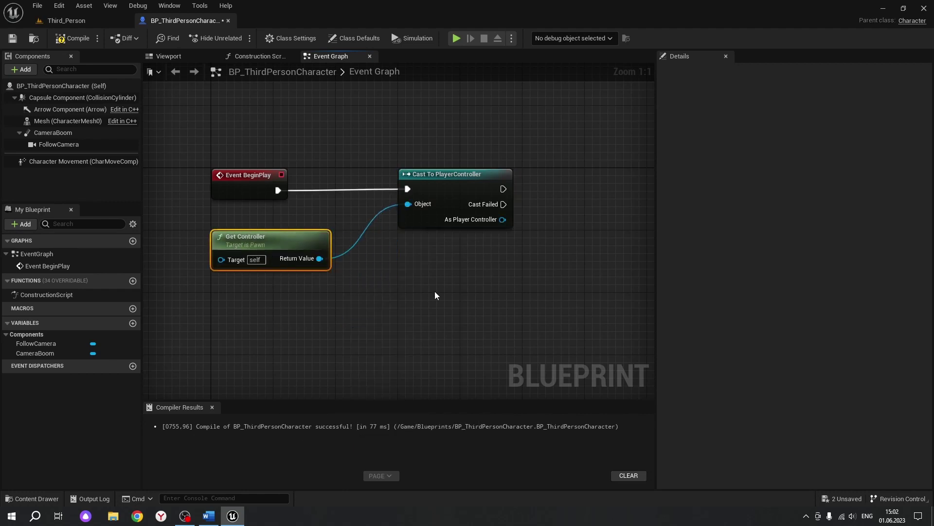
Add an Is Valid check after the cast's success output.
right_click_drag(533, 301, 311, 313)
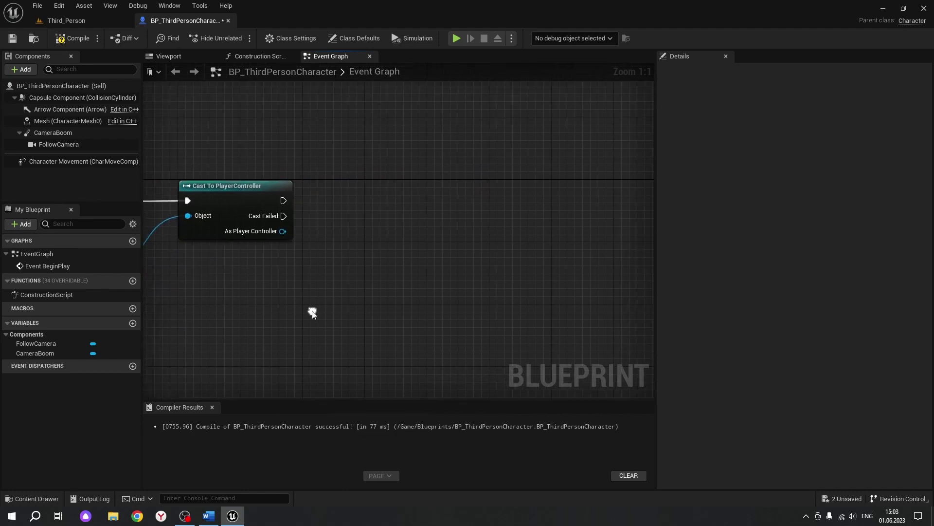
left_click_drag(283, 200, 444, 200)
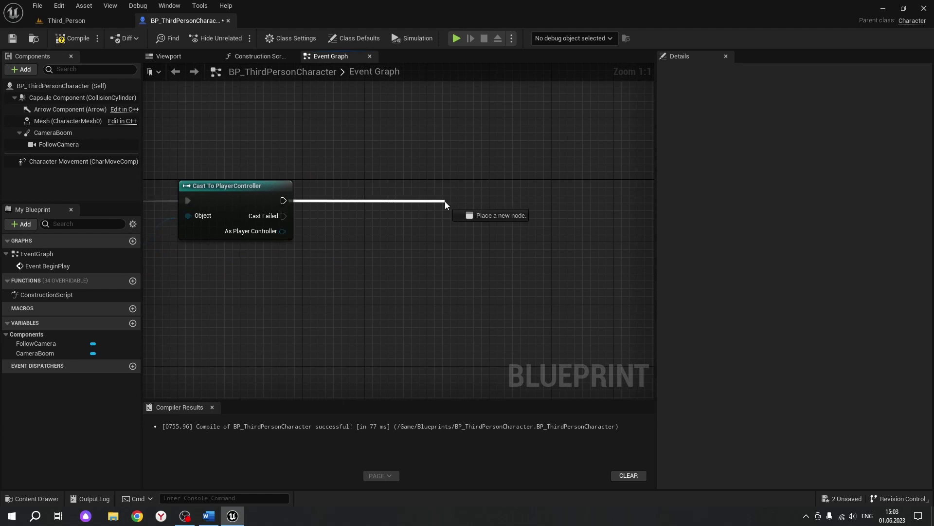
type("Is v")
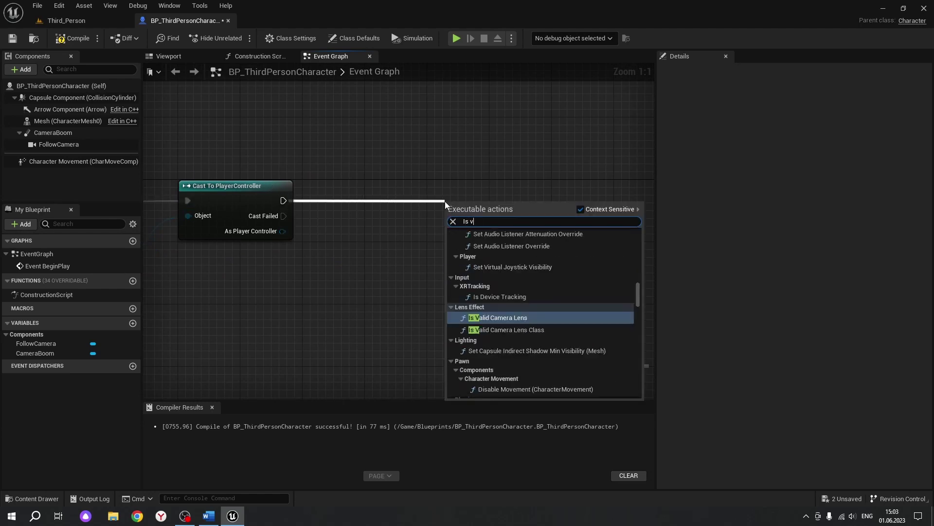
type("alid")
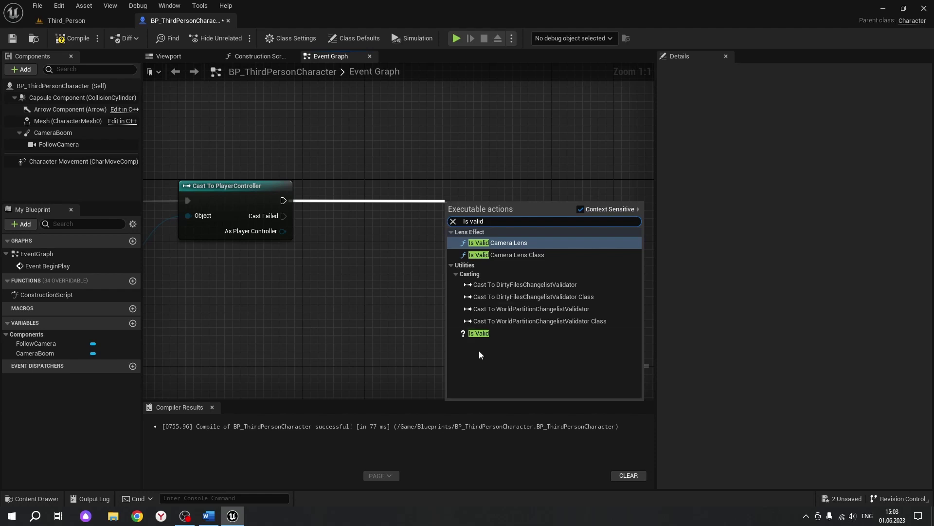
left_click(479, 333)
left_click_drag(479, 241, 464, 226)
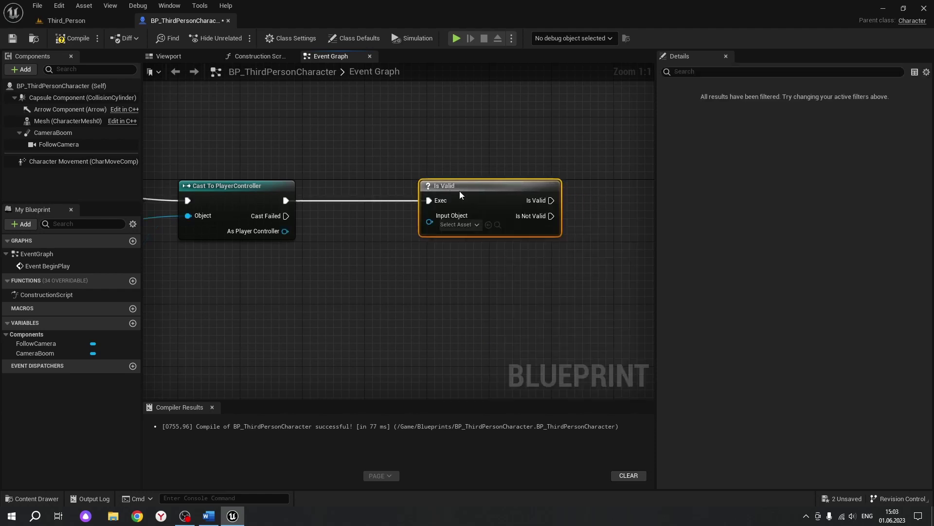
left_click(326, 251)
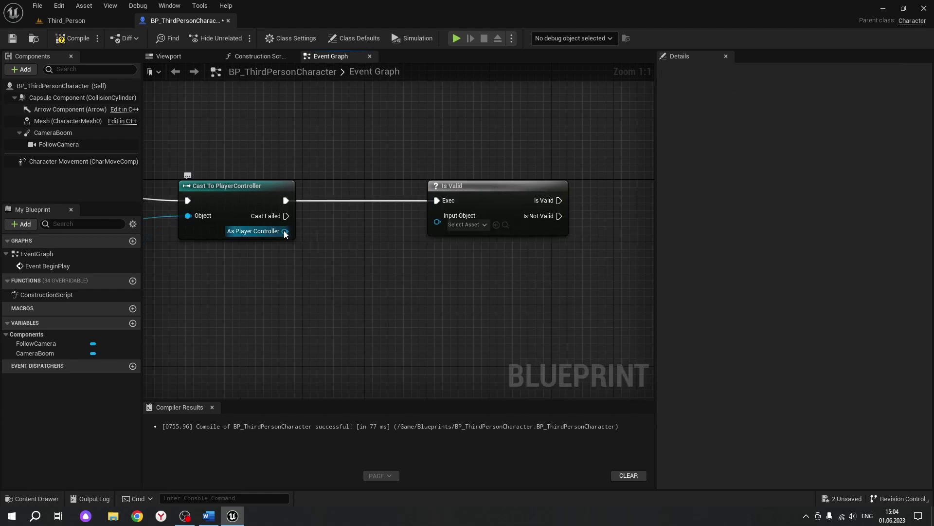
Get the Enhanced Input Local Player Subsystem from the As Player Controller output.
left_click_drag(285, 231, 337, 280)
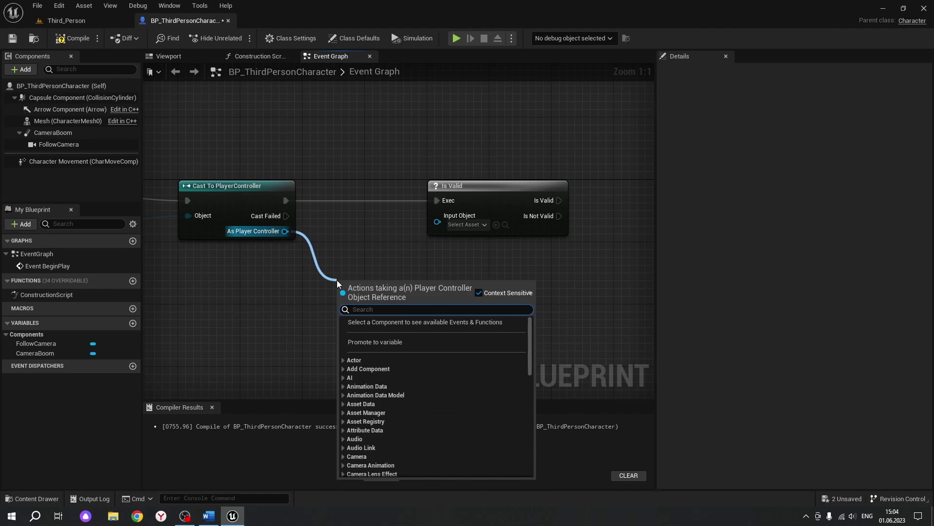
type("enhance")
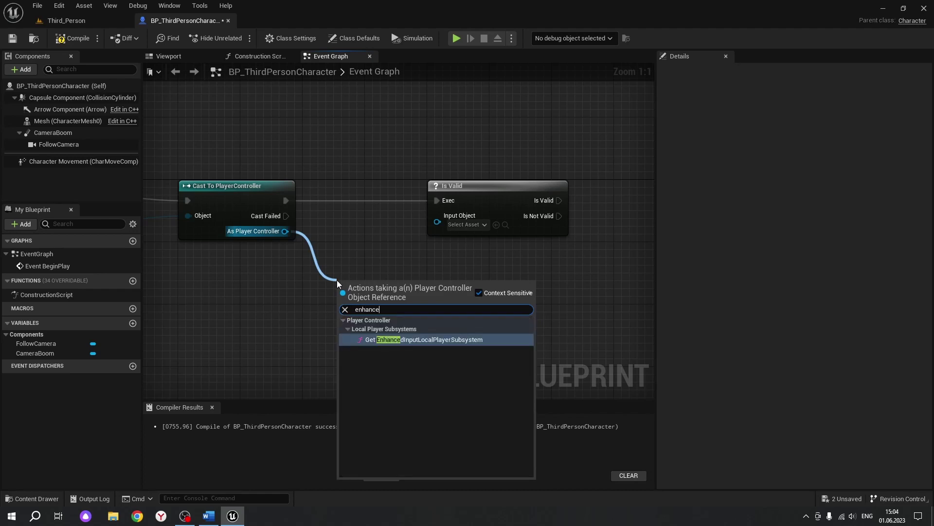
type("d")
left_click(433, 339)
mouse_move(393, 285)
left_mouse_down()
mouse_move(370, 269)
mouse_move(431, 247)
mouse_move(437, 219)
left_mouse_up()
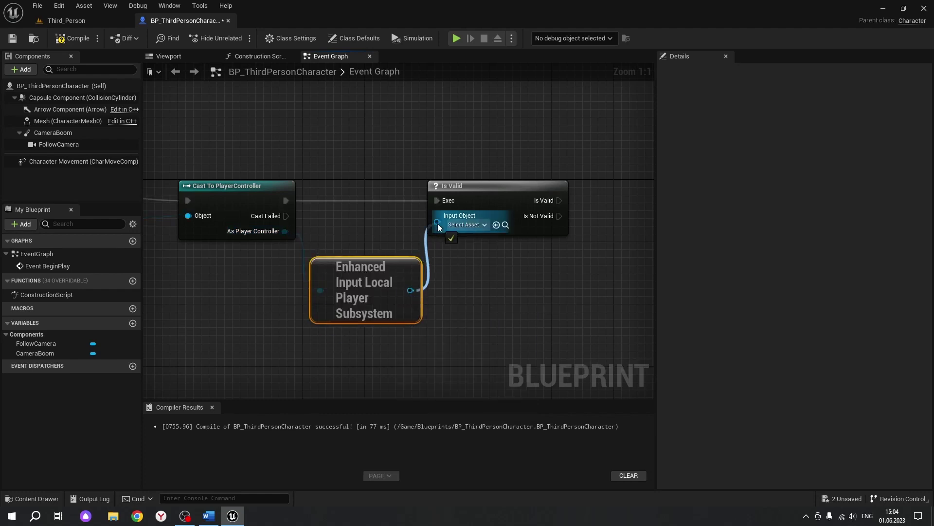
left_click_drag(367, 280, 367, 277)
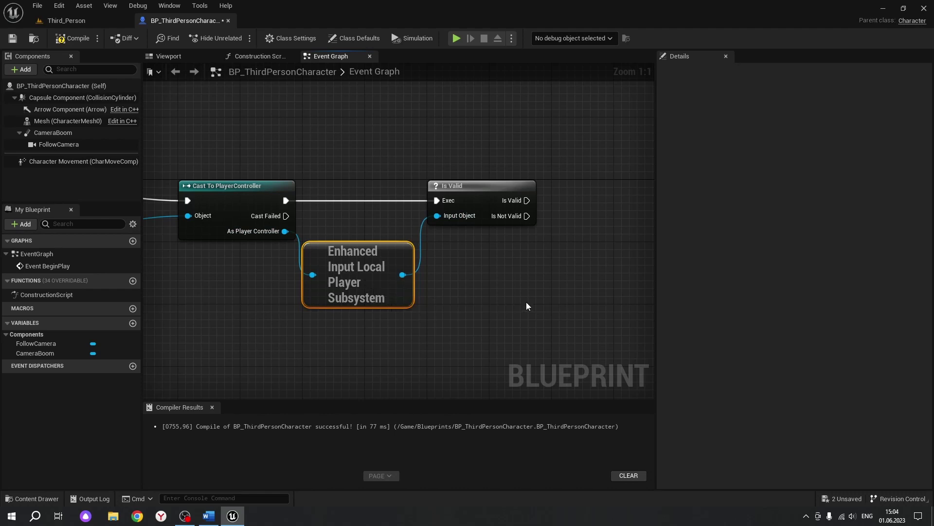
Add an Add Mapping Context node fed by the subsystem and run it from Is Valid.
right_click_drag(526, 302, 282, 300)
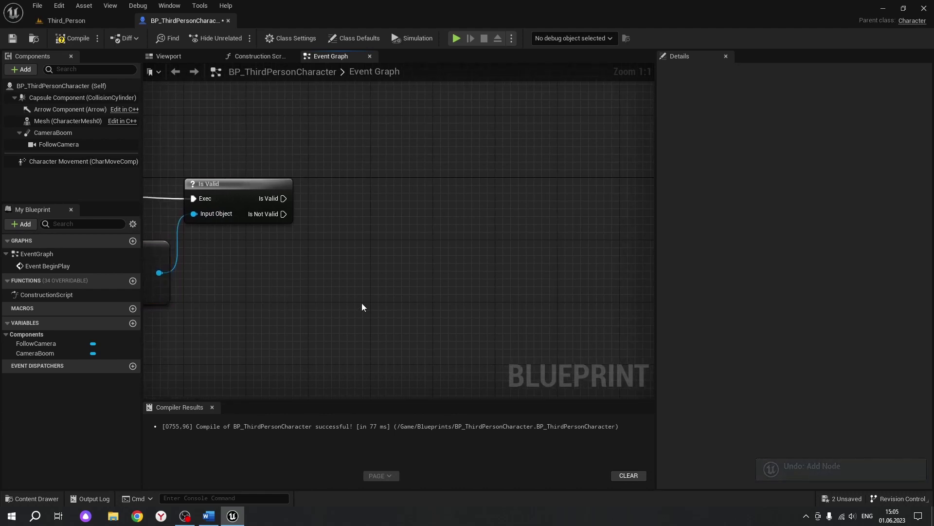
right_click_drag(361, 303, 422, 300)
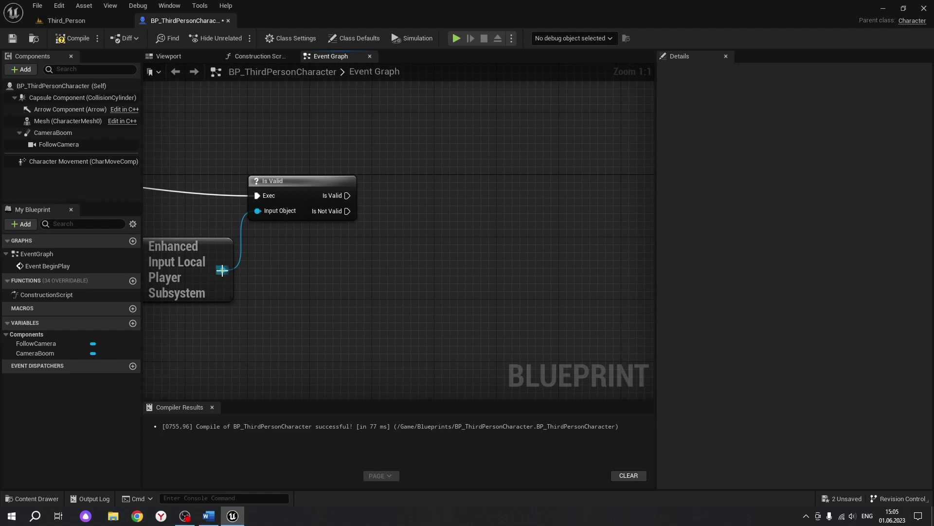
left_click_drag(222, 270, 475, 210)
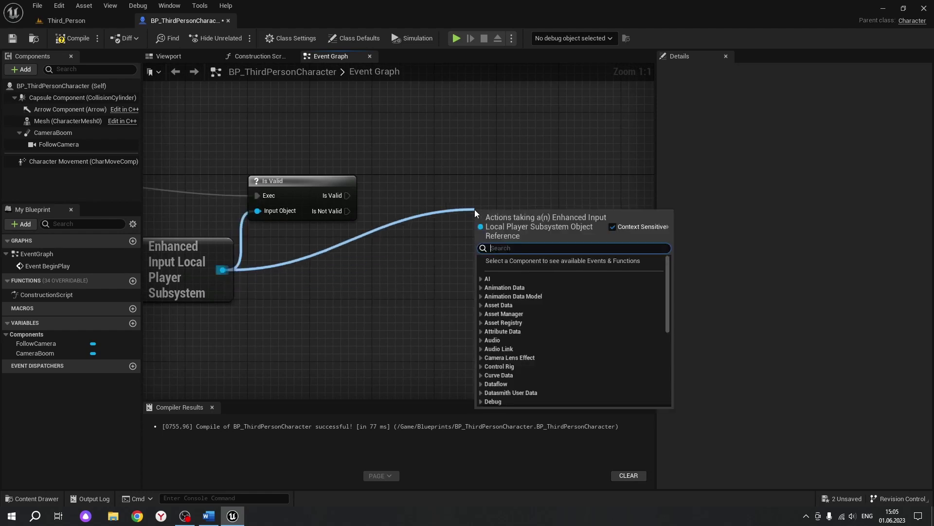
type("add mappin")
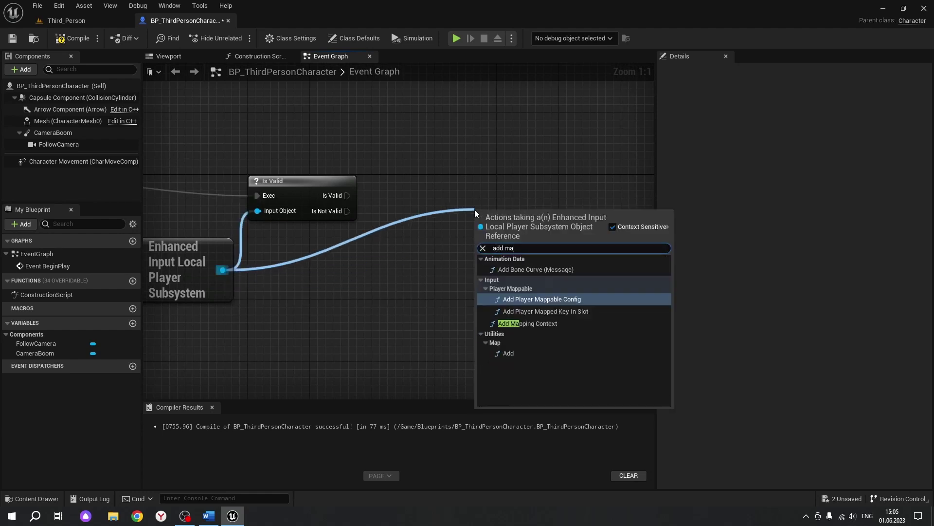
type("g")
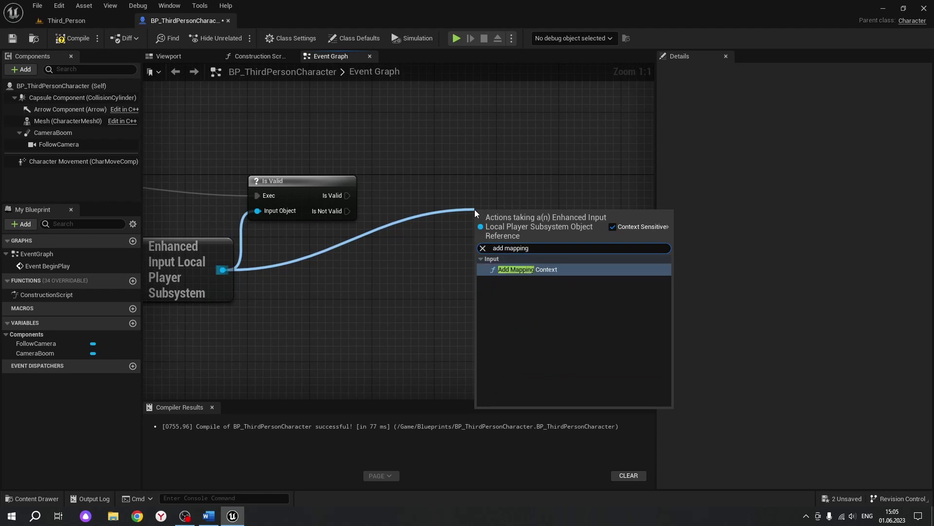
left_click(550, 271)
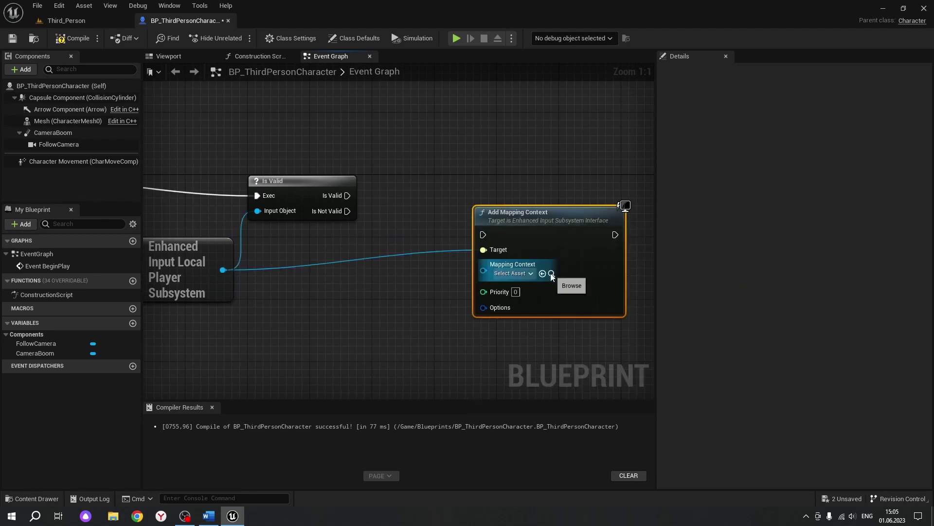
mouse_move(533, 206)
left_mouse_down()
mouse_move(549, 180)
mouse_move(551, 188)
left_mouse_up()
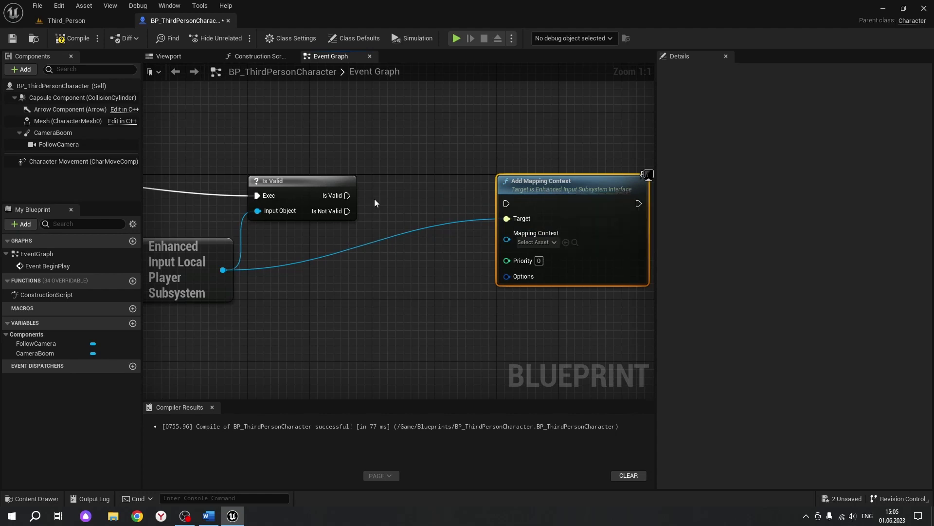
mouse_move(347, 195)
left_mouse_down()
mouse_move(507, 206)
mouse_move(549, 183)
left_mouse_up()
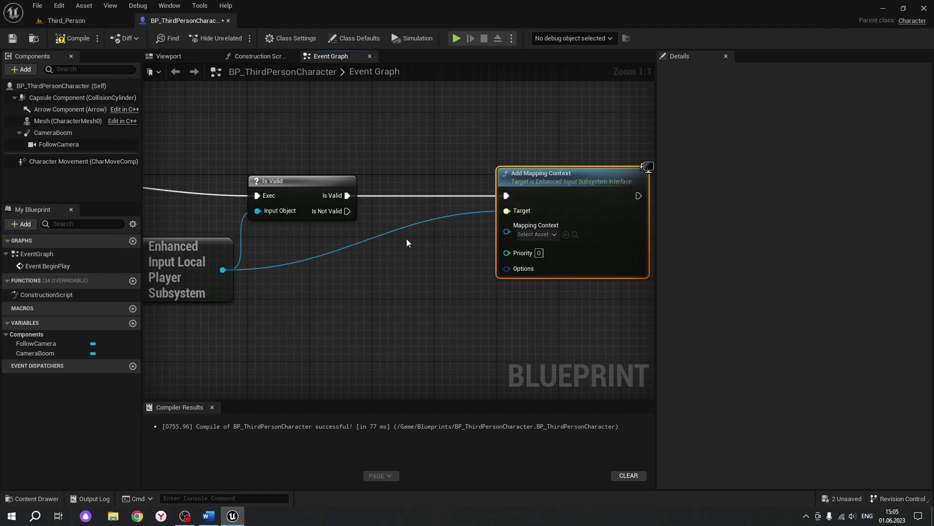
Set the Add Mapping Context node's mapping context to IMC_Default.
scroll(407, 238, "down", 2)
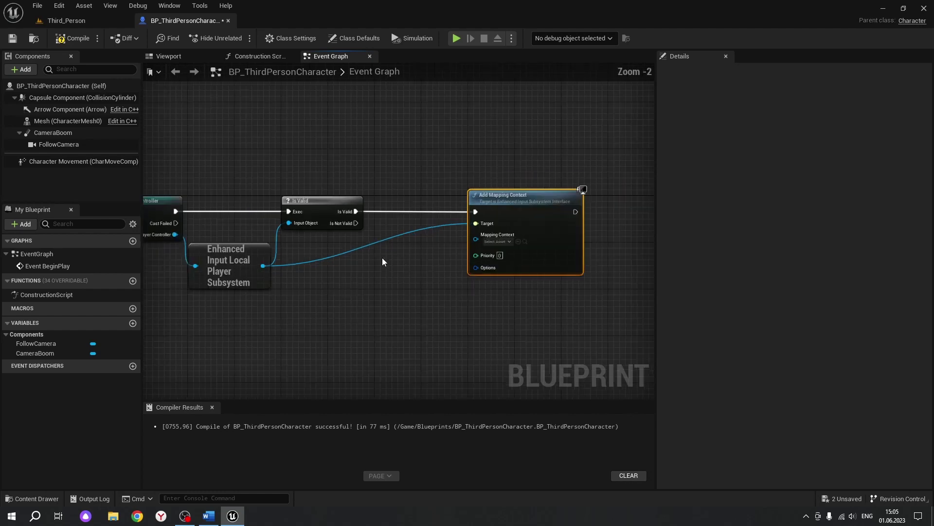
scroll(395, 273, "up", 2)
right_click_drag(513, 234, 413, 232)
left_click(416, 230)
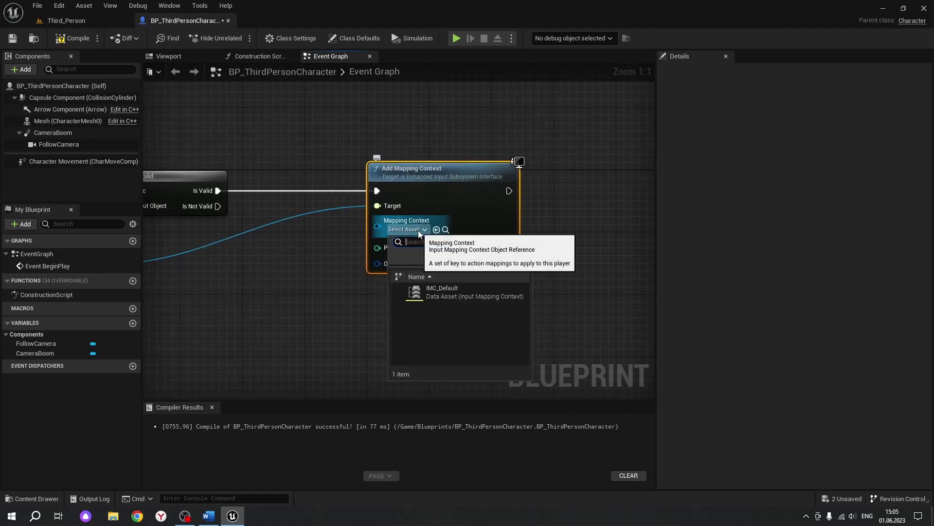
left_click(455, 294)
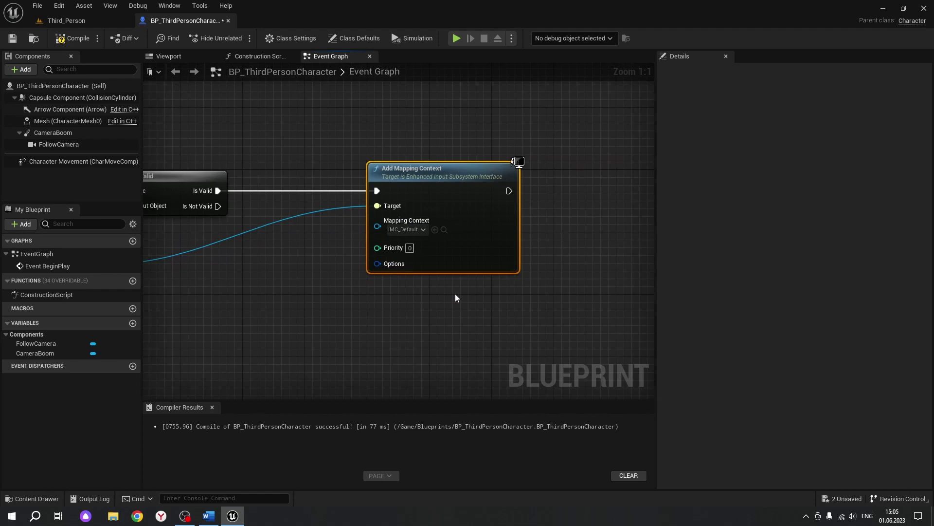
scroll(358, 308, "down", 4)
Wrap all BeginPlay chain nodes in a comment titled '1) Add Input Mapping'.
right_click_drag(439, 291, 472, 294)
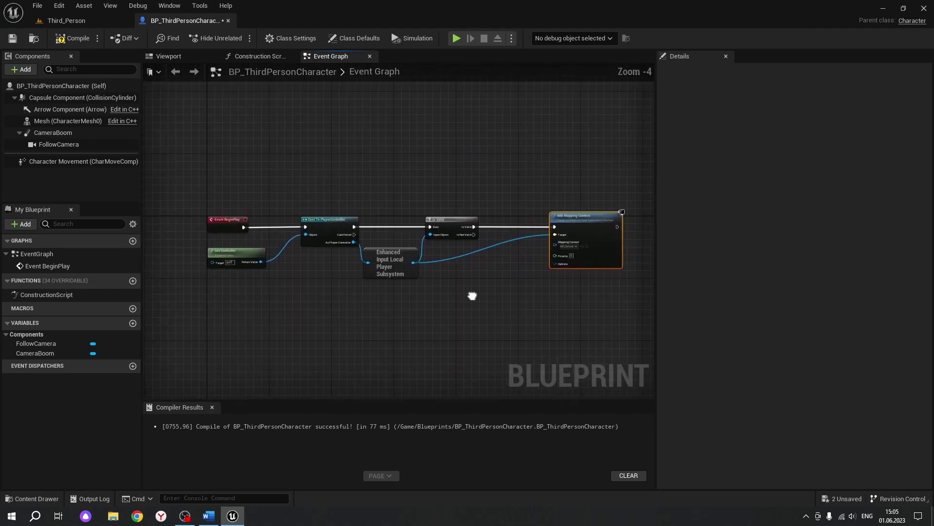
left_click_drag(200, 203, 640, 296)
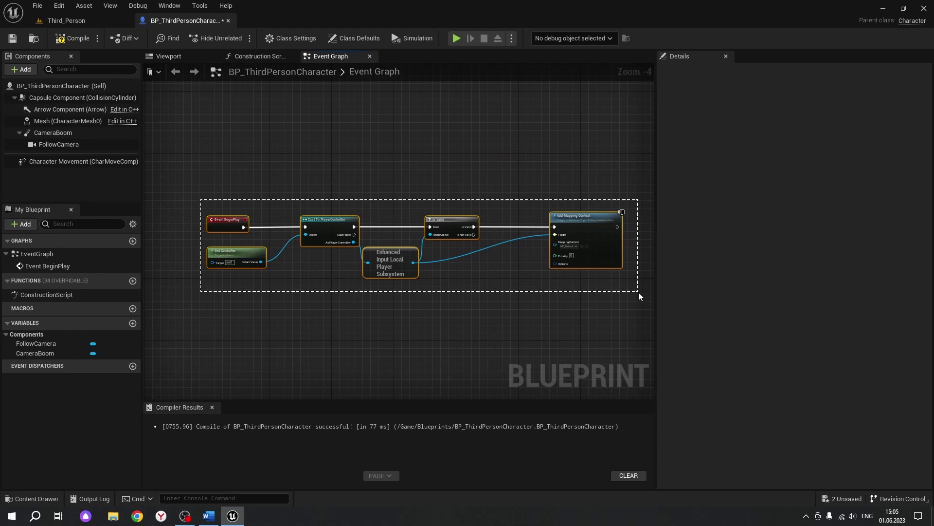
key("c")
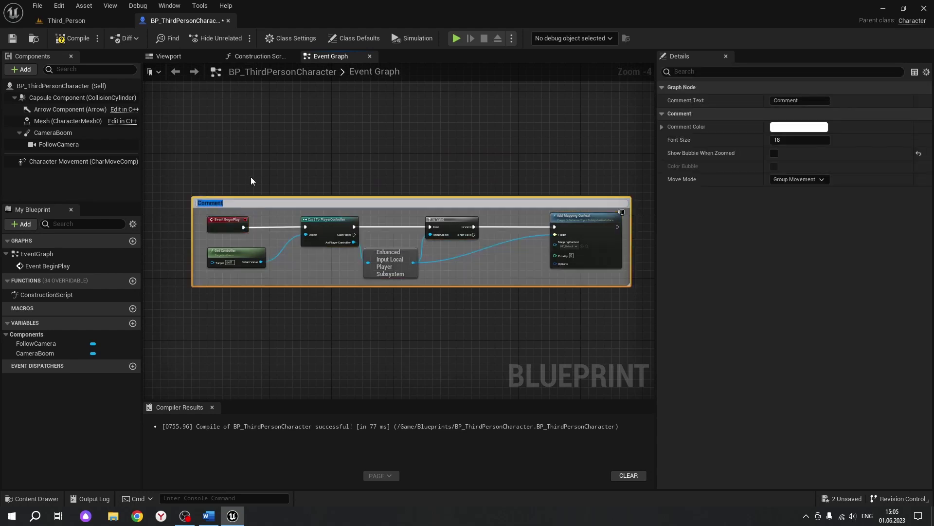
type("1) Add Input Mapping")
left_click(267, 326)
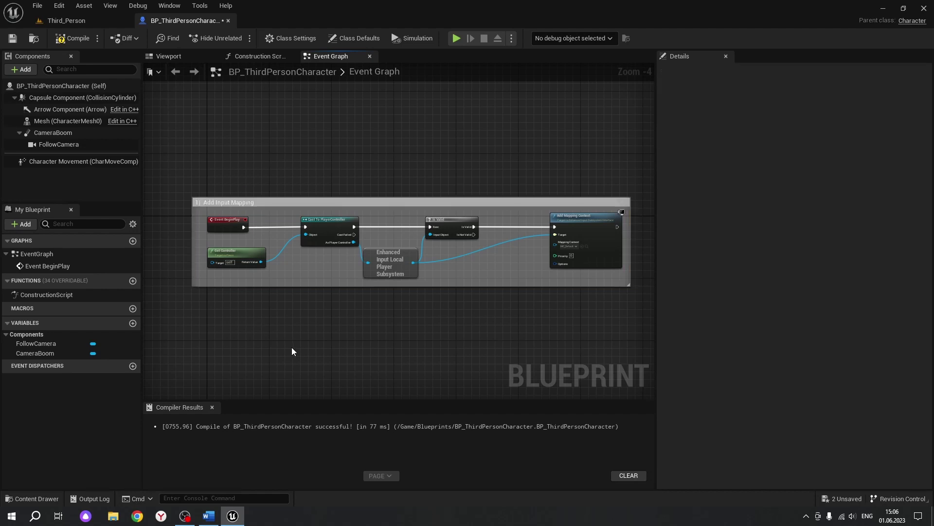
right_click_drag(291, 349, 271, 235)
scroll(271, 235, "up", 3)
scroll(271, 237, "up", 1)
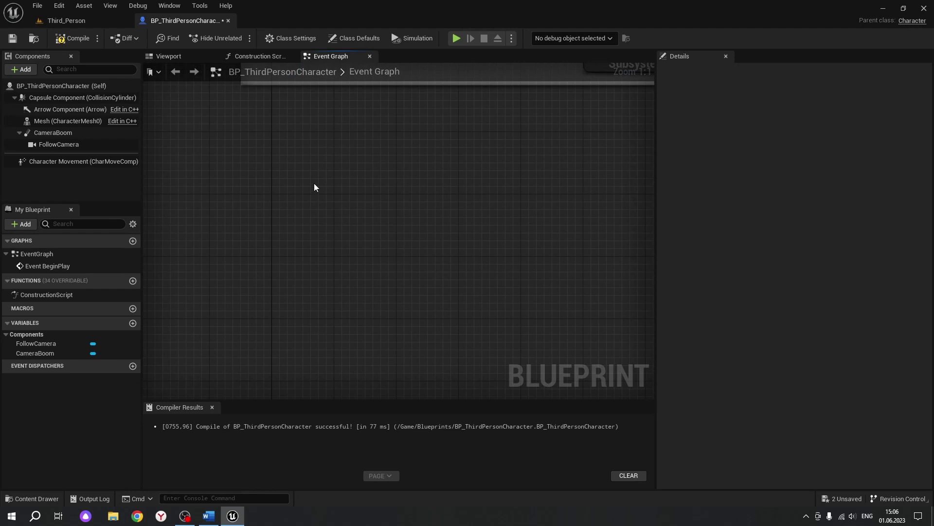
Place an IA_Look input action event in the Event Graph.
right_click(291, 196)
type("l")
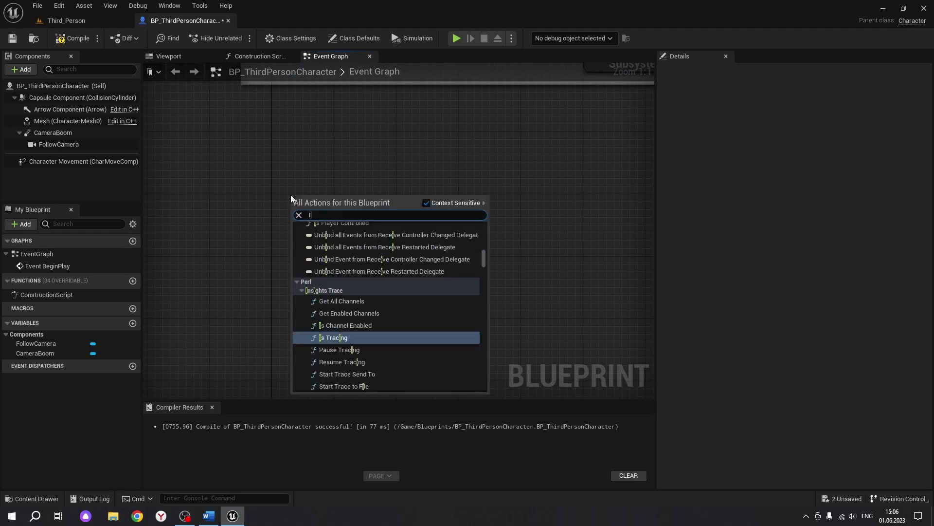
type("a")
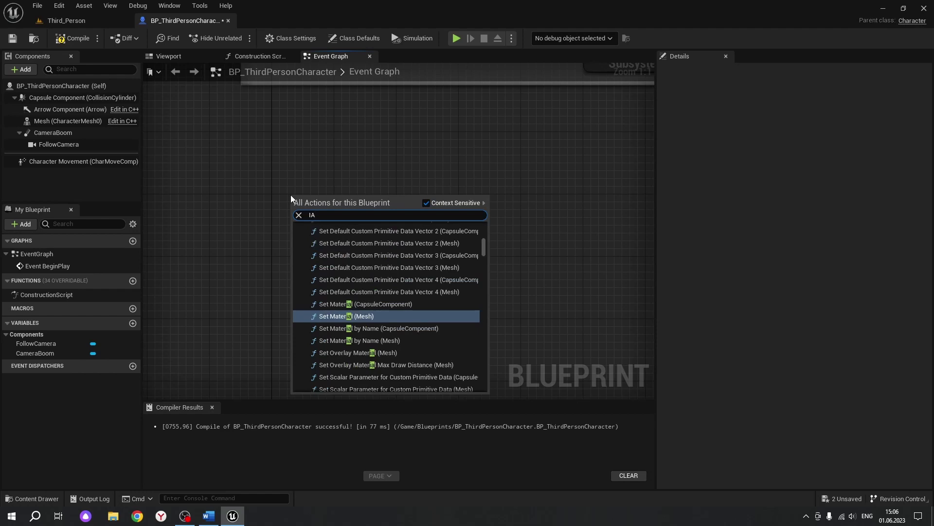
type("_Loo")
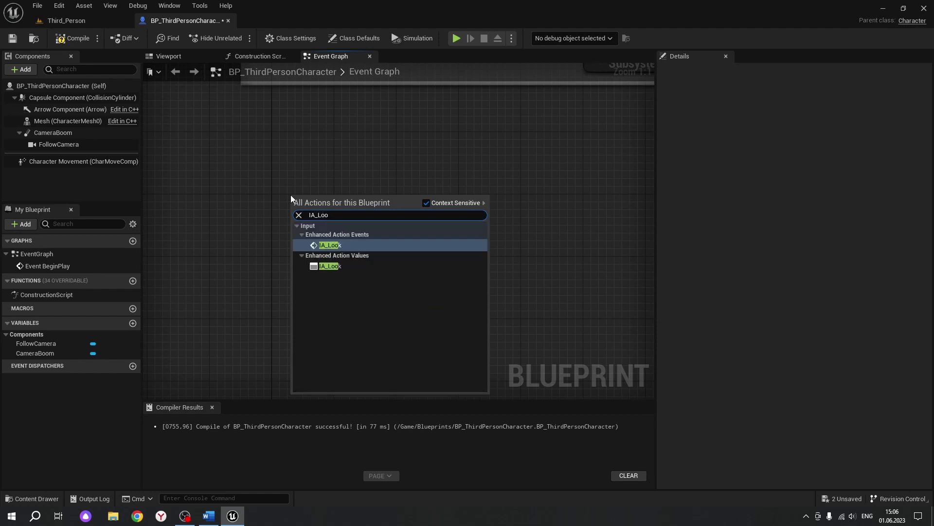
type("k")
left_click(346, 244)
left_click_drag(325, 201, 309, 138)
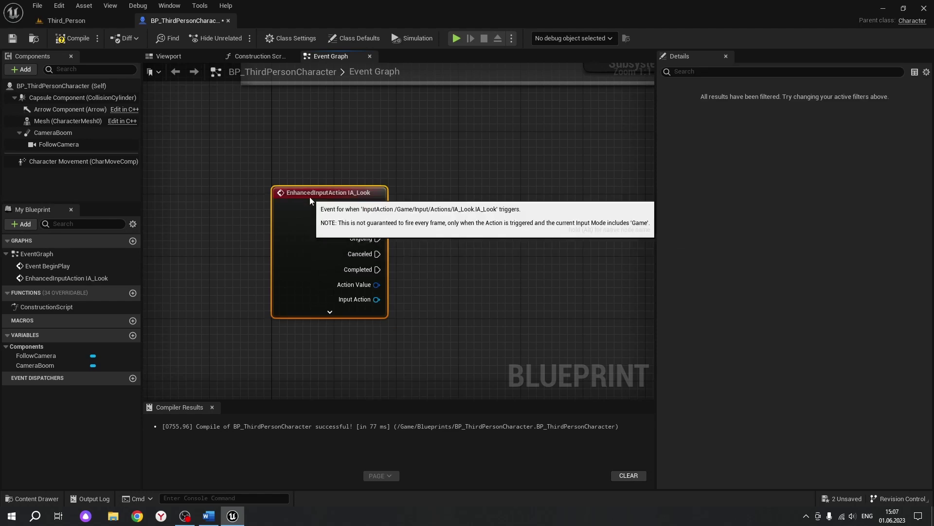
right_click_drag(309, 139, 219, 195)
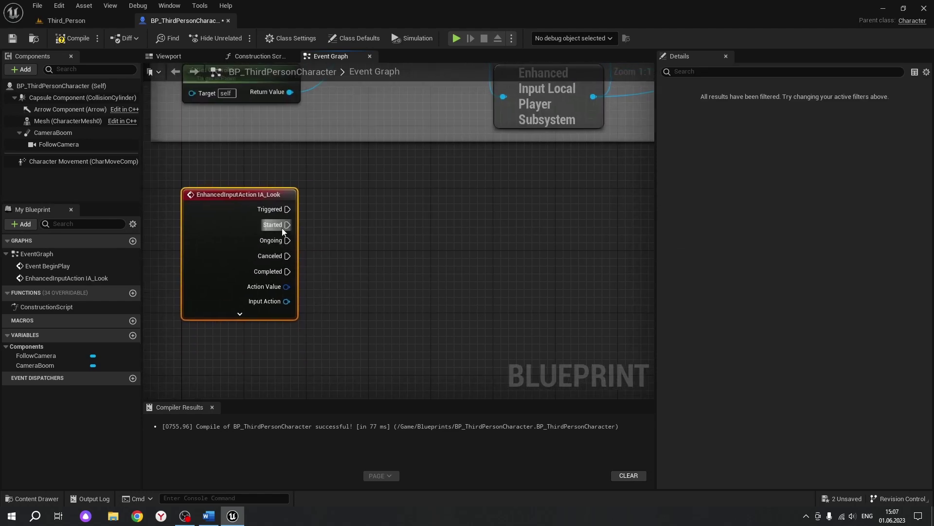
Connect an Add Controller Yaw Input node to IA_Look's Triggered output.
left_click_drag(288, 209, 469, 209)
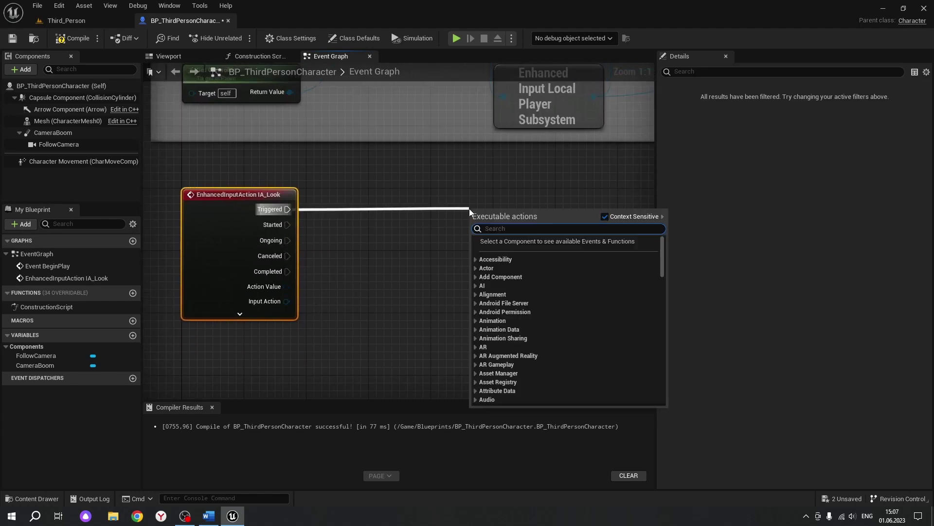
type("add")
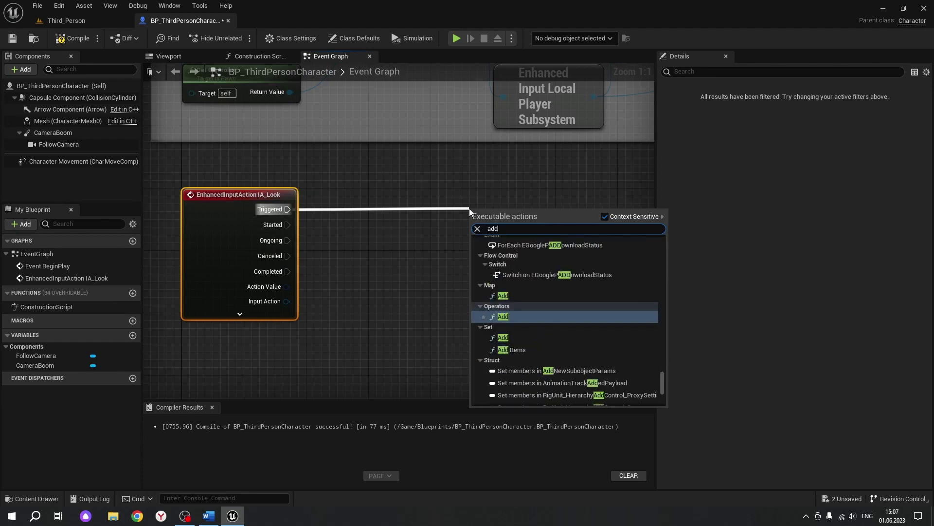
type(" con")
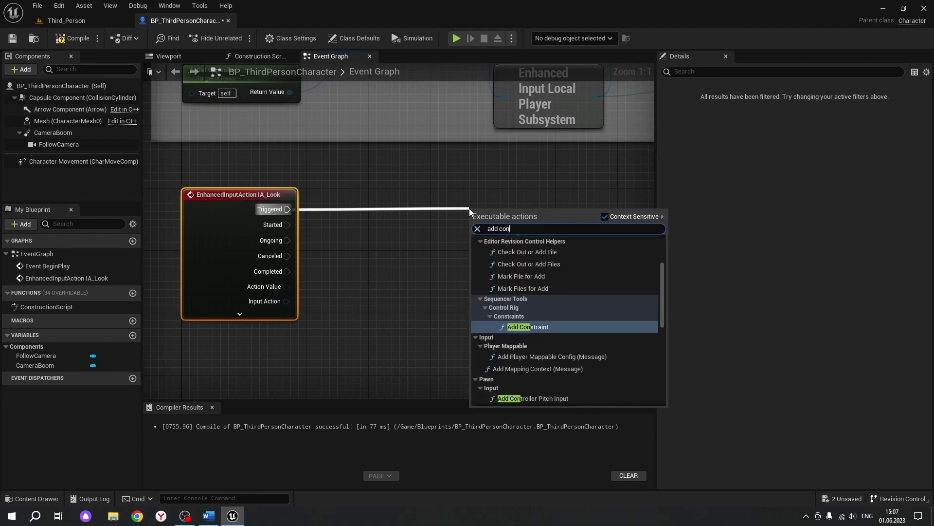
type("troll")
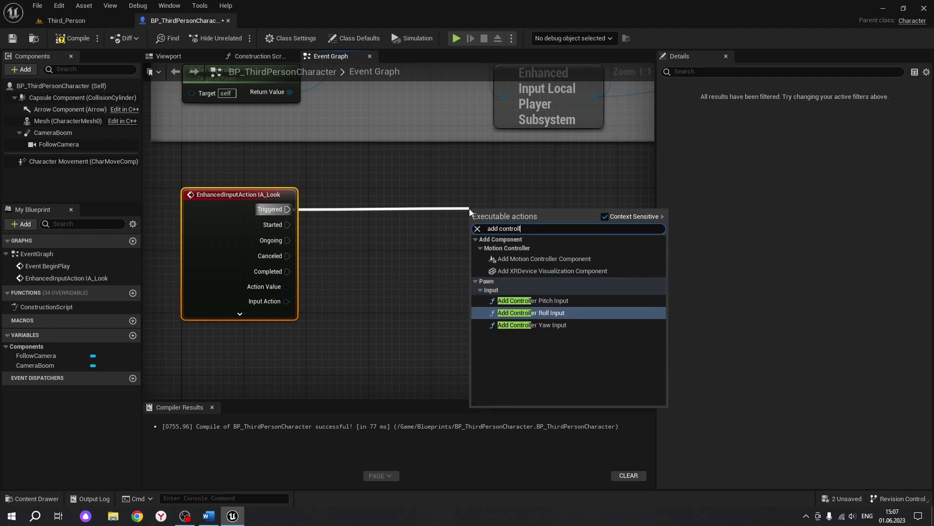
type("er")
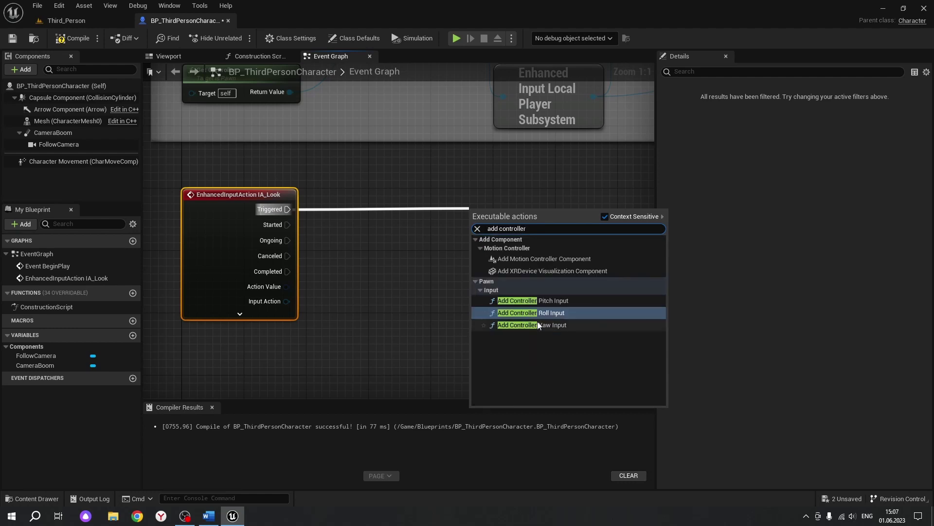
left_click(554, 326)
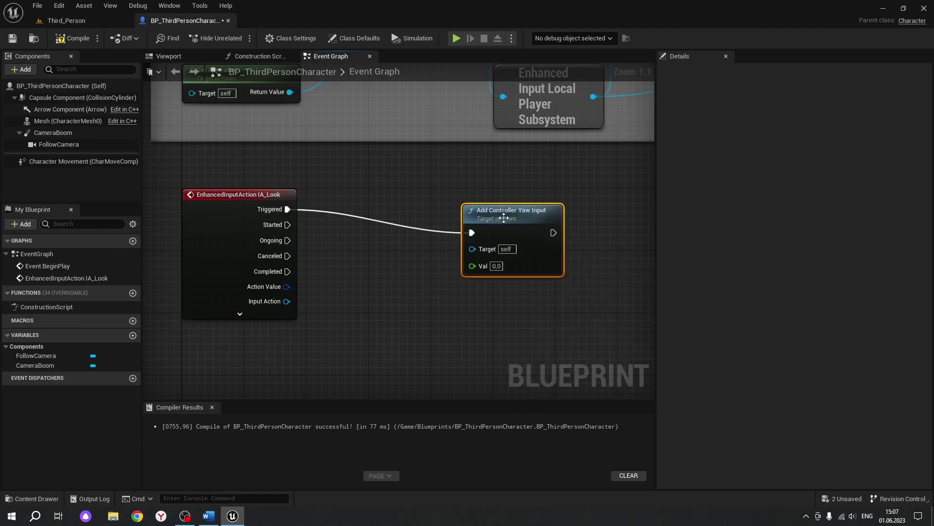
left_click(416, 298)
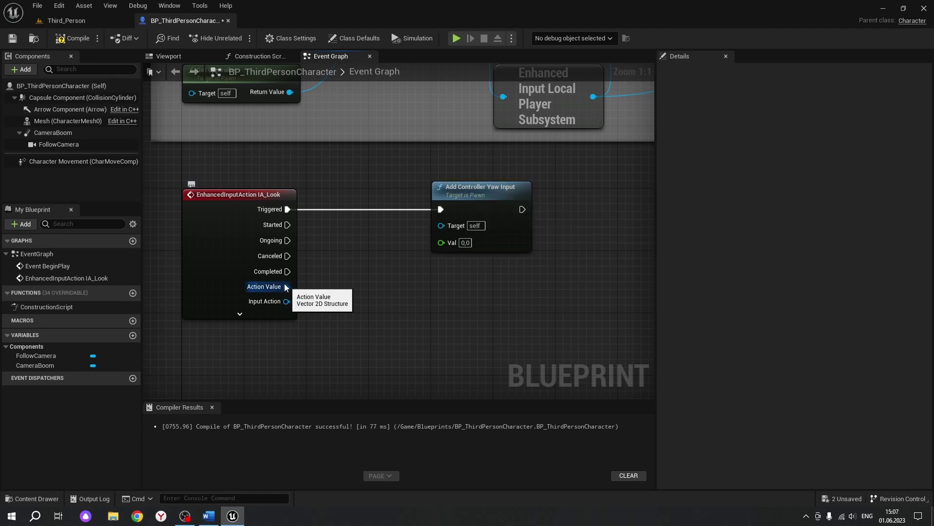
Split IA_Look's Action Value pin and wire X into the yaw Val input.
right_click(286, 288)
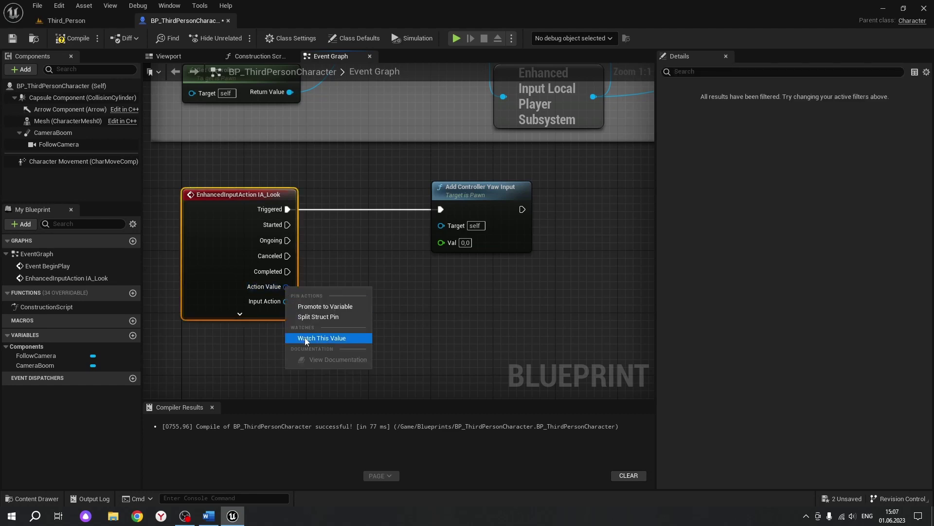
left_click(337, 317)
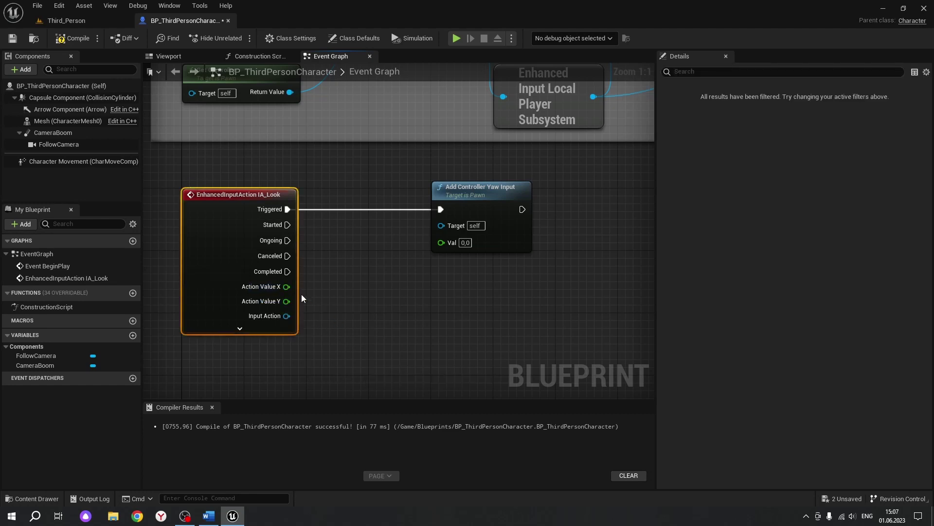
left_click_drag(286, 286, 446, 245)
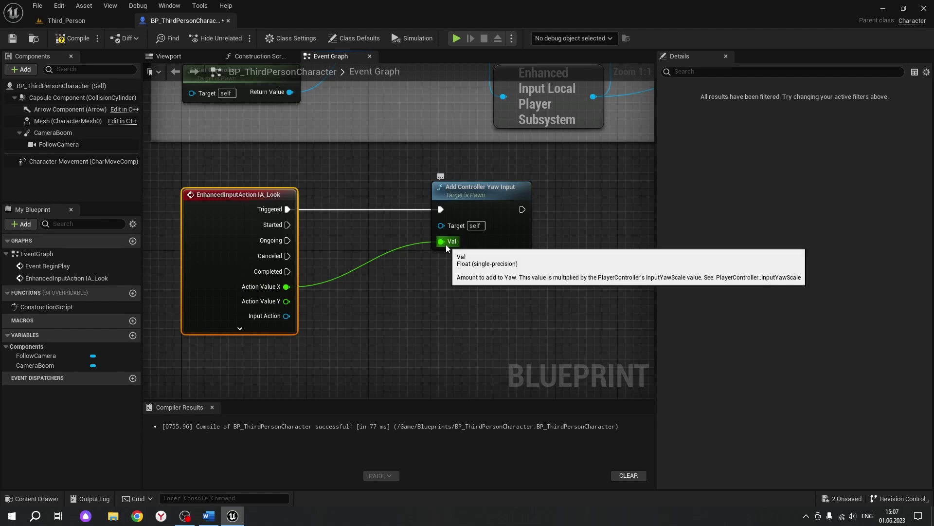
Chain an Add Controller Pitch Input node after the yaw node.
right_click_drag(466, 274, 308, 276)
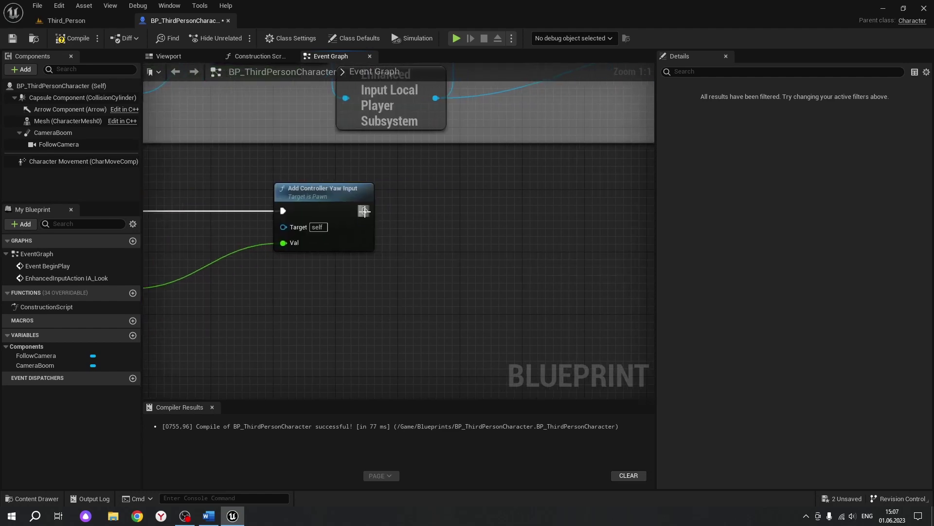
left_click_drag(365, 210, 510, 209)
type("a")
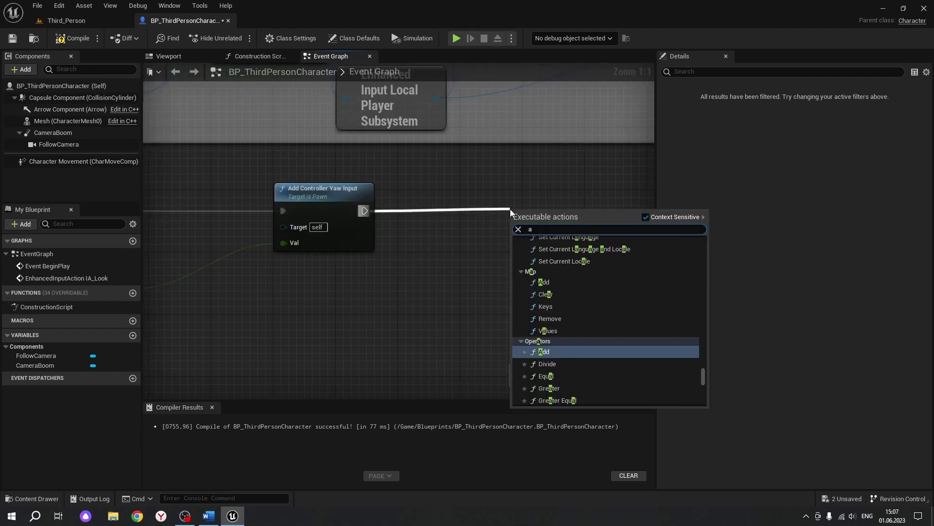
type("dd c")
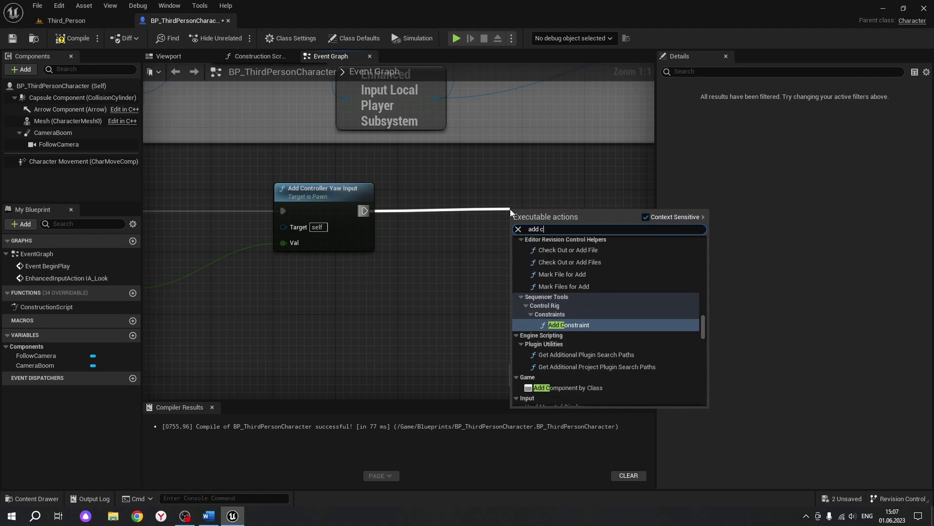
type("ontroll")
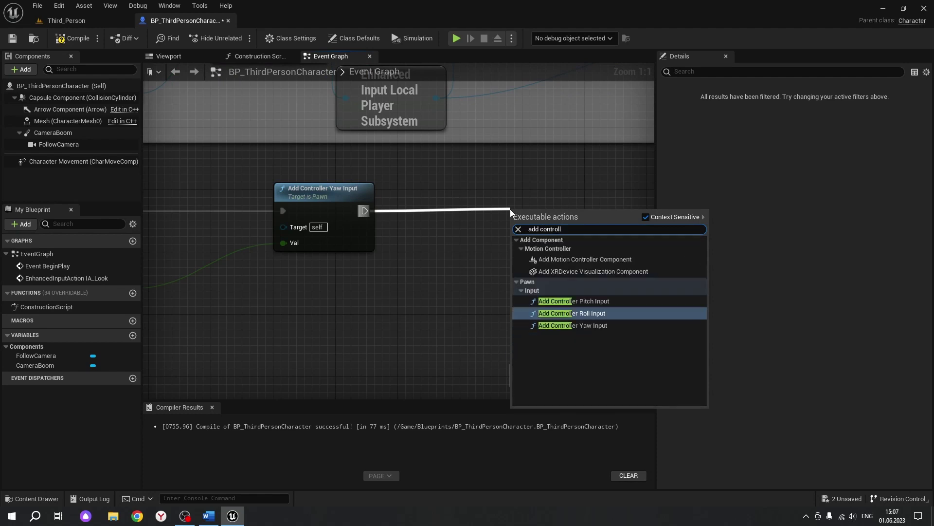
type("er")
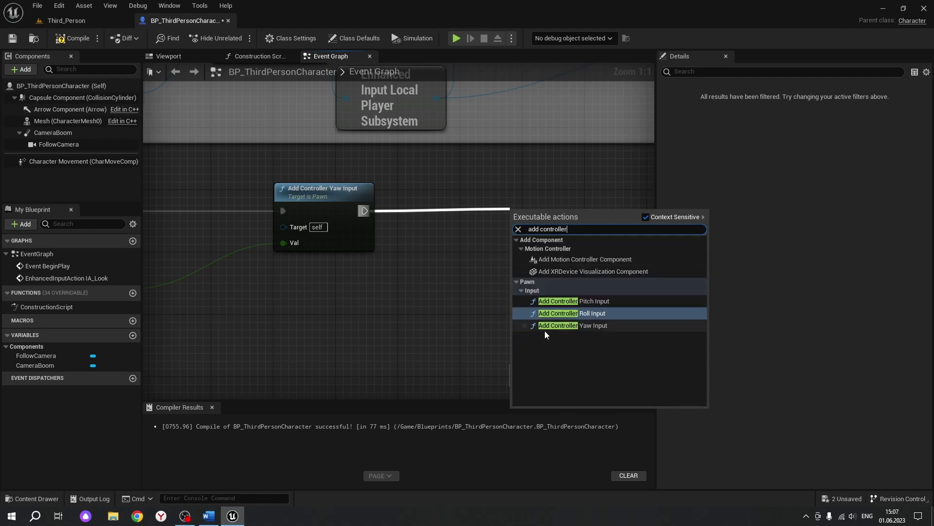
left_click(579, 301)
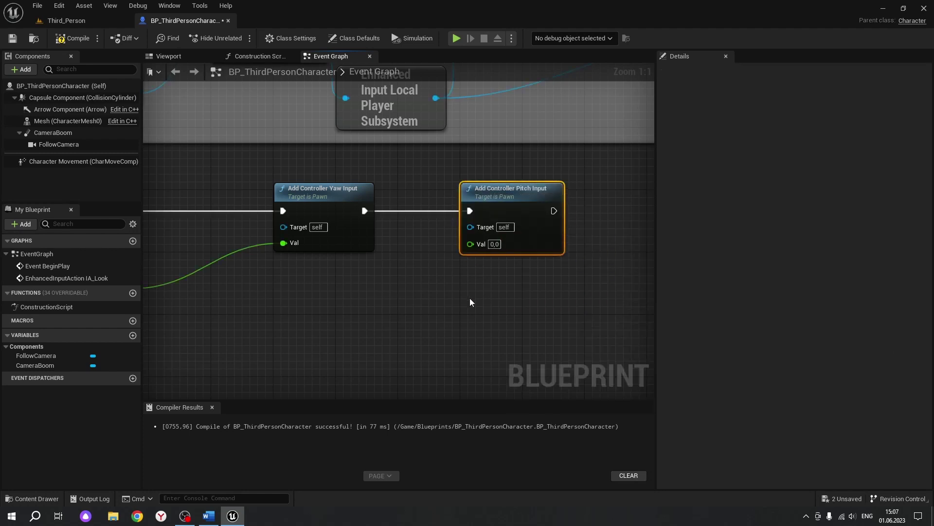
Wire Action Value Y into the pitch Val input, routed through a lowered reroute point.
right_click_drag(469, 298, 582, 279)
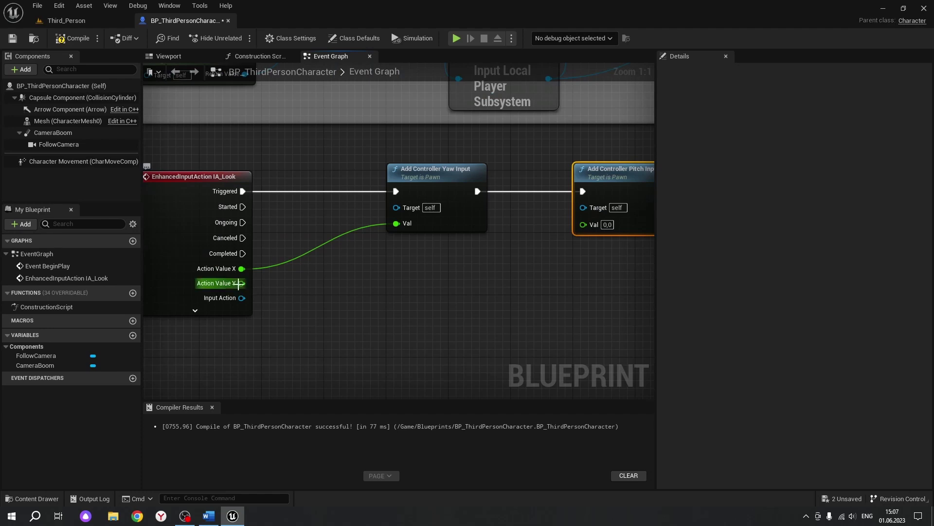
left_click_drag(242, 283, 583, 224)
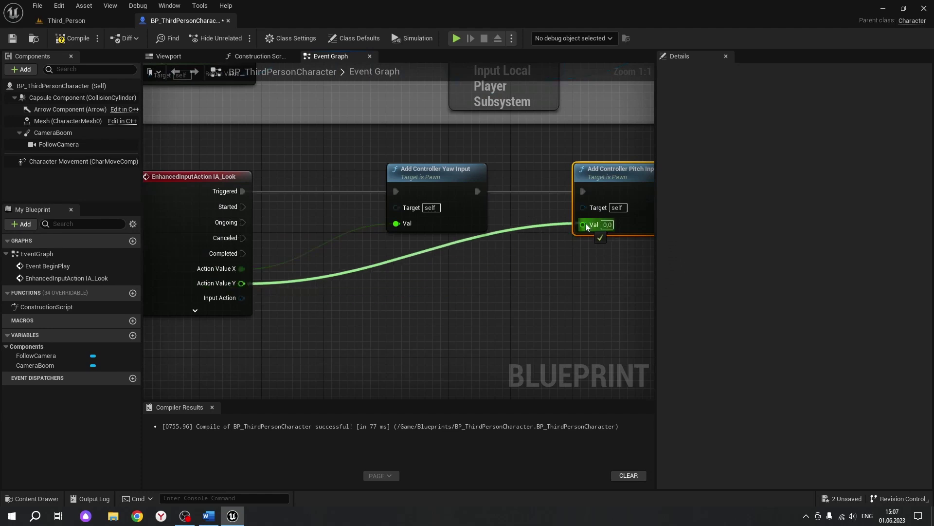
double_click(446, 246)
left_click_drag(448, 243, 450, 288)
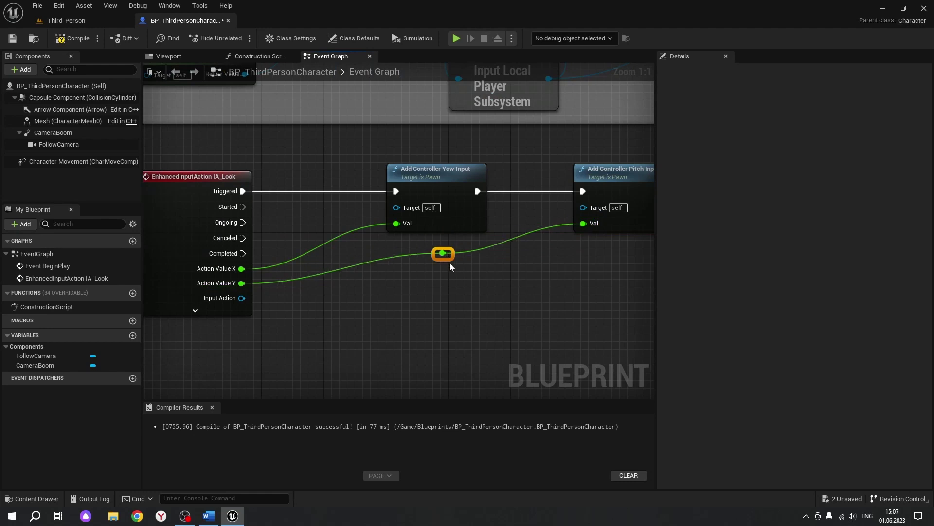
left_click(497, 328)
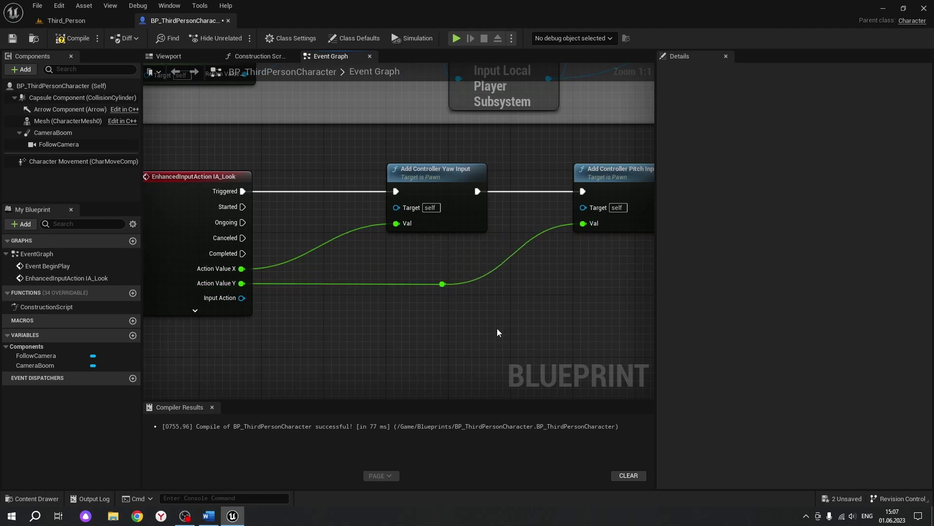
right_click_drag(497, 328, 408, 331)
mouse_move(272, 148)
left_mouse_down()
mouse_move(317, 194)
mouse_move(411, 250)
left_mouse_up()
Title the yaw node's comment 'Left/Right', then wrap the Add Controller Pitch Input node in an 'Up/Down' comment.
type("cLef")
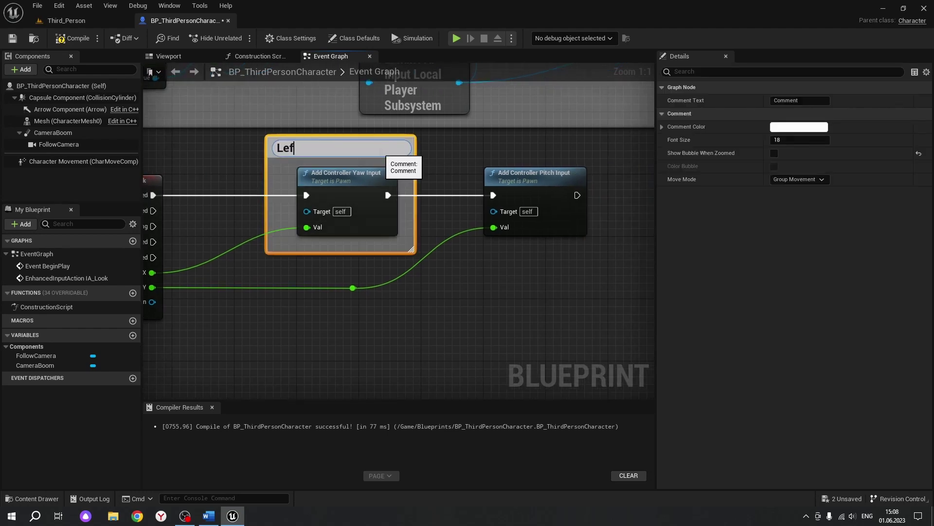
type("t/")
type("Ri")
type("ght")
key("Return")
left_click_drag(476, 136, 613, 256)
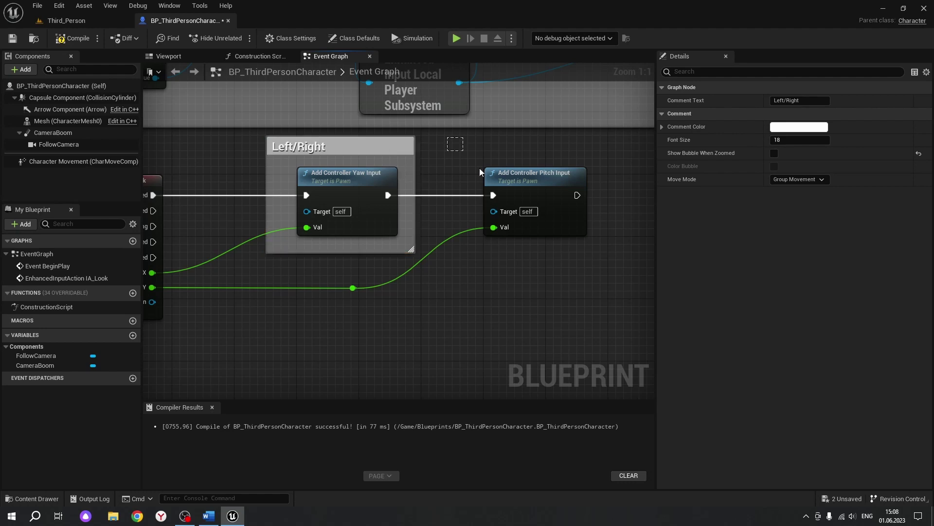
key("c")
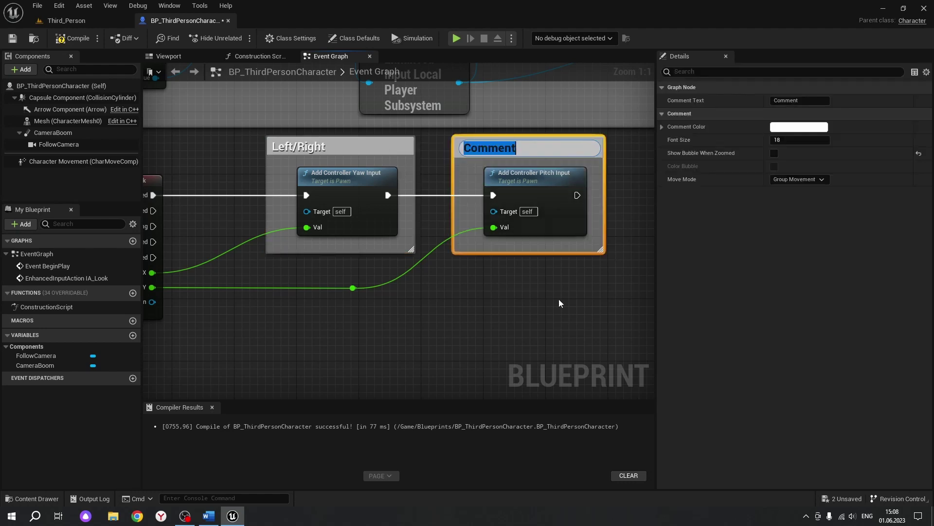
type("Up/")
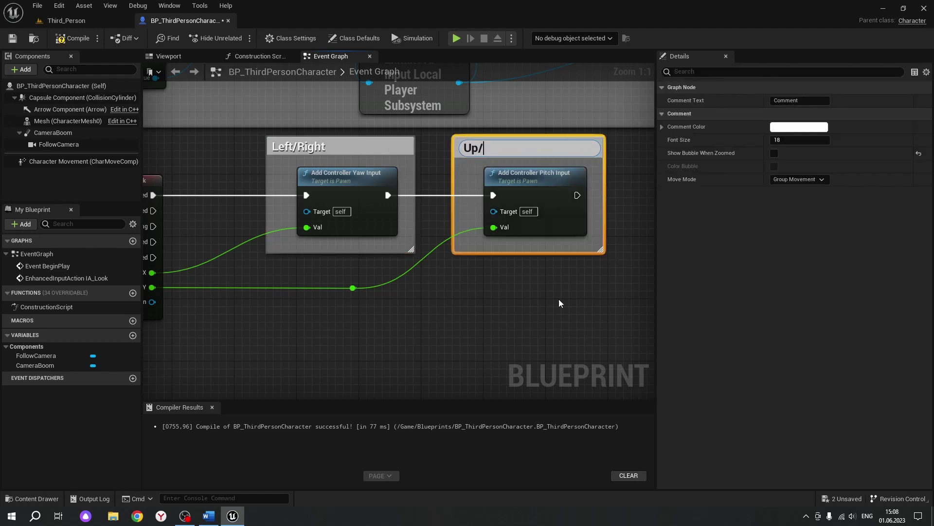
type("Dow")
type("n")
key("Return")
left_click(562, 299)
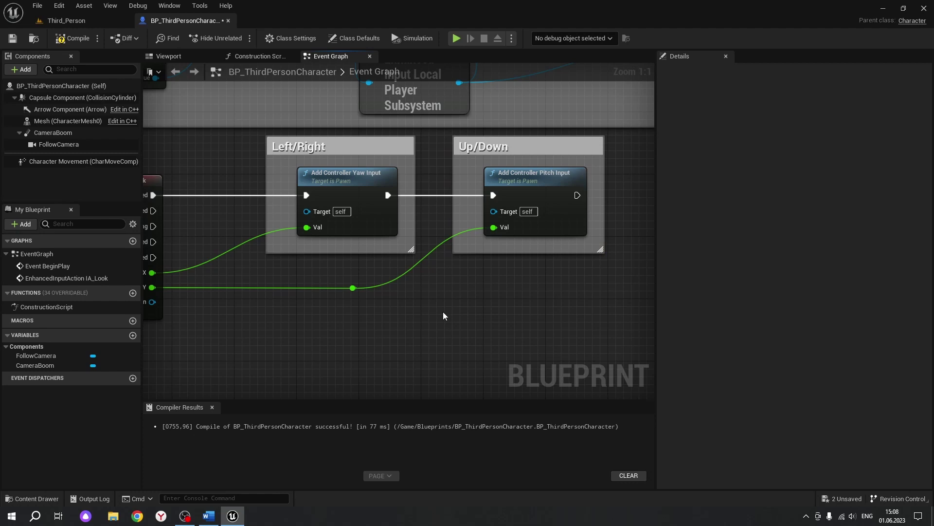
Enclose the IA_Look event and both comments in a new comment and begin titling it 'Camera'.
right_click_drag(442, 315, 577, 294)
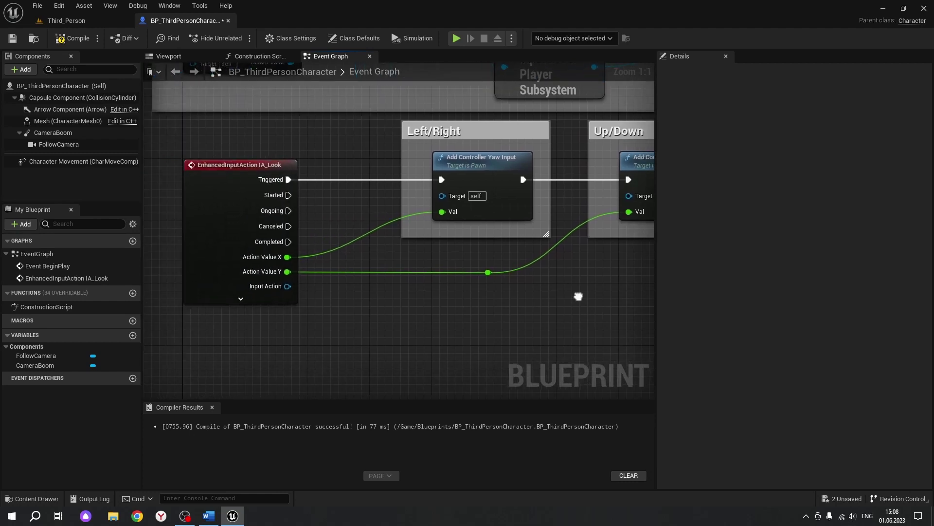
scroll(529, 298, "down", 2)
scroll(529, 298, "down", 3)
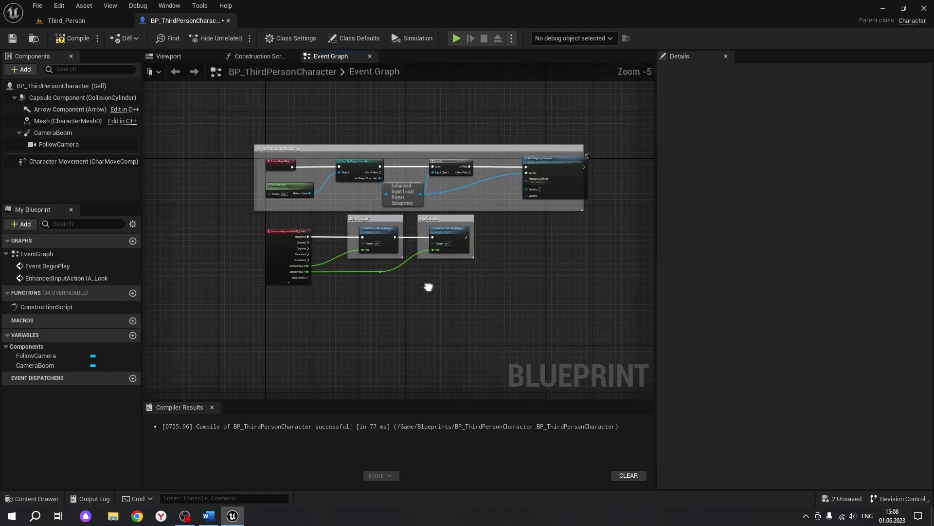
left_click_drag(246, 203, 573, 290)
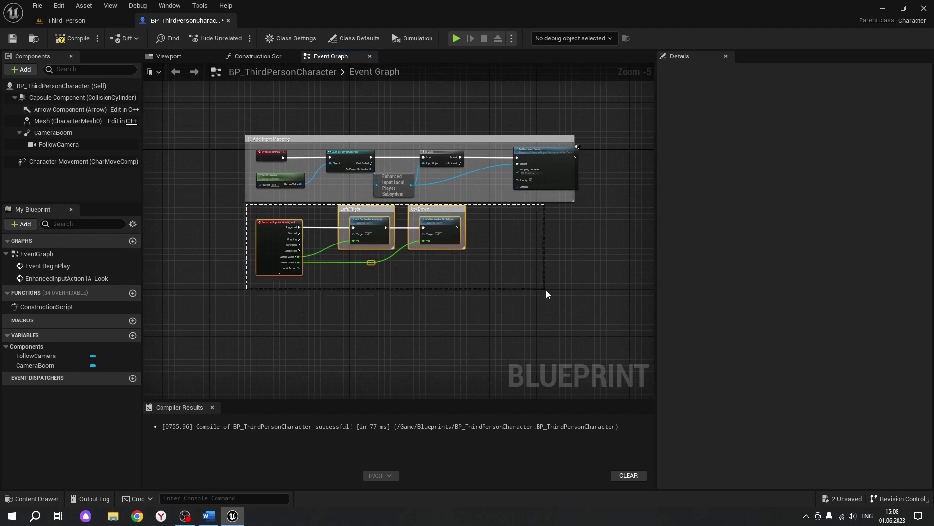
key("c")
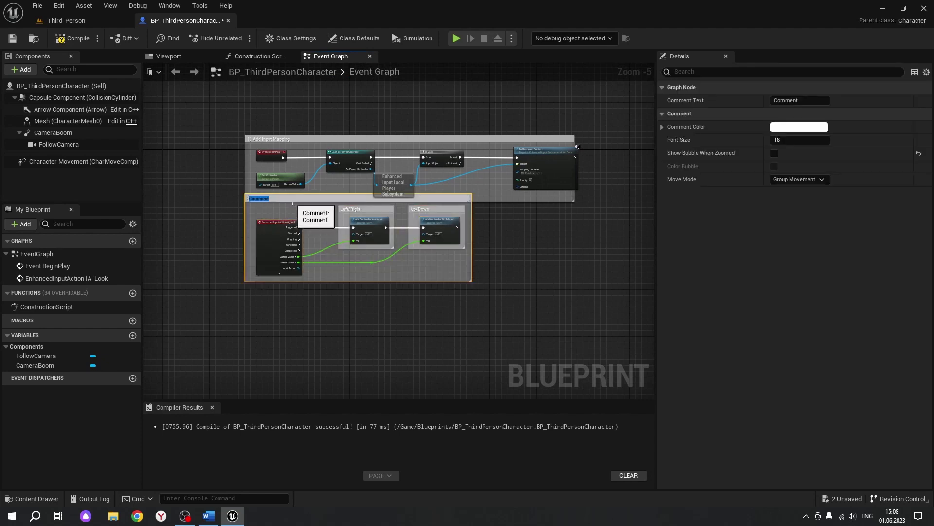
type("Cam")
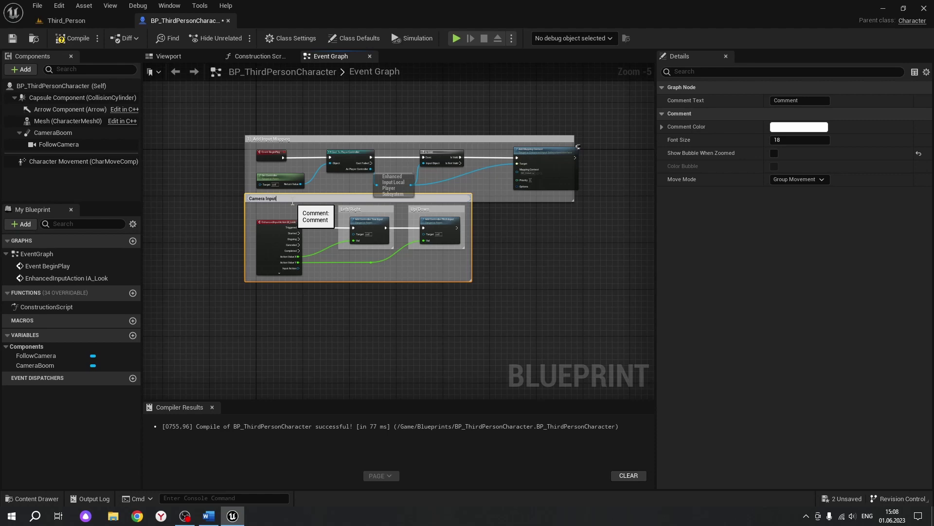
Commit the 'Camera Input' comment title and shift the comment box slightly down.
key("Return")
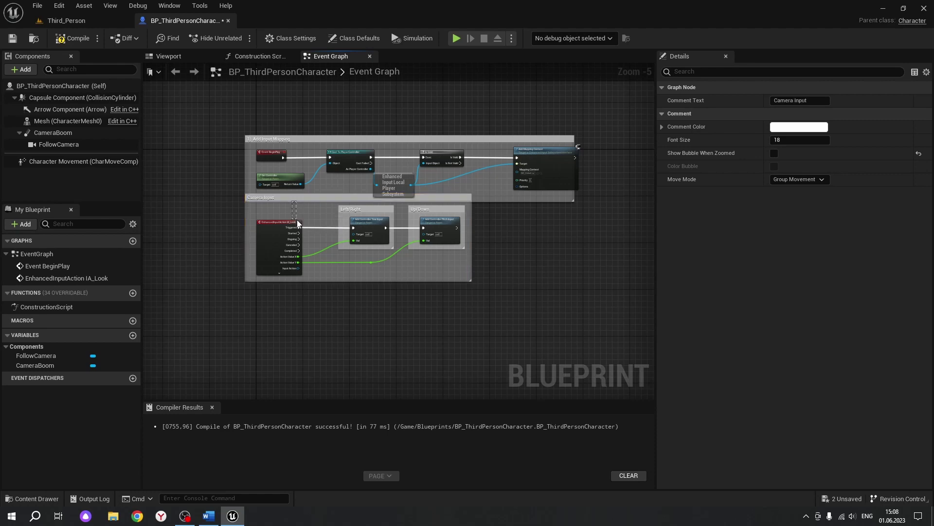
left_click_drag(294, 199, 295, 211)
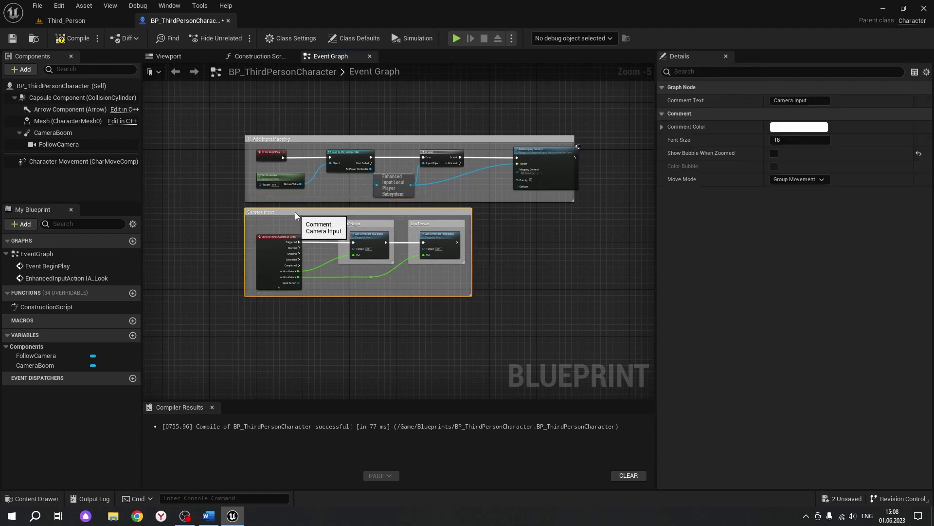
scroll(299, 220, "up", 3)
scroll(247, 177, "up", 1)
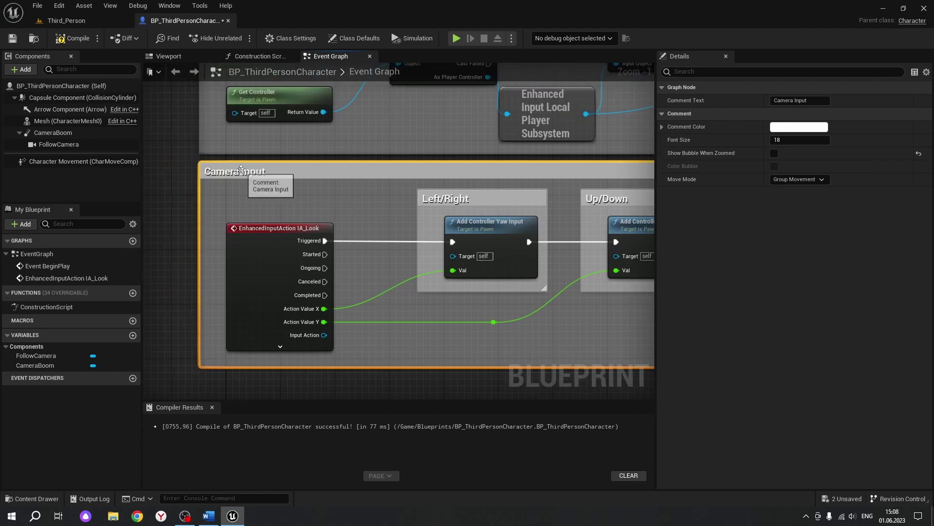
right_click_drag(360, 208, 219, 188)
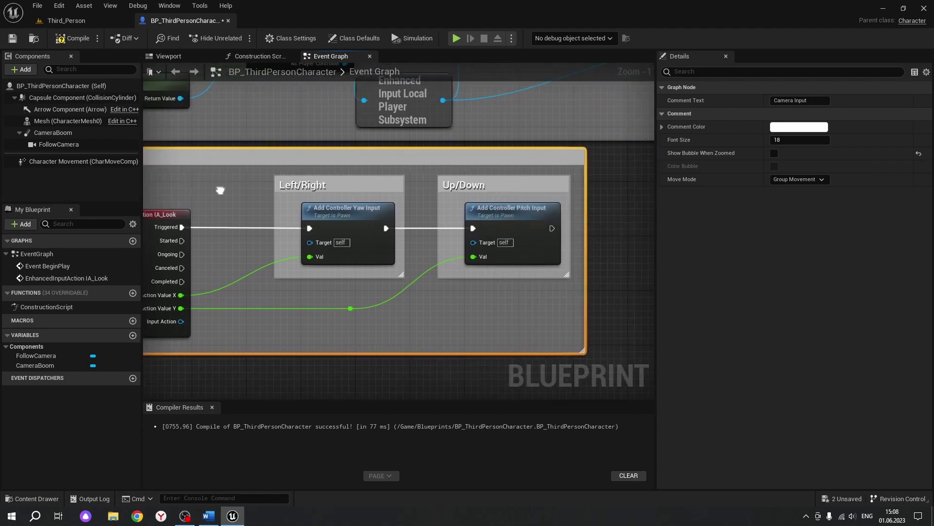
scroll(276, 306, "down", 3)
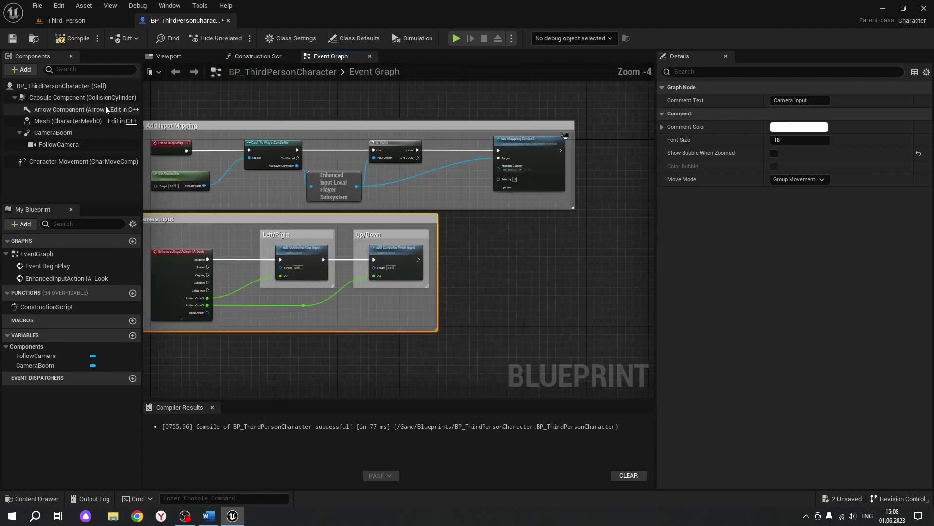
Compile and save the character blueprint.
left_click(74, 38)
left_click(12, 38)
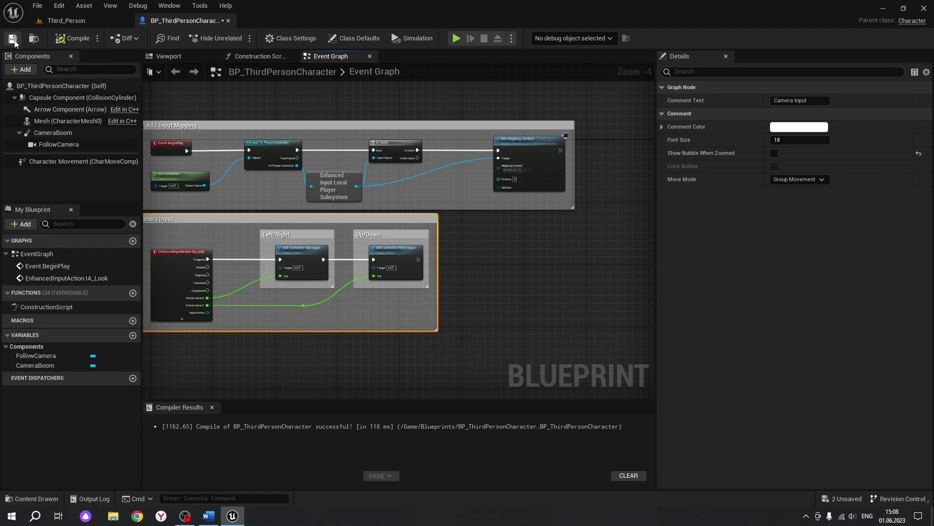
right_click_drag(522, 291, 558, 269)
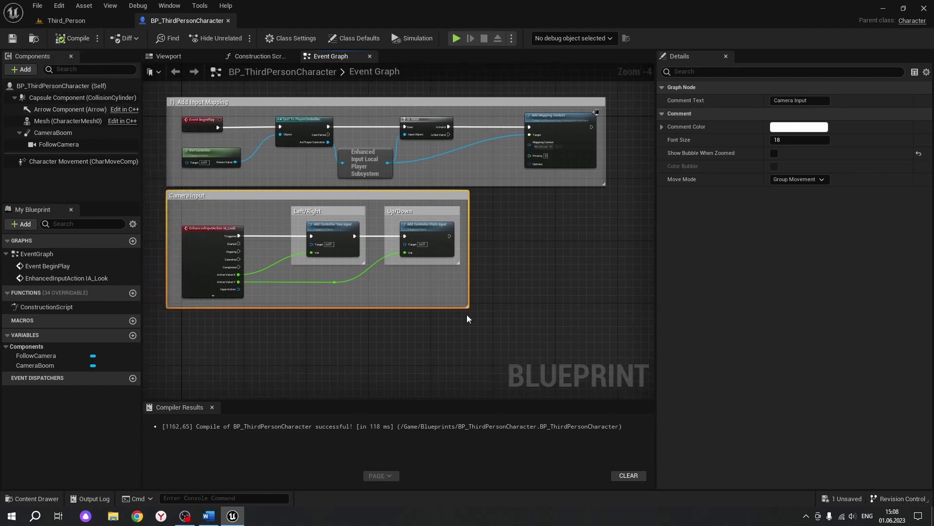
Add an IA_Move input event node to the event graph.
scroll(270, 364, "up", 5)
left_click(265, 214)
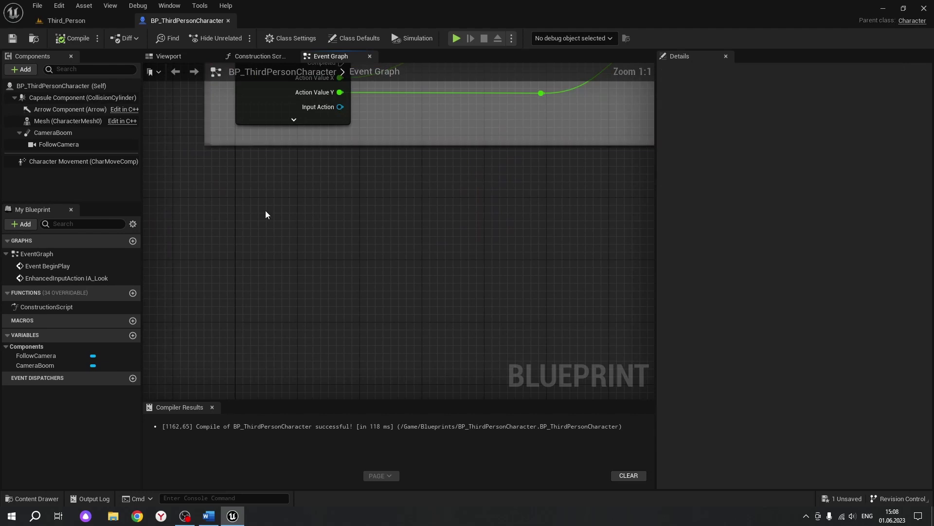
right_click(261, 200)
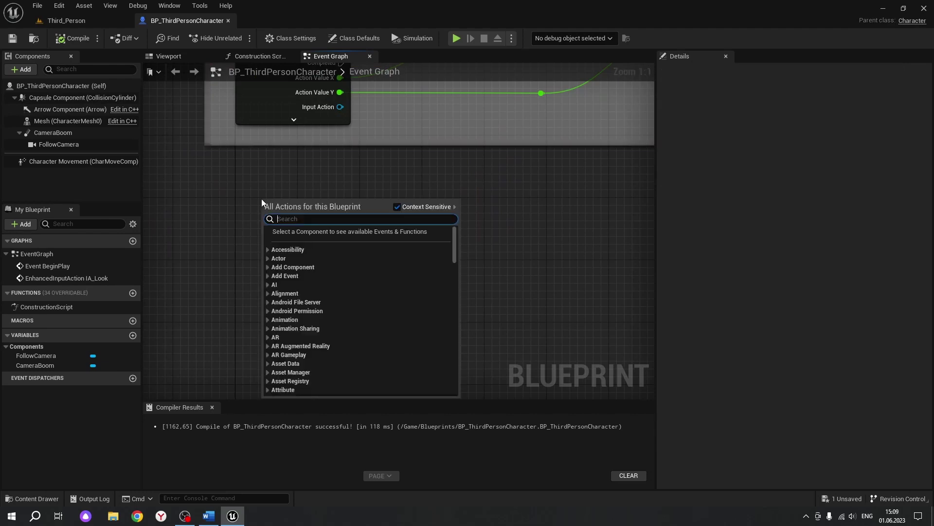
type("Ia_")
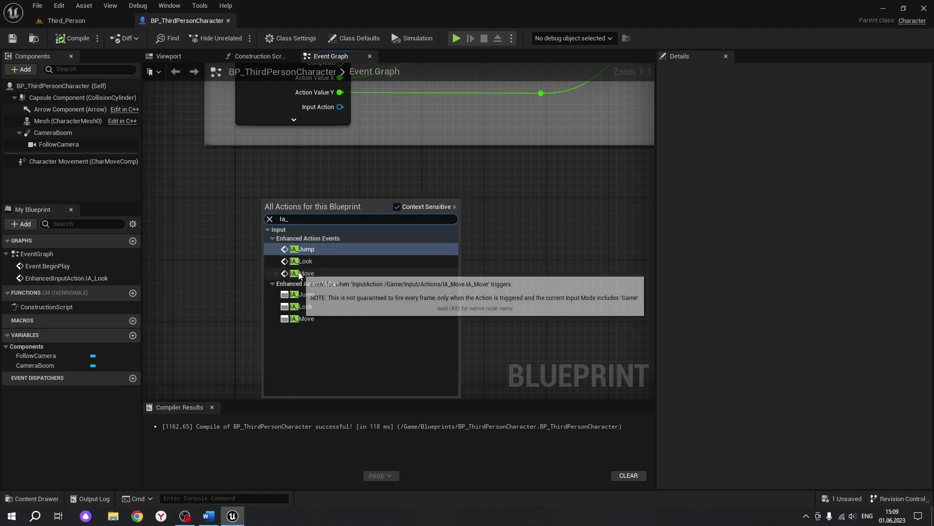
left_click(319, 275)
left_click_drag(315, 210, 292, 206)
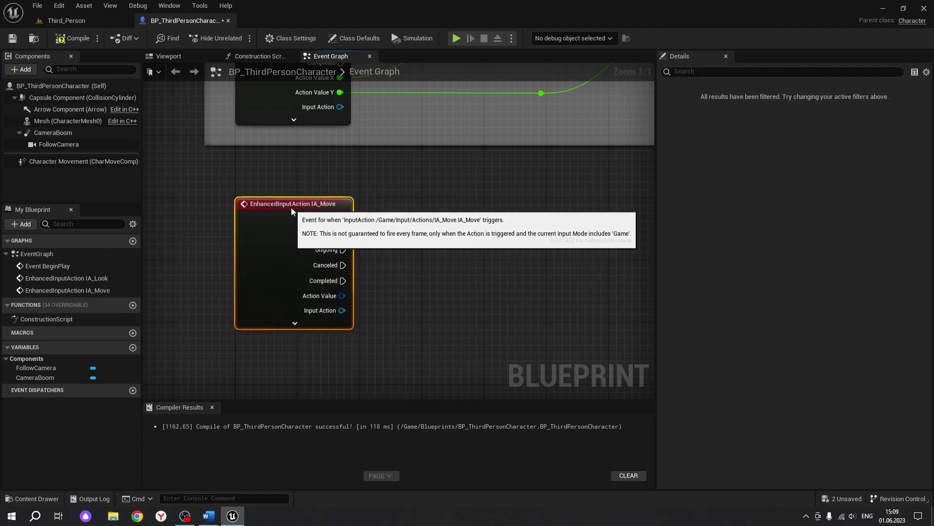
right_click_drag(448, 271, 321, 267)
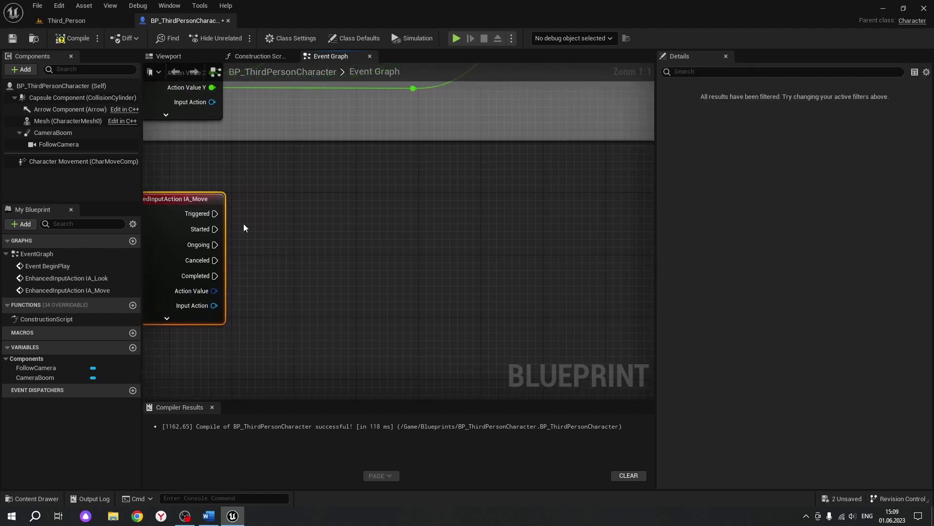
Add an Add Movement Input node wired from IA_Move's Triggered output.
left_click_drag(214, 214, 588, 211)
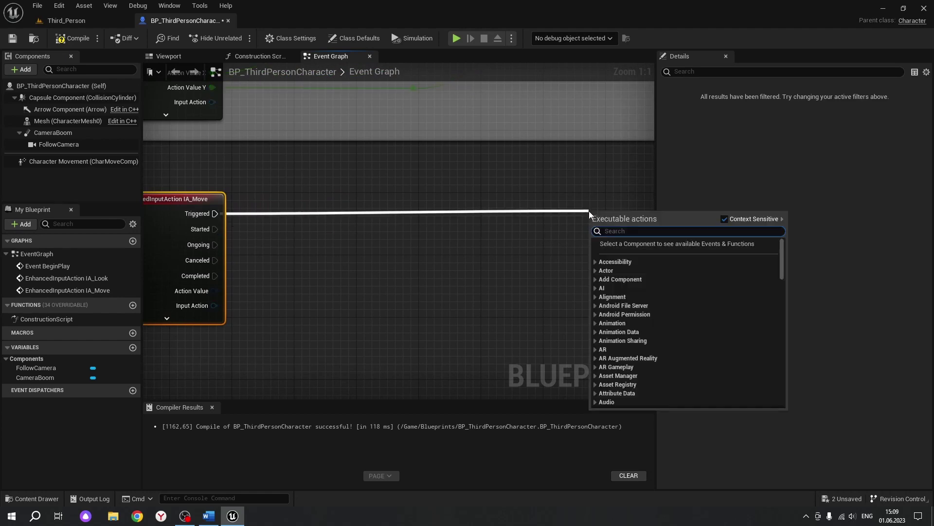
type("add")
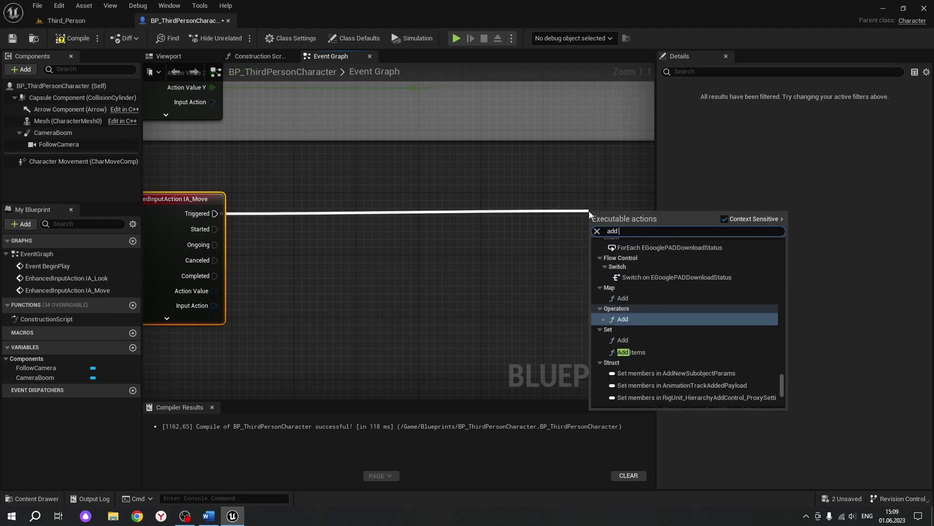
type(" move")
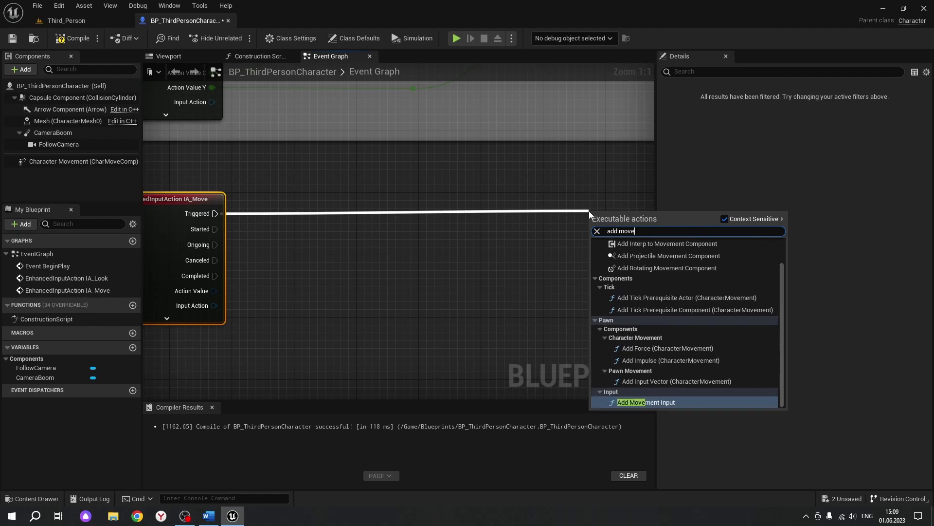
type("ment")
left_click(649, 404)
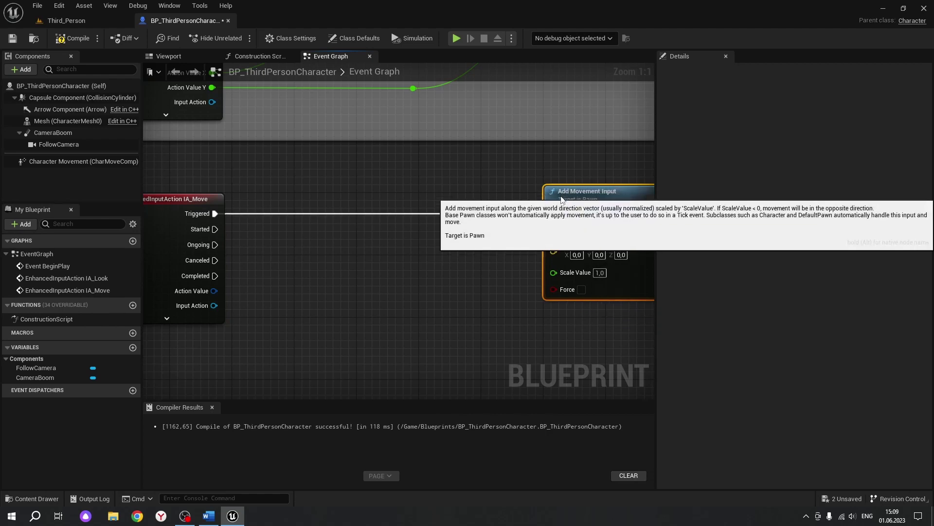
left_click_drag(576, 196, 461, 207)
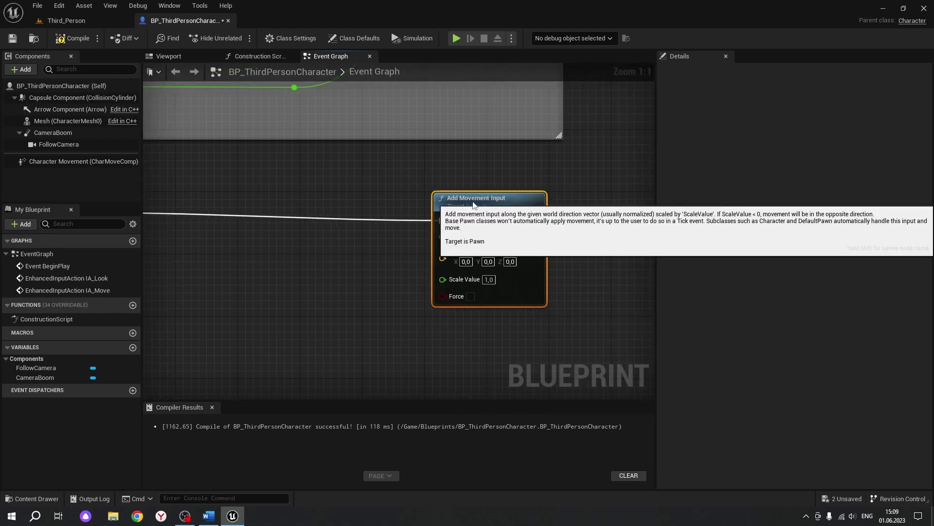
right_click_drag(357, 292, 579, 276)
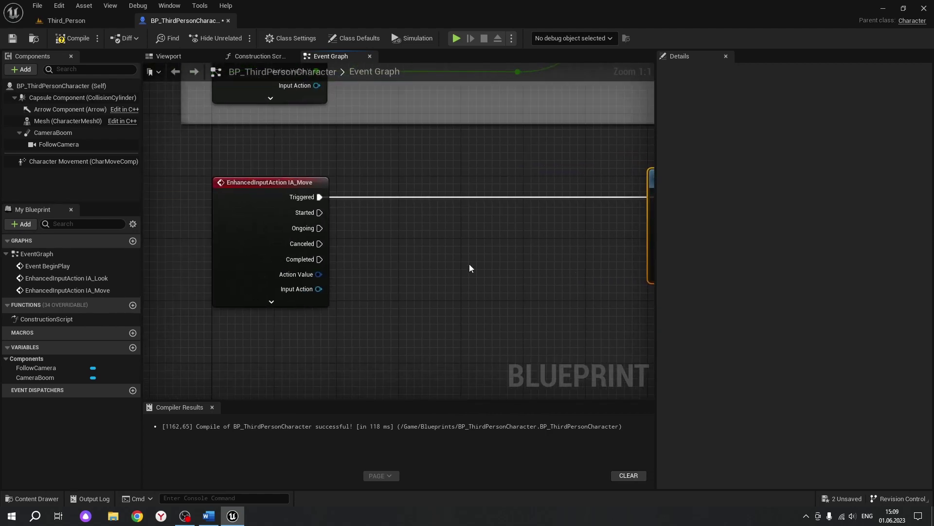
right_click_drag(482, 267, 373, 271)
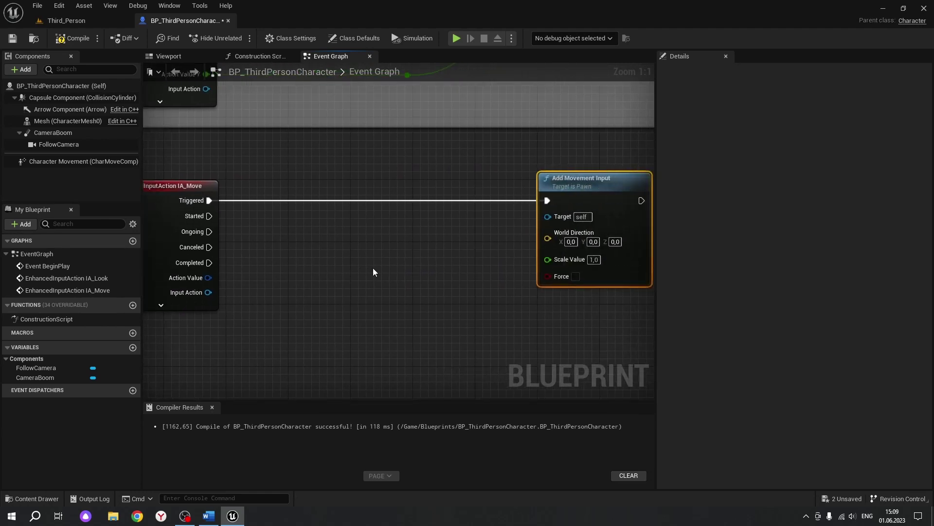
Add a Get Control Rotation node and split its Return Value into Roll, Pitch and Yaw.
right_click(250, 232)
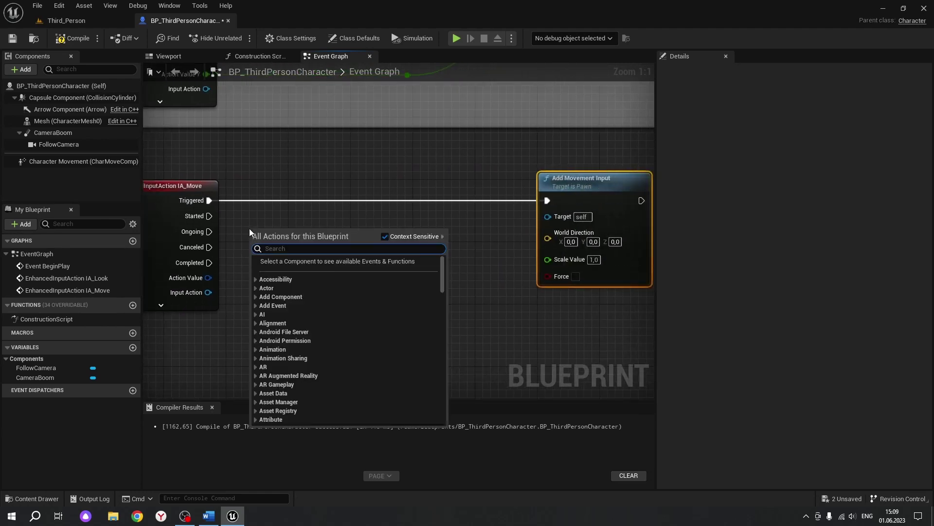
type("Get c")
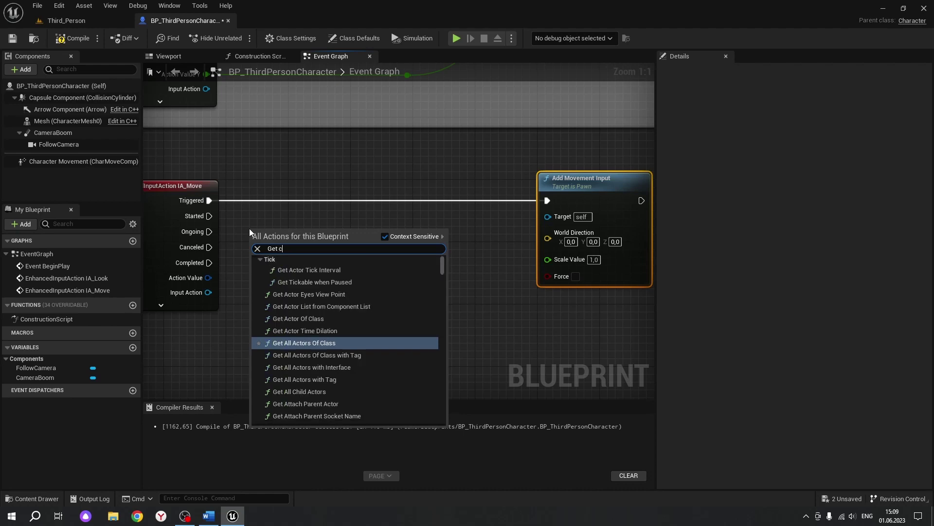
type("ontrol")
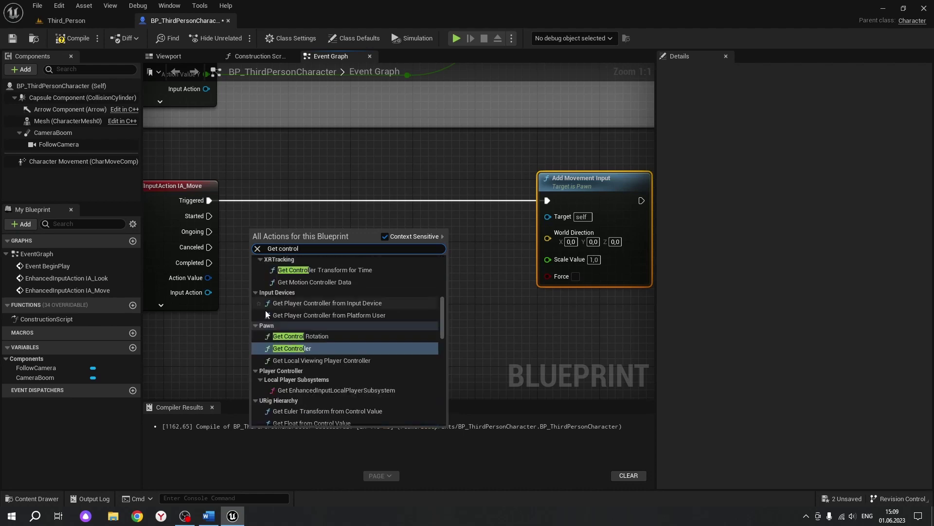
key("Escape")
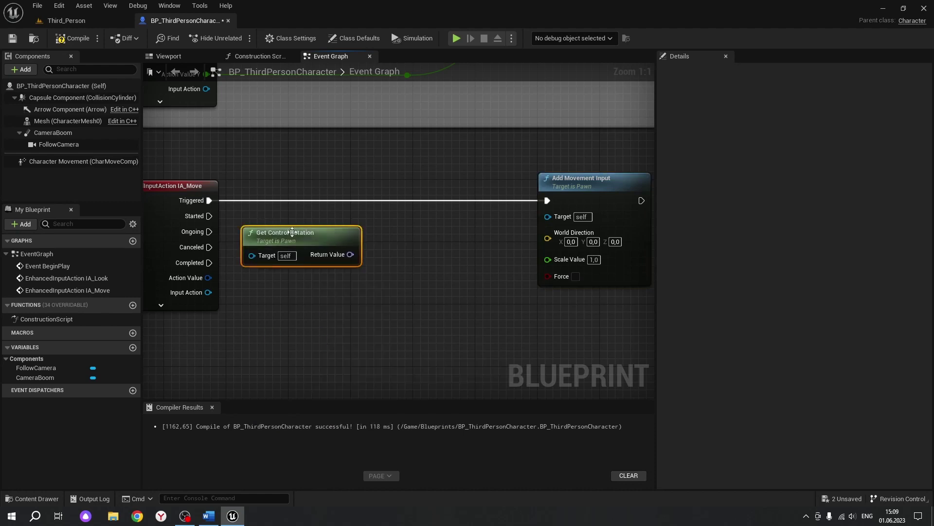
left_click(344, 297)
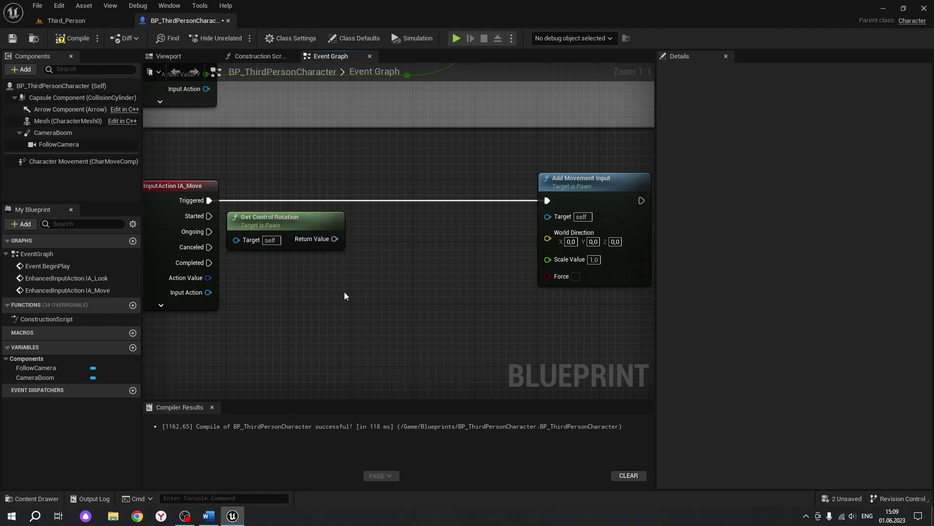
right_click(335, 239)
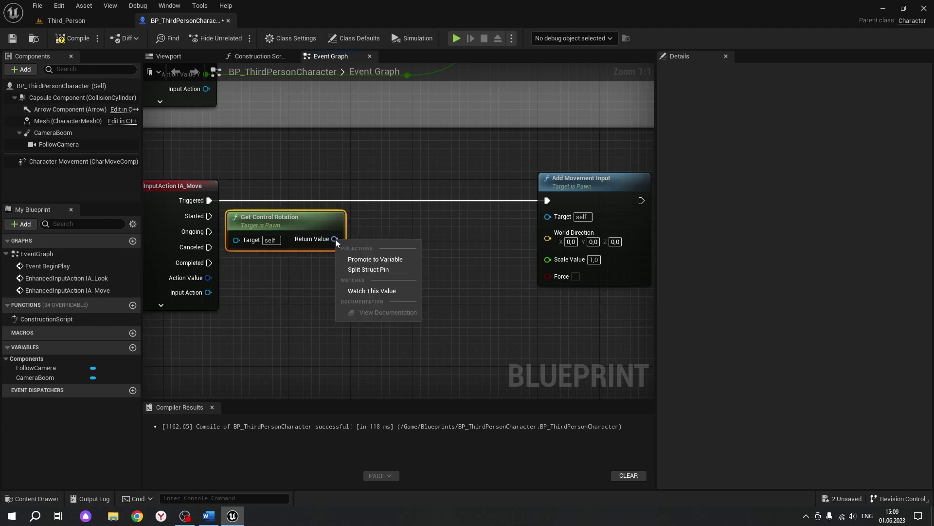
left_click(364, 270)
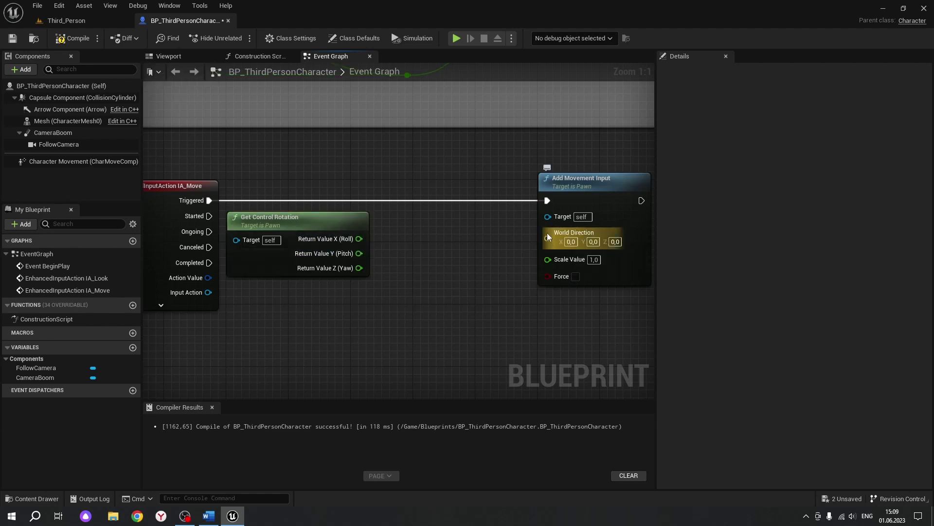
Feed Add Movement Input's World Direction from a new Get Right Vector node.
left_click_drag(547, 238, 422, 265)
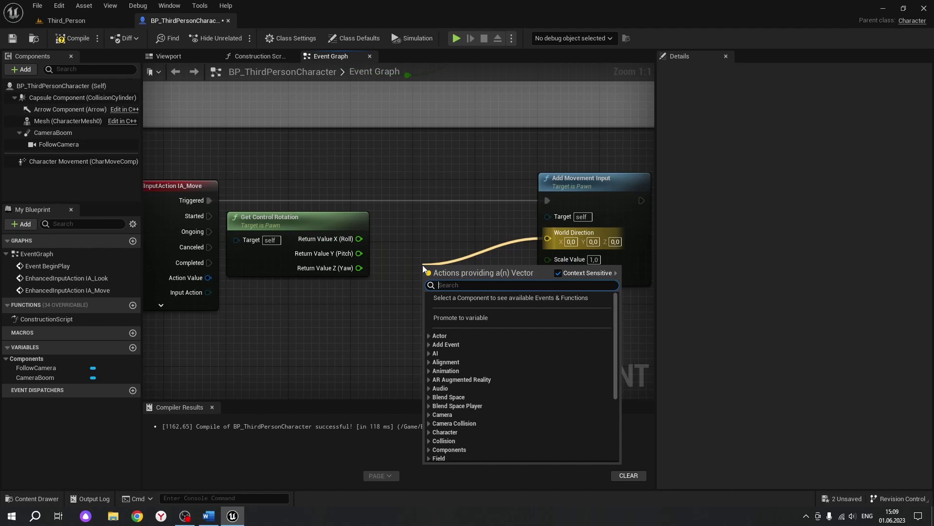
type("get r")
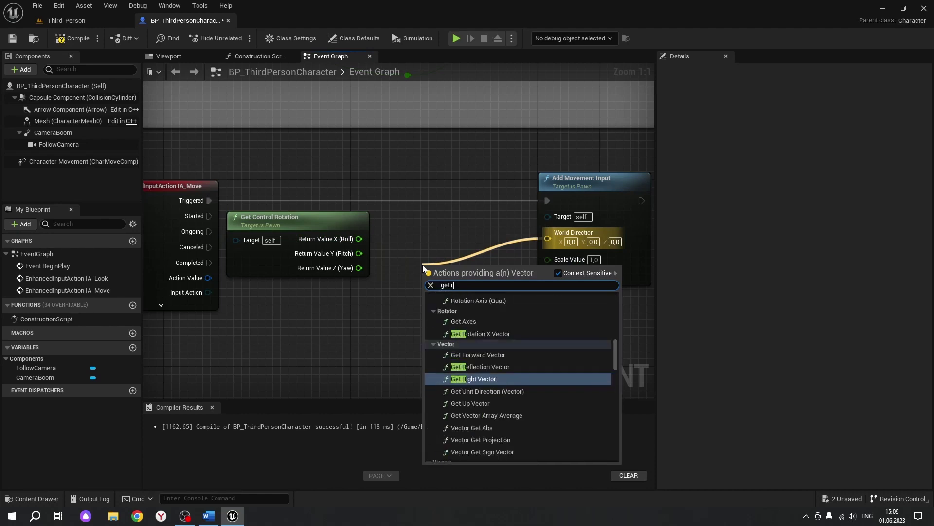
type("ight")
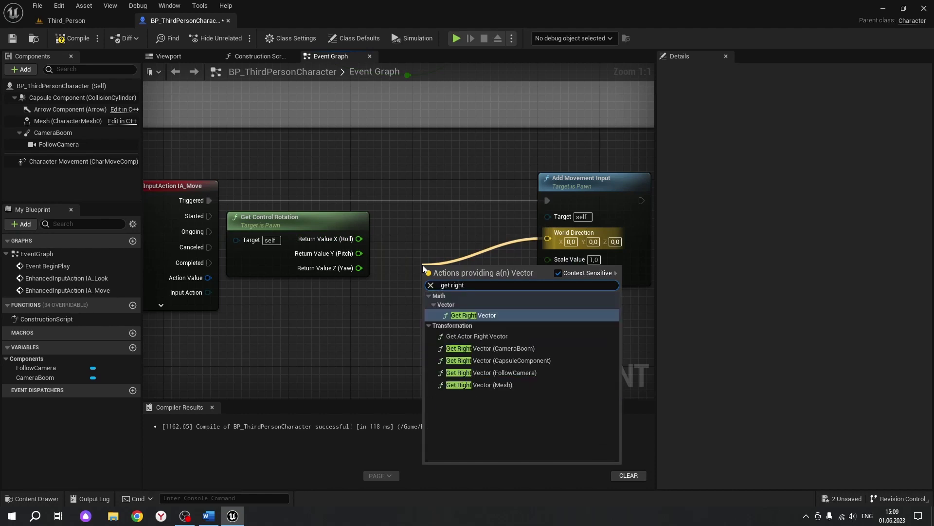
left_click(495, 316)
Split Get Right Vector's In Rot and wire control rotation Roll and Yaw into it.
left_click_drag(425, 277, 363, 307)
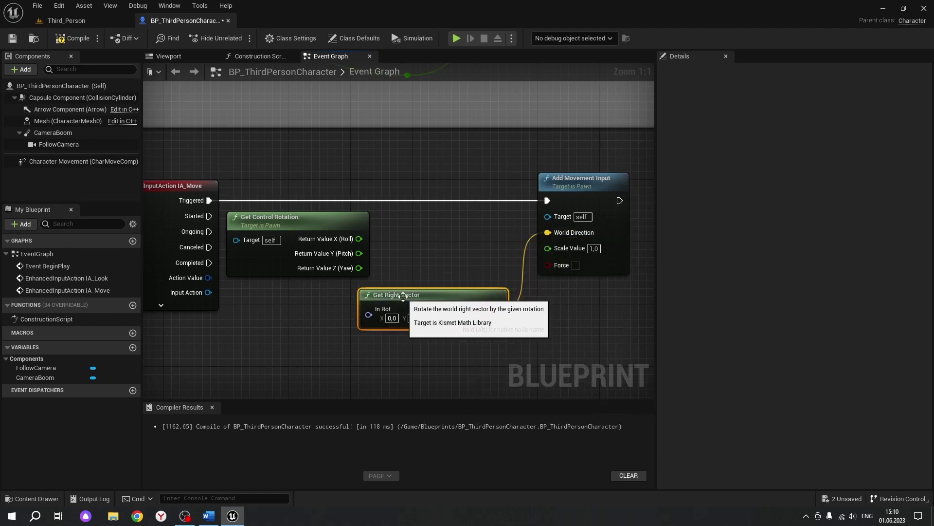
right_click(366, 313)
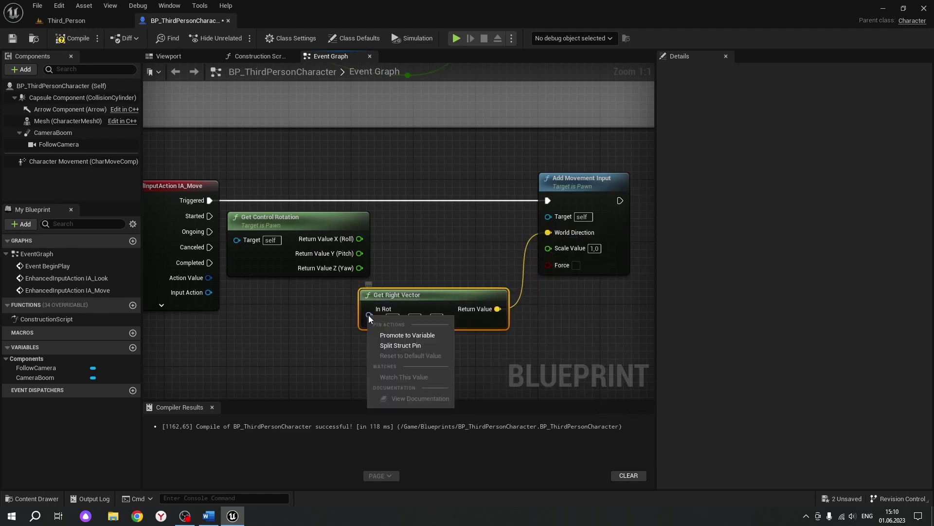
left_click(397, 347)
left_click_drag(402, 294, 425, 223)
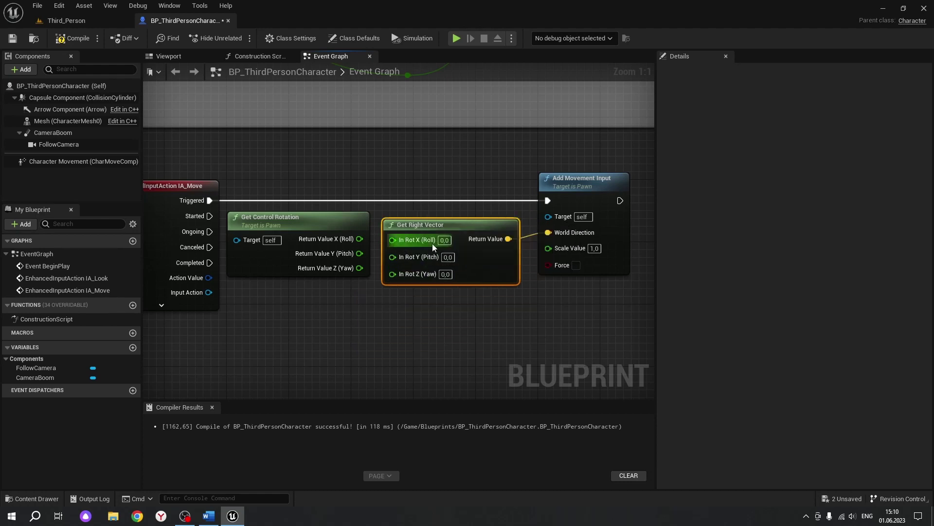
left_click(432, 339)
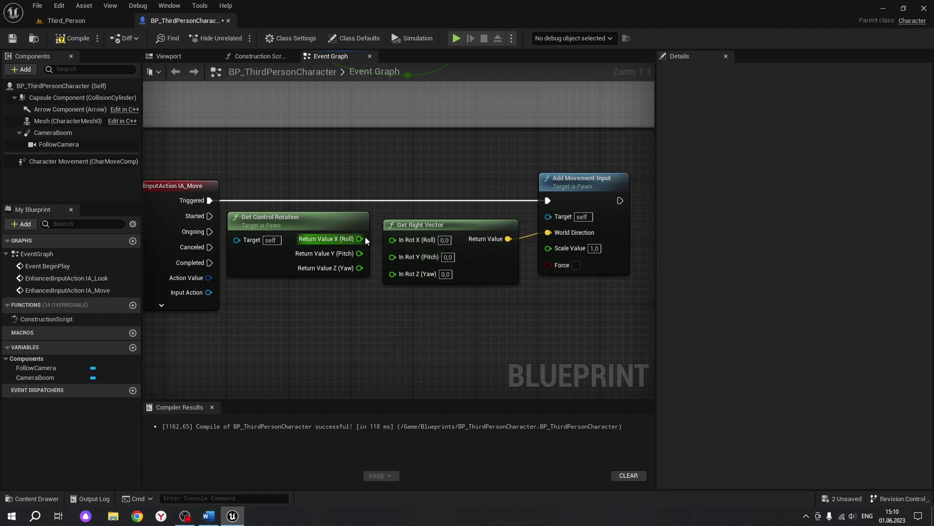
left_click_drag(359, 239, 392, 239)
left_click_drag(359, 268, 392, 271)
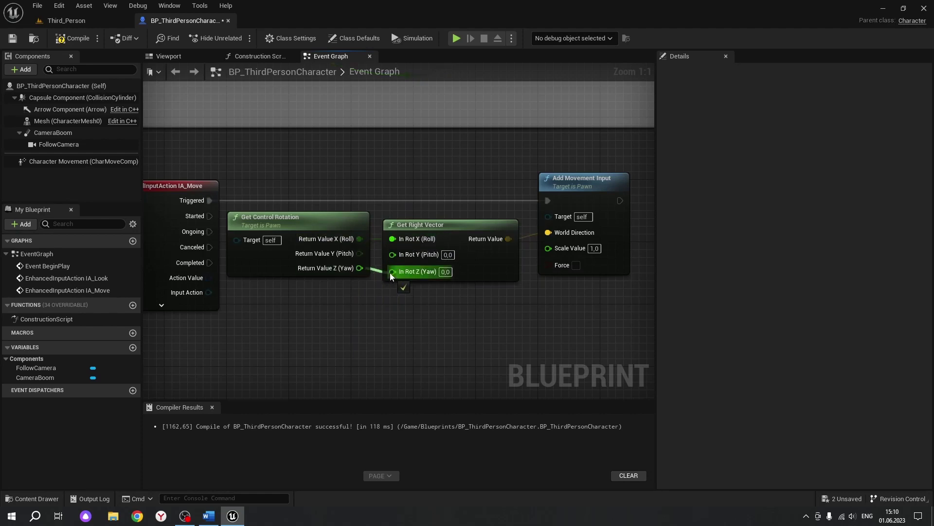
left_click(421, 227)
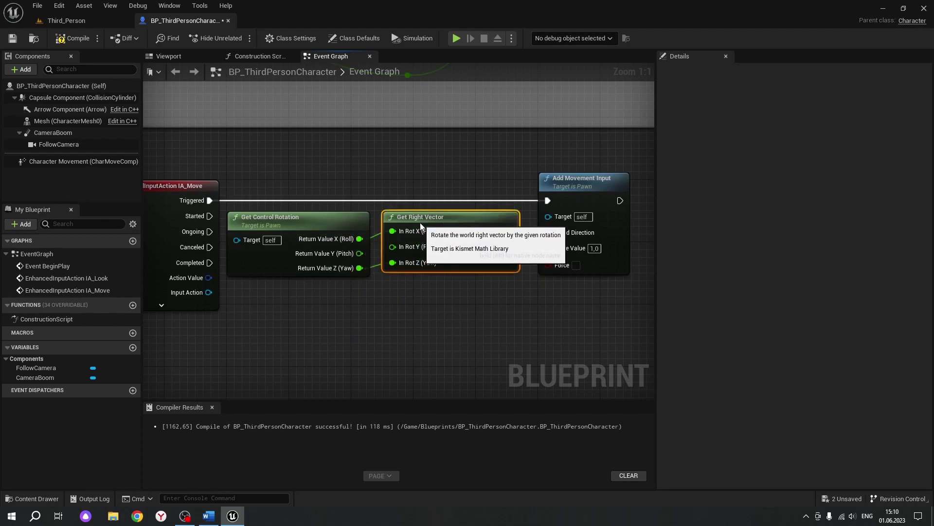
left_click(426, 343)
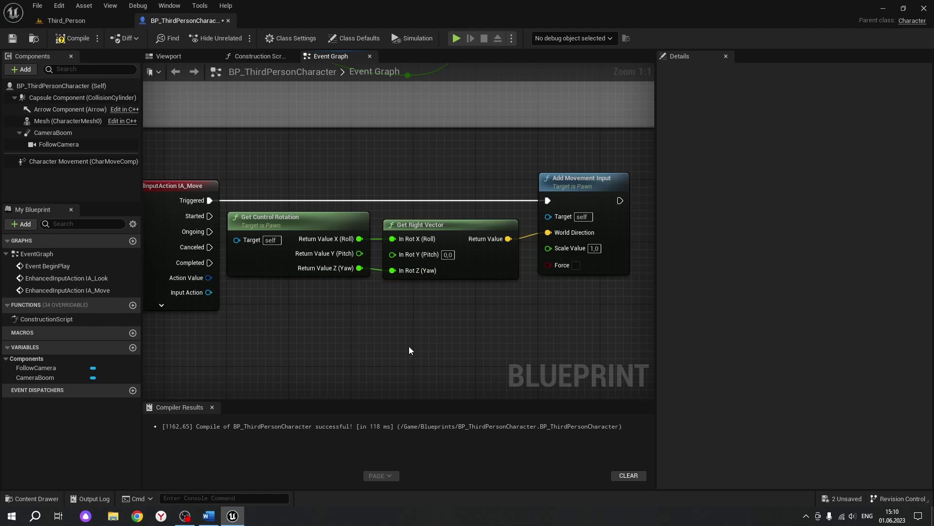
Split IA_Move's Action Value and route X through two reroute points into Scale Value.
right_click(208, 278)
left_click(235, 308)
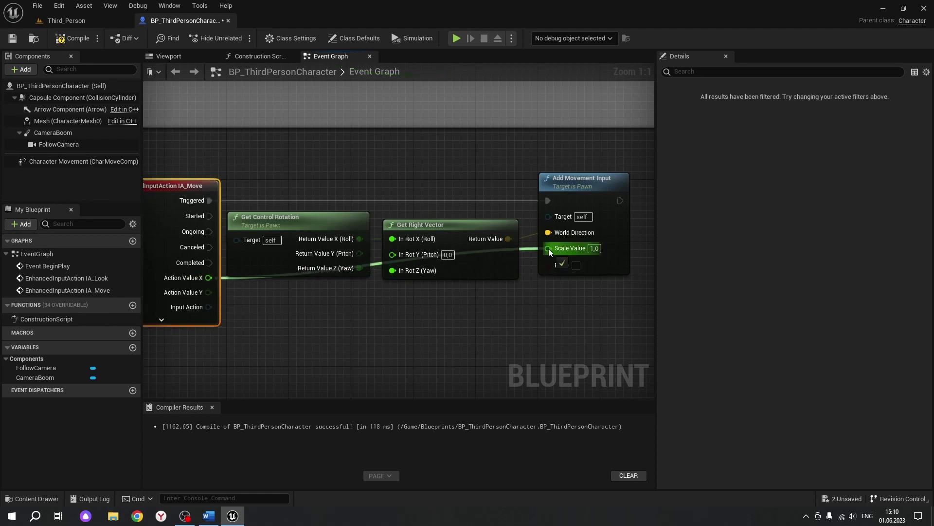
mouse_move(209, 278)
left_mouse_down()
mouse_move(548, 248)
mouse_move(509, 319)
left_mouse_up()
left_click(526, 247)
double_click(525, 247)
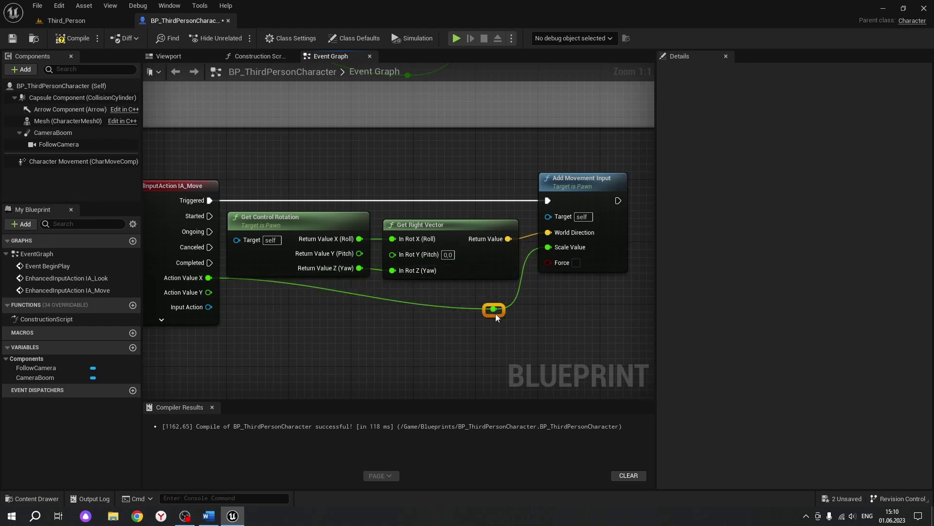
double_click(294, 281)
left_click_drag(294, 280, 293, 311)
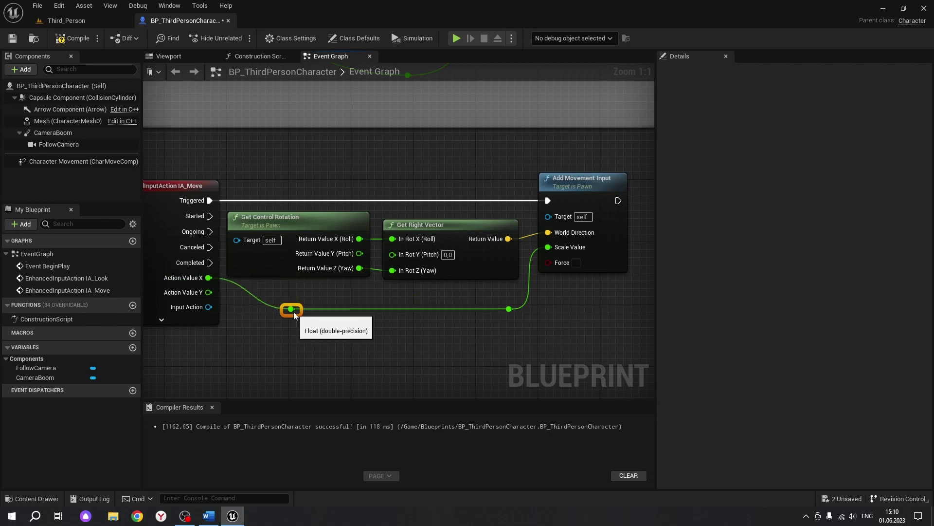
scroll(397, 336, "down", 3)
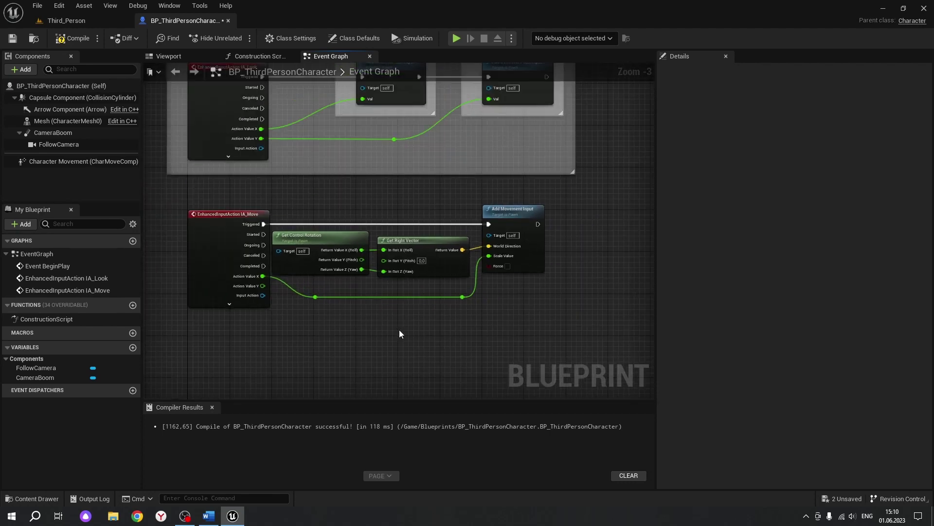
Shift the IA_Move sideways-movement nodes right and enclose them in a 'Left/Right' comment box.
right_click_drag(399, 328, 357, 323)
left_click_drag(531, 185, 264, 288)
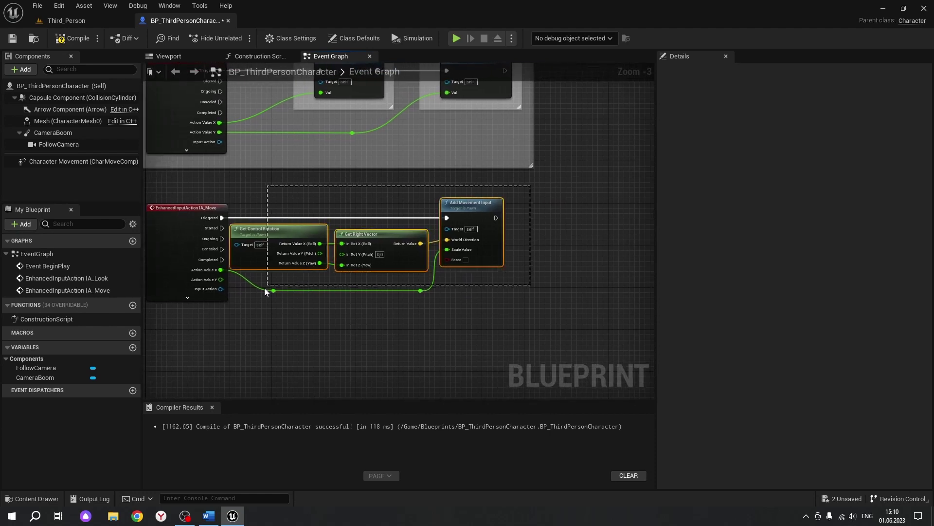
left_click_drag(277, 232, 320, 233)
left_click(273, 192)
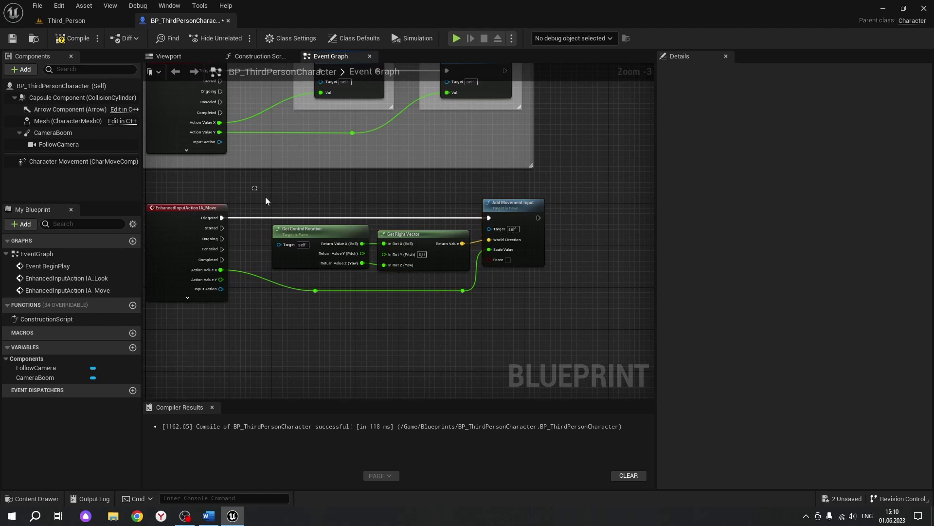
left_click_drag(254, 188, 564, 321)
key("c")
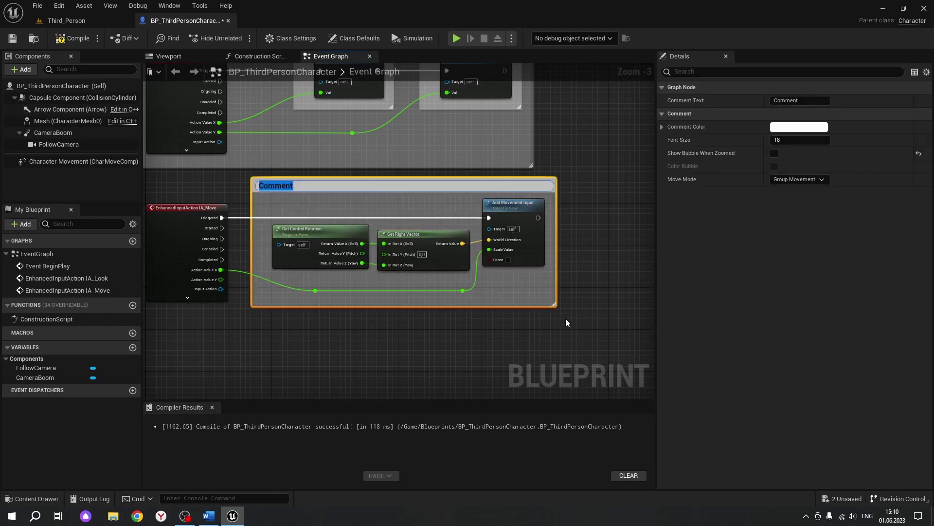
type("Left/Right")
key("Return")
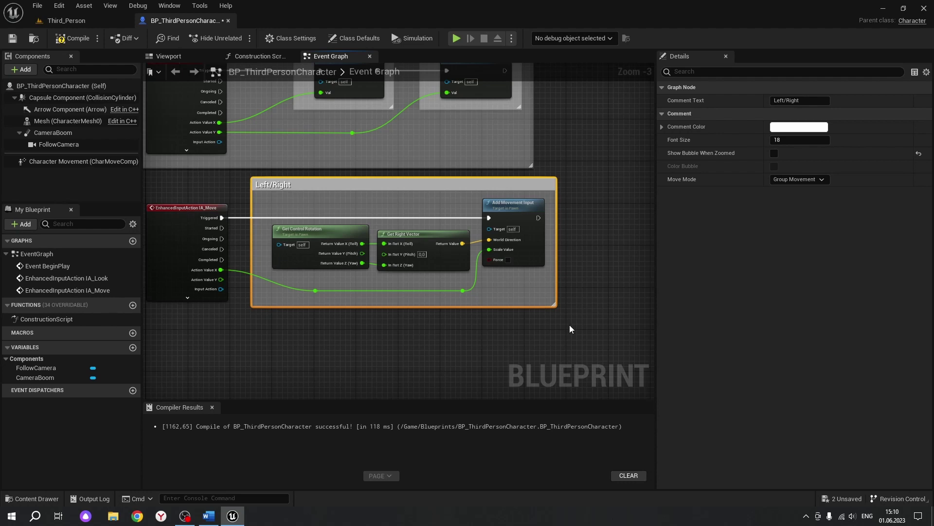
right_click_drag(570, 329, 248, 321)
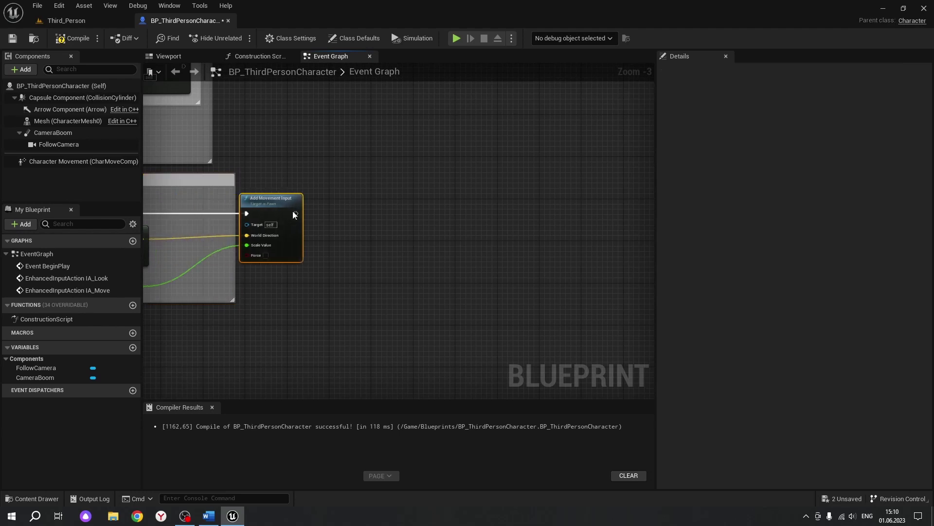
Chain a second Add Movement Input node from the first one's execution output.
left_click_drag(216, 214, 202, 210)
key("ctrl+z")
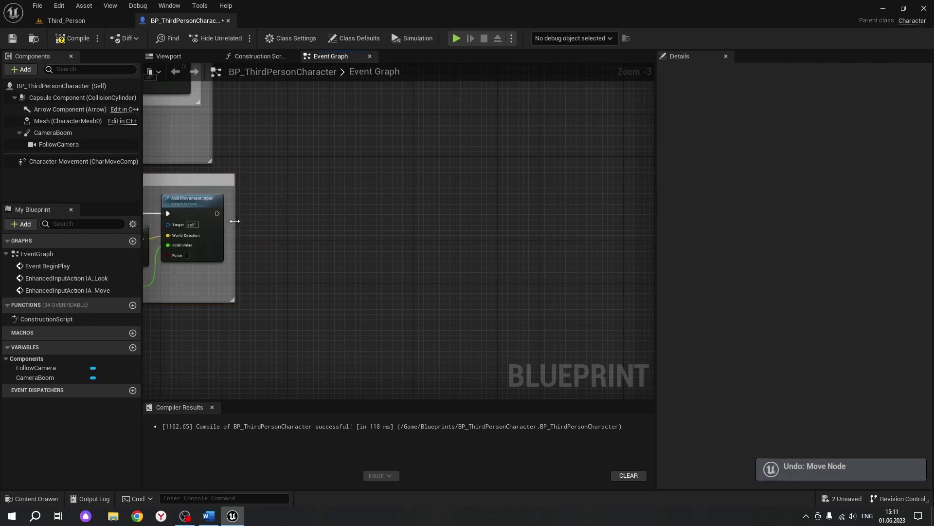
left_click_drag(217, 213, 320, 208)
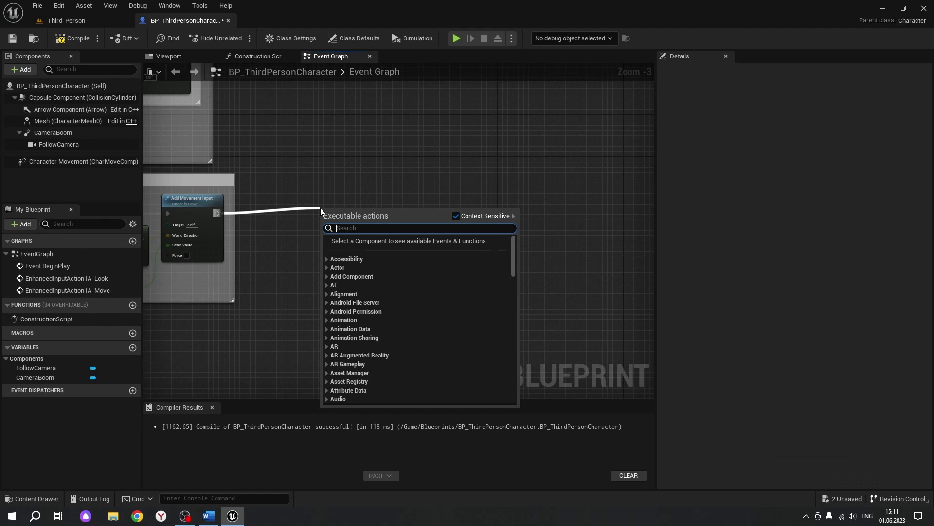
type("add mov")
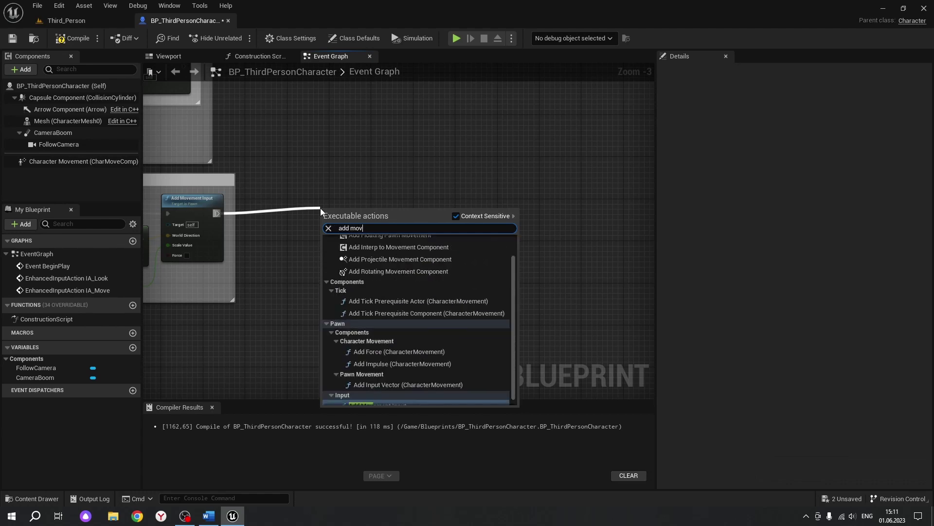
type("eme")
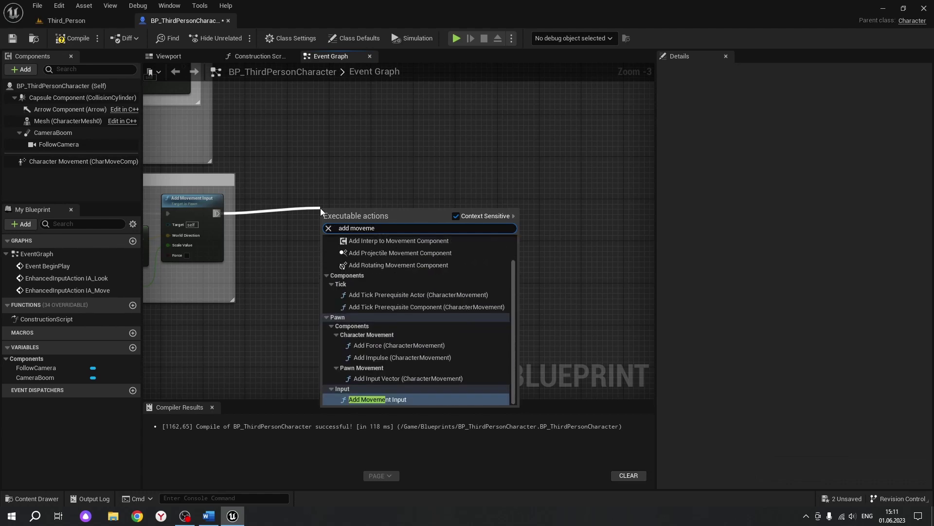
type("nt")
left_click(392, 398)
left_click_drag(354, 210, 495, 201)
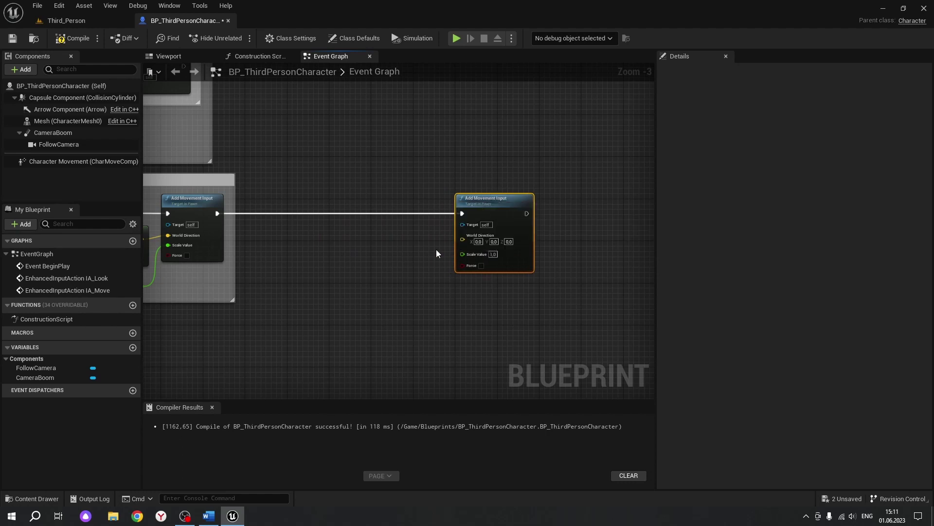
Place a new Get Control Rotation node beside the second Add Movement Input.
right_click(261, 249)
type("get")
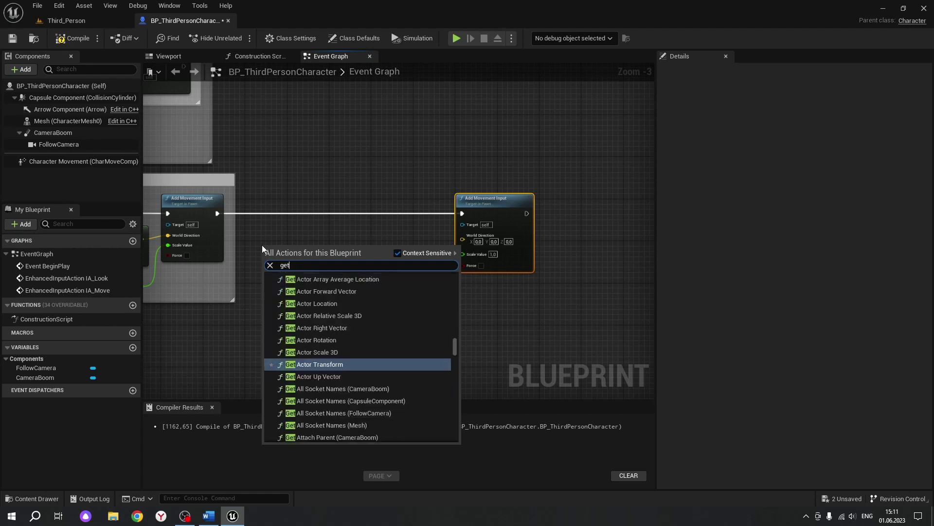
type(" c")
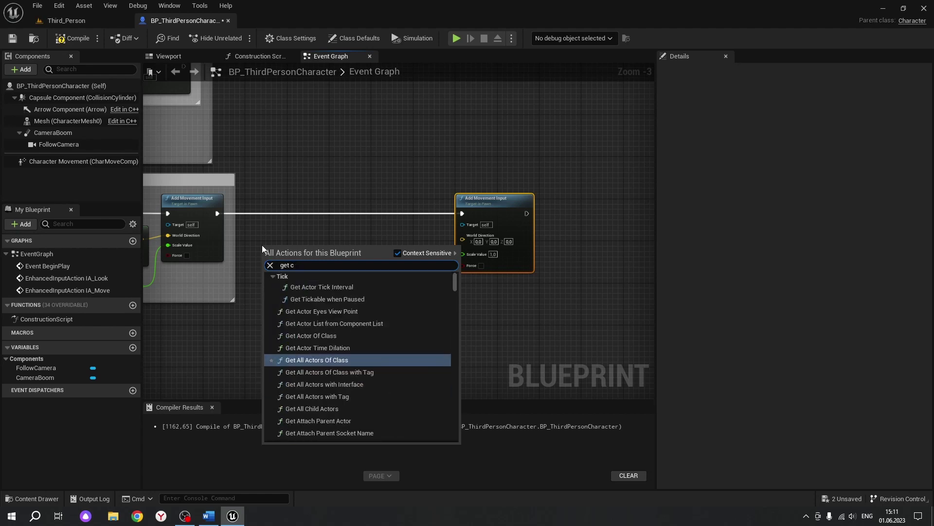
type("ontrol")
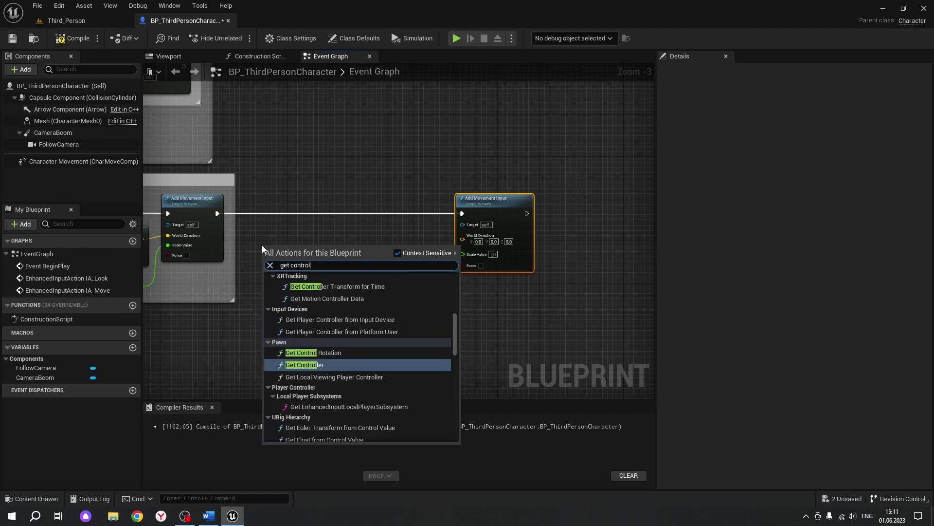
left_click(332, 353)
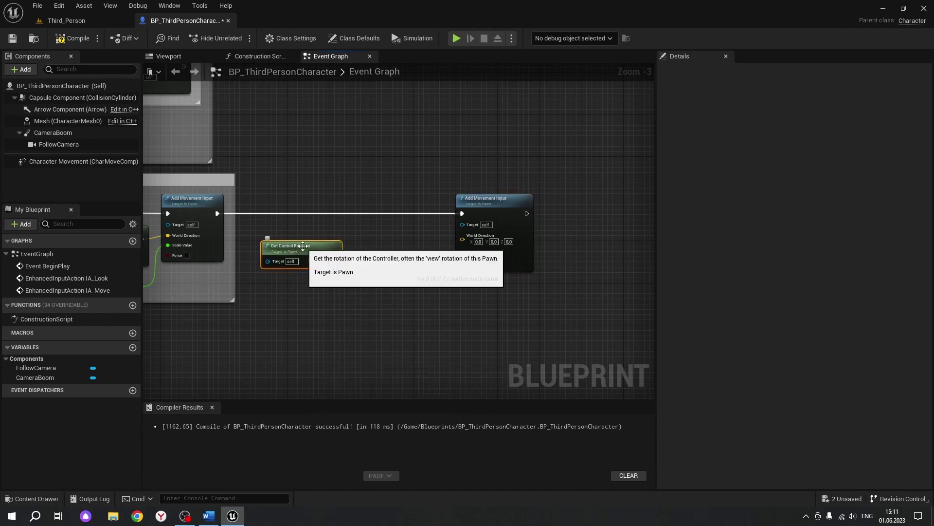
left_click_drag(303, 247, 292, 242)
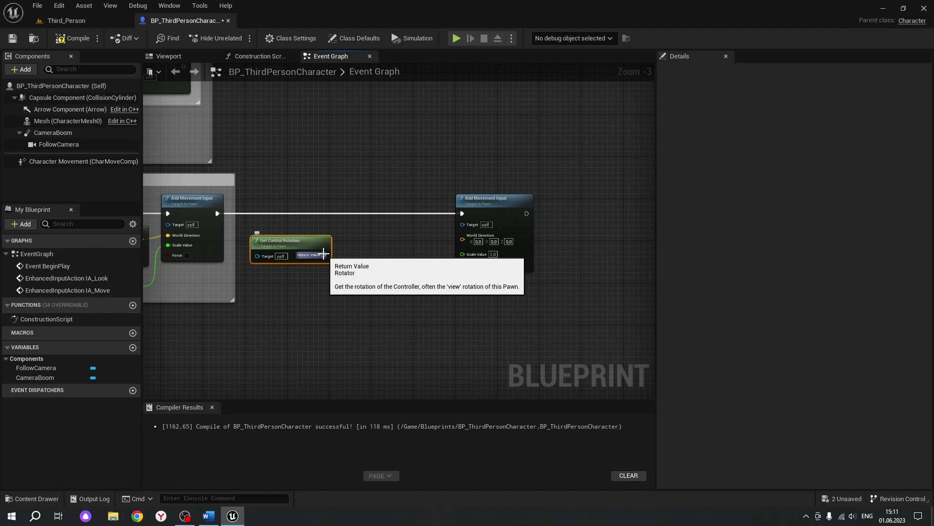
scroll(325, 257, "up", 3)
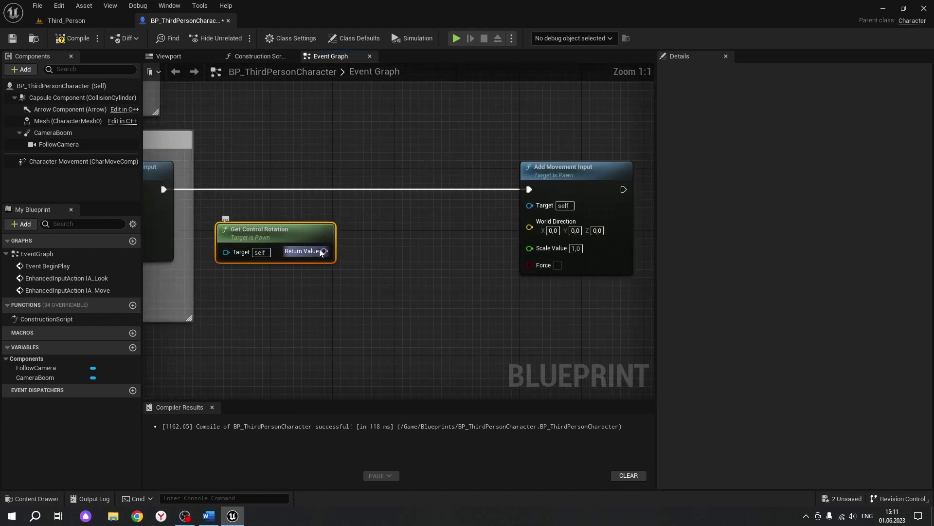
Split the new Get Control Rotation's Return Value into Roll, Pitch and Yaw.
right_click(324, 252)
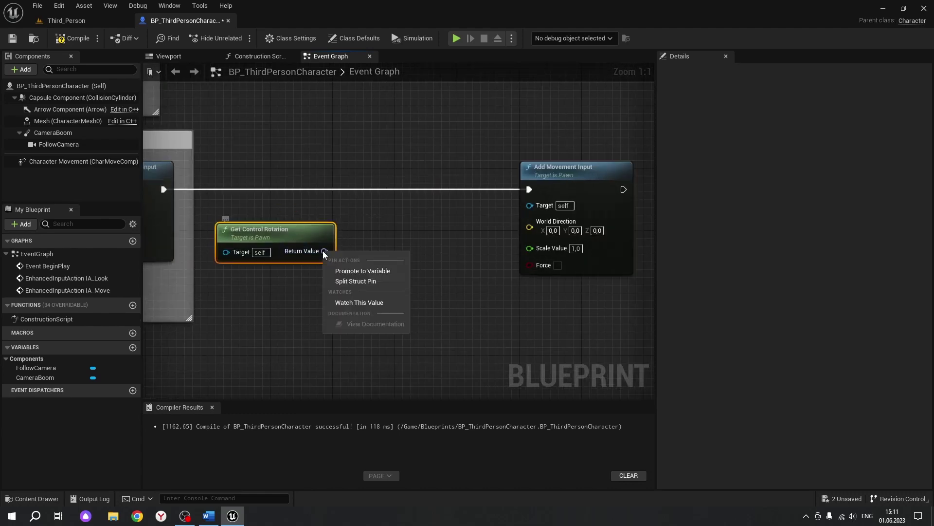
left_click(356, 282)
left_click_drag(288, 240, 280, 226)
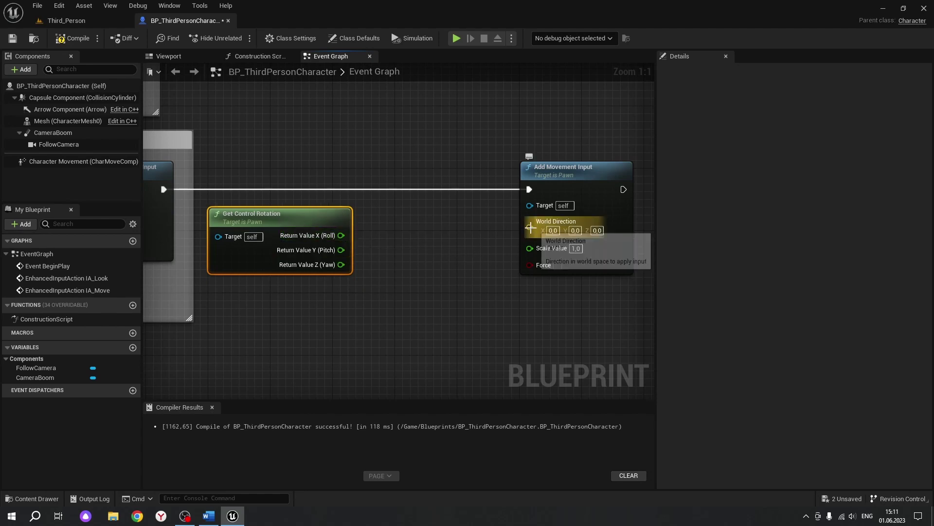
Feed the second Add Movement Input's World Direction from a Get Forward Vector node.
left_click_drag(530, 226, 469, 255)
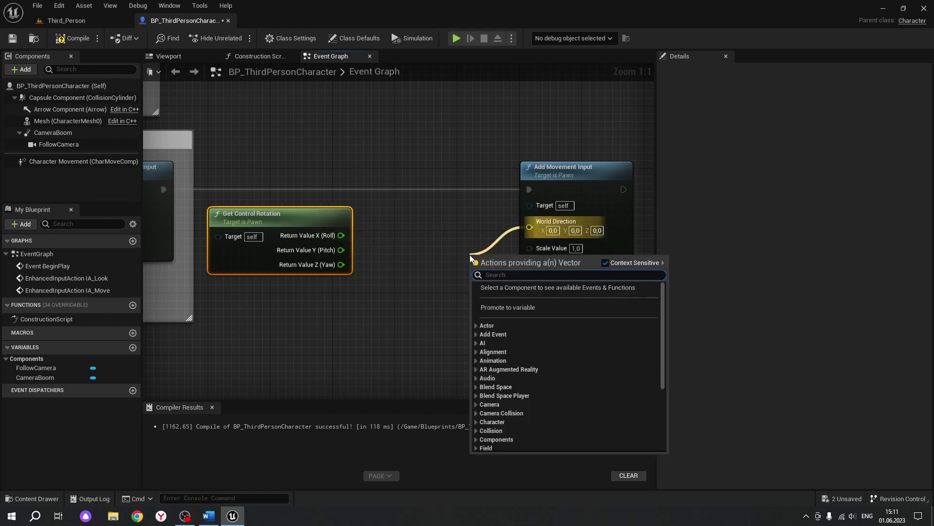
type("get")
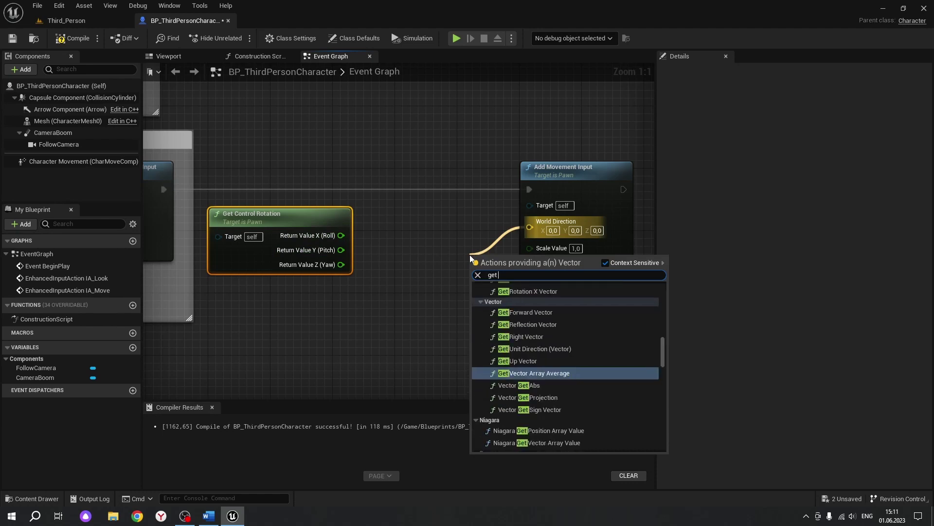
type(" for")
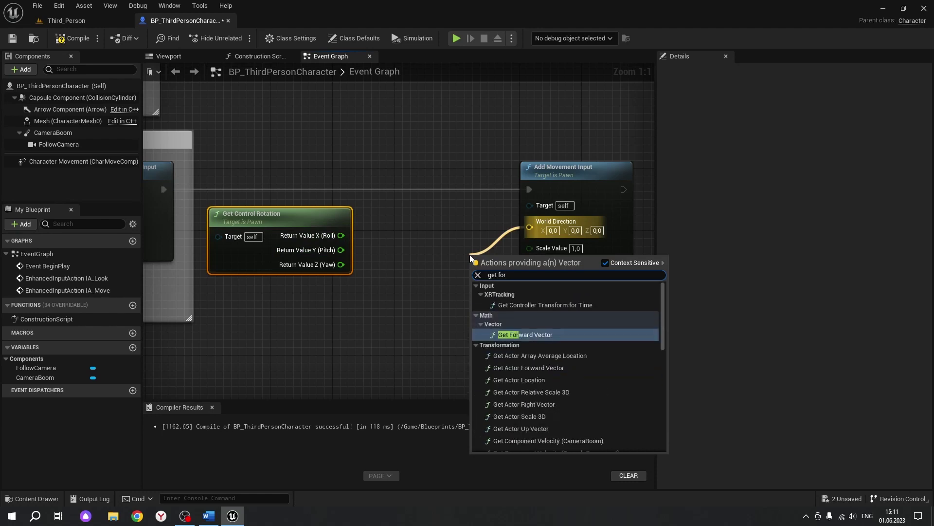
type("war")
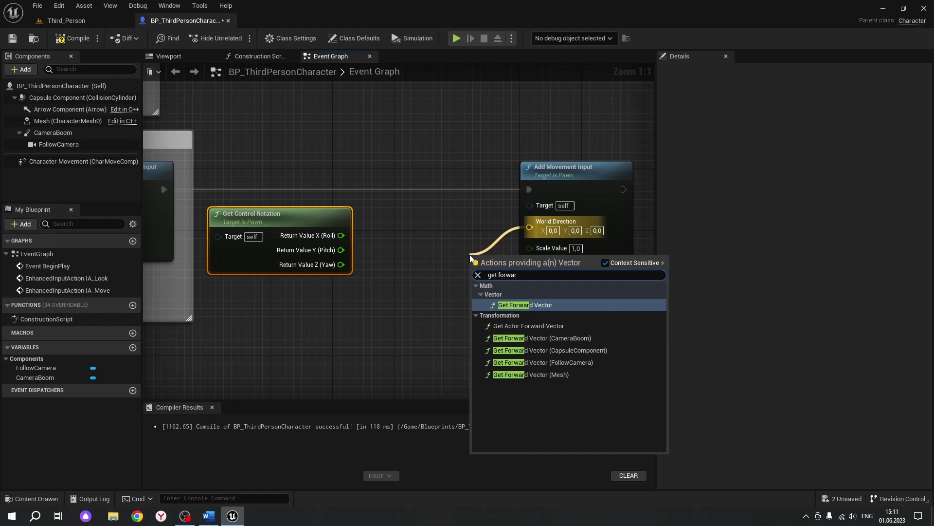
left_click(565, 305)
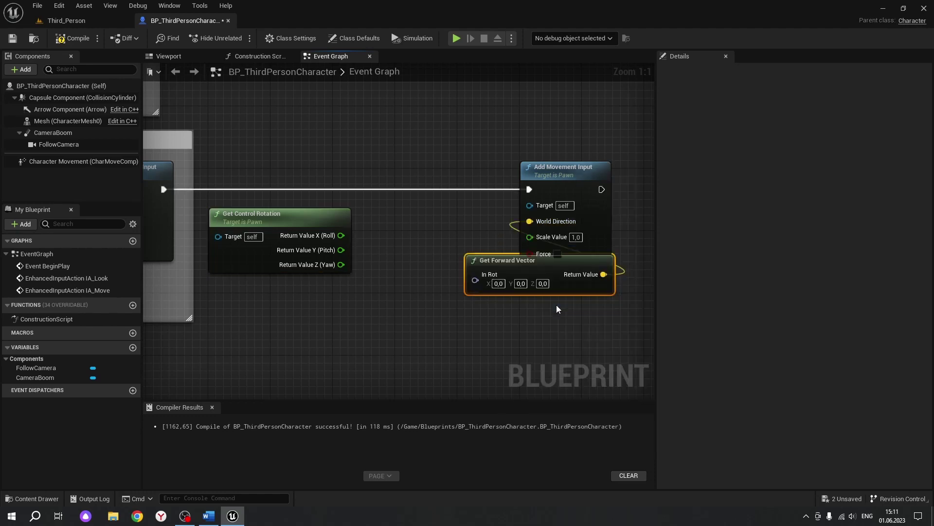
left_click_drag(552, 263, 394, 302)
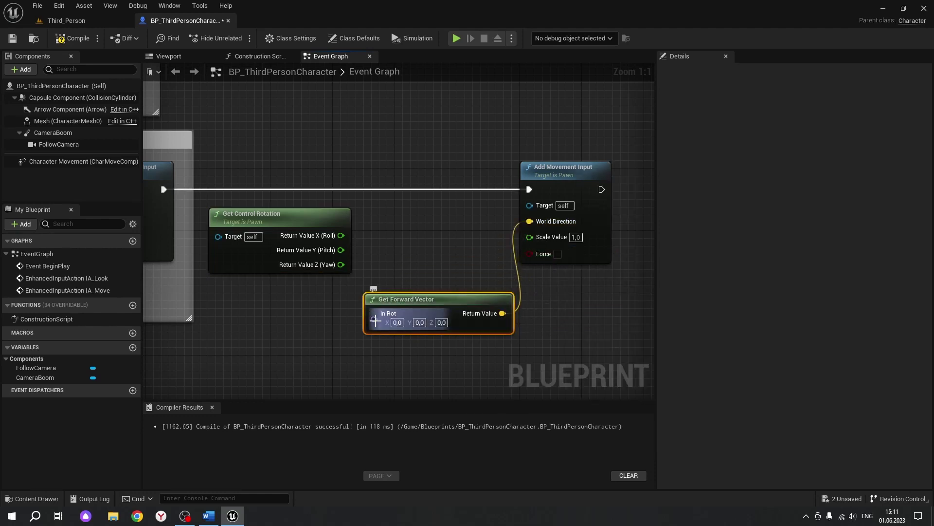
Split Get Forward Vector's In Rot and wire the control rotation Yaw into it.
right_click(374, 318)
left_click(411, 350)
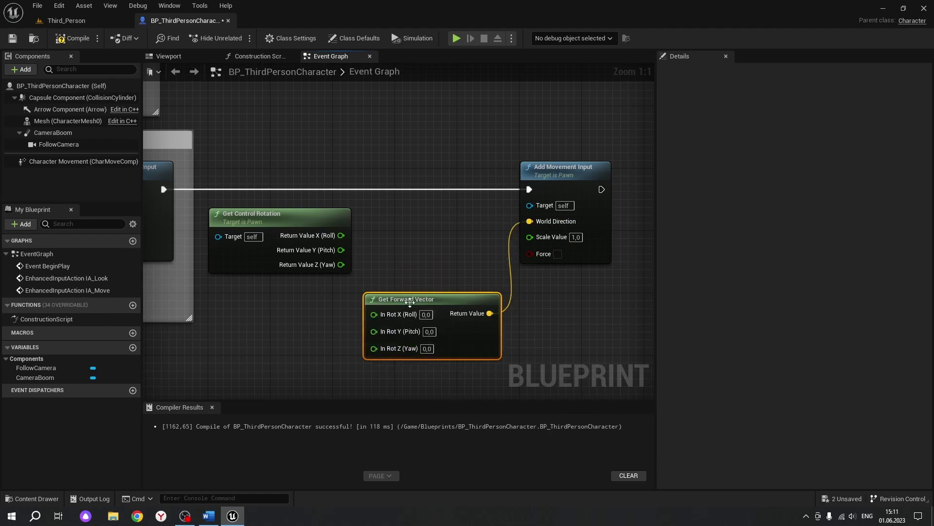
left_click_drag(411, 302, 418, 216)
key("ctrl+z")
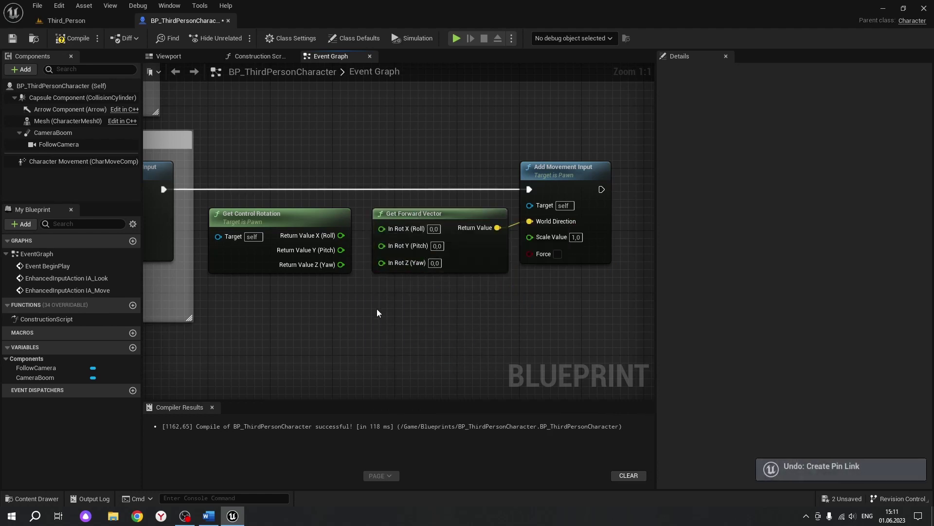
left_click_drag(341, 264, 382, 262)
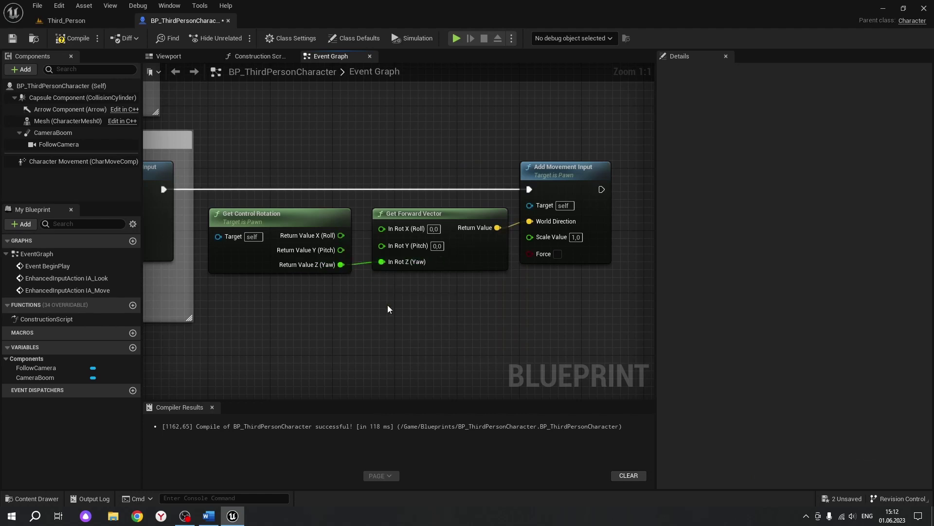
right_click_drag(387, 304, 448, 305)
Connect IA_Move's Action Value Y to the forward Add Movement Input's Scale Value.
scroll(347, 337, "down", 3)
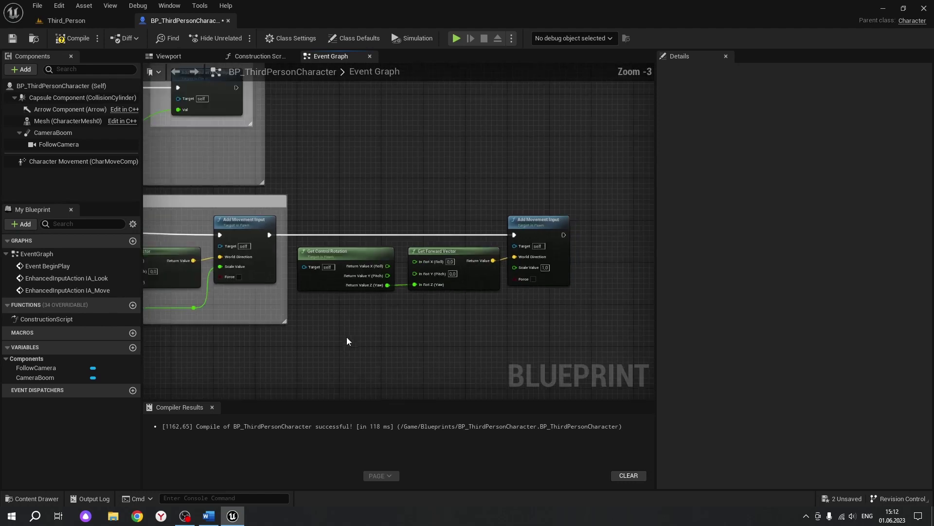
right_click_drag(346, 337, 495, 323)
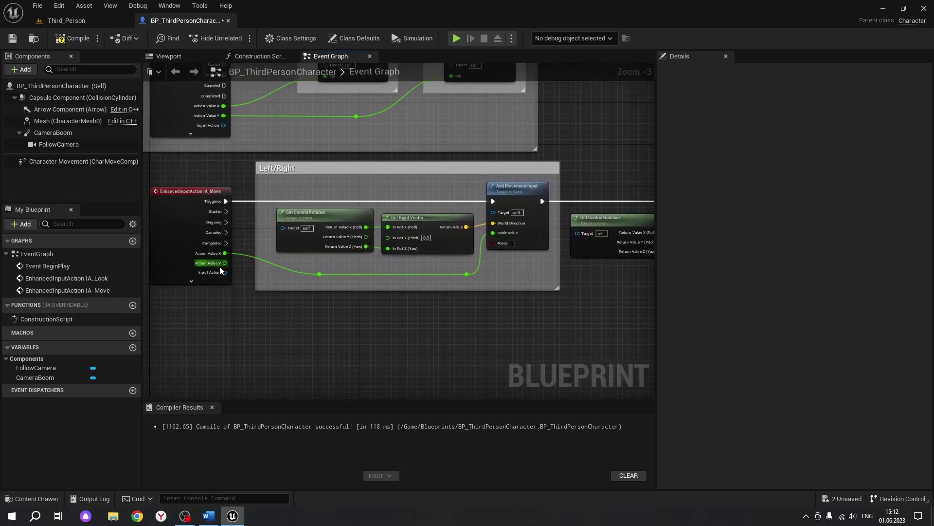
mouse_move(225, 263)
left_mouse_down()
mouse_move(611, 311)
mouse_move(260, 232)
left_mouse_up()
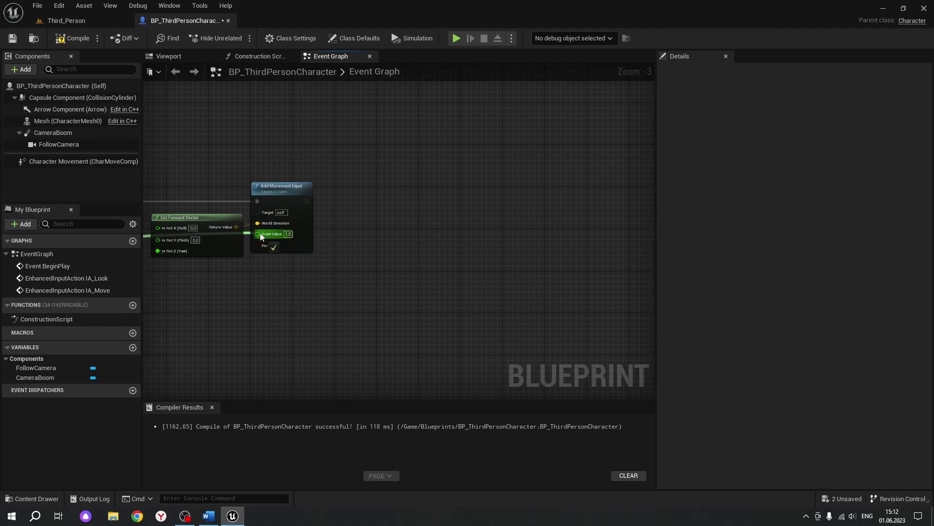
right_click_drag(243, 300, 413, 293)
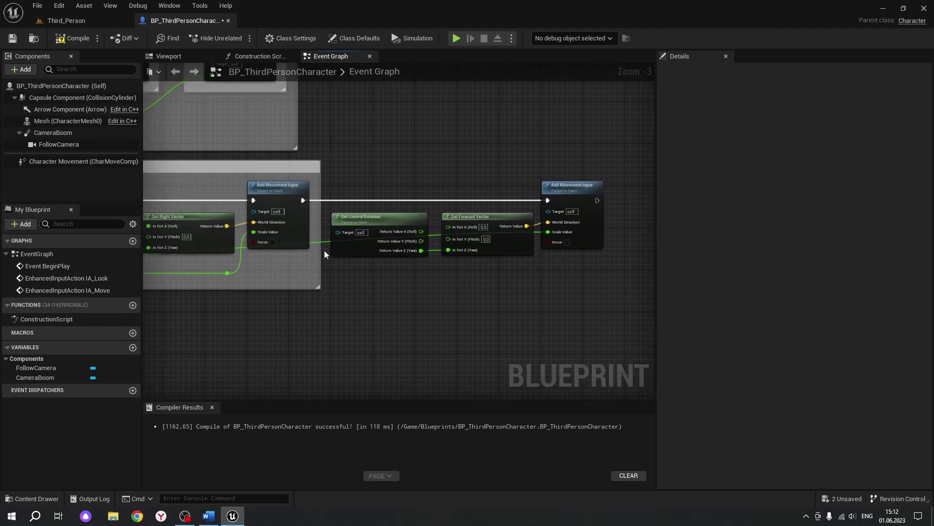
Route the Action Value Y wire through two reroute points below the Left/Right comment.
double_click(323, 238)
mouse_move(322, 237)
left_mouse_down()
mouse_move(322, 258)
mouse_move(192, 300)
mouse_move(278, 361)
mouse_move(204, 315)
mouse_move(229, 296)
left_mouse_up()
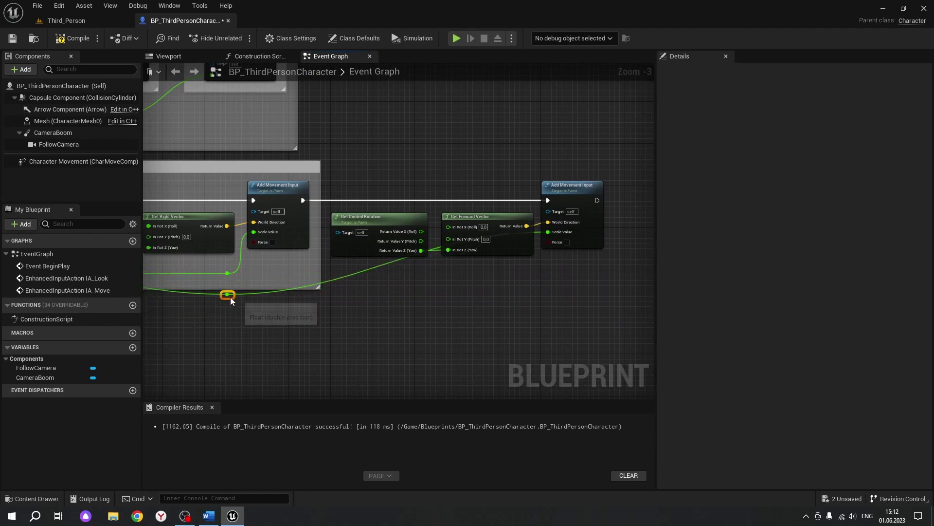
double_click(390, 261)
mouse_move(392, 262)
left_mouse_down()
mouse_move(424, 291)
mouse_move(492, 306)
mouse_move(524, 296)
left_mouse_up()
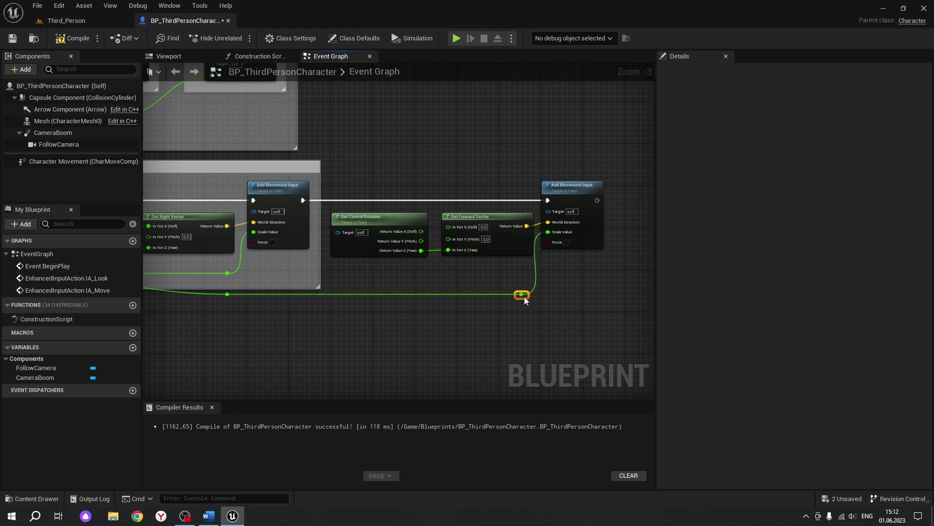
left_click(275, 340)
right_click_drag(276, 339, 468, 296)
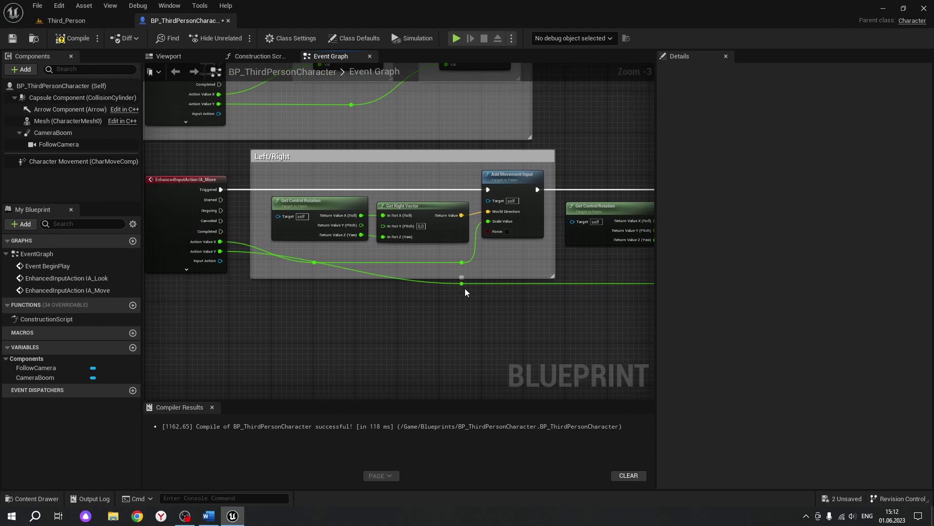
left_click_drag(465, 287, 307, 290)
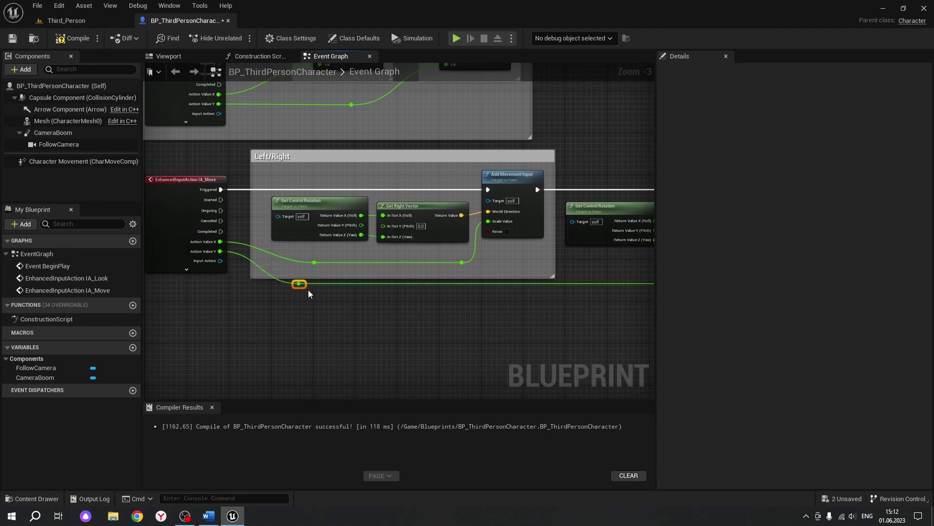
mouse_move(389, 323)
right_mouse_down()
mouse_move(192, 316)
mouse_move(287, 322)
right_mouse_up()
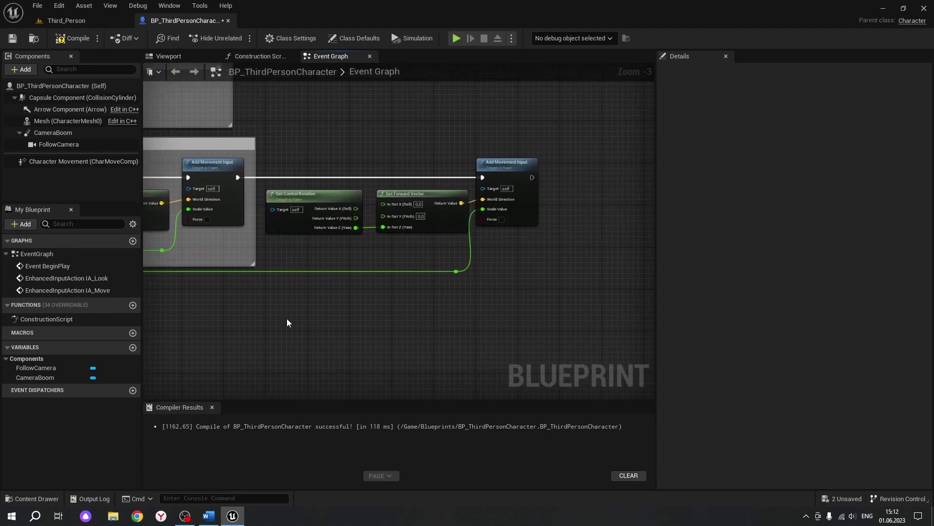
scroll(359, 310, "down", 2)
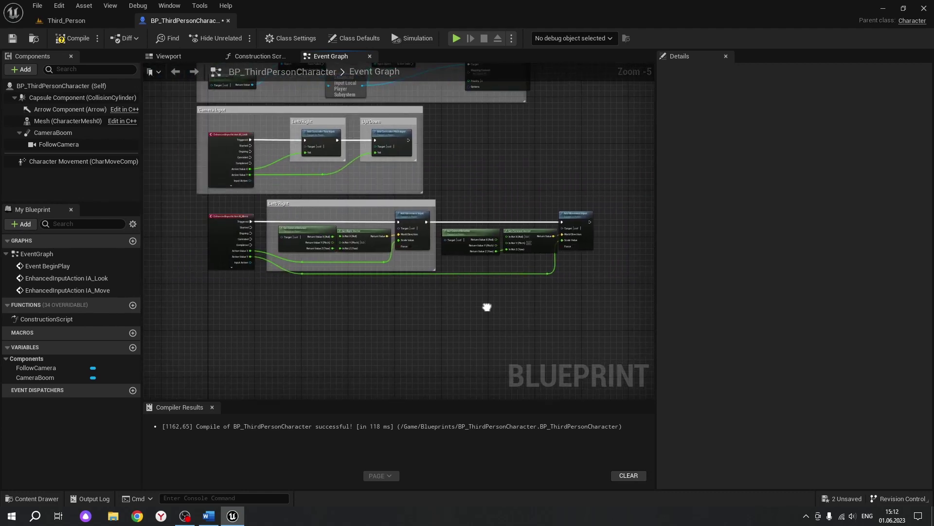
scroll(367, 314, "up", 4)
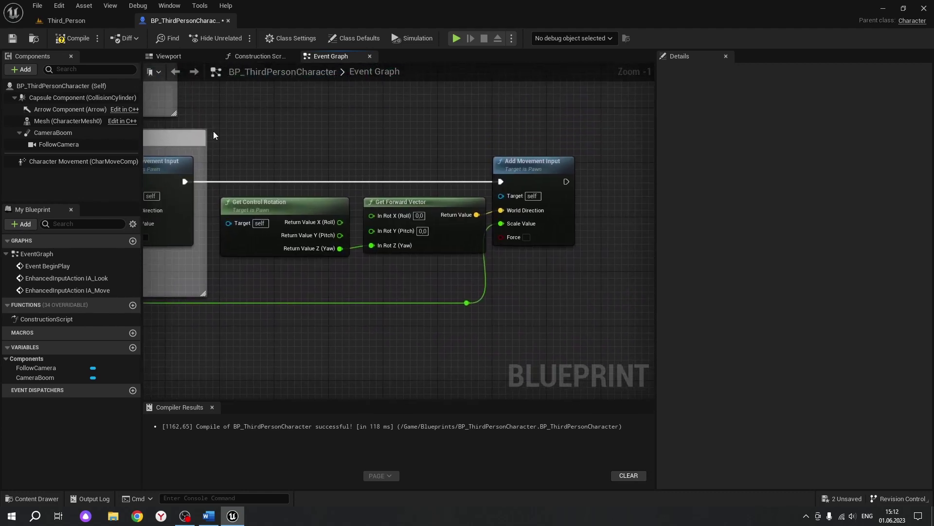
scroll(213, 131, "down", 1)
left_click_drag(273, 168, 597, 273)
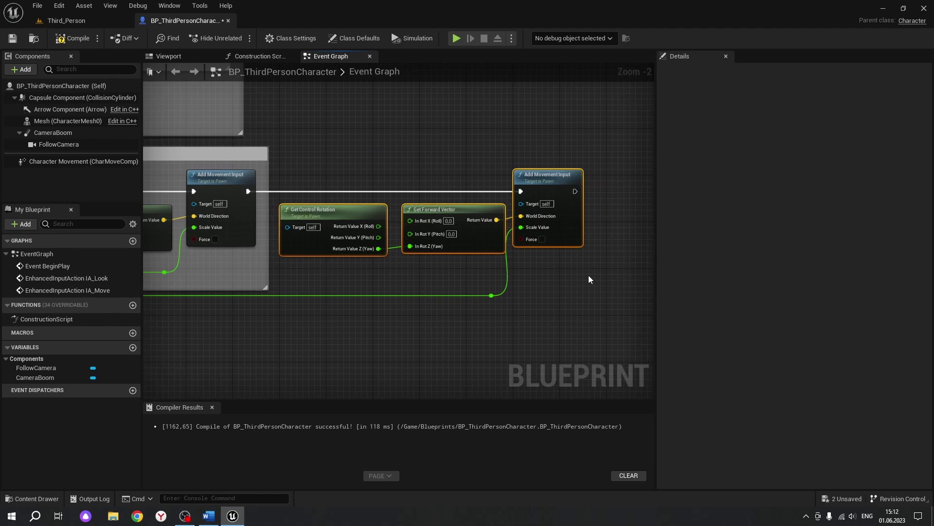
Wrap the three selected forward-movement nodes in a 'Forward/Backward' comment.
key("c")
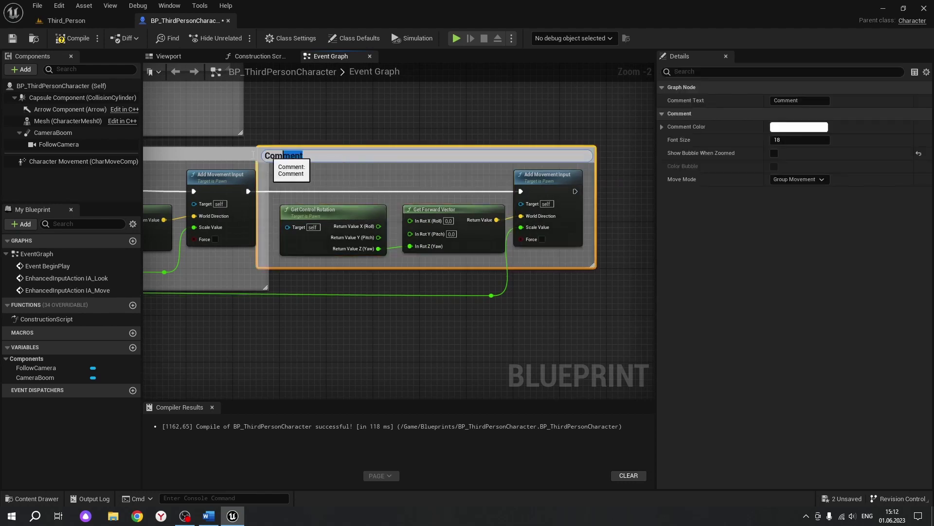
type("Forward")
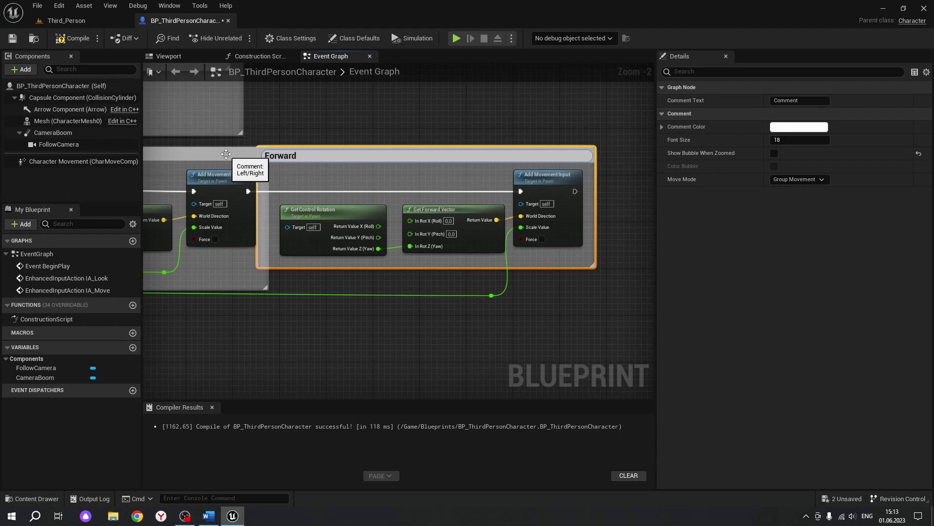
type("/Backward")
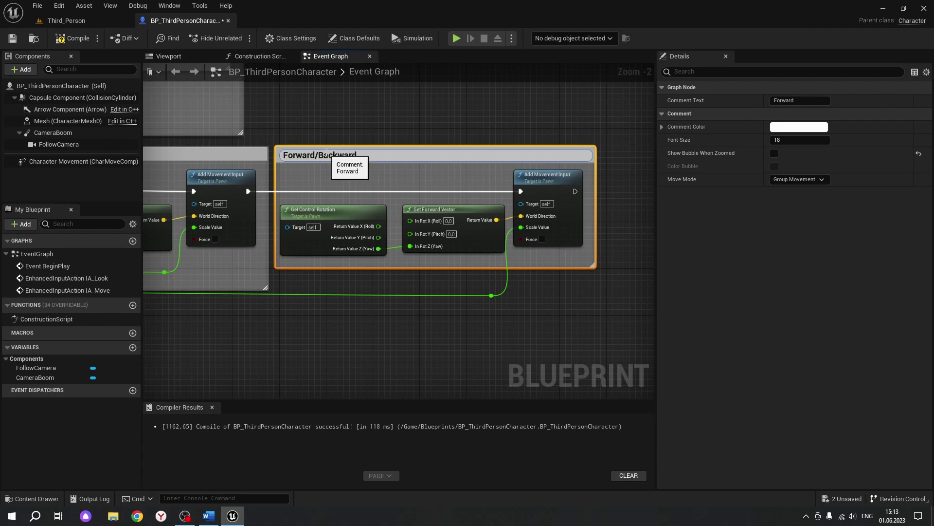
key("Return")
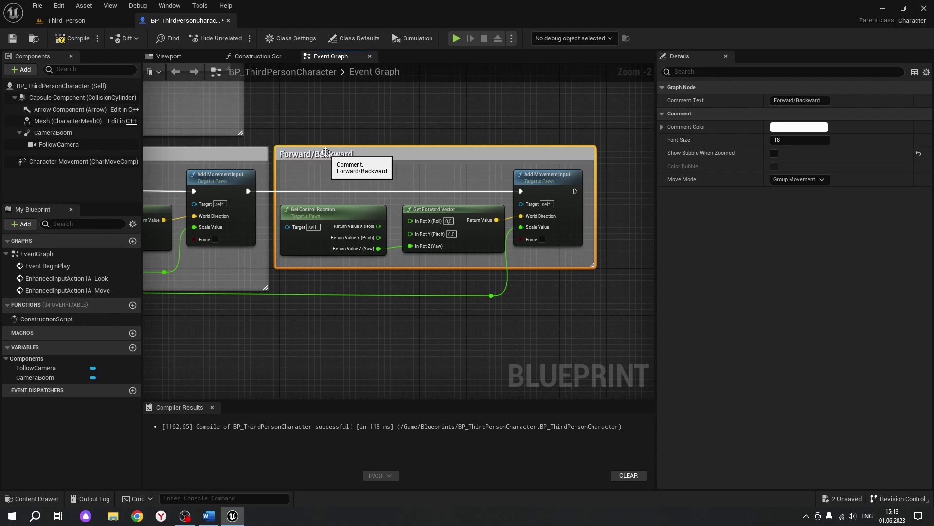
left_click(395, 127)
Review both comment groups and select the whole IA_Move movement row.
scroll(395, 130, "up", 2)
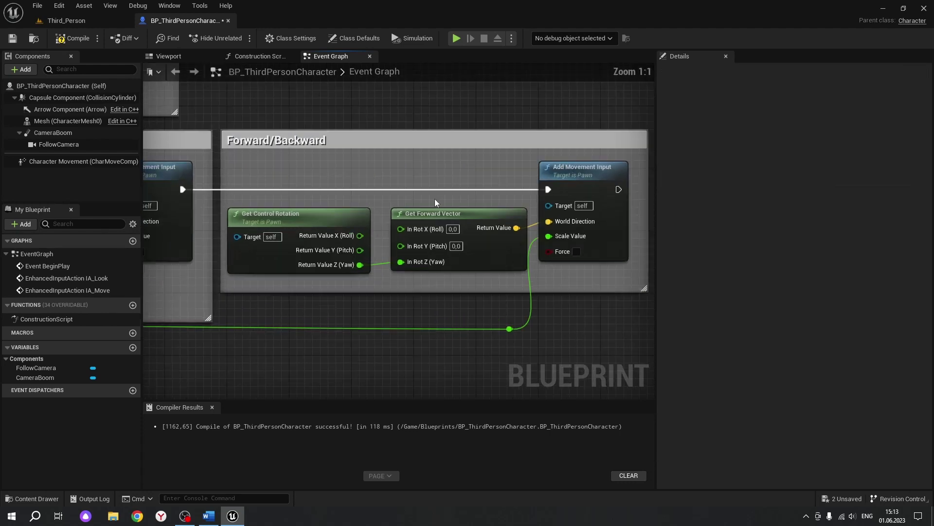
mouse_move(434, 198)
right_mouse_down()
mouse_move(401, 197)
mouse_move(601, 289)
right_mouse_up()
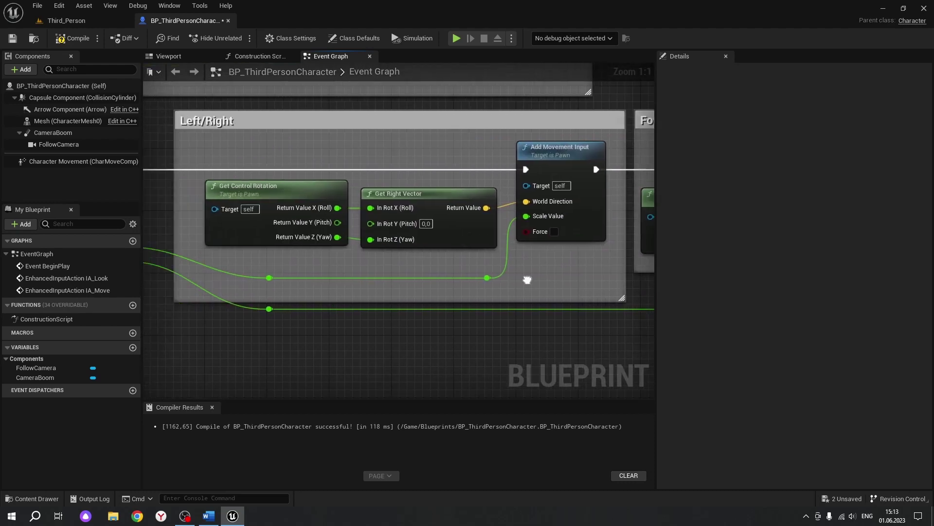
right_click_drag(602, 288, 407, 267)
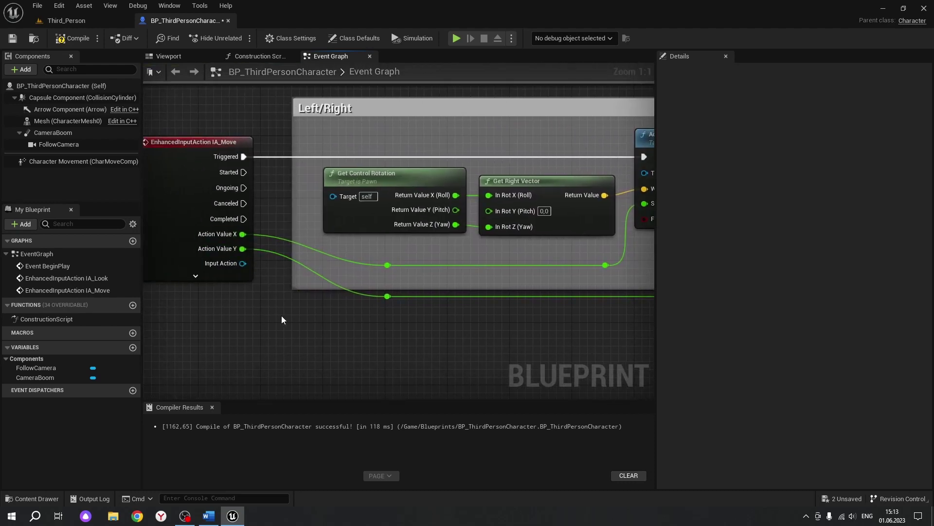
scroll(283, 315, "down", 4)
scroll(414, 326, "down", 2)
mouse_move(413, 327)
right_mouse_down()
mouse_move(426, 331)
mouse_move(417, 309)
right_mouse_up()
left_click_drag(271, 236, 553, 300)
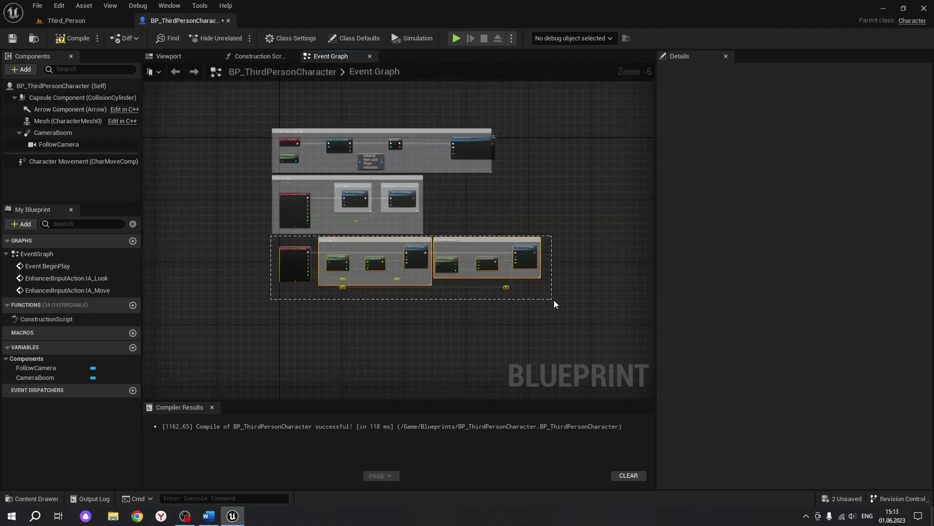
Wrap the IA_Move movement row in a 'Movement Input' comment and move it down.
key("c")
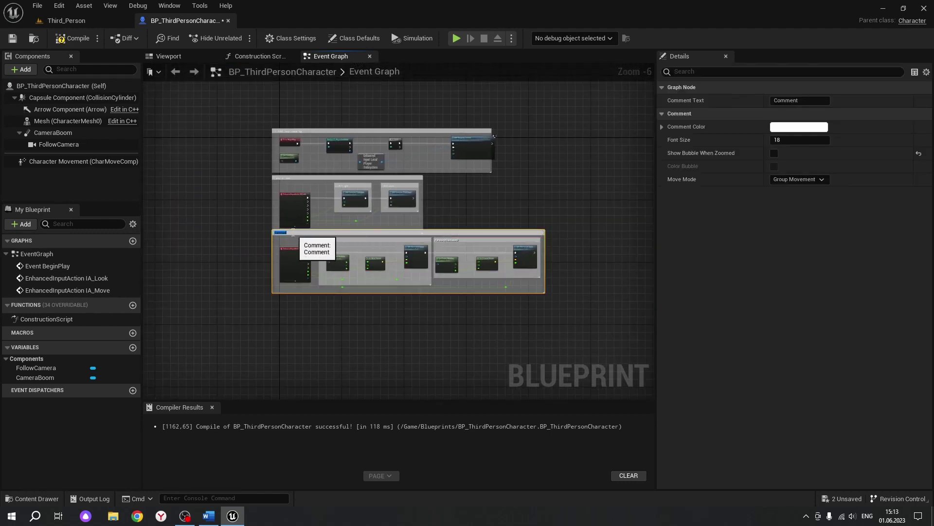
scroll(249, 232, "up", 3)
scroll(250, 232, "up", 3)
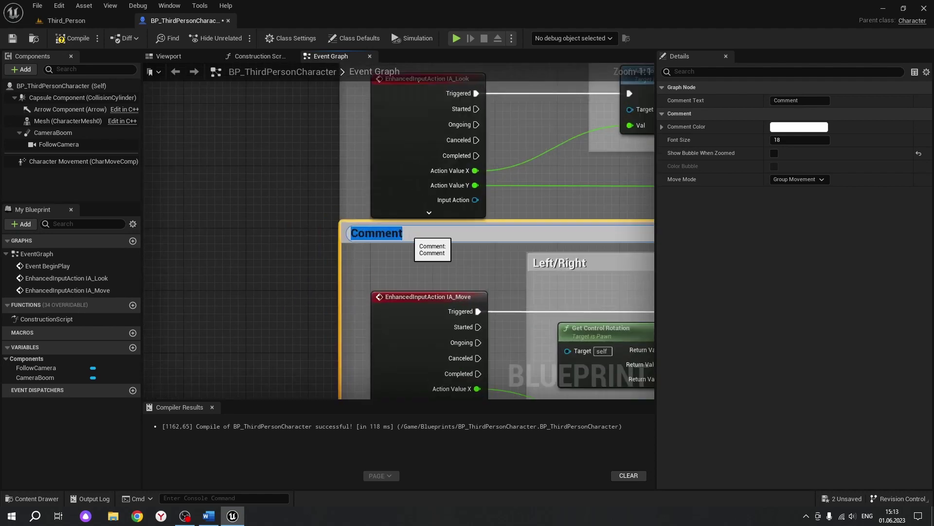
type("Mo")
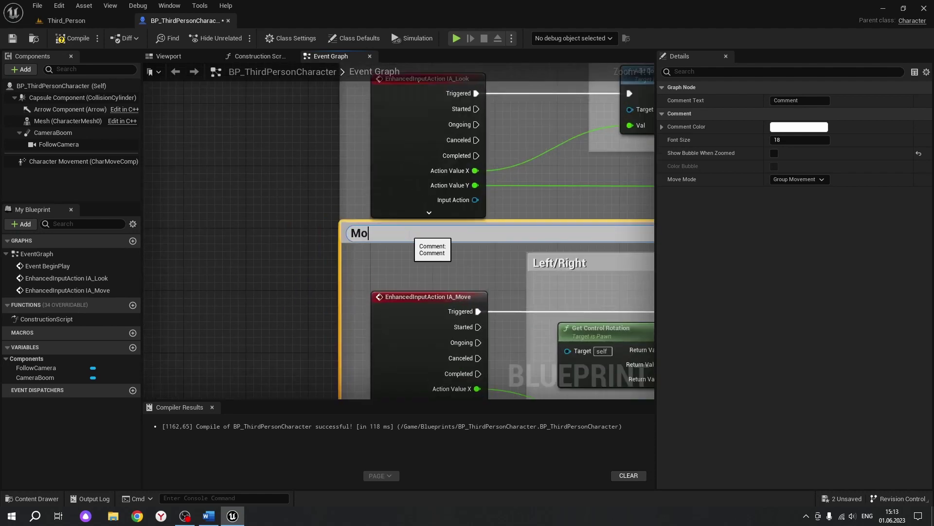
type("vement Input")
key("Return")
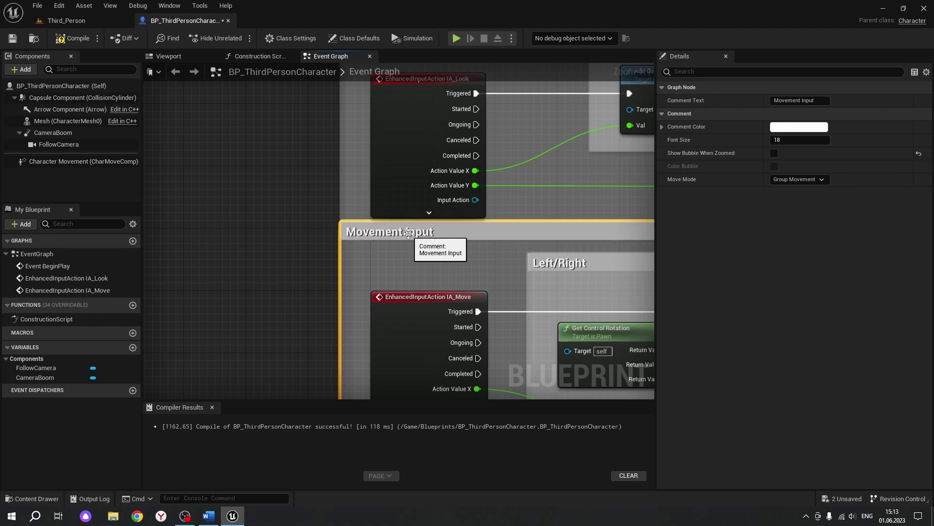
left_click_drag(474, 235, 474, 267)
Widen the top comment box so it encloses the Add Mapping Context node.
scroll(473, 267, "down", 3)
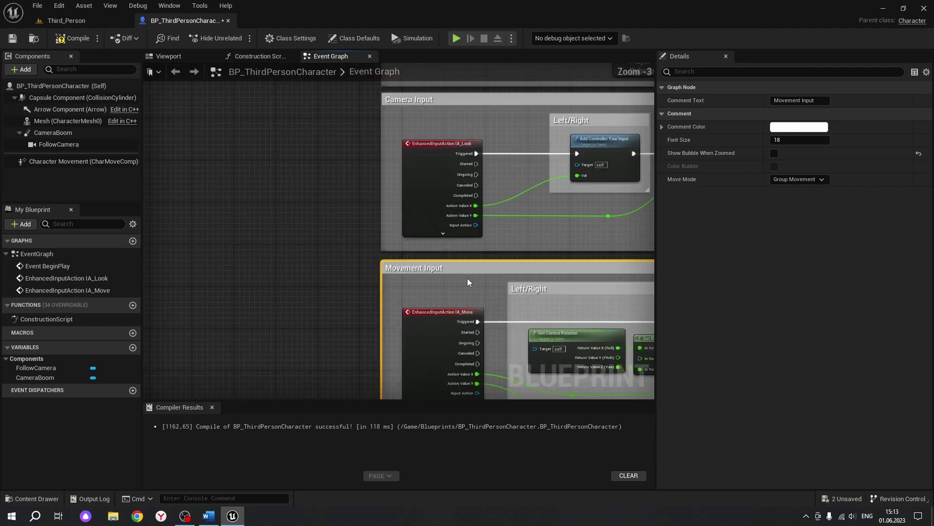
scroll(467, 278, "down", 1)
scroll(554, 338, "down", 1)
left_click(474, 227)
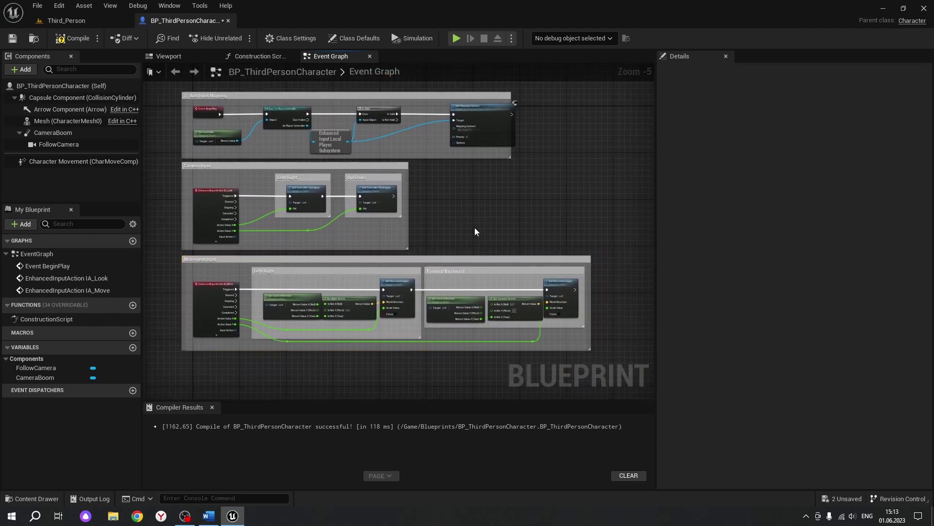
scroll(471, 288, "up", 4)
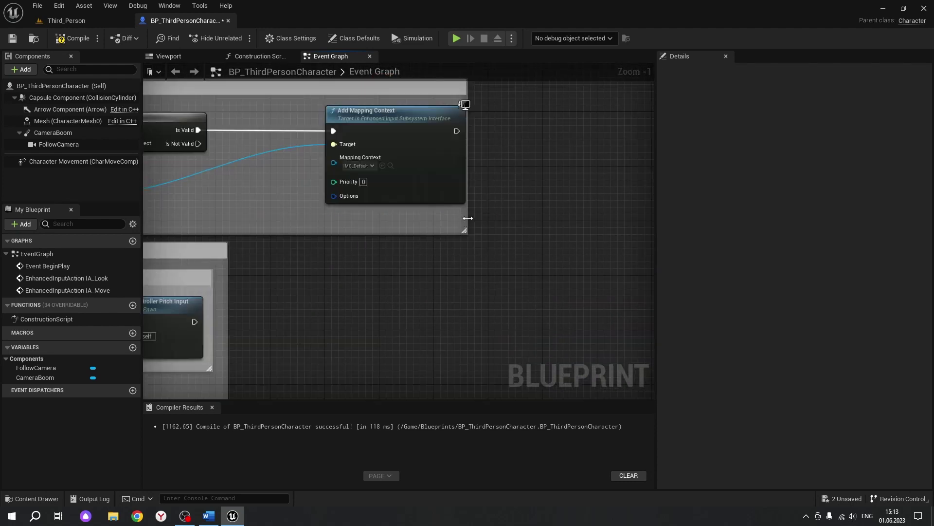
left_click_drag(467, 218, 500, 217)
scroll(501, 217, "down", 4)
right_click_drag(401, 337, 503, 239)
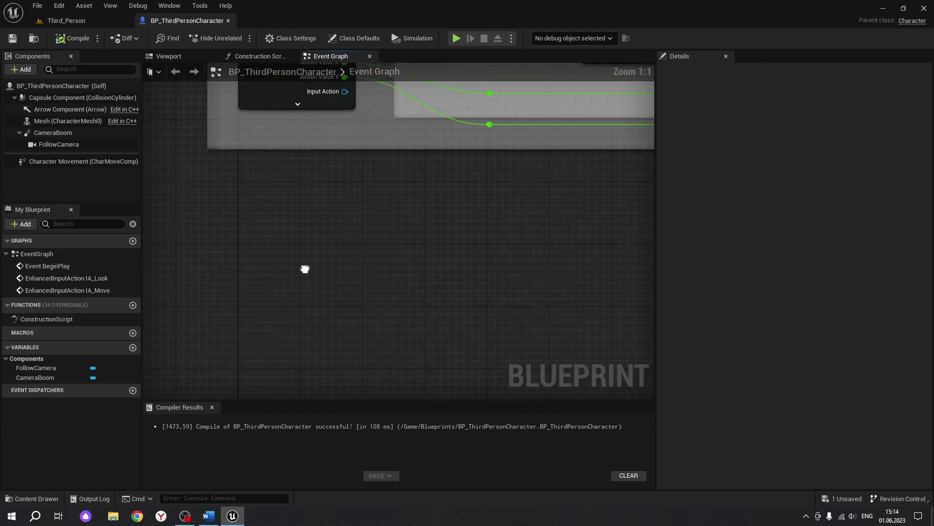
Place an IA_Jump Enhanced Input Action event node in an empty area of the graph.
right_click_drag(305, 269, 309, 272)
right_click(292, 237)
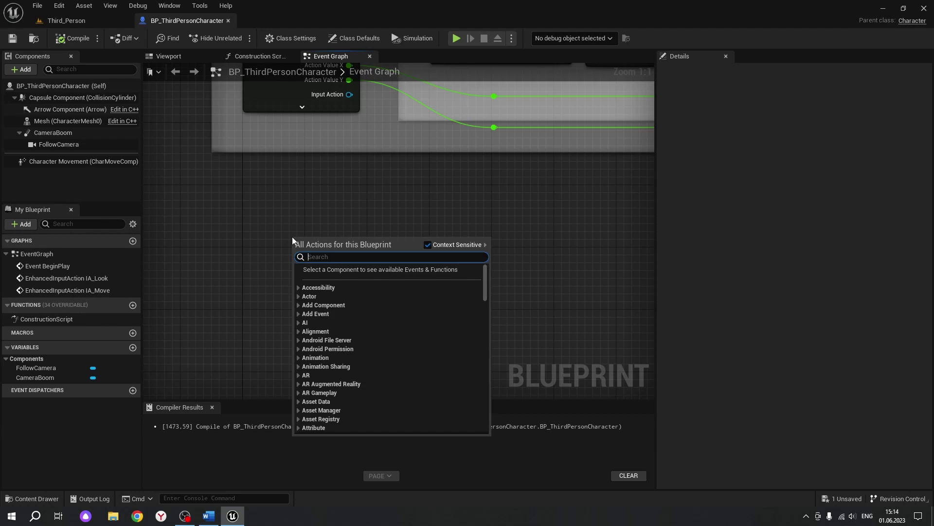
type("IA")
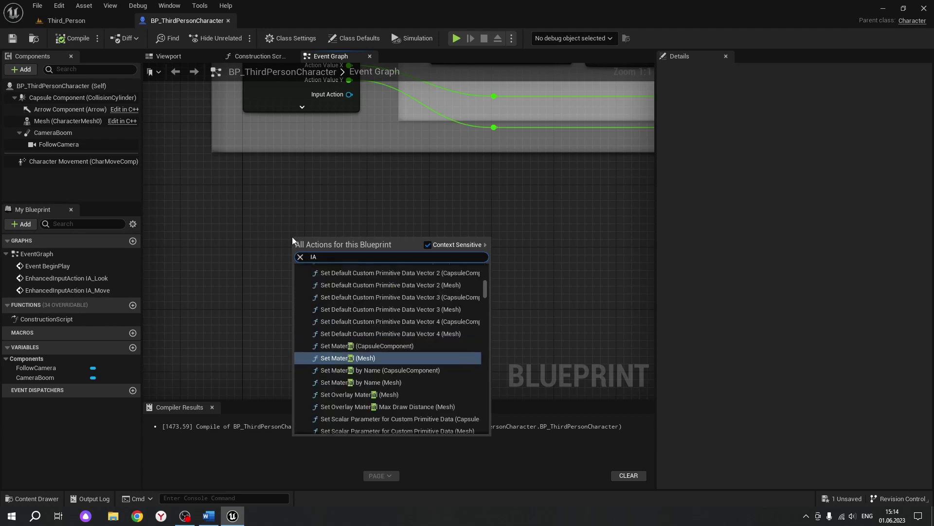
type("_j")
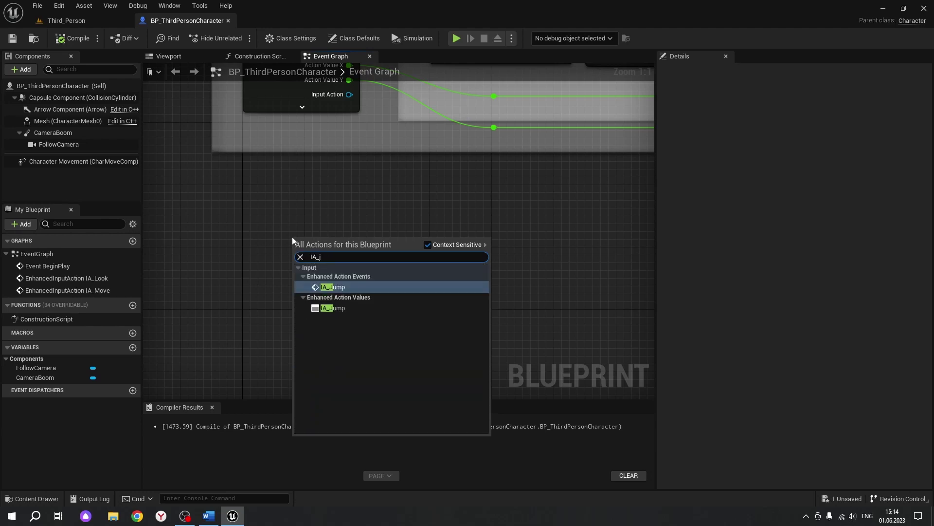
left_click(344, 289)
mouse_move(344, 288)
left_mouse_down()
mouse_move(284, 207)
mouse_move(284, 192)
left_mouse_up()
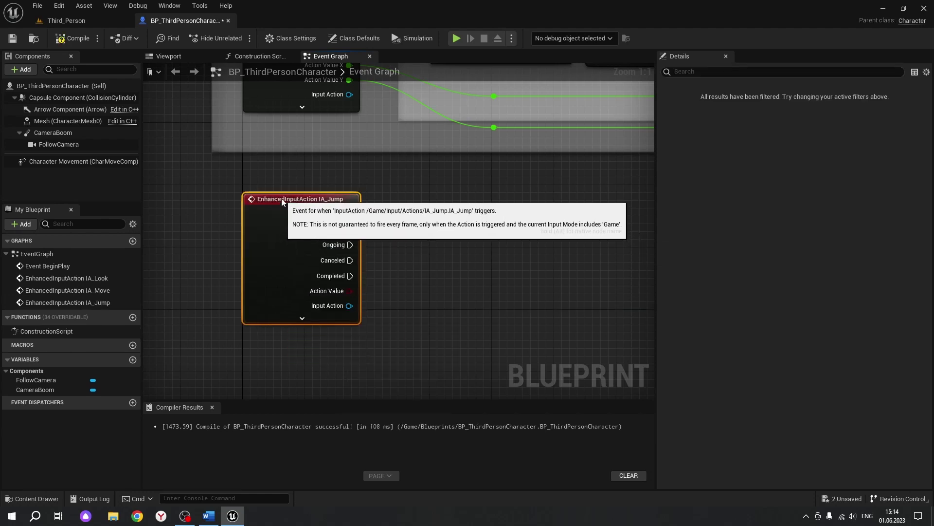
Wire a Jump call from the IA_Jump Triggered pin.
left_click_drag(353, 206, 489, 208)
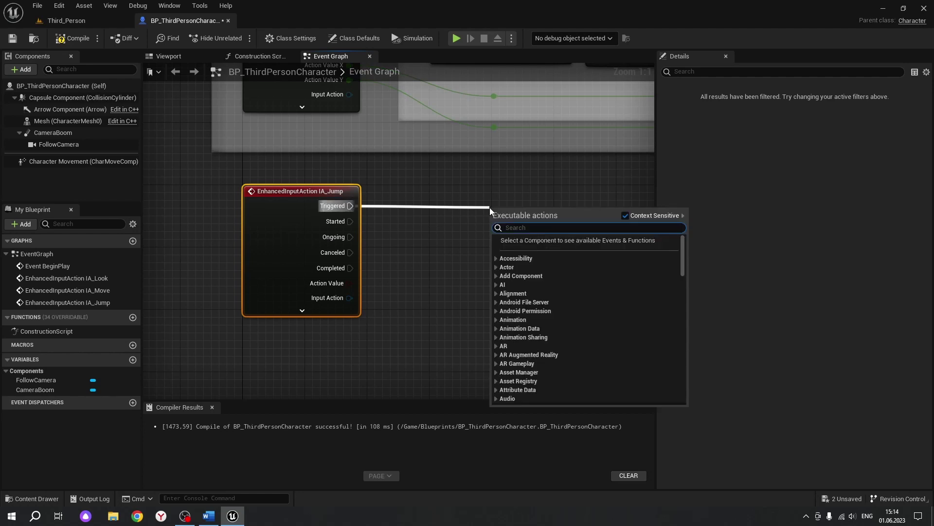
type("j")
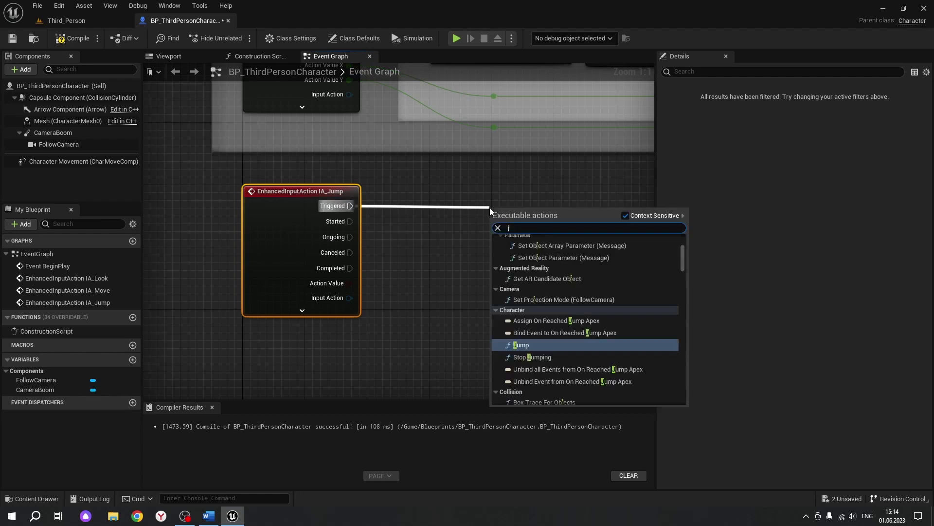
type("ump")
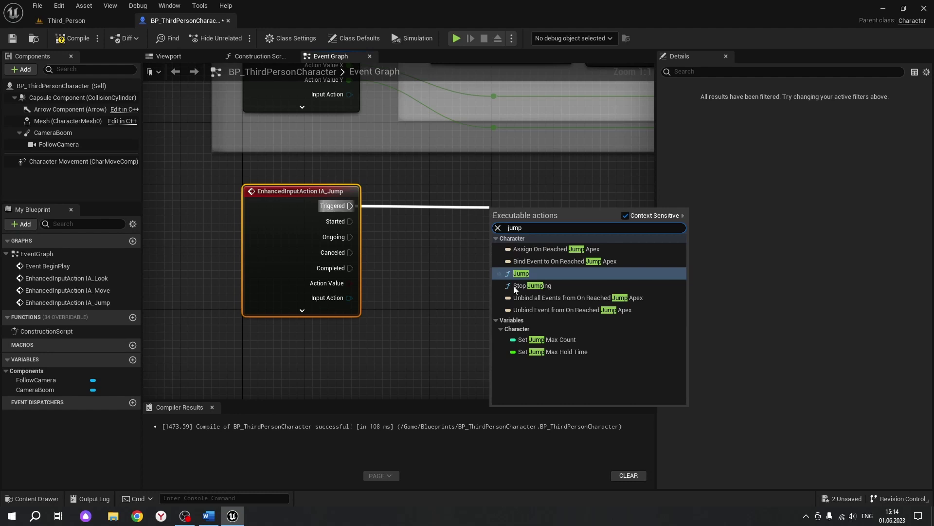
left_click(523, 273)
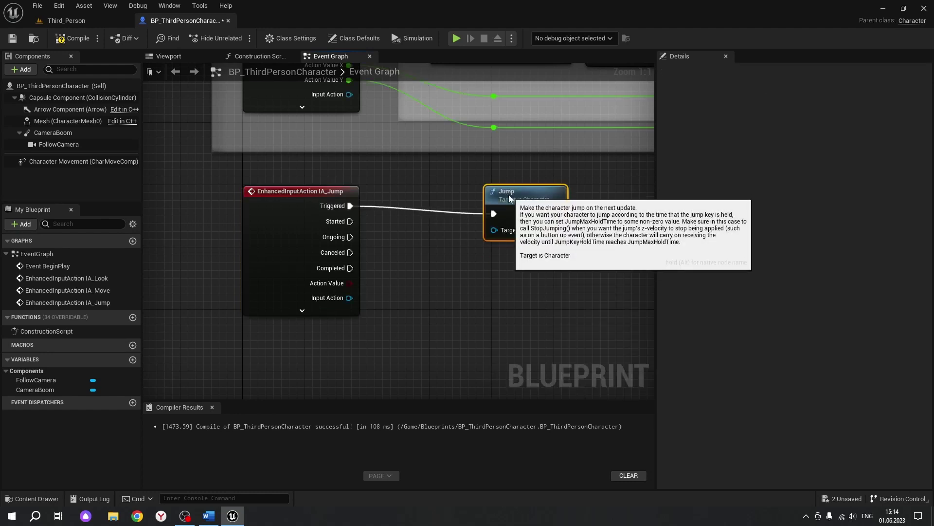
key("q")
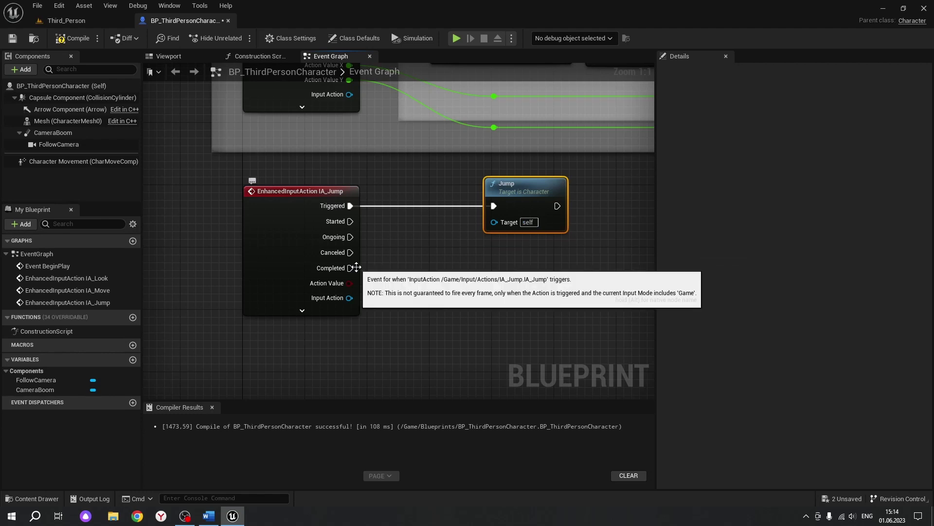
Wire a Stop Jumping call from the IA_Jump Completed pin.
left_click_drag(351, 268, 524, 259)
type("stop ")
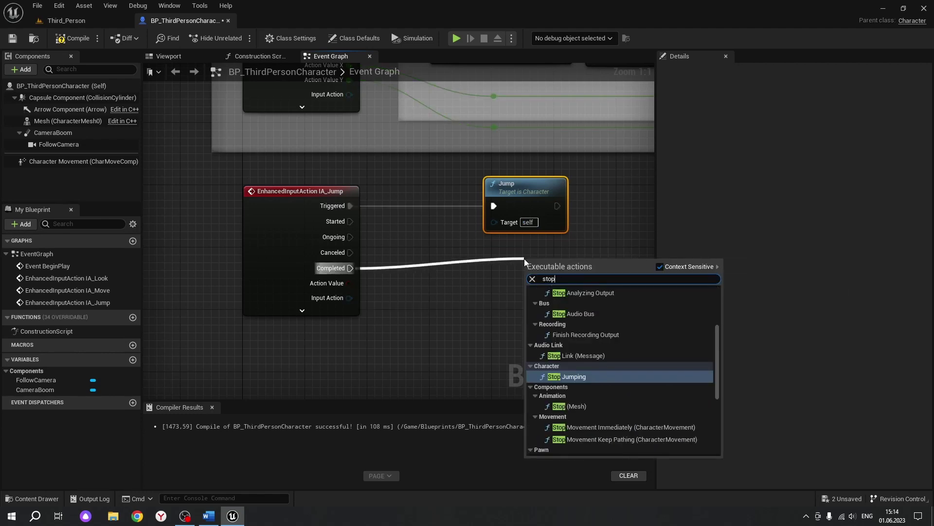
type("ju")
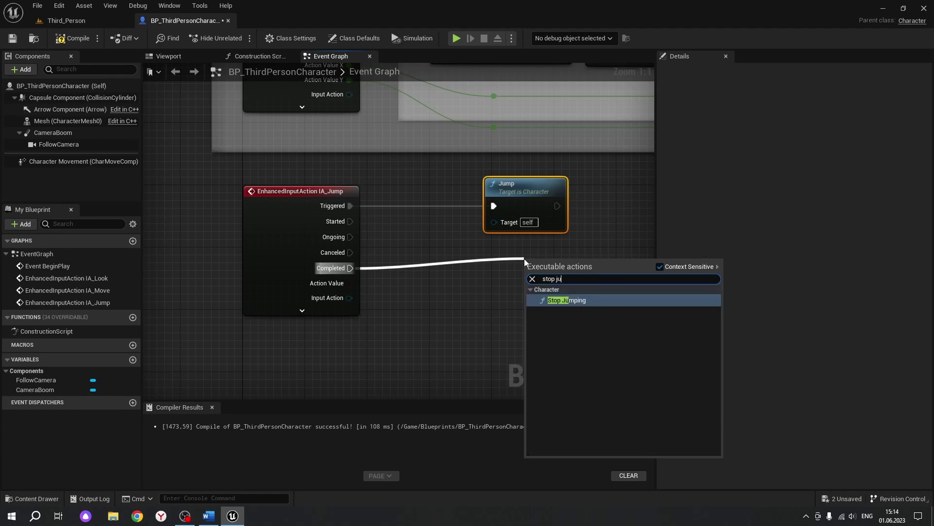
type("mp")
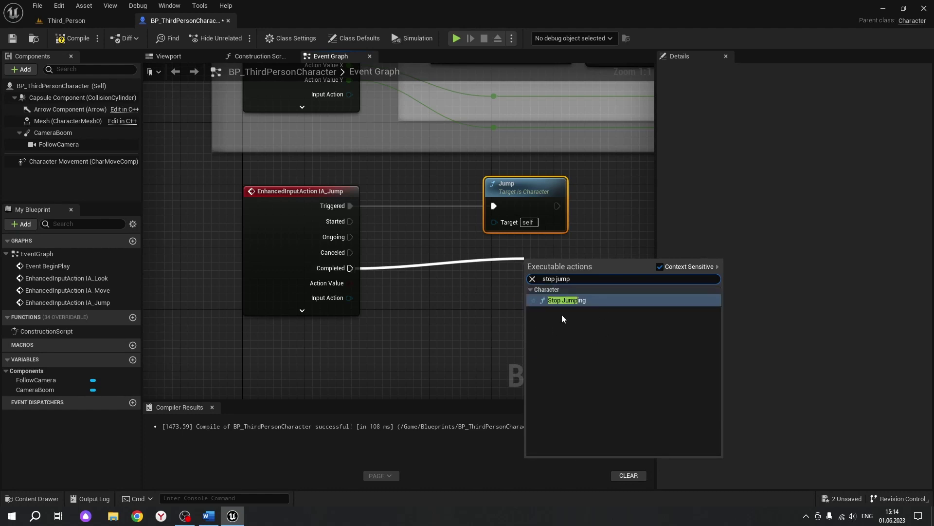
left_click(577, 301)
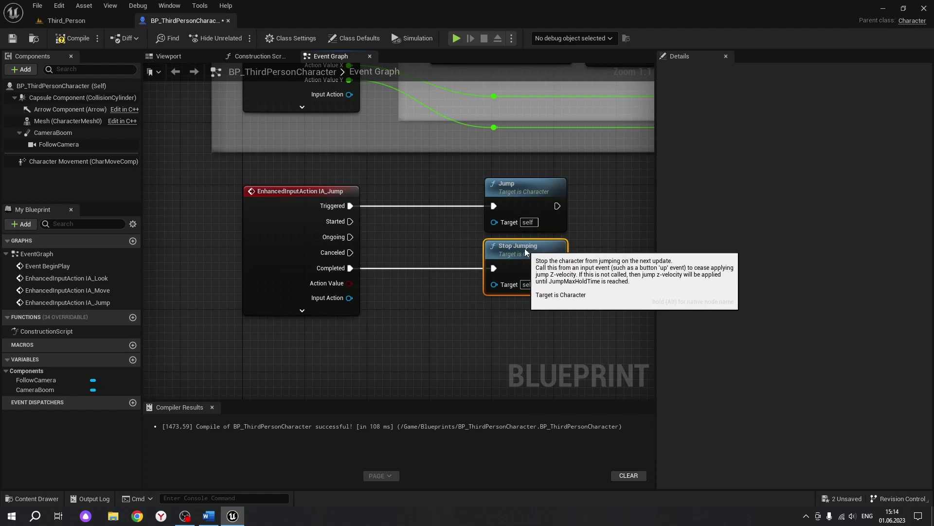
scroll(413, 331, "down", 1)
scroll(406, 328, "down", 2)
Wrap the IA_Jump, Jump and Stop Jumping nodes in a '4) Jump Input' comment.
left_click_drag(291, 222, 572, 341)
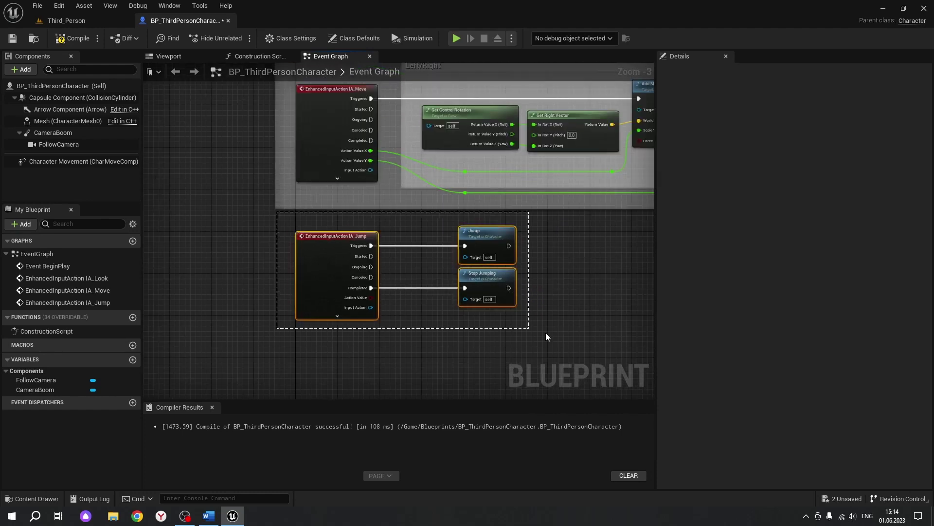
key("c")
type("4)  Jump Input - Jump can be configured in the CharacterMovementComponent")
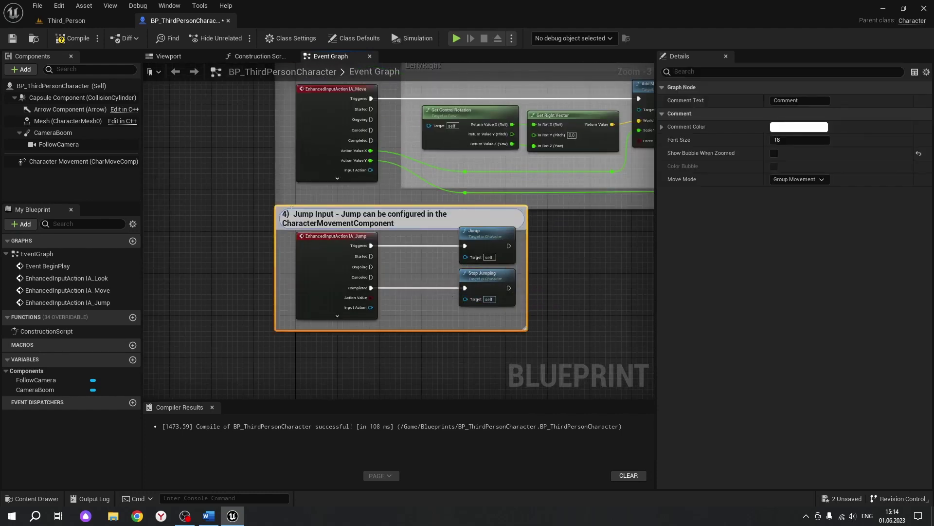
left_click(293, 216)
key("Return")
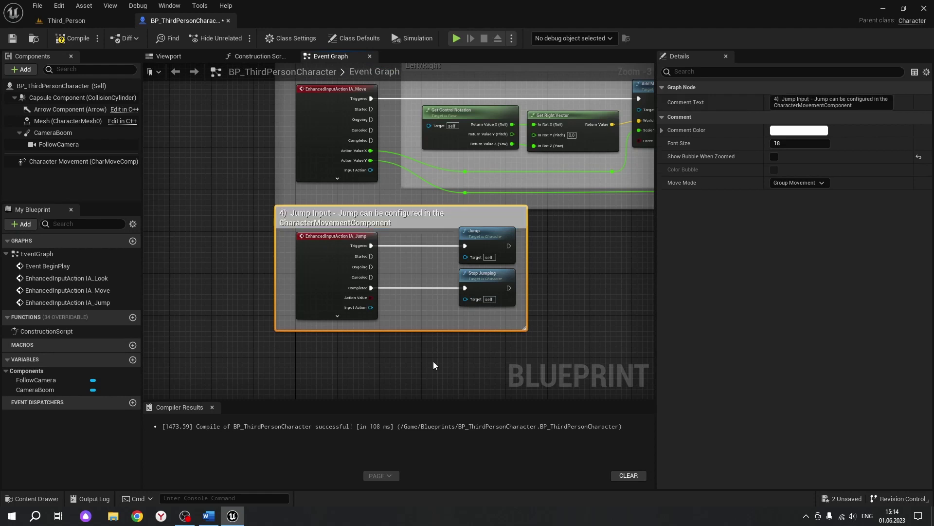
left_click_drag(402, 228, 407, 232)
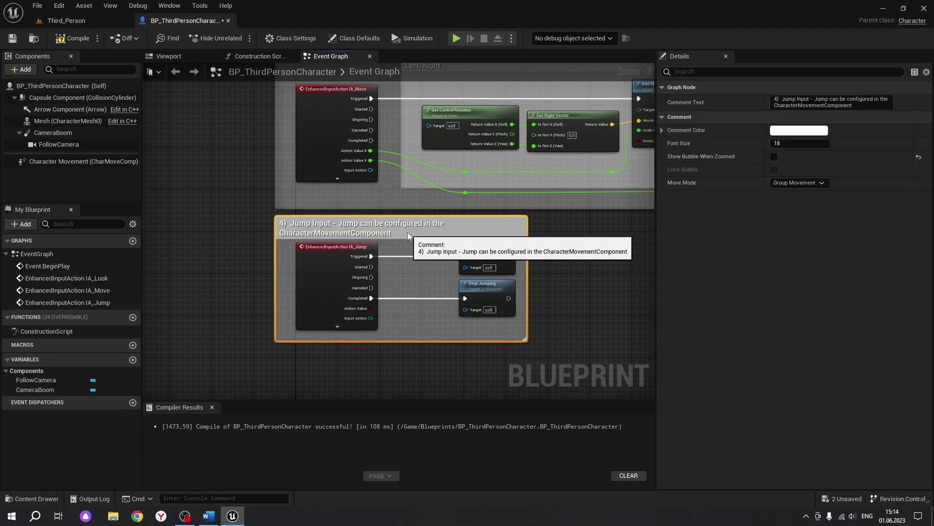
left_click(563, 285)
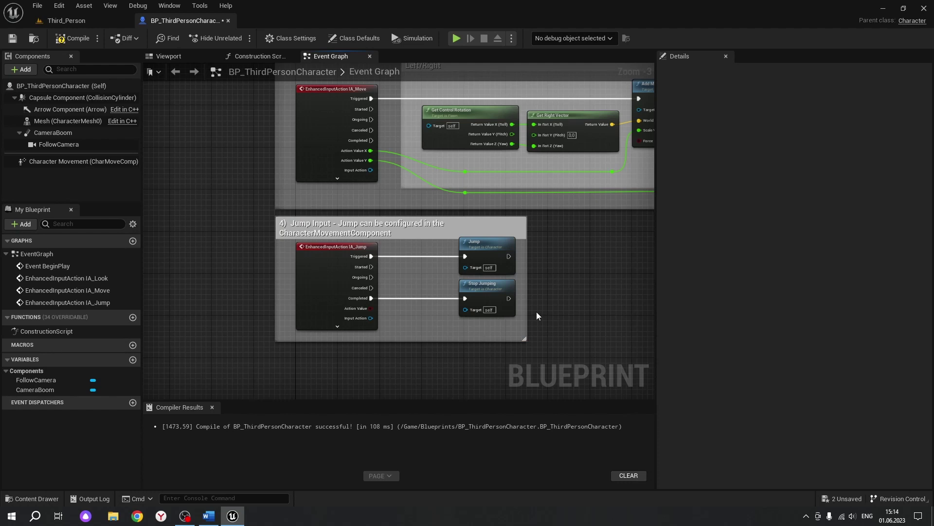
Compile and save the character Blueprint.
scroll(503, 310, "down", 3)
right_click_drag(503, 310, 403, 317)
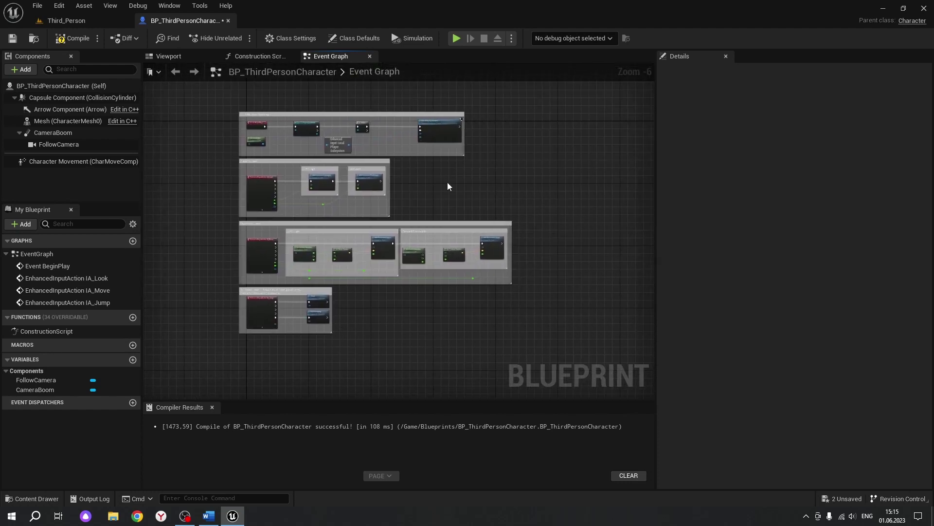
left_click(75, 39)
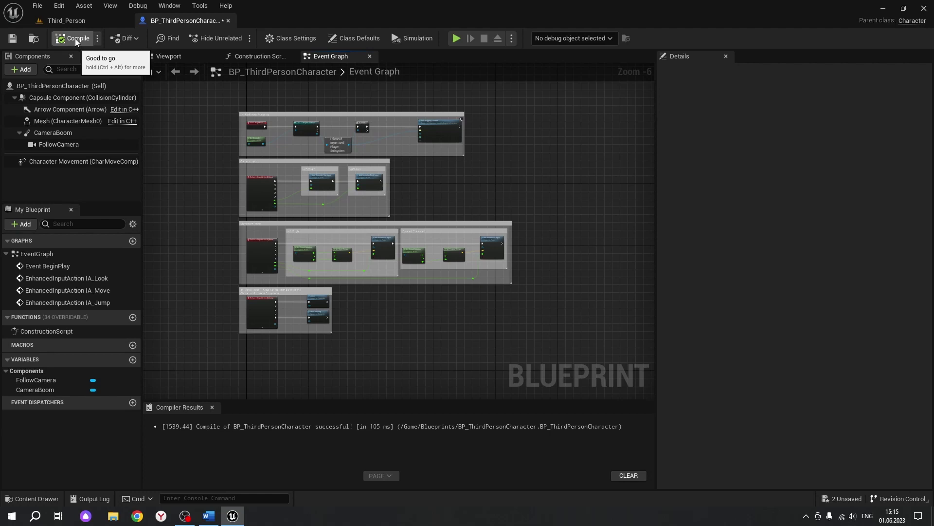
left_click(13, 40)
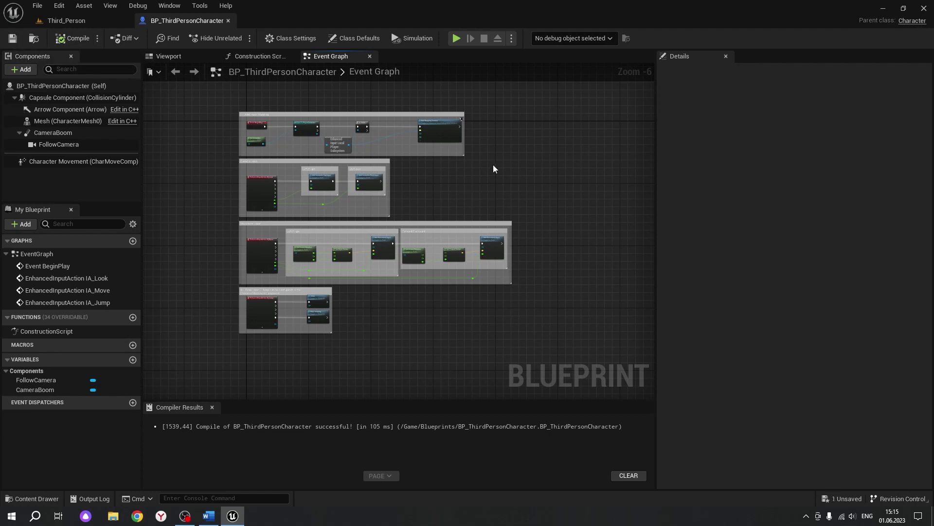
Review all four comment groups in the graph, then close the character Blueprint editor.
scroll(331, 187, "up", 4)
mouse_move(417, 134)
right_mouse_down()
mouse_move(510, 317)
mouse_move(289, 314)
mouse_move(569, 193)
mouse_move(435, 291)
mouse_move(521, 122)
right_mouse_up()
right_click_drag(540, 187, 293, 166)
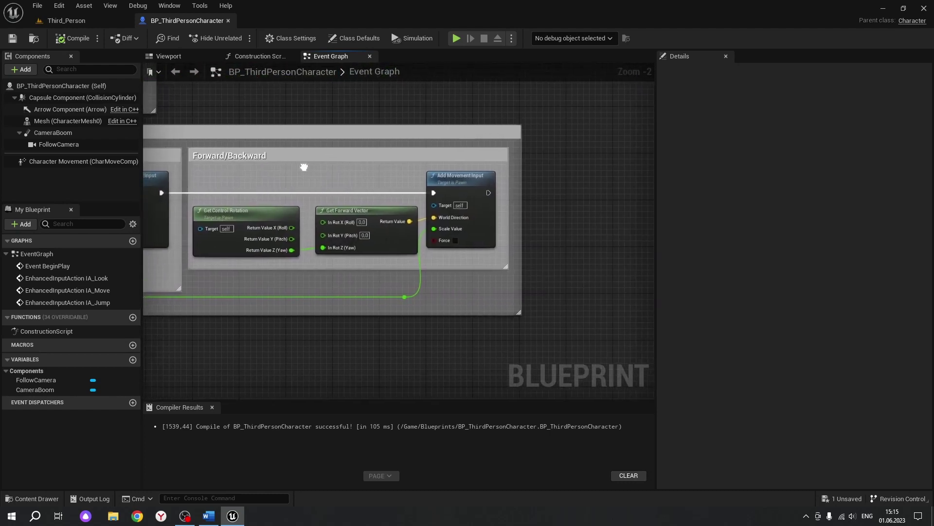
scroll(305, 165, "down", 3)
scroll(541, 202, "up", 3)
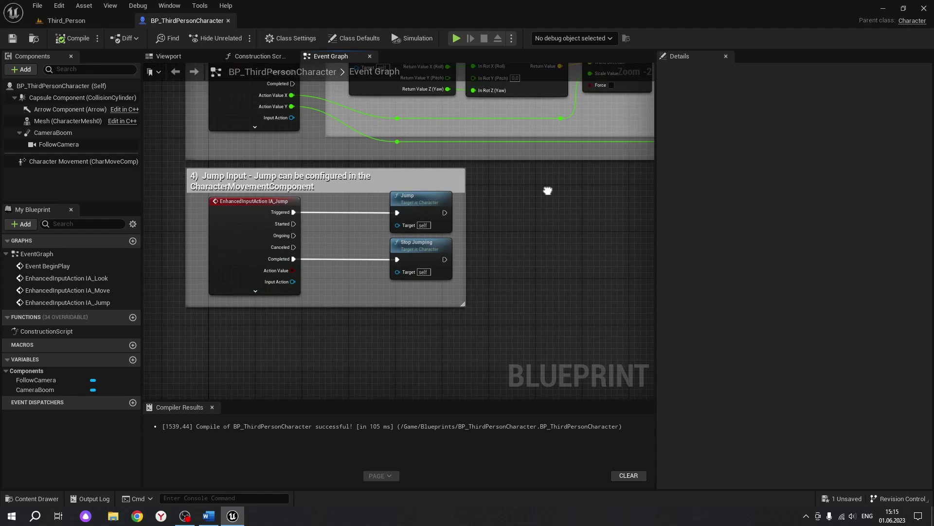
mouse_move(548, 190)
right_mouse_down()
mouse_move(521, 292)
mouse_move(440, 358)
right_mouse_up()
scroll(519, 310, "down", 2)
scroll(383, 341, "down", 2)
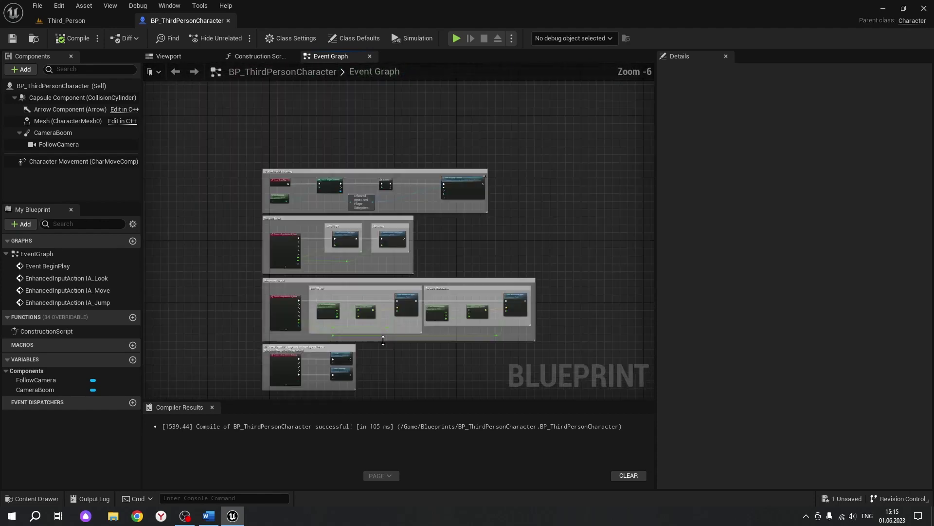
right_click_drag(383, 340, 361, 317)
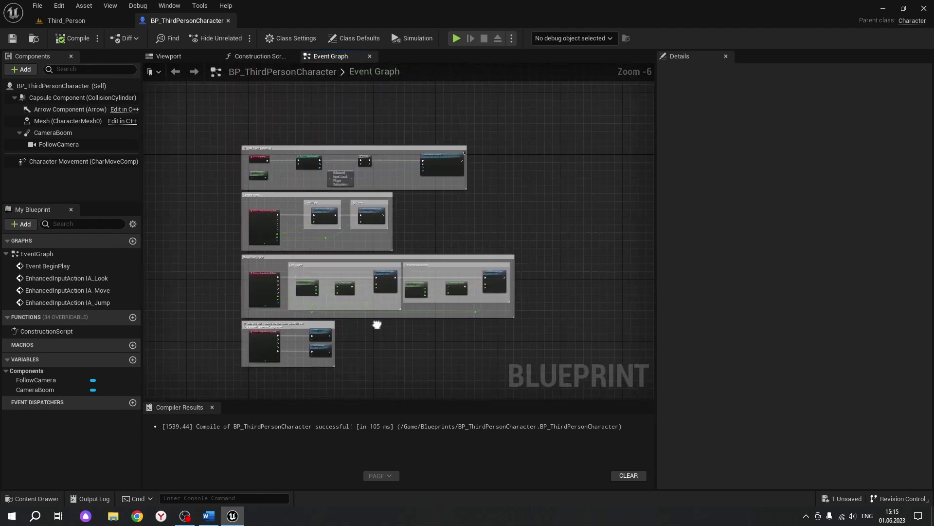
left_click(228, 21)
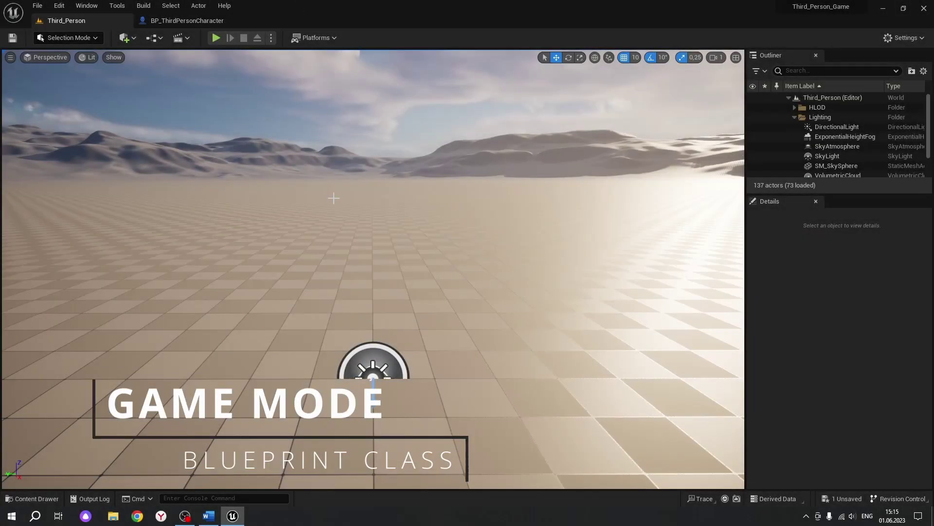
Create a Game Mode Base Blueprint class named BP_ThirdPersonGameMode in Content/Blueprints.
key("ctrl+space")
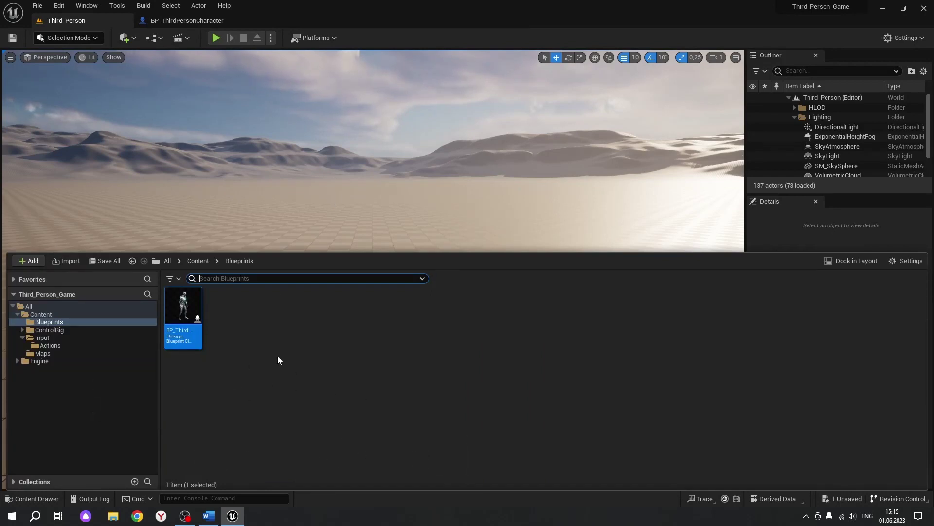
right_click(278, 360)
left_click(321, 224)
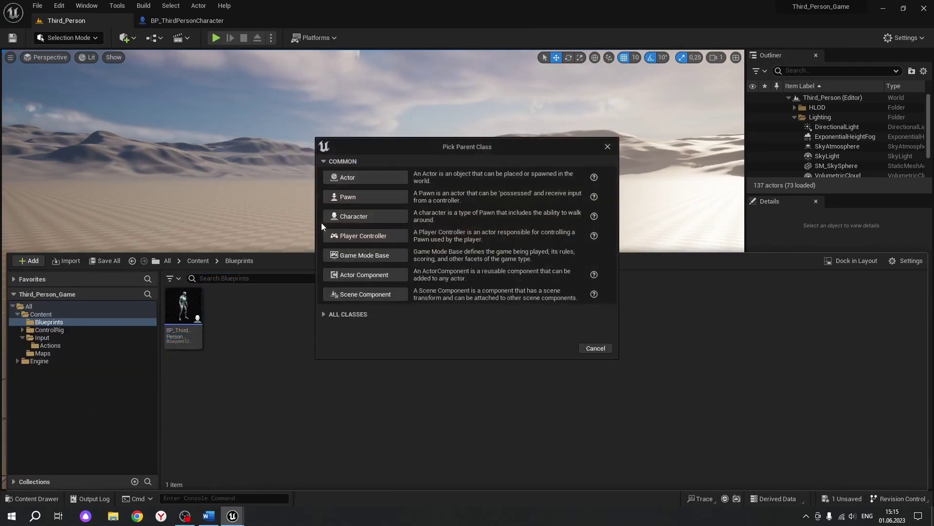
left_click(366, 256)
type("BP_ThirdPersonGameMode")
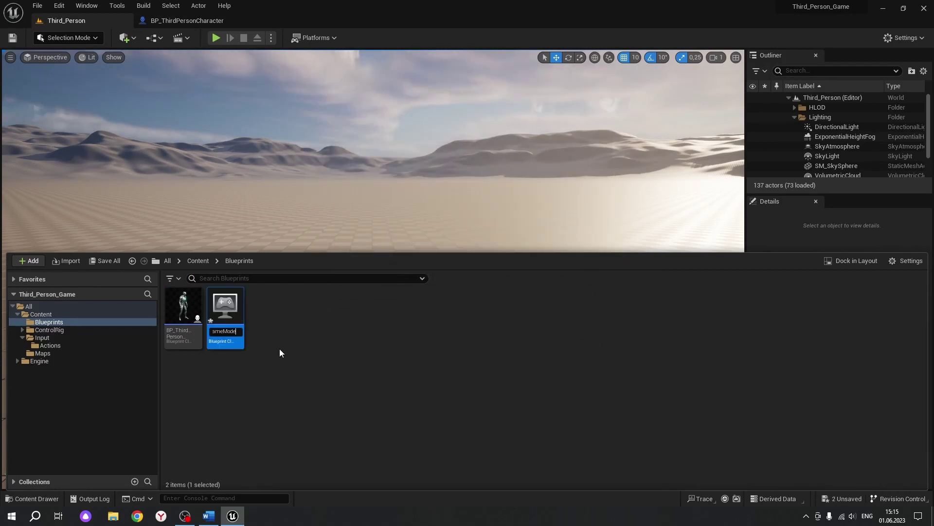
key("Return")
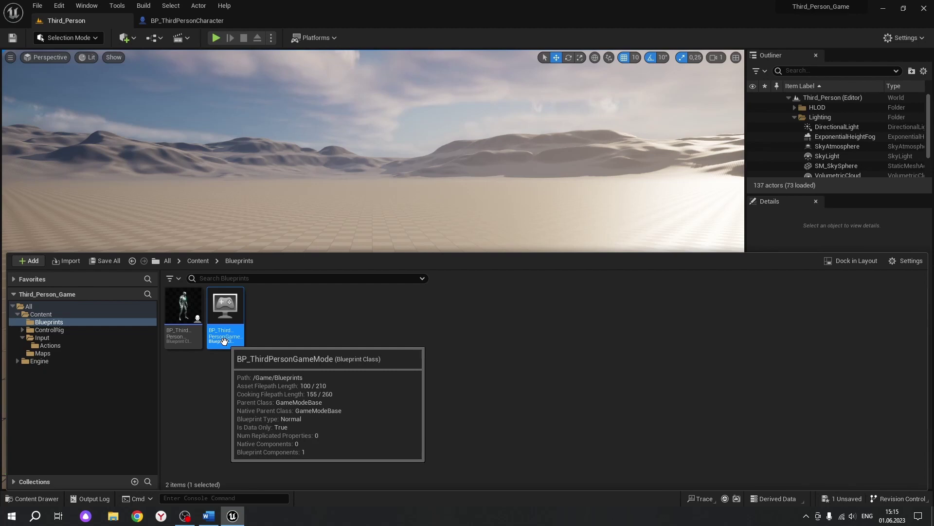
Set BP_ThirdPersonGameMode's Default Pawn Class to BP_ThirdPersonCharacter.
left_click(315, 362)
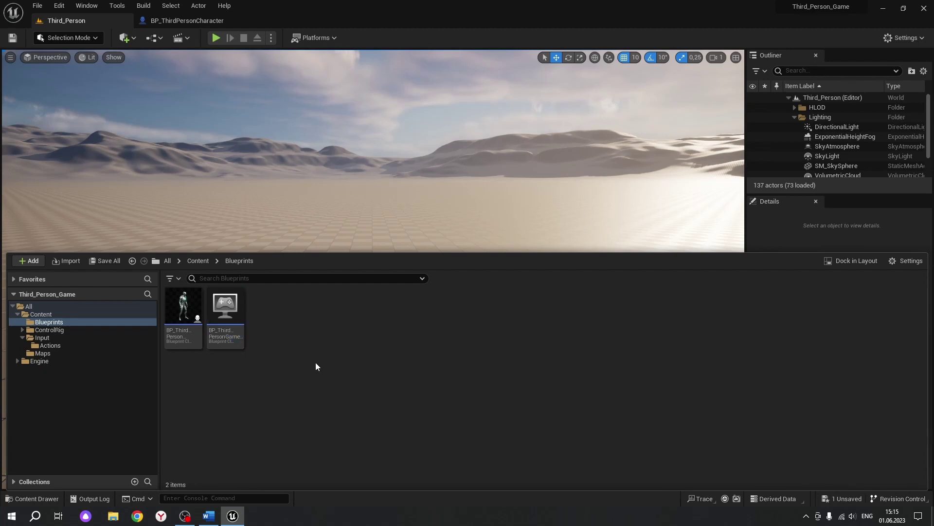
double_click(232, 317)
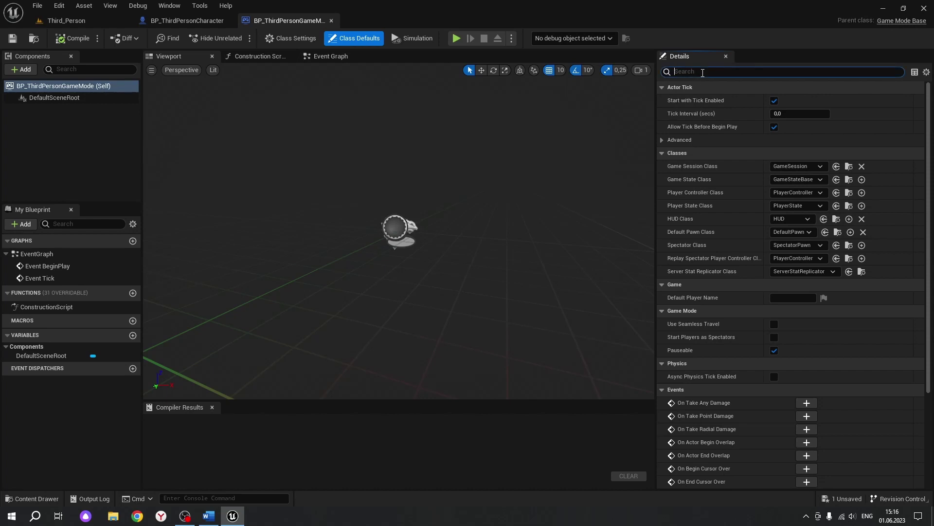
type("Pawn class")
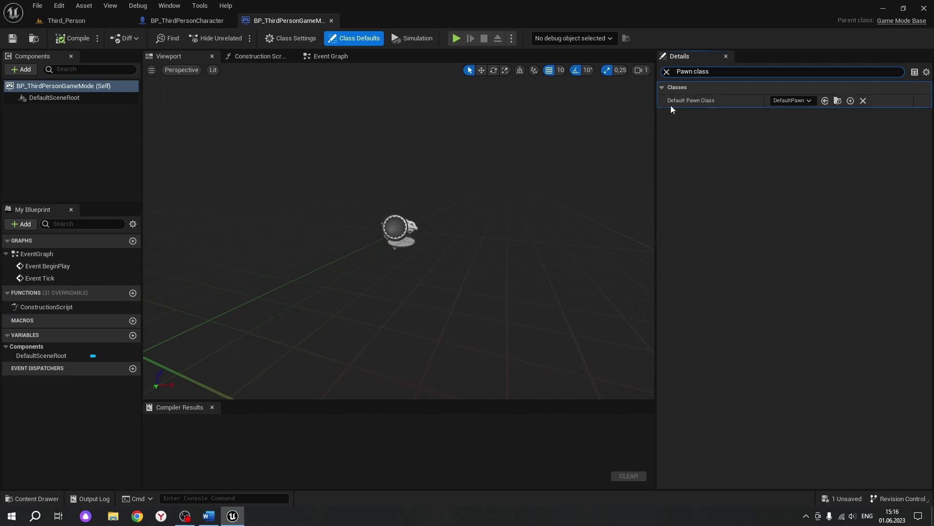
left_click(804, 101)
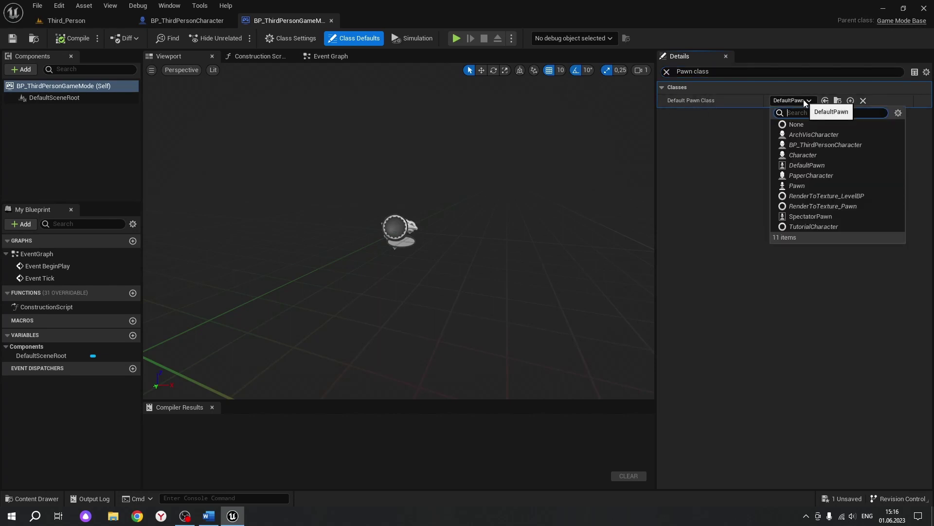
left_click(821, 144)
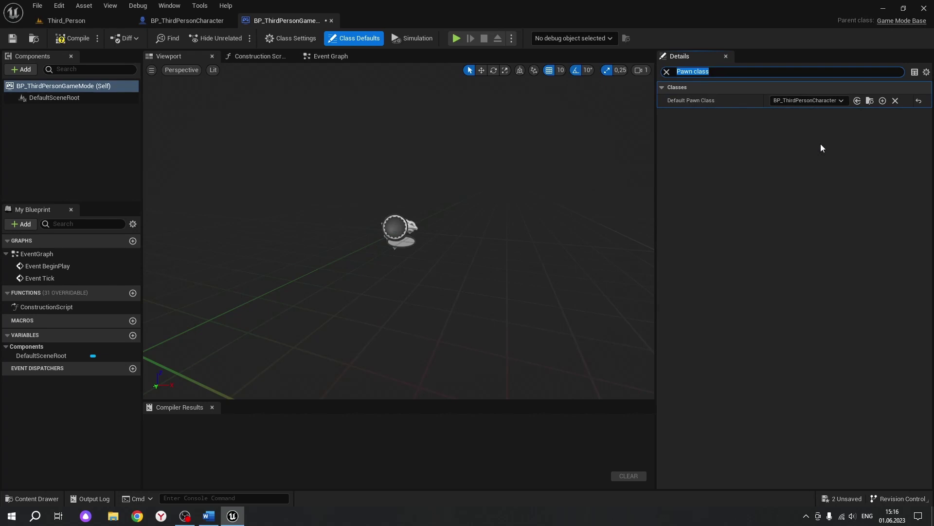
left_click(667, 72)
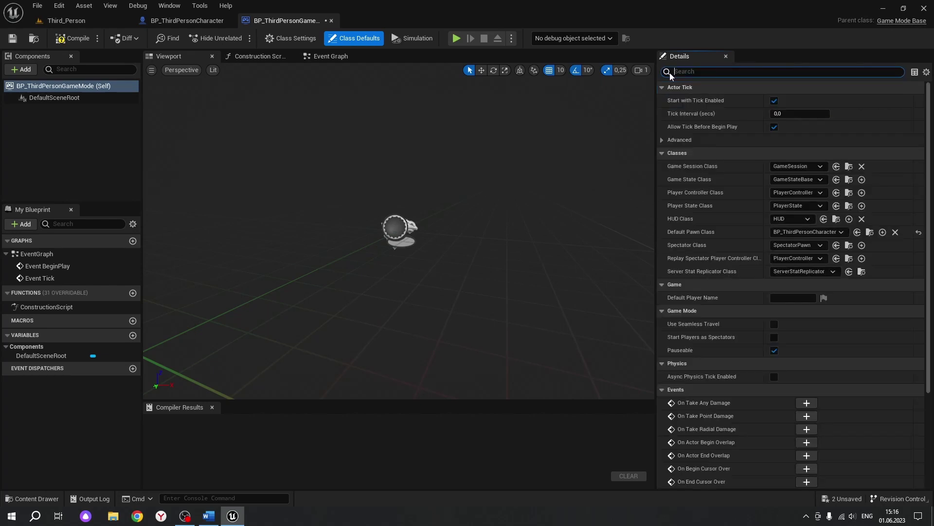
Compile, save and close the game mode Blueprint.
left_click(70, 37)
left_click(13, 38)
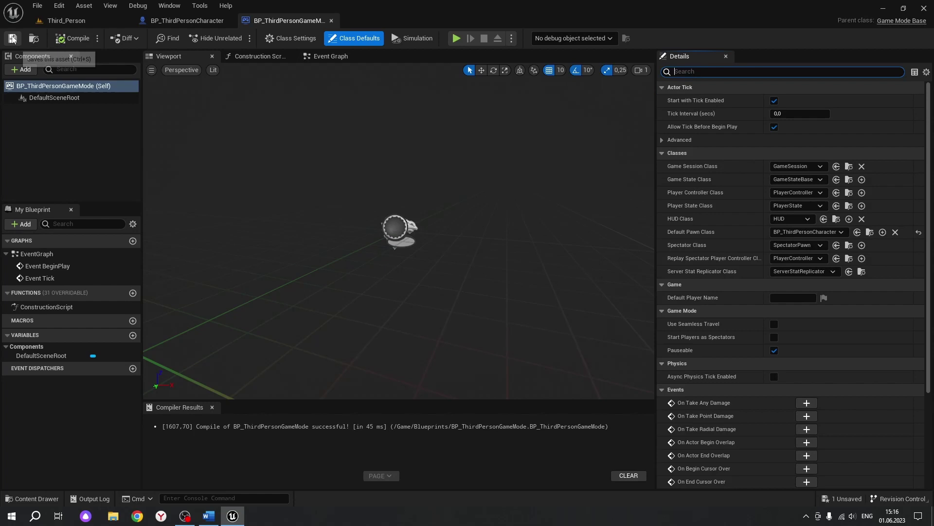
left_click(330, 21)
In Third_Person's World Settings, set GameMode Override to BP_ThirdPersonGameMode.
left_click(63, 20)
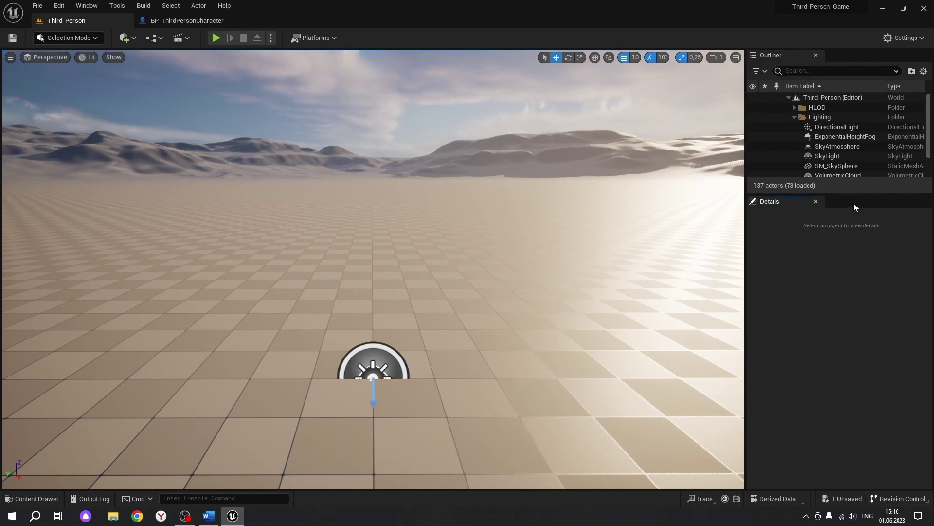
left_click(87, 6)
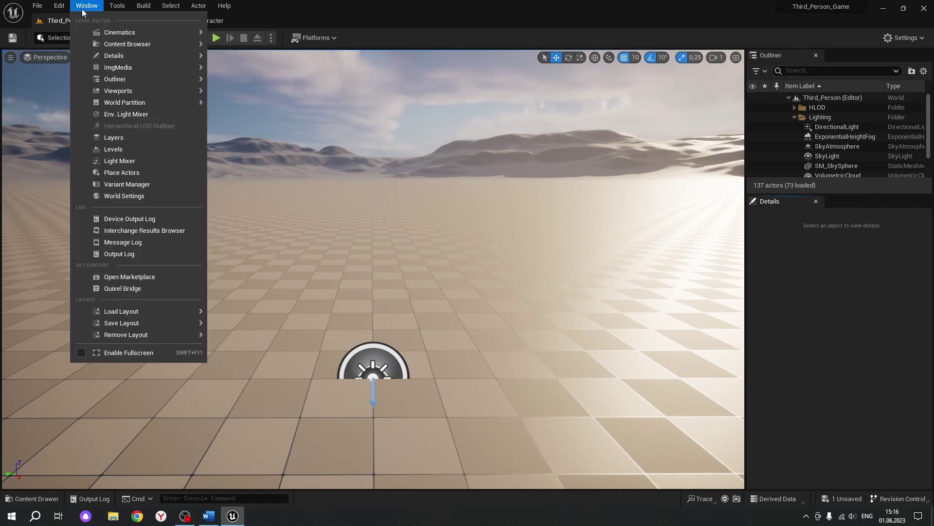
left_click(124, 196)
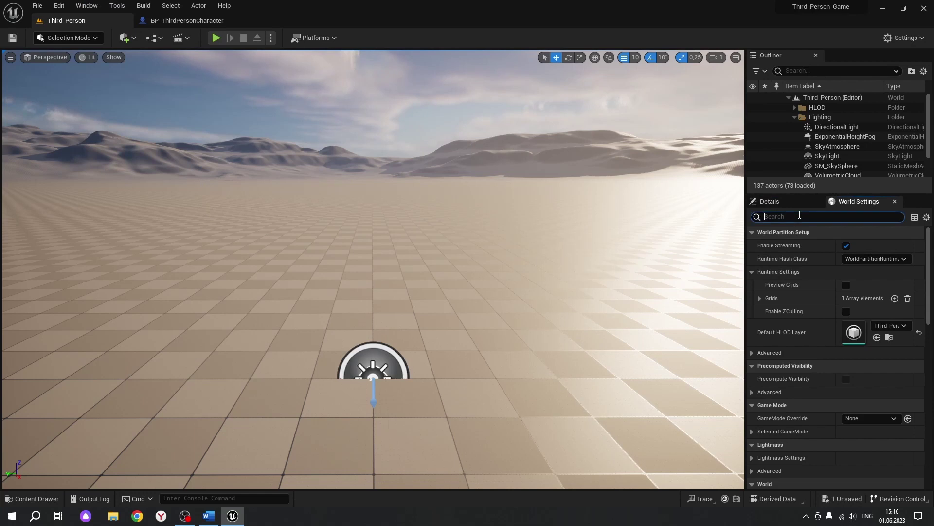
type("game mode")
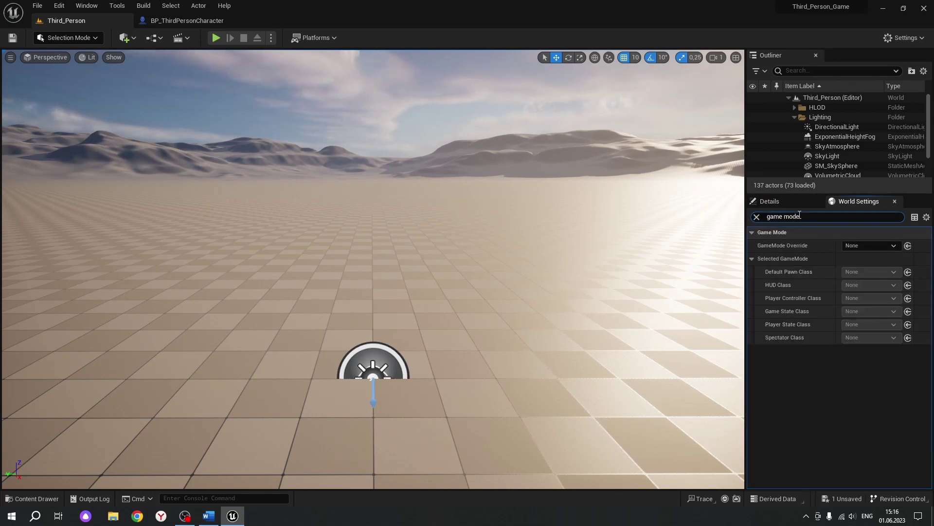
left_click(873, 246)
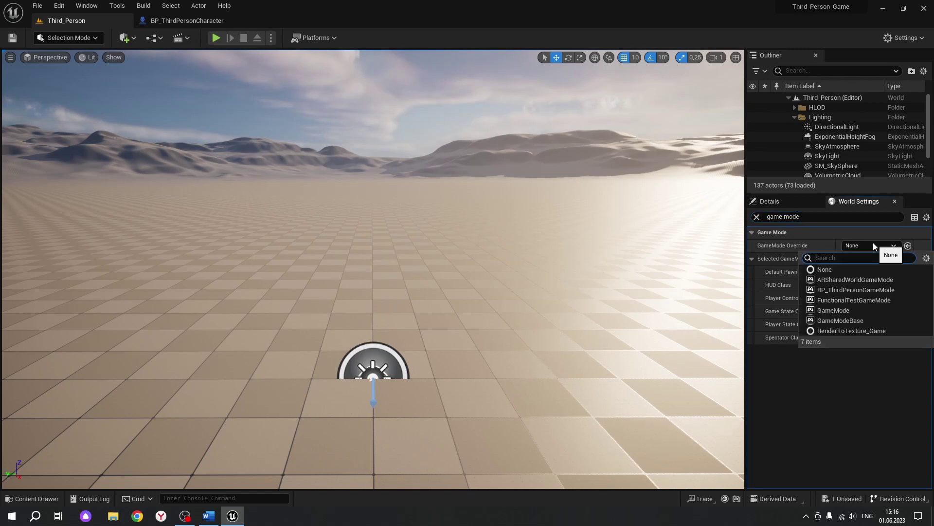
left_click(844, 290)
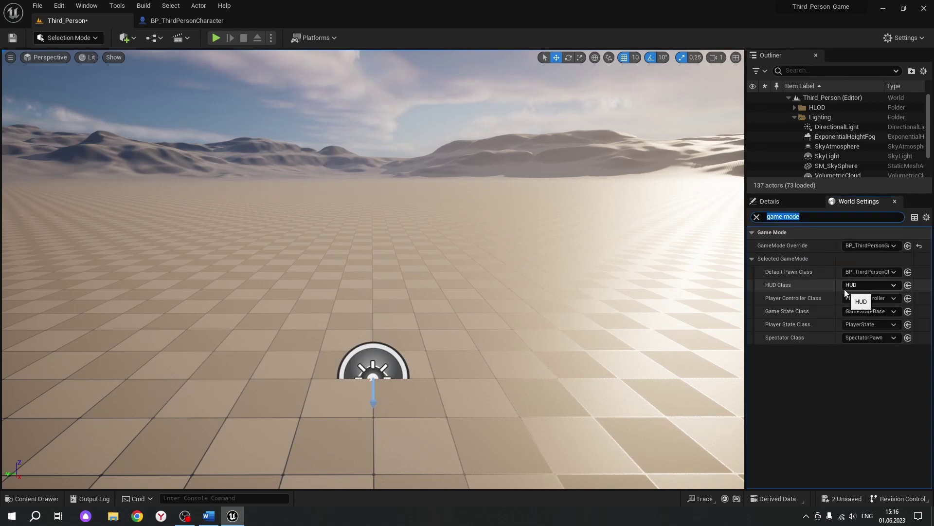
left_click(756, 217)
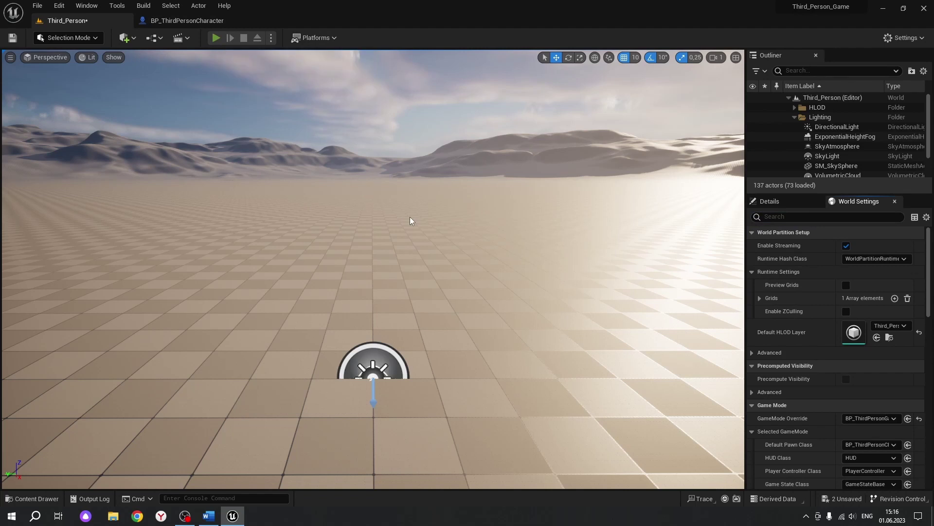
Start Play In Editor and run the character in all WASD directions, jumping once.
key("s")
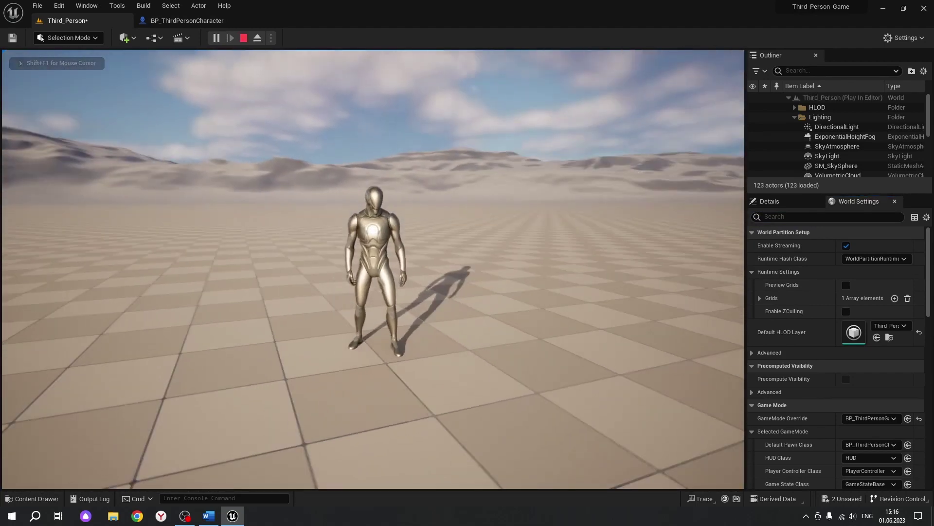
key("w")
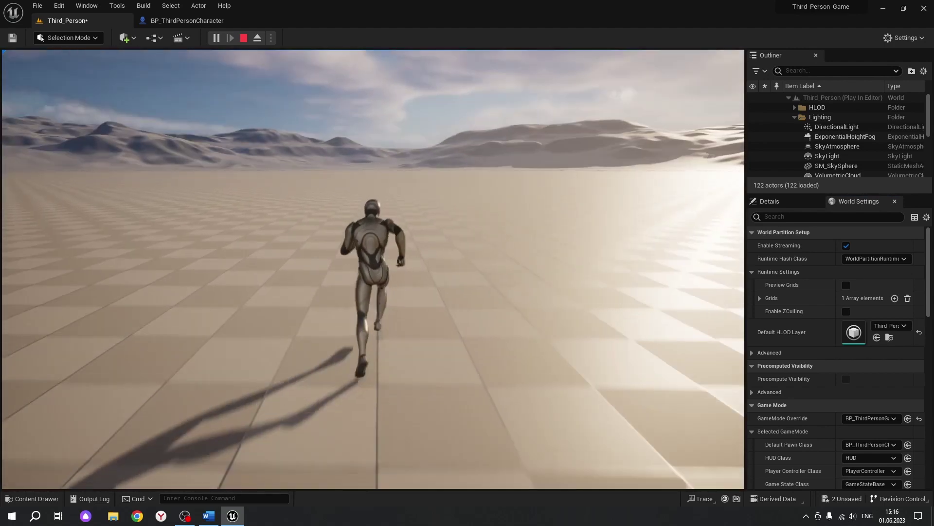
key("a")
key("s")
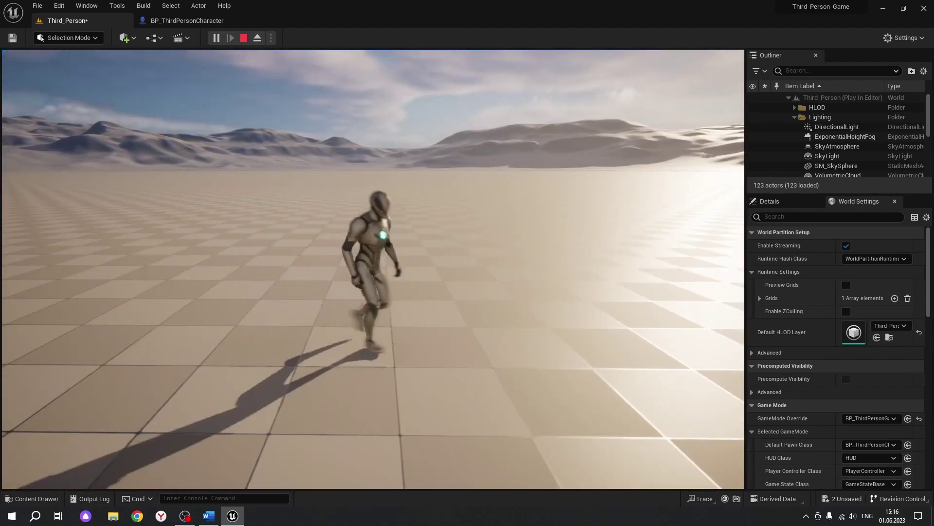
key("d")
key("s")
key("a")
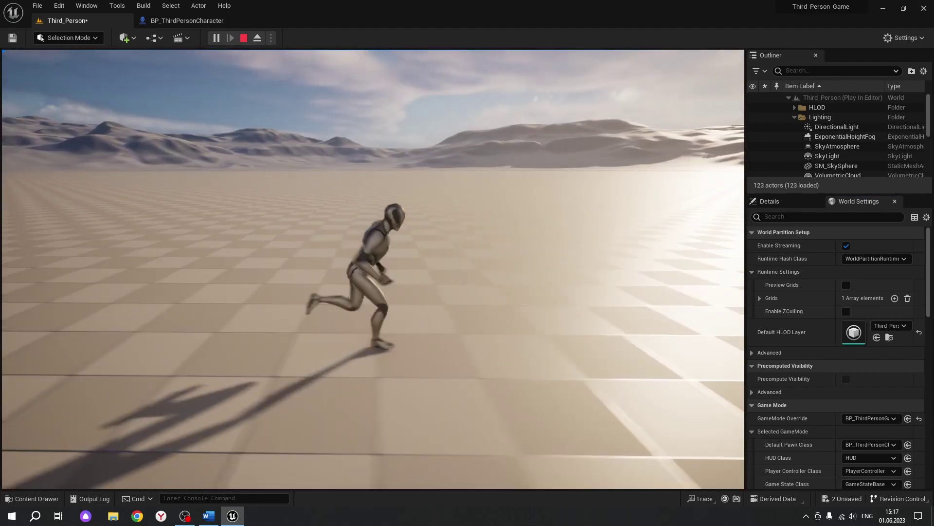
key("space")
key("d")
key("a")
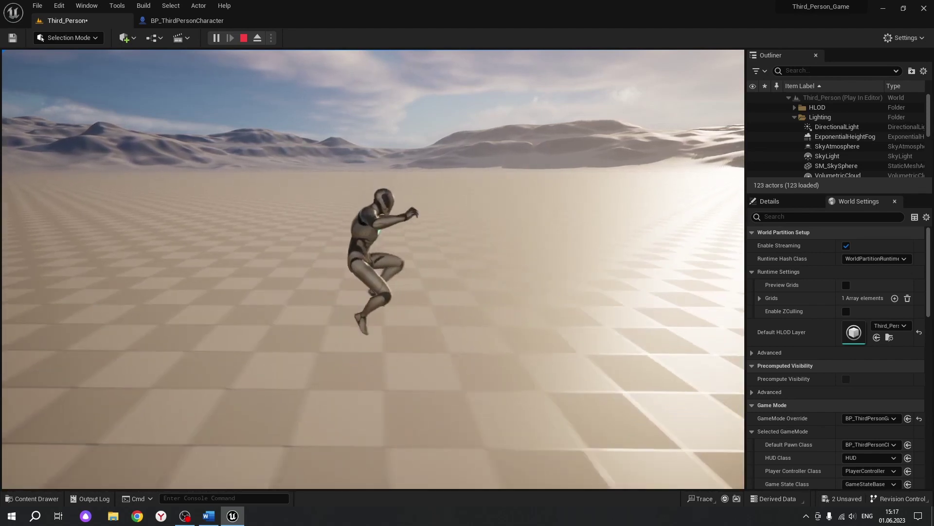
Jump again, keep running left, right and away, then stop the play session.
key("w")
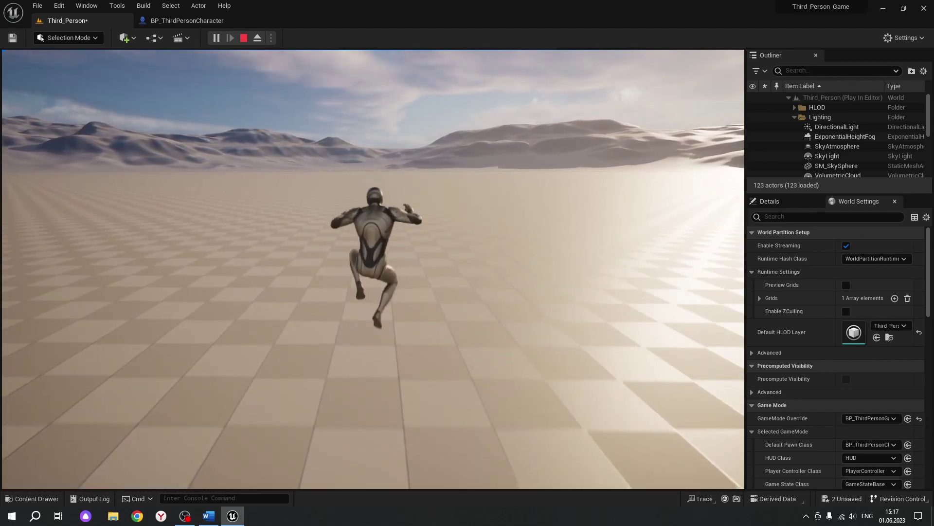
key("space")
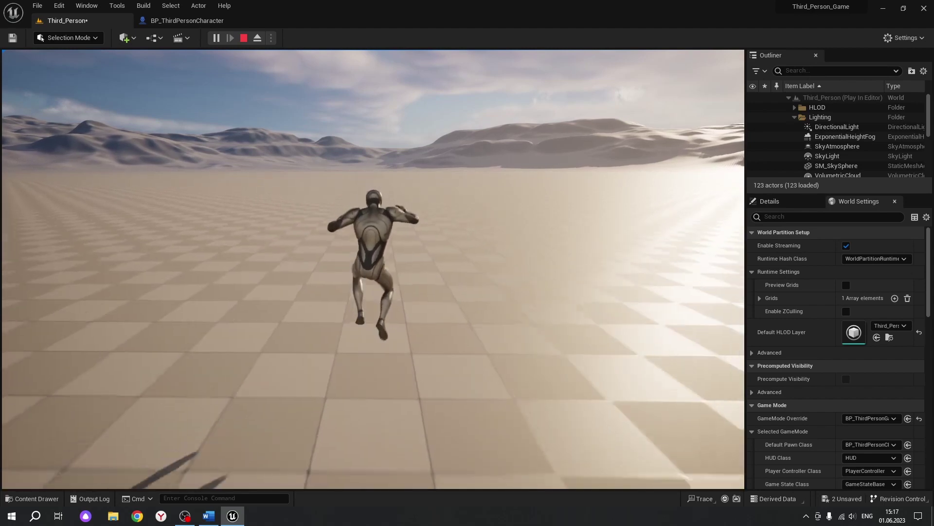
key("a")
key("d")
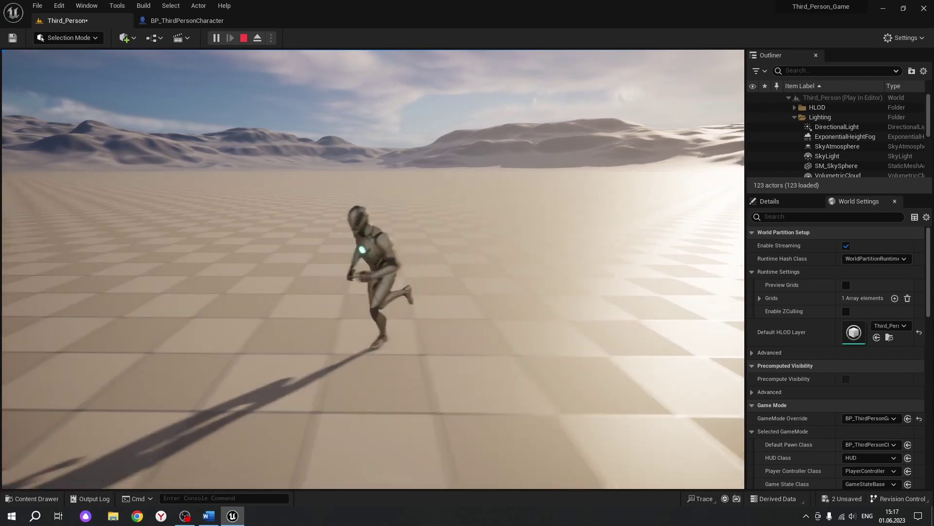
key("w")
key("a")
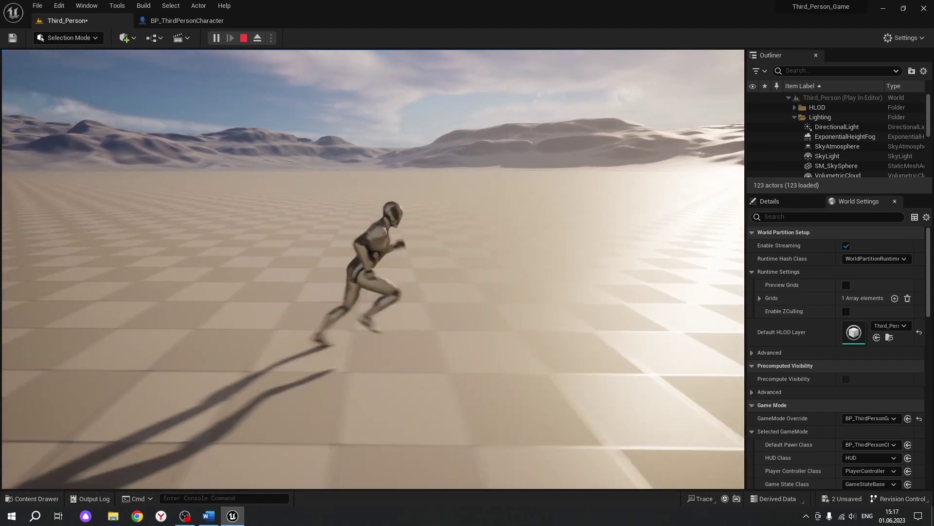
key("d")
key("d")
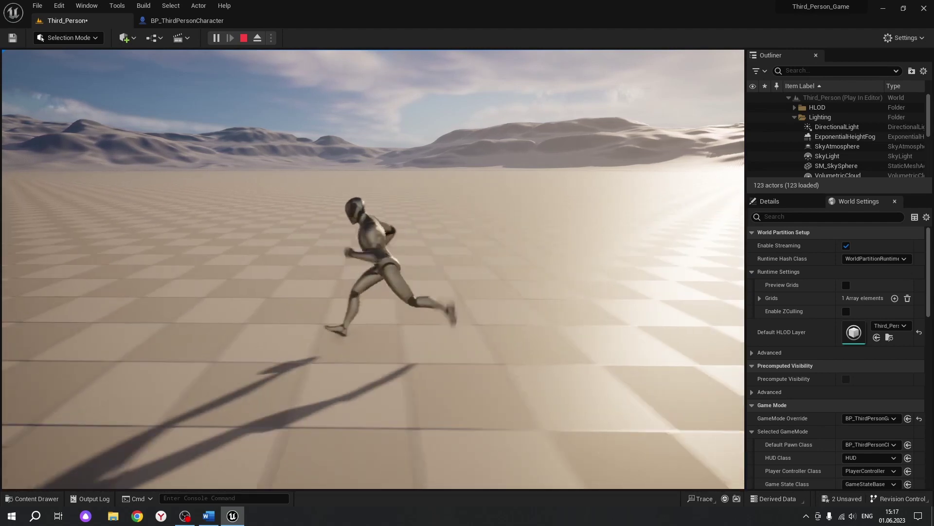
key("s")
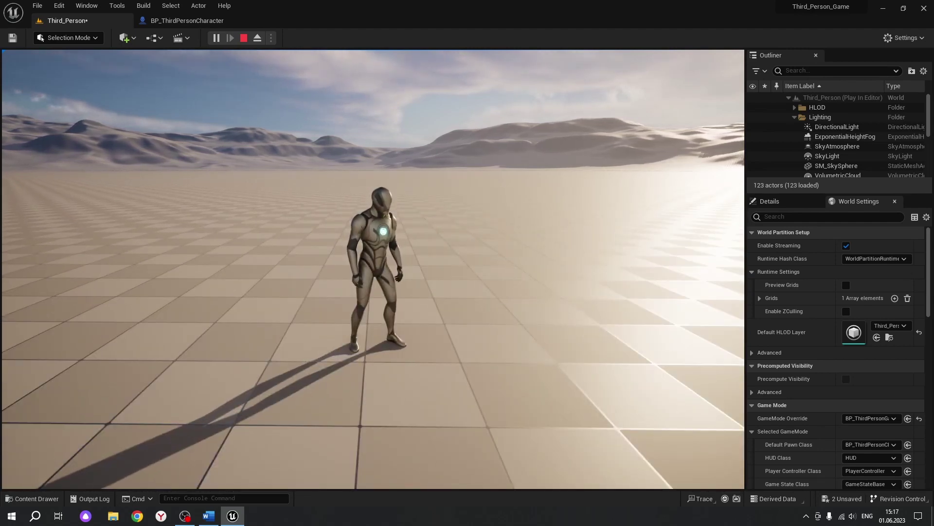
key("Escape")
Save all changes and open BP_ThirdPersonCharacter in its viewport.
left_click(37, 6)
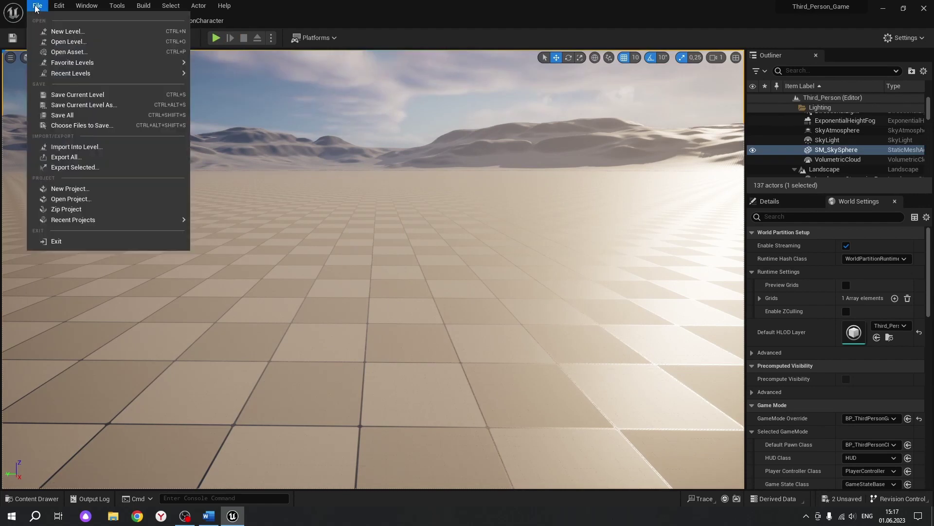
left_click(65, 115)
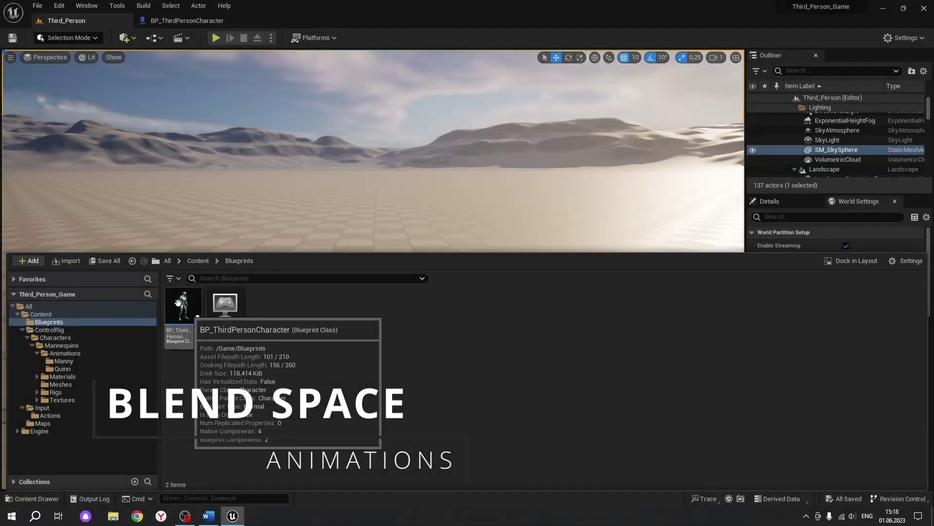
double_click(186, 306)
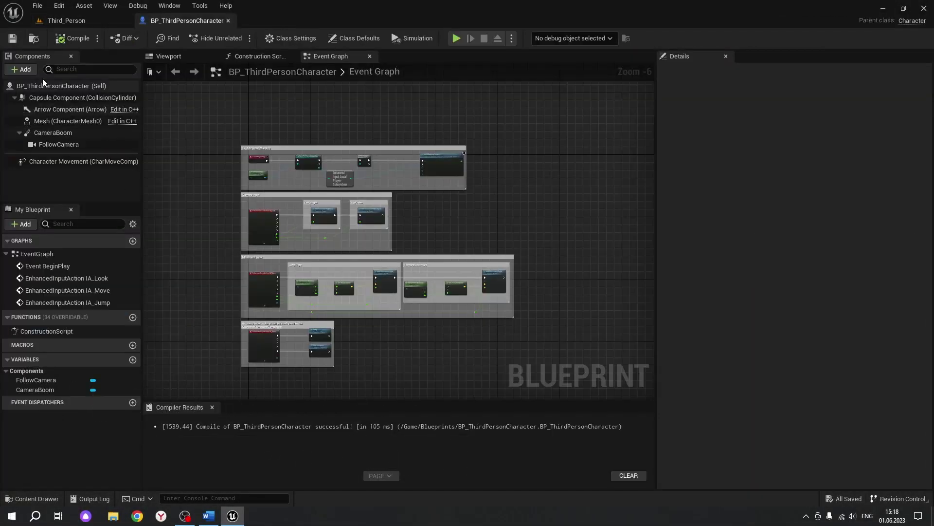
left_click(160, 56)
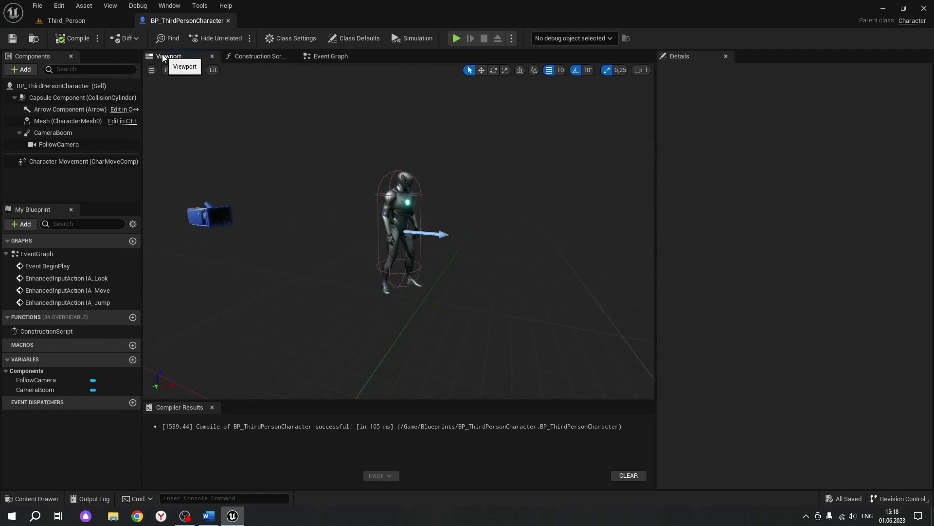
Set the mesh's Anim Class to None, compile and save, and return to Third_Person.
left_click(68, 86)
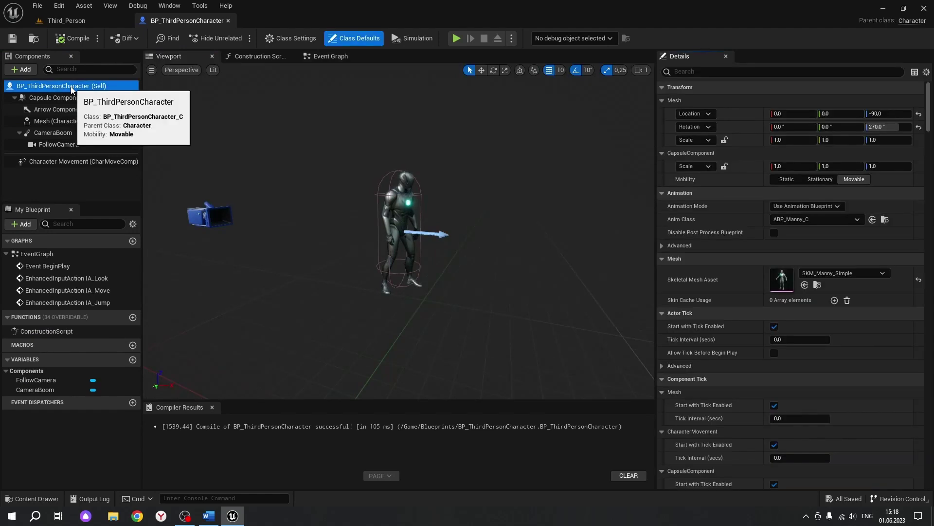
left_click(819, 223)
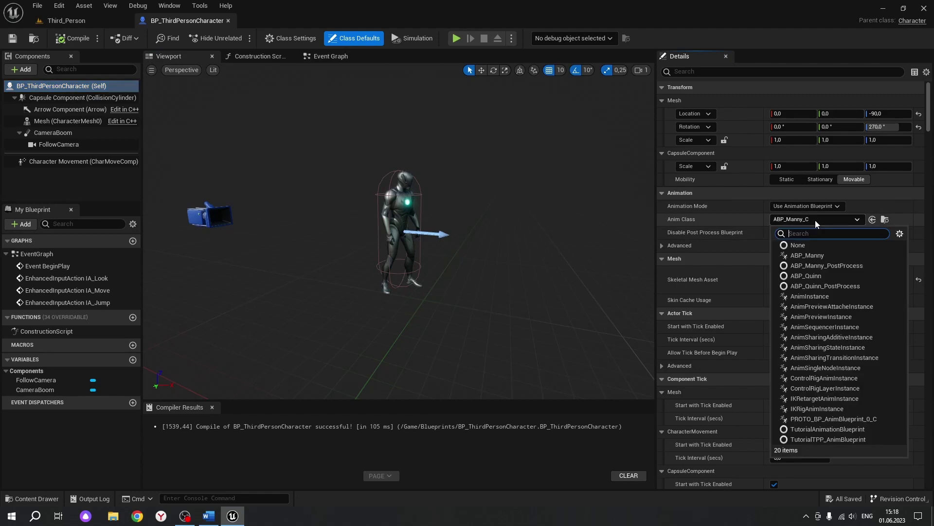
left_click(808, 246)
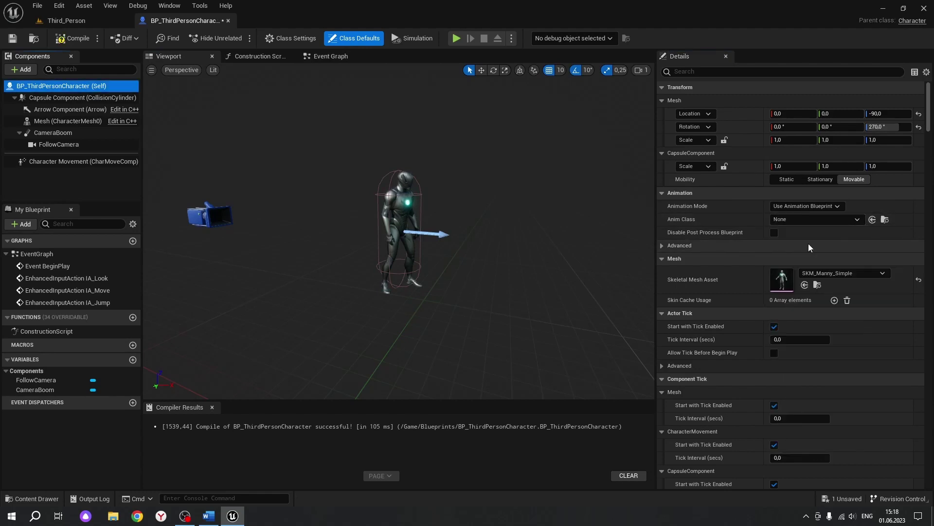
left_click(72, 39)
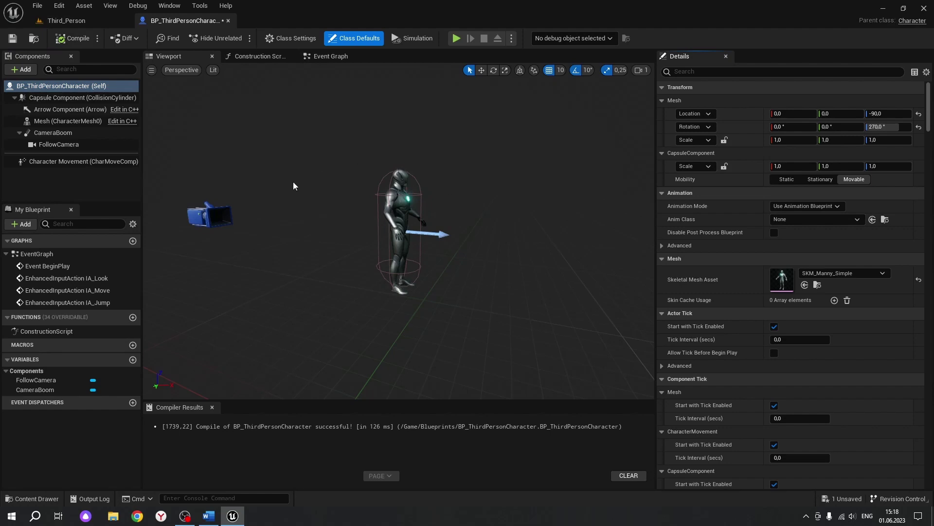
left_click(12, 39)
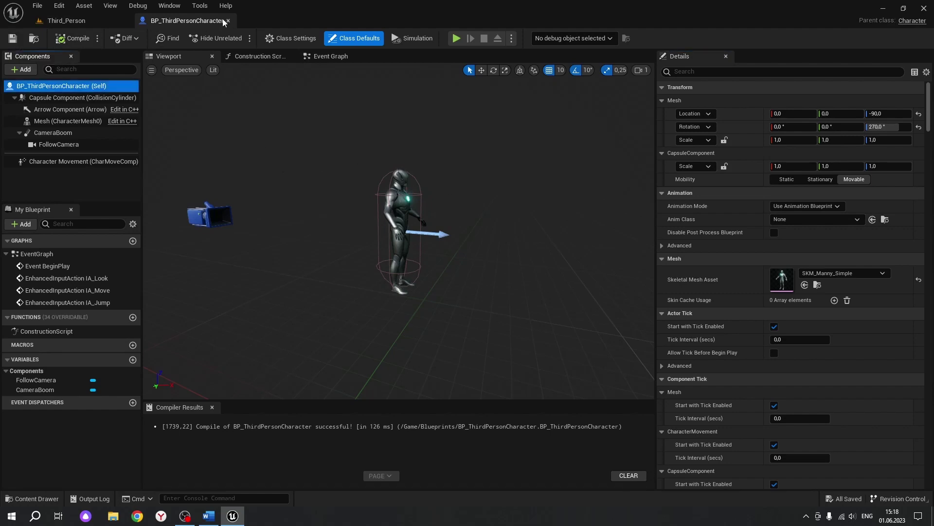
left_click(60, 19)
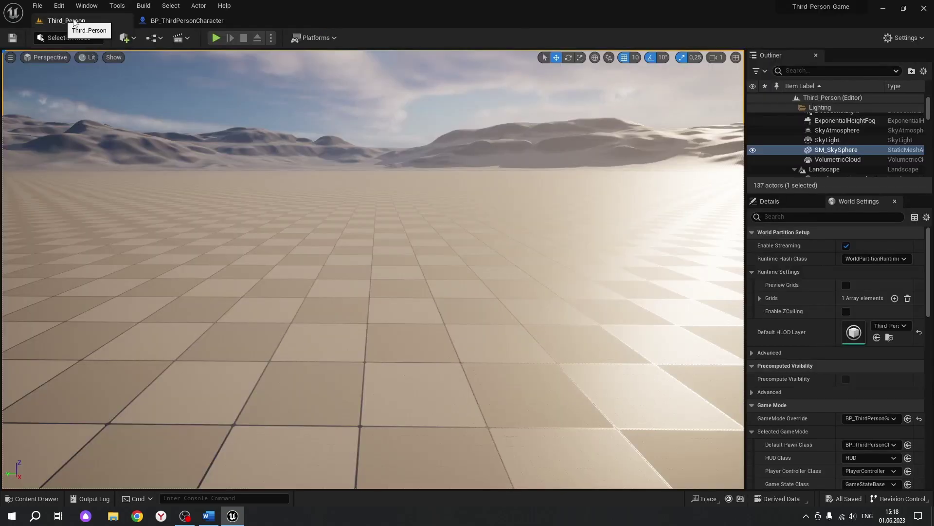
In ControlRig/Characters/Mannequins/Animations, force-delete the ABP_Manny and ABP_Quinn Animation Blueprints.
key("ctrl+space")
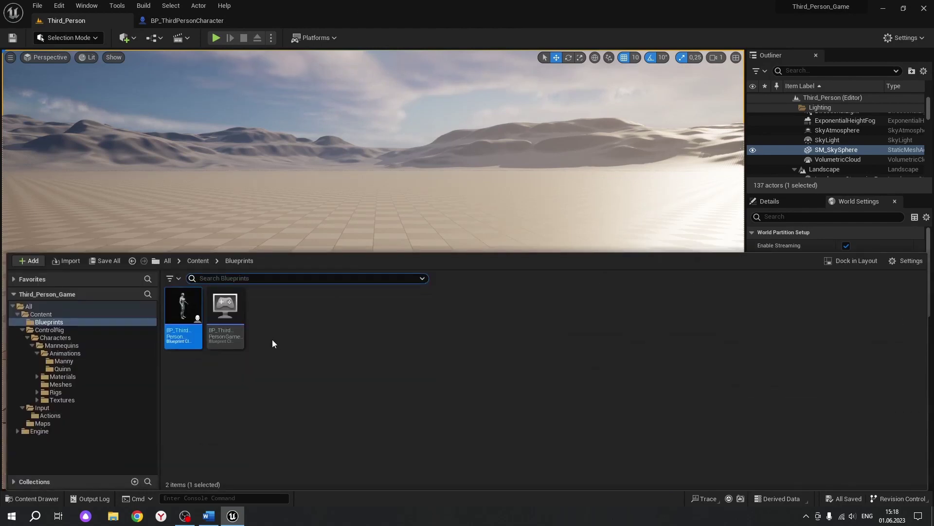
key("BackSpace")
double_click(224, 314)
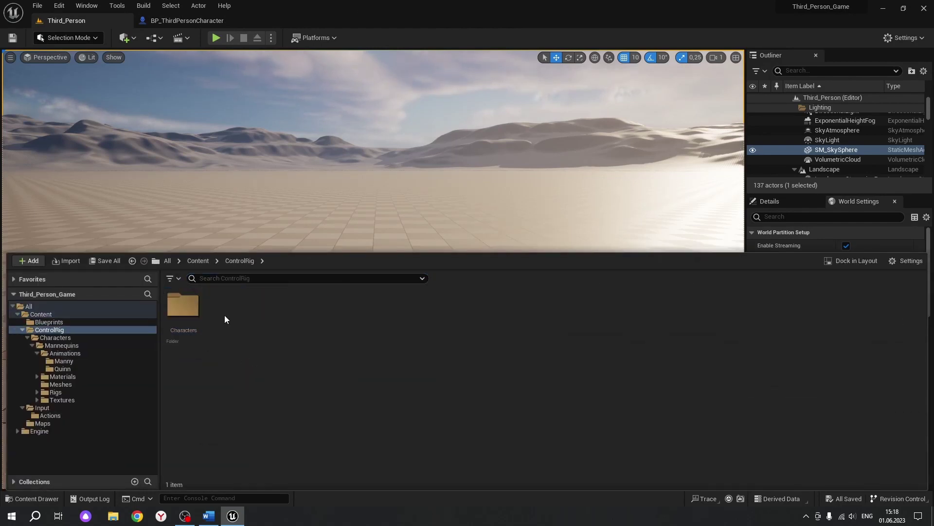
double_click(183, 310)
double_click(183, 314)
double_click(183, 316)
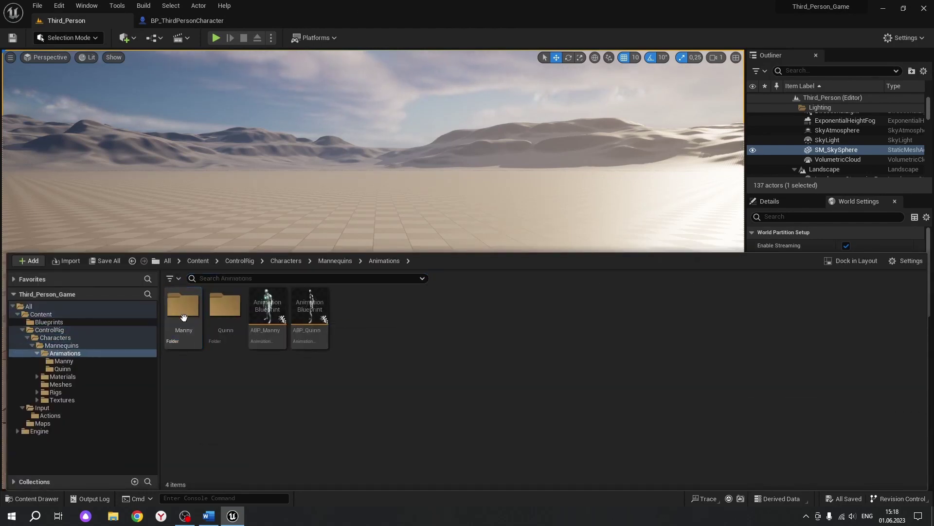
left_click(260, 318)
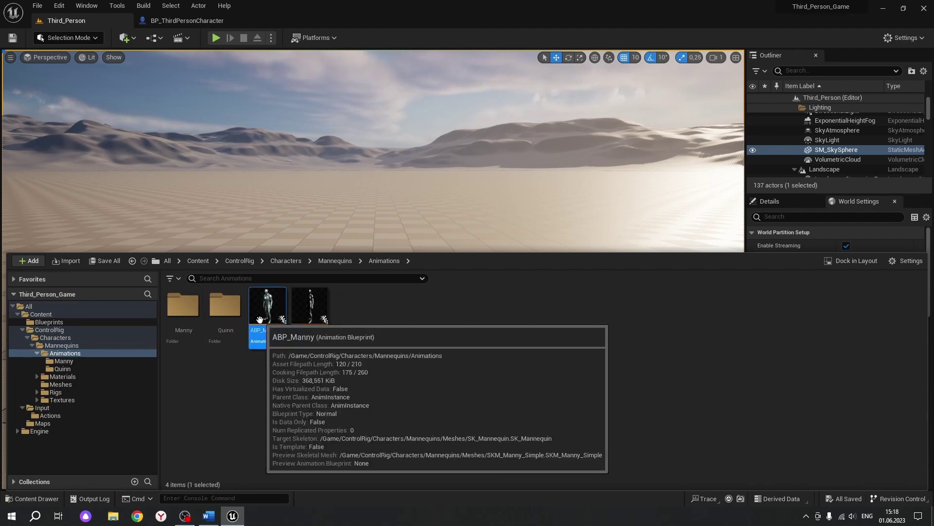
left_click(310, 309, "ctrl")
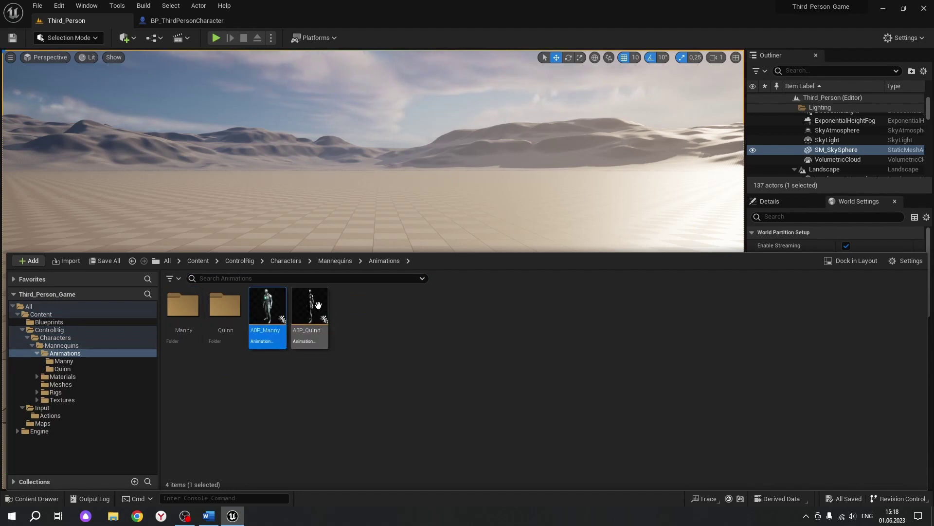
right_click(312, 315)
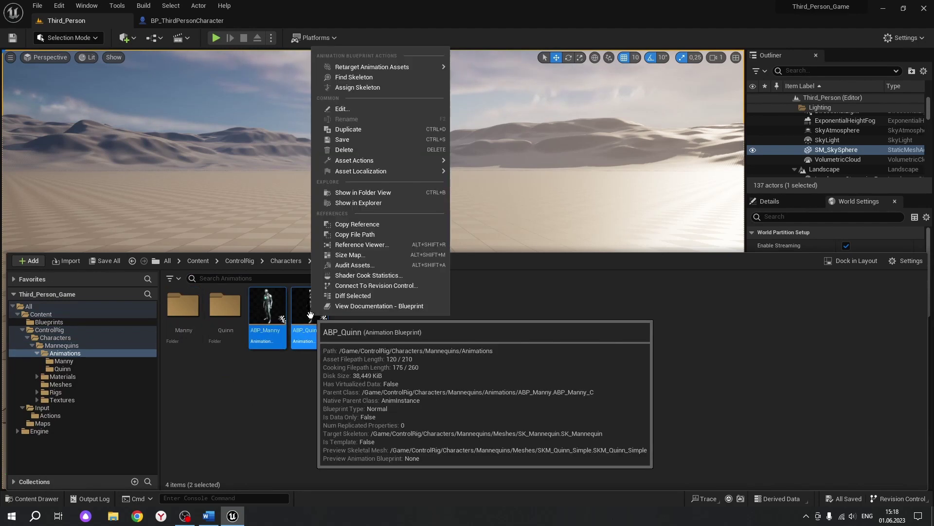
left_click(351, 151)
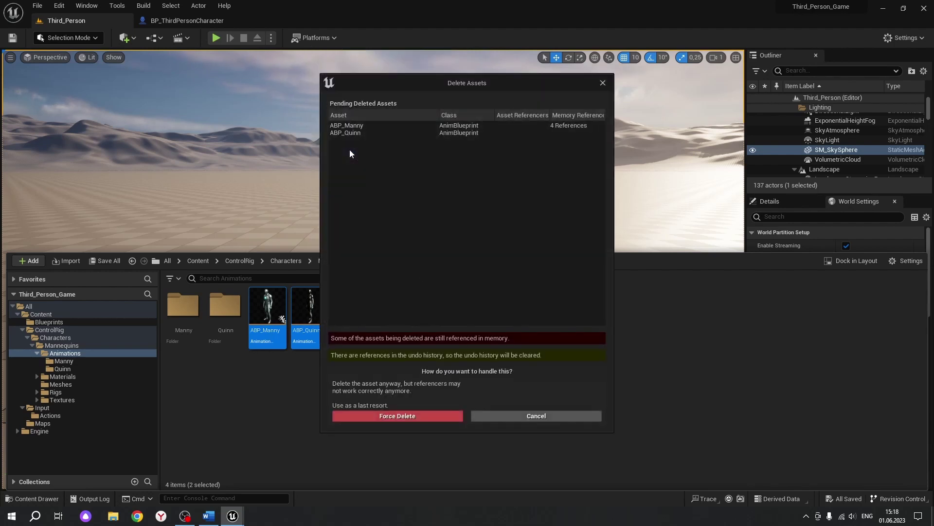
left_click(404, 414)
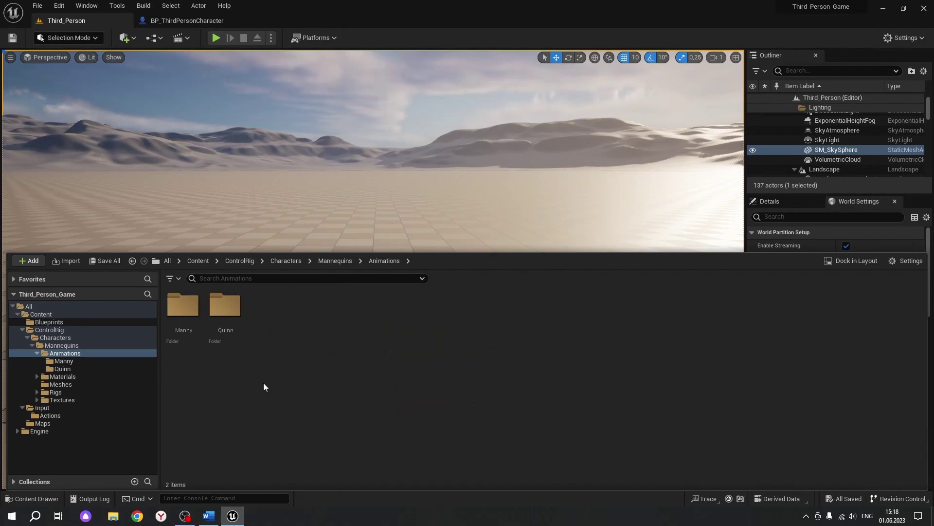
Force-delete the BS_MF_Unarmed blend space from the Quinn folder.
double_click(219, 309)
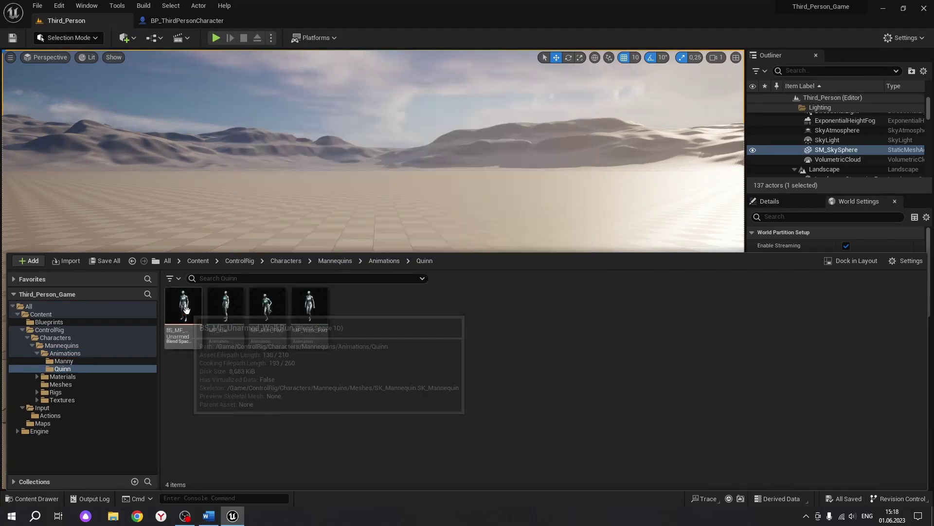
right_click(184, 307)
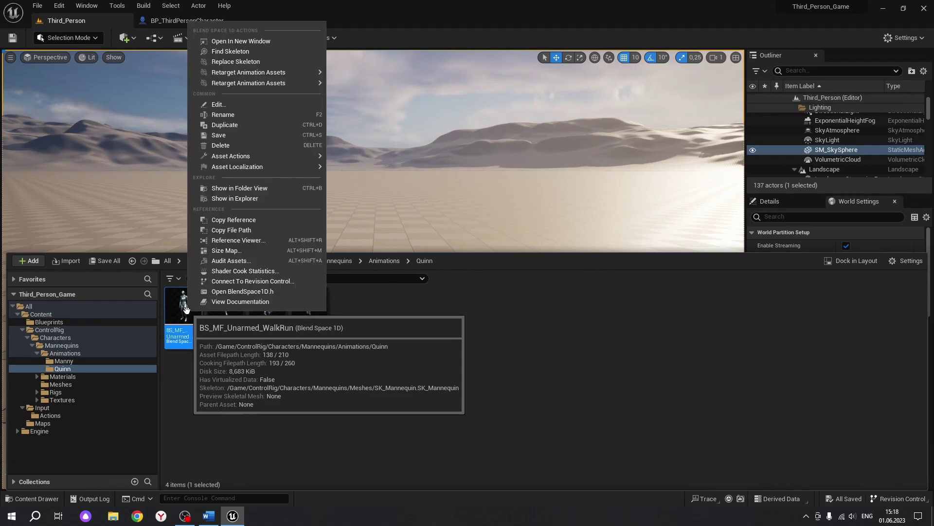
left_click(228, 144)
left_click(394, 416)
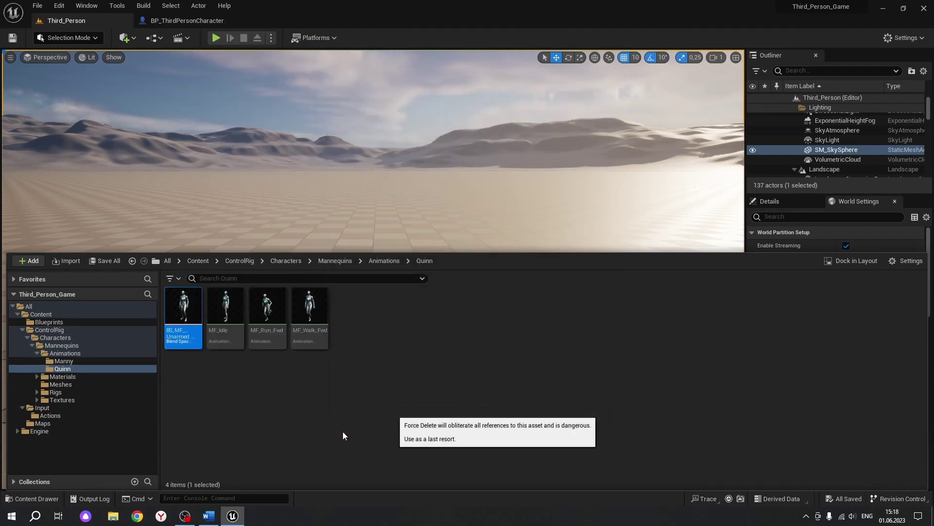
key("alt+Left")
Force-delete the BS_MM_WalkRun blend space from the Manny folder.
left_click(188, 324)
double_click(187, 324)
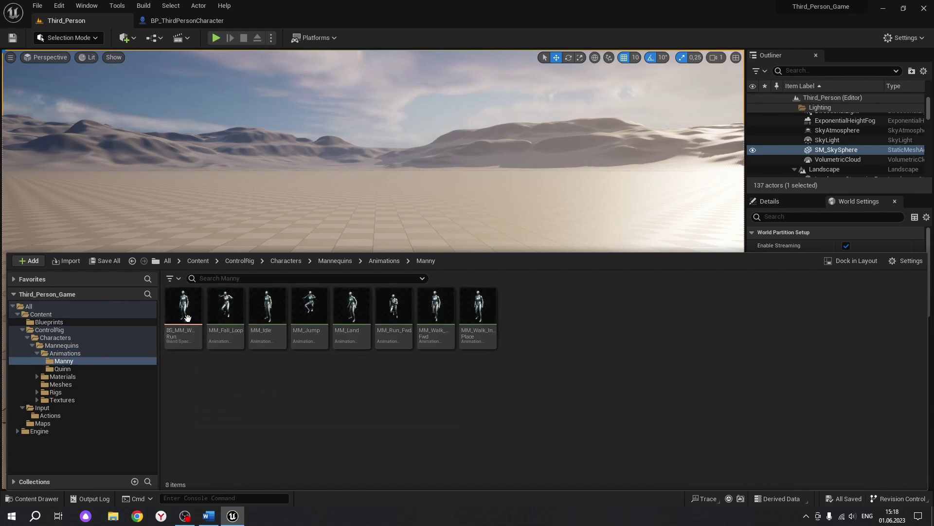
right_click(185, 317)
left_click(222, 152)
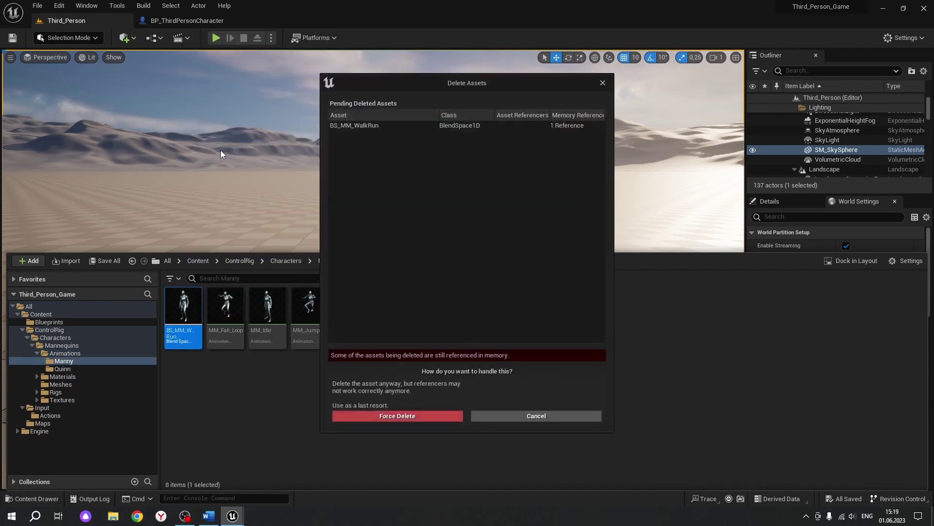
left_click(398, 415)
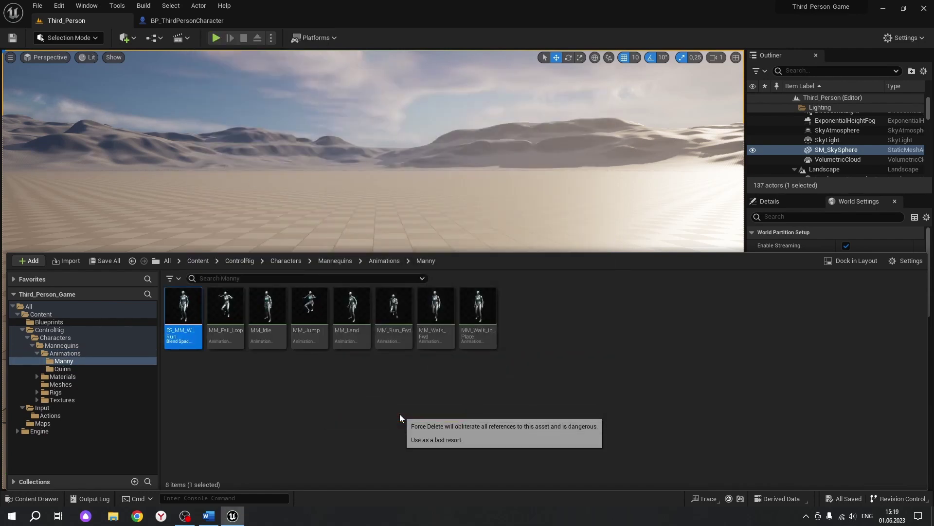
key("alt+Left")
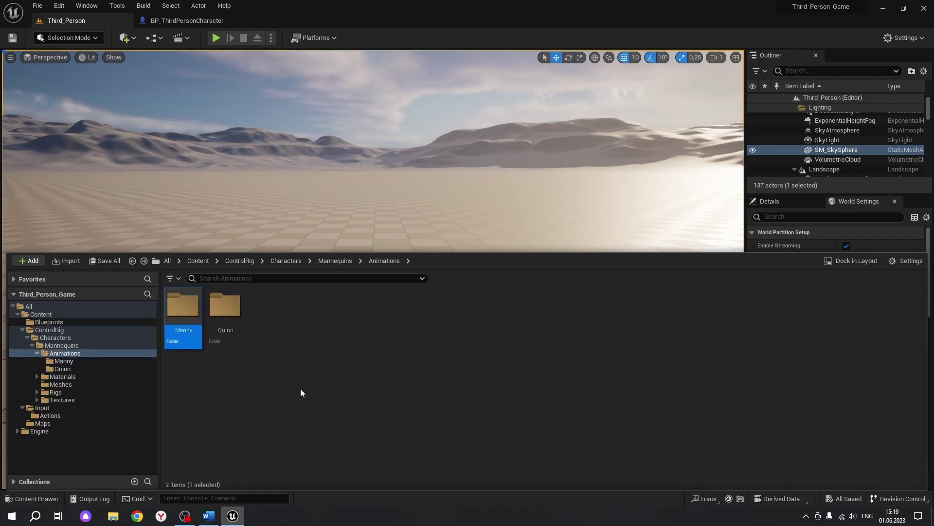
In the Manny folder, create a legacy Blend Space 1D on SK_Mannequin named BS_TP_Walk_Run.
double_click(182, 308)
right_click(209, 396)
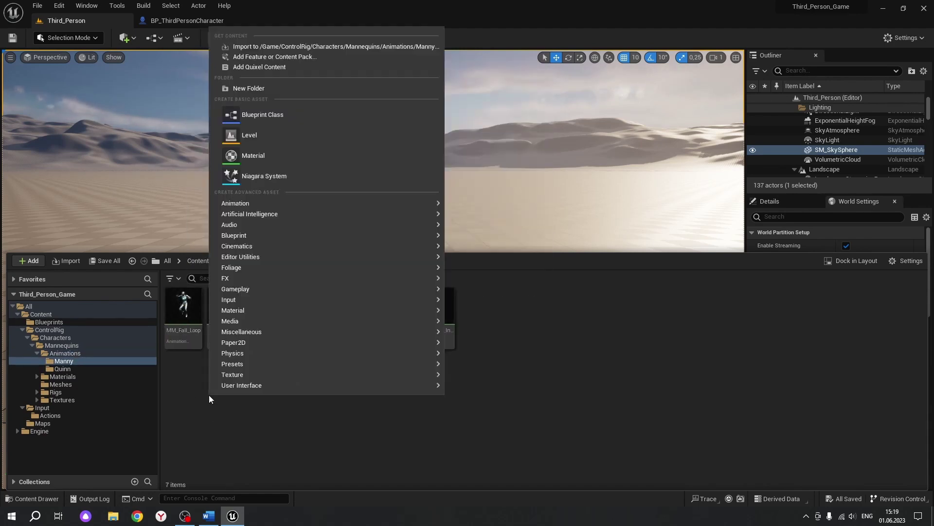
mouse_move(219, 385)
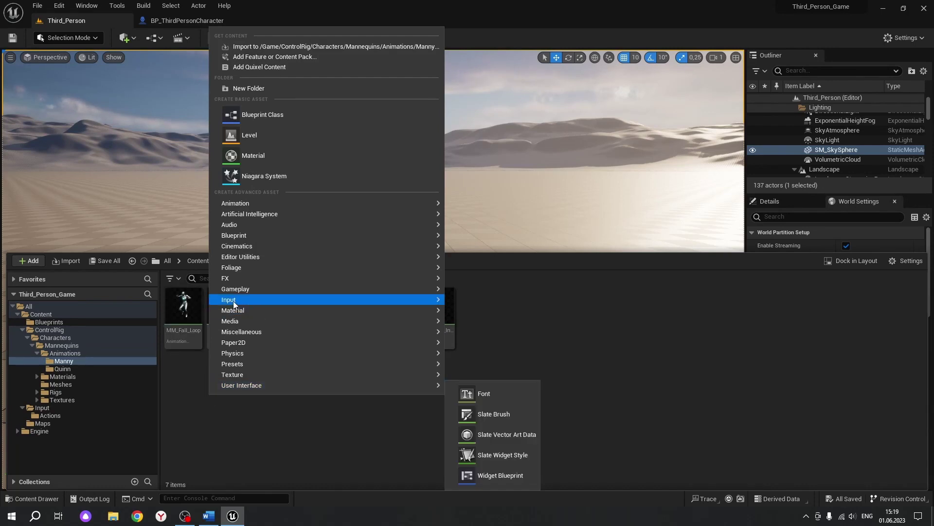
mouse_move(242, 204)
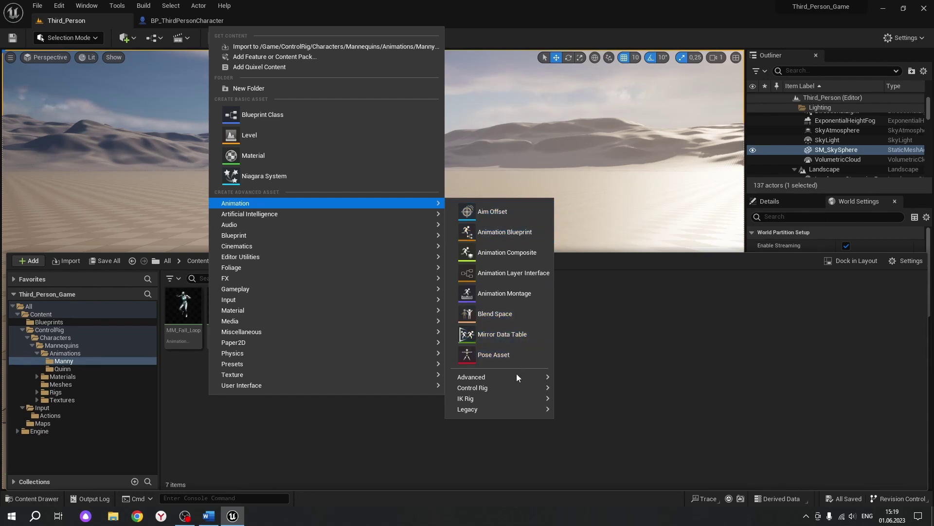
mouse_move(496, 387)
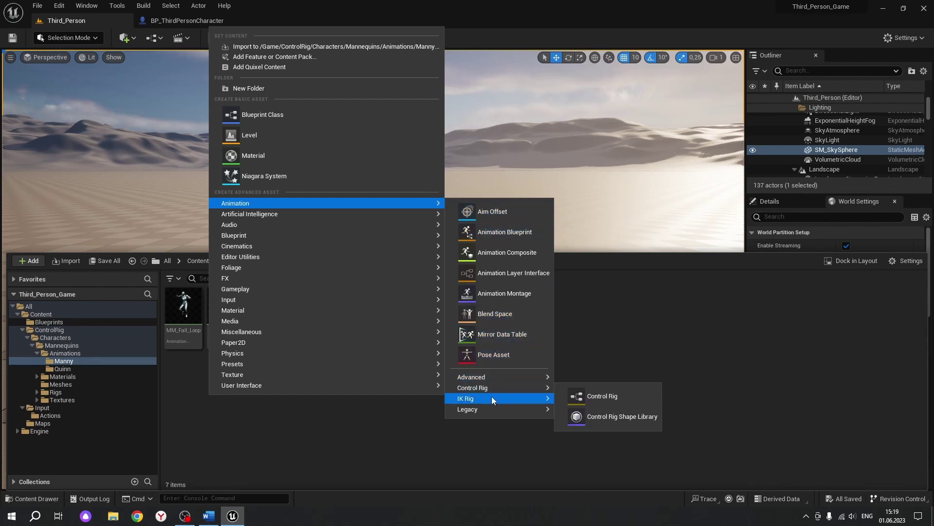
mouse_move(488, 409)
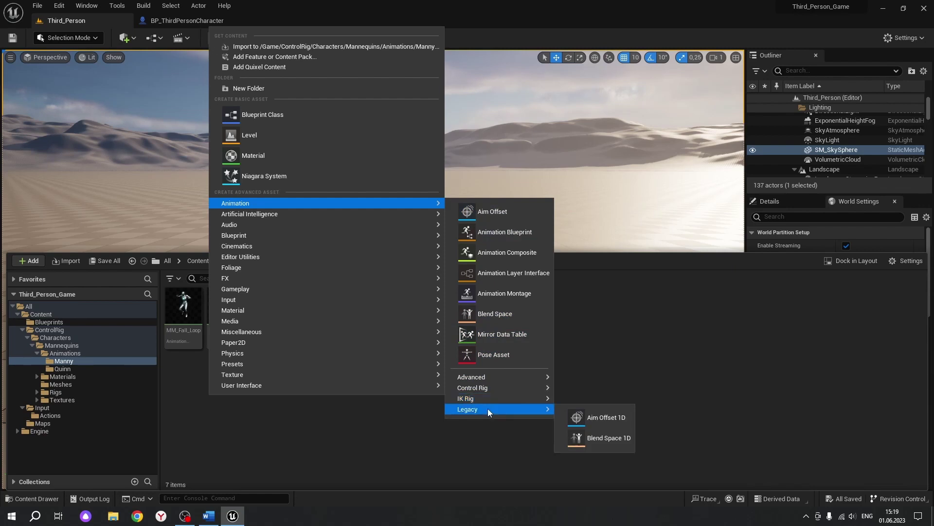
left_click(616, 440)
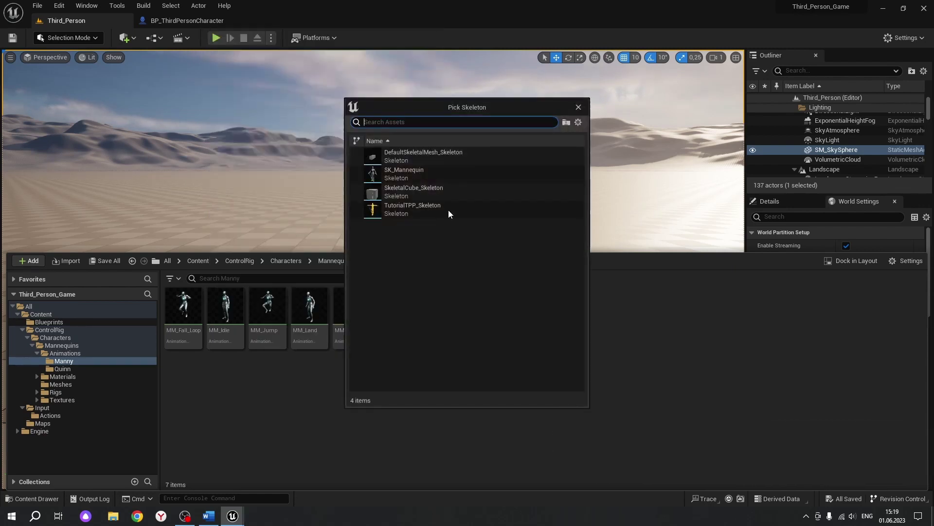
left_click(416, 175)
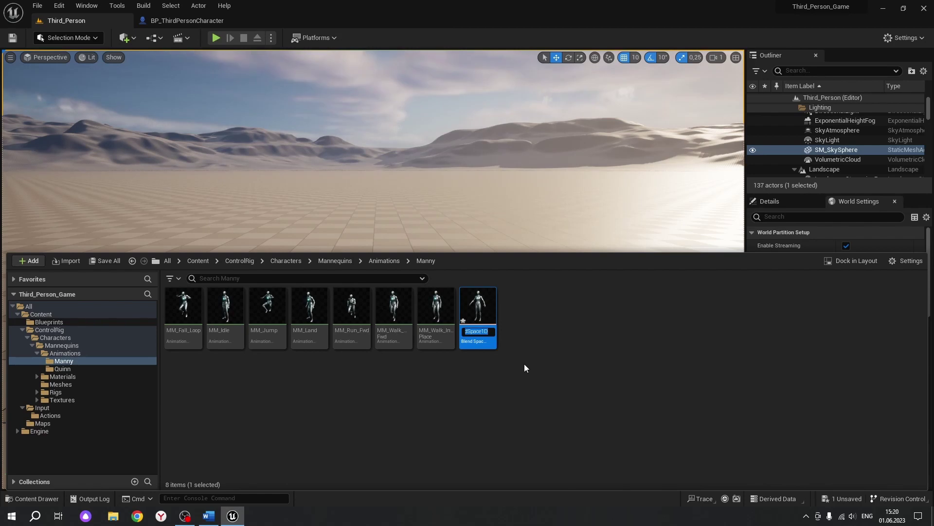
type("BS_TP_Walk_Run")
key("Return")
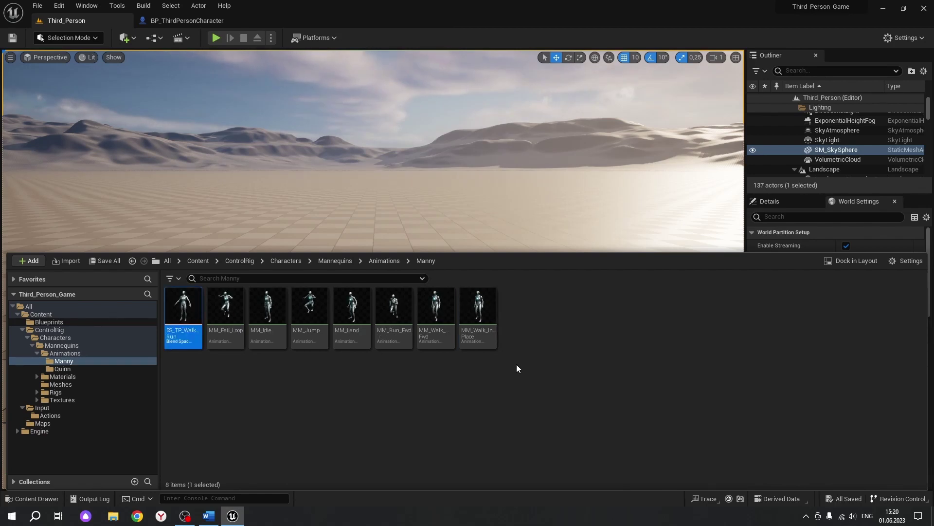
Open BS_TP_WalkRun and preview it on SKM_Manny_Simple.
double_click(178, 311)
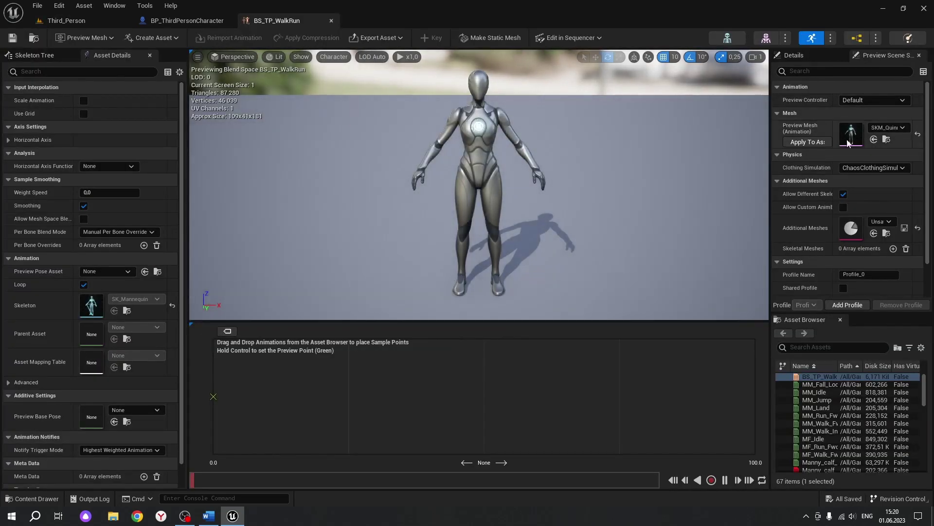
left_click(891, 128)
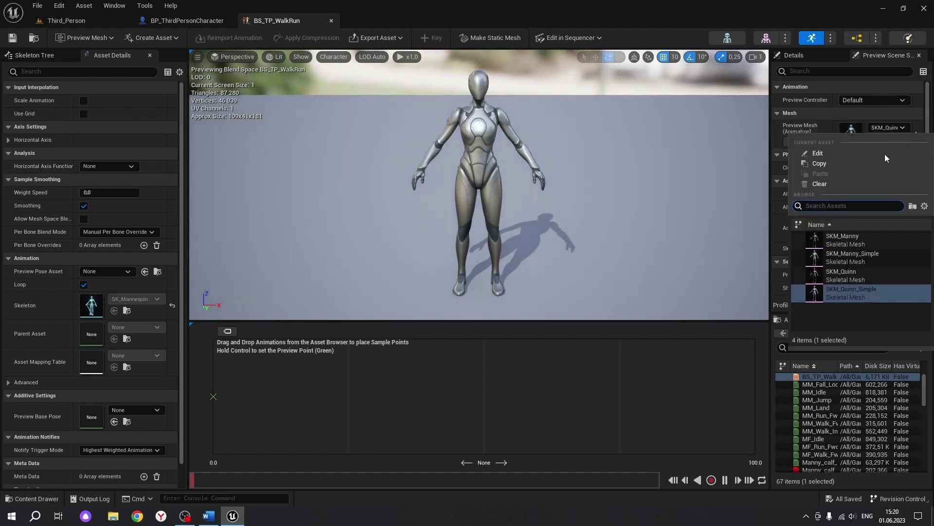
left_click(856, 255)
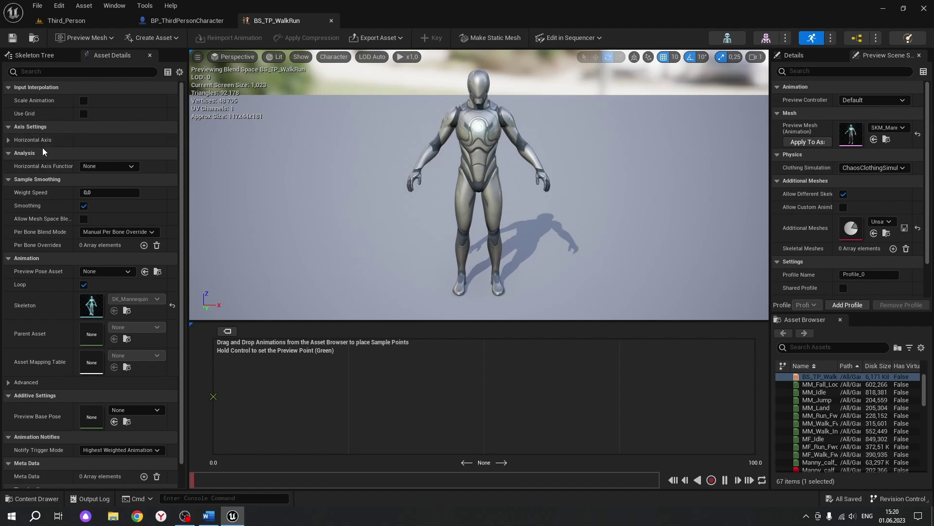
Name the horizontal axis Speed with maximum 500, set weight speed 5, and save.
left_click(7, 141)
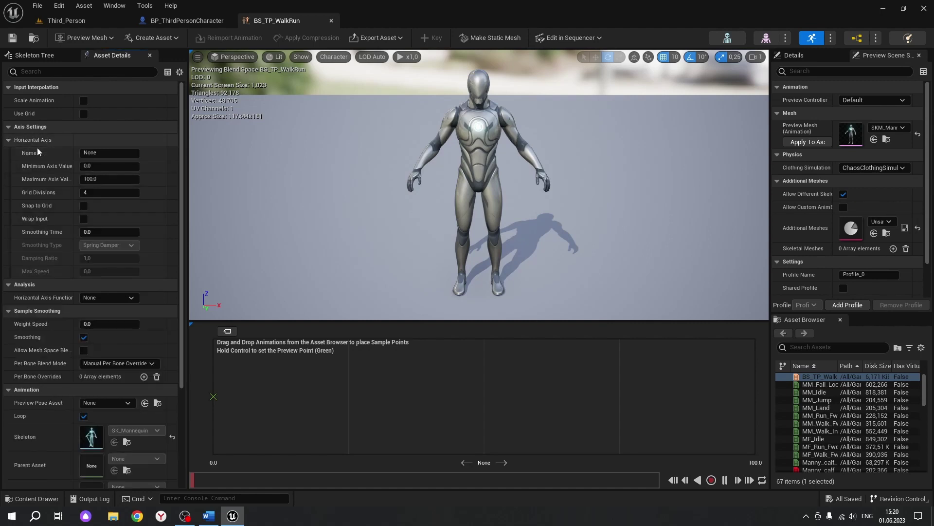
left_click(110, 153)
type("Speed")
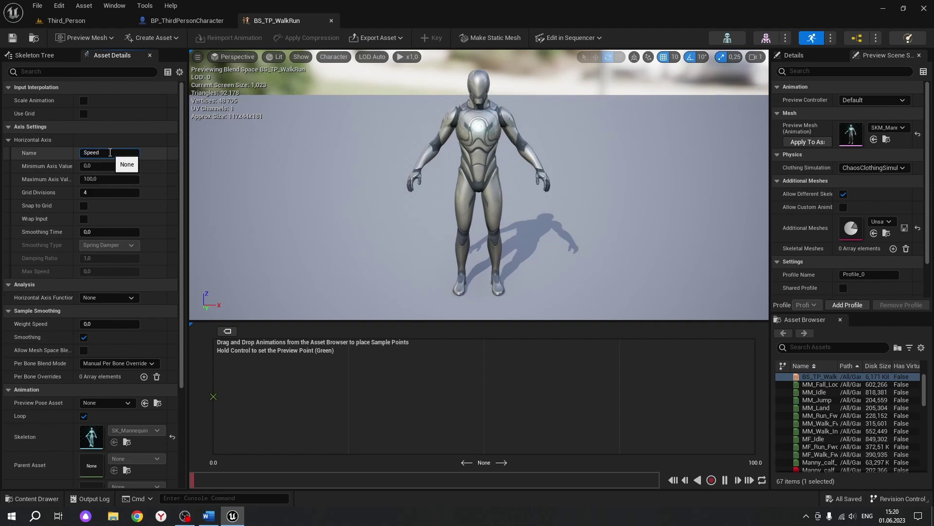
key("Return")
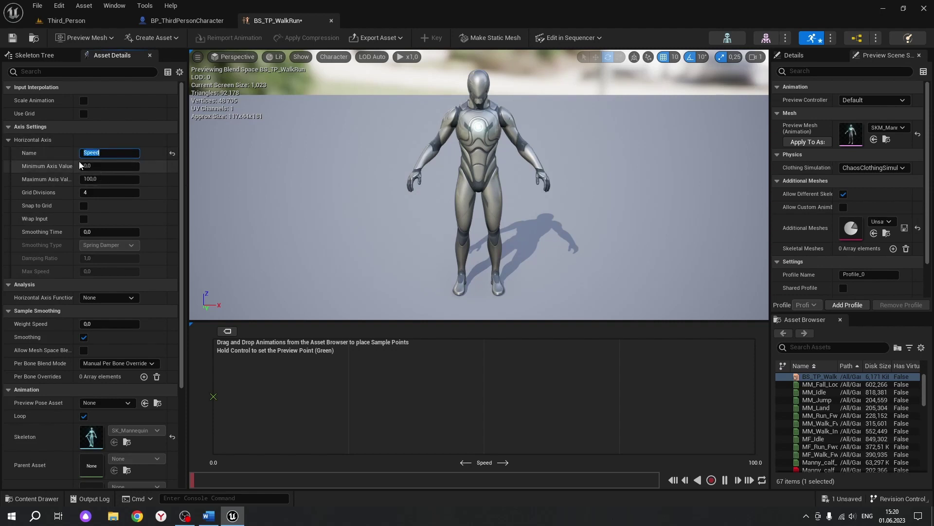
left_click(92, 182)
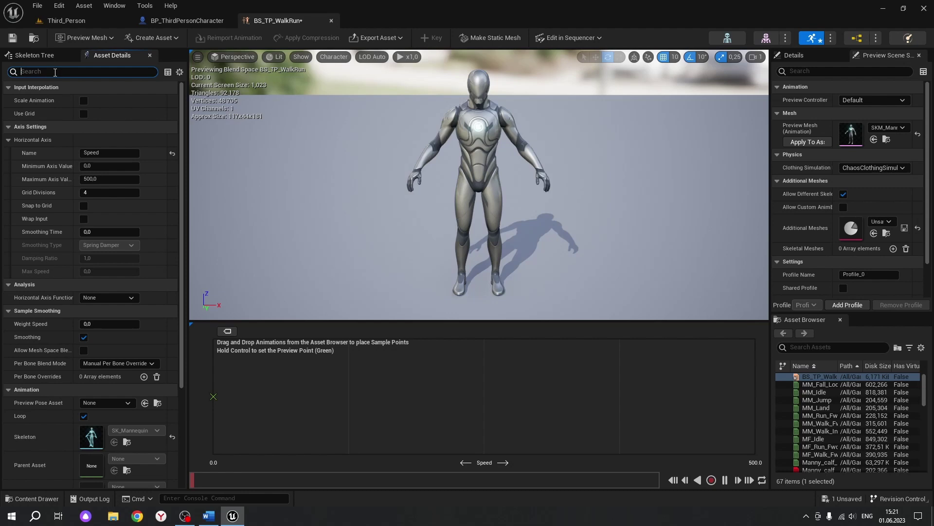
type("wei")
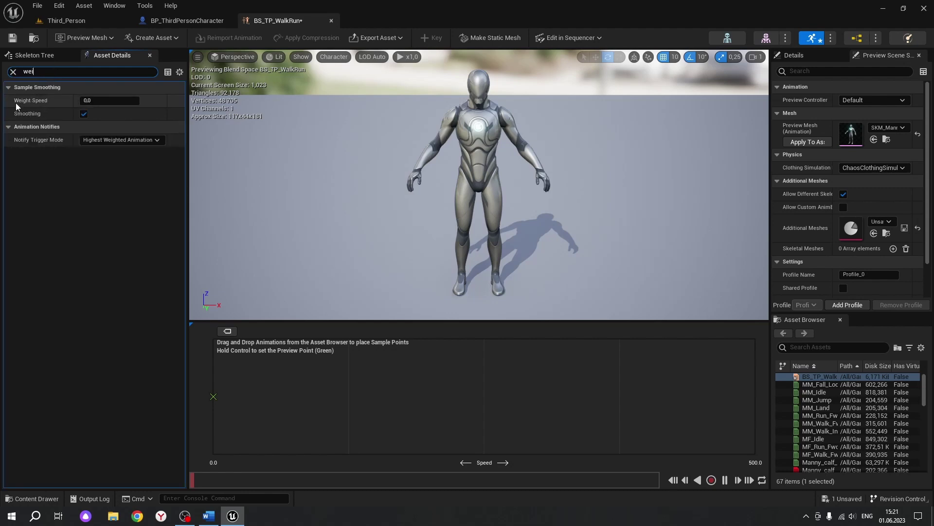
left_click(101, 103)
type("5")
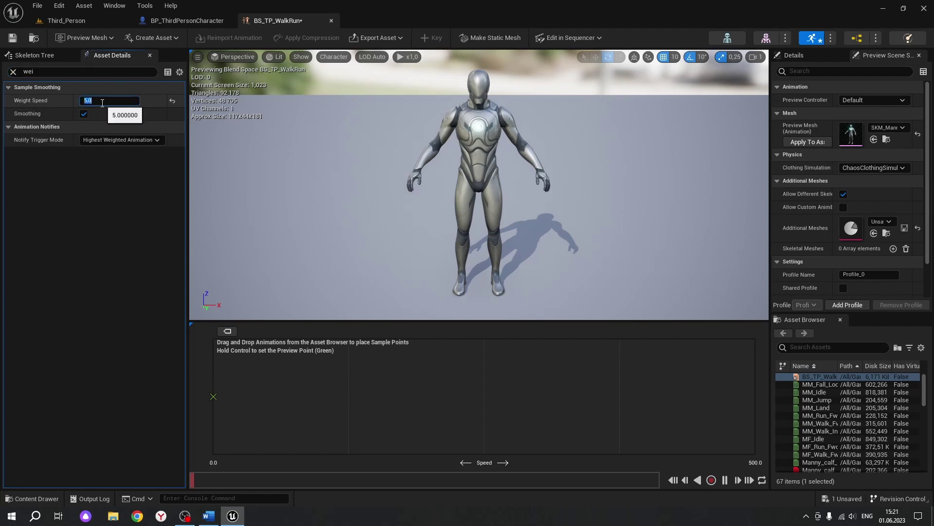
left_click(98, 213)
left_click(13, 72)
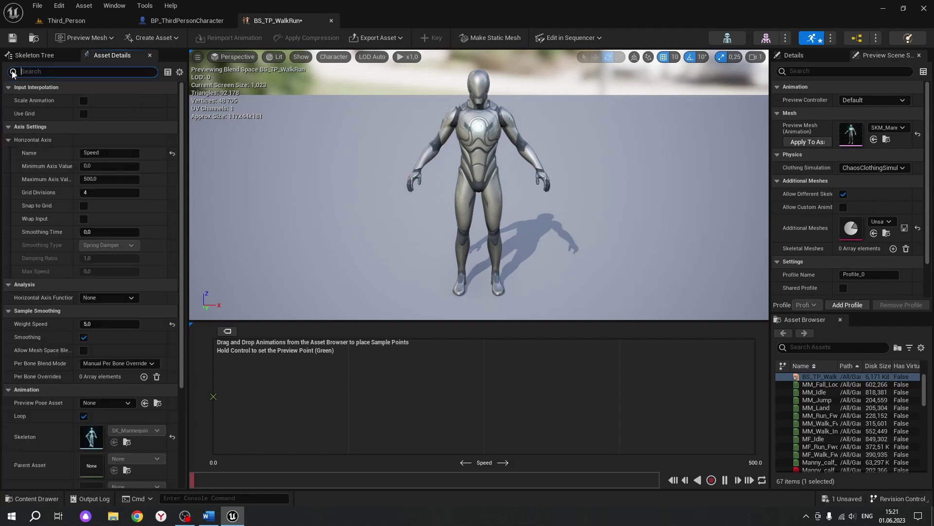
left_click(13, 37)
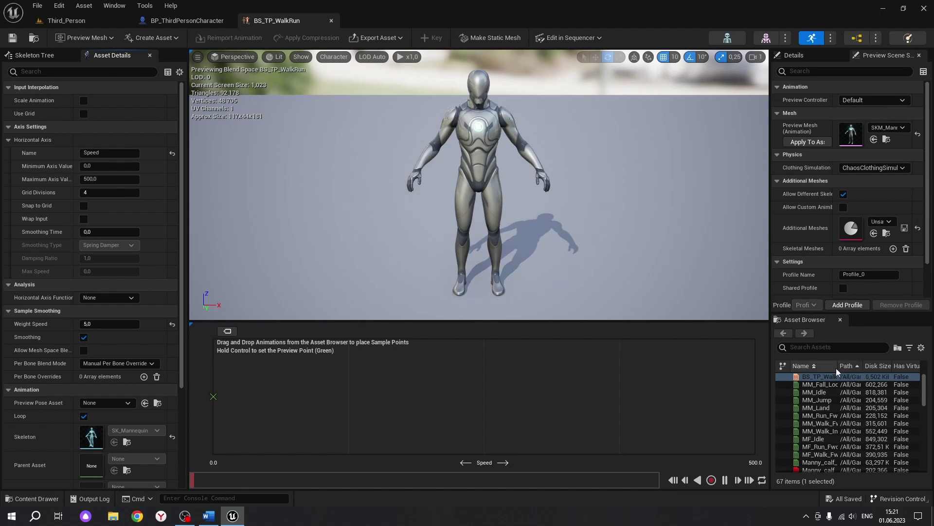
Add MM_Walk_InPlace to the blend space grid as a sample at Speed 0.
left_click_drag(838, 366, 866, 366)
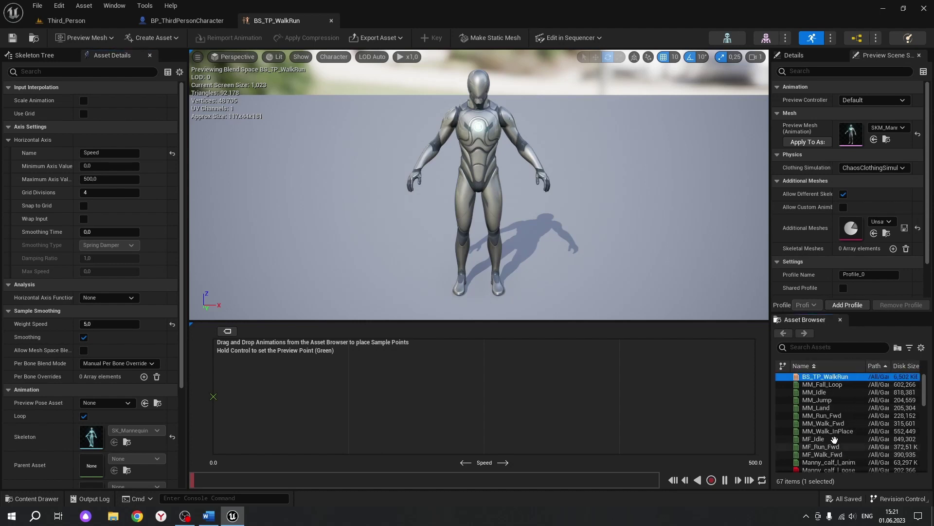
mouse_move(803, 429)
left_click_drag(803, 427, 362, 398)
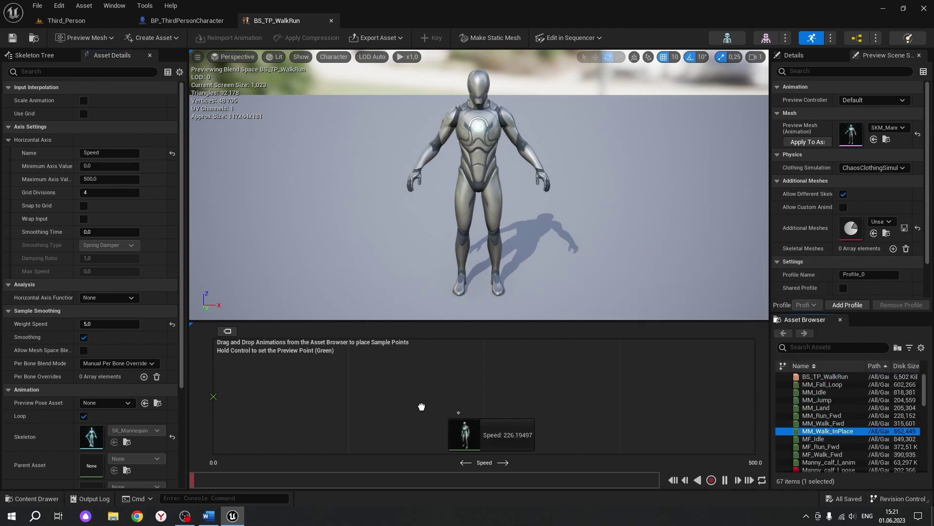
right_click(362, 398)
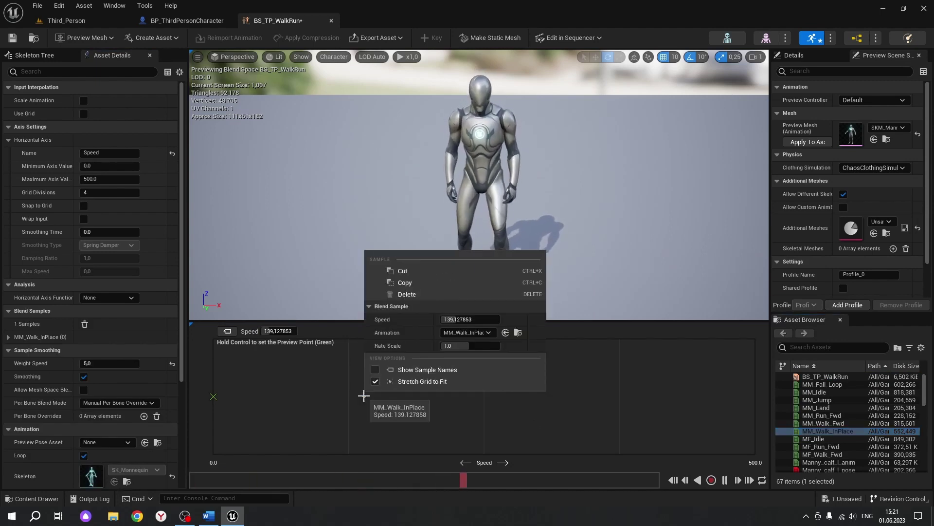
left_click(471, 321)
type("0")
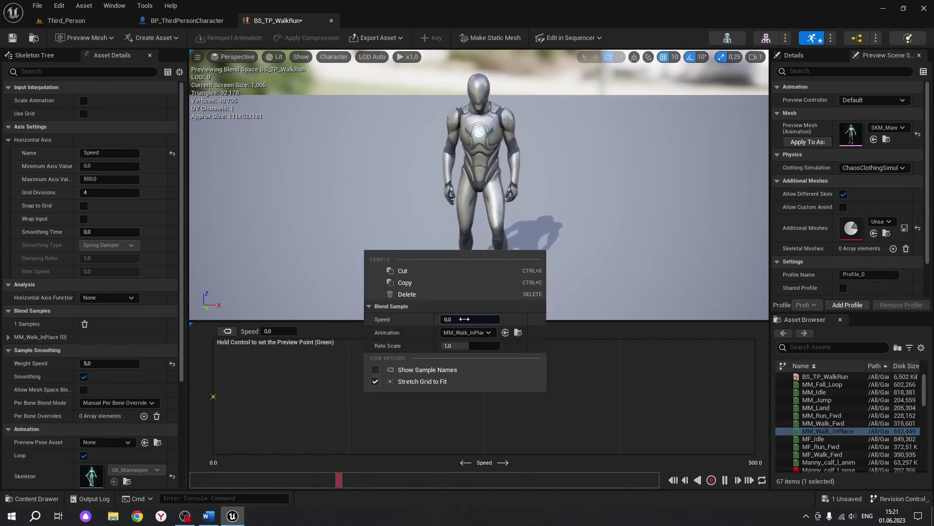
key("Return")
left_click(432, 400)
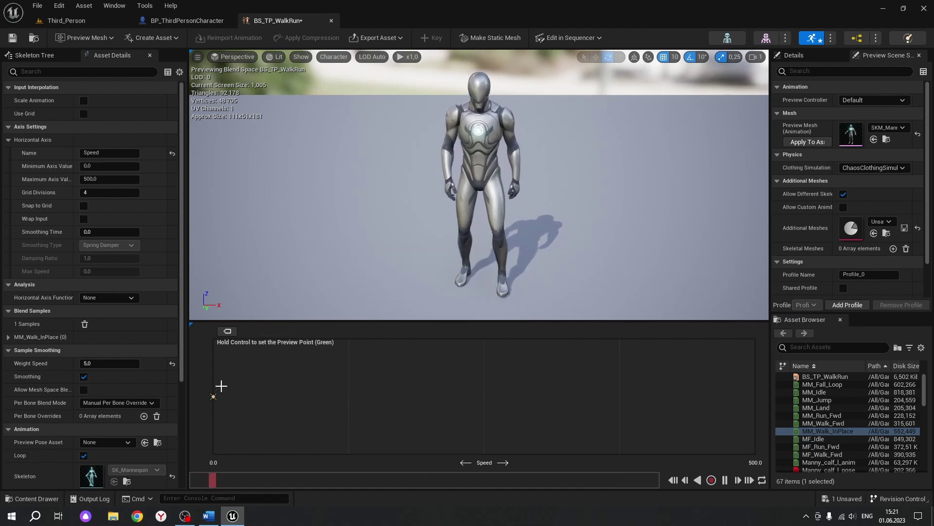
Add MM_Walk_Fwd as a second sample at Speed 230.
mouse_move(828, 424)
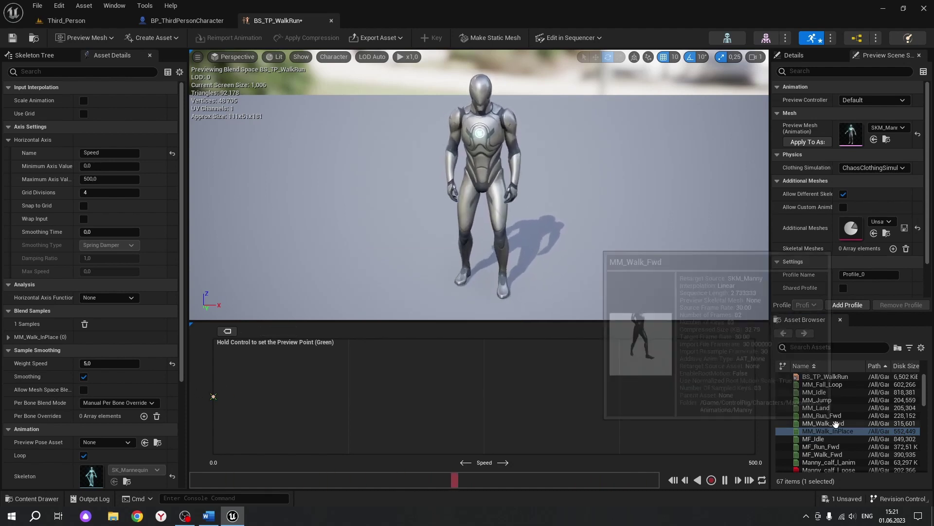
mouse_move(828, 424)
left_mouse_down()
mouse_move(457, 405)
mouse_move(481, 397)
left_mouse_up()
right_click(482, 397)
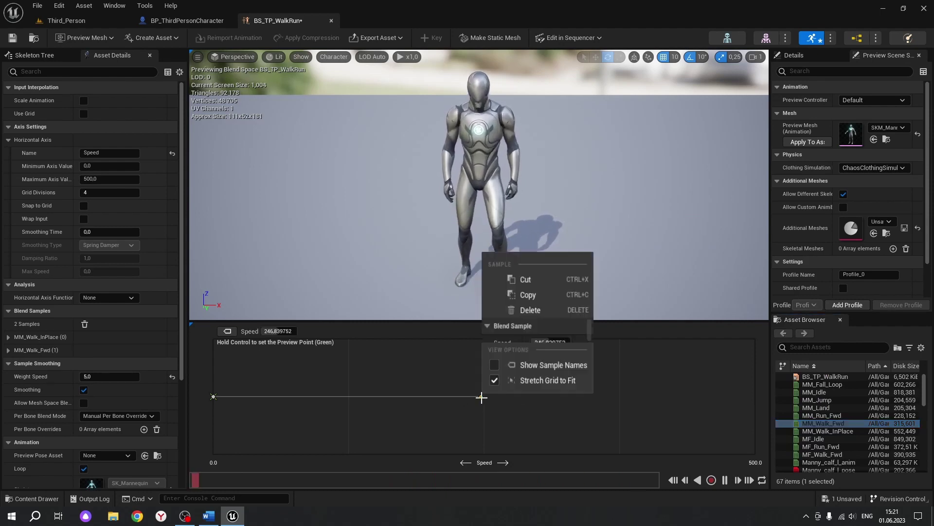
left_click(577, 321)
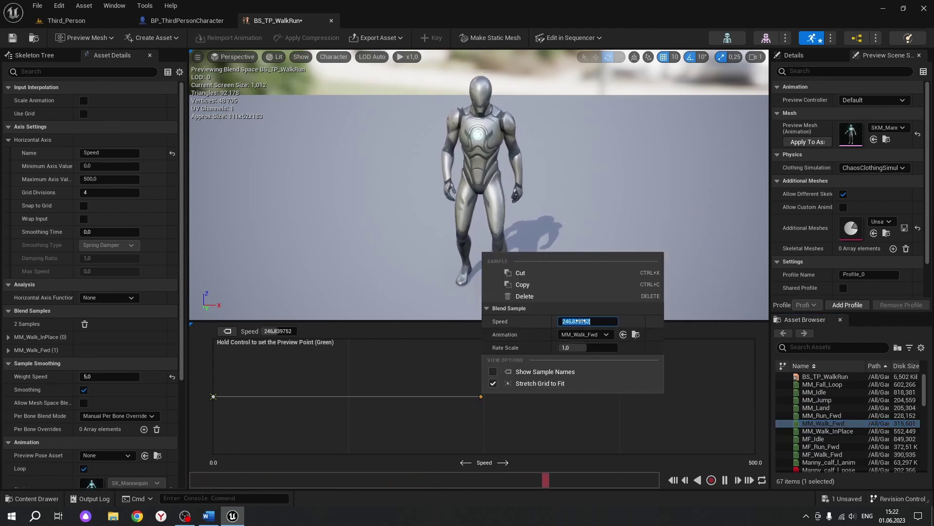
type("230")
key("Return")
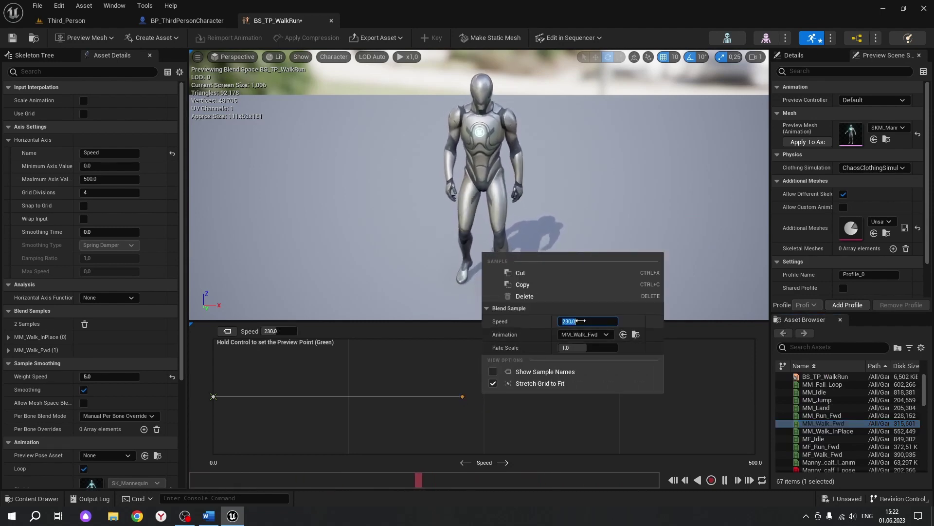
key("Escape")
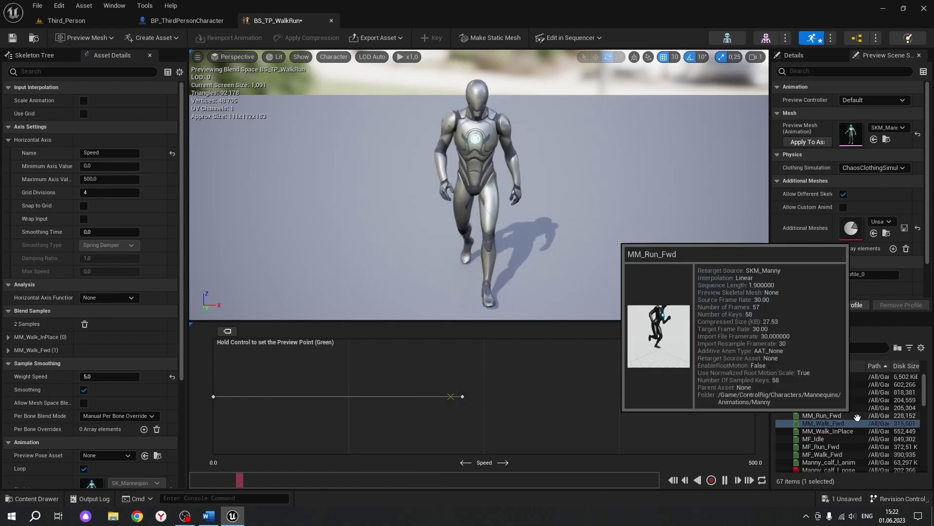
Add MM_Run_Fwd as a third sample at Speed 500 and save the blend space.
left_click(827, 415)
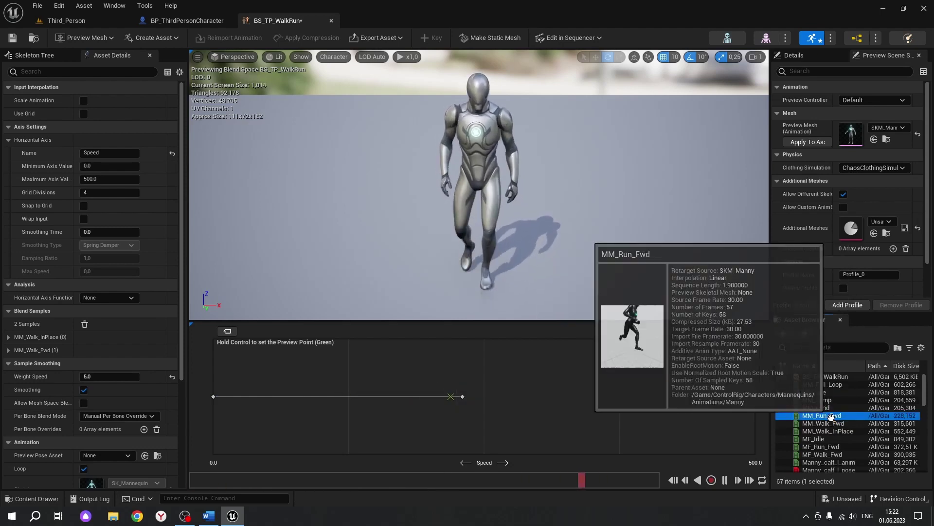
left_click_drag(828, 415, 743, 397)
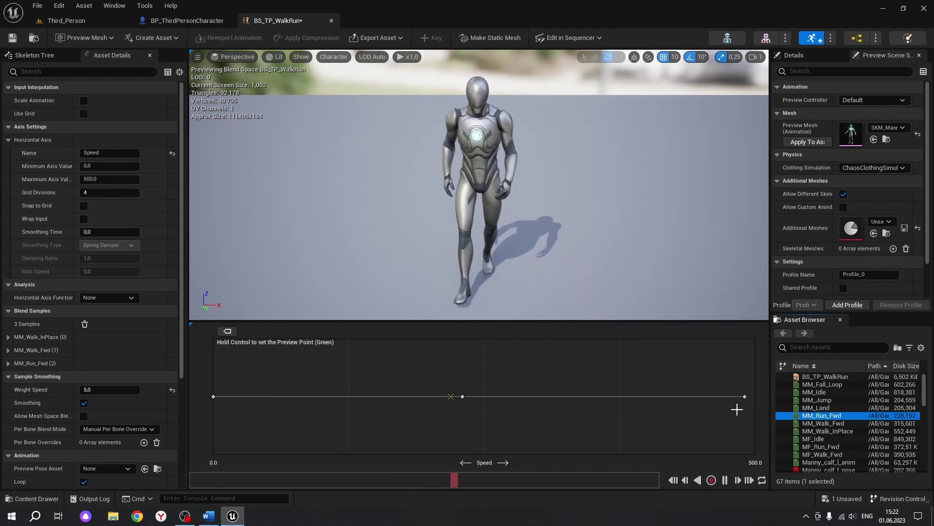
right_click(745, 396)
left_click(837, 321)
type("500")
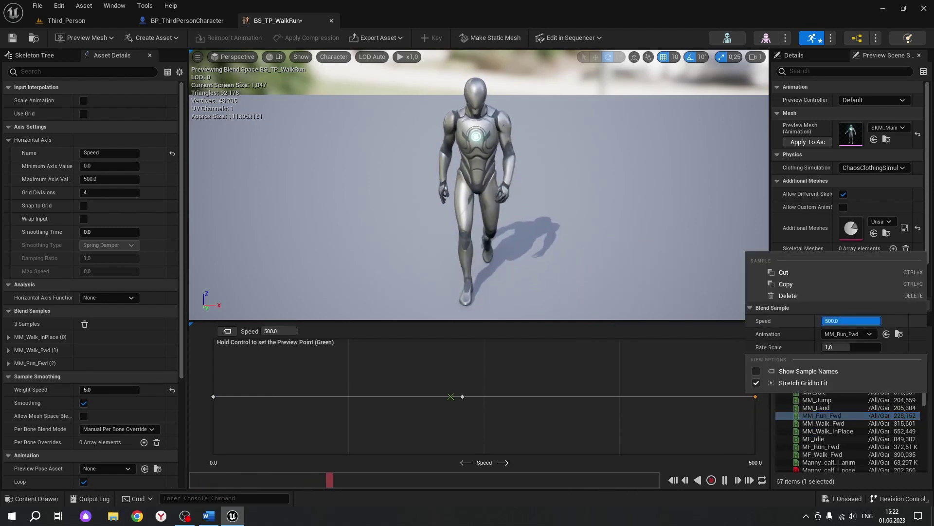
key("Return")
left_click(682, 363)
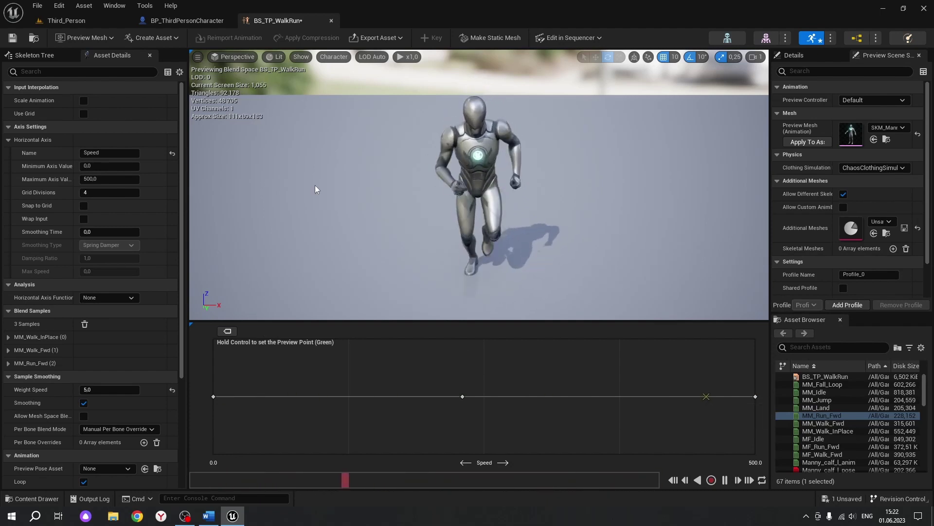
left_click(15, 39)
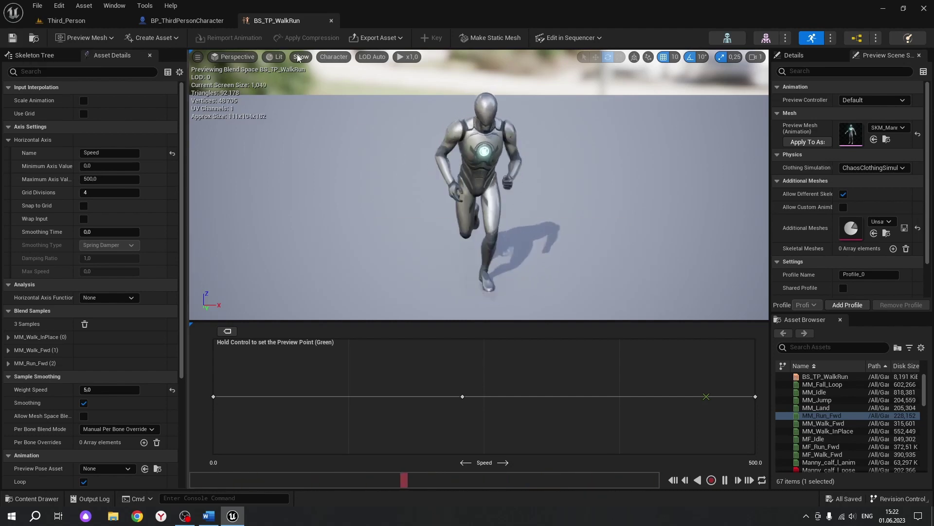
Close the BS_TP_WalkRun and character blueprint editors and bring up the project content.
left_click(331, 21)
left_click(228, 21)
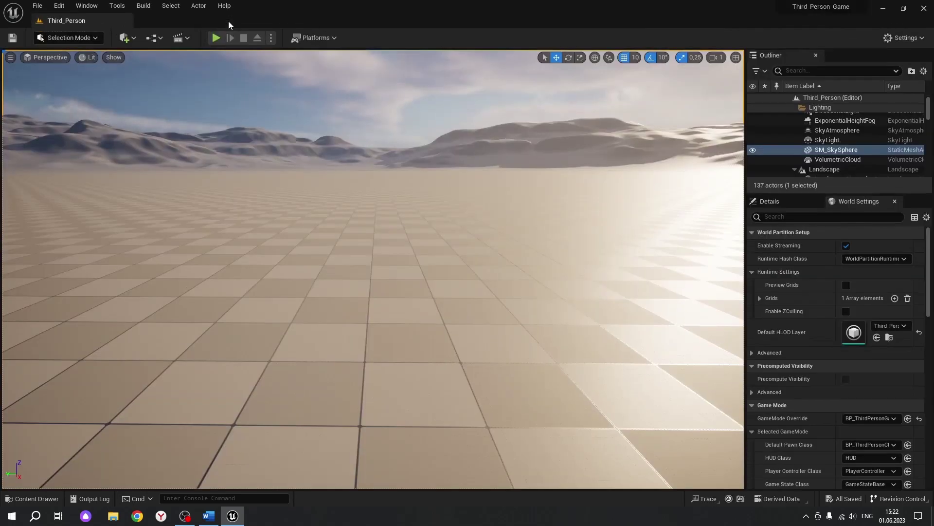
key("ctrl+space")
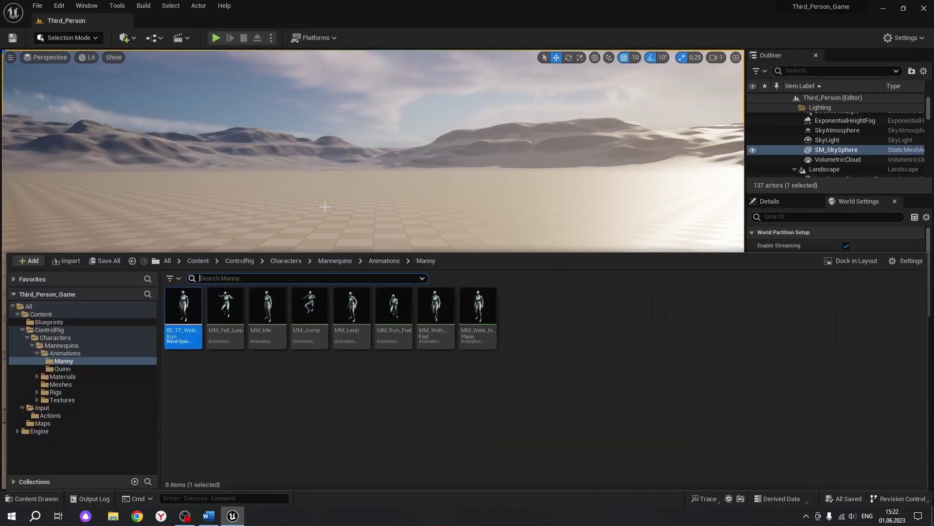
left_click(38, 6)
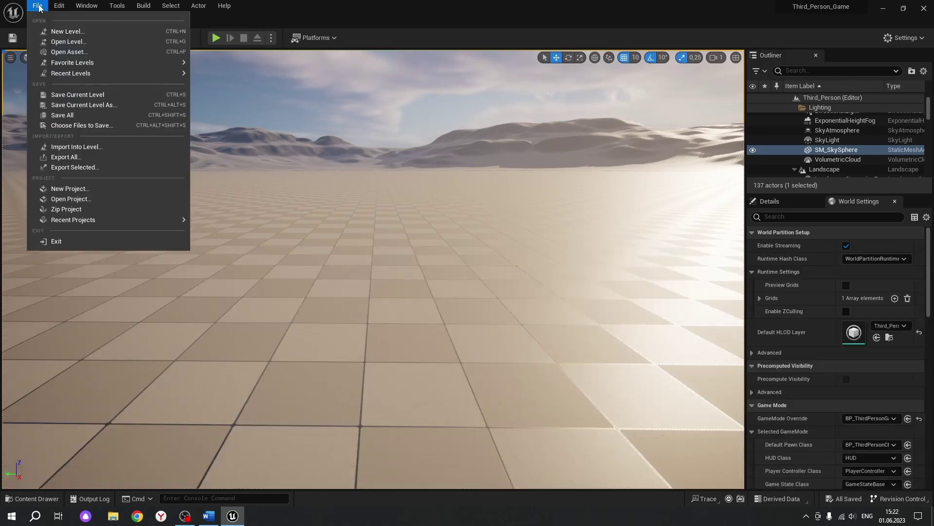
left_click(66, 117)
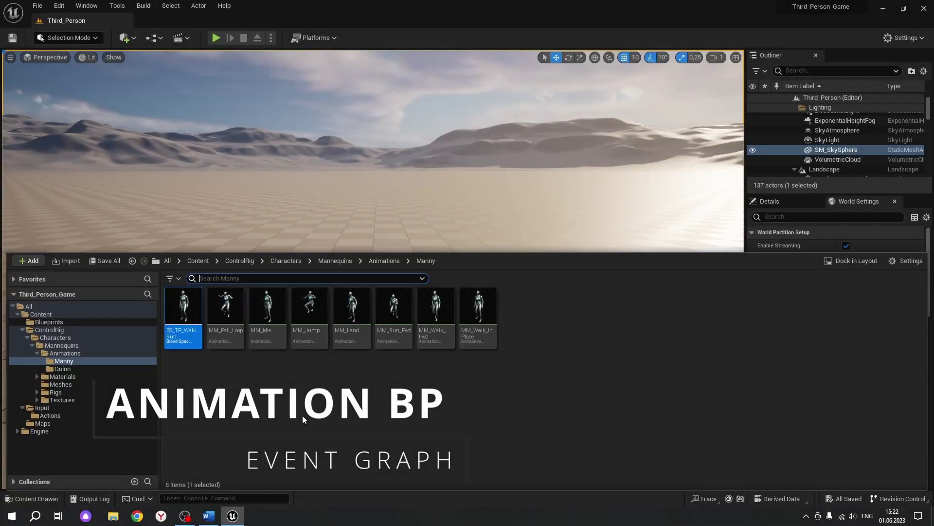
Create a new Animation Blueprint targeting SK_Mannequin in the Animations folder.
right_click(276, 377)
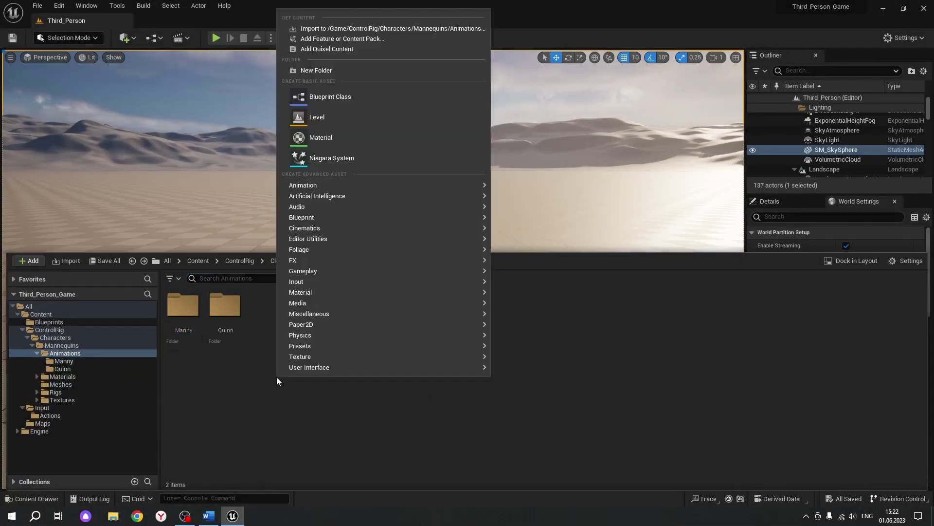
mouse_move(308, 184)
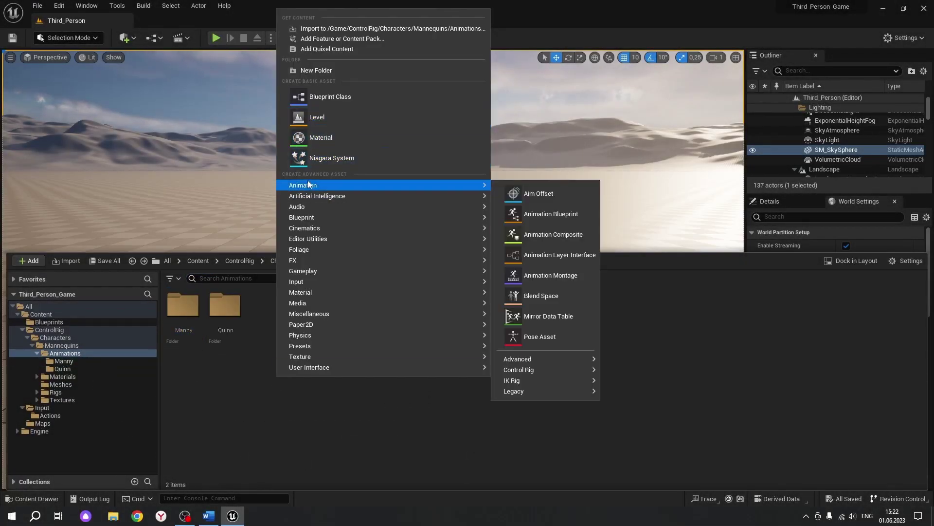
left_click(560, 215)
left_click(427, 211)
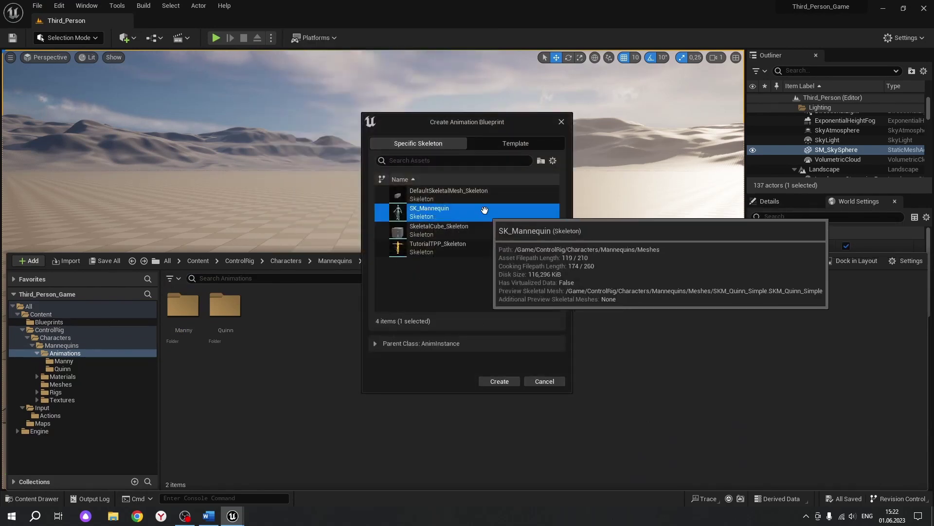
left_click(498, 380)
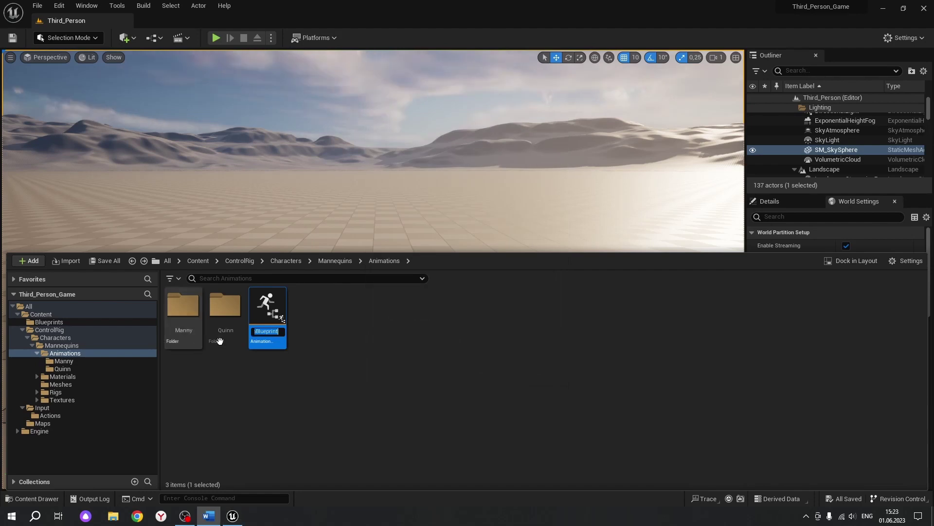
Rename the new Animation Blueprint to ABP_ThirdPerson and open it in the editor.
left_click(278, 331)
key("ctrl+a")
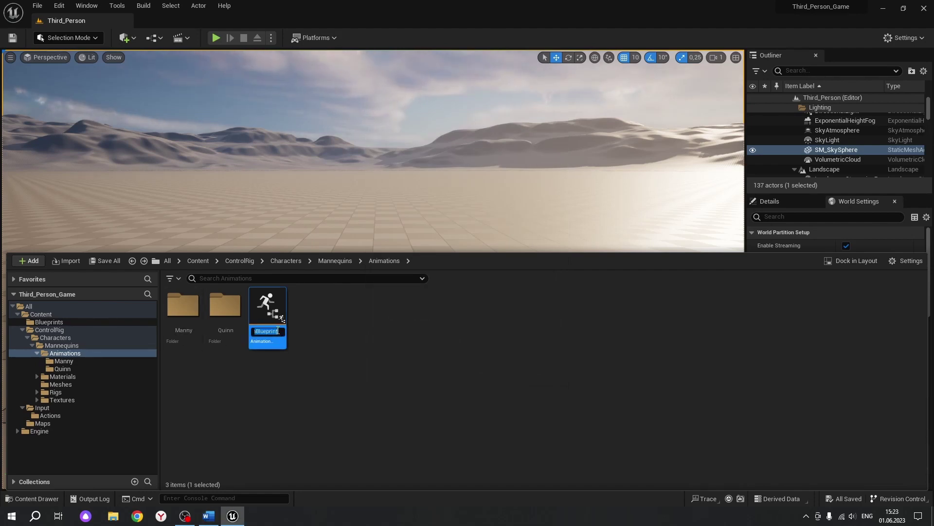
type("ABP_Third_Person")
key("Return")
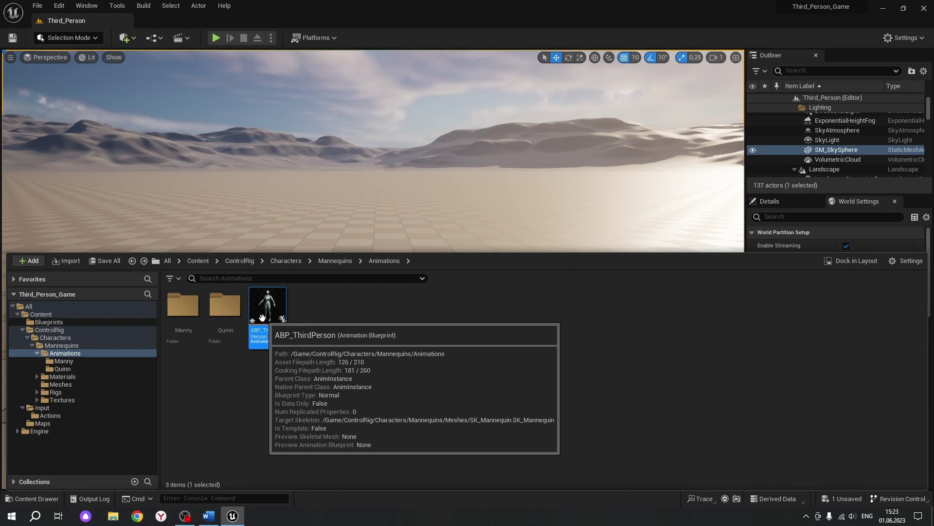
double_click(262, 317)
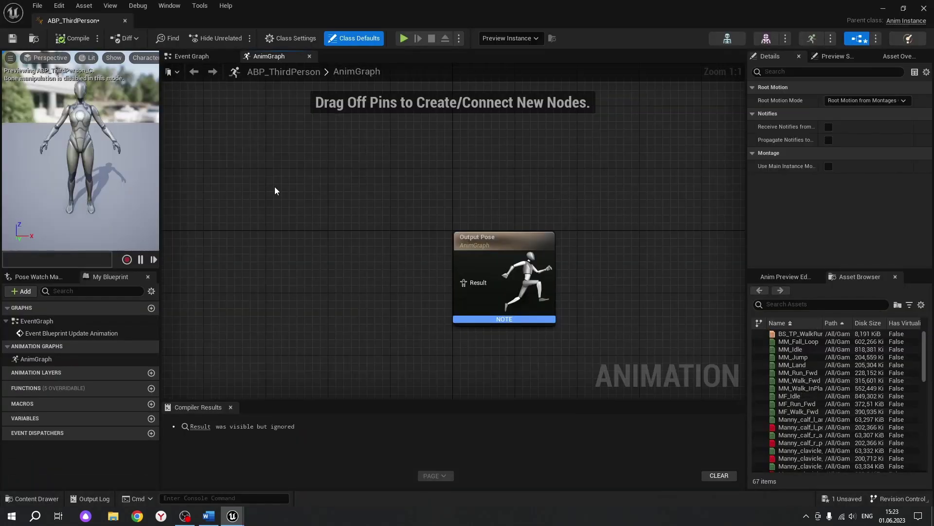
In the Event Graph, add a ReferencesCharacter variable typed as a Character Object Reference.
left_click(189, 57)
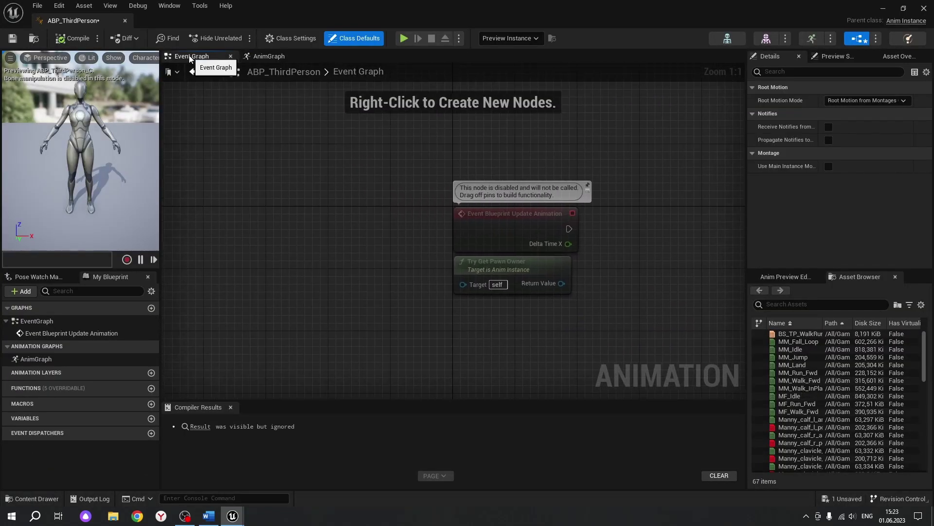
right_click_drag(318, 255, 185, 248)
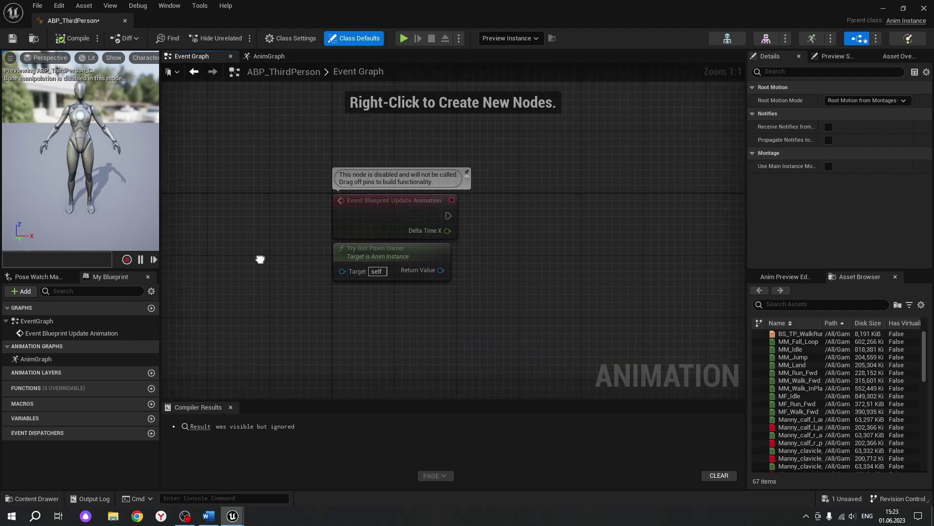
left_click(151, 418)
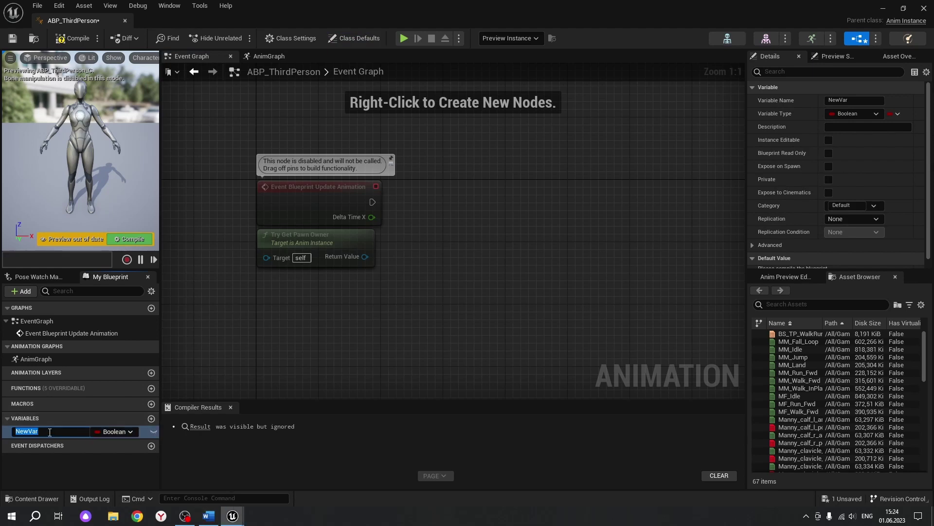
type("ReferencesCharacter")
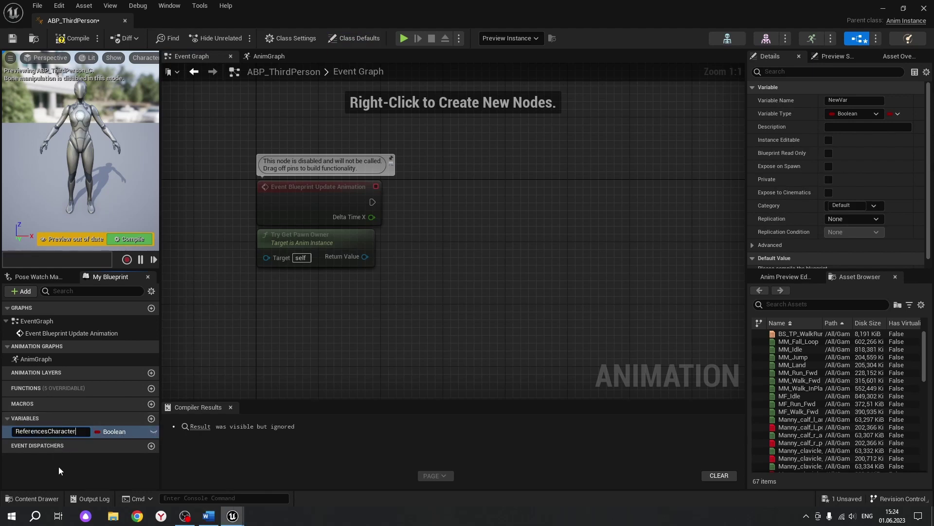
key("Return")
left_click(122, 432)
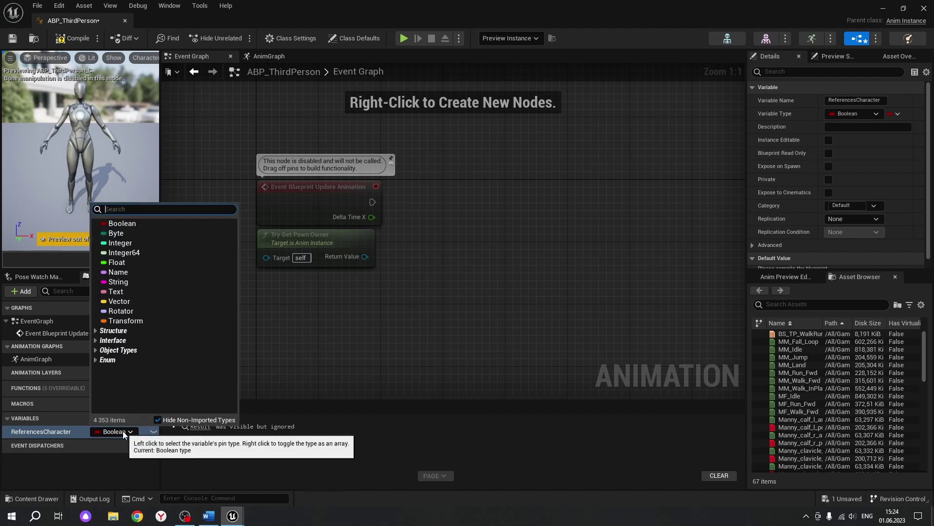
left_click(116, 431)
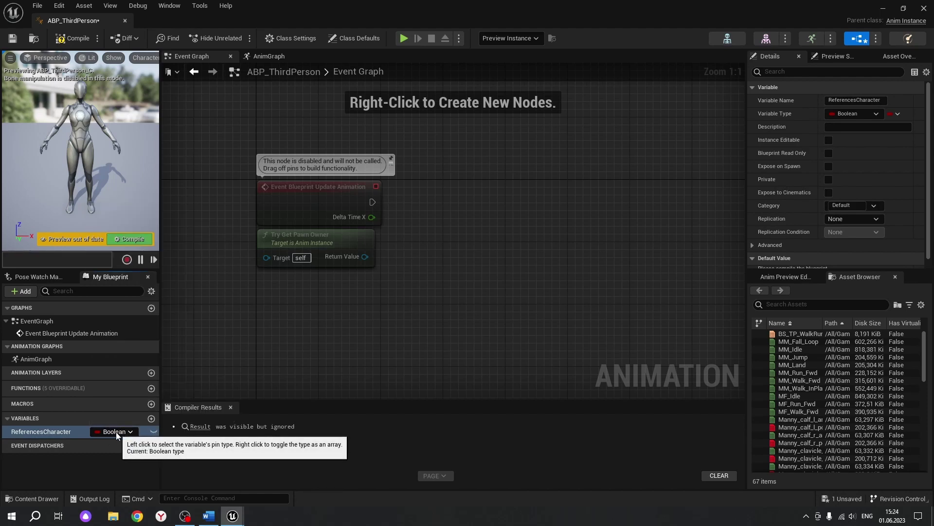
left_click(877, 115)
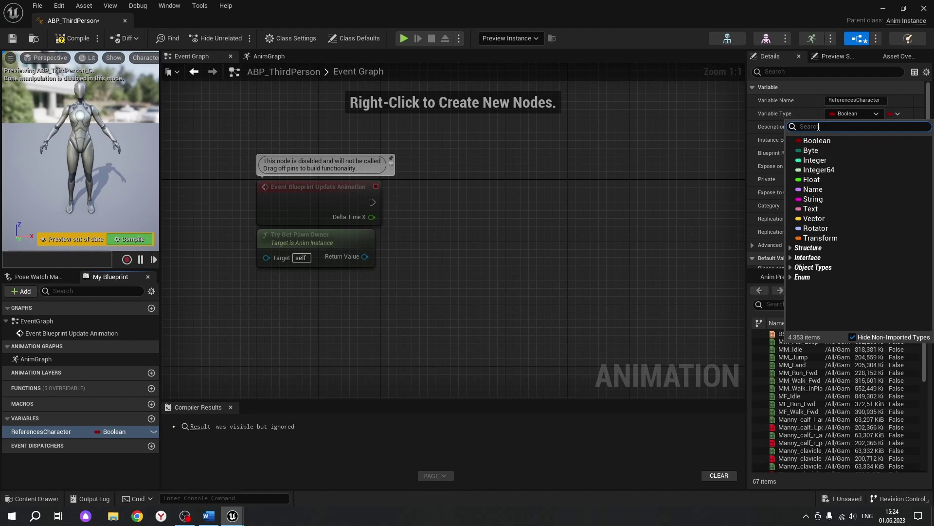
type("chara")
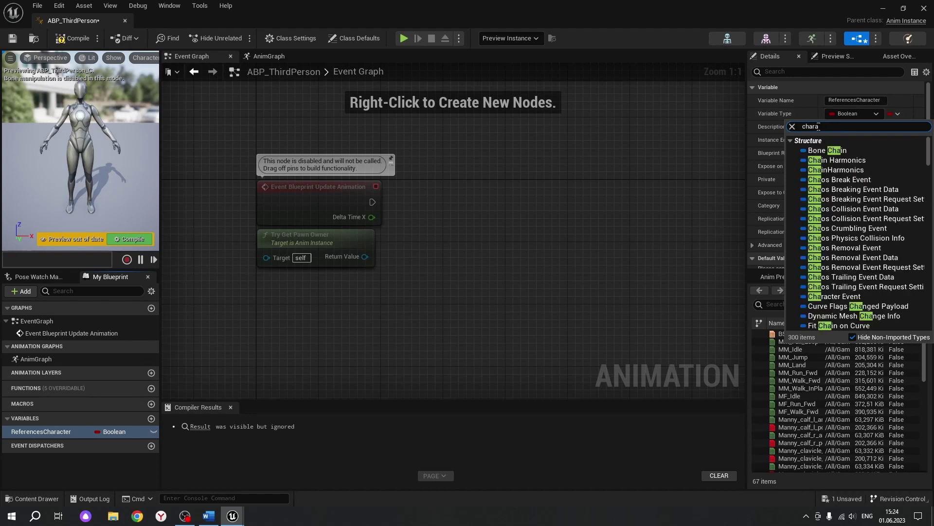
type("cter")
mouse_move(838, 190)
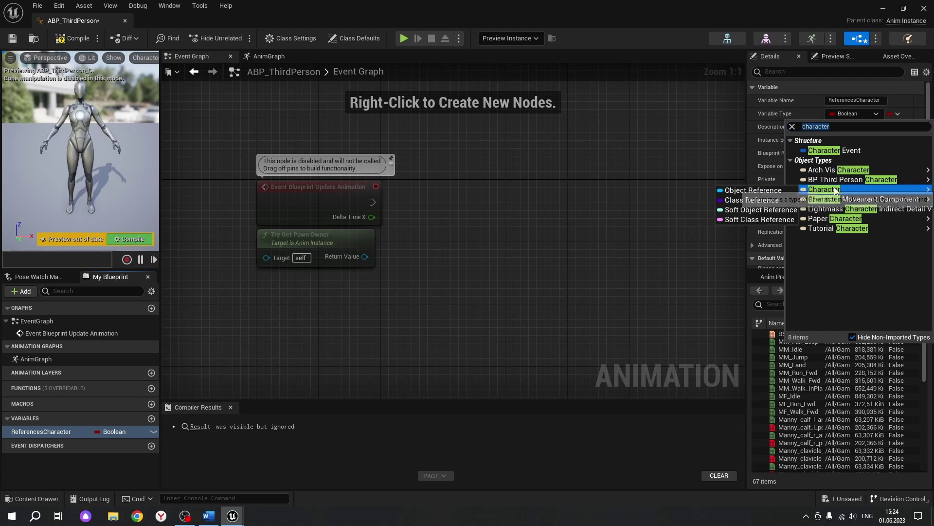
left_click(752, 190)
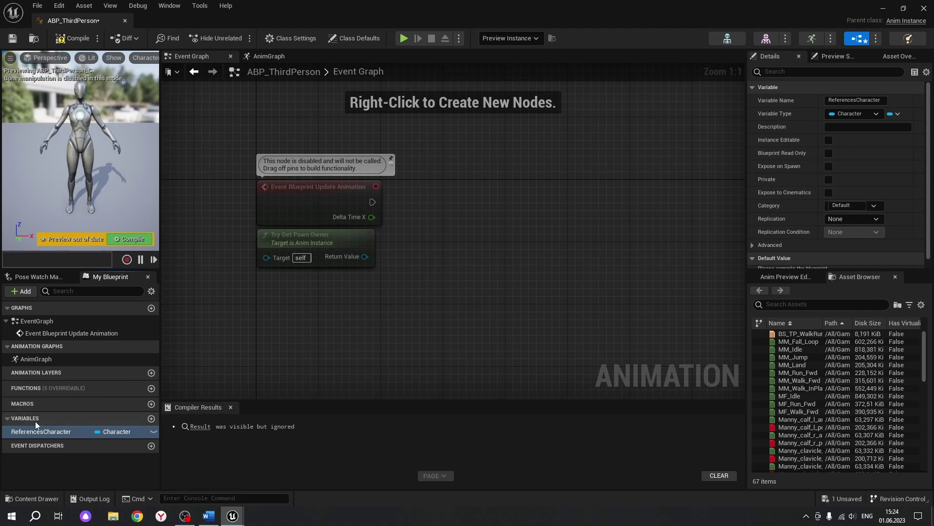
Add a MovementComponent variable typed as a Character Movement Component Object Reference.
left_click(151, 419)
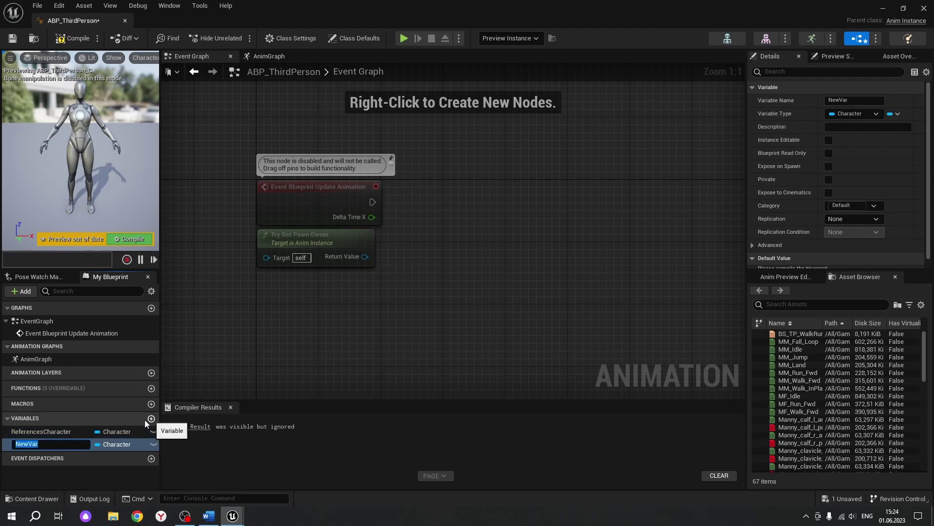
type("MovementComponent")
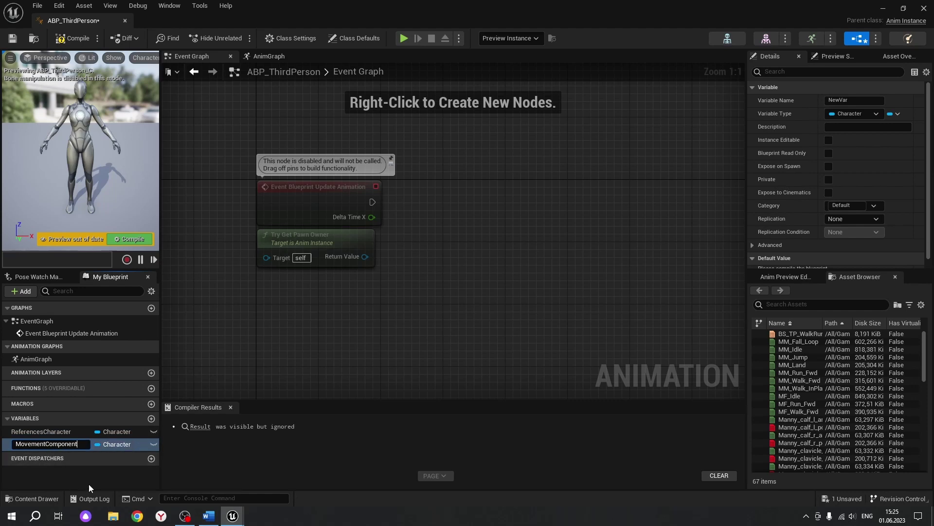
key("Return")
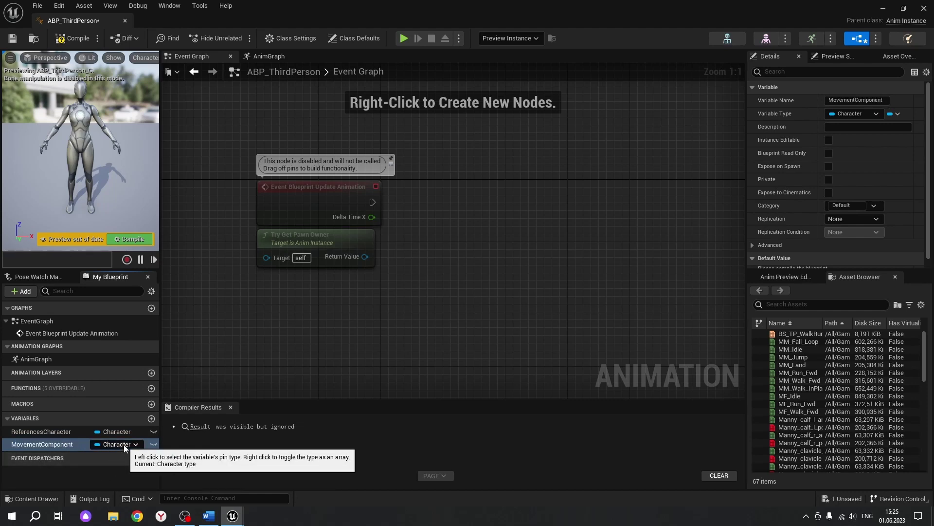
left_click(109, 446)
left_click(644, 215)
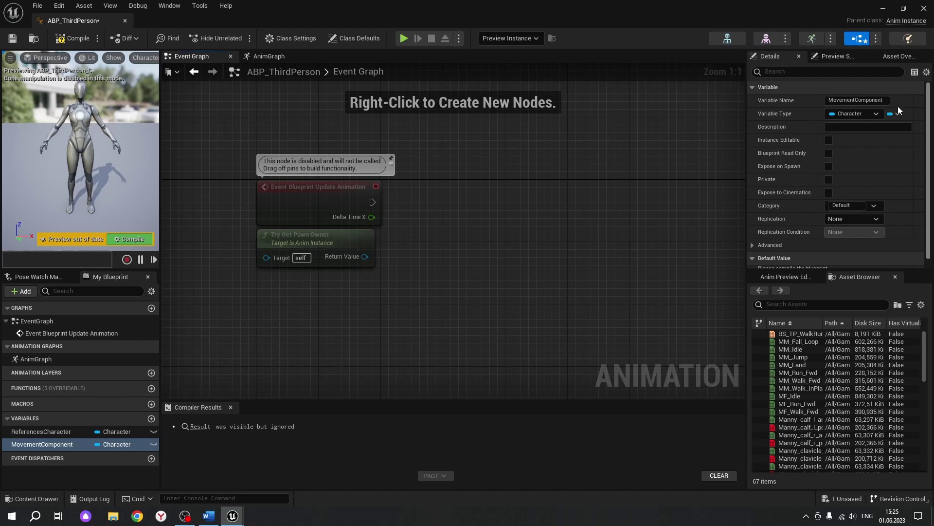
left_click(869, 113)
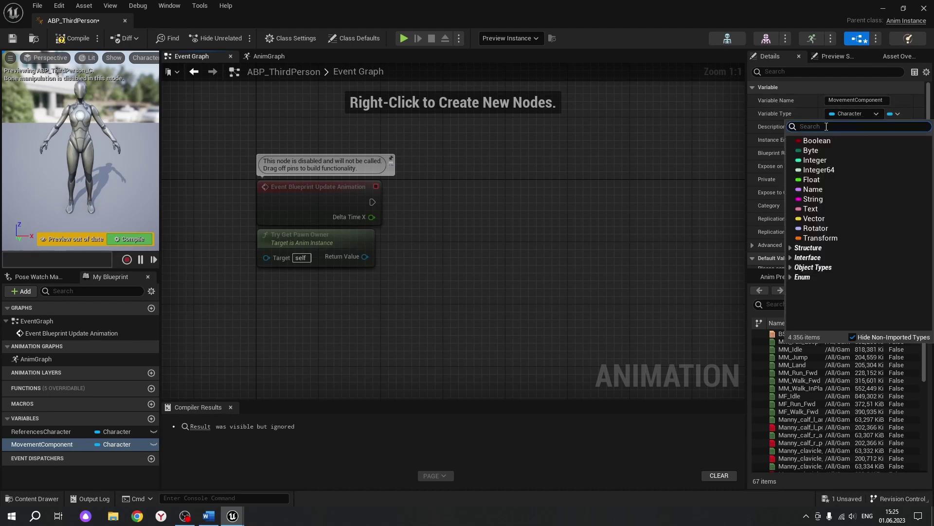
type("Chara")
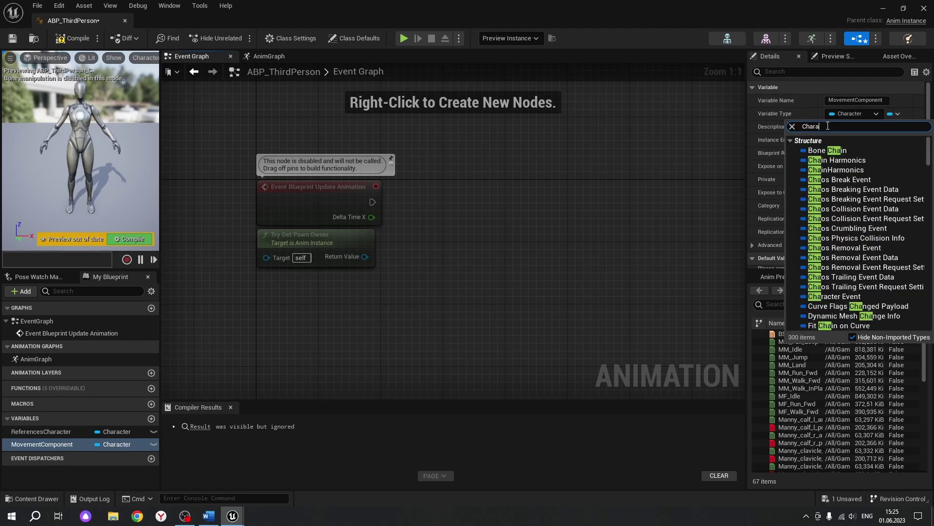
type("cter")
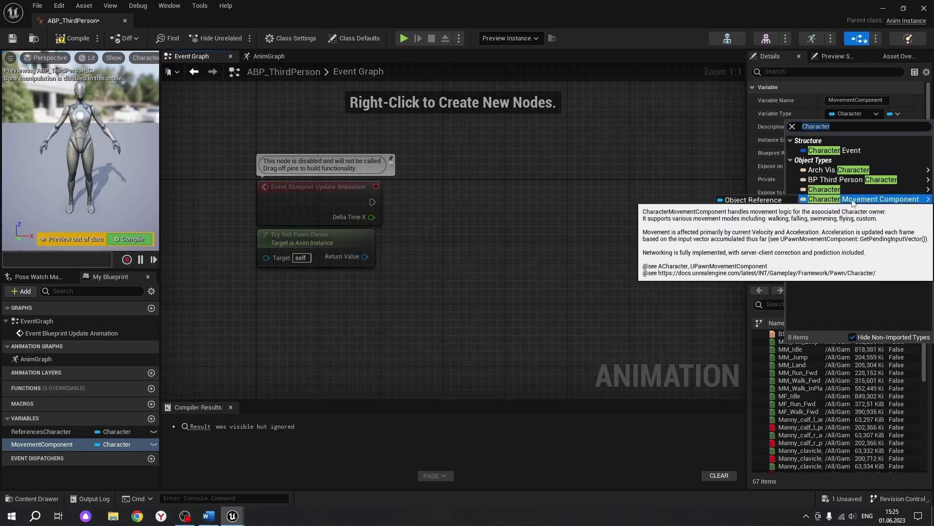
mouse_move(866, 199)
left_click(753, 200)
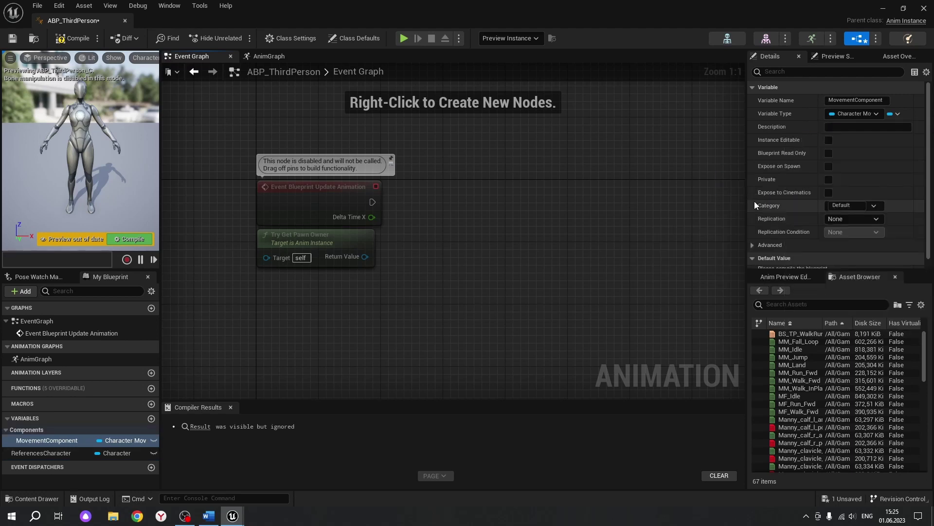
Rename the Components category to References and move ReferencesCharacter into it.
left_click(32, 428)
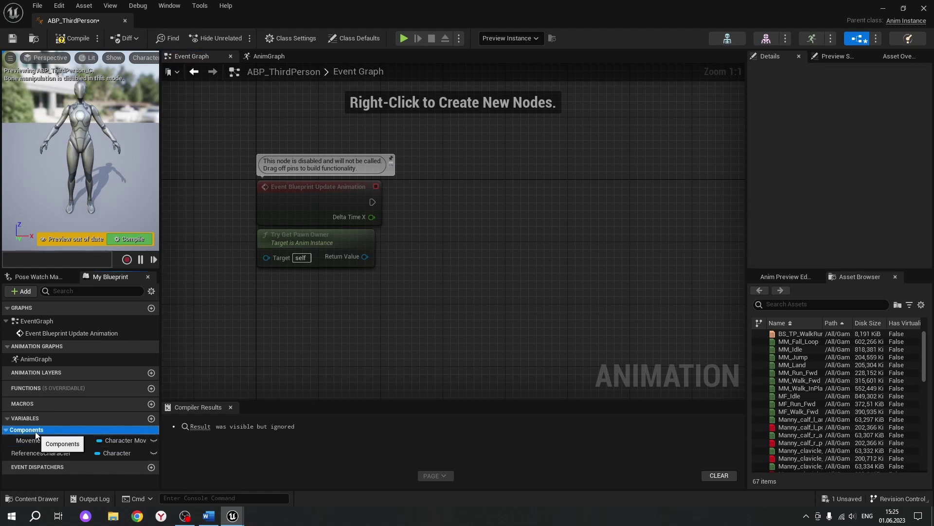
double_click(36, 432)
type("References")
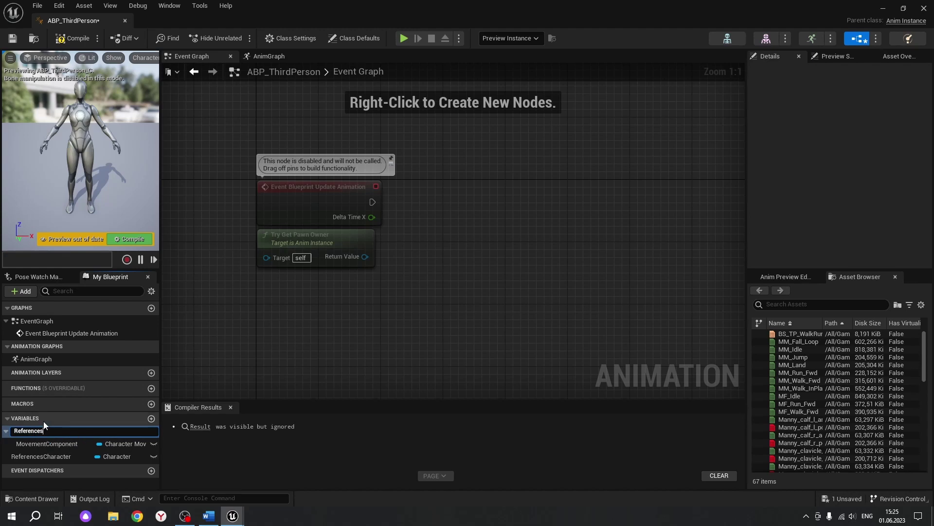
key("Return")
left_click_drag(30, 452, 37, 430)
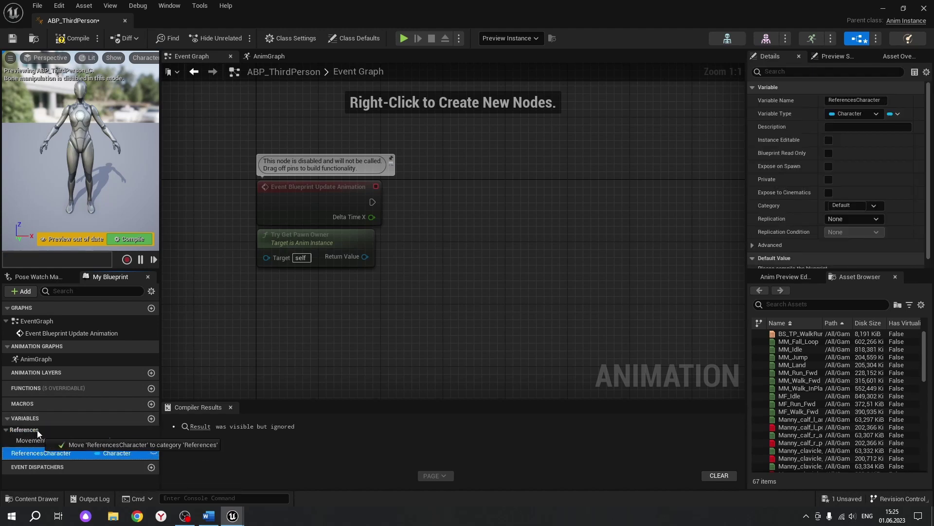
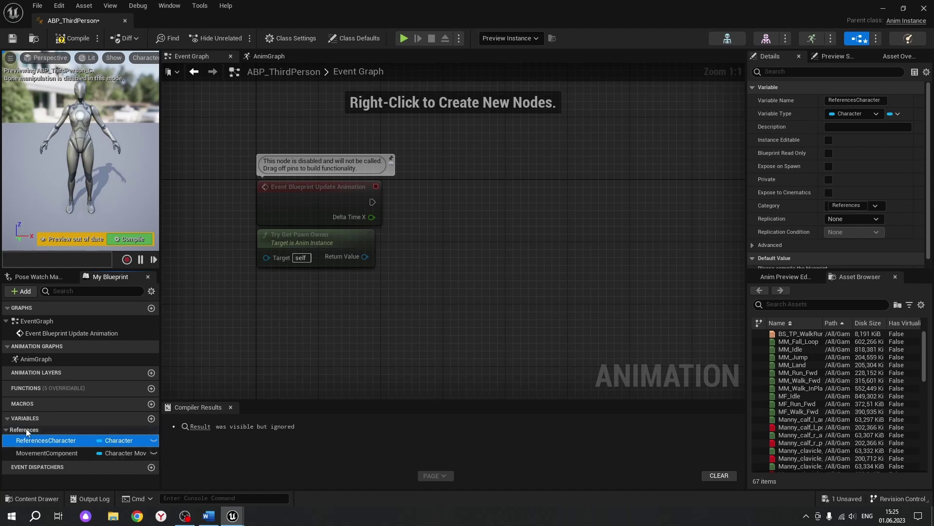
Add a Vector variable named Velocity to ABP_ThirdPerson.
left_click(107, 422)
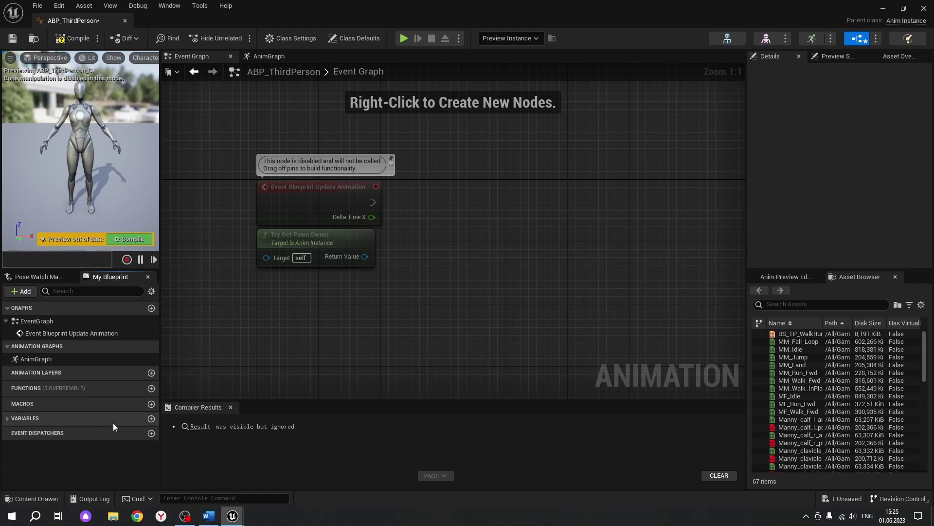
left_click(148, 422)
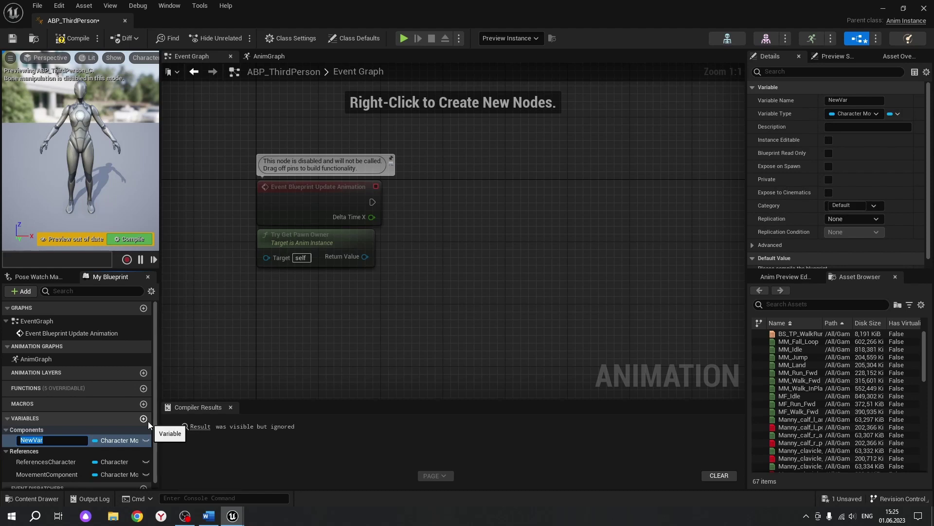
type("V")
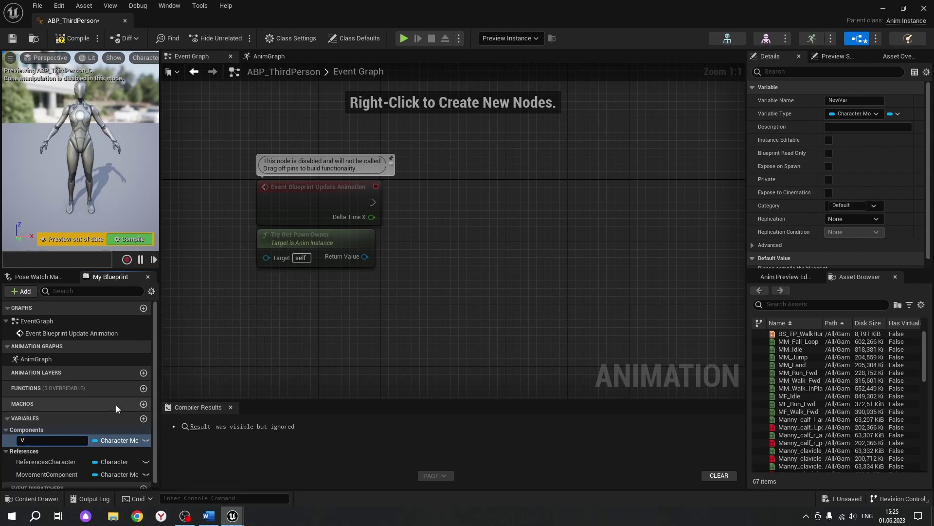
type("elocity")
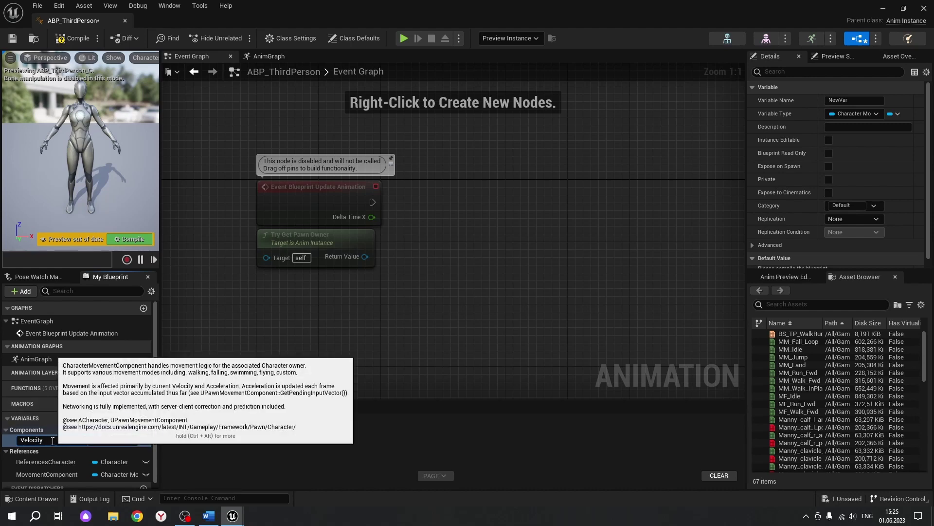
left_click(121, 441)
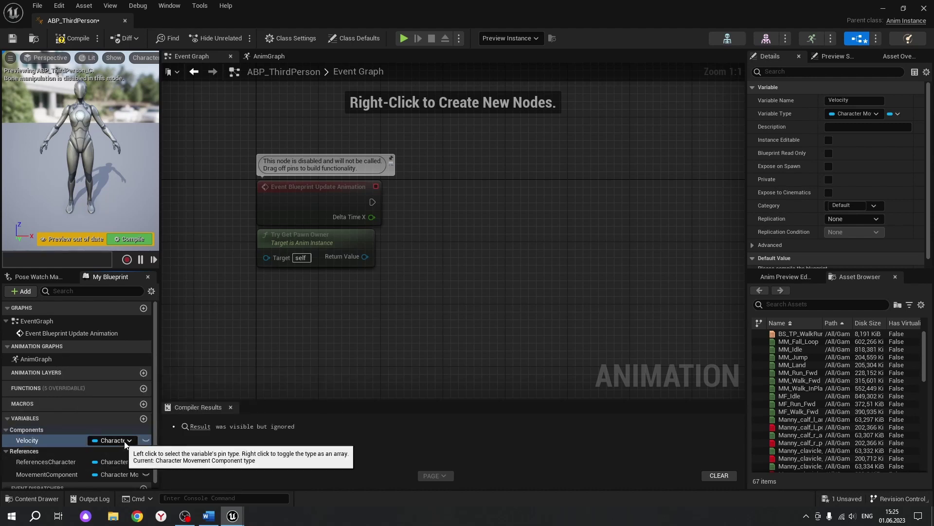
left_click(131, 441)
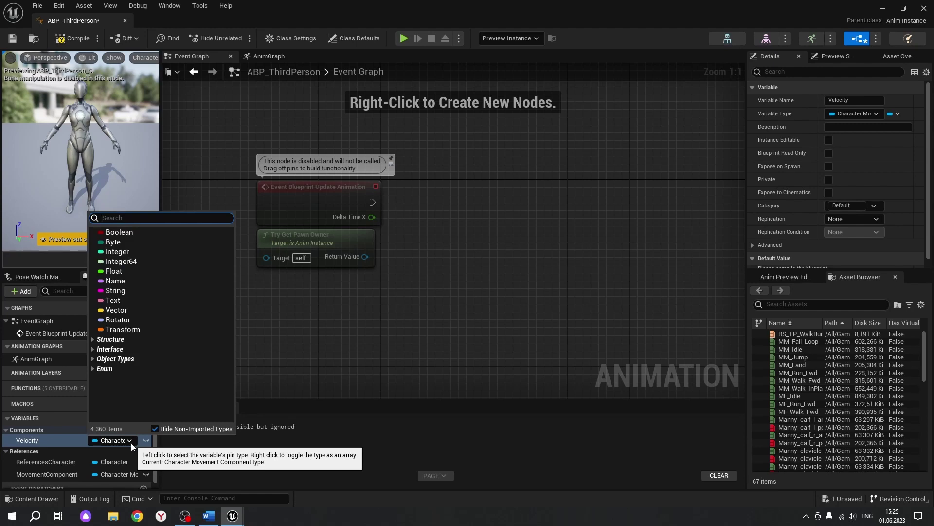
left_click(117, 310)
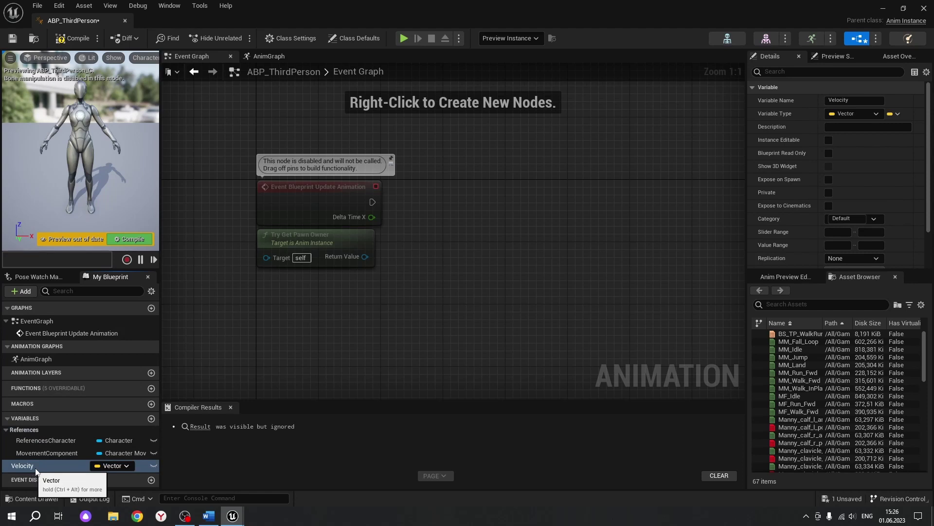
Add a Float variable named GroundSpeed.
left_click(151, 418)
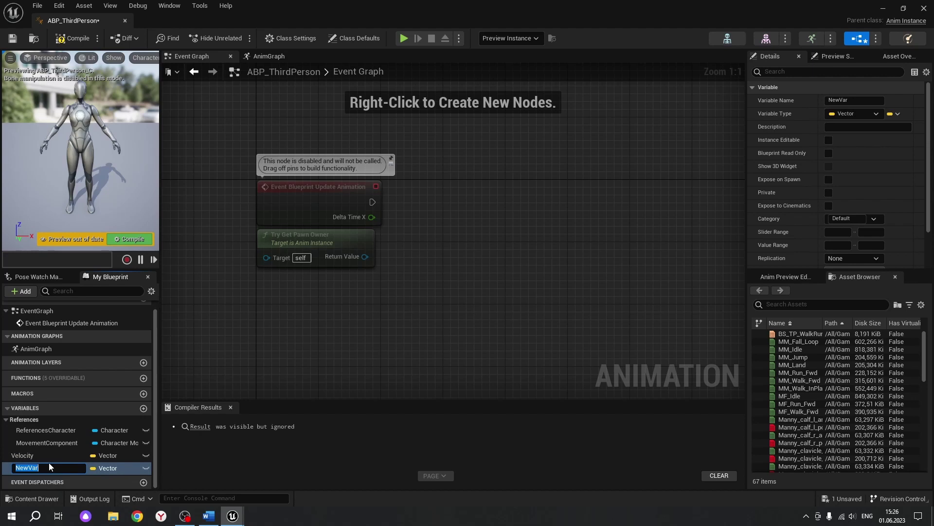
type("GroundSpeed")
key("Return")
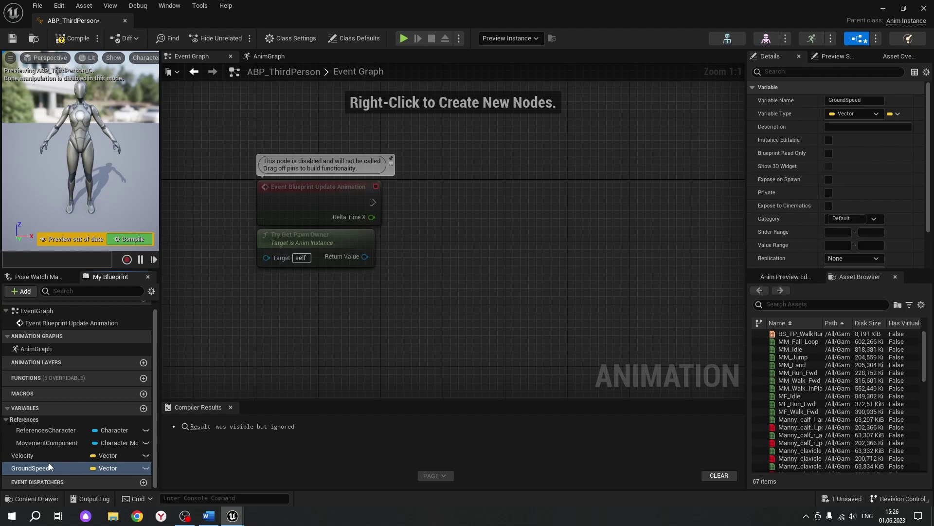
left_click(119, 468)
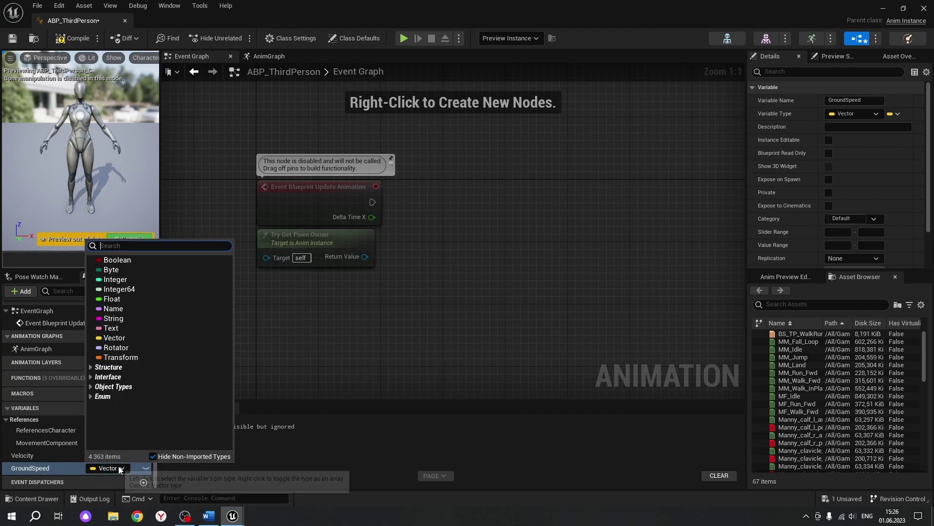
left_click(118, 300)
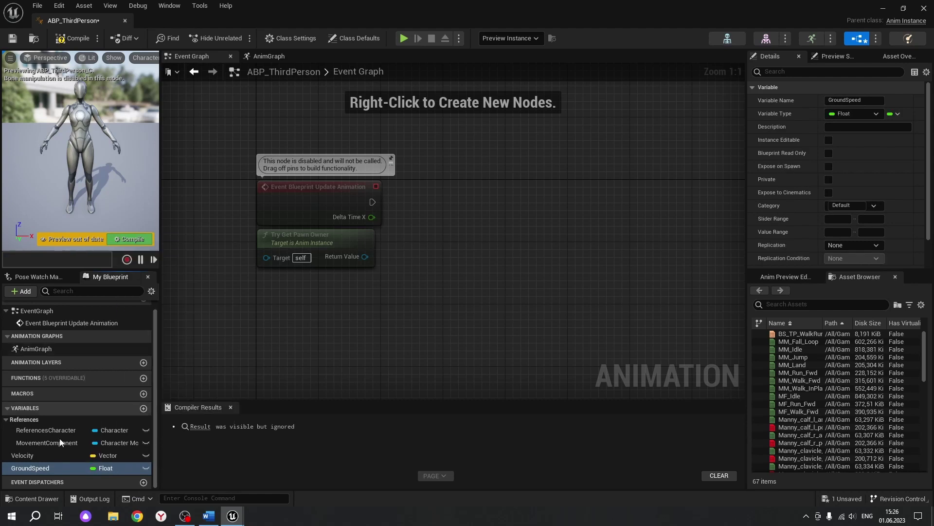
left_click(142, 408)
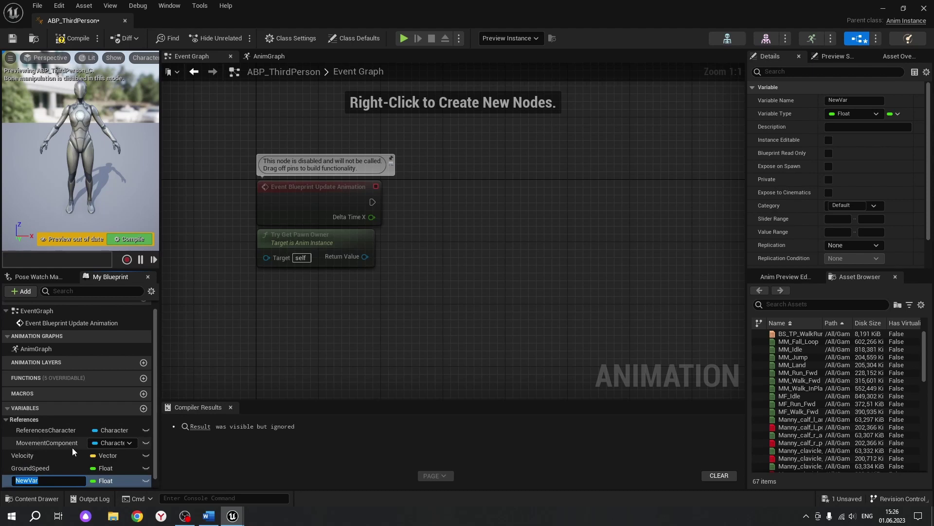
Add Boolean variables named ShouldMove and IsFalling.
type("Sho")
type("uldM")
type("ove")
key("Return")
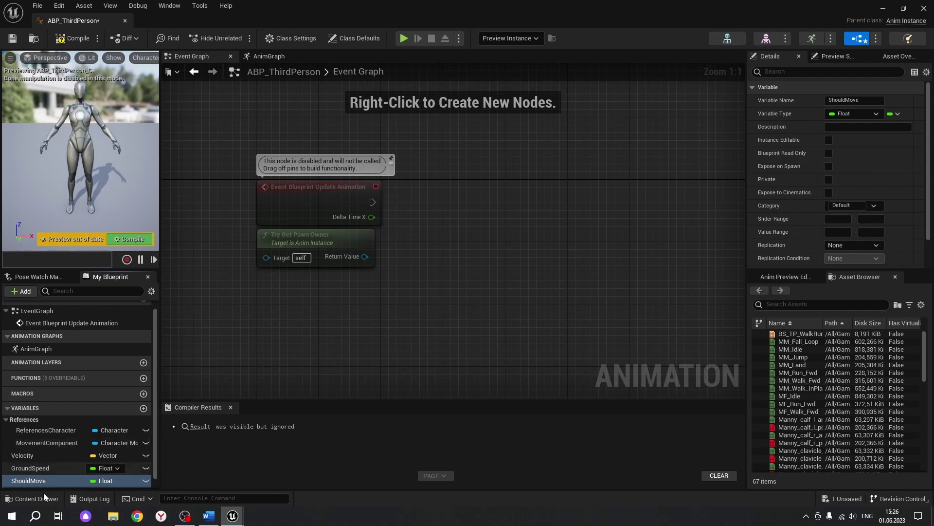
left_click(113, 481)
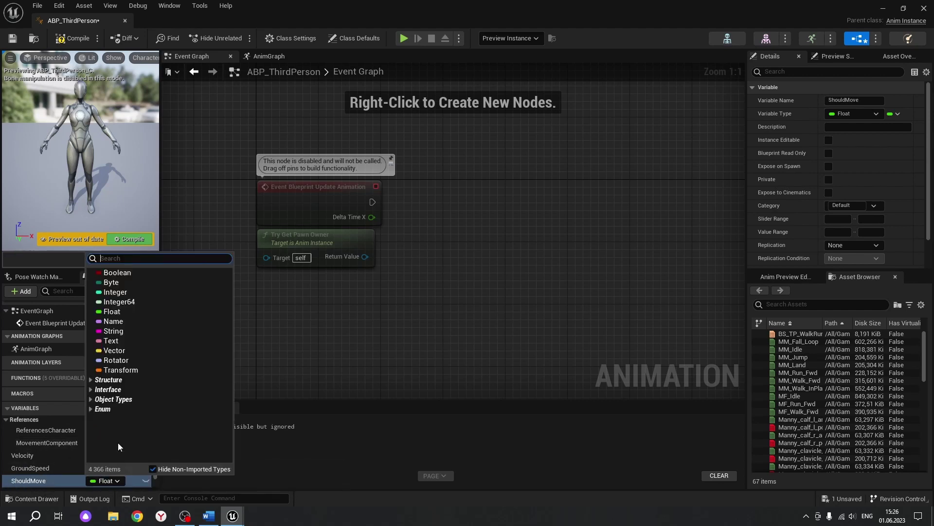
left_click(129, 273)
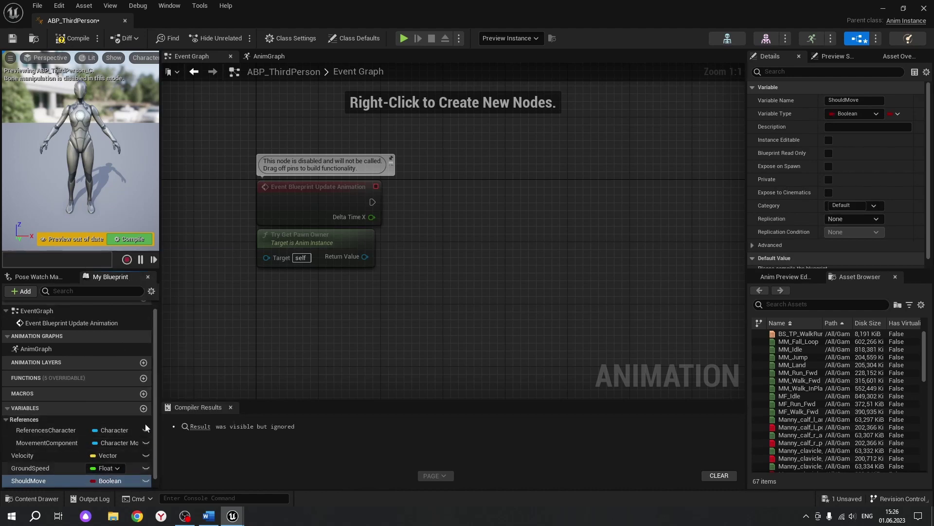
left_click(143, 407)
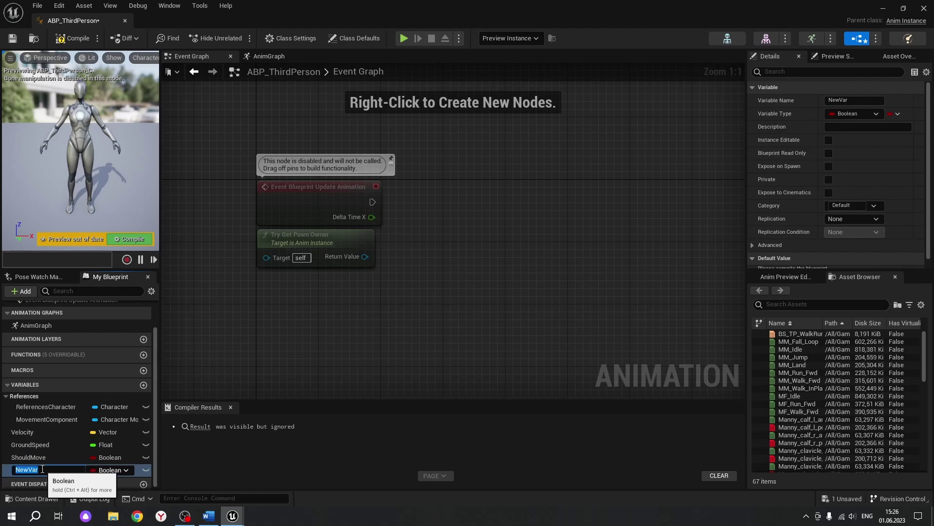
type("IsFall")
type("ing")
key("Return")
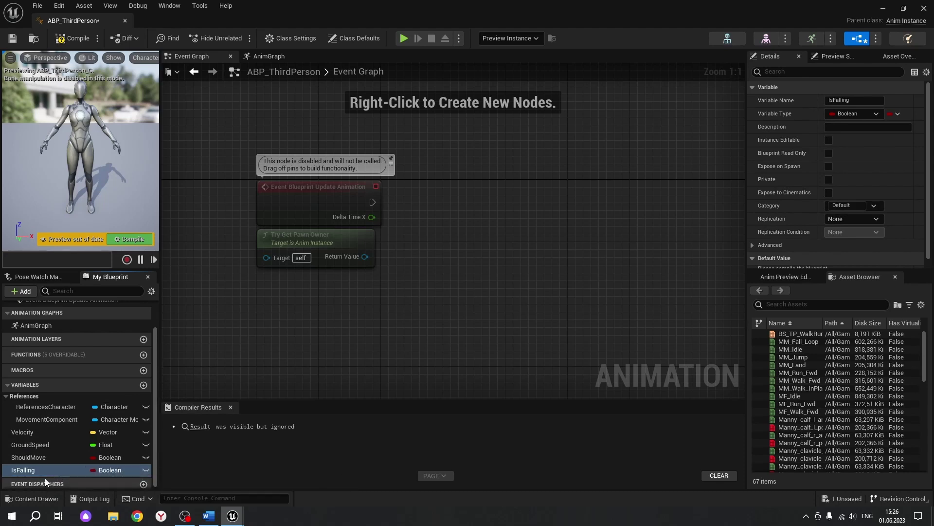
Rename ReferencesCharacter to Character and select the Update Animation and Try Get Pawn Owner nodes.
left_click(51, 407)
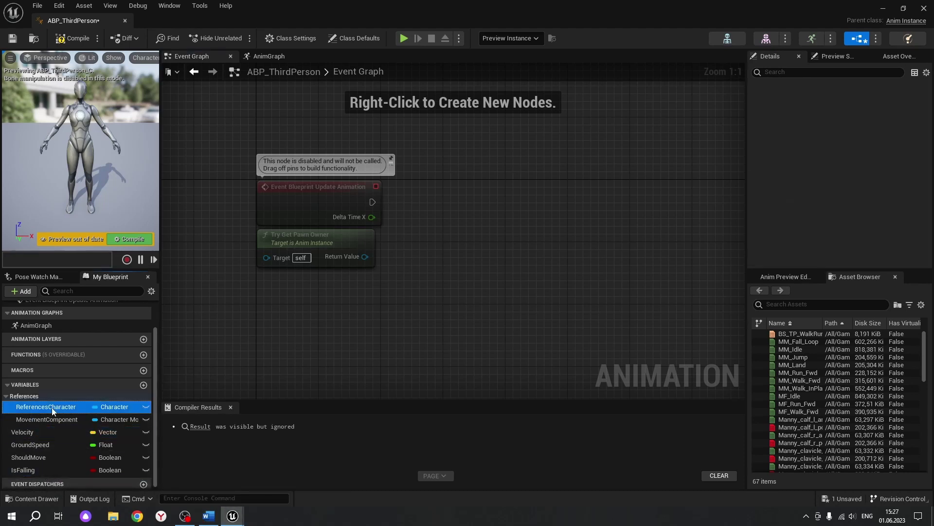
double_click(53, 408)
type("Character")
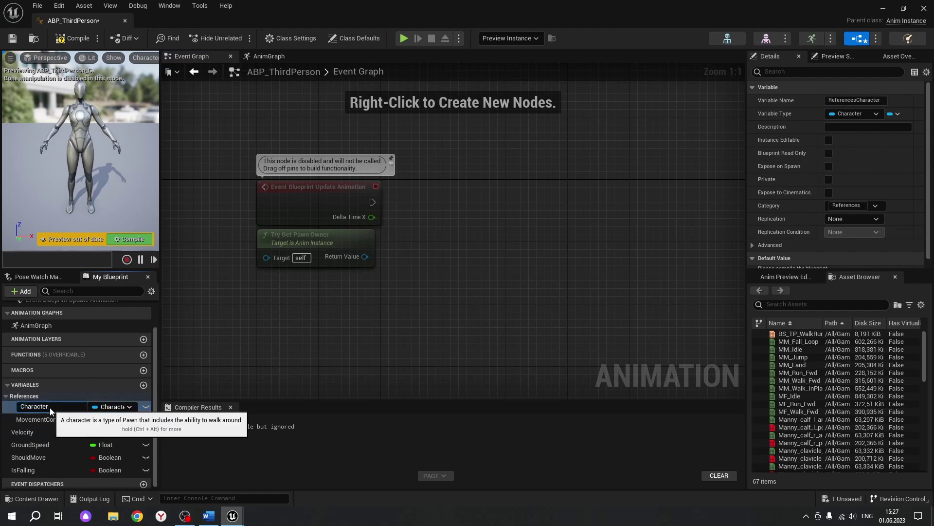
key("Return")
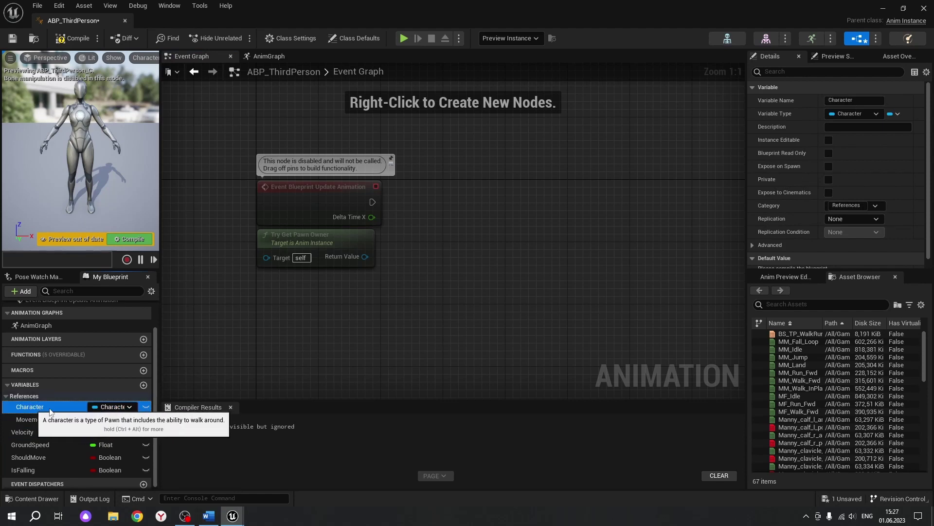
left_click_drag(454, 278, 265, 167)
Replace the old nodes with an Event Blueprint Initialize Animation node.
key("Delete")
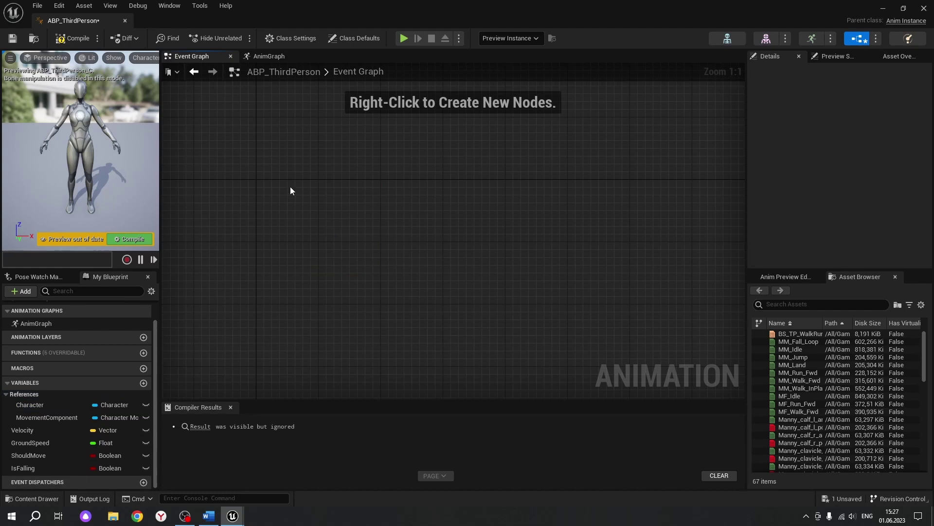
right_click(288, 187)
type("Event")
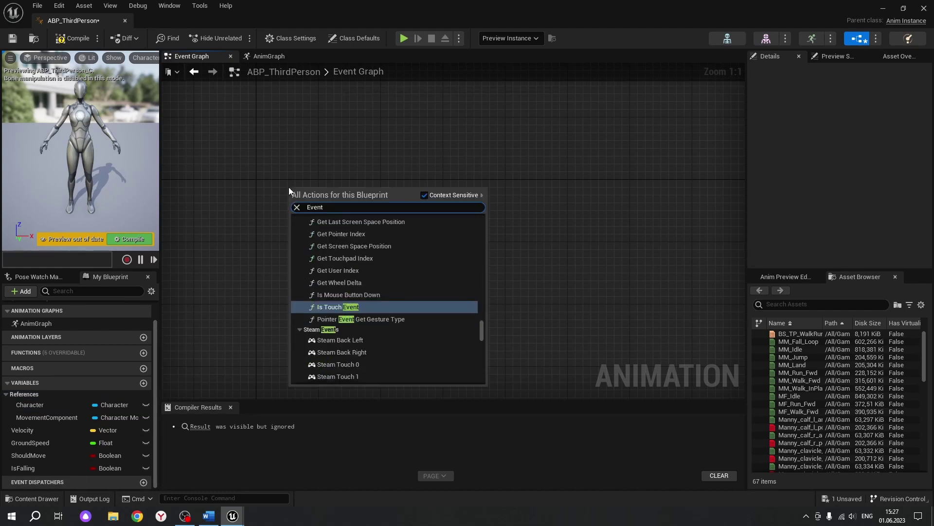
type(" bl")
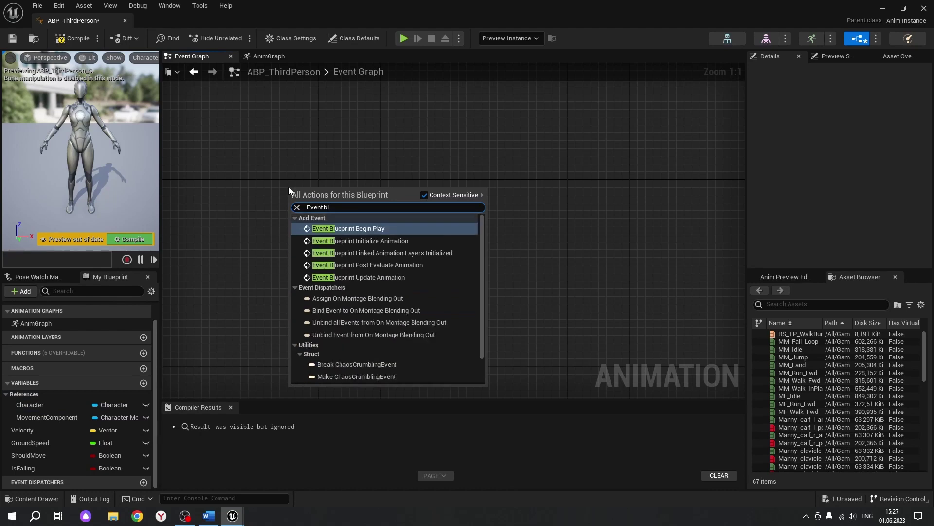
type("uepr")
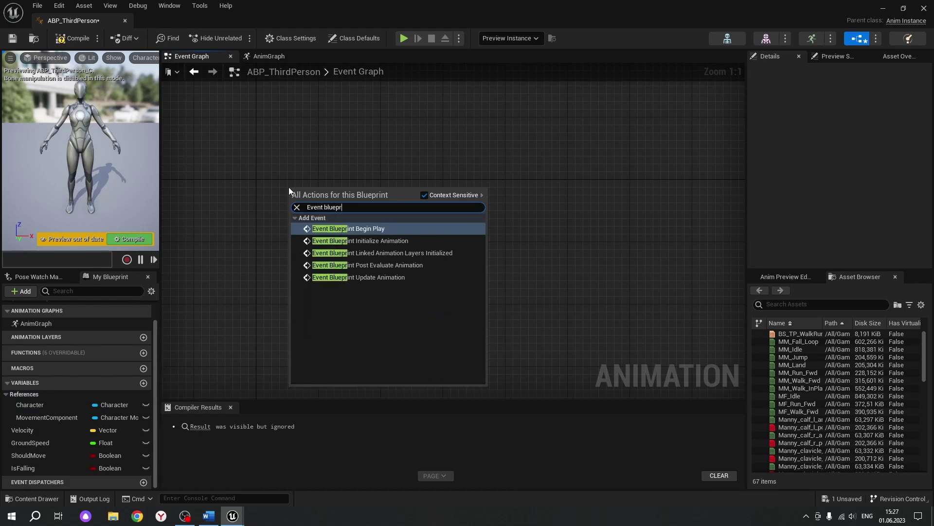
type("int")
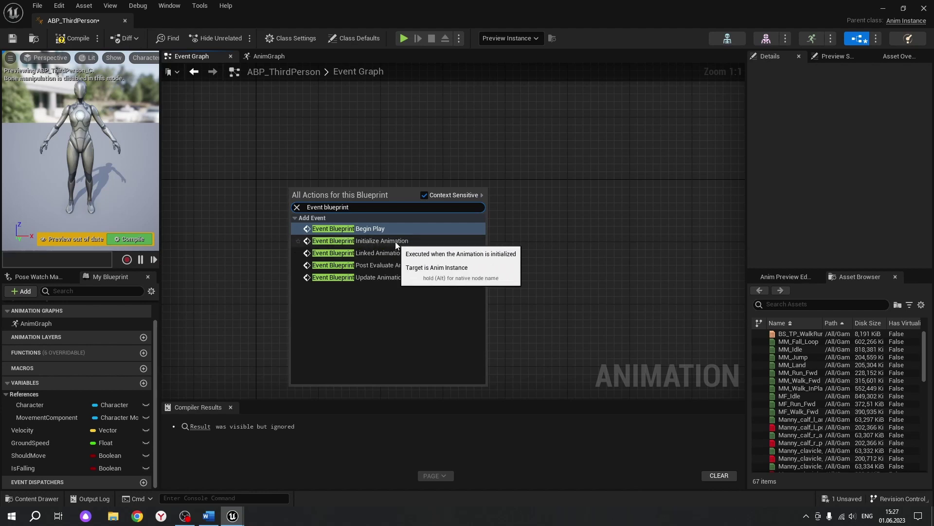
left_click(376, 242)
left_click_drag(305, 187, 288, 188)
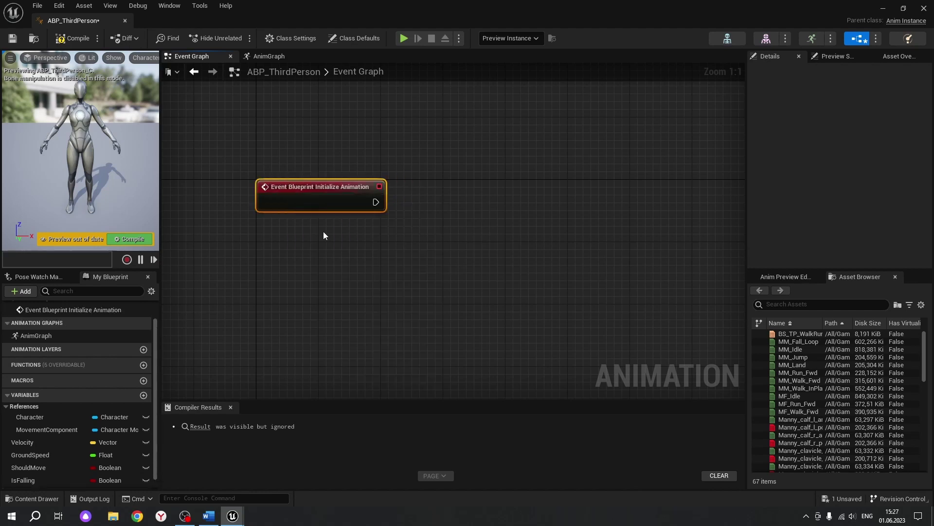
Wire the initialize event's execution output into a new Cast To Character node.
right_click_drag(428, 321, 355, 315)
left_click_drag(304, 196, 452, 191)
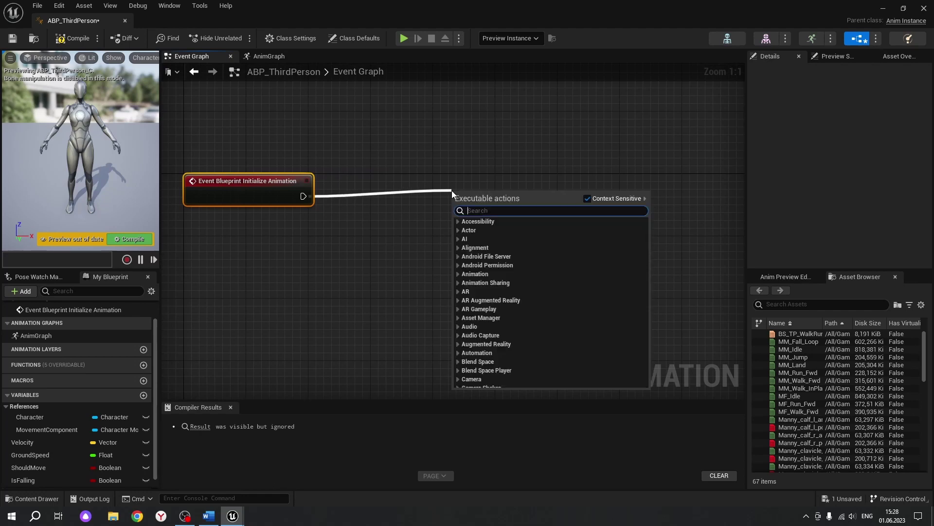
type("cast")
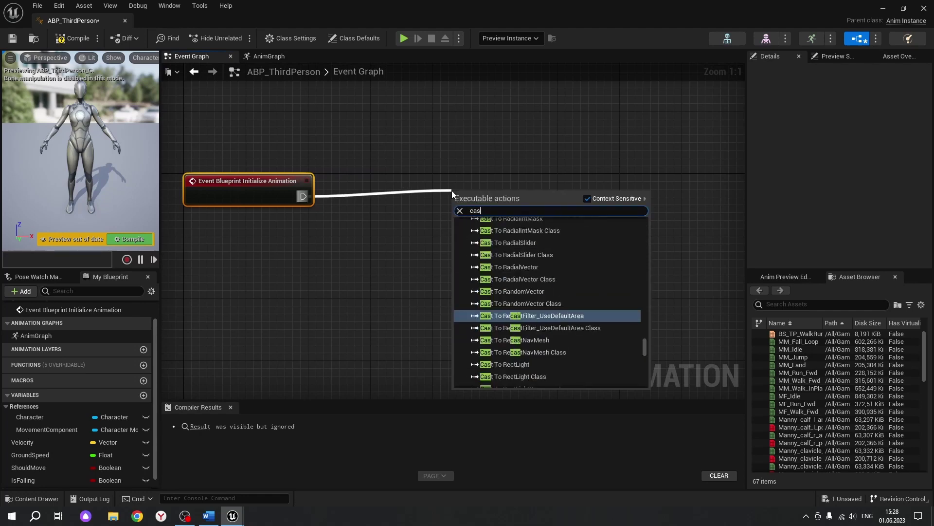
type(" to ")
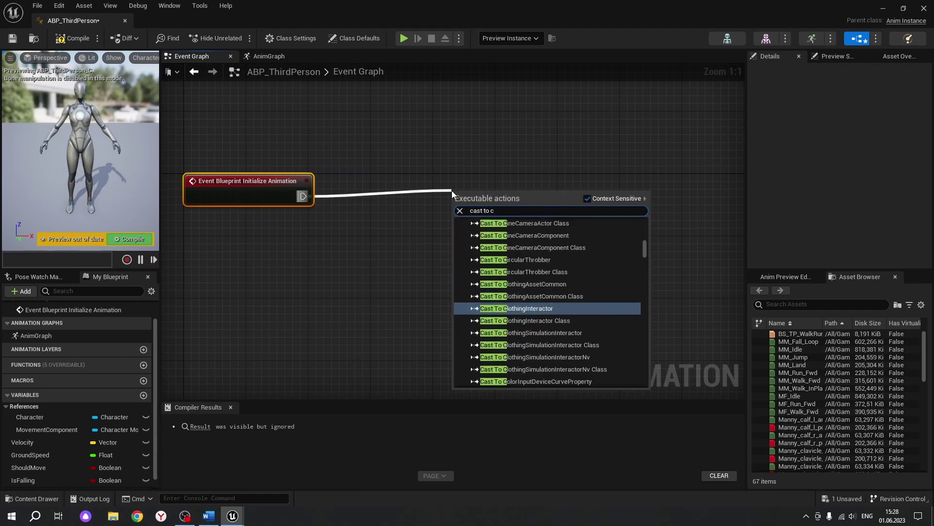
type("characte")
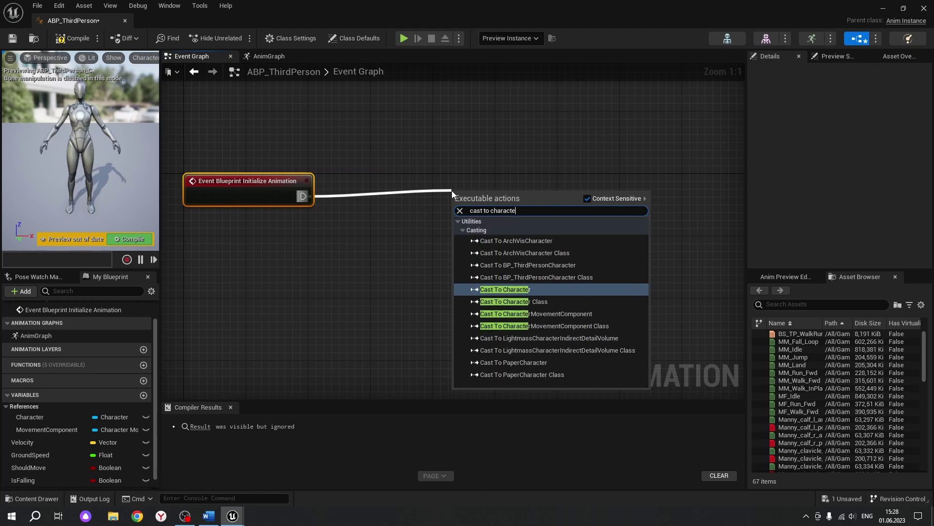
type("r")
left_click(483, 286)
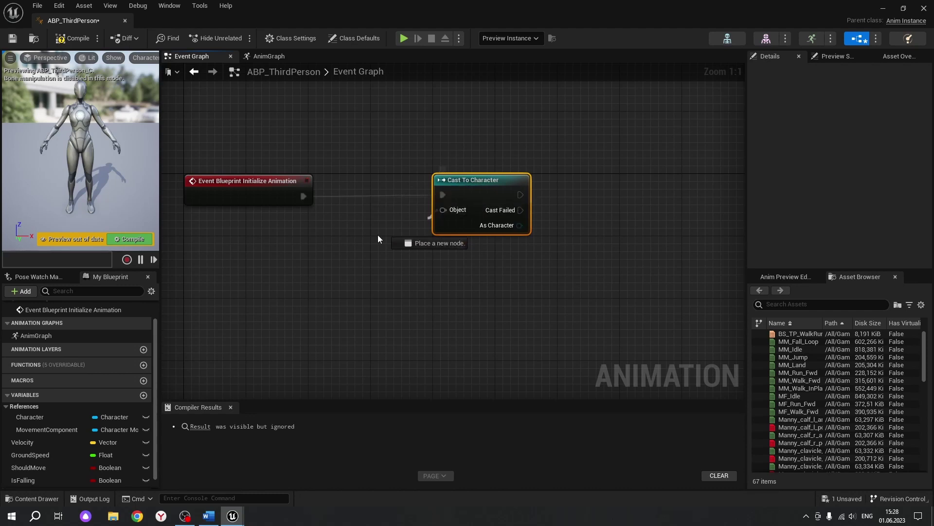
Feed Get Owning Actor into the Cast To Character Object input.
left_click_drag(443, 210, 303, 250)
type("G")
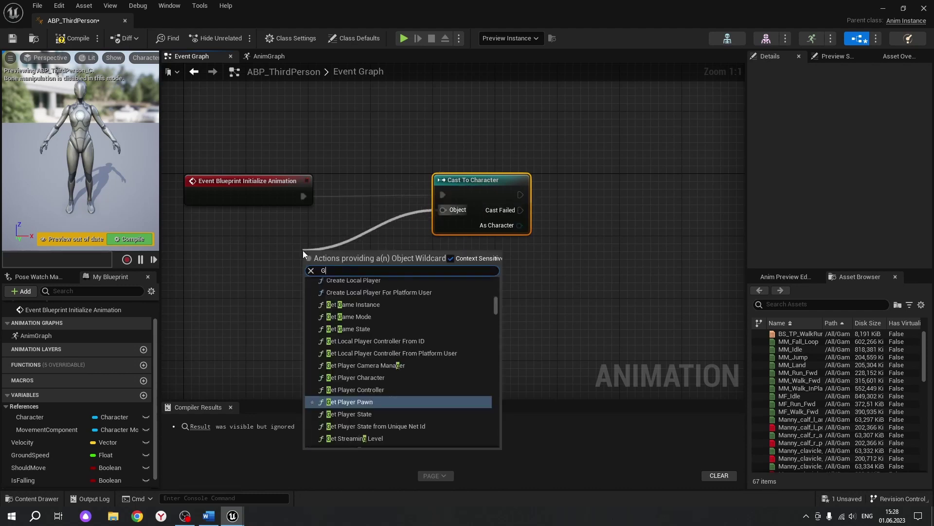
type("et O")
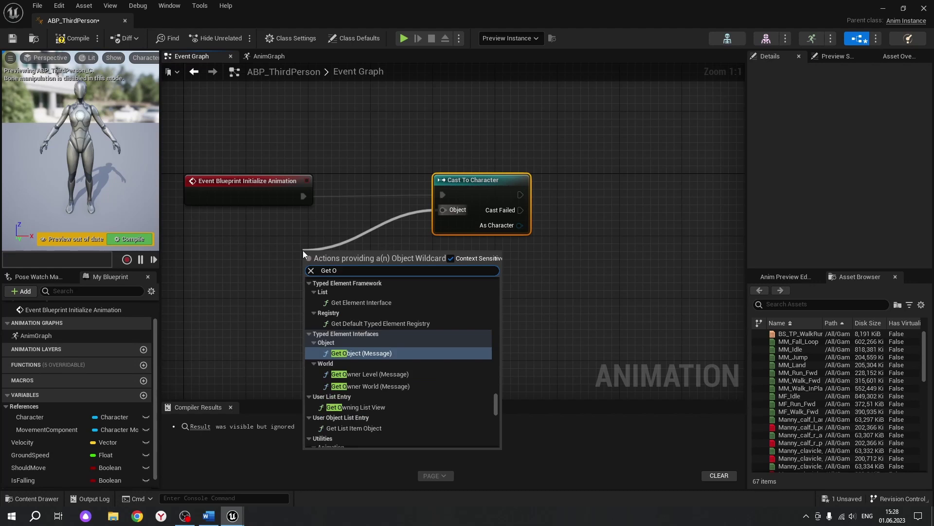
type("wning")
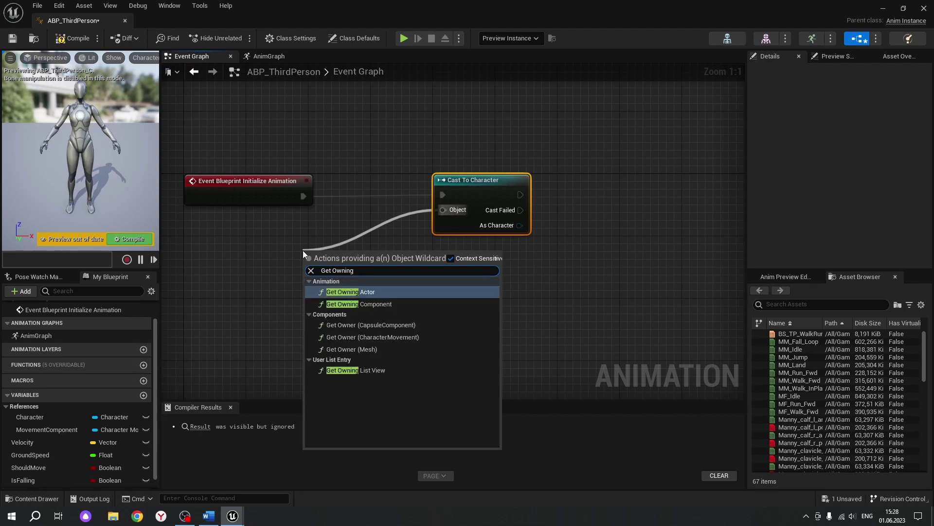
left_click(350, 292)
left_click_drag(336, 252, 229, 220)
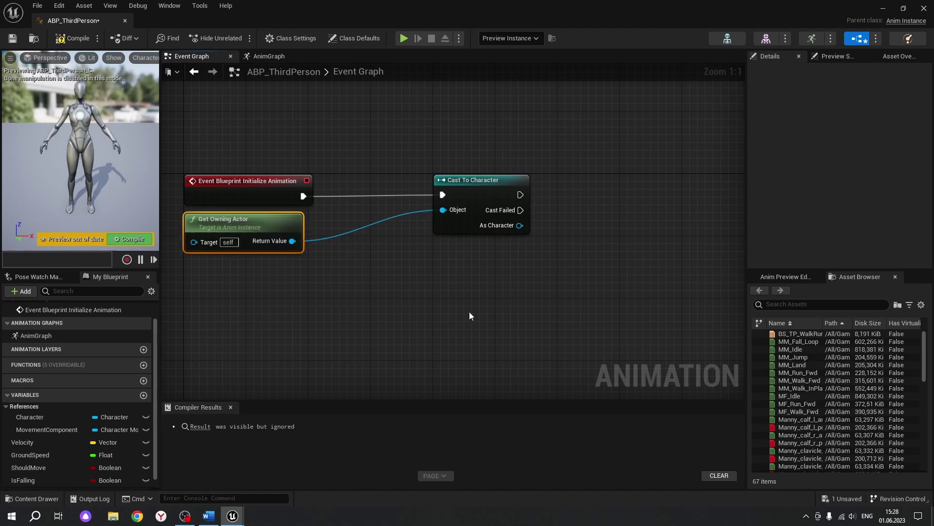
Add a Set Character node after the cast, storing its As Character result.
right_click_drag(517, 304, 321, 325)
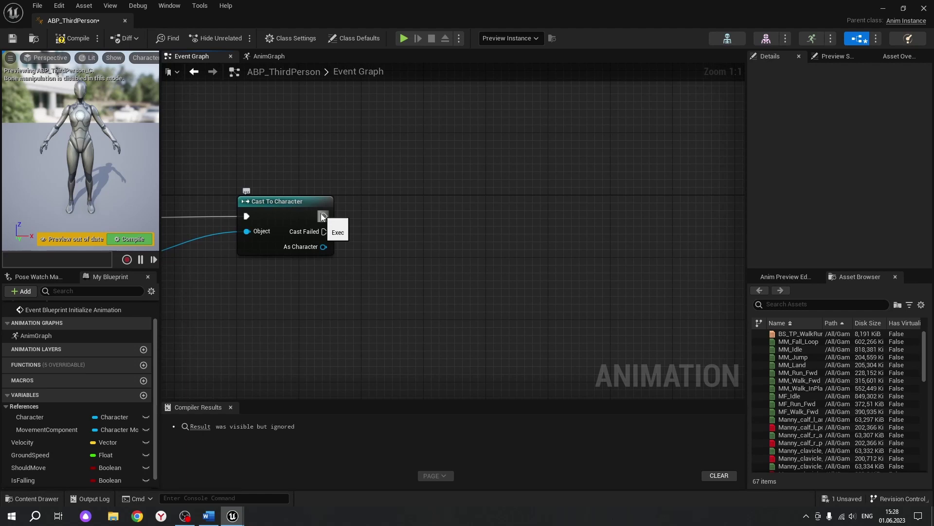
mouse_move(46, 416)
left_mouse_down("ctrl")
mouse_move(346, 336)
mouse_move(393, 221)
left_mouse_up("ctrl")
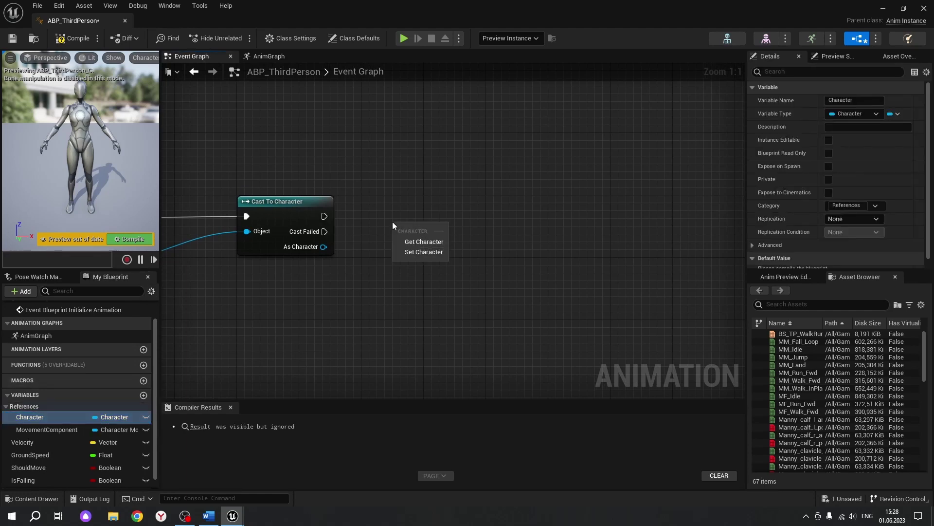
left_click(410, 251)
left_click_drag(395, 231, 323, 216)
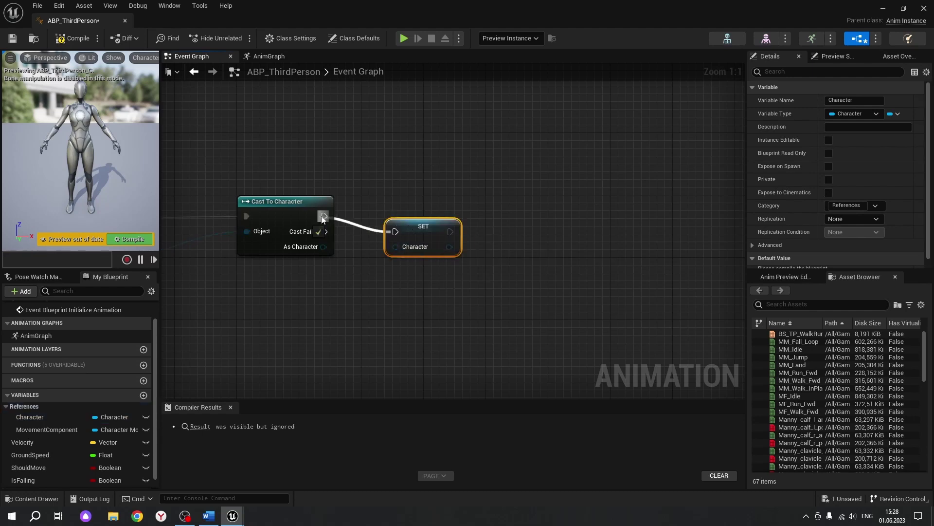
mouse_move(412, 226)
left_mouse_down()
mouse_move(410, 210)
mouse_move(449, 211)
left_mouse_up()
right_click_drag(476, 294, 377, 284)
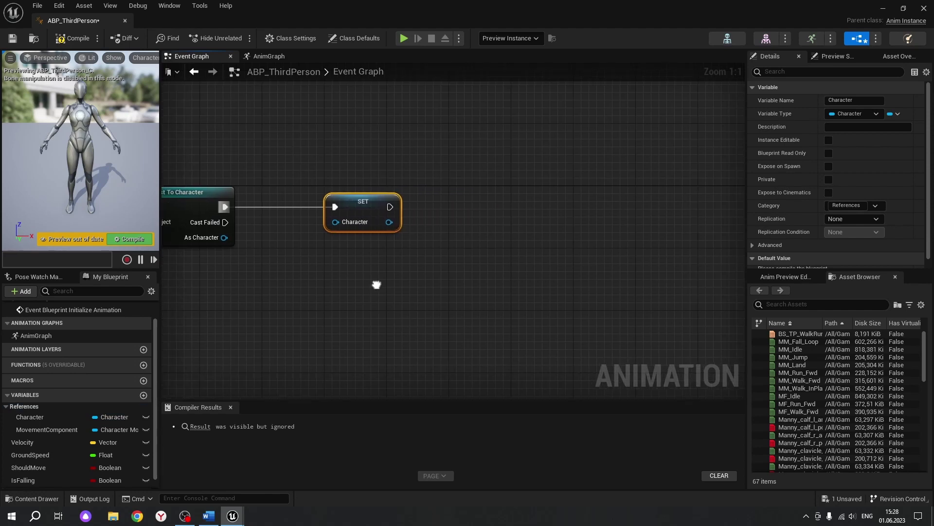
left_click_drag(335, 222, 225, 240)
right_click_drag(428, 280, 372, 273)
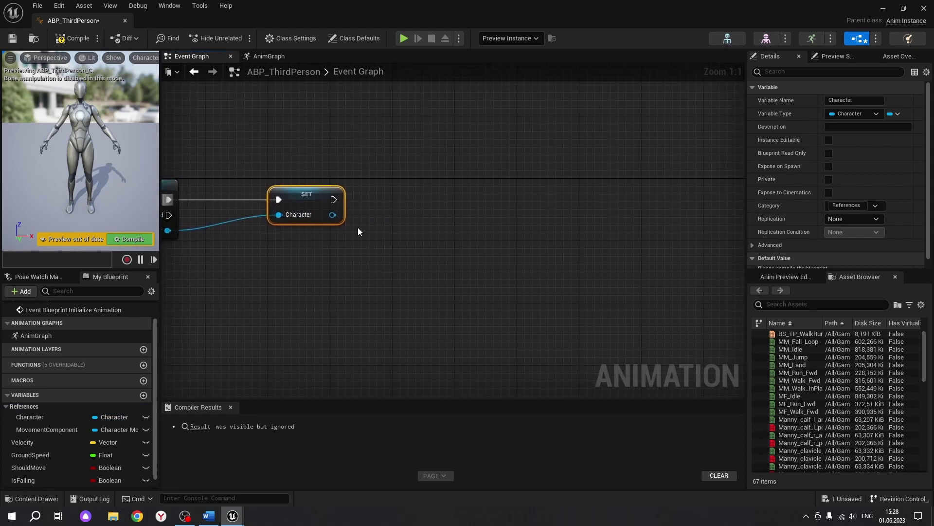
mouse_move(333, 199)
left_mouse_down()
mouse_move(489, 200)
mouse_move(431, 247)
left_mouse_up()
Add a Set MovementComponent node chained after the Set Character node.
left_click(390, 269)
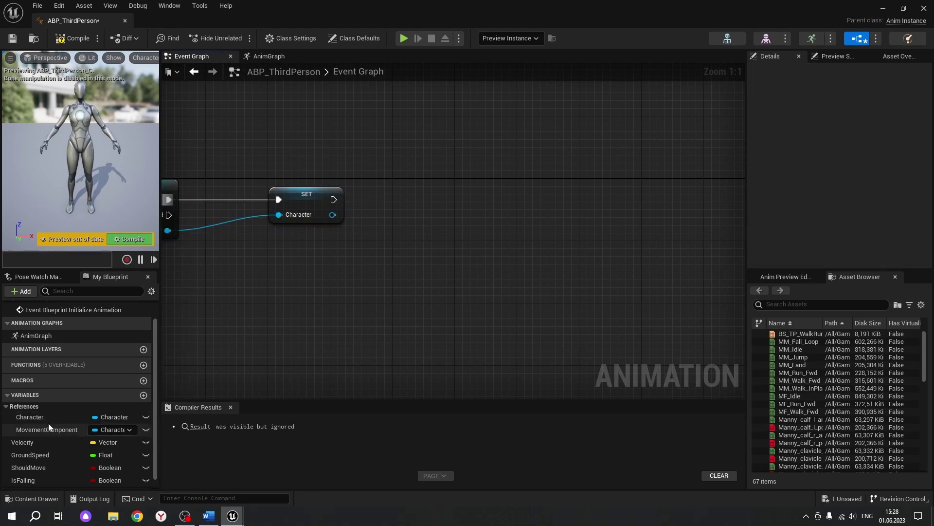
left_click_drag(51, 430, 429, 209)
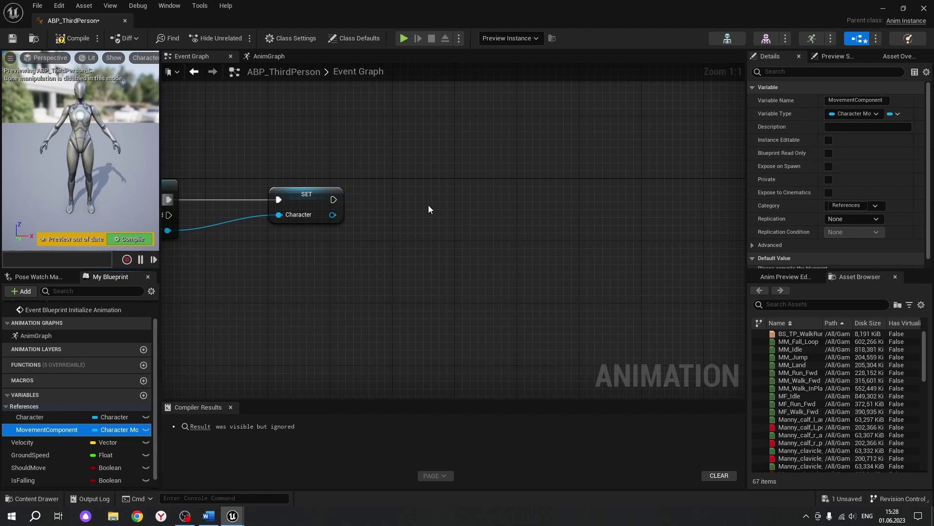
left_click(463, 235)
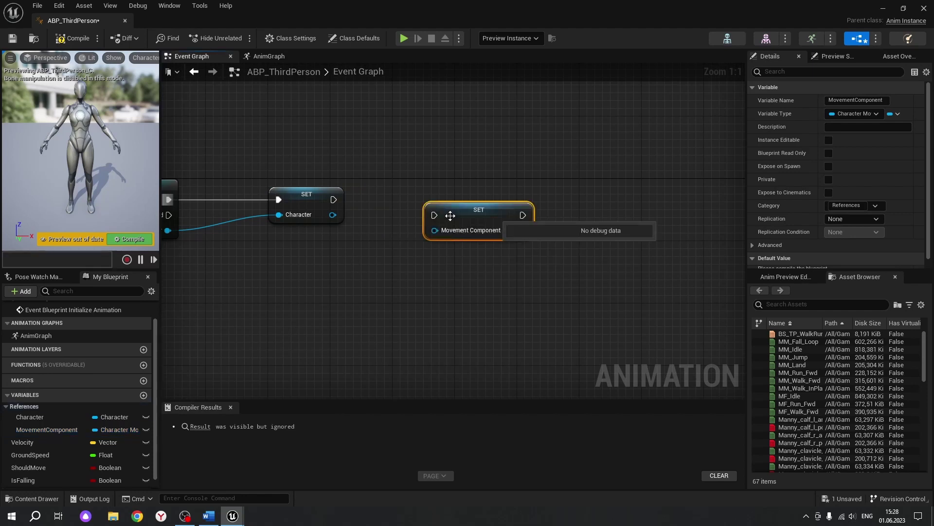
left_click_drag(451, 215, 481, 200)
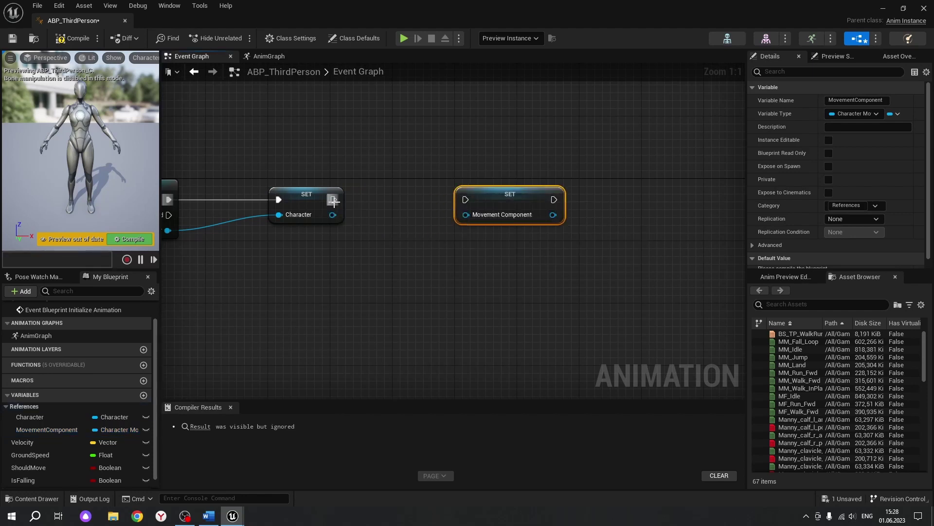
left_click_drag(334, 200, 466, 200)
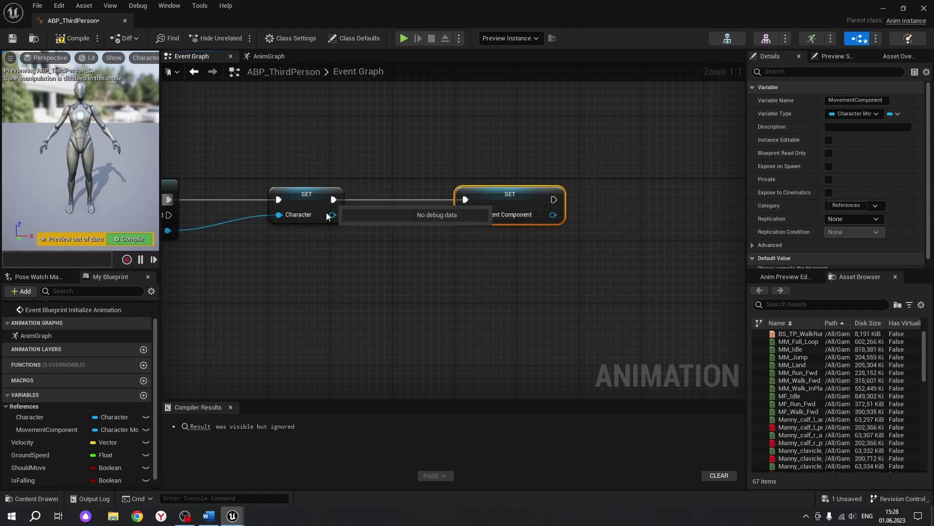
Connect Character → Get Character Movement into the MovementComponent setter's input.
left_click_drag(332, 216, 358, 253)
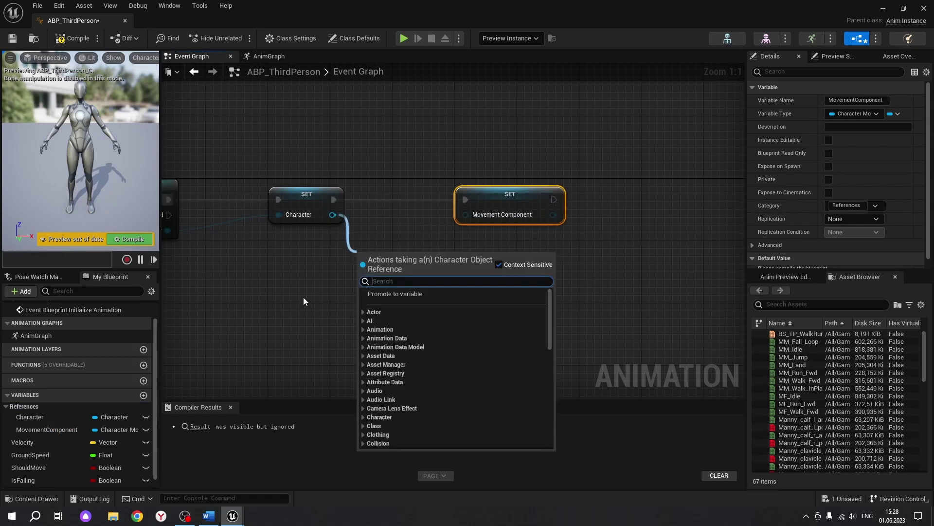
type("chara")
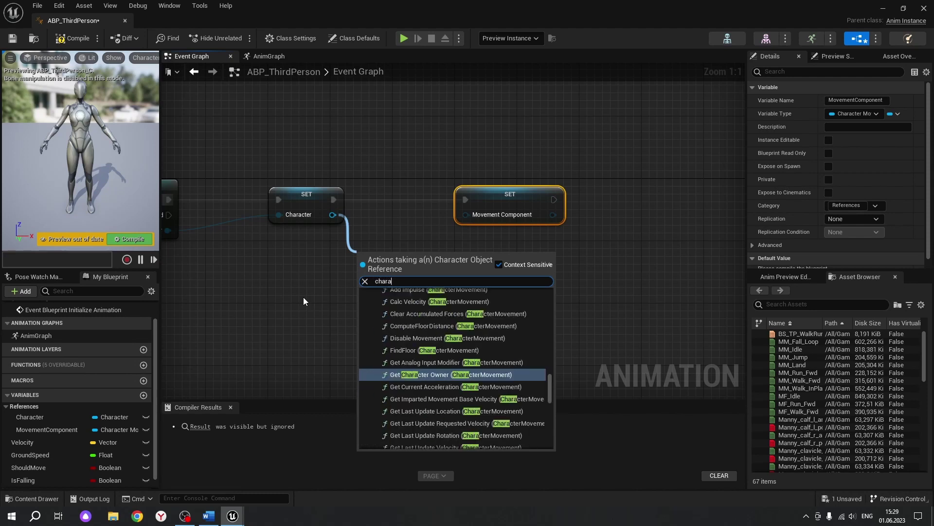
type("cter")
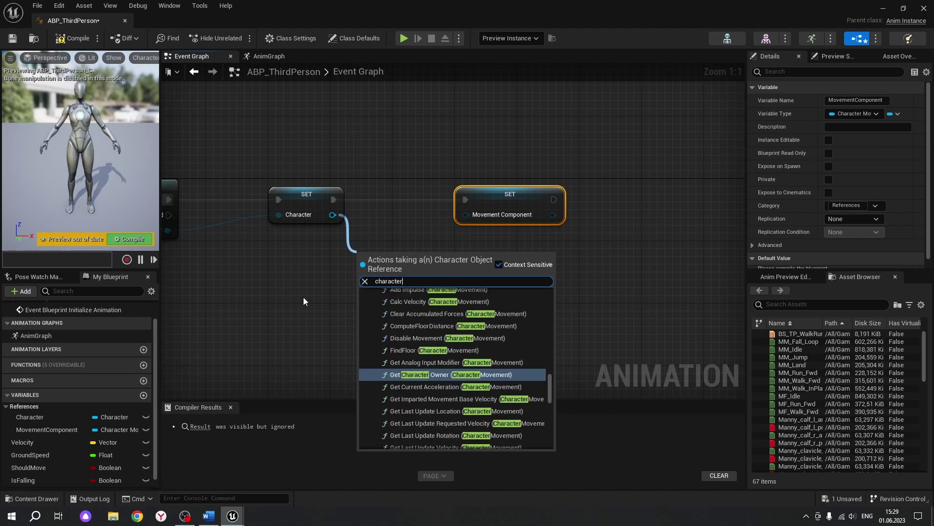
type(" move")
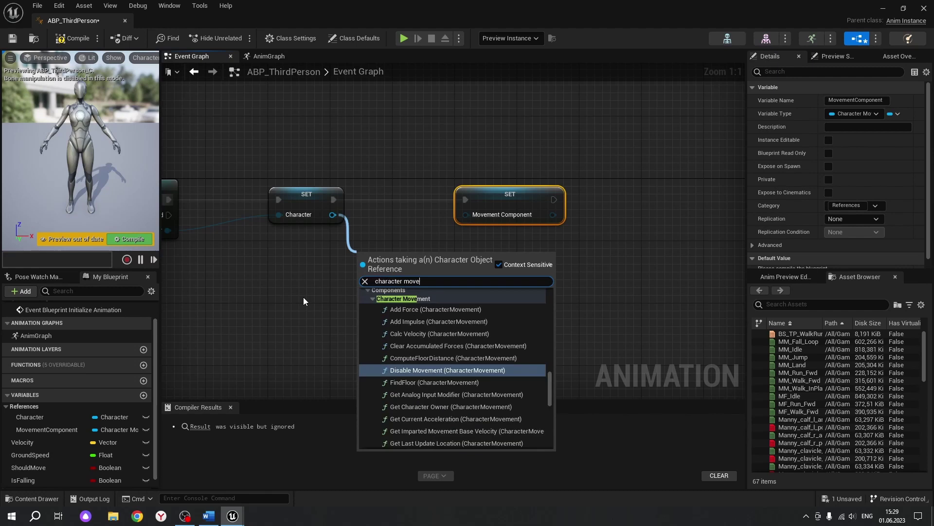
scroll(421, 364, "down", 5)
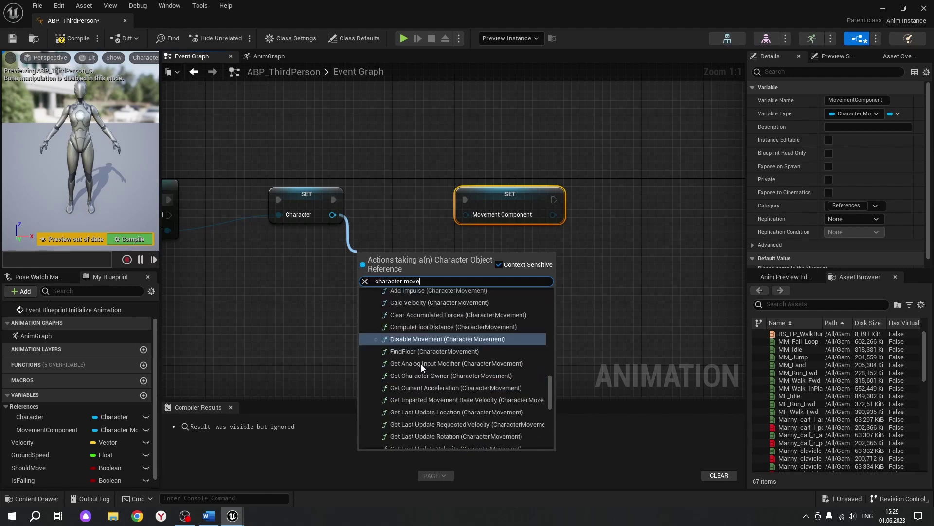
scroll(422, 364, "down", 5)
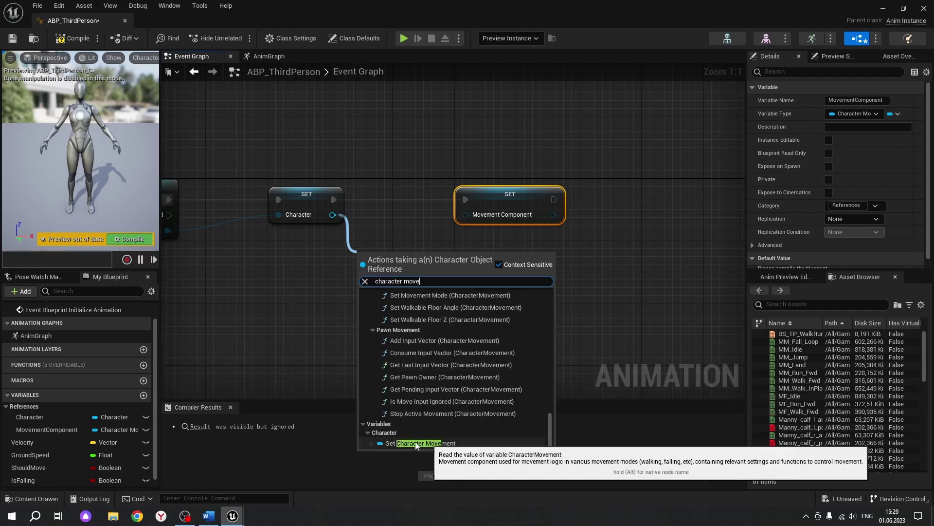
left_click(406, 443)
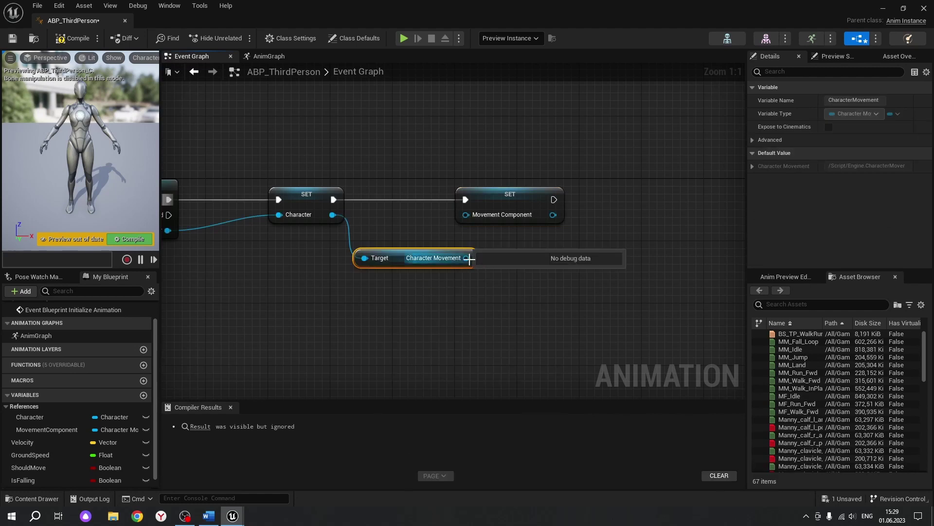
mouse_move(467, 258)
left_mouse_down()
mouse_move(469, 216)
mouse_move(551, 196)
left_mouse_up()
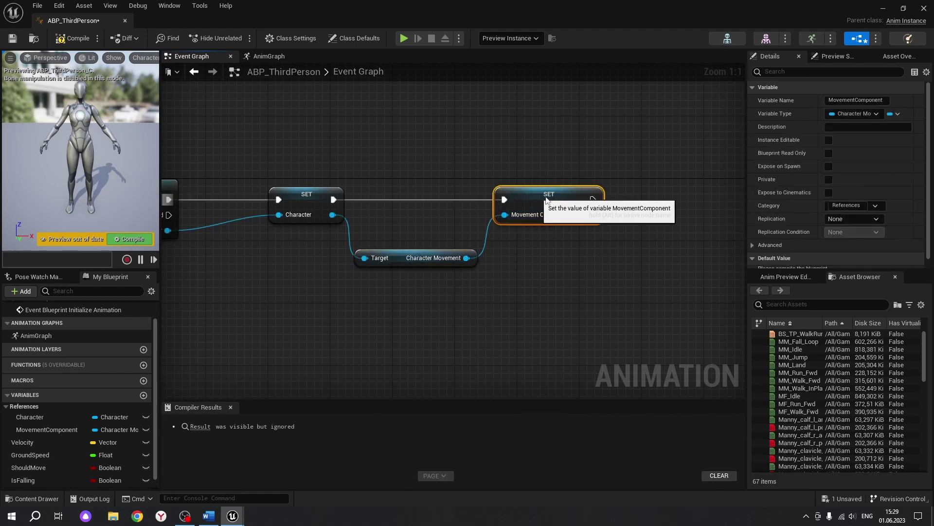
left_click_drag(404, 258, 419, 258)
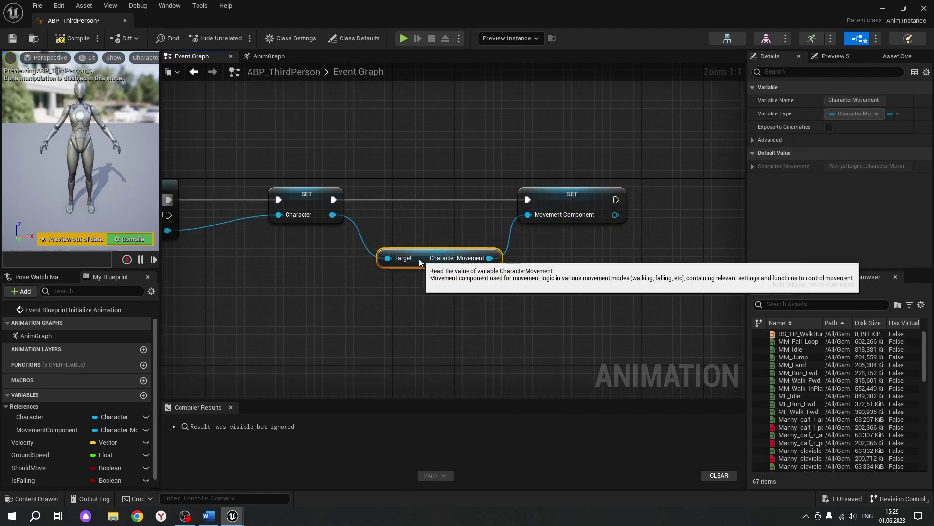
left_click(434, 311)
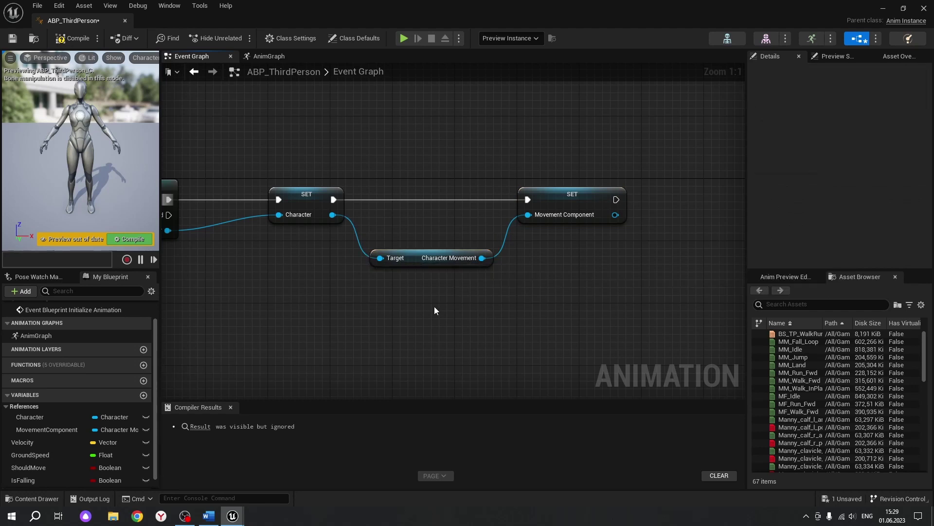
right_click_drag(389, 282, 204, 278)
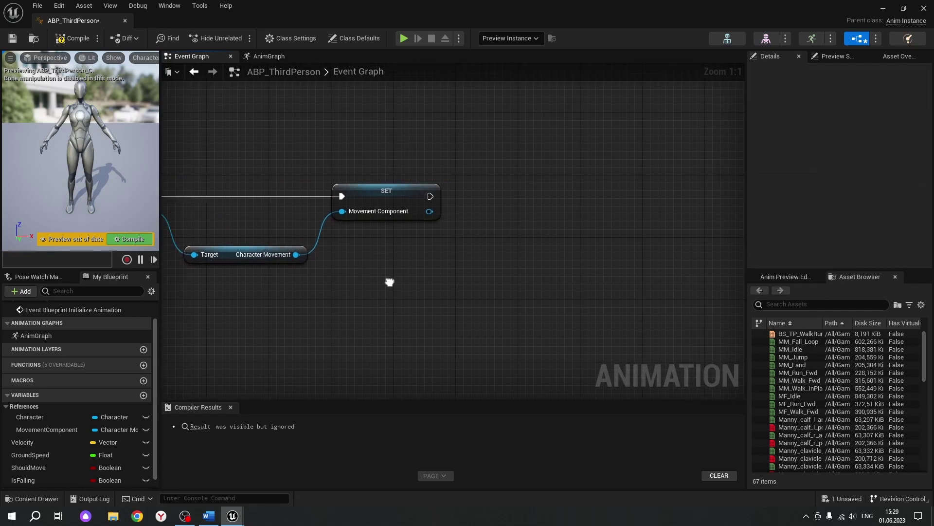
scroll(348, 311, "down", 2)
scroll(506, 303, "down", 2)
right_click_drag(507, 303, 575, 296)
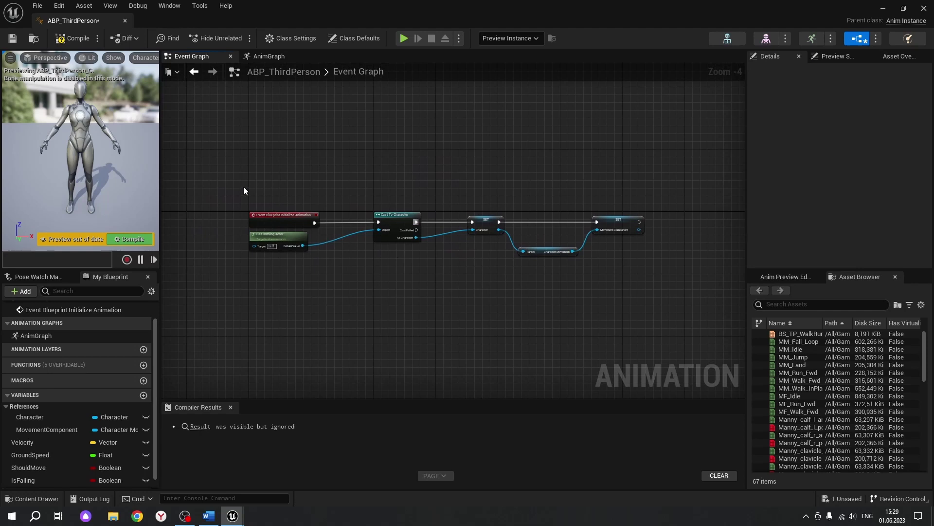
Wrap the initialization chain in a comment titled 'a) Set references to owning character when this blueprint initializes'.
left_click_drag(244, 188, 651, 287)
key("c")
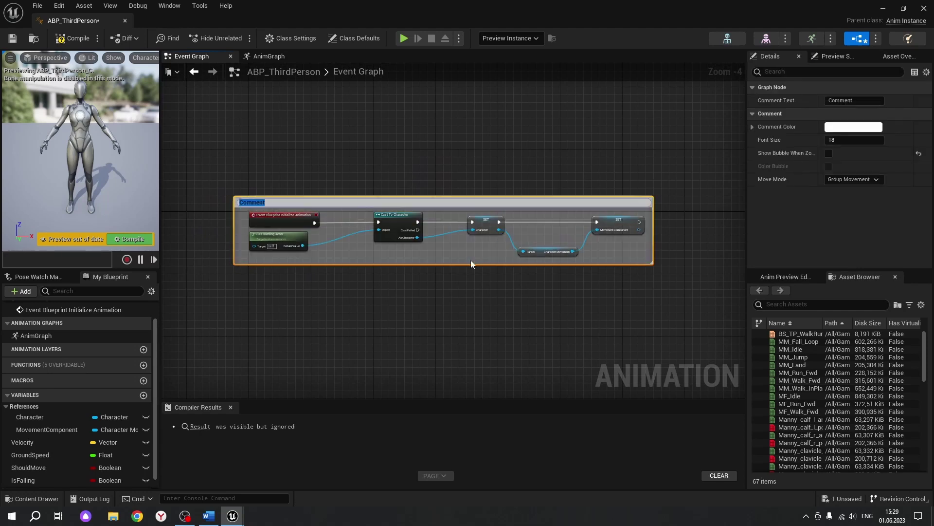
key("ctrl+v")
left_click(313, 168)
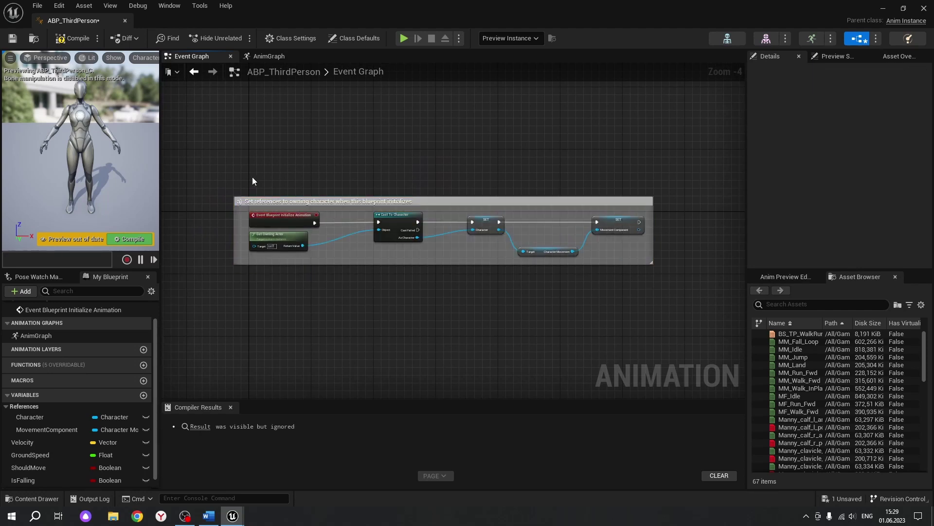
Pan and zoom so the commented initialization chain sits at the top with empty space below.
scroll(252, 176, "up", 4)
right_click_drag(278, 197, 271, 167)
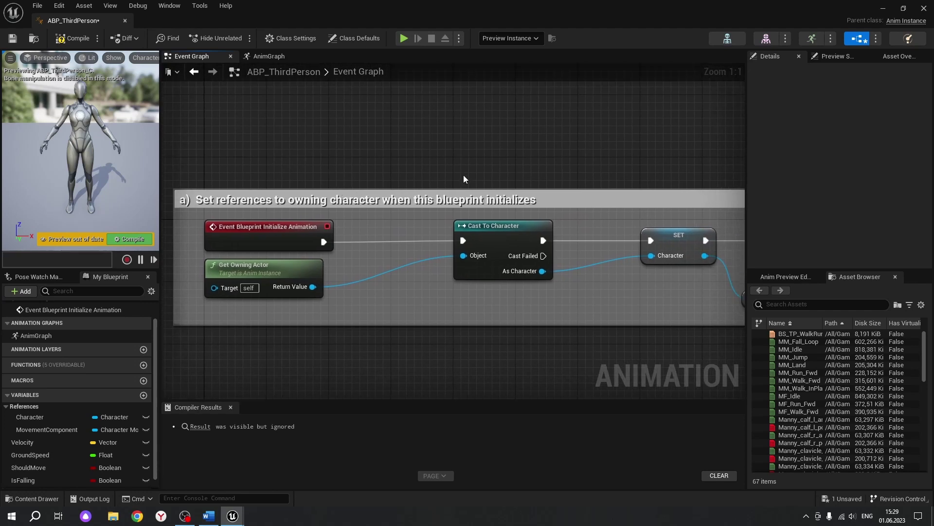
right_click_drag(463, 180, 397, 168)
scroll(390, 243, "down", 3)
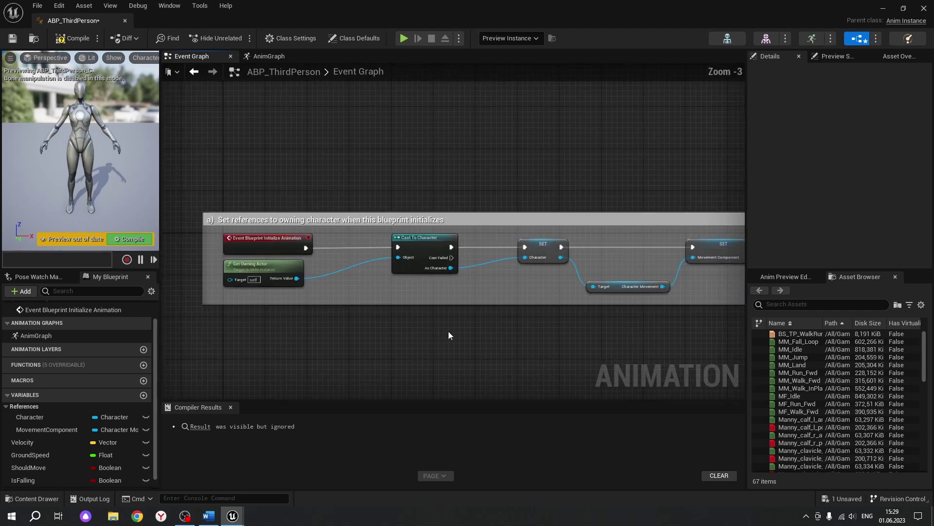
scroll(359, 322, "down", 1)
scroll(358, 321, "up", 1)
right_click_drag(497, 301, 530, 298)
scroll(487, 306, "down", 4)
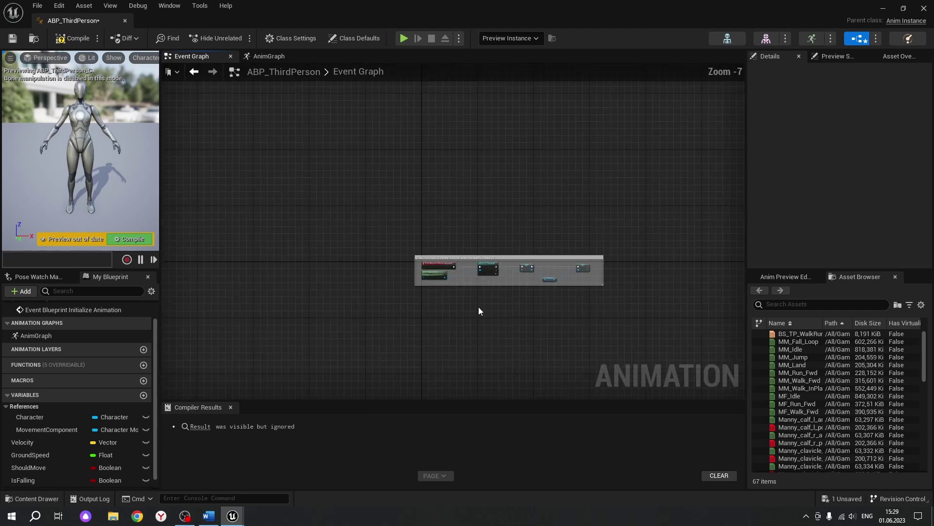
right_click_drag(478, 311, 367, 240)
scroll(367, 239, "up", 6)
right_click_drag(289, 222, 373, 275)
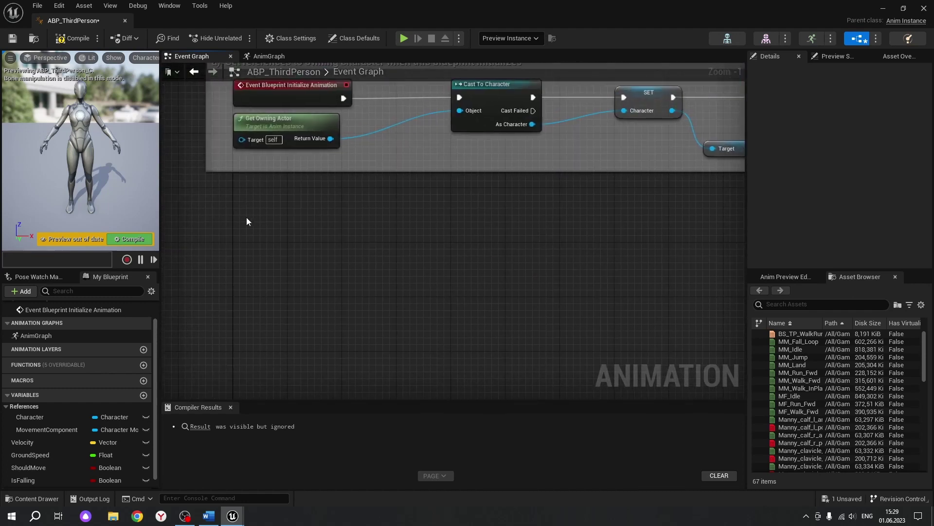
Place an Event Blueprint Update Animation node below the commented initialization chain.
right_click(294, 261)
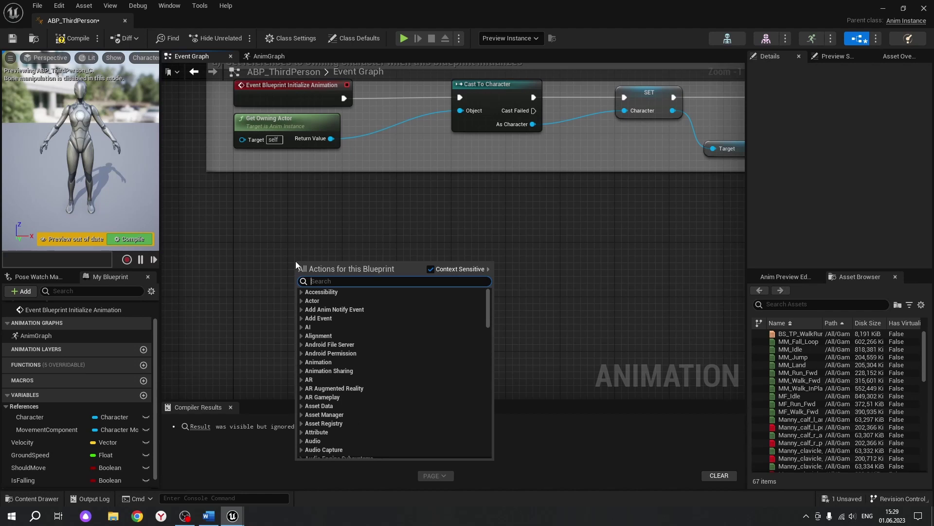
type("event")
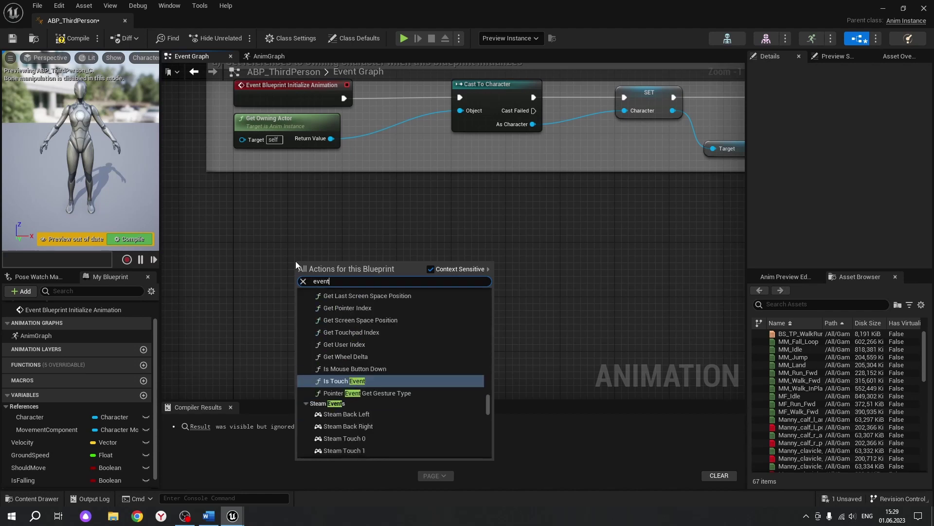
type(" blue")
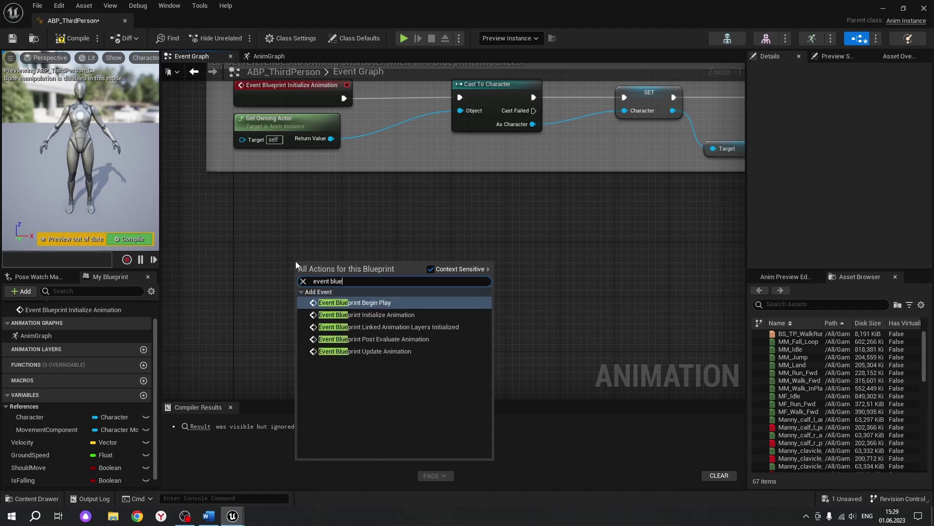
type("print")
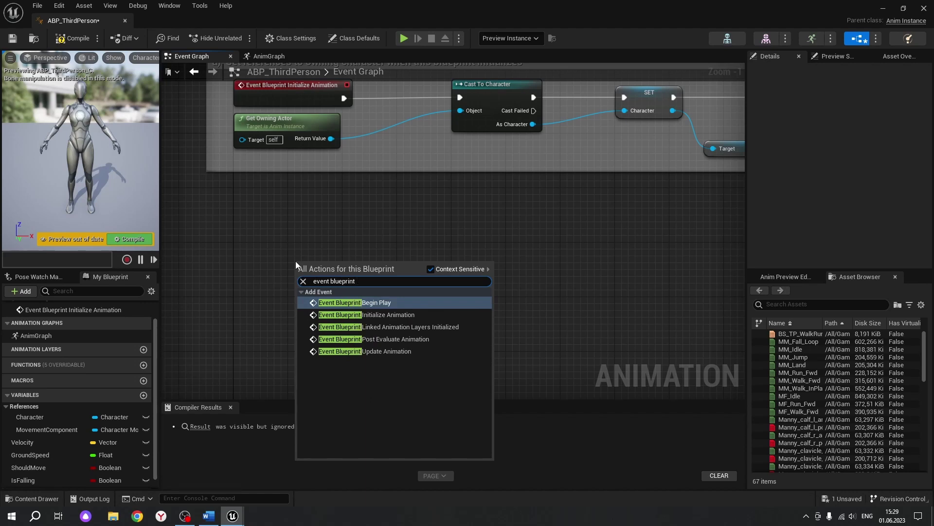
left_click(375, 351)
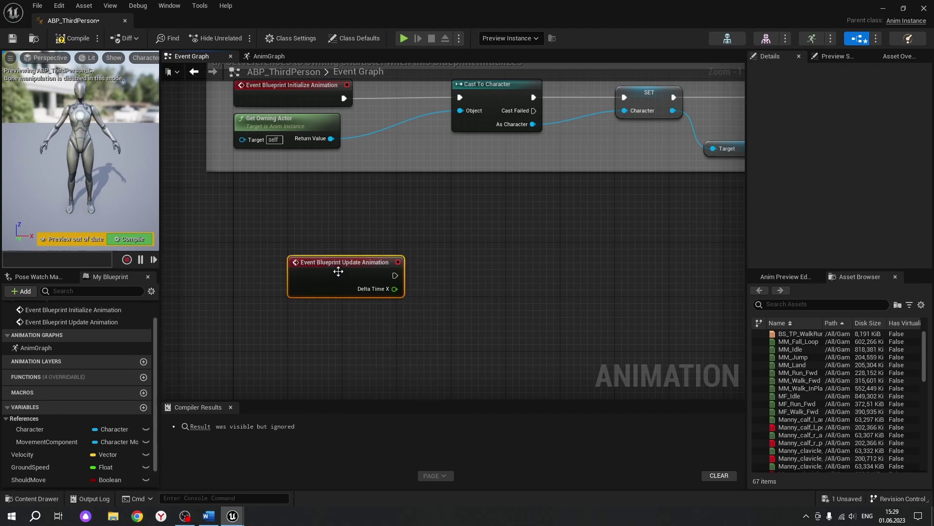
left_click_drag(338, 269, 280, 250)
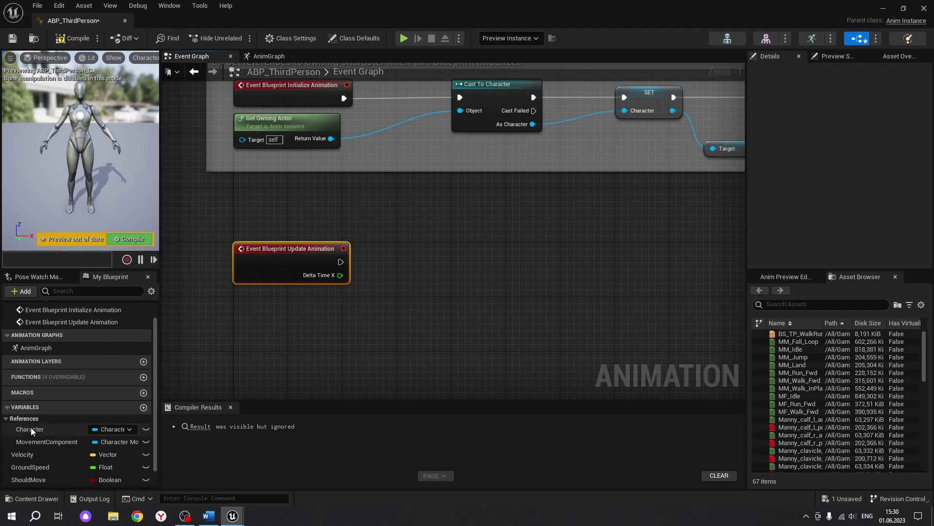
Add a validated Character getter and drive it from the Update Animation event.
left_click_drag(30, 428, 409, 265)
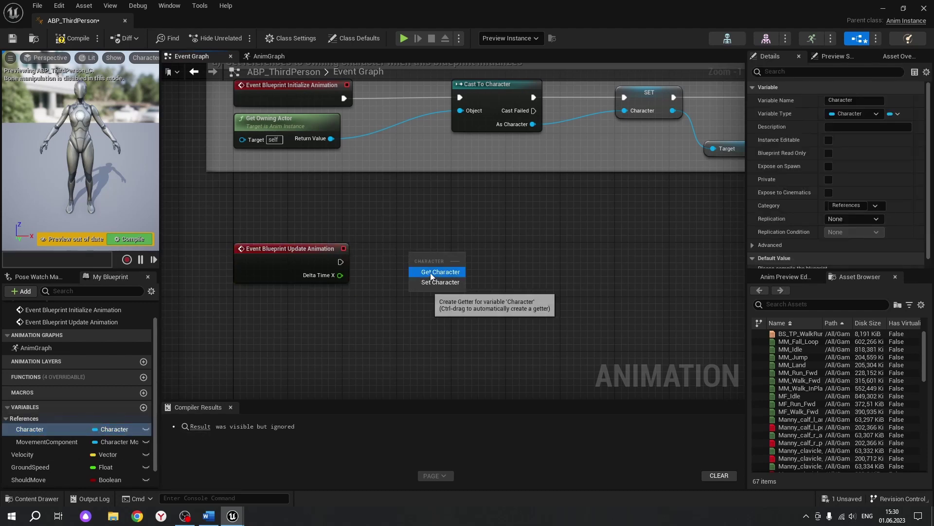
left_click(430, 272)
right_click(412, 259)
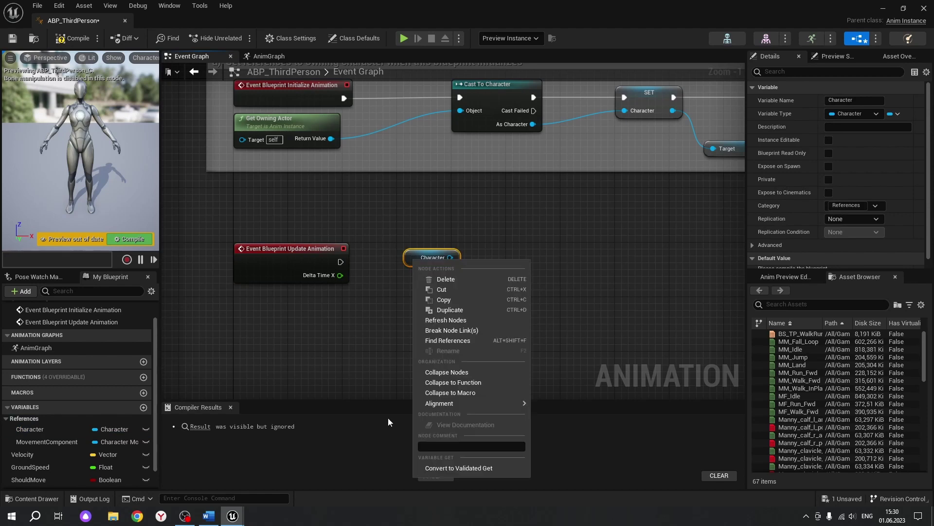
left_click(455, 468)
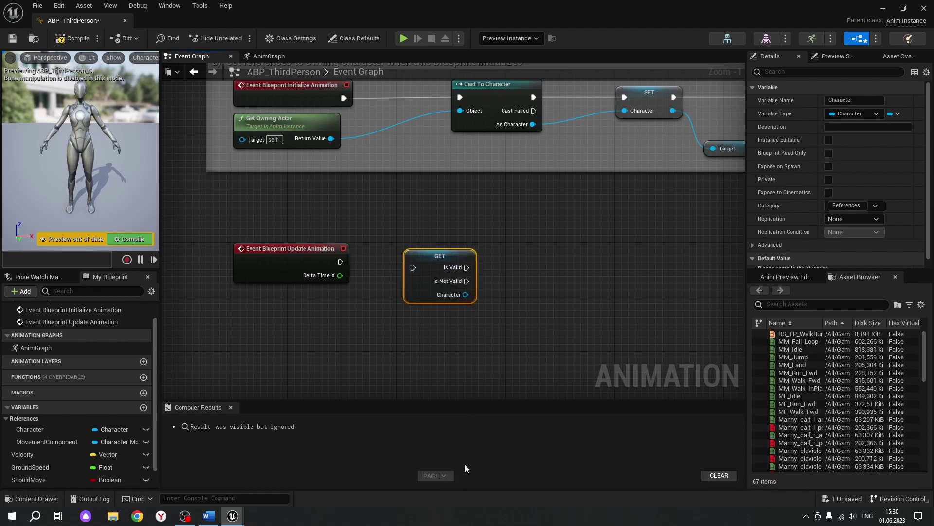
left_click_drag(423, 254, 416, 247)
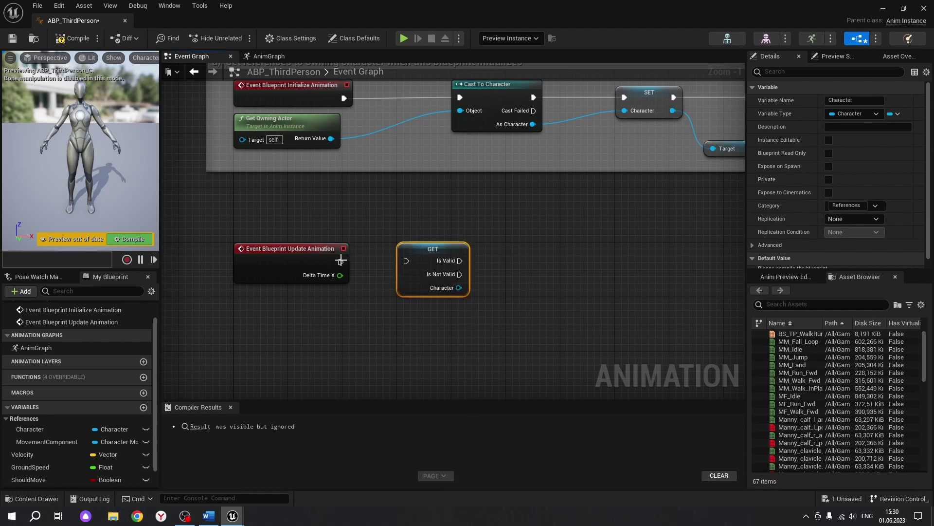
left_click_drag(340, 262, 406, 262)
Wrap the update event and validity check in a 'b)' valid-character comment.
left_click_drag(208, 206, 497, 324)
key("c")
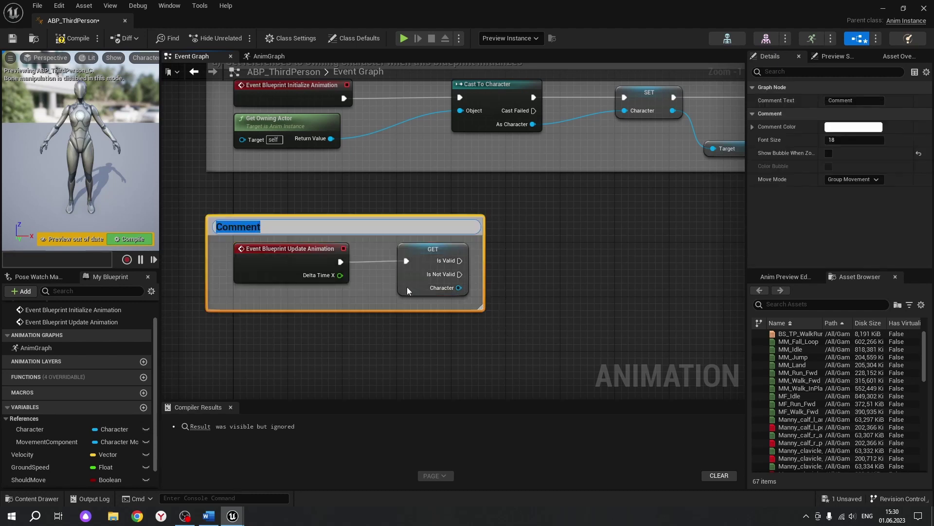
type("b)  Only update values if the character is valid (character exists in the world and the reference is set).")
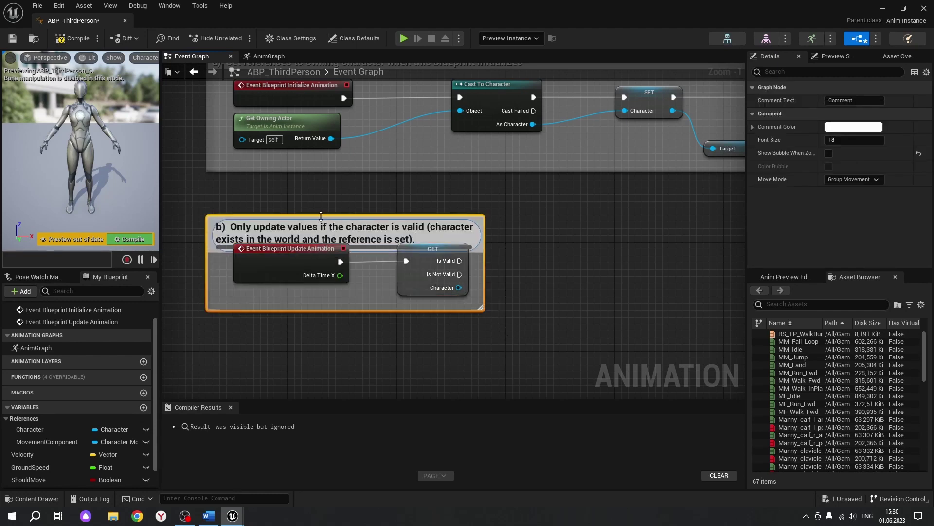
left_click_drag(322, 215, 323, 206)
left_click(363, 326)
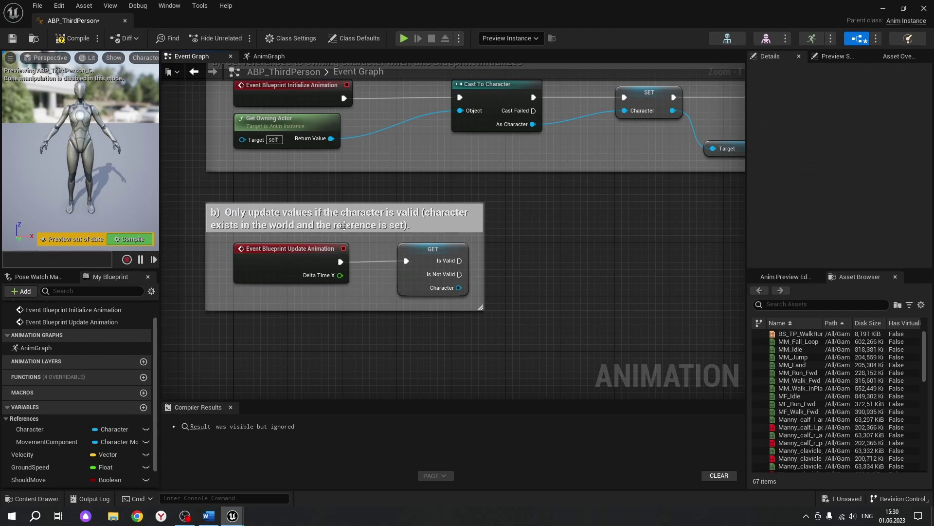
Add a Sequence node wired from the Character getter's Is Valid output.
right_click_drag(576, 326, 477, 312)
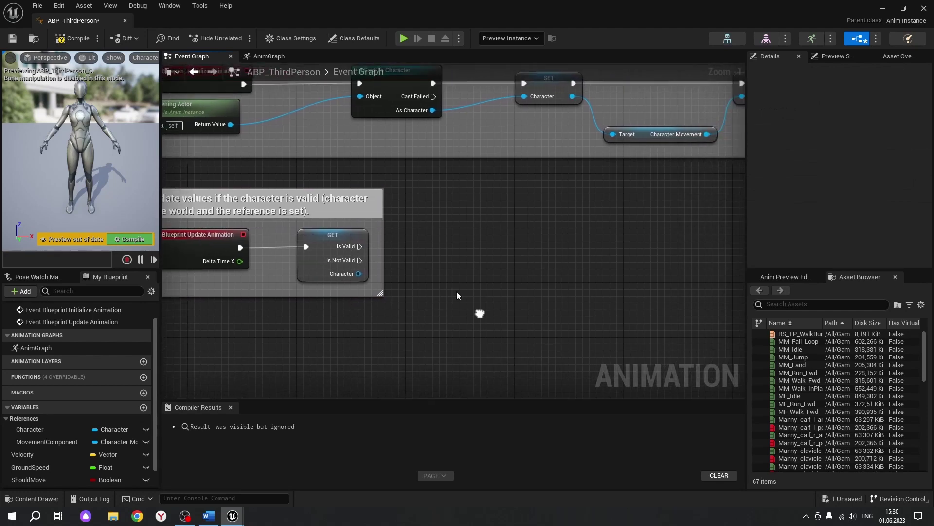
left_click_drag(361, 246, 488, 247)
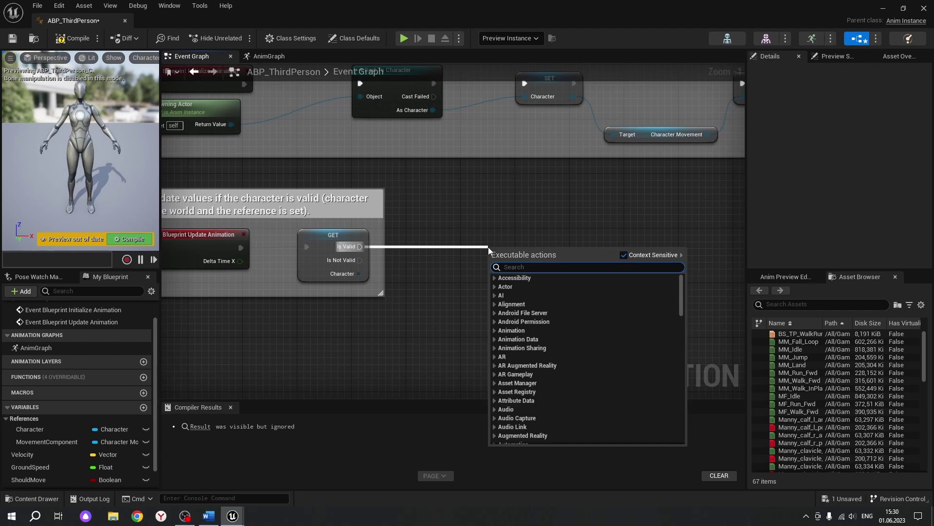
type("seq")
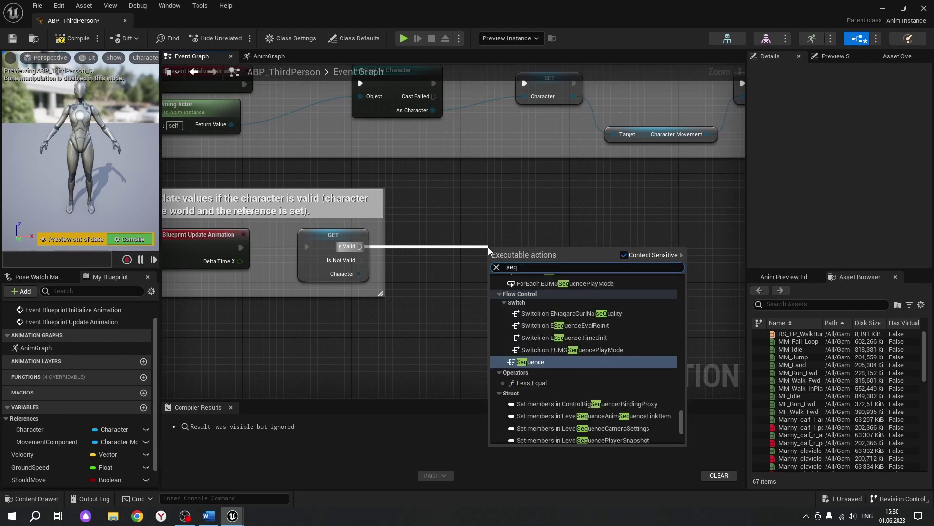
type("ue")
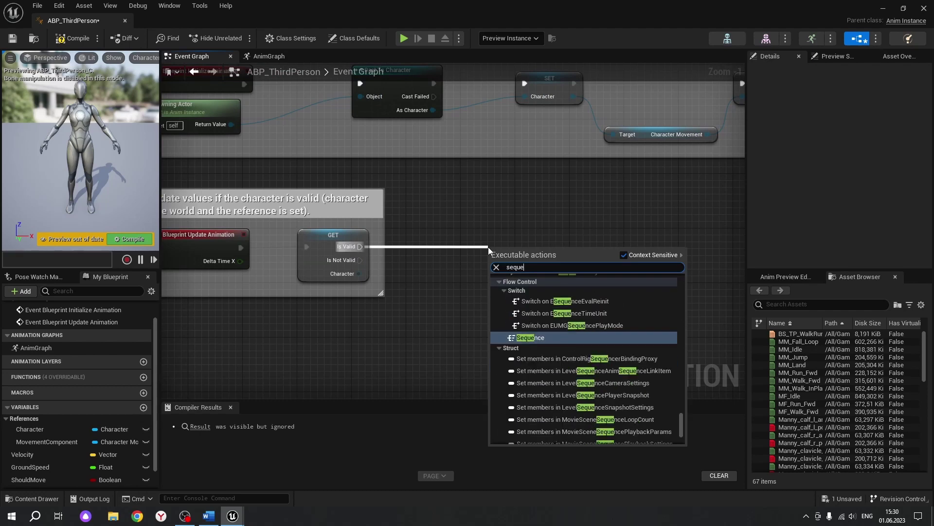
left_click(545, 338)
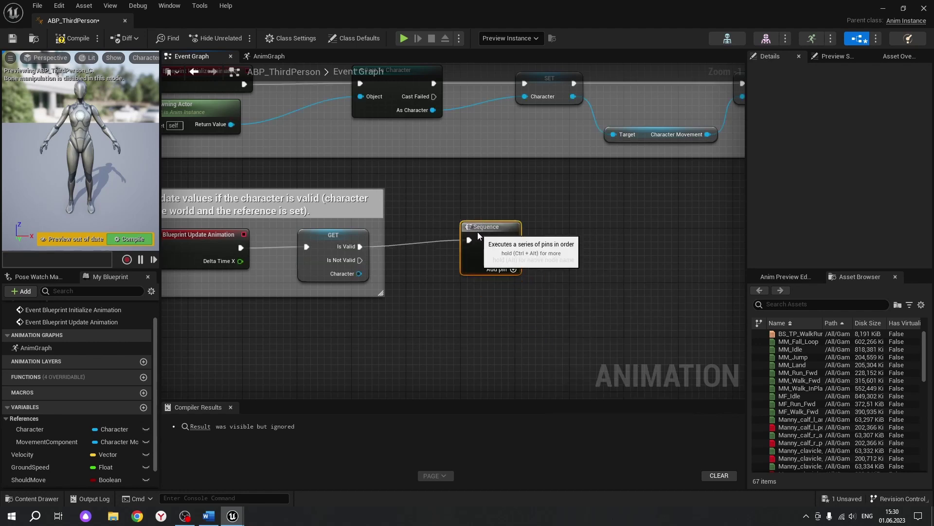
Wire a Set Velocity node to Sequence's Then 0 output, leaving its value input unconnected.
right_click_drag(578, 307, 348, 287)
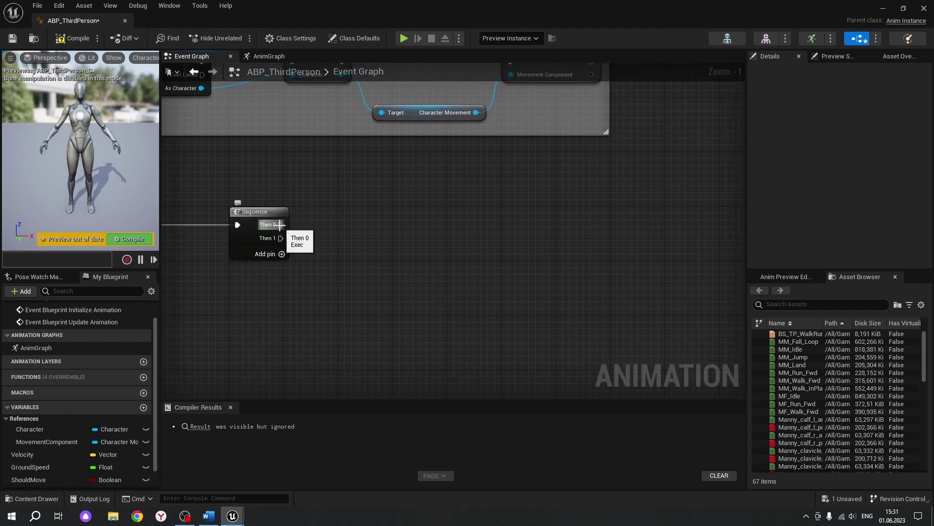
left_click_drag(279, 224, 556, 220)
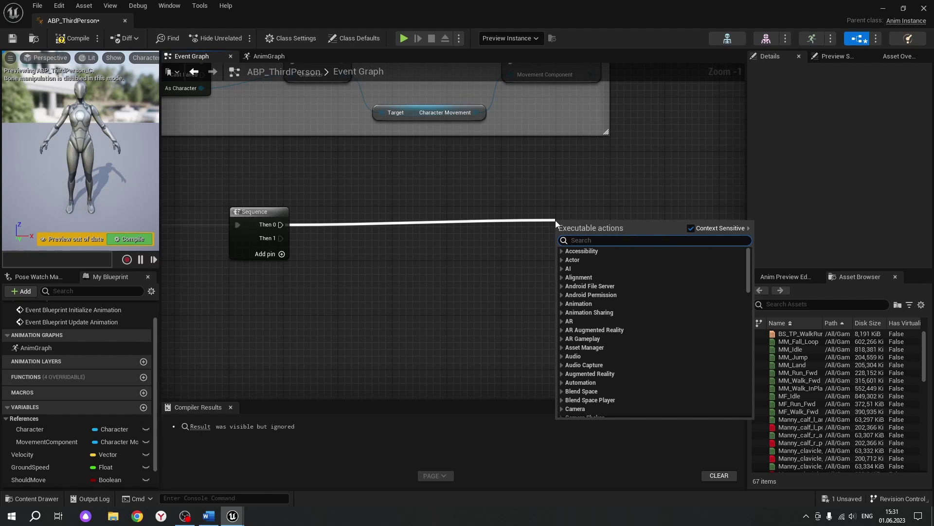
type("set v")
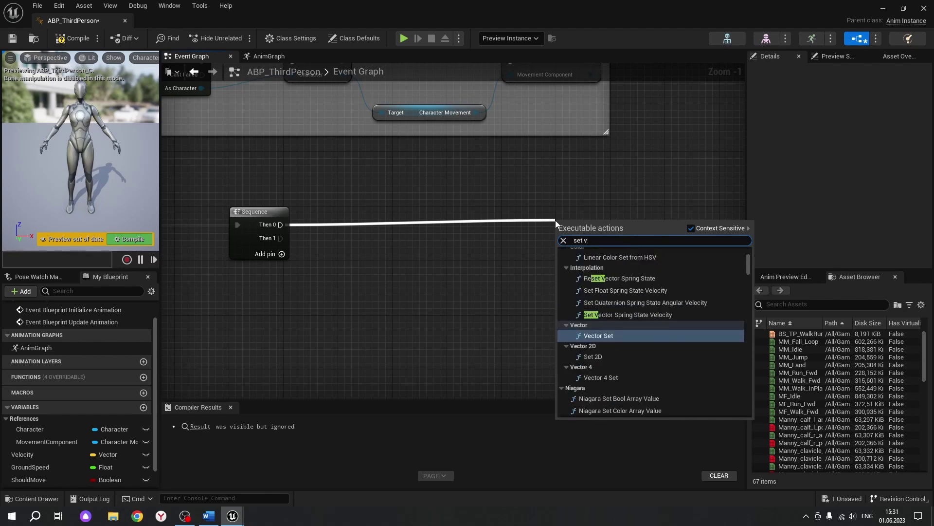
type("eloci")
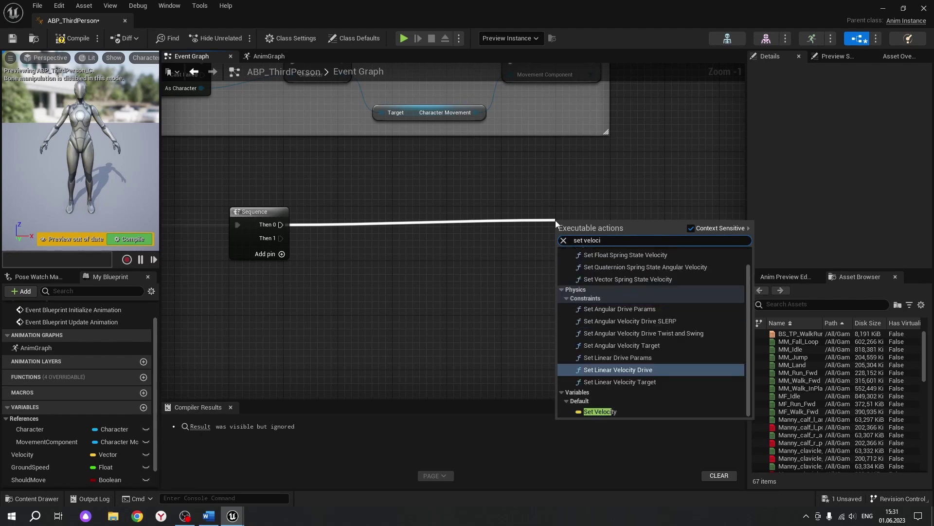
type("ty")
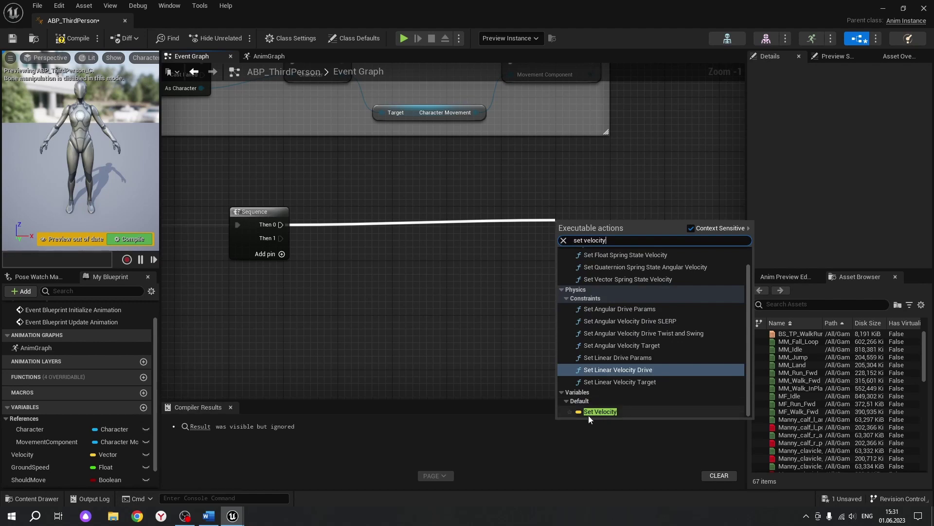
left_click(604, 411)
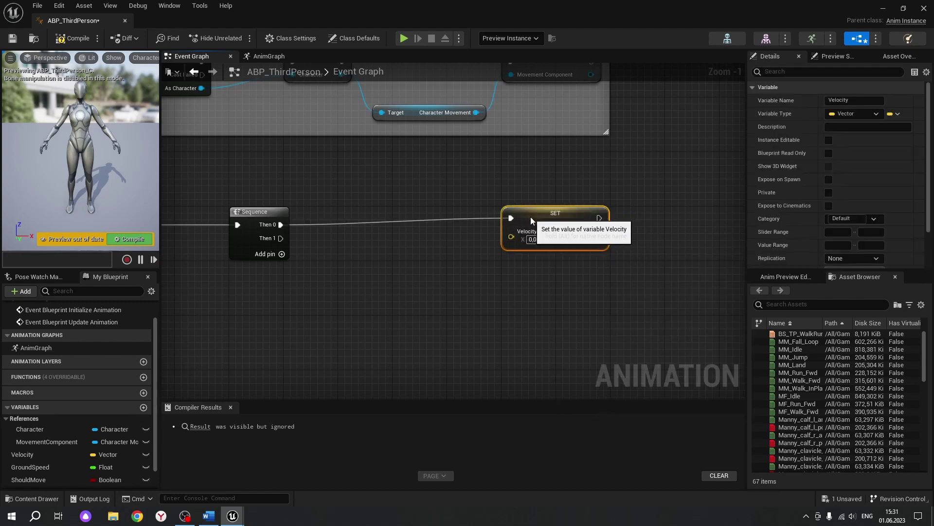
left_click_drag(530, 217, 533, 220)
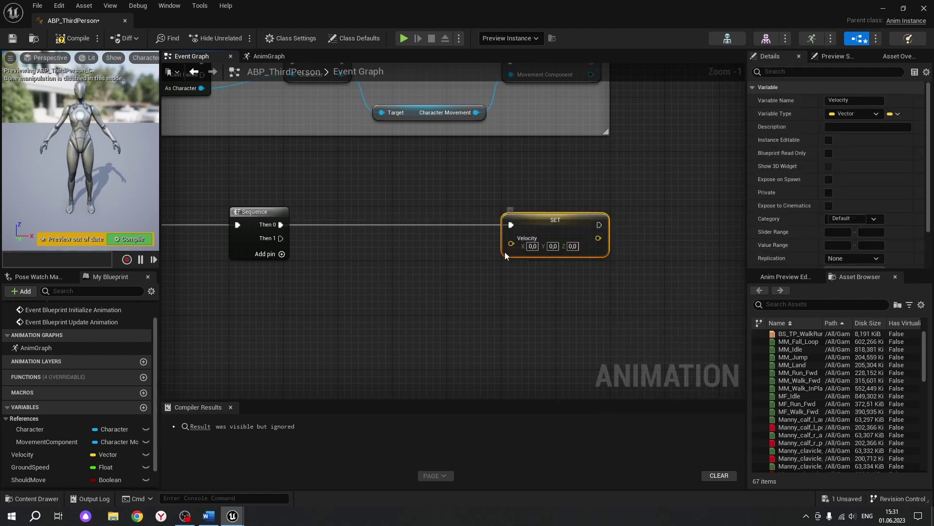
left_click_drag(511, 243, 441, 270)
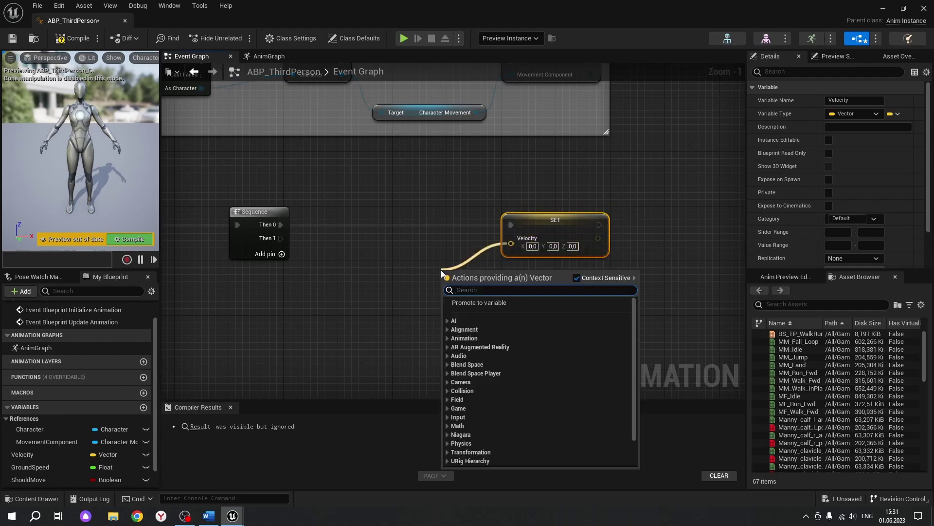
left_click(358, 300)
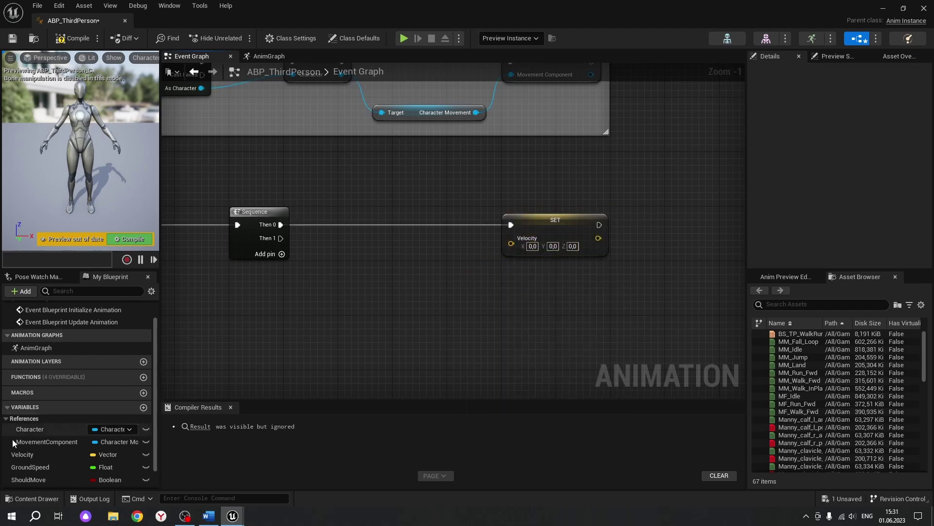
Place a Movement Component getter beside the SET Velocity node.
left_click_drag(44, 442, 292, 291)
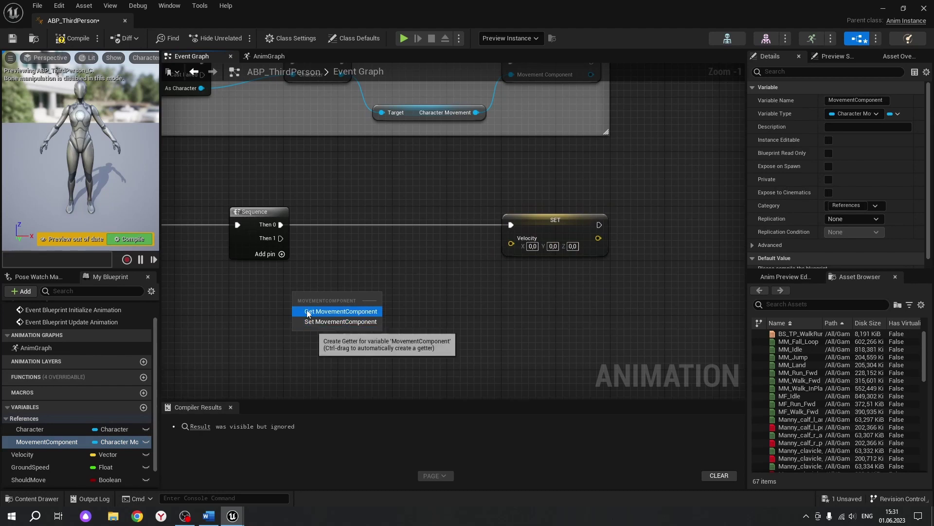
left_click(315, 311)
mouse_move(321, 285)
left_mouse_down()
mouse_move(322, 263)
mouse_move(416, 278)
mouse_move(413, 270)
left_mouse_up()
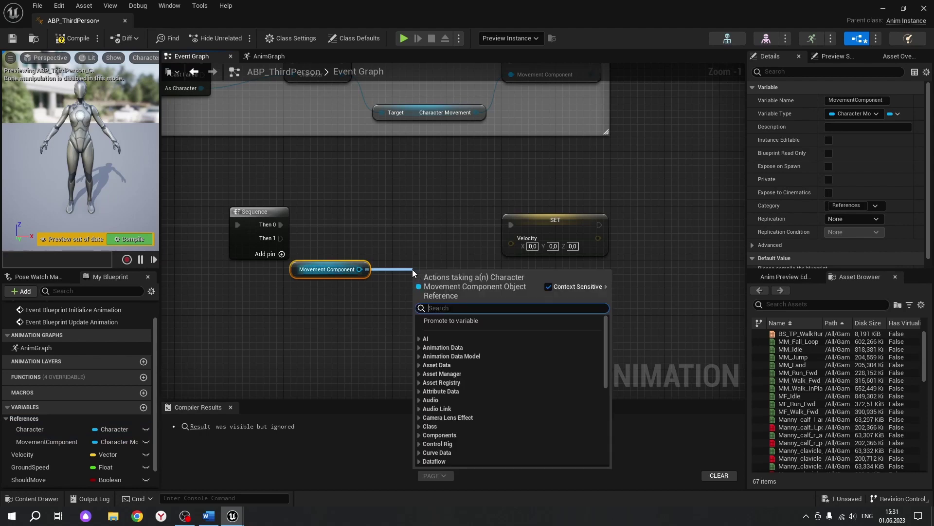
left_click(433, 240)
left_click_drag(510, 243, 444, 262)
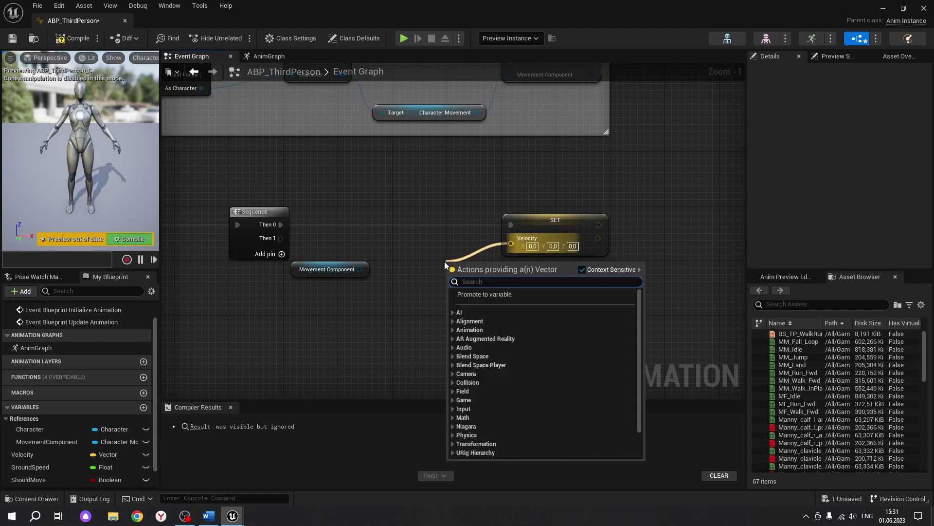
left_click(366, 316)
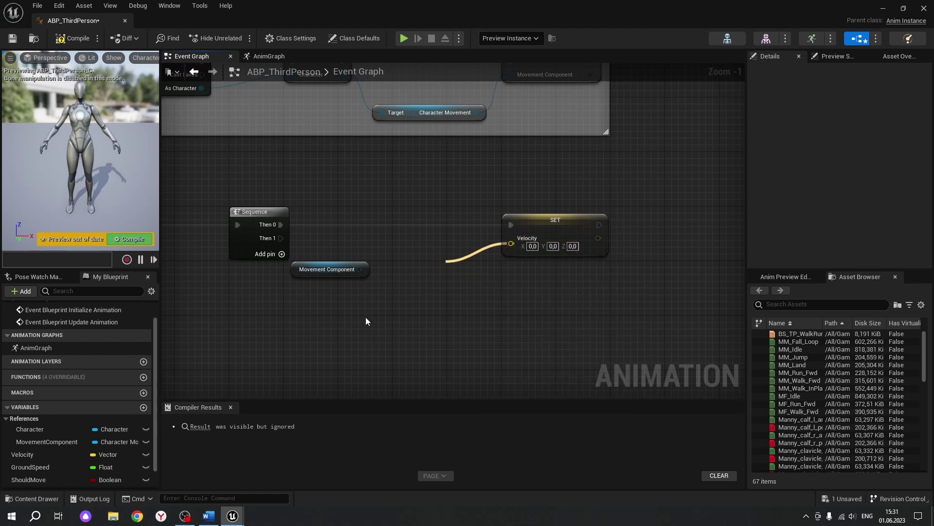
Add a Get Velocity node from Movement Component that feeds SET Velocity.
left_click_drag(359, 269, 422, 269)
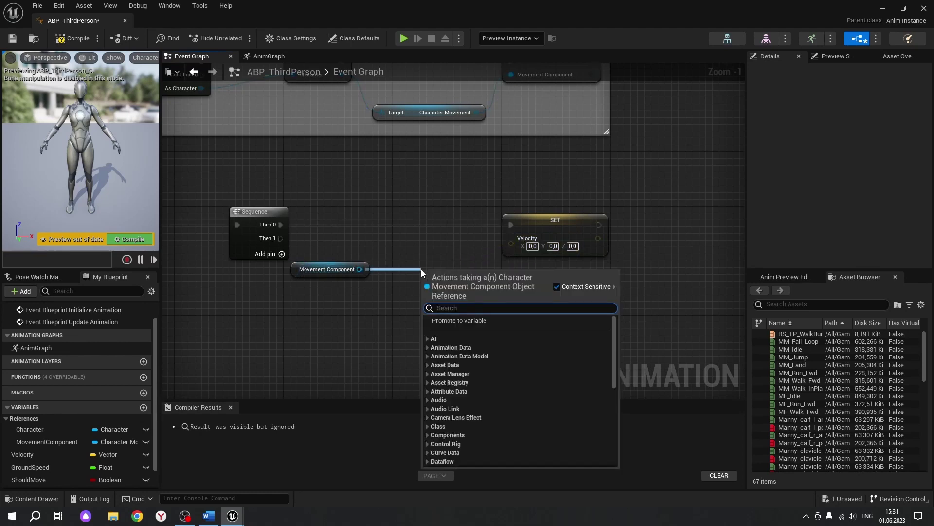
type("veloc")
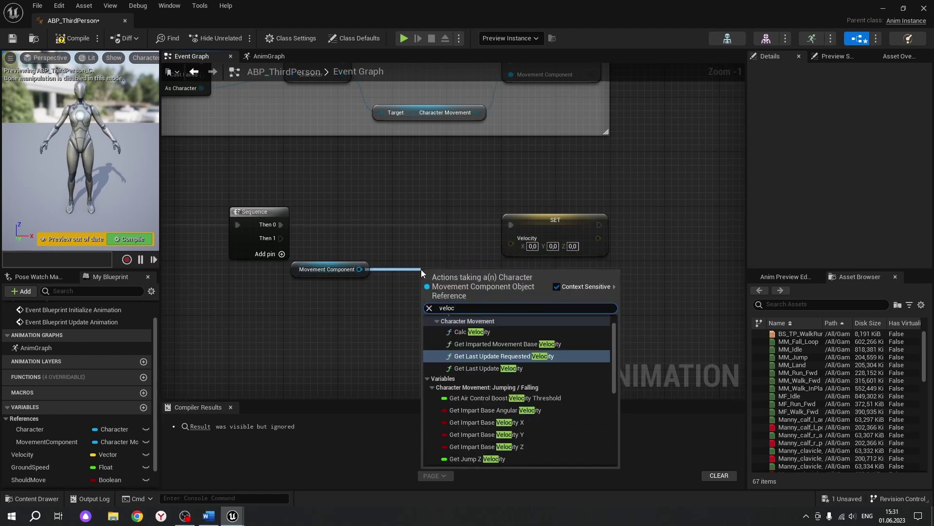
type("ity")
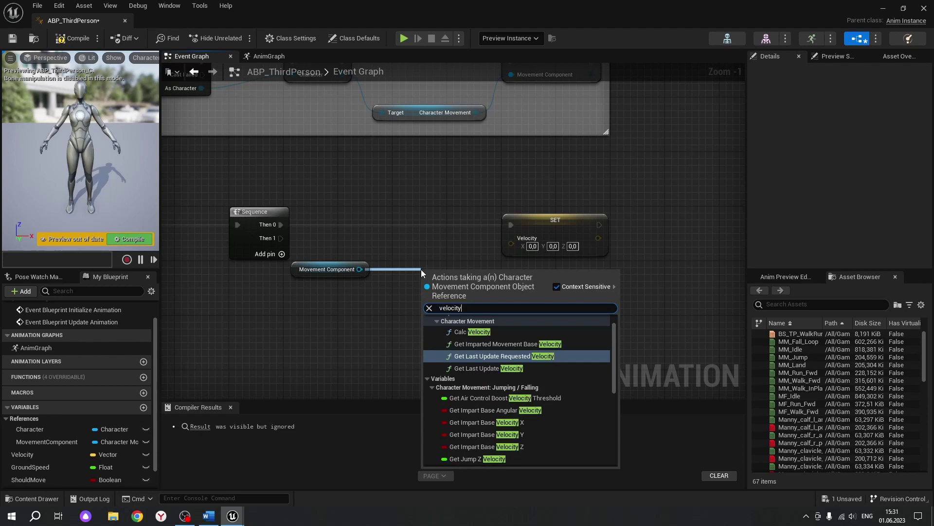
scroll(498, 405, "down", 10)
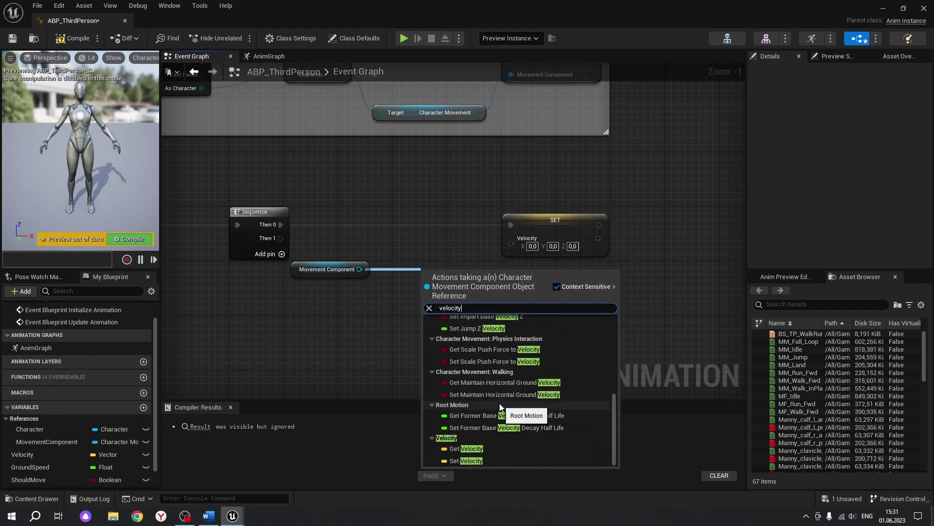
left_click(466, 445)
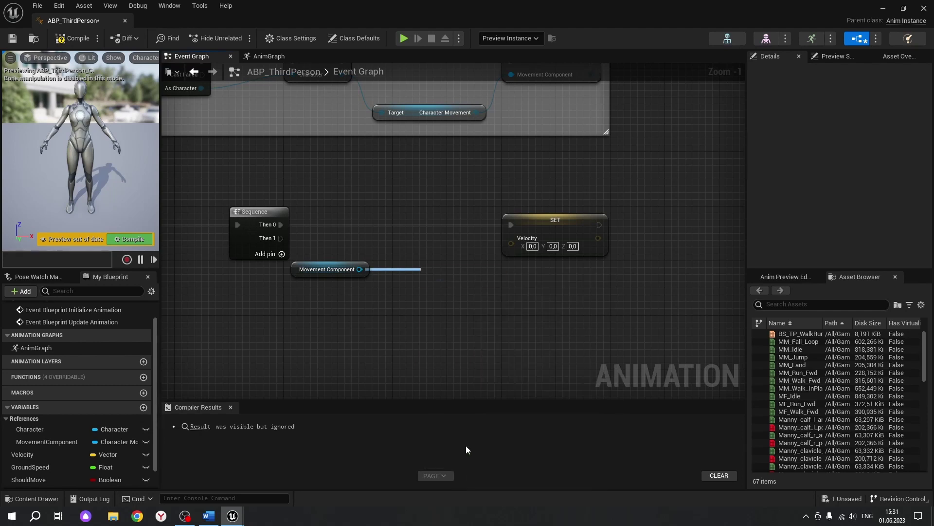
mouse_move(460, 276)
left_mouse_down()
mouse_move(436, 271)
mouse_move(511, 242)
left_mouse_up()
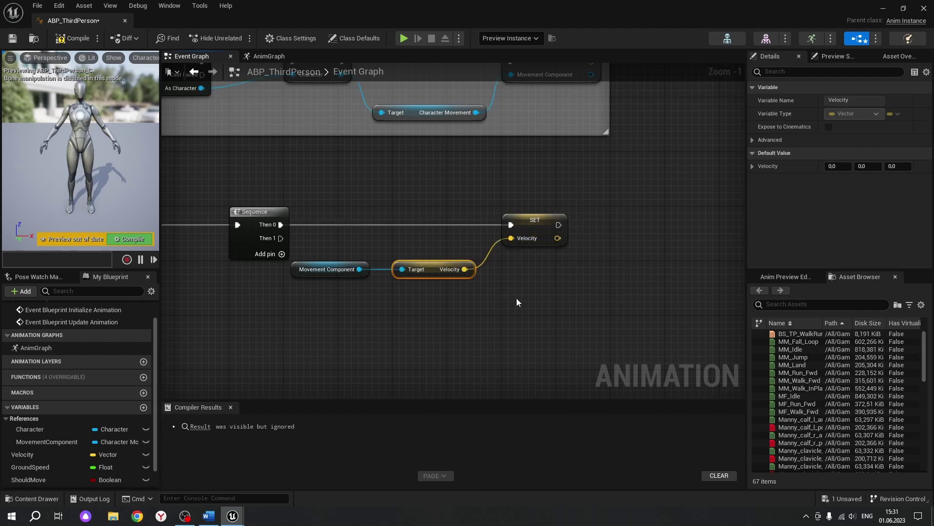
right_click_drag(517, 302, 347, 231)
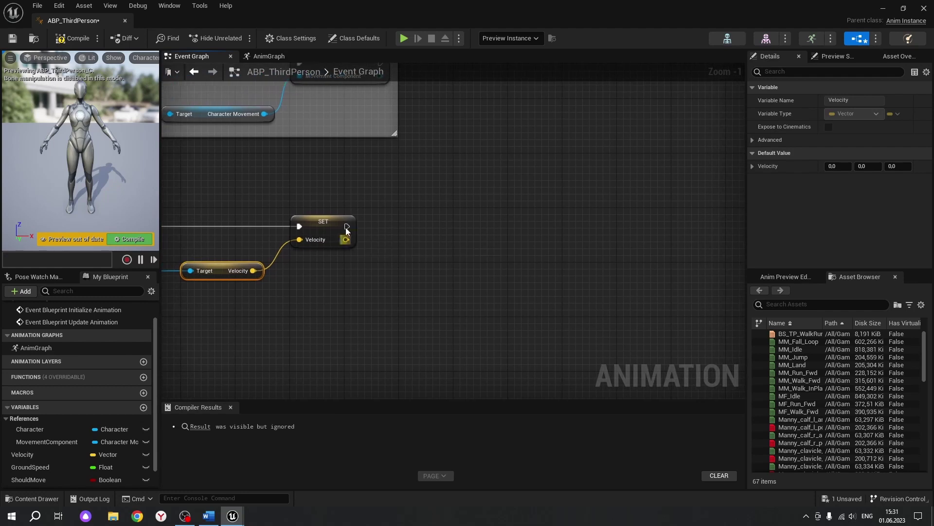
left_click_drag(345, 226, 528, 223)
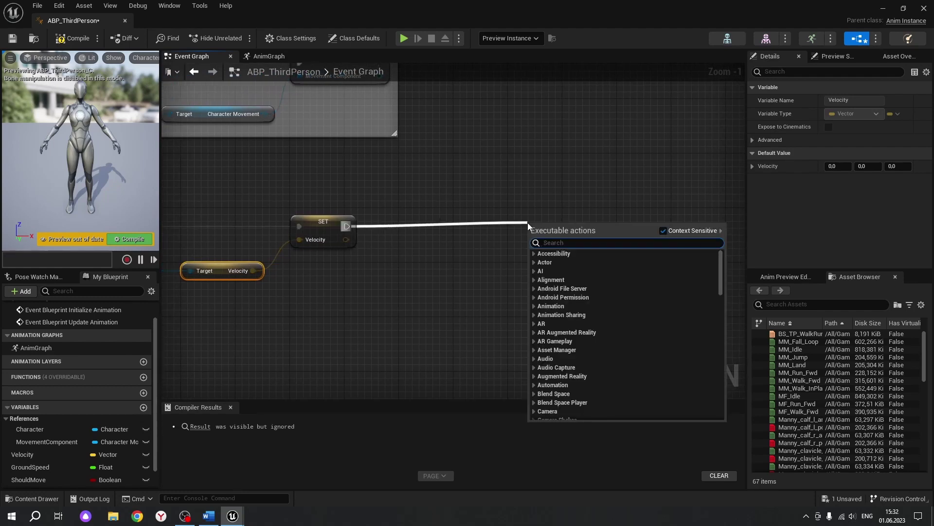
Set Ground Speed after SET Velocity, using Vector Length XY of the stored Velocity.
type("set")
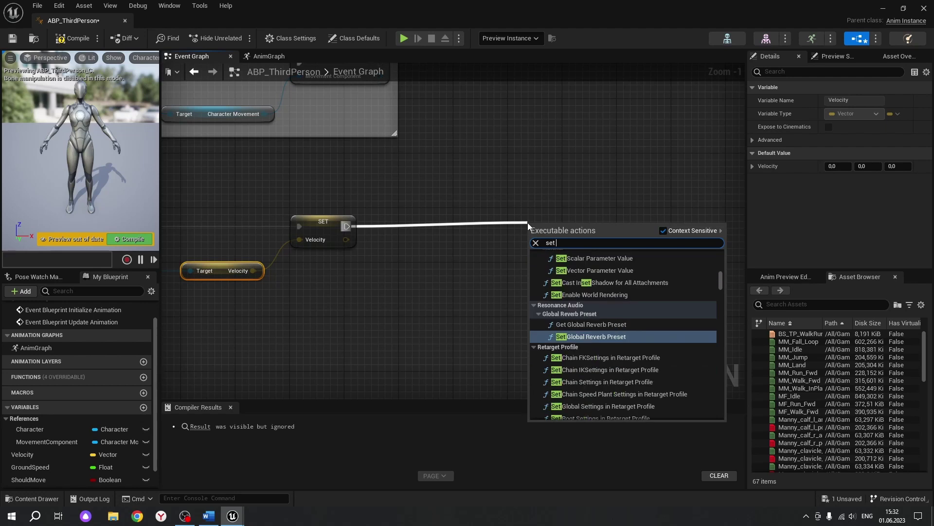
type(" grou")
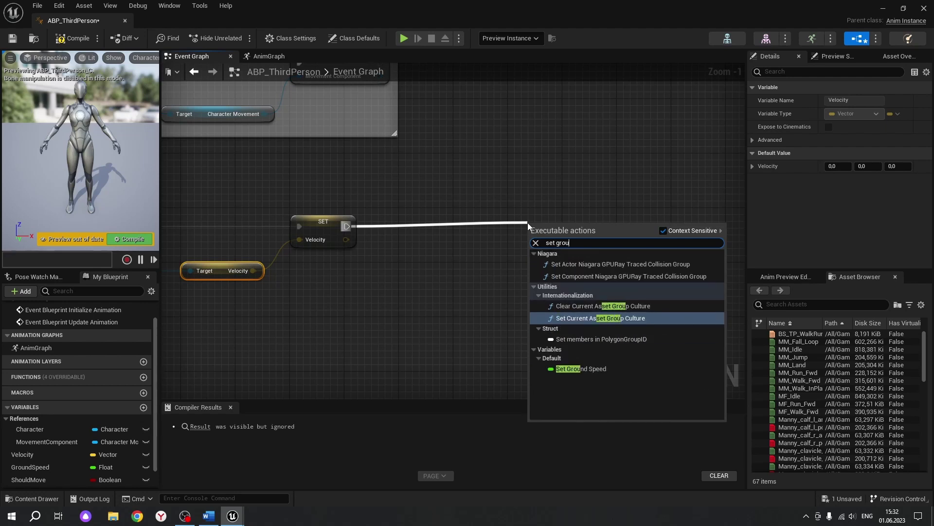
type("nd")
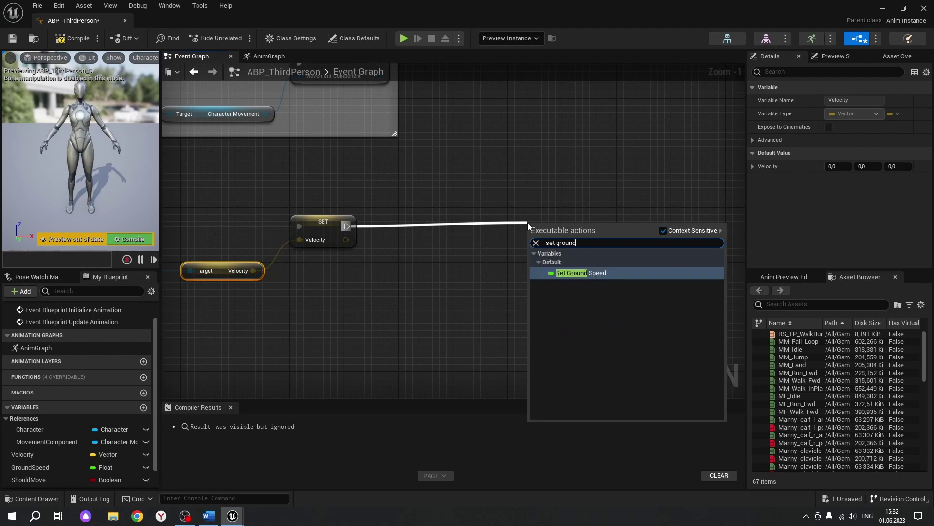
left_click(591, 273)
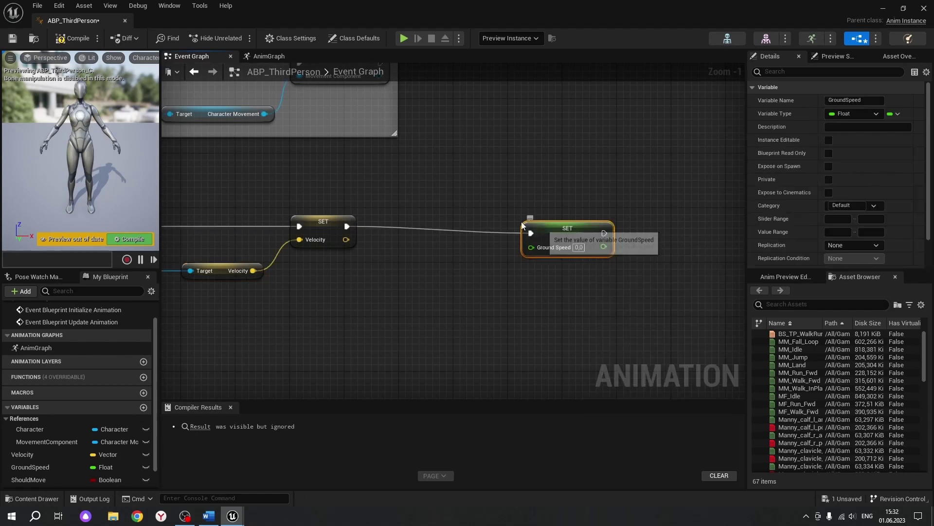
mouse_move(521, 220)
left_mouse_down()
mouse_move(474, 219)
mouse_move(390, 271)
left_mouse_up()
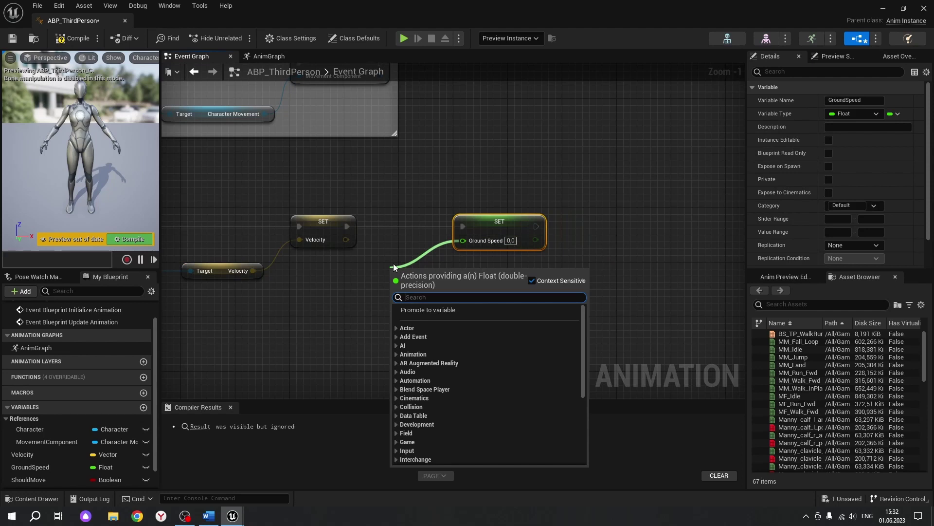
type("vecto")
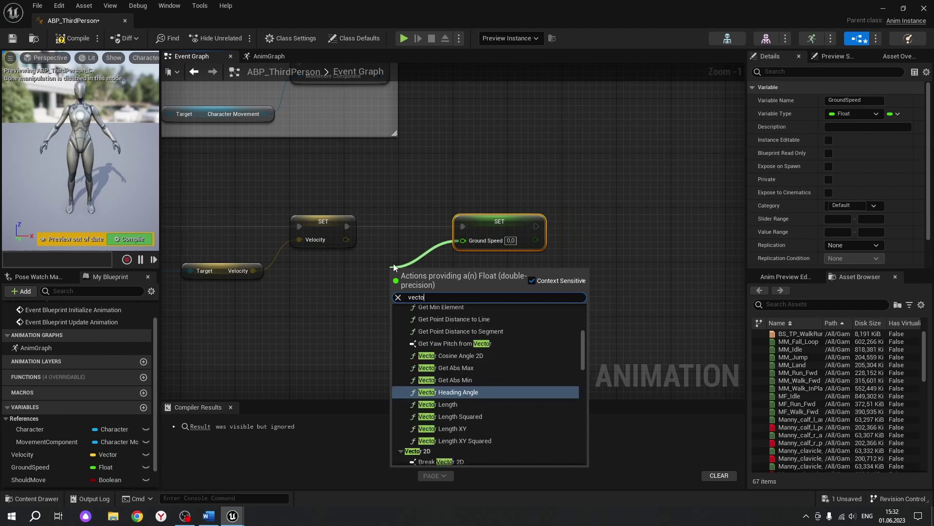
type("r l")
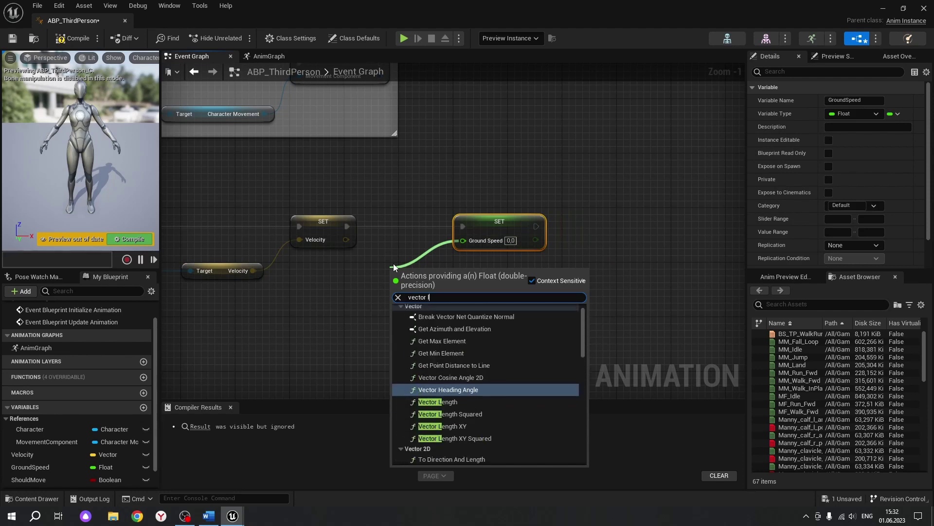
type("en")
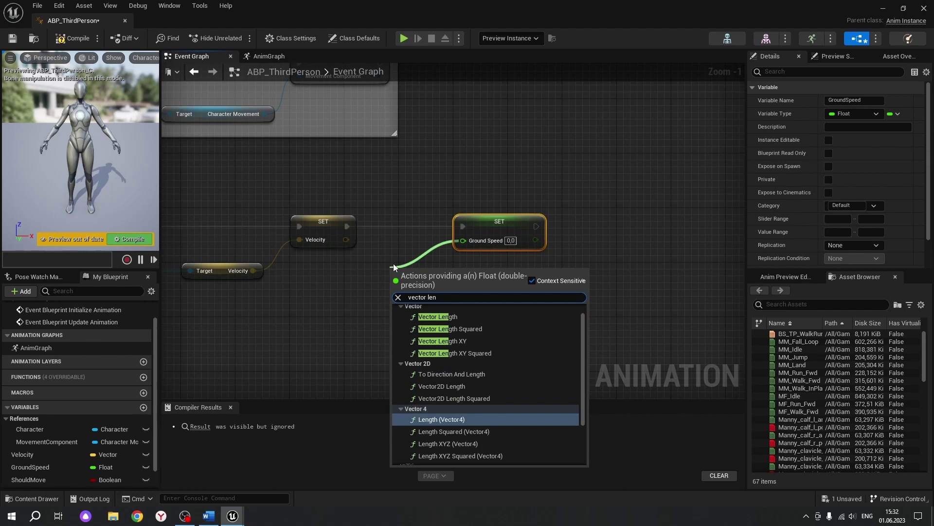
left_click(459, 343)
left_click_drag(421, 268, 346, 267)
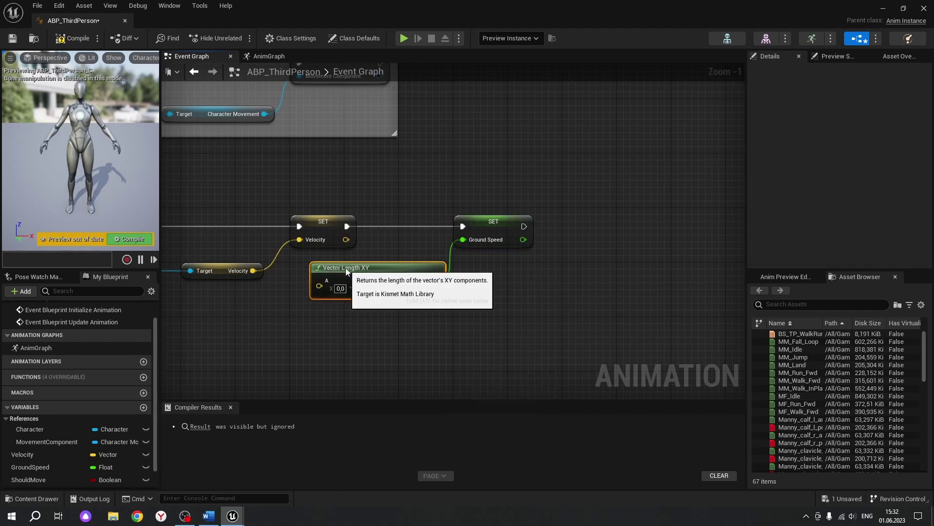
mouse_move(588, 211)
left_mouse_down()
mouse_move(405, 284)
mouse_move(493, 287)
left_mouse_up()
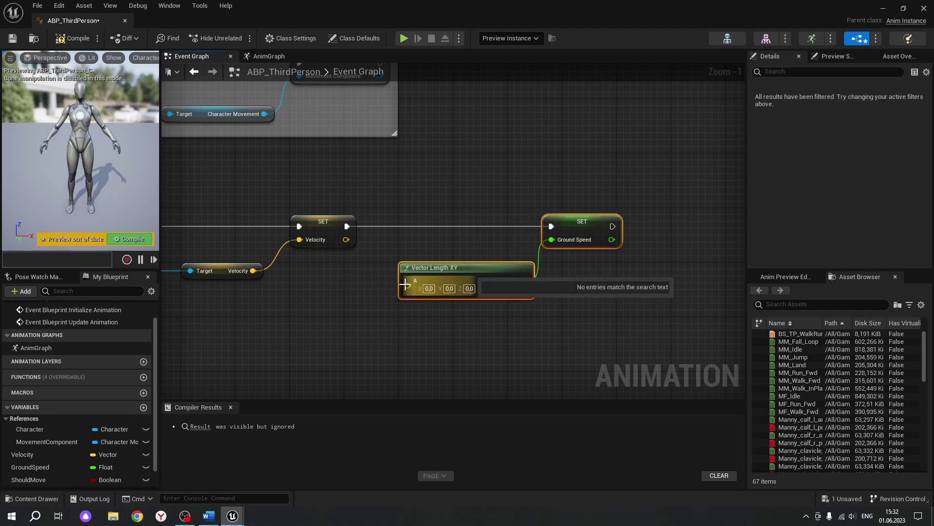
left_click_drag(405, 284, 347, 238)
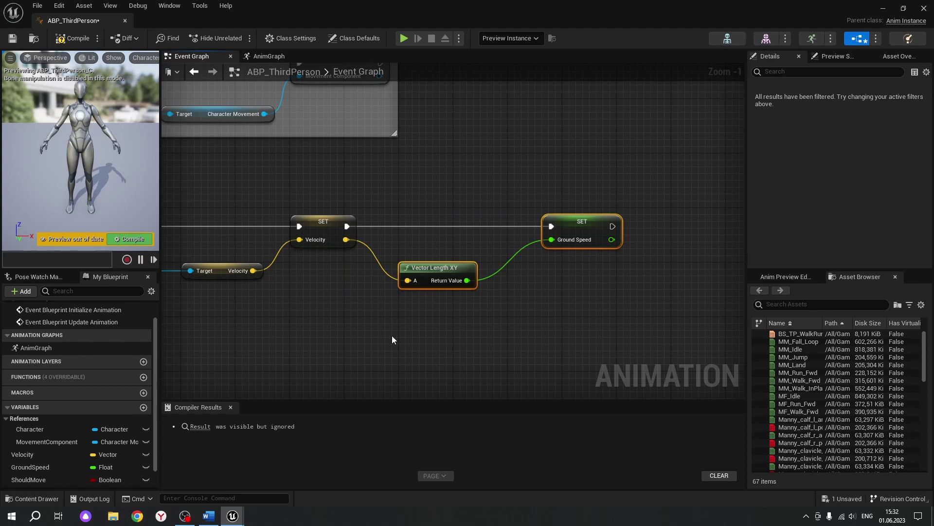
mouse_move(360, 340)
right_mouse_down()
mouse_move(480, 334)
mouse_move(440, 334)
right_mouse_up()
Wrap the Velocity and GroundSpeed nodes in a pasted 'c)' comment about XY-only ground speed.
scroll(500, 345, "down", 3)
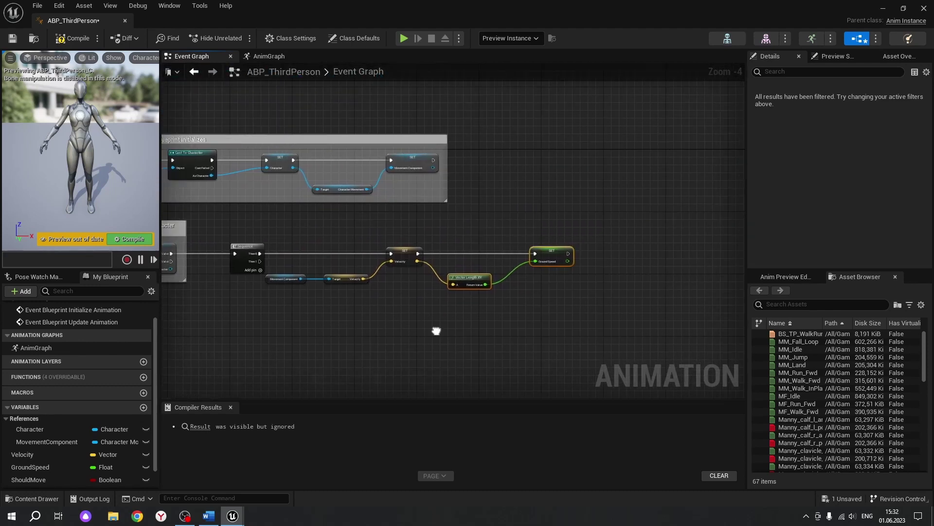
left_click_drag(635, 229, 266, 304)
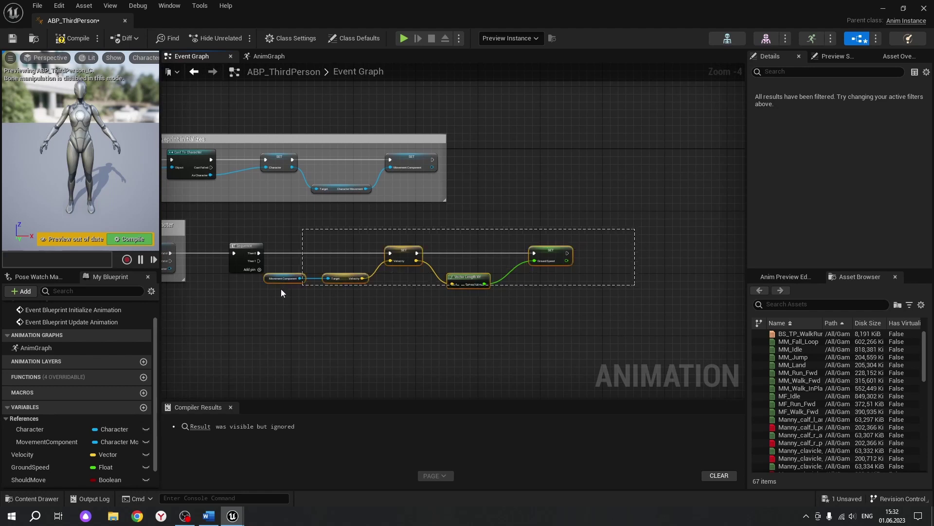
key("c")
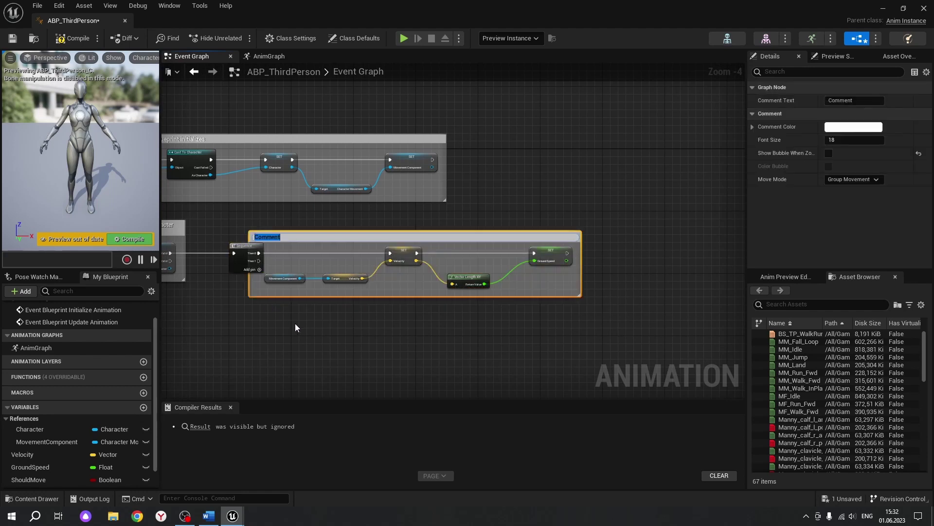
type("c) Set velocity and ground speed from the movement components velocity. Ground speed is calculated from only the X and Y axis of the velocity, so moving up or down does not affect it")
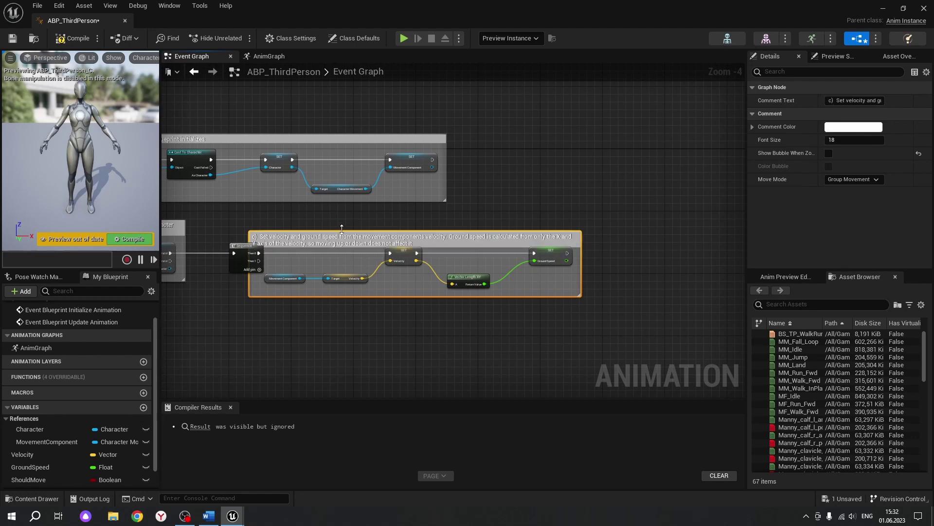
left_click_drag(341, 232, 342, 218)
left_click_drag(426, 233, 447, 233)
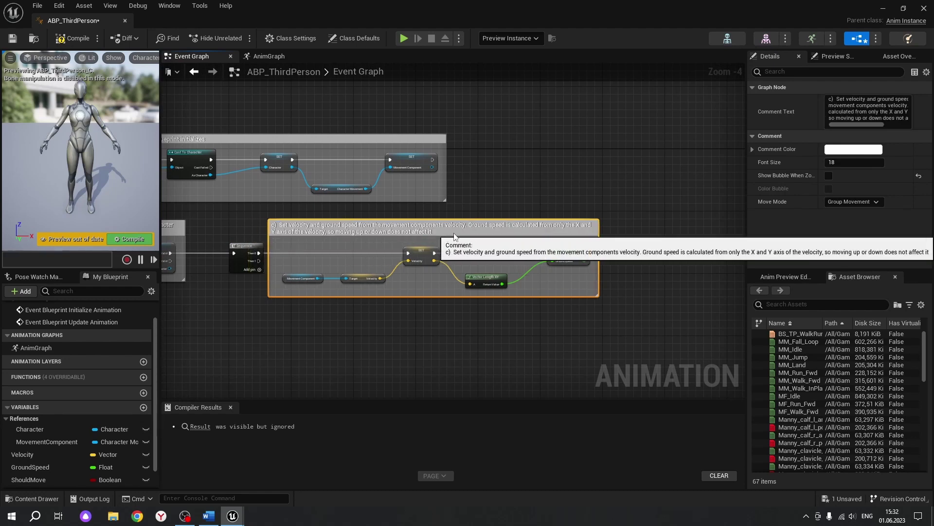
left_click(401, 358)
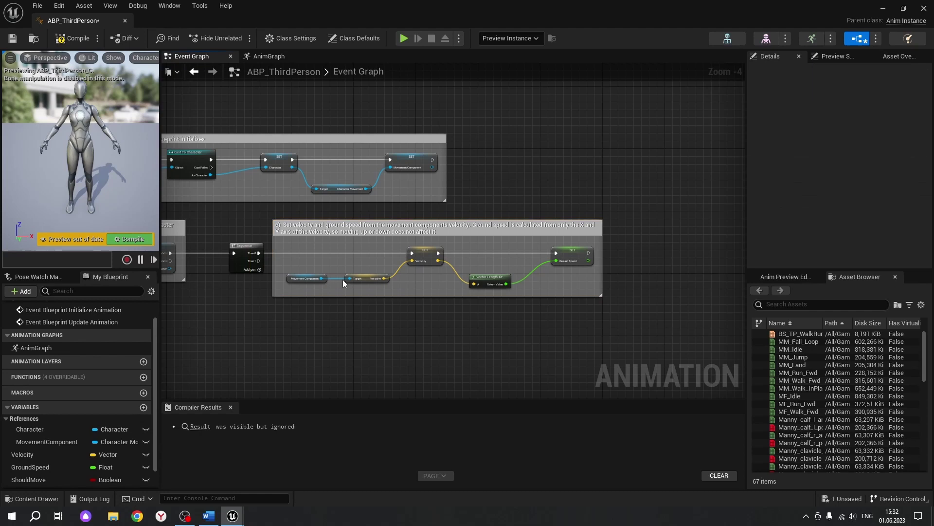
scroll(321, 241, "up", 3)
mouse_move(367, 243)
right_mouse_down()
mouse_move(288, 243)
mouse_move(300, 244)
right_mouse_up()
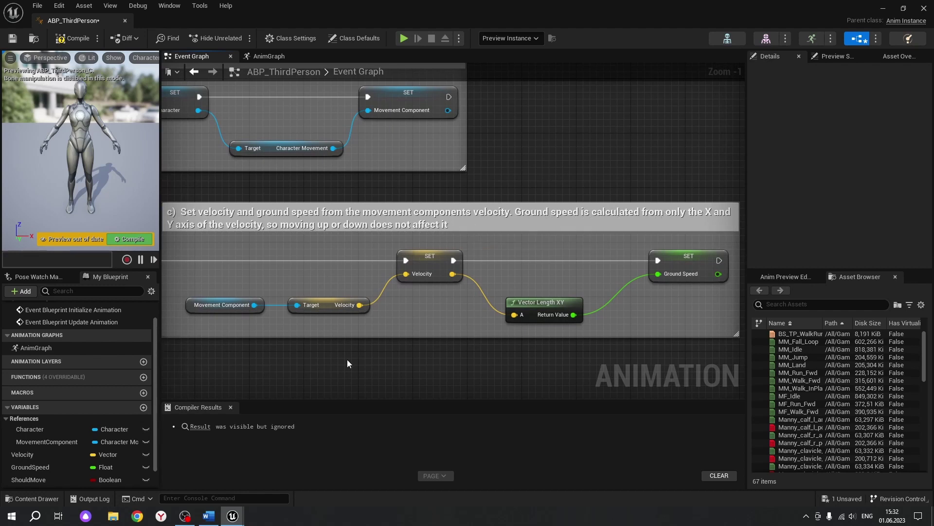
scroll(406, 289, "down", 3)
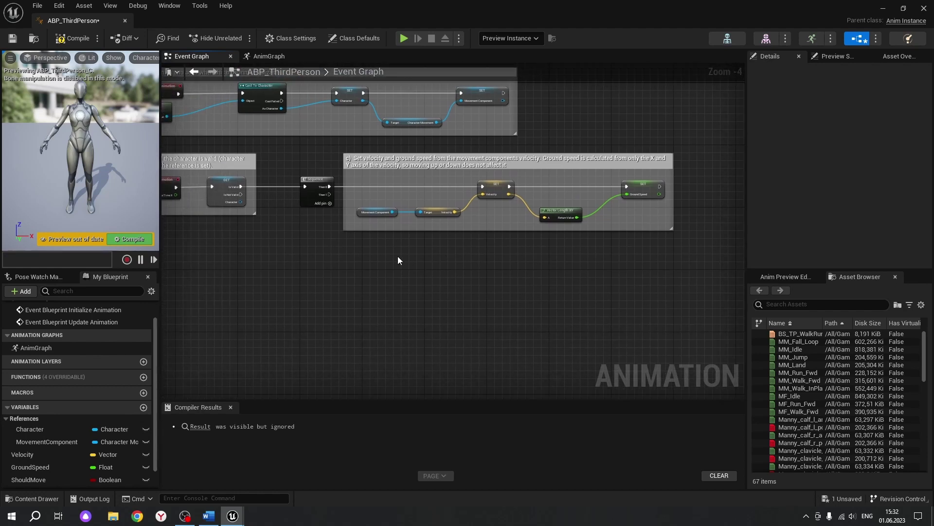
scroll(322, 209, "up", 4)
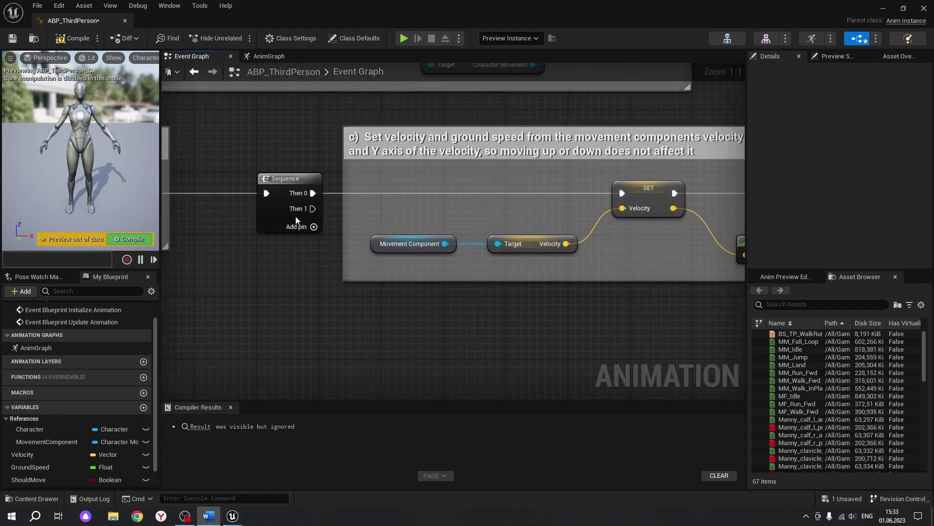
left_click_drag(314, 210, 366, 349)
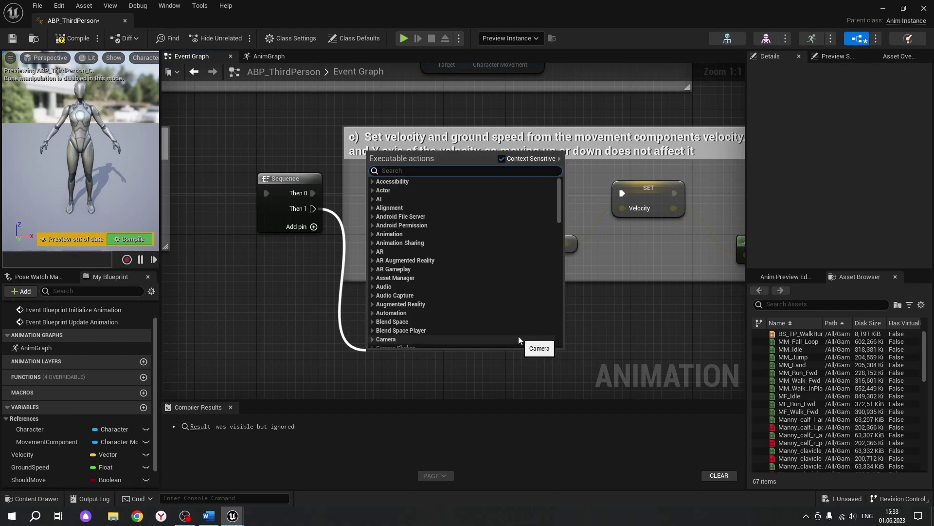
Add a SET Should Move on the Sequence's Then 1 and place it below comment c).
type("set")
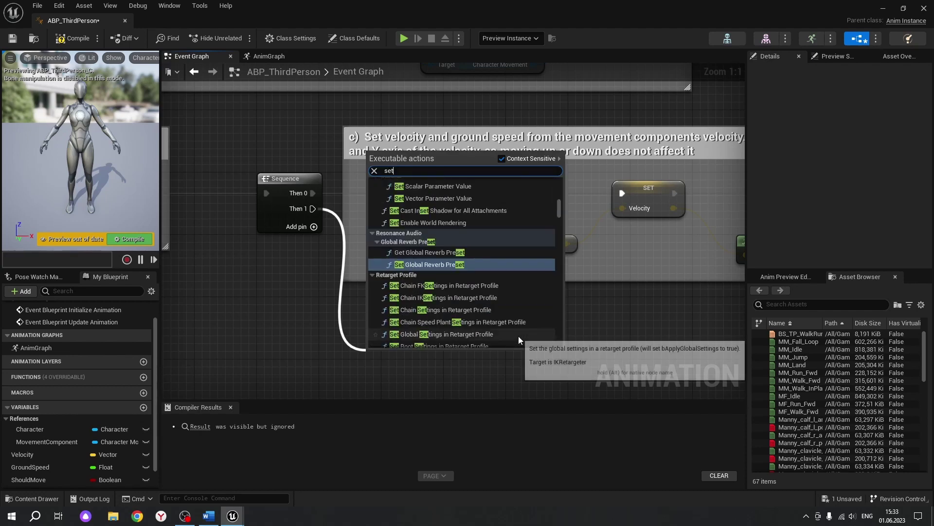
type(" sho")
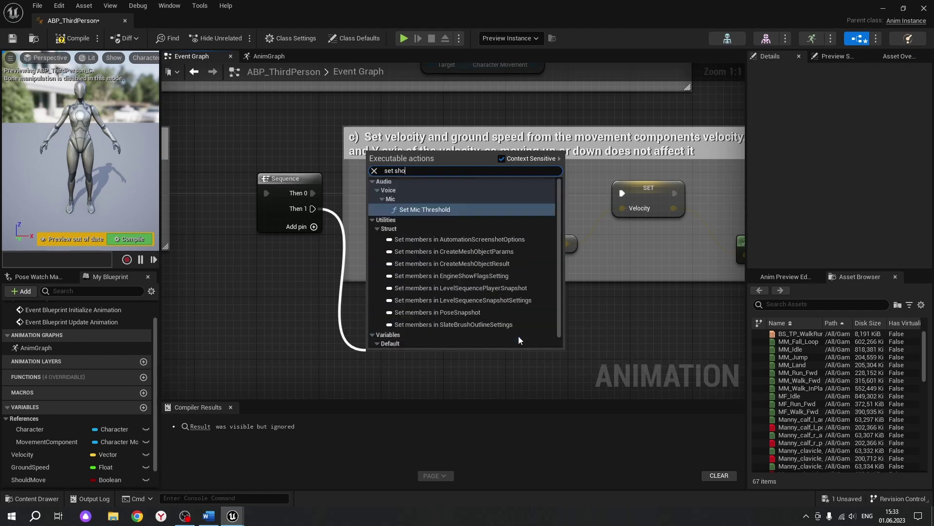
type("uld")
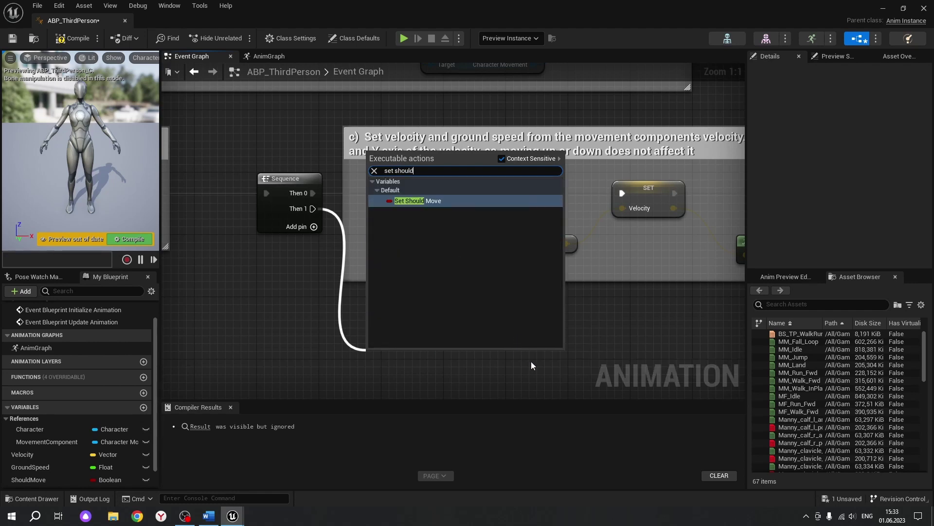
left_click(434, 201)
right_click_drag(471, 345, 323, 285)
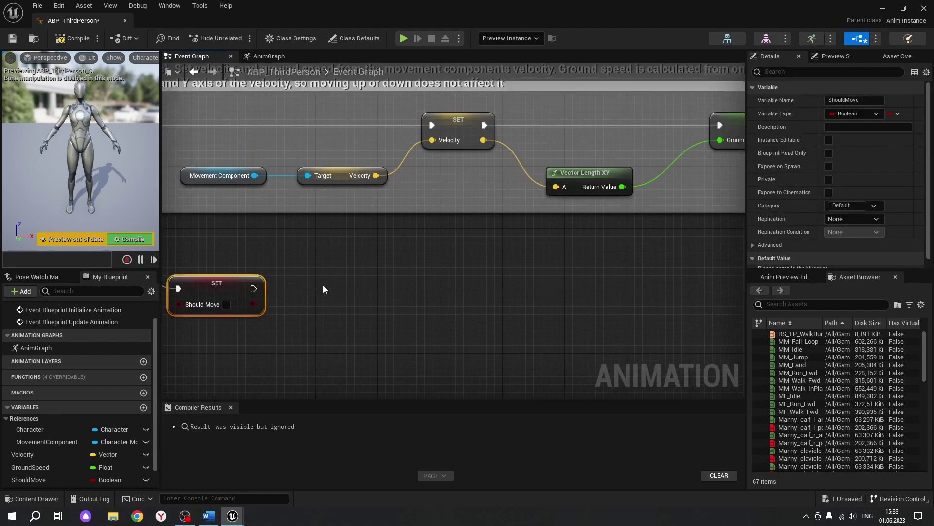
scroll(317, 282, "down", 1)
scroll(311, 279, "down", 1)
left_click_drag(236, 276, 651, 271)
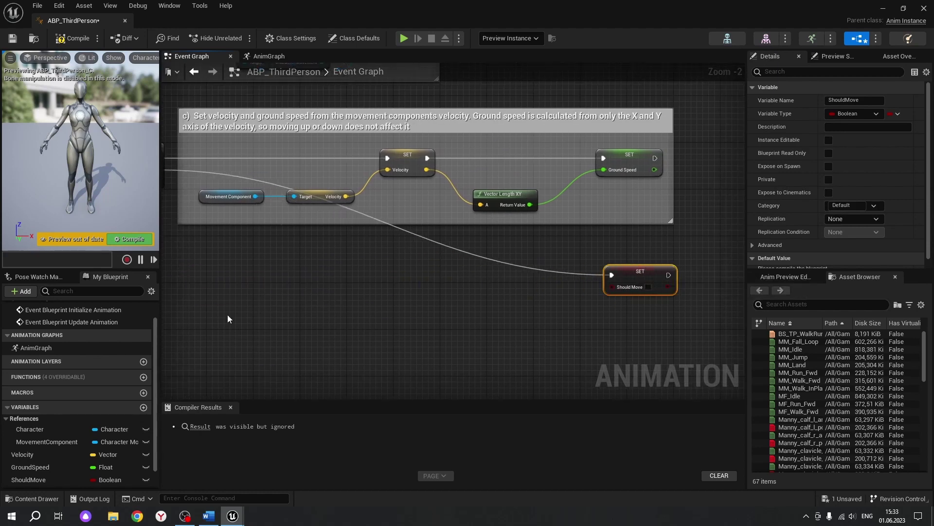
Add a reroute point on the Then 1 wire and pull it down.
right_click_drag(188, 168, 288, 177)
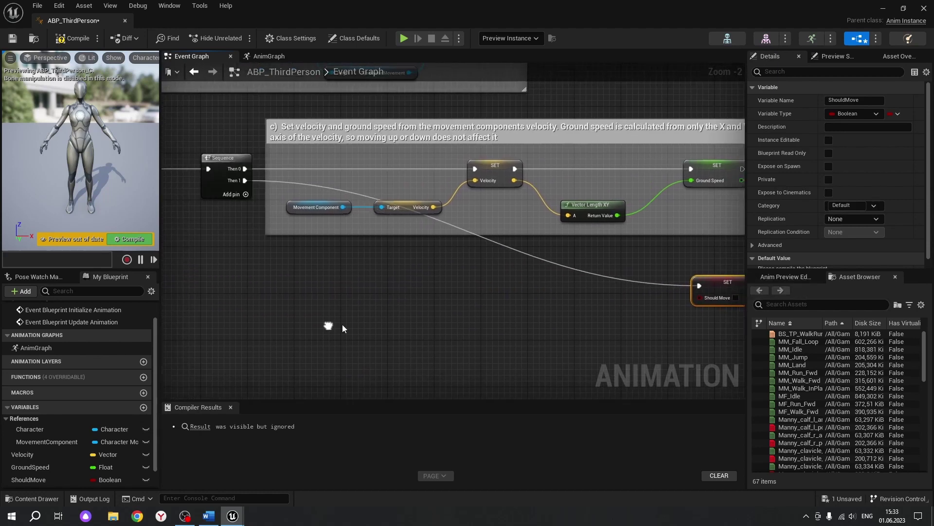
double_click(285, 178)
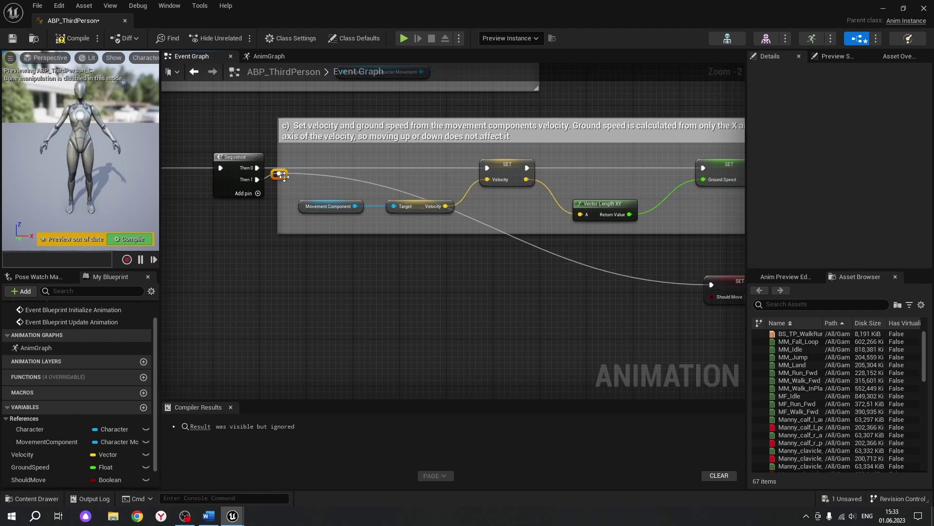
mouse_move(282, 181)
left_mouse_down()
mouse_move(285, 299)
mouse_move(285, 285)
left_mouse_up()
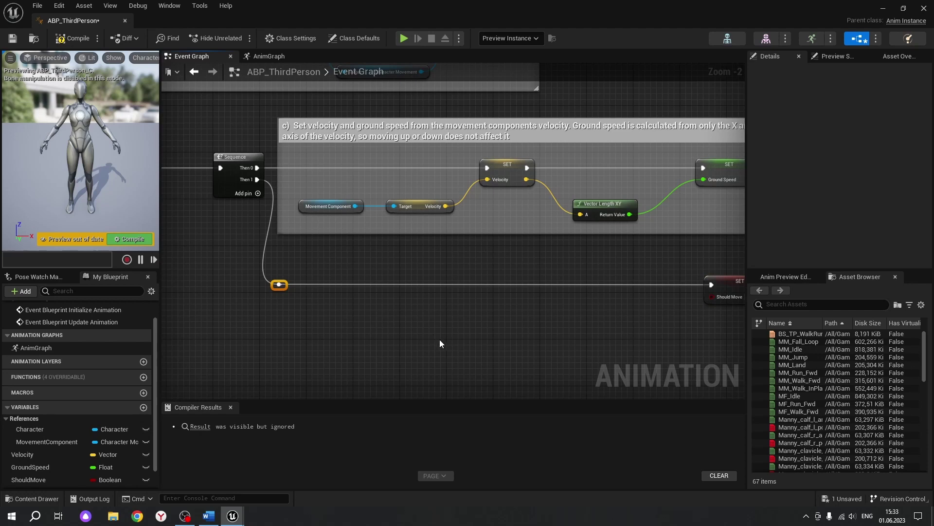
right_click_drag(439, 339, 344, 327)
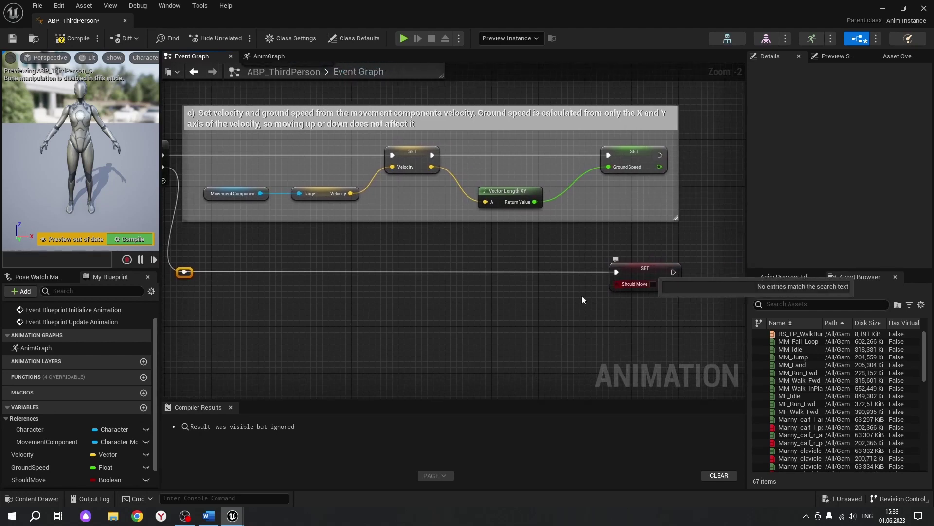
Feed Should Move from an AND Boolean whose first input is a Greater comparison.
left_click_drag(652, 284, 515, 317)
type("and")
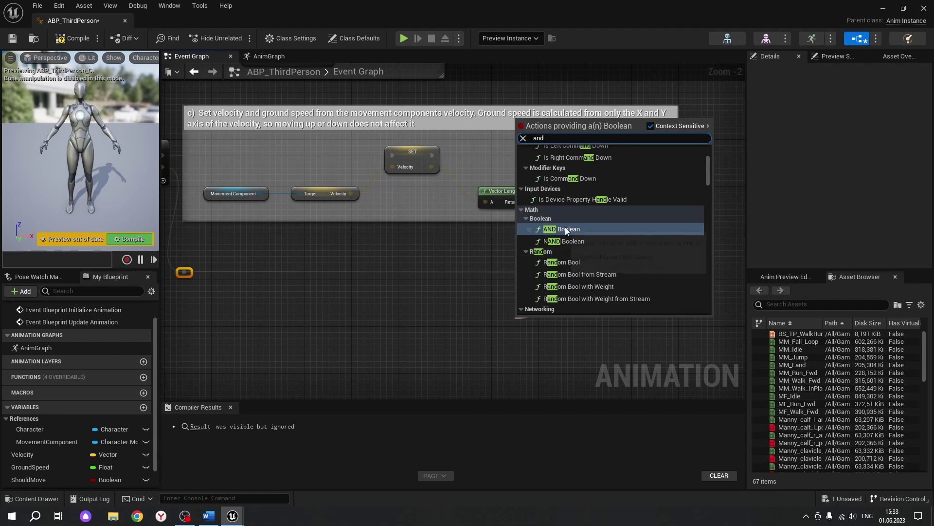
left_click(566, 230)
mouse_move(539, 321)
left_mouse_down()
mouse_move(532, 308)
mouse_move(441, 290)
left_mouse_up()
left_click(504, 304)
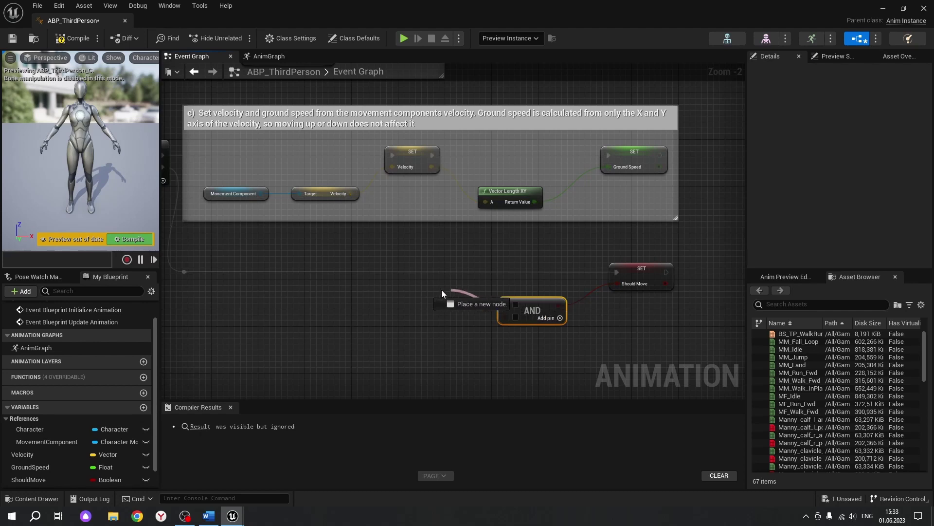
type(">")
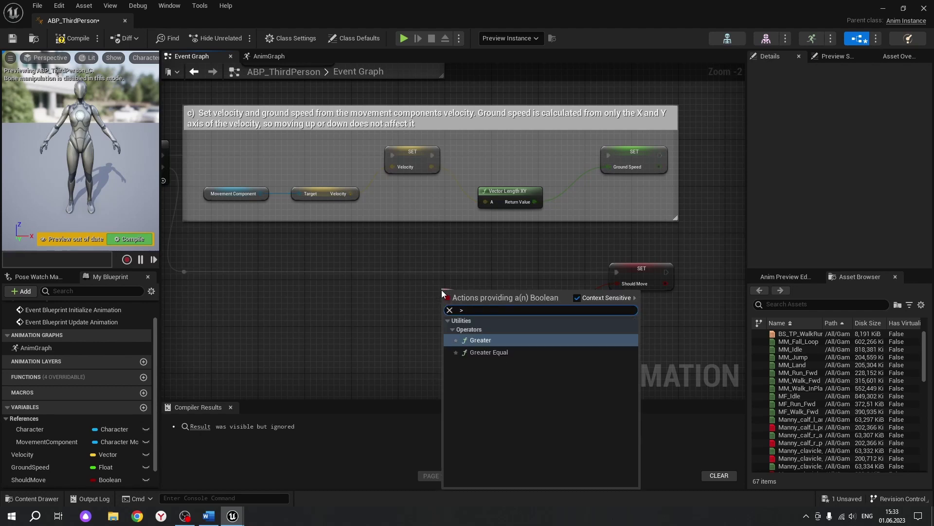
left_click(493, 339)
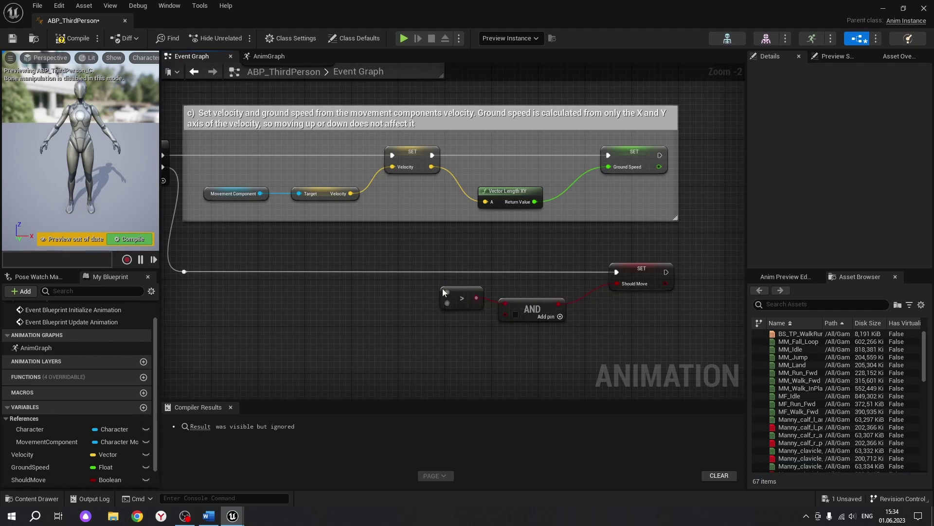
Compare Ground Speed greater than 3.0 in the Greater node.
left_click_drag(443, 288, 395, 292)
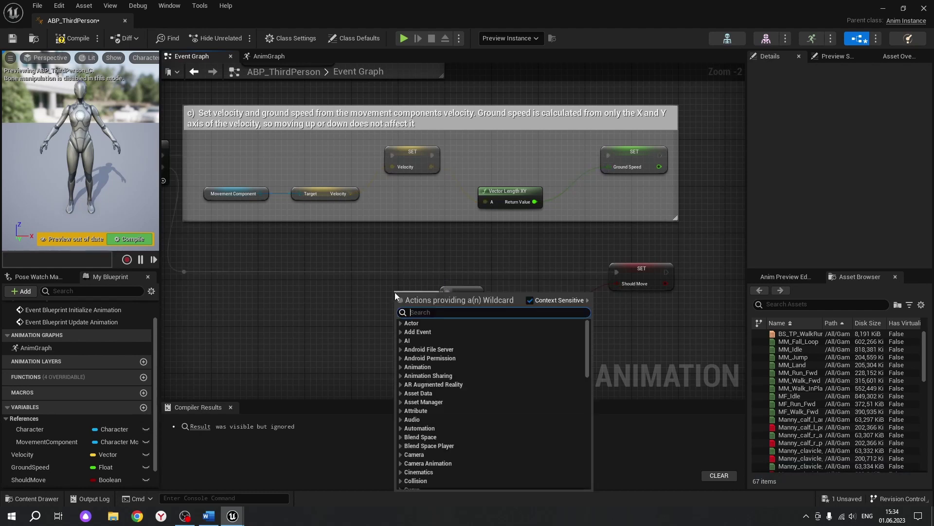
type("gro")
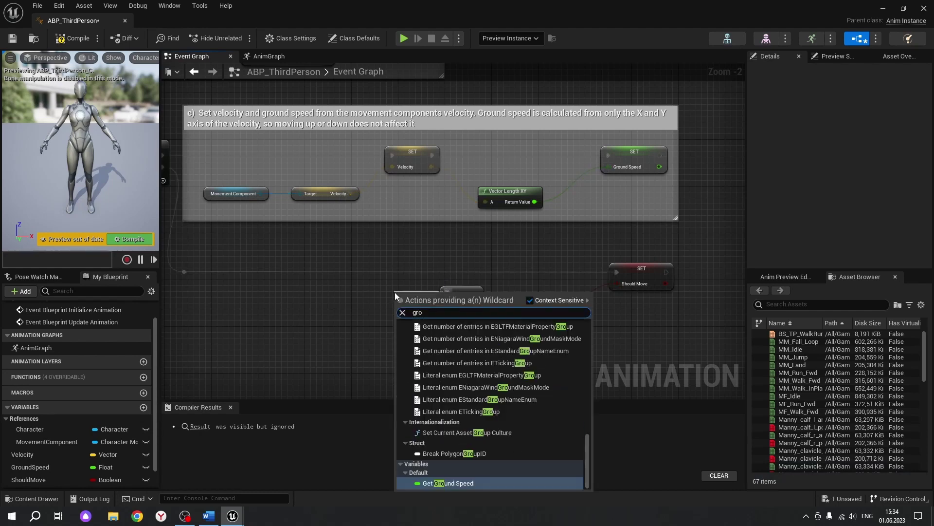
type("und")
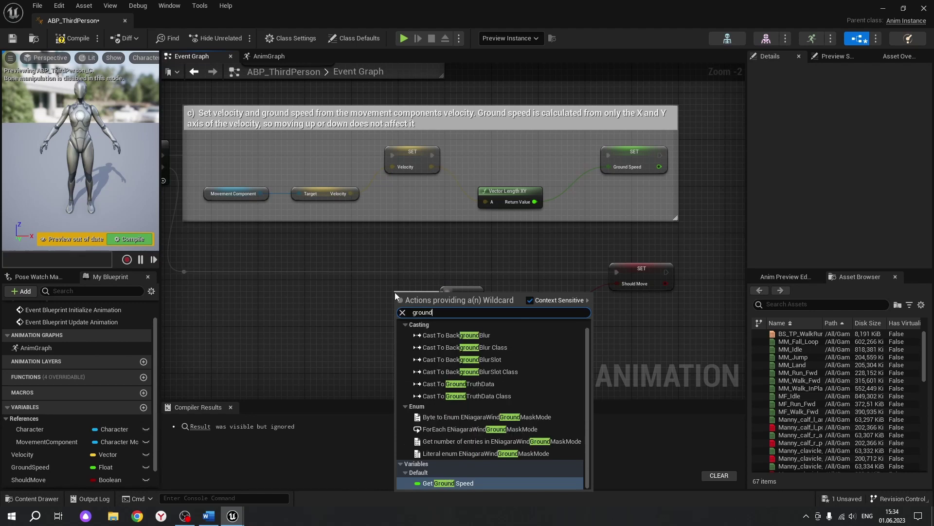
left_click(456, 484)
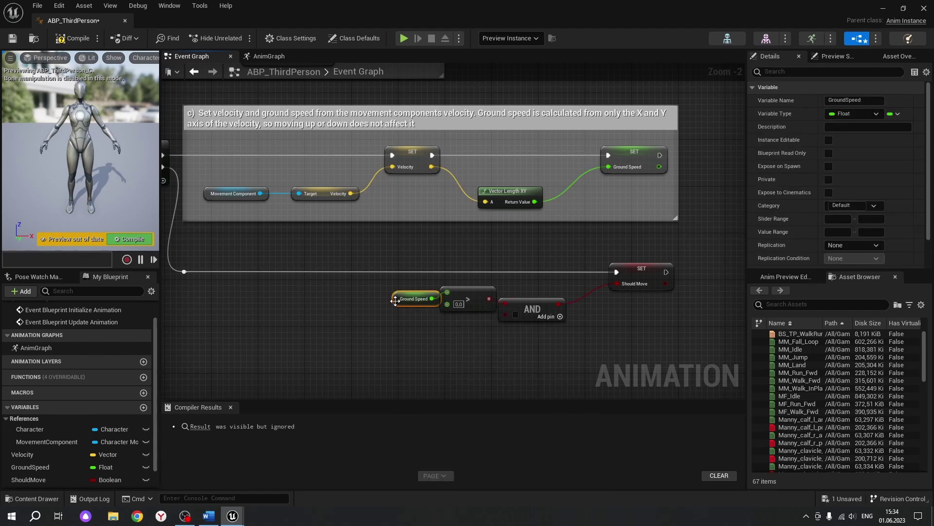
left_click_drag(394, 297, 355, 292)
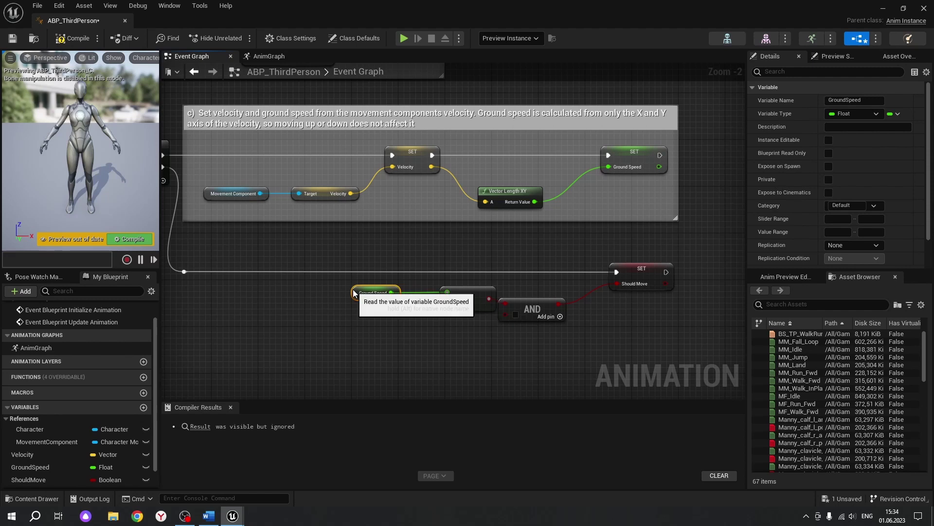
left_click(399, 349)
left_click(459, 304)
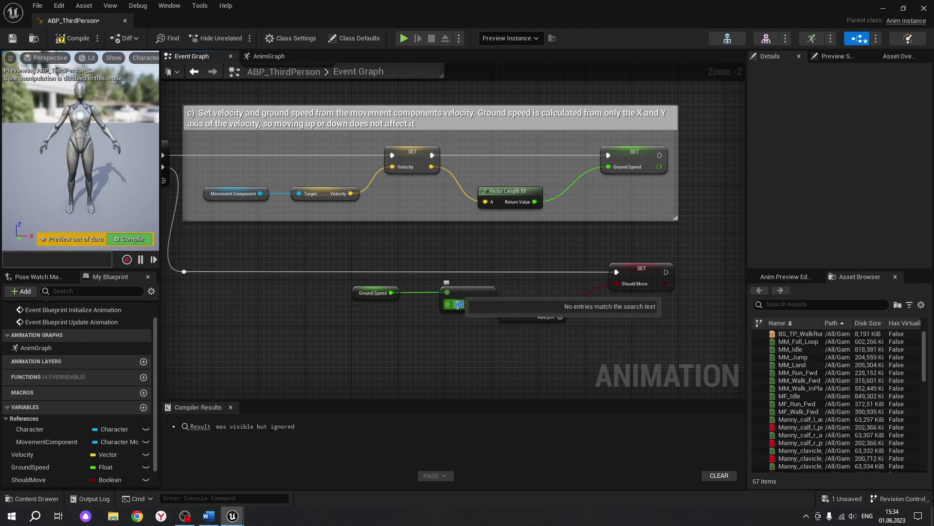
key("Return")
type("3")
key("Return")
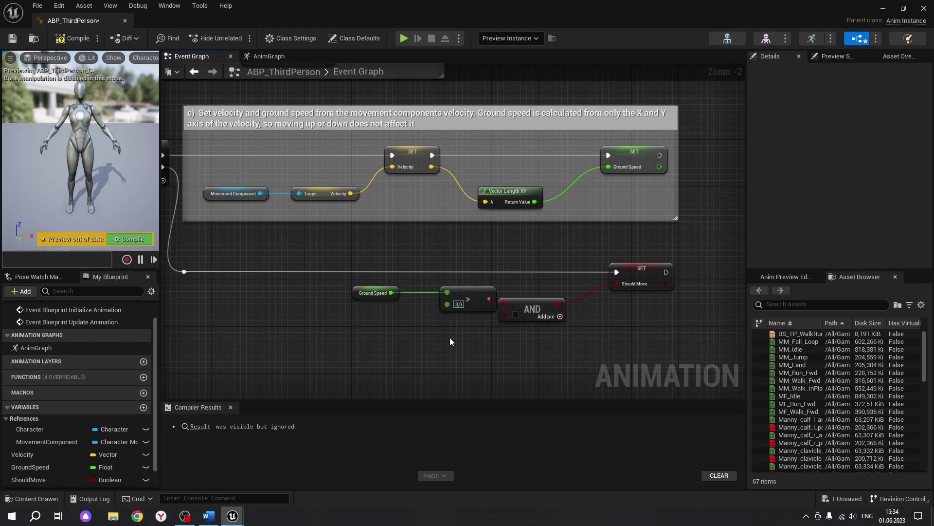
scroll(463, 315, "up", 2)
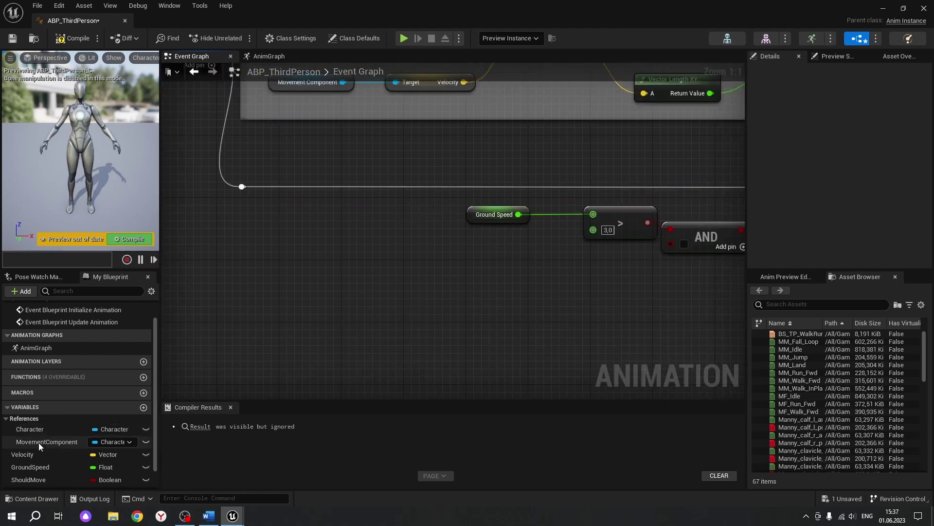
Add Get Current Acceleration from a new Movement Component getter.
left_click_drag(38, 442, 272, 250)
left_click(325, 267)
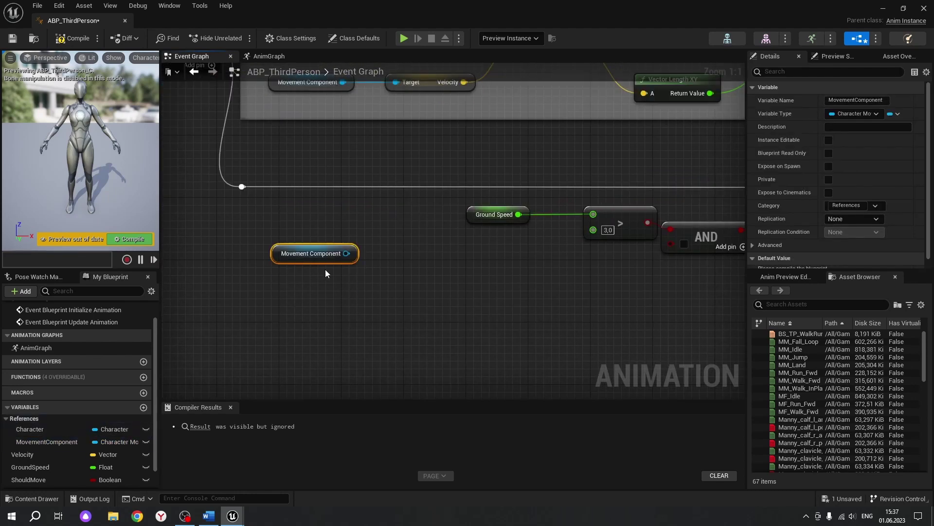
left_click_drag(346, 253, 407, 251)
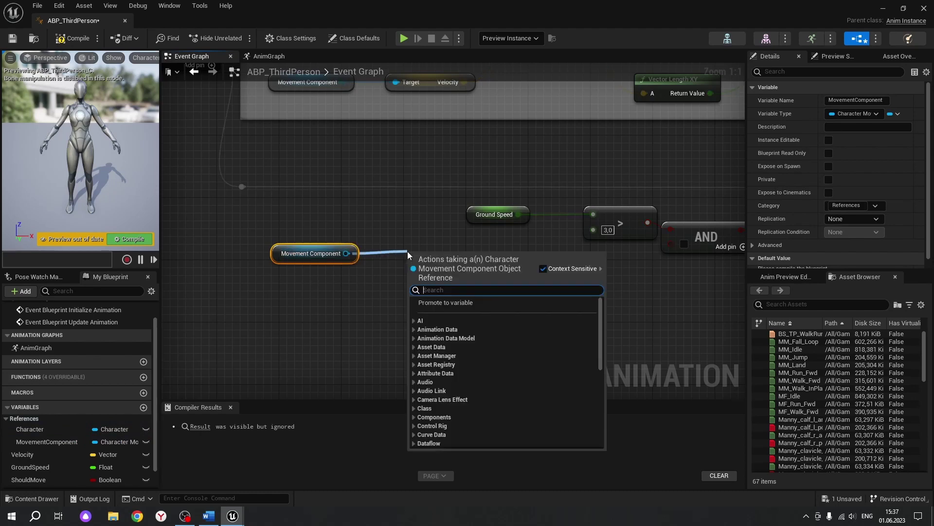
type("get")
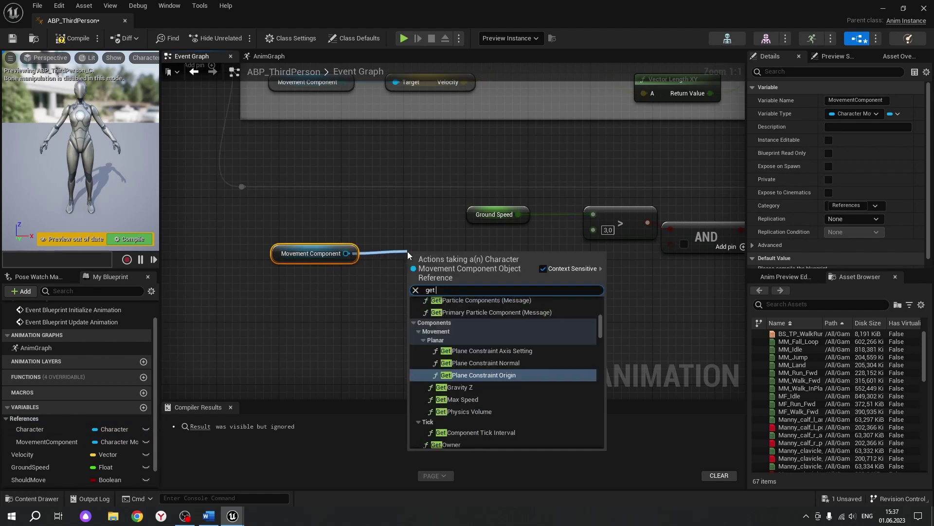
type(" curr")
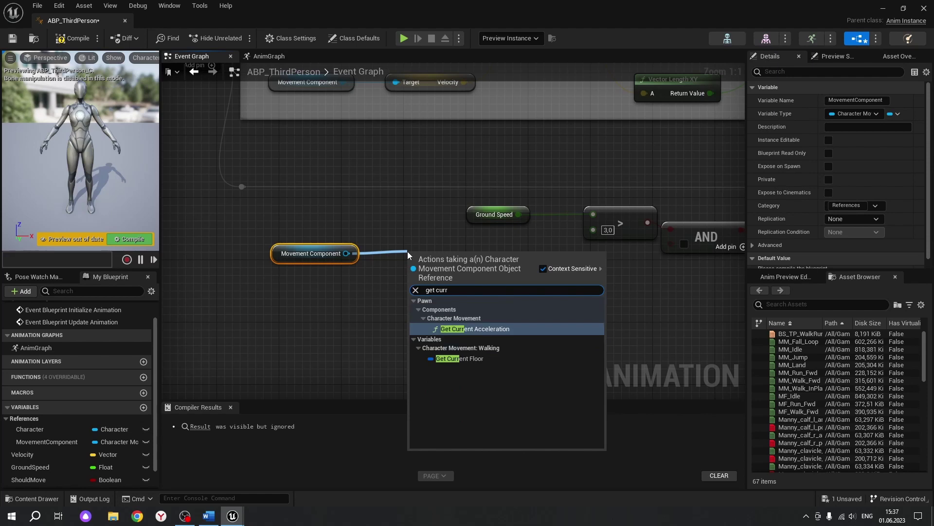
type("ent")
left_click(489, 330)
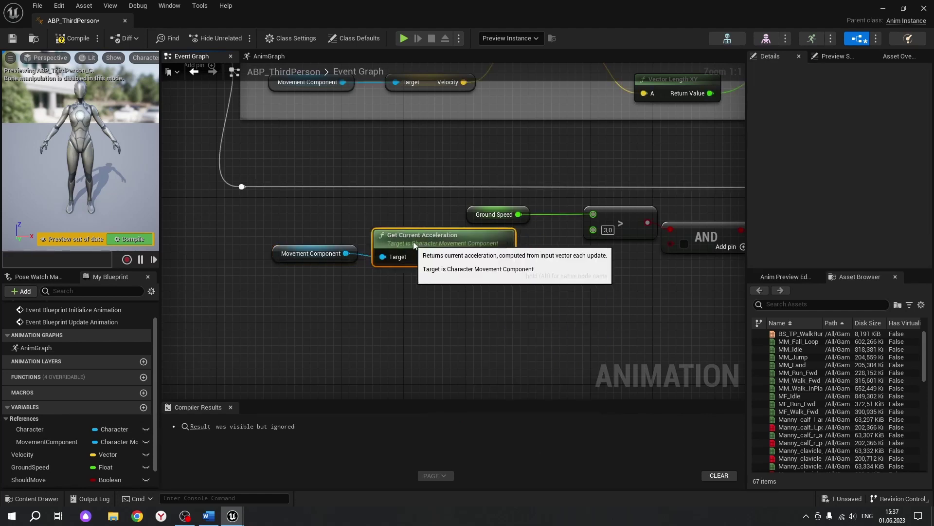
Check the acceleration is Not Equal to 0,0,0 and wire it into the AND's second input.
left_click_drag(504, 256, 556, 301)
type("!=")
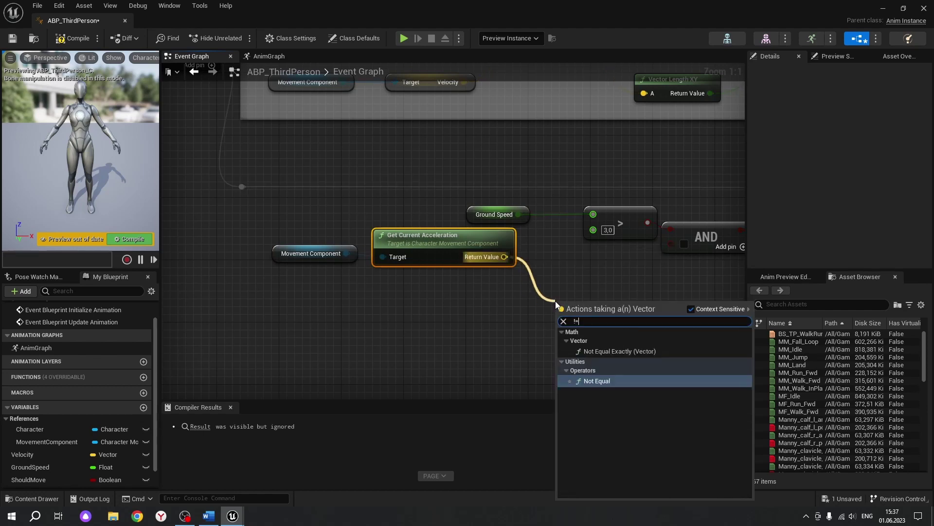
left_click(604, 381)
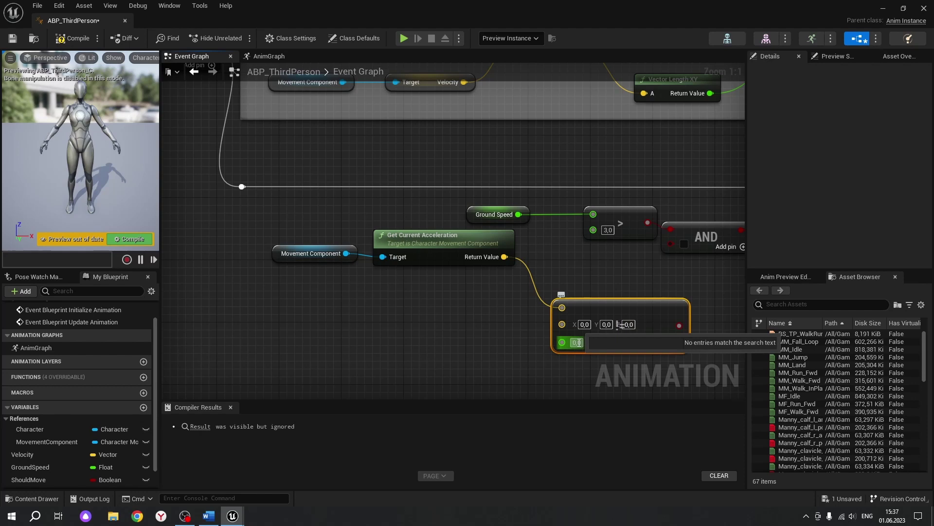
left_click_drag(679, 325, 670, 243)
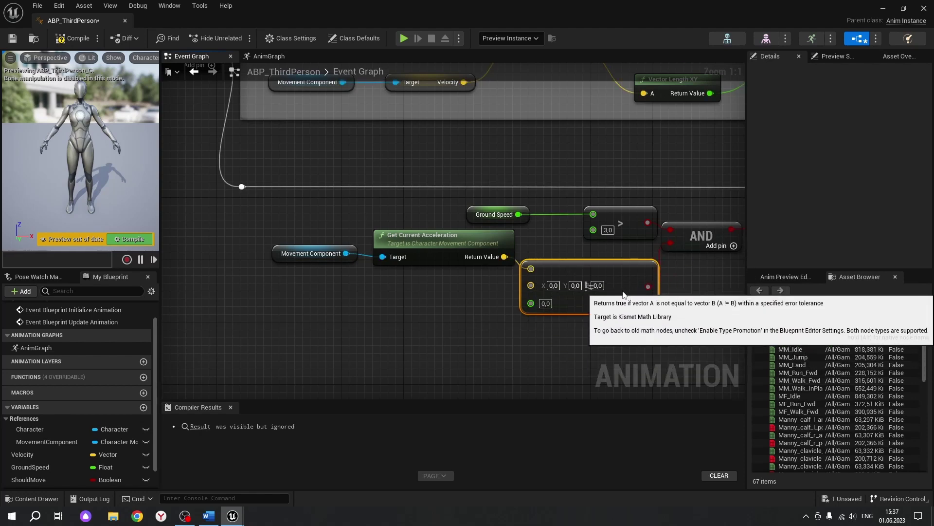
left_click(694, 332)
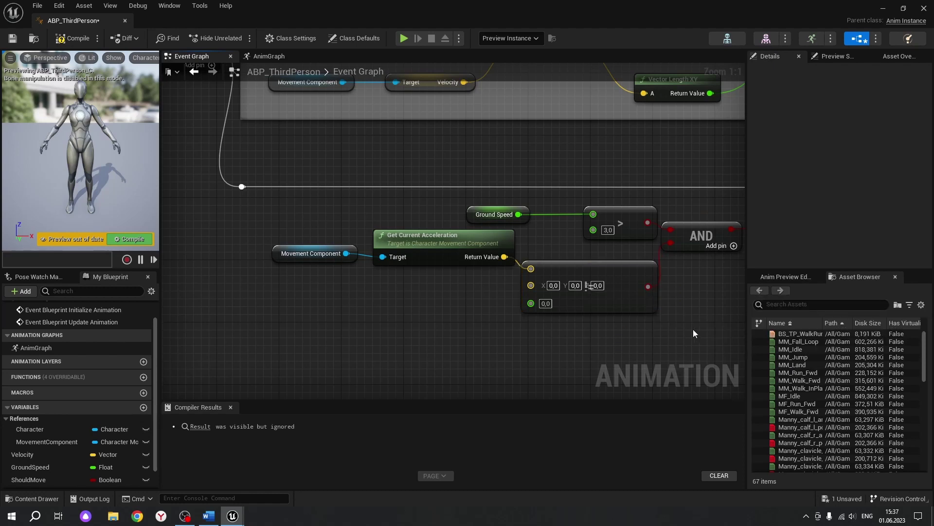
right_click_drag(694, 333, 525, 335)
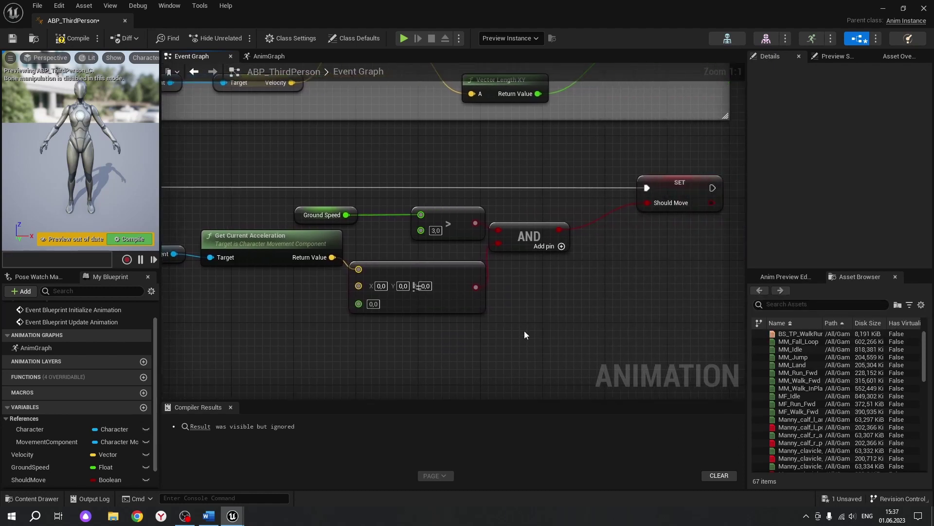
scroll(524, 331, "down", 4)
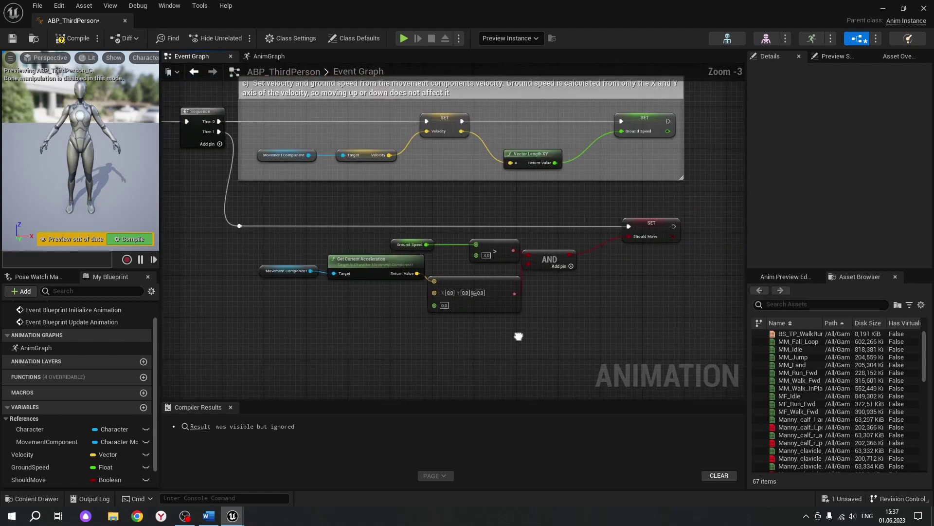
Wrap the Should Move nodes in a pasted 'd)' comment and resize it.
left_click_drag(252, 198, 712, 313)
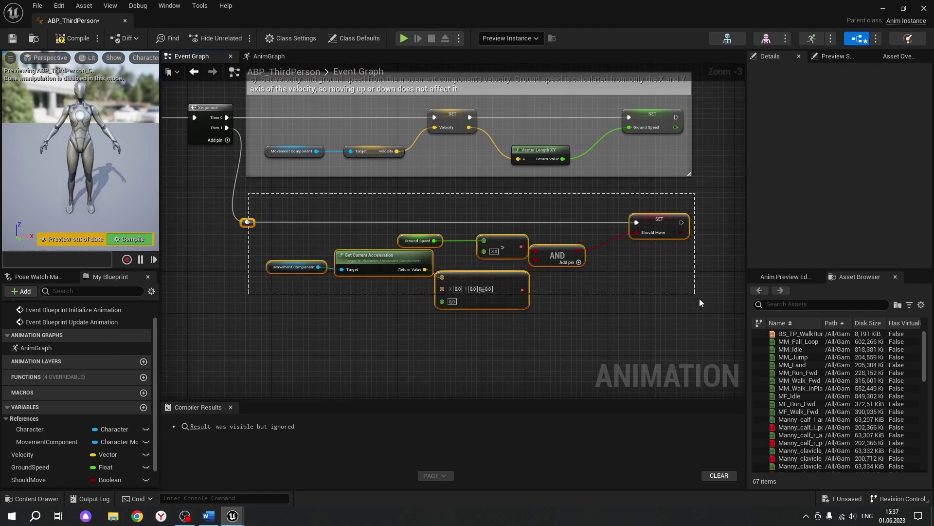
key("c")
type("d)  Set Should Move to true only if ground speed is above a small threshold (to prevent incredibly small velocities from triggering animations) and if there is currently acceleration (input) applied.")
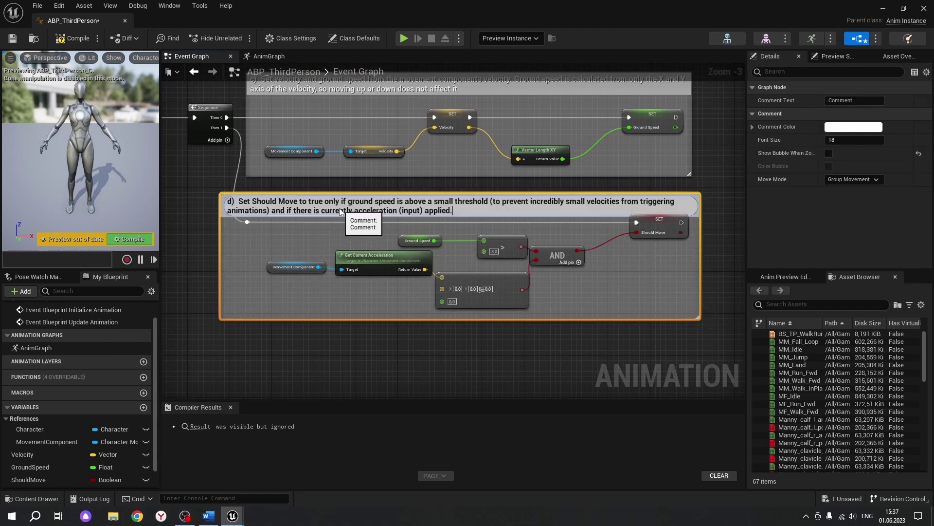
left_click(203, 226)
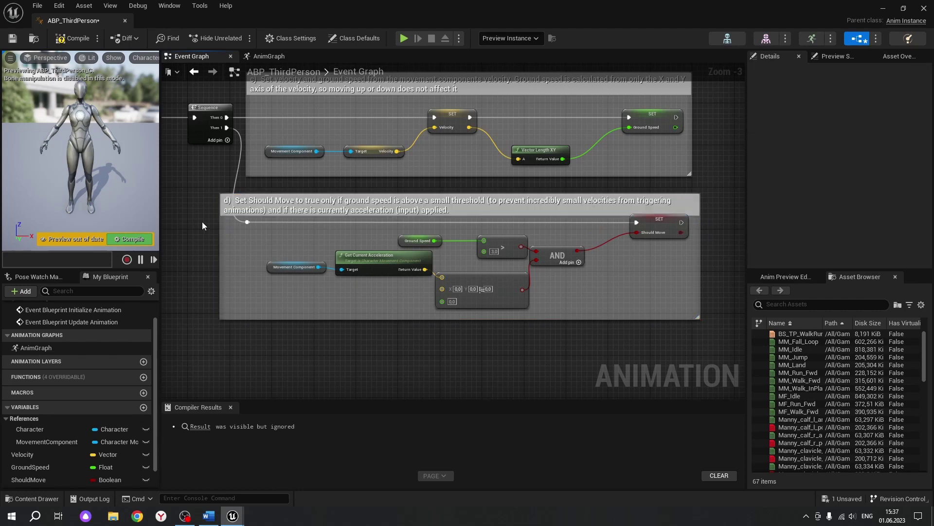
left_click_drag(304, 203, 329, 203)
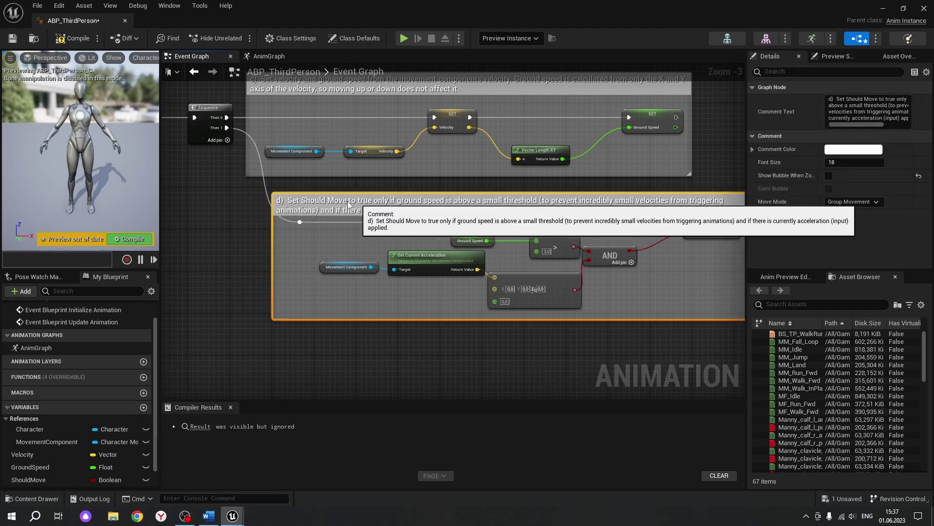
left_click(382, 356)
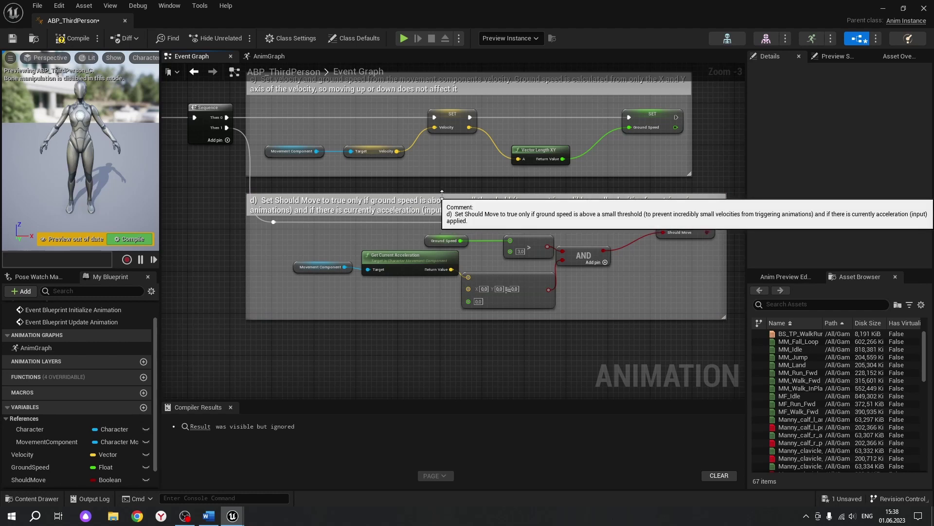
left_click_drag(444, 194, 444, 182)
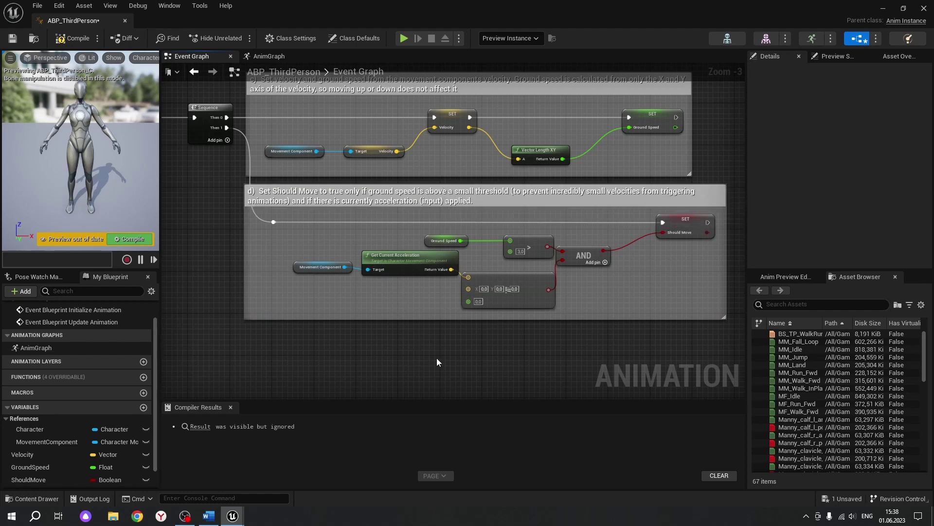
Add a third output pin to the Sequence node.
right_click_drag(437, 361, 242, 271)
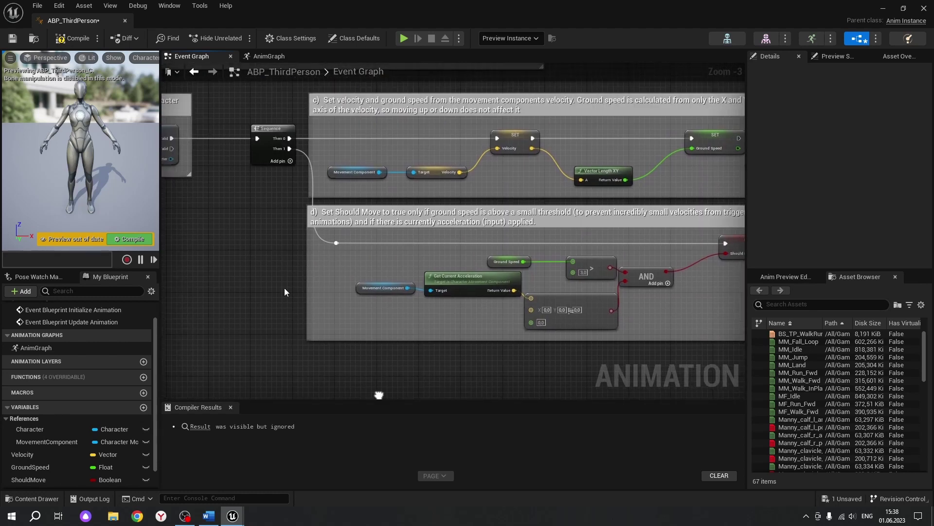
scroll(299, 152, "up", 3)
left_click(300, 217)
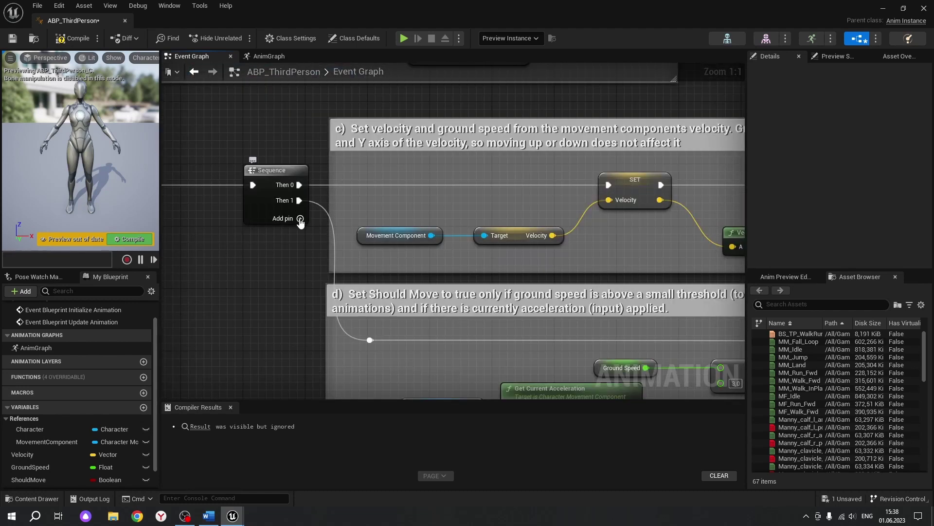
Add a SET Is Falling node on the Sequence's Then 2 output and move it right.
right_click_drag(299, 226, 288, 167)
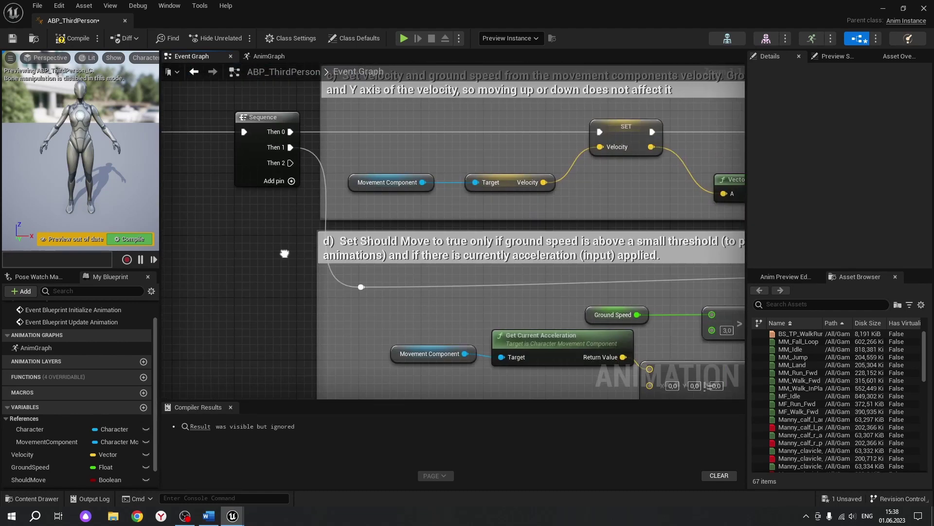
left_click_drag(289, 156, 339, 232)
type("se")
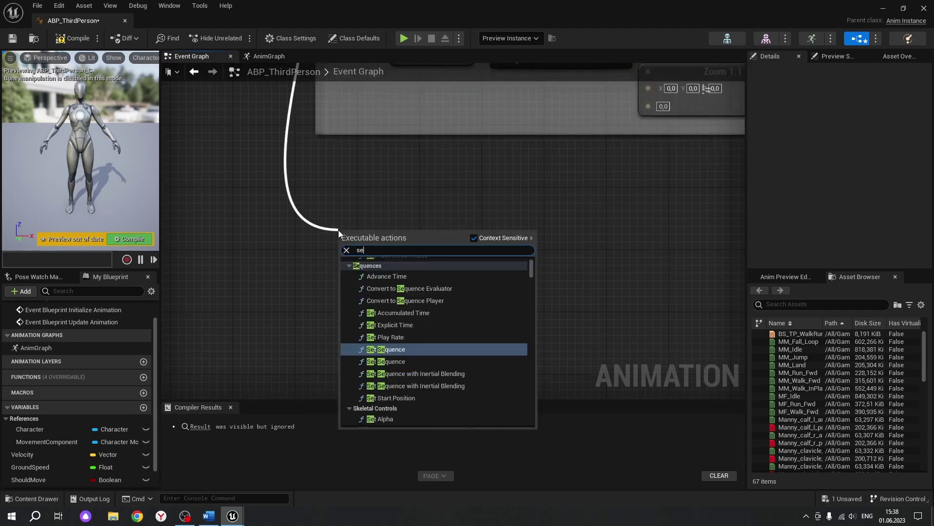
type("t Is")
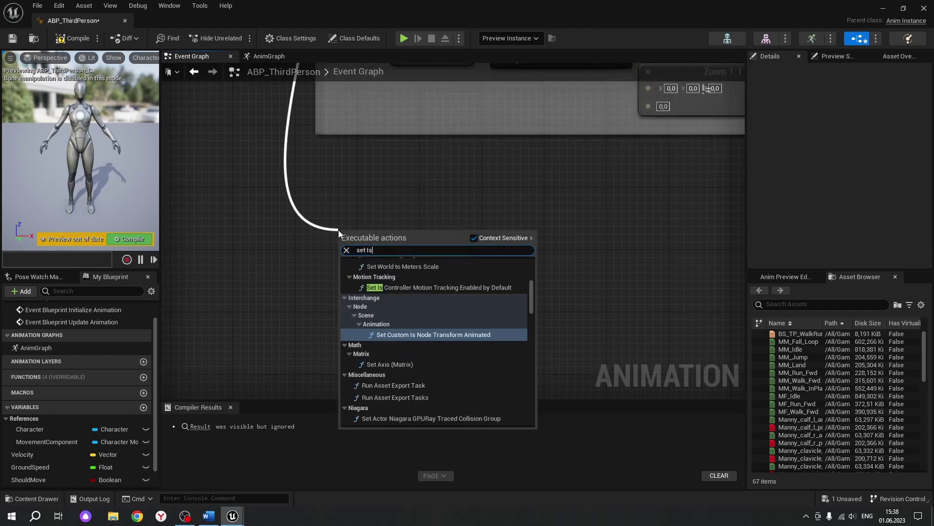
type("fal")
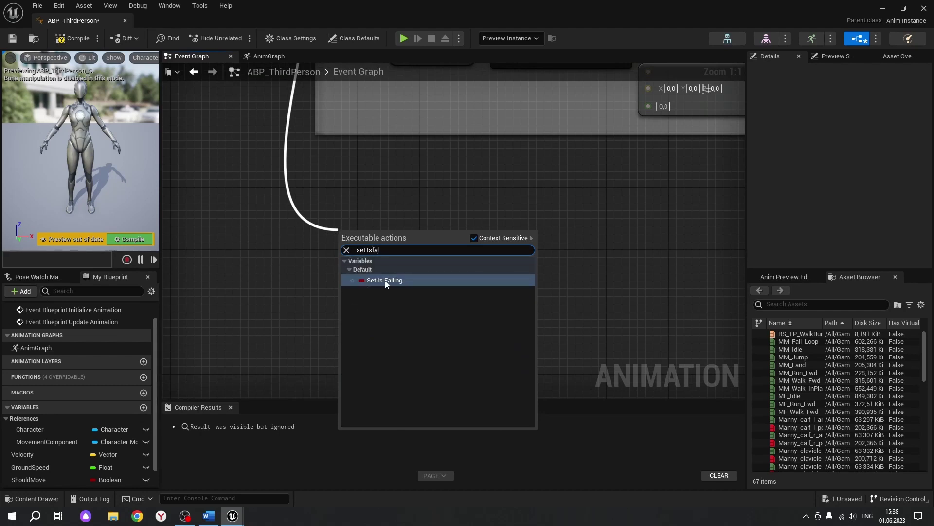
left_click(386, 281)
left_click_drag(389, 233, 584, 239)
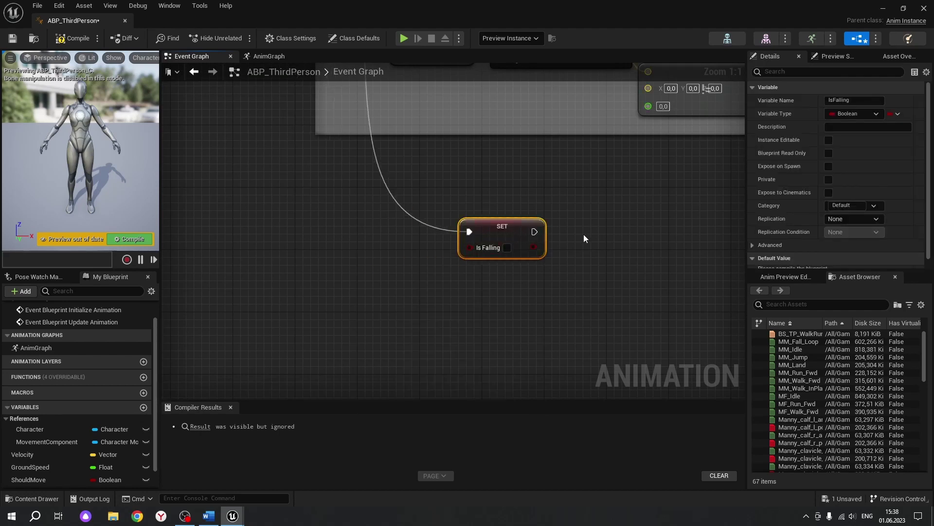
right_click_drag(583, 234, 560, 218)
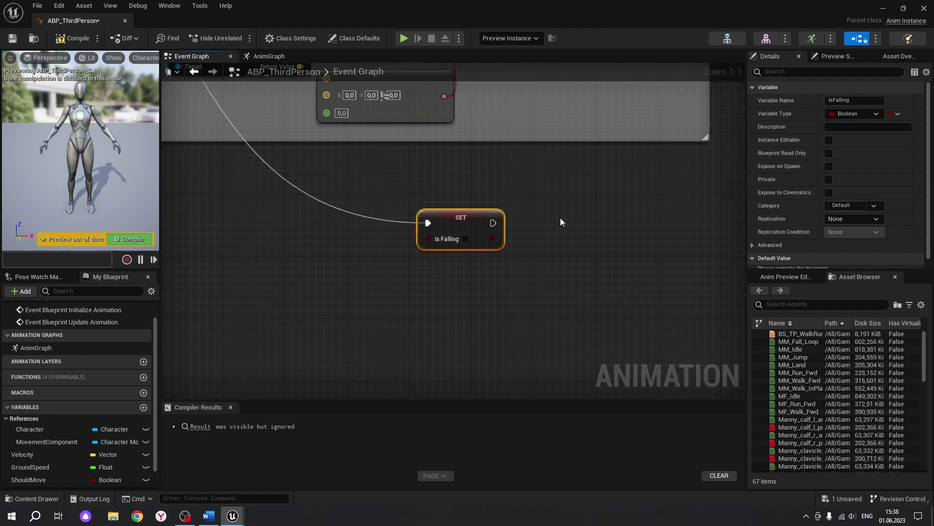
scroll(466, 284, "down", 4)
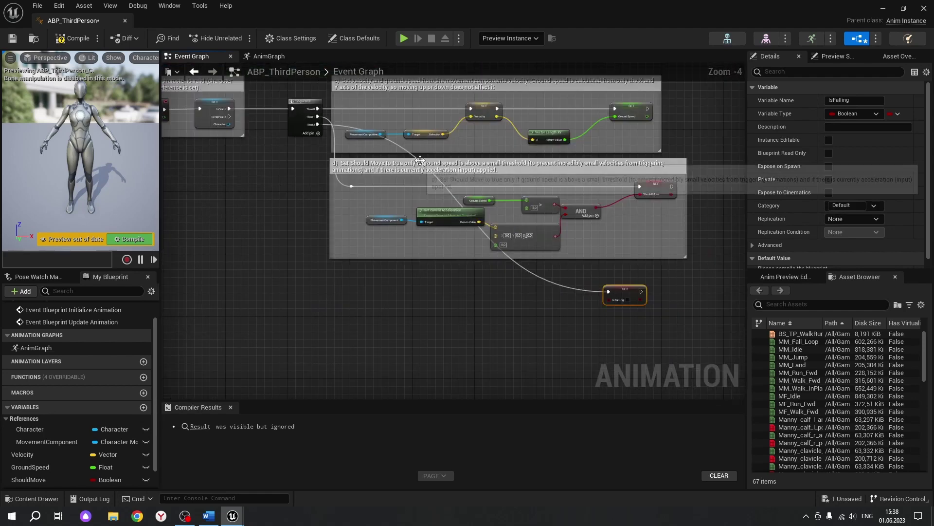
scroll(400, 144, "up", 2)
scroll(340, 179, "up", 2)
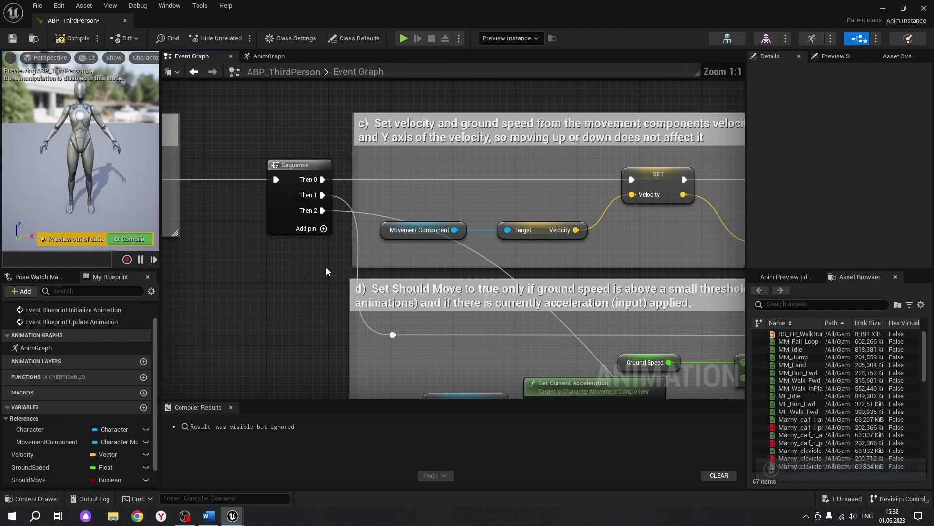
Route the Then 2 wire into SET Is Falling through a reroute point beneath comment d).
right_click_drag(327, 268, 359, 187)
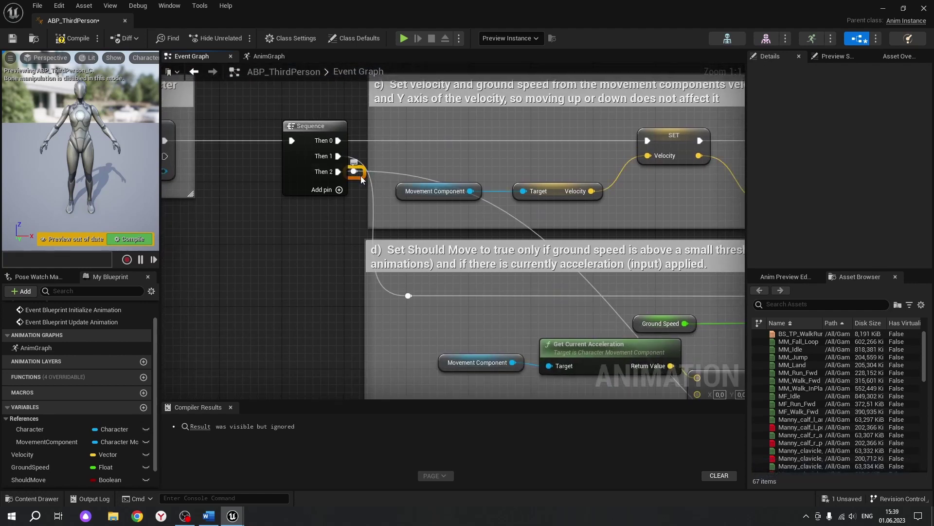
left_click_drag(359, 174, 346, 439)
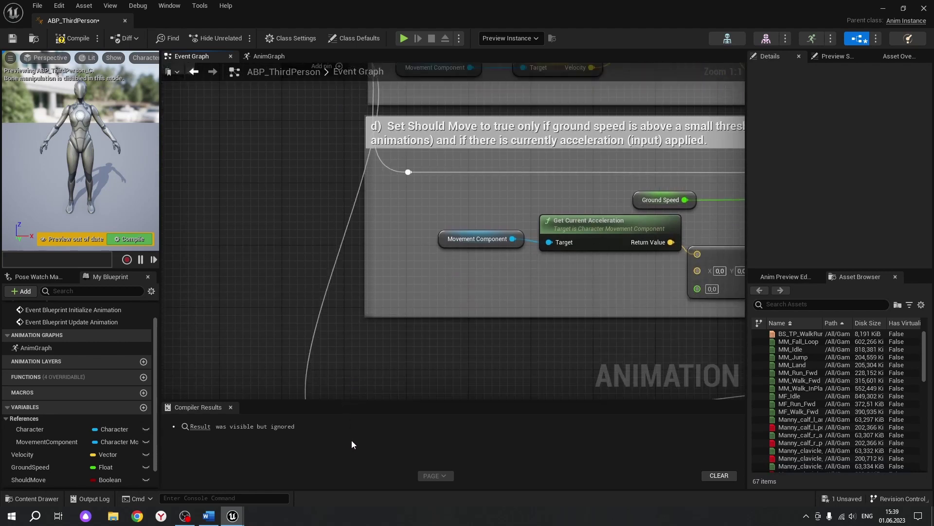
mouse_move(346, 439)
left_mouse_down()
mouse_move(329, 348)
mouse_move(331, 373)
left_mouse_up()
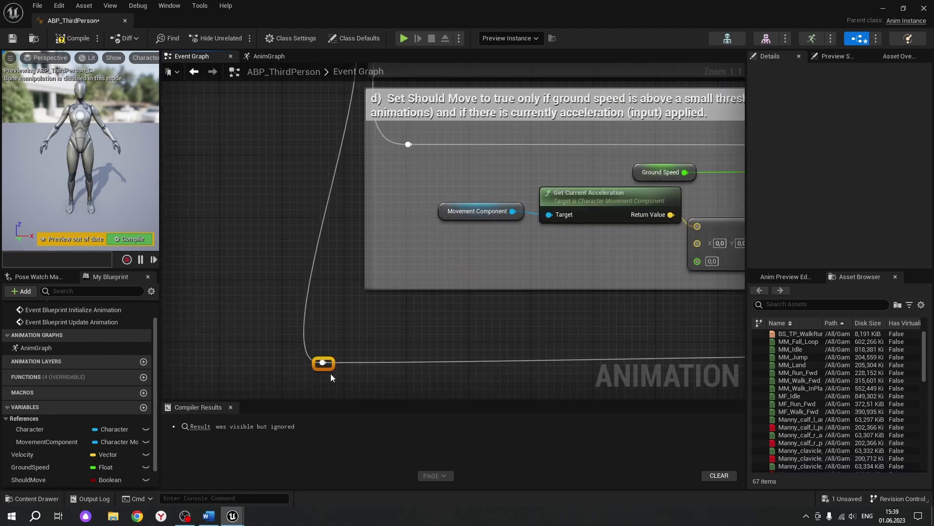
scroll(480, 320, "down", 3)
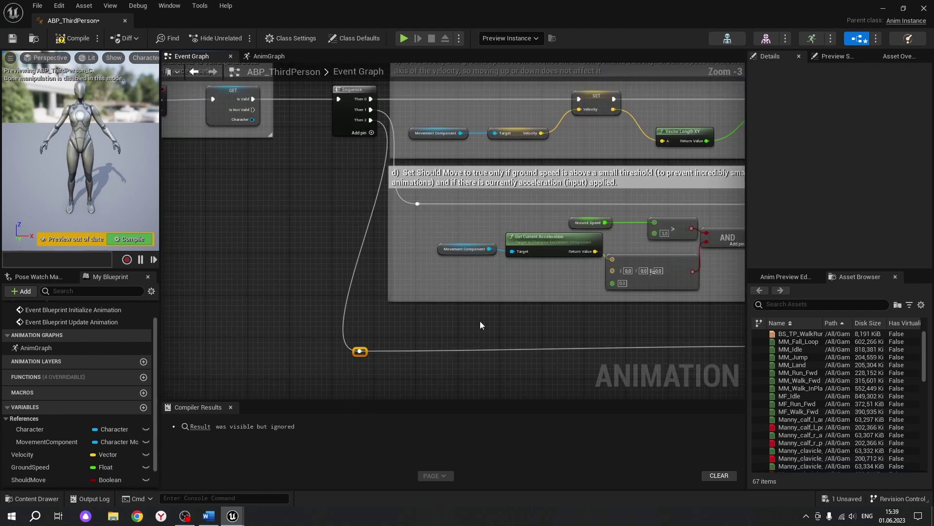
right_click_drag(479, 320, 354, 261)
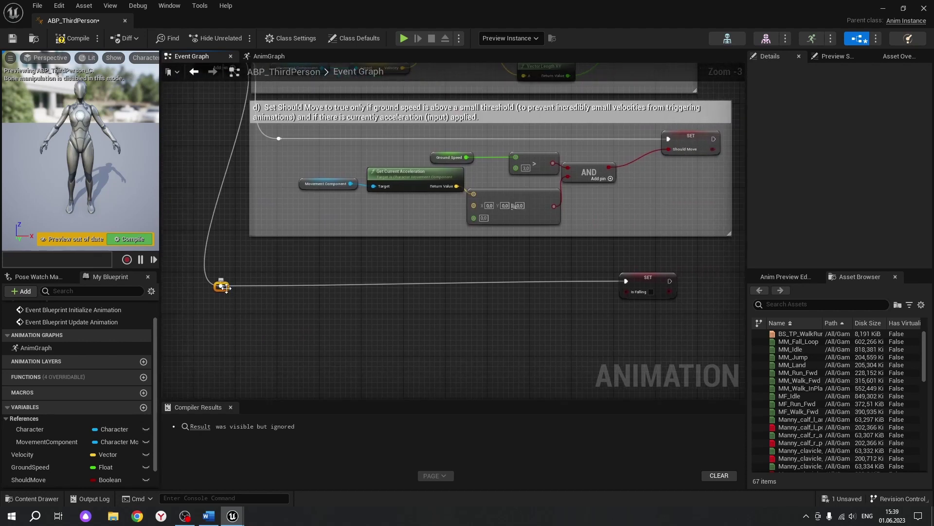
scroll(292, 335, "down", 1)
mouse_move(348, 368)
right_mouse_down()
mouse_move(374, 346)
mouse_move(356, 273)
right_mouse_up()
scroll(562, 315, "up", 4)
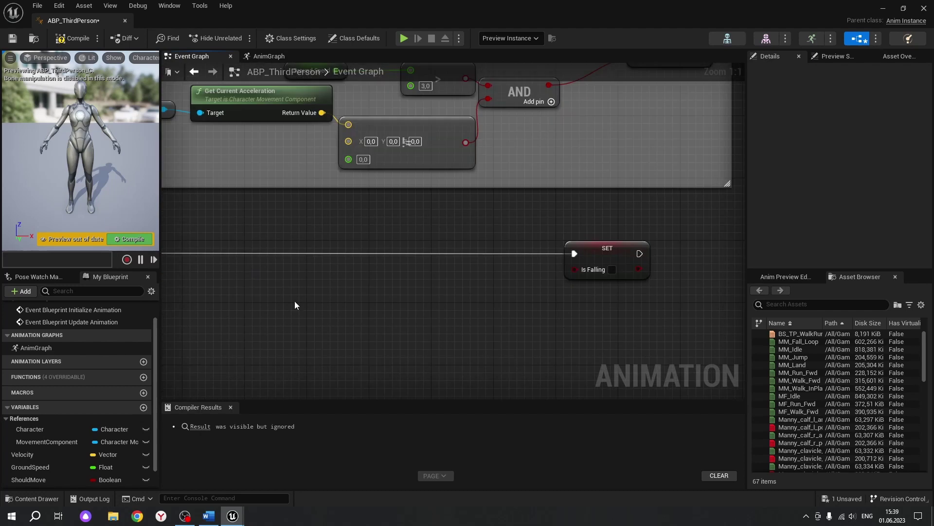
left_click_drag(54, 441, 257, 310)
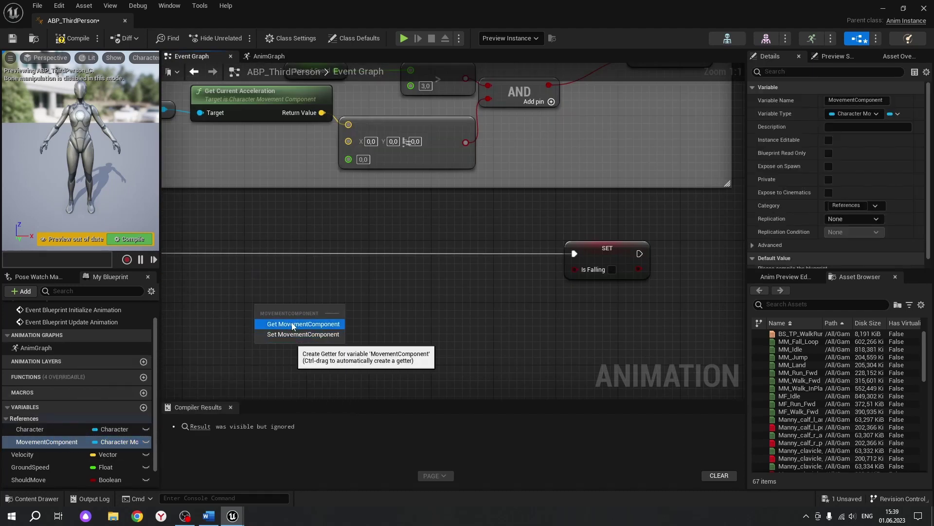
Drive SET Is Falling from the Movement Component's Is Falling return value.
left_click(292, 324)
left_click_drag(327, 312, 415, 297)
type("is")
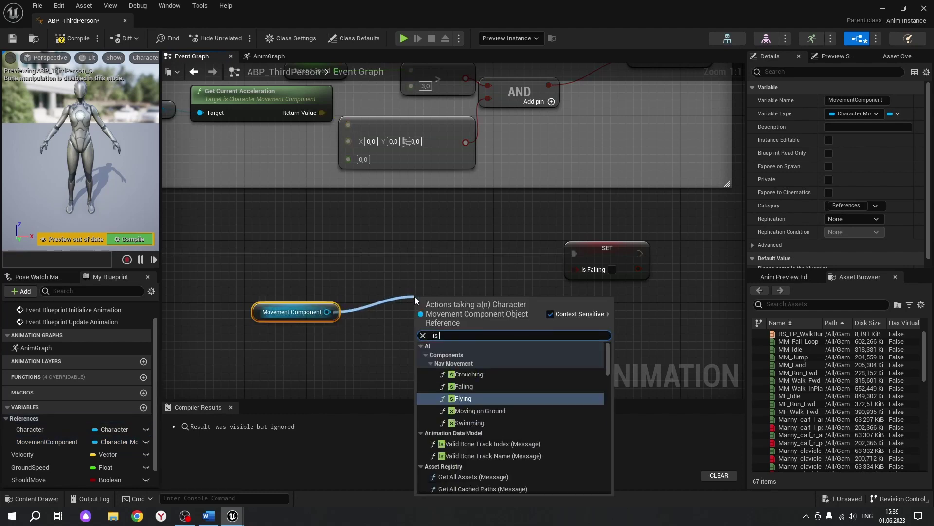
type("fallin")
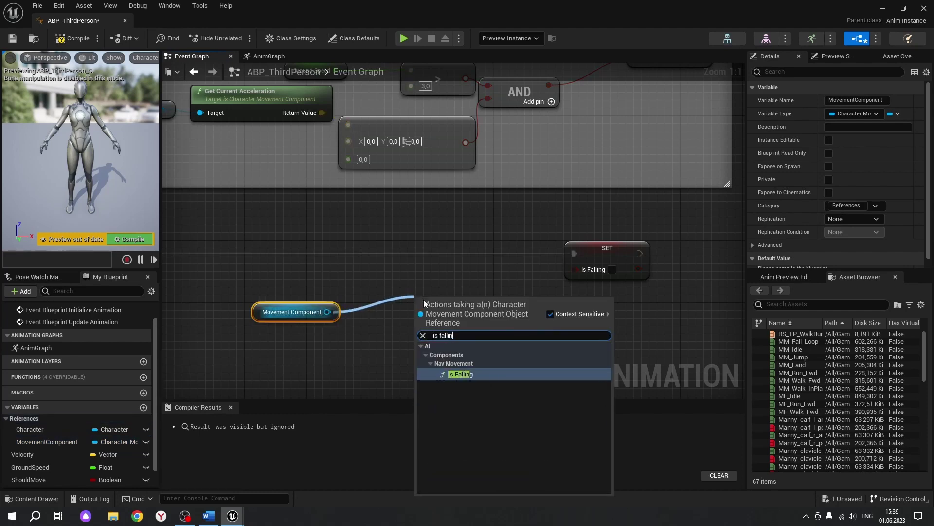
left_click(467, 375)
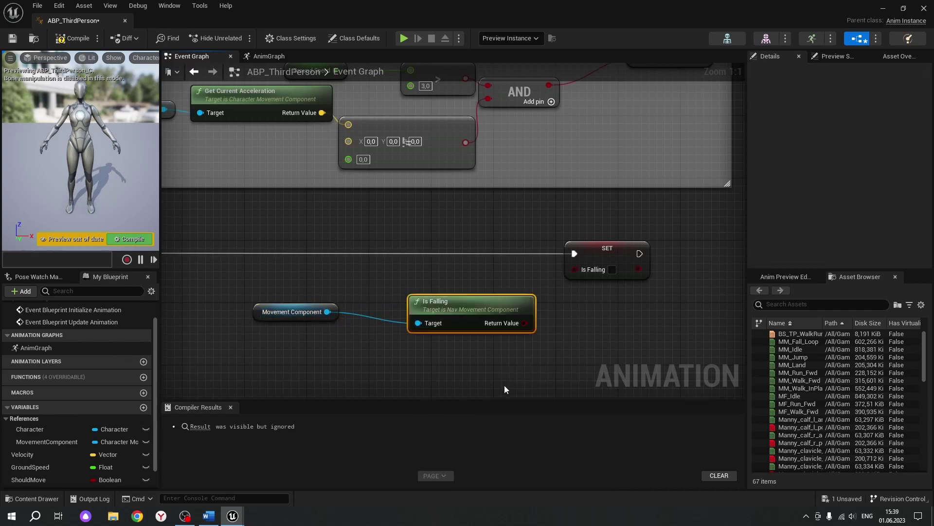
left_click_drag(524, 323, 574, 269)
left_click_drag(455, 306, 431, 298)
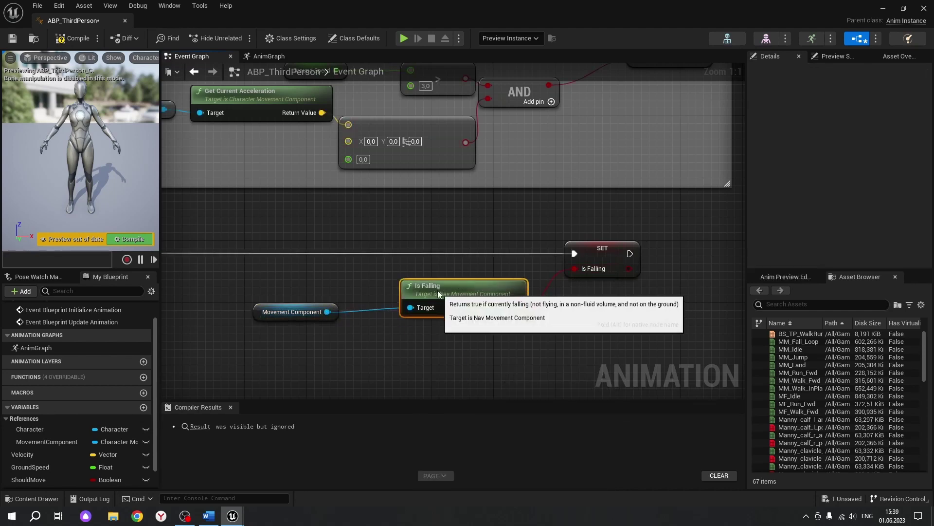
scroll(416, 368, "down", 3)
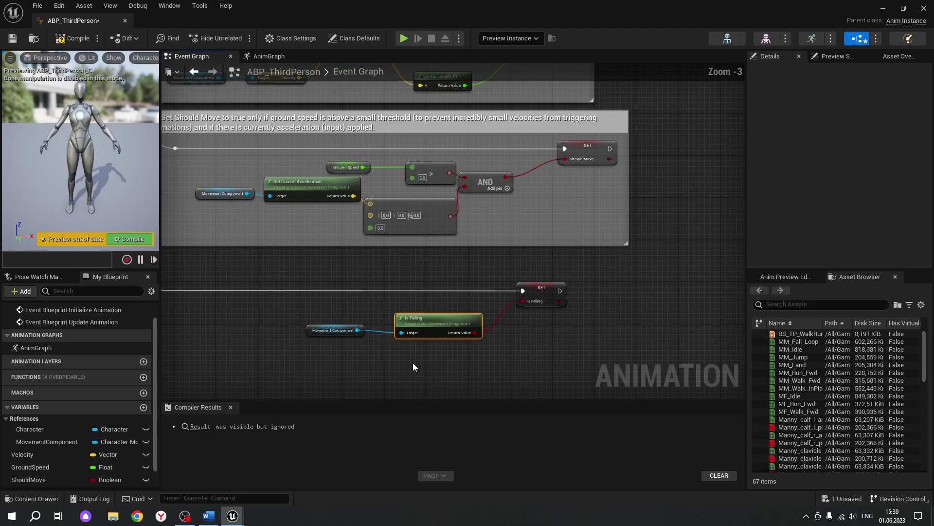
left_click_drag(259, 265, 595, 361)
key("c")
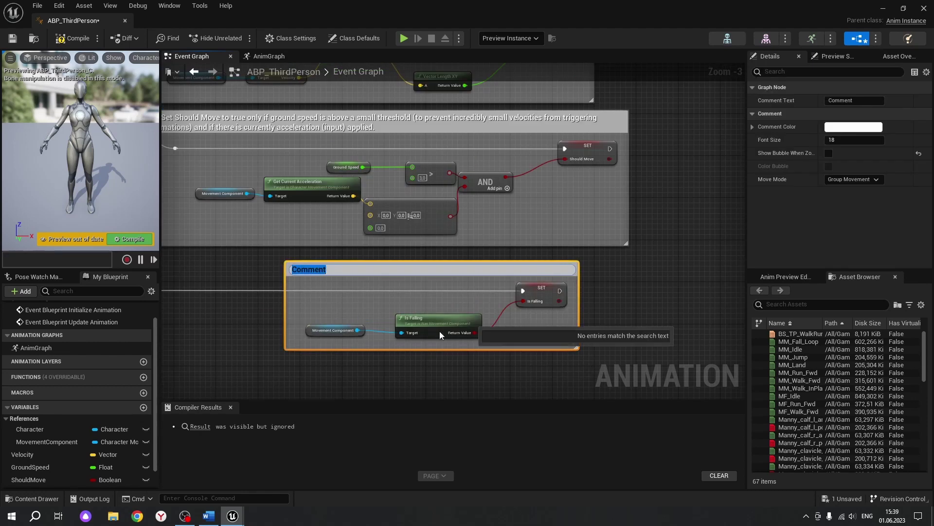
type("e) Set Is Falling from the movement components falling state.")
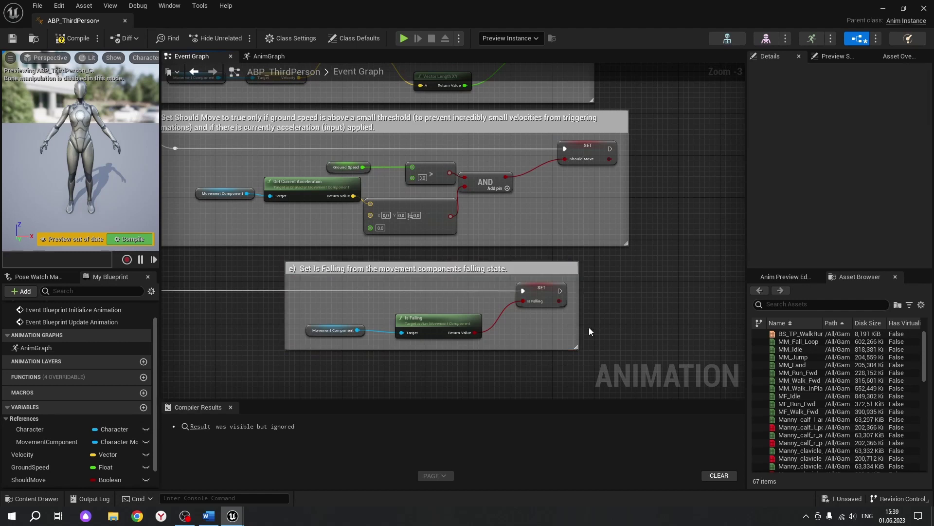
right_click_drag(562, 283, 640, 255)
left_click_drag(589, 238, 444, 239)
scroll(555, 317, "down", 1)
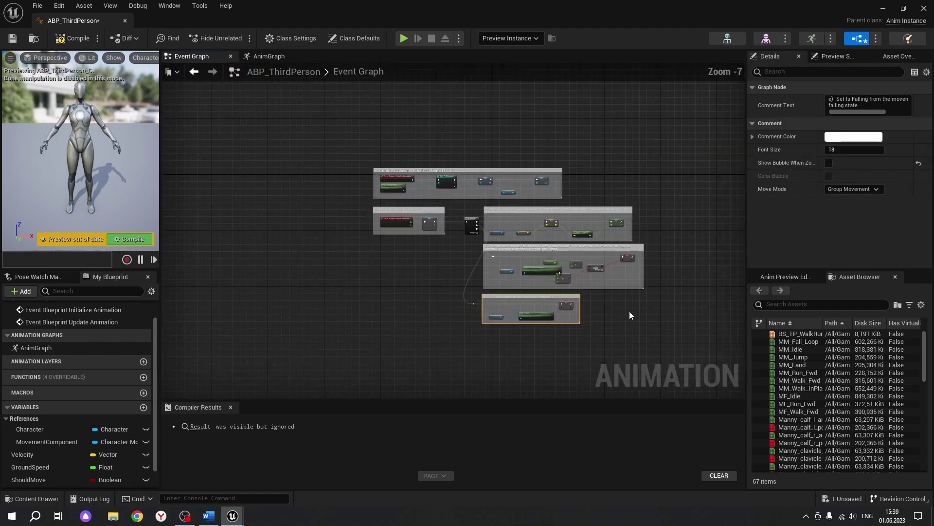
right_click_drag(629, 311, 450, 317)
scroll(449, 313, "up", 1)
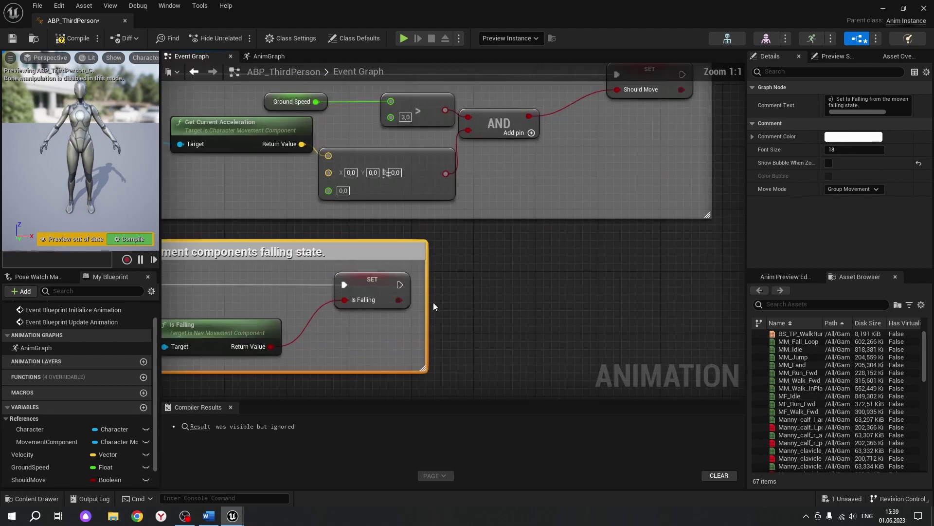
scroll(352, 259, "down", 1)
mouse_move(229, 211)
right_mouse_down()
mouse_move(546, 307)
mouse_move(509, 370)
right_mouse_up()
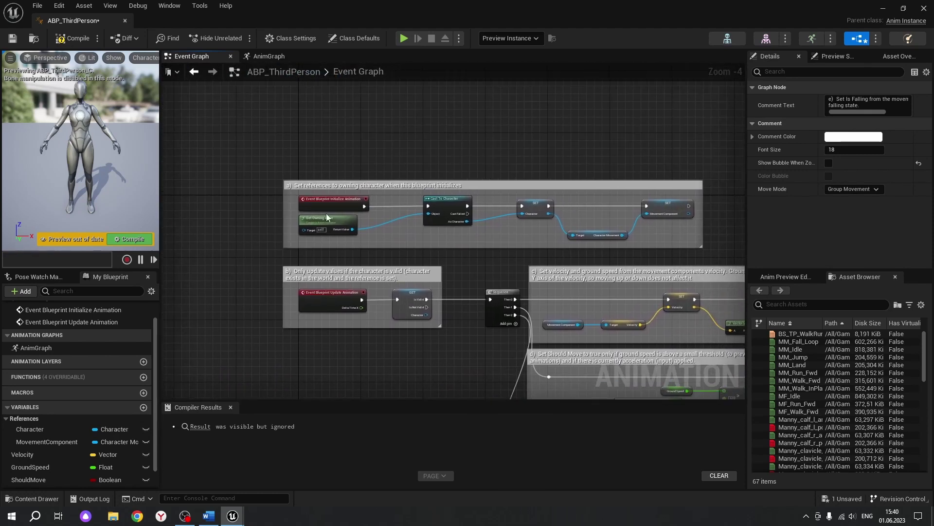
scroll(326, 214, "up", 4)
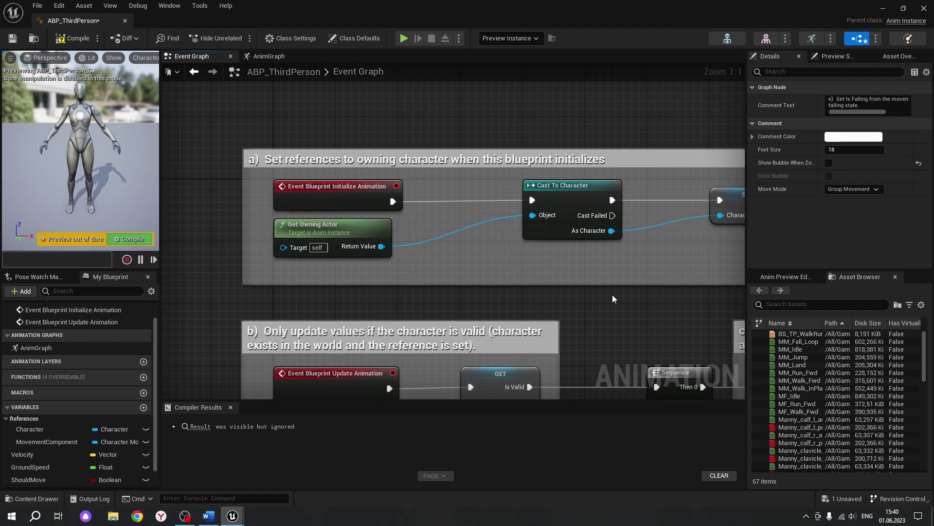
mouse_move(613, 295)
right_mouse_down()
mouse_move(217, 292)
mouse_move(637, 156)
mouse_move(413, 118)
right_mouse_up()
right_click_drag(475, 167, 250, 136)
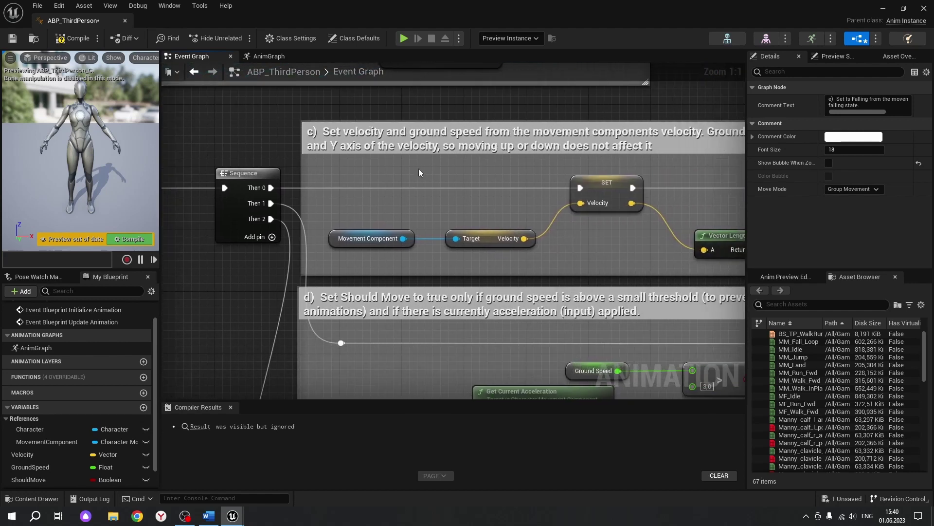
right_click_drag(495, 173, 214, 164)
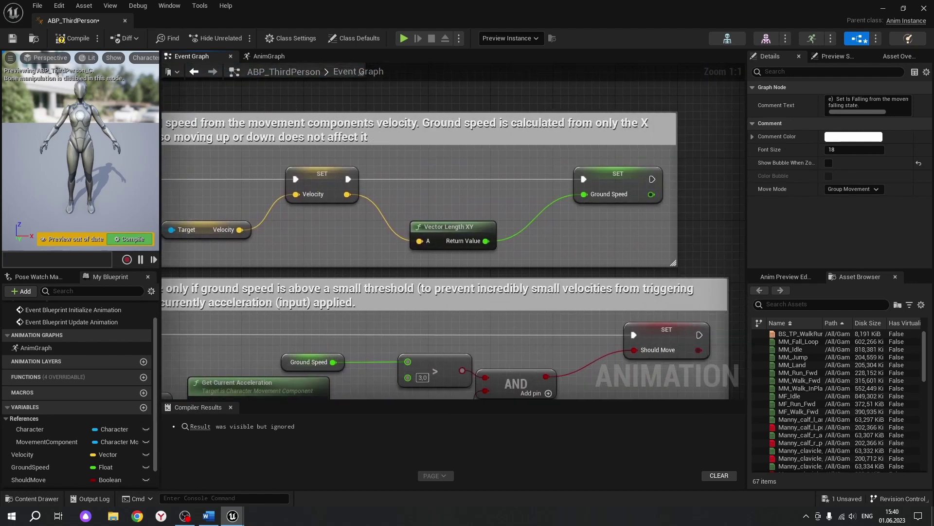
mouse_move(260, 334)
right_mouse_down()
mouse_move(486, 194)
mouse_move(383, 188)
mouse_move(305, 197)
mouse_move(351, 253)
right_mouse_up()
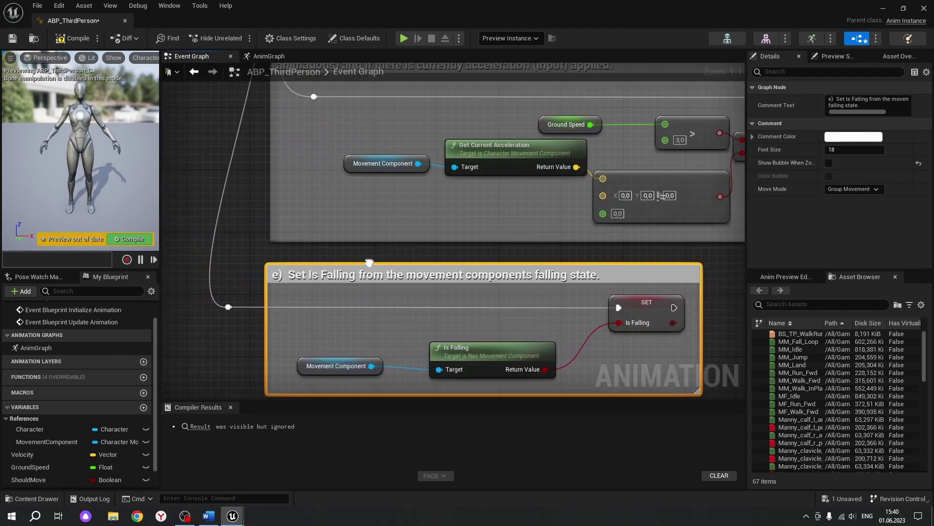
scroll(330, 200, "down", 3)
scroll(399, 308, "down", 3)
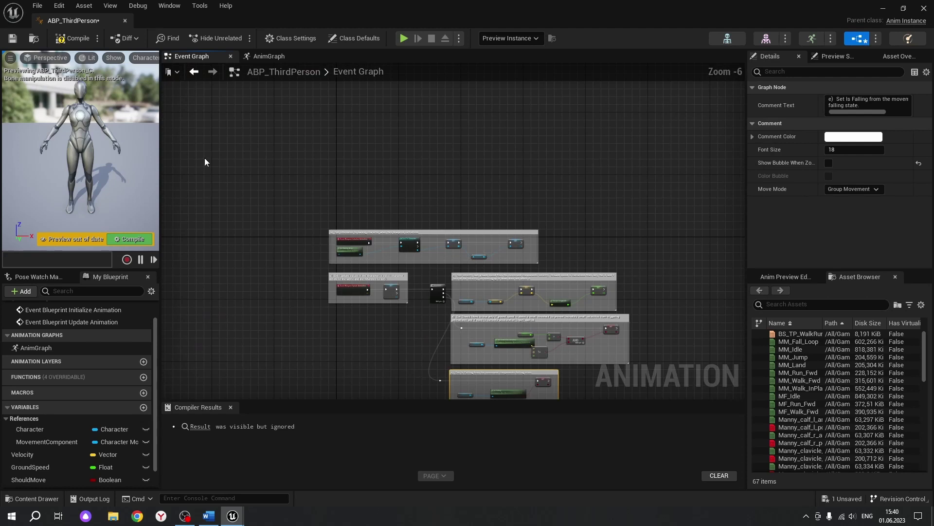
Compile and save ABP_ThirdPerson, then check the File menu to confirm nothing remains unsaved.
left_click(64, 42)
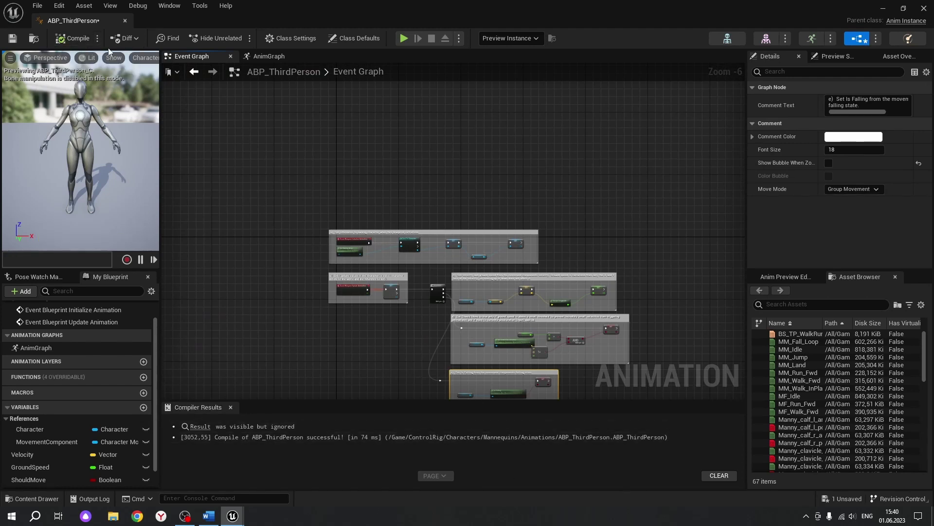
left_click(16, 39)
right_click_drag(339, 188, 237, 96)
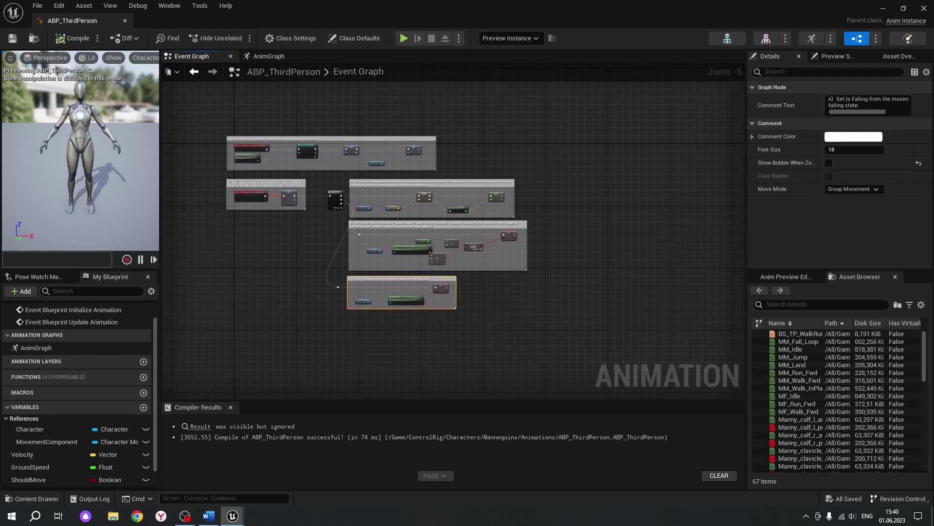
left_click(38, 6)
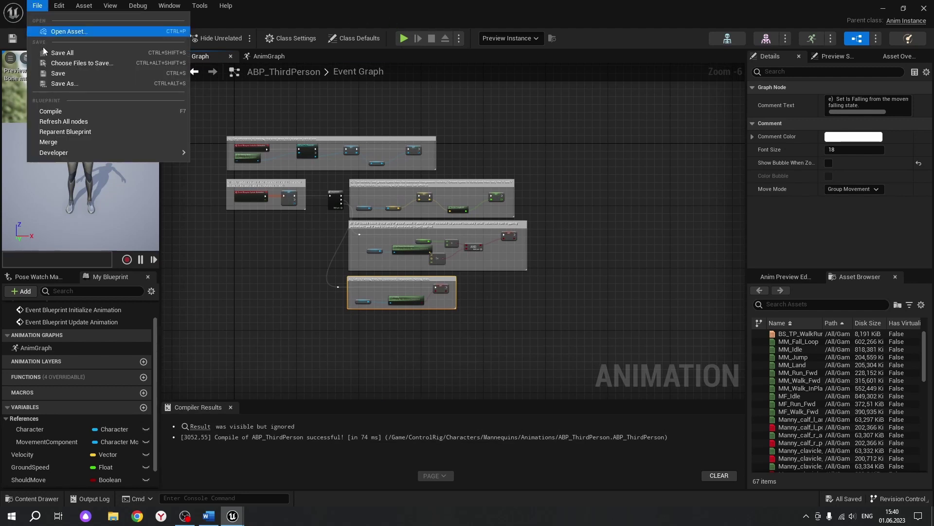
left_click(59, 53)
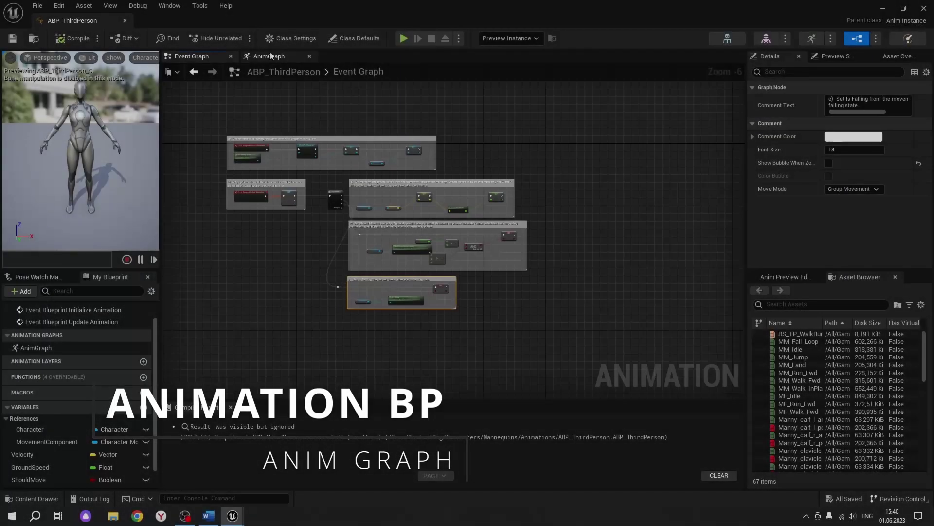
In the AnimGraph, add a State Machine node, found by searching 'State mach', beside Output Pose.
left_click(269, 56)
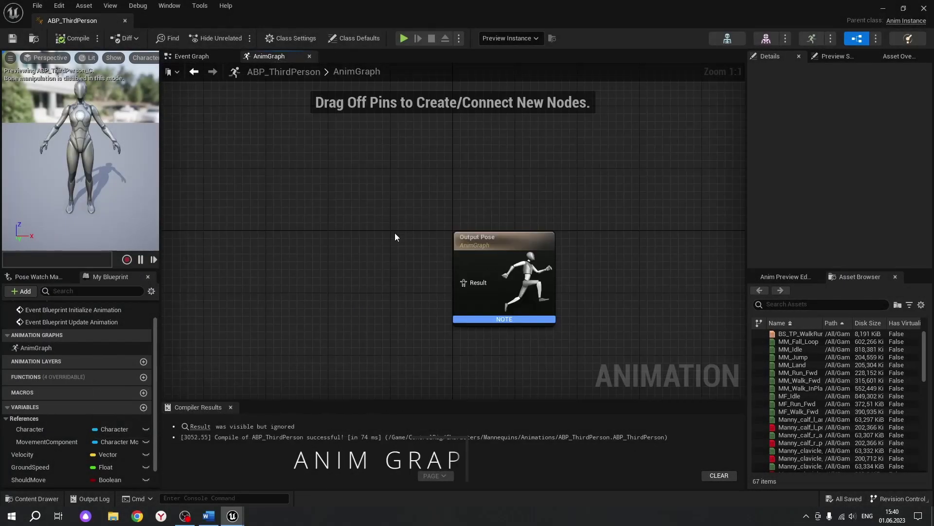
mouse_move(395, 233)
right_mouse_down()
mouse_move(556, 240)
mouse_move(566, 252)
right_mouse_up()
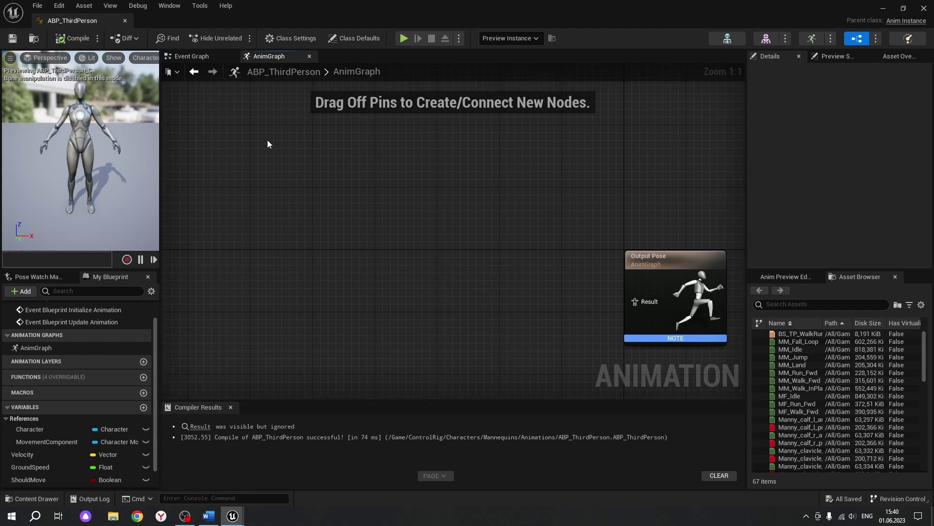
right_click(281, 142)
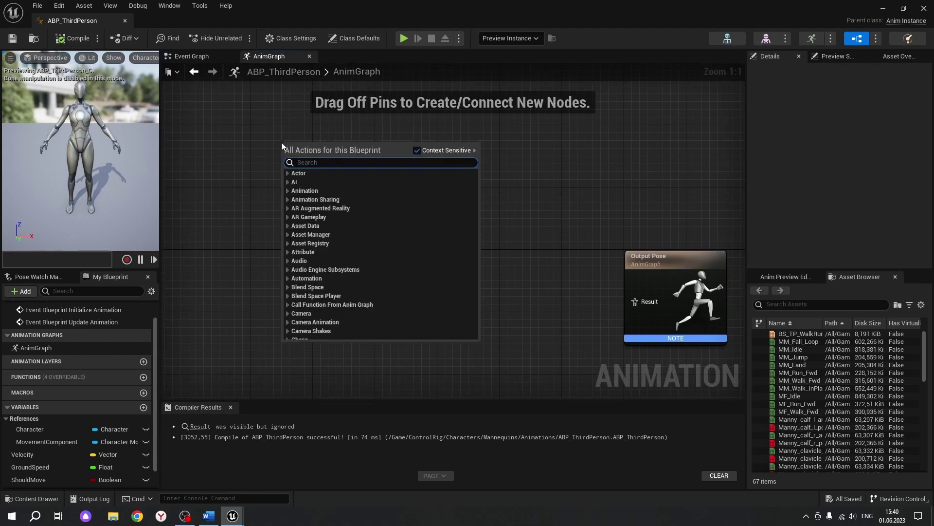
type("State ")
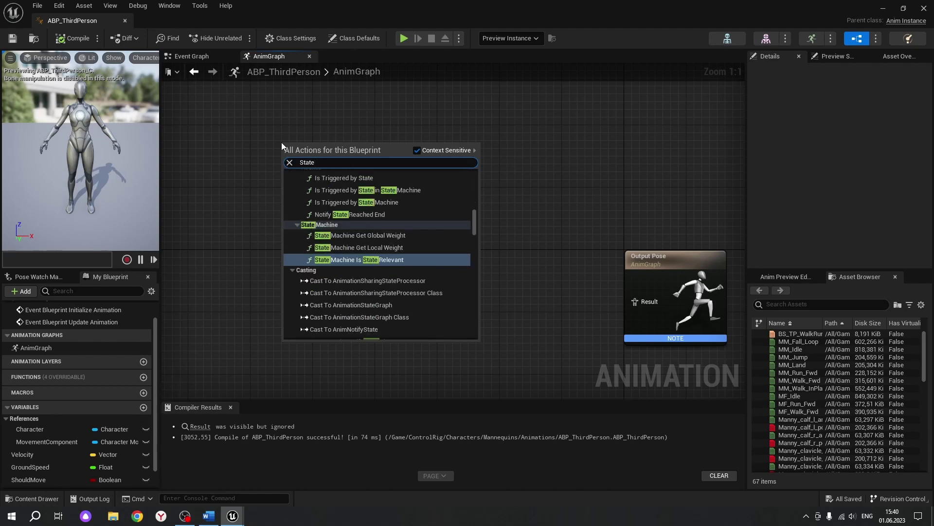
type("mac")
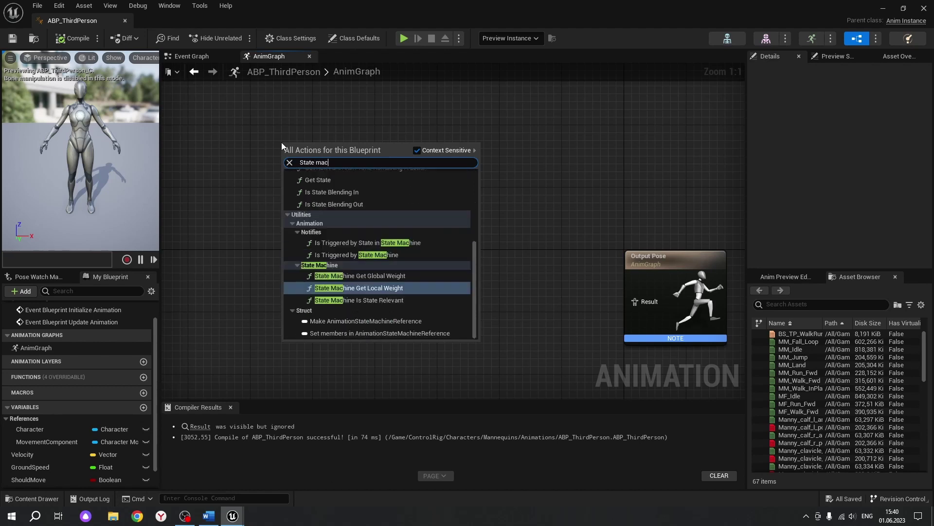
type("h")
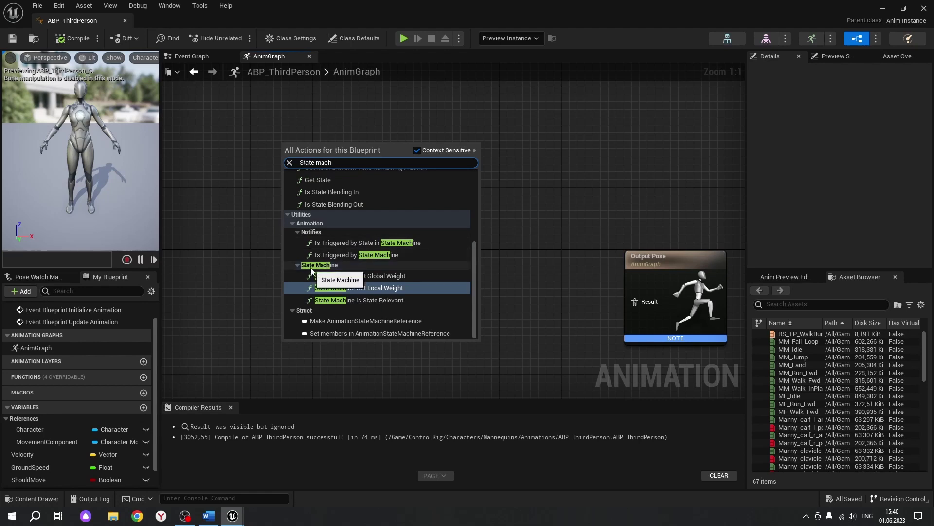
scroll(317, 238, "up", 3)
scroll(317, 238, "up", 2)
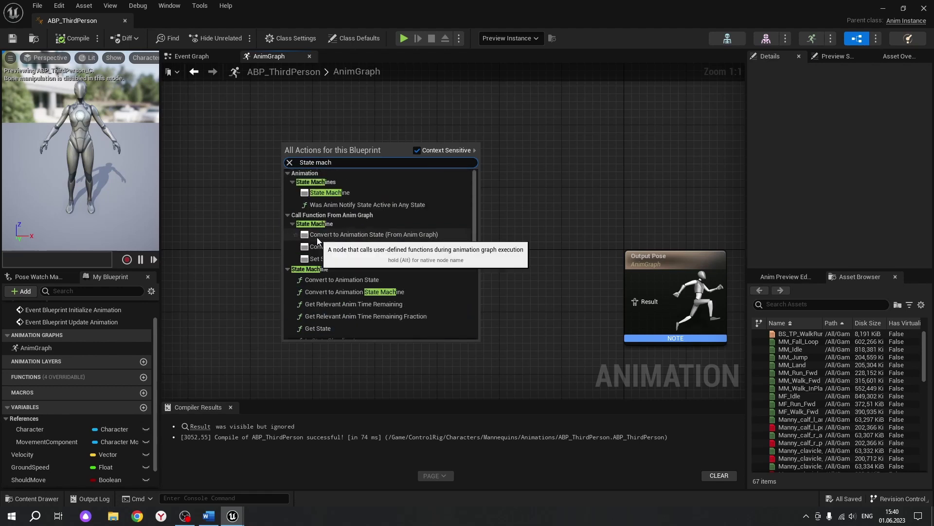
left_click(327, 192)
Open the New State Machine graph with the Entry node positioned on the left.
left_click_drag(315, 162, 292, 147)
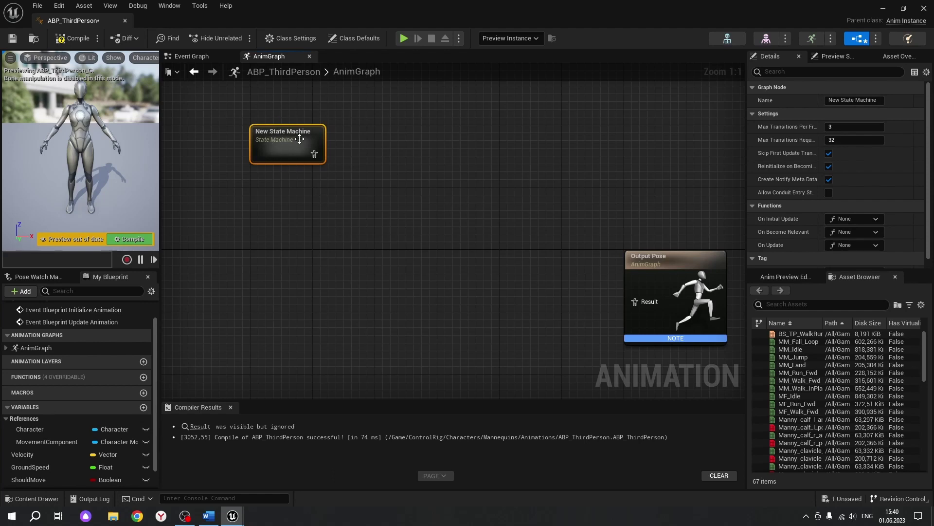
double_click(292, 151)
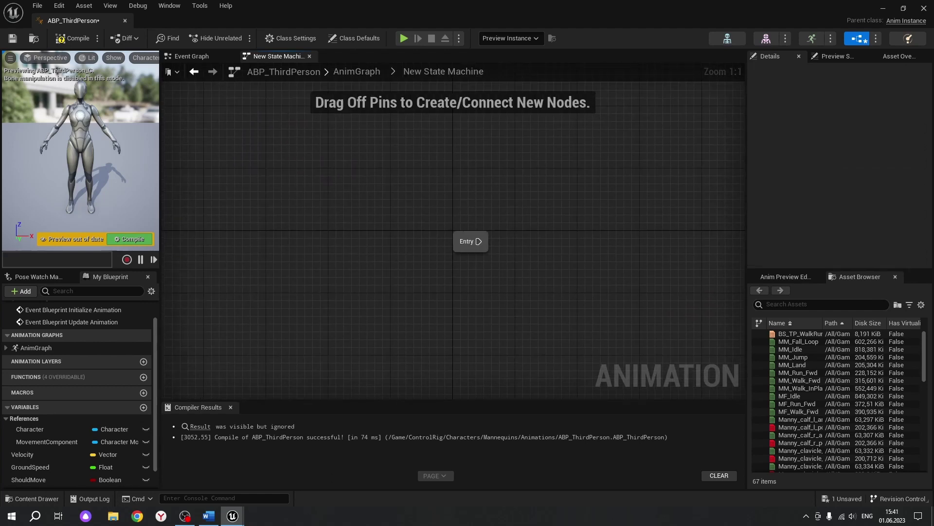
right_click_drag(470, 350, 231, 339)
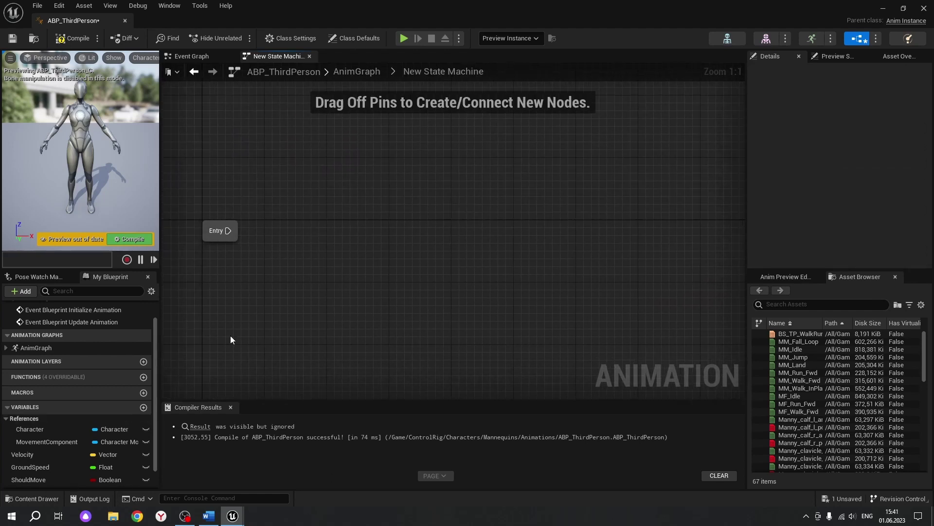
Add a state connected from Entry and name it Idle.
left_click_drag(229, 232, 340, 233)
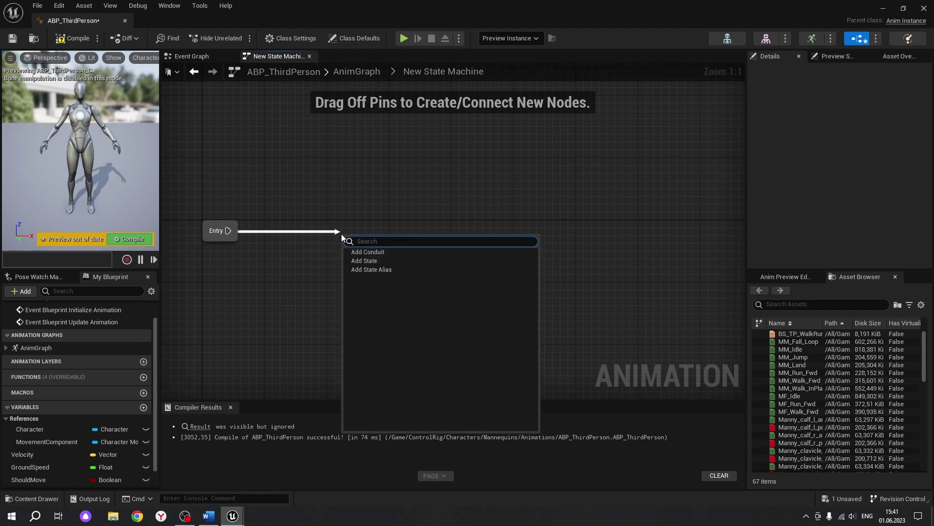
left_click(367, 260)
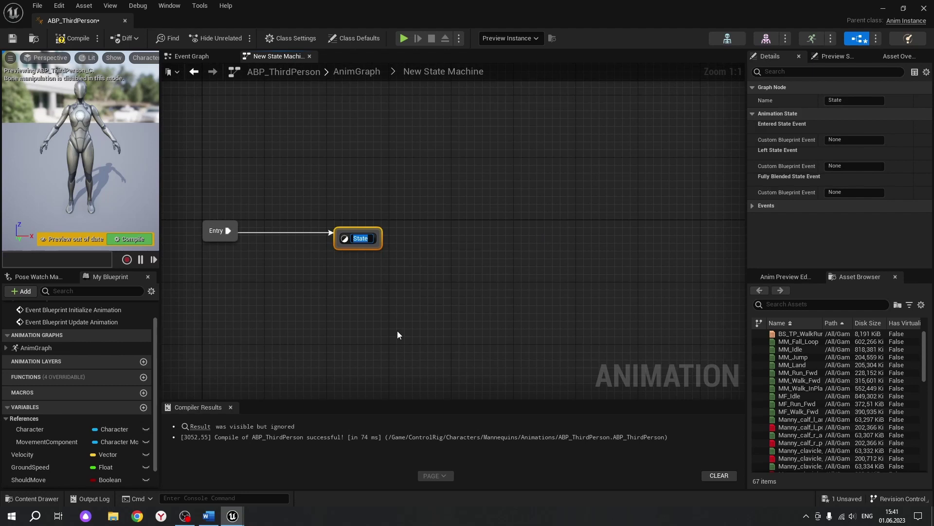
type("Idle")
key("Return")
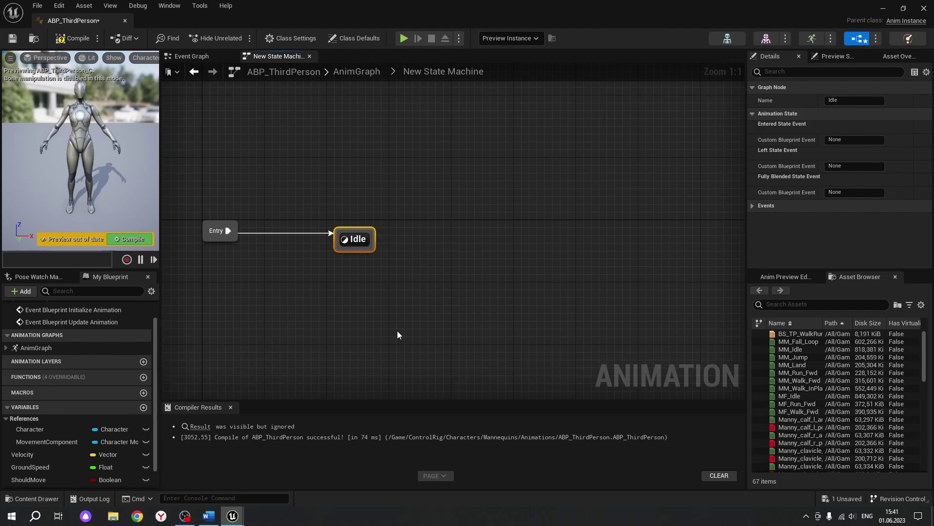
left_click(360, 237)
left_click(366, 222)
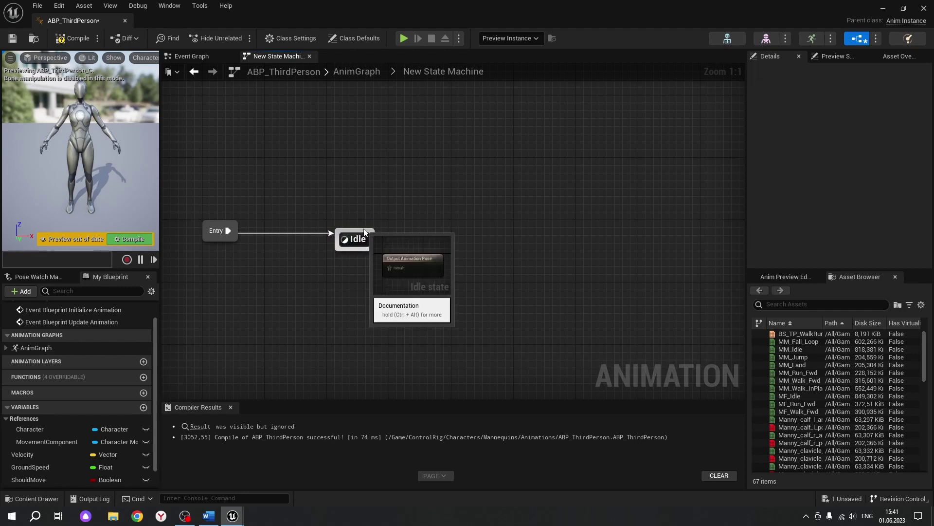
left_click_drag(366, 229, 366, 224)
key("Escape")
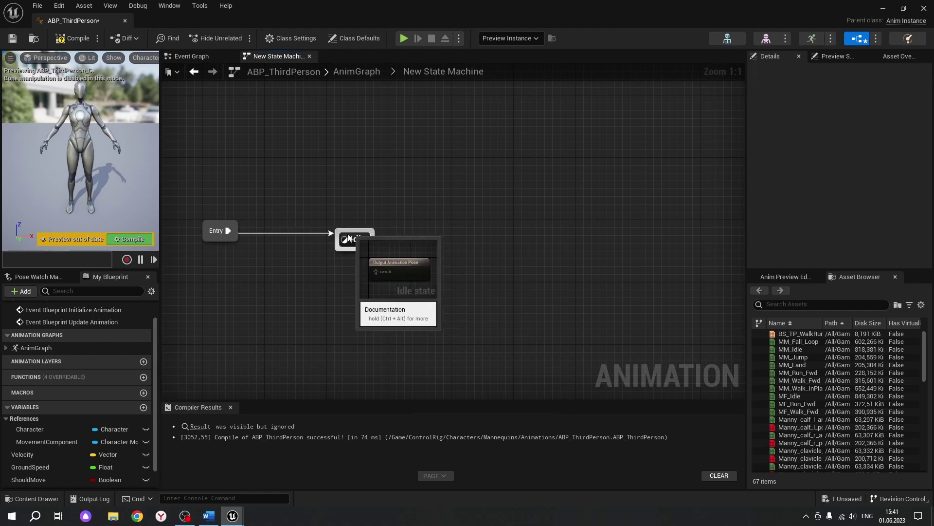
left_click(347, 237)
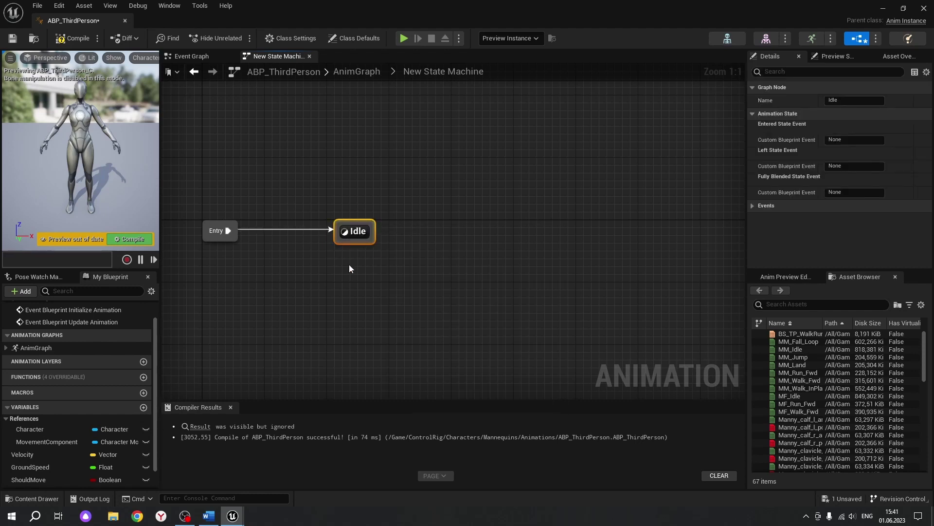
left_click(349, 265)
Inside the Idle state, place an MM_Idle animation player wired to Output Animation Pose.
double_click(357, 233)
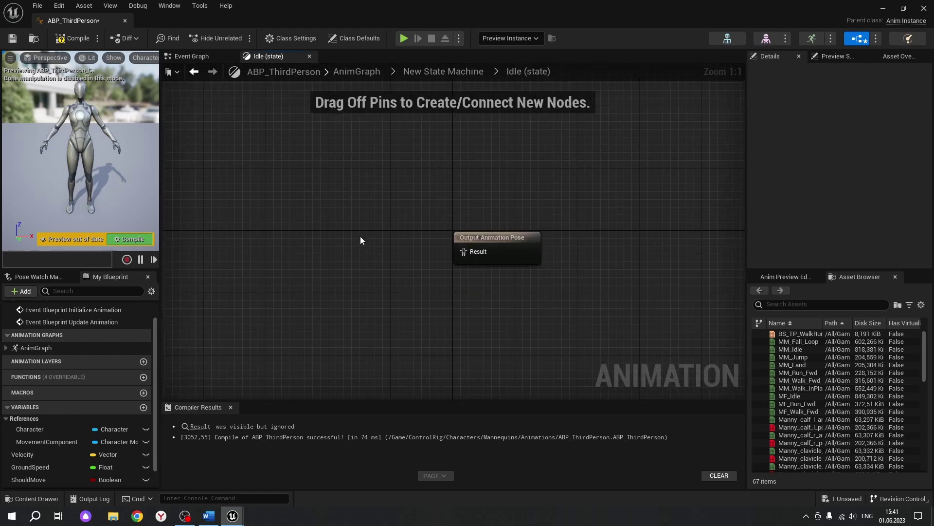
mouse_move(802, 380)
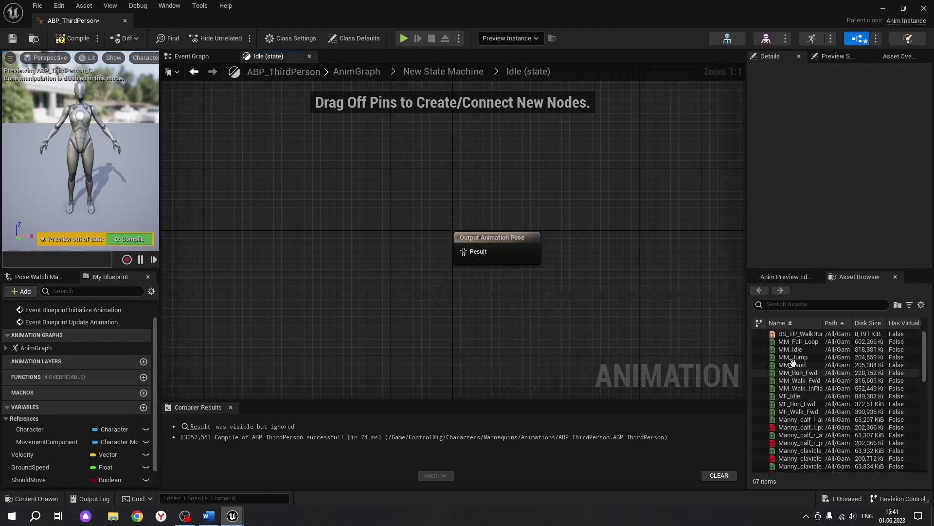
mouse_move(794, 350)
left_click_drag(794, 349, 301, 247)
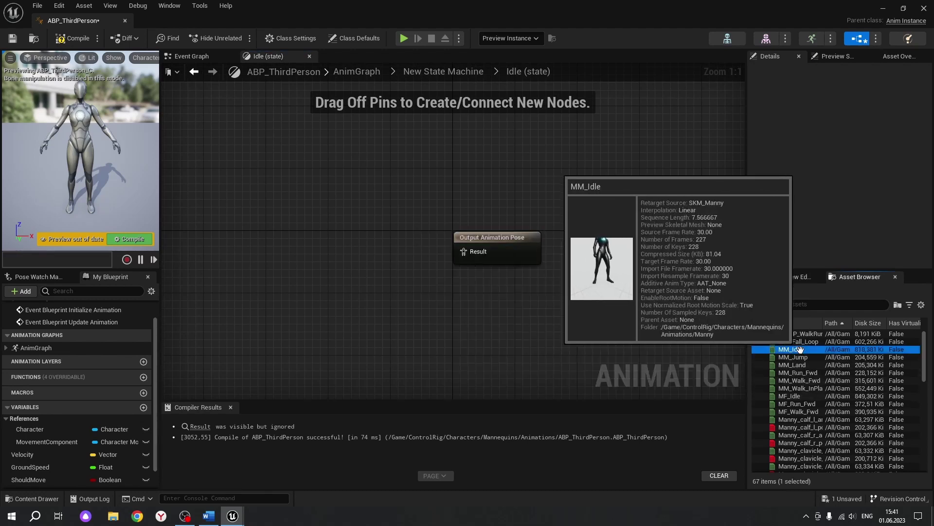
left_click_drag(354, 275, 464, 251)
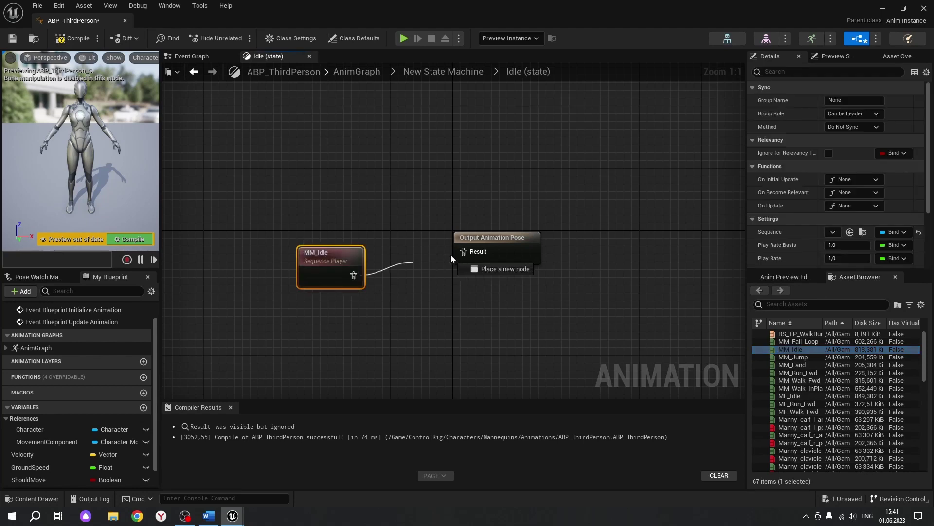
left_click_drag(303, 250, 271, 234)
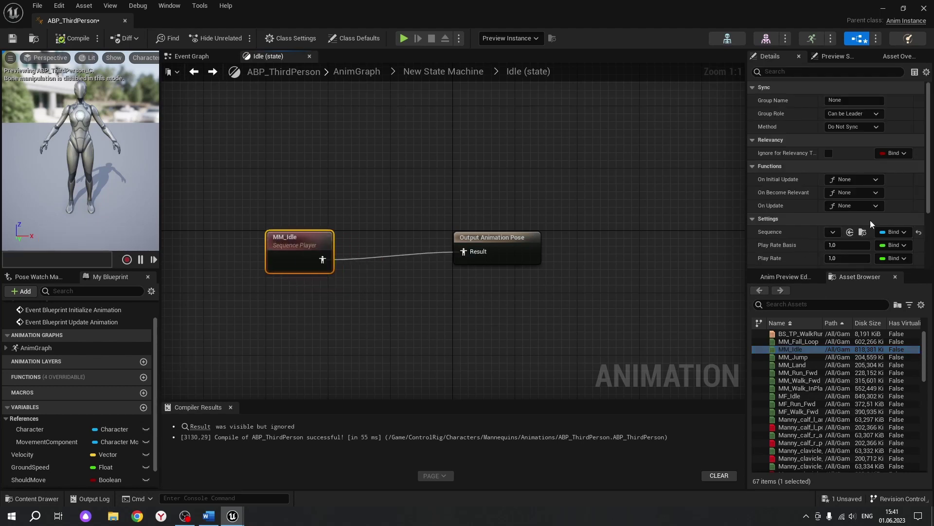
Enable Loop Animation on MM_Idle, compile, and return to the state machine.
scroll(825, 187, "down", 4)
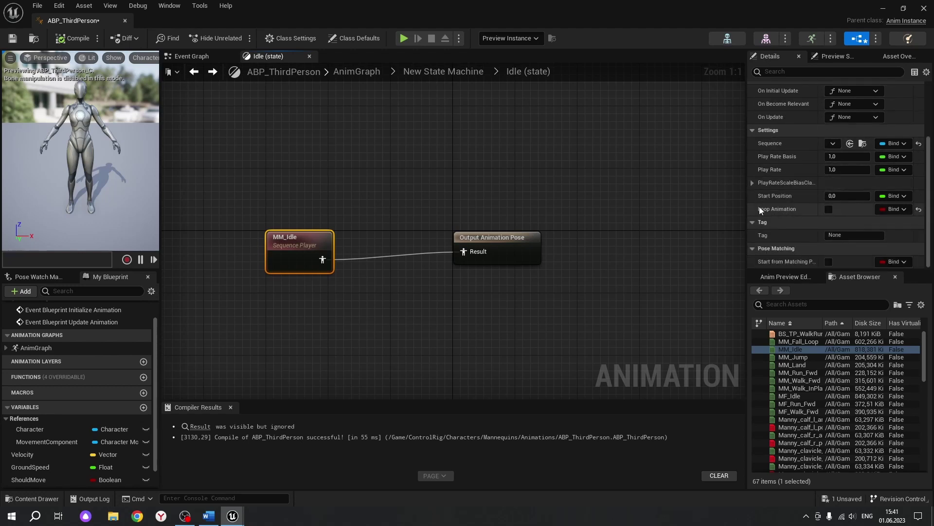
left_click(828, 210)
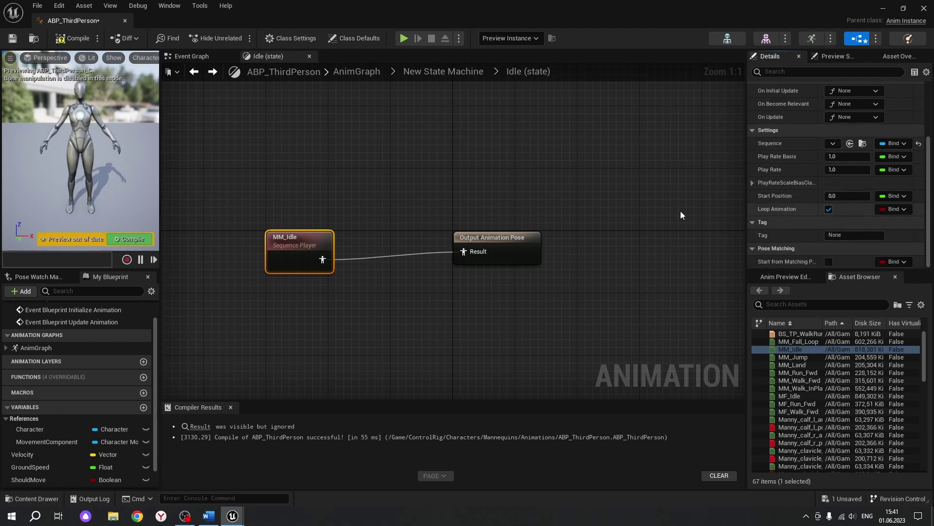
left_click(73, 37)
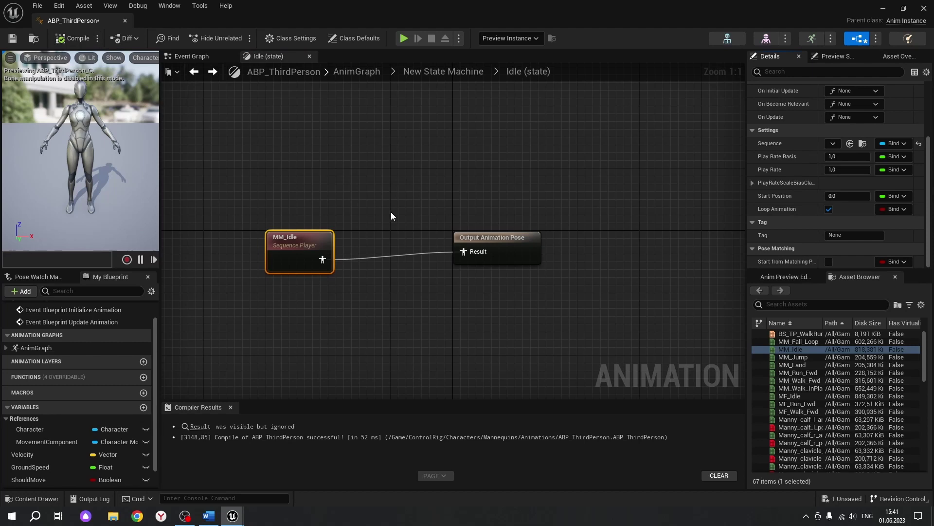
key("alt+Left")
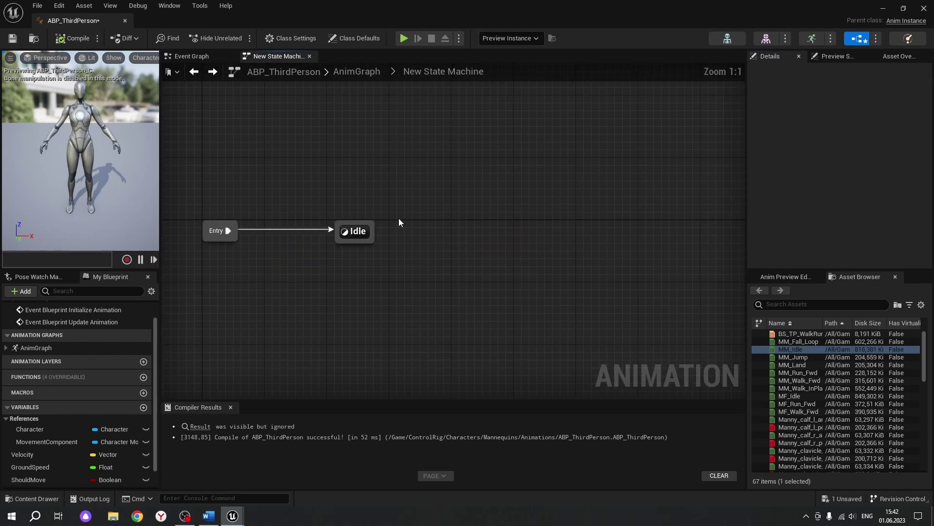
Drag a transition out of Idle to create a new state named Walk/Run, then reposition it.
left_click_drag(372, 237, 540, 232)
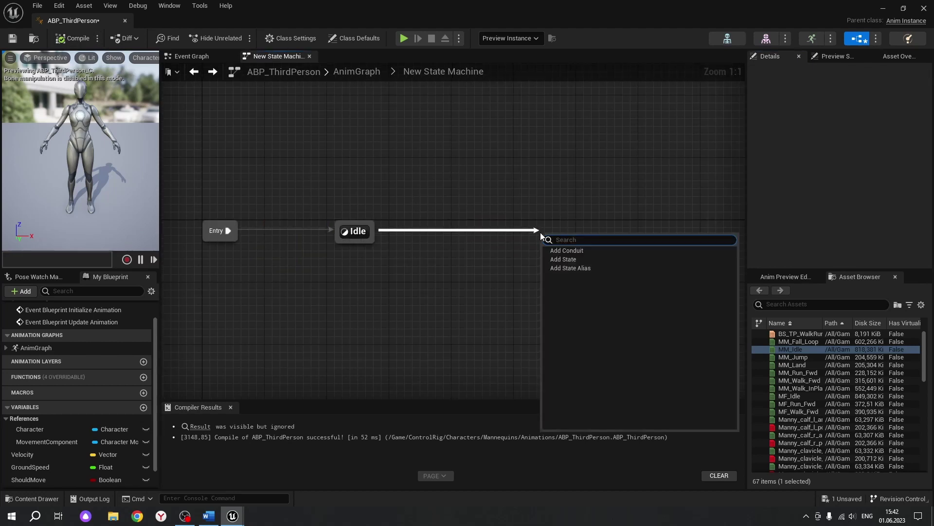
left_click(570, 259)
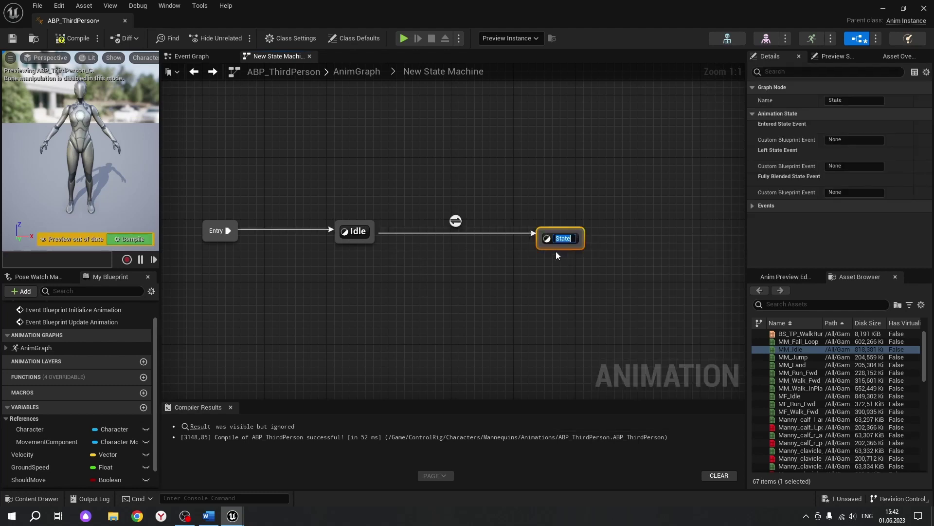
type("W")
type("alk")
type("/R")
type("un")
key("Return")
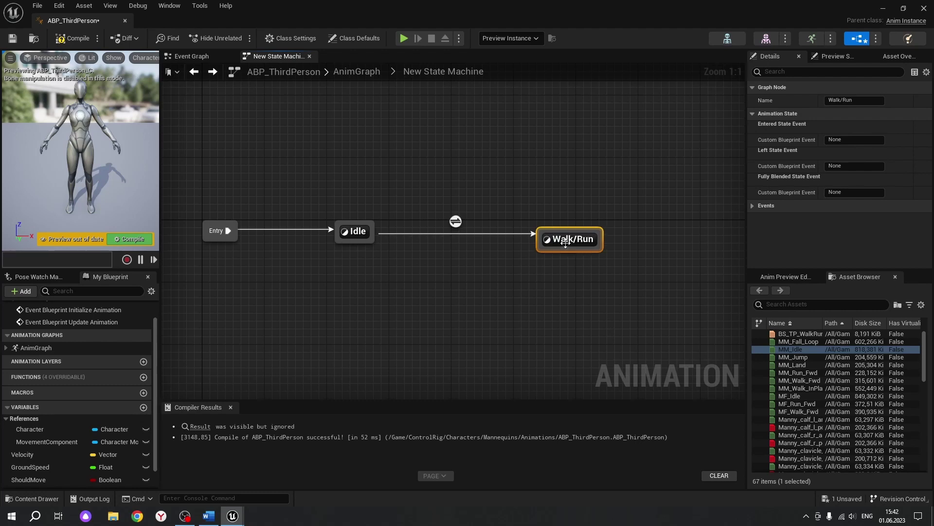
left_click_drag(560, 239, 360, 233)
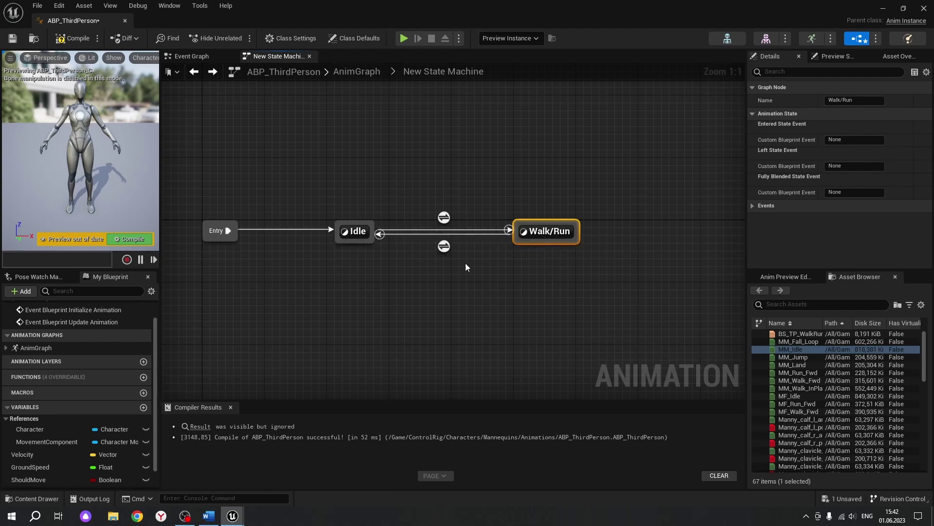
Inside Walk/Run, add a BS_TP_WalkRun blendspace player wired to the output pose.
double_click(544, 231)
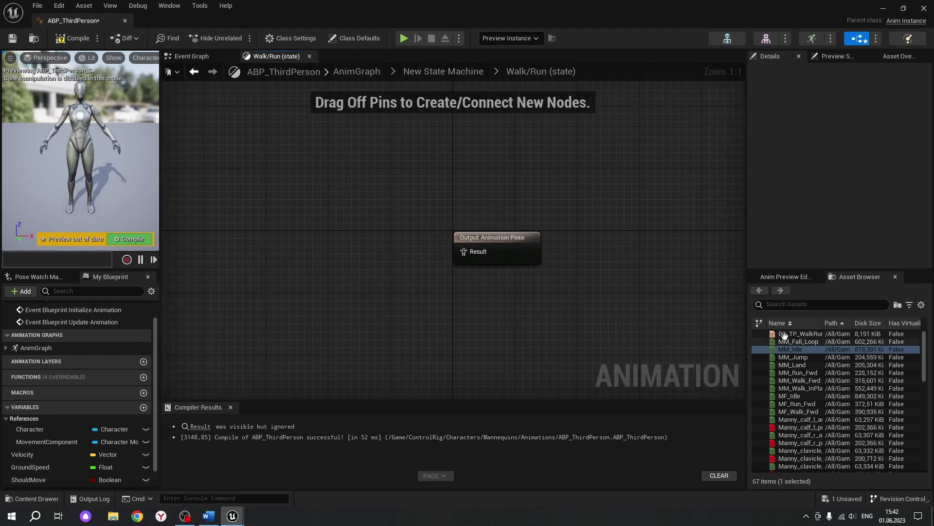
left_click_drag(791, 334, 294, 240)
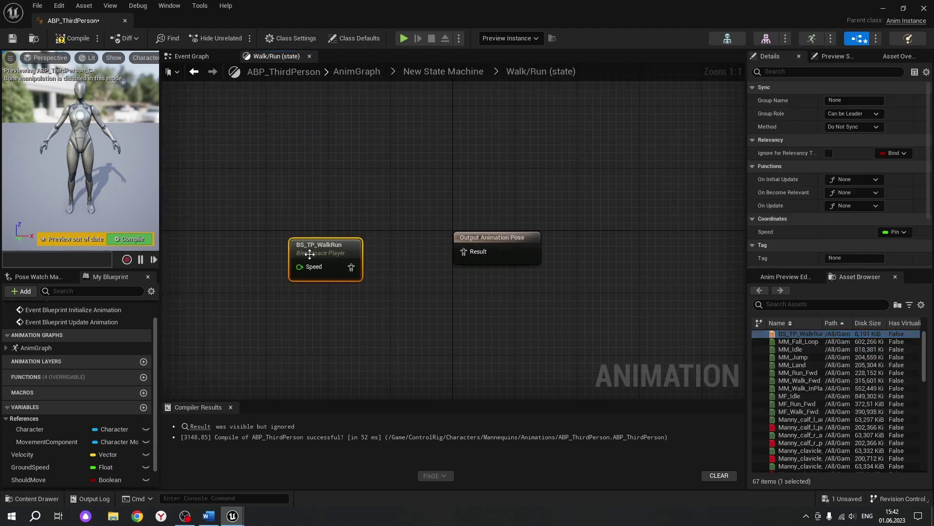
left_click_drag(359, 268, 470, 253)
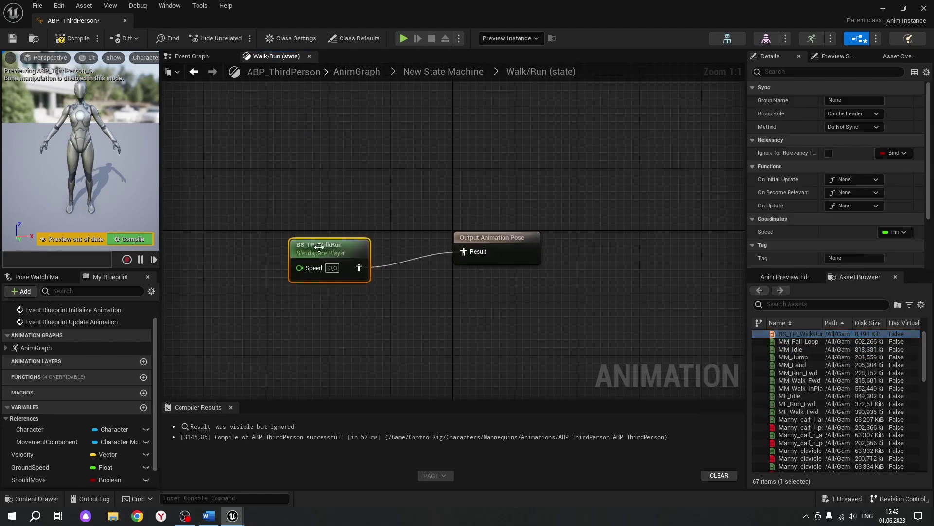
left_click_drag(321, 247, 297, 240)
right_click_drag(286, 314, 454, 303)
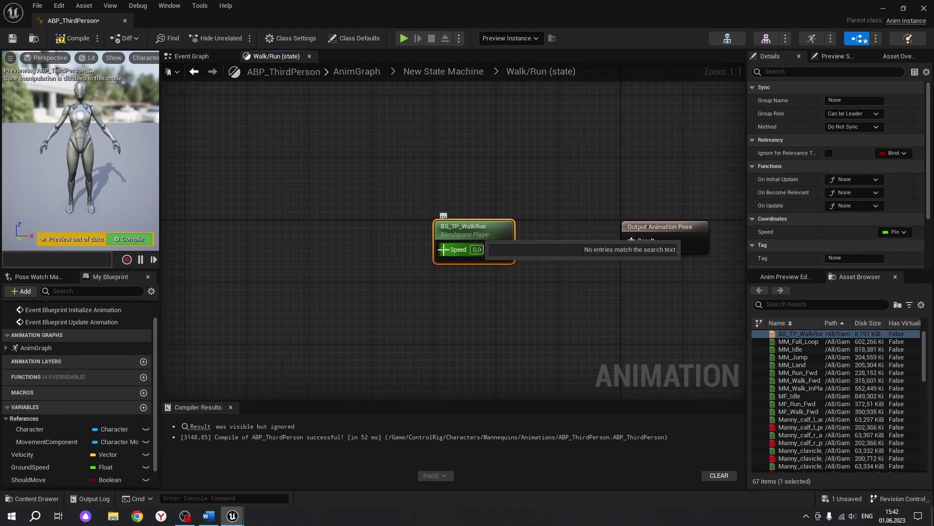
Feed Get Ground Speed into the blendspace Speed pin, compile, and return to the state machine.
left_click_drag(443, 249, 320, 258)
type("g")
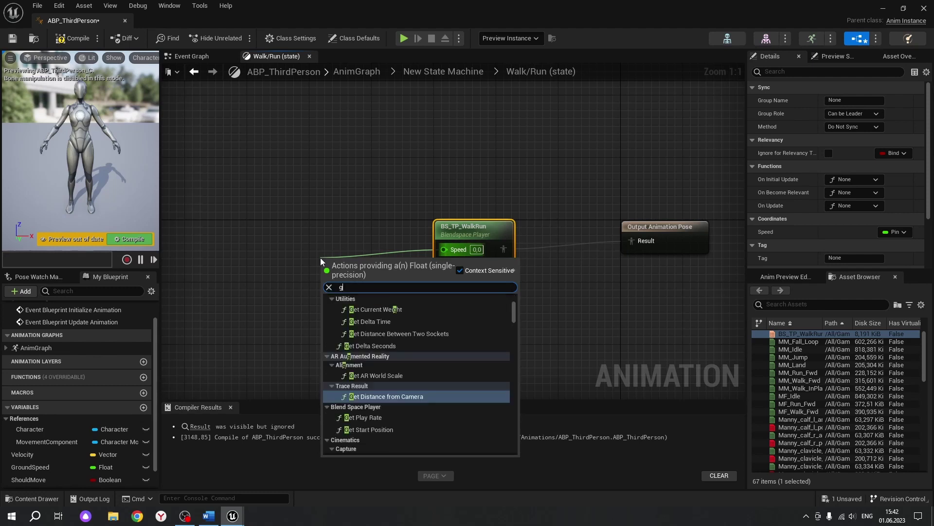
type("round")
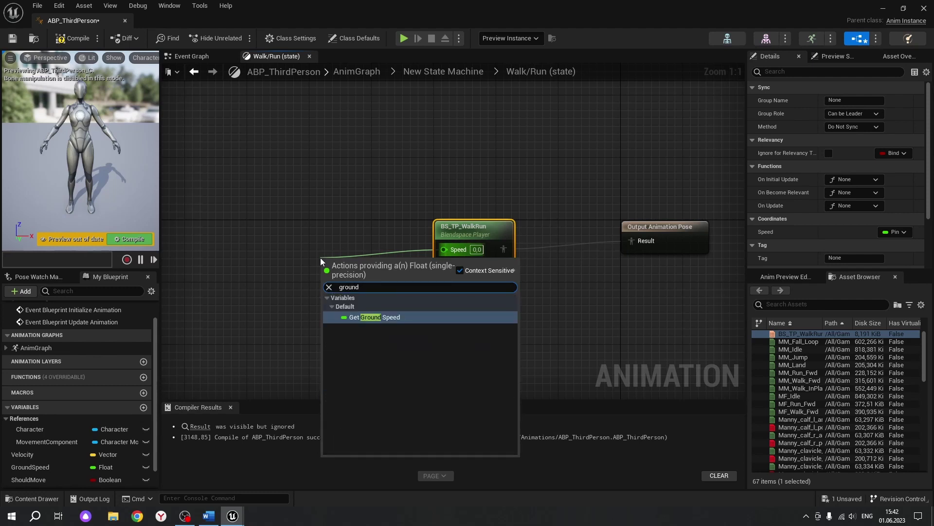
left_click(373, 316)
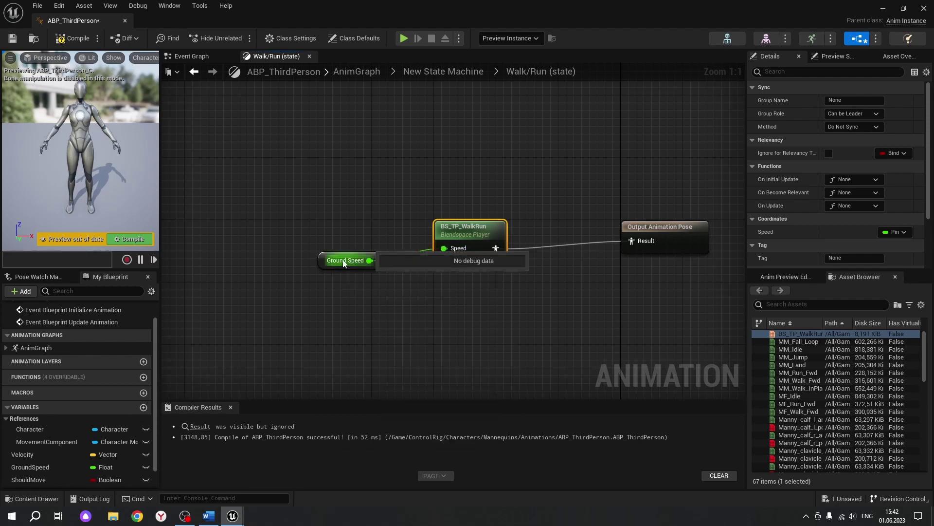
left_click(434, 334)
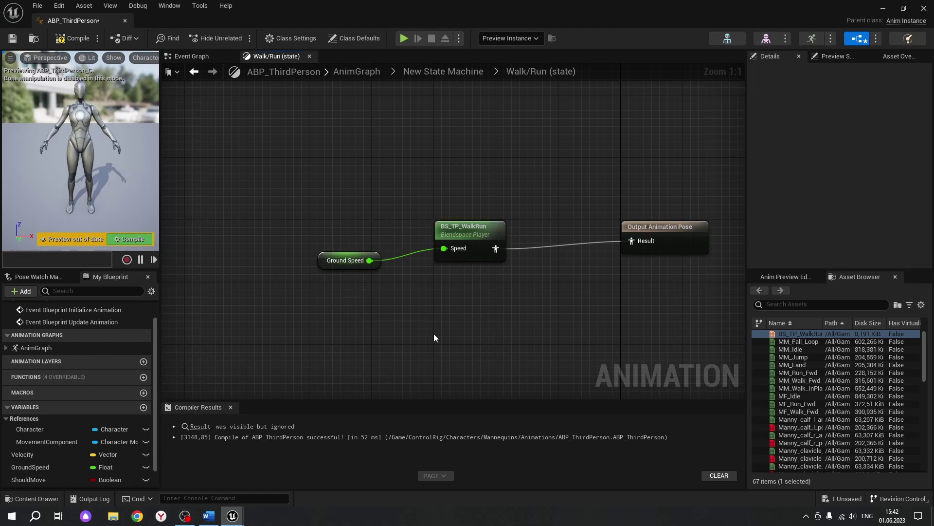
left_click(72, 37)
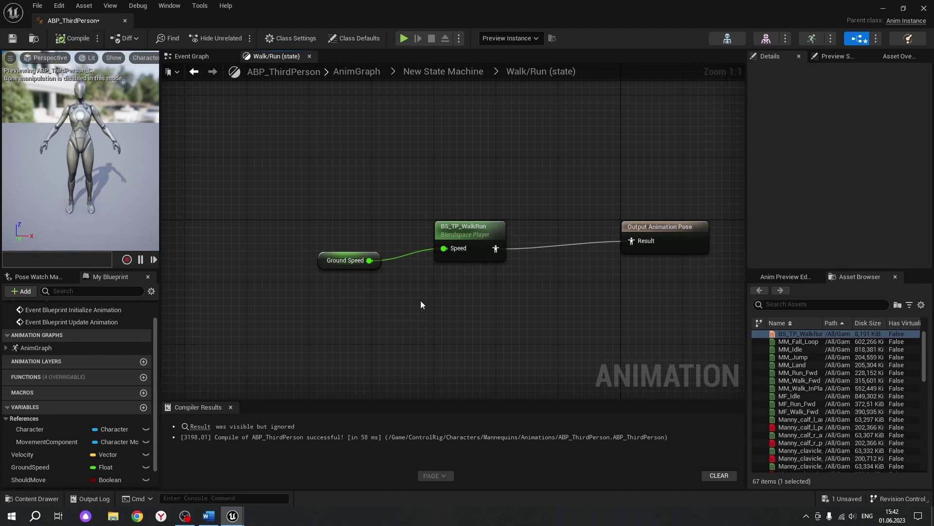
key("alt+Left")
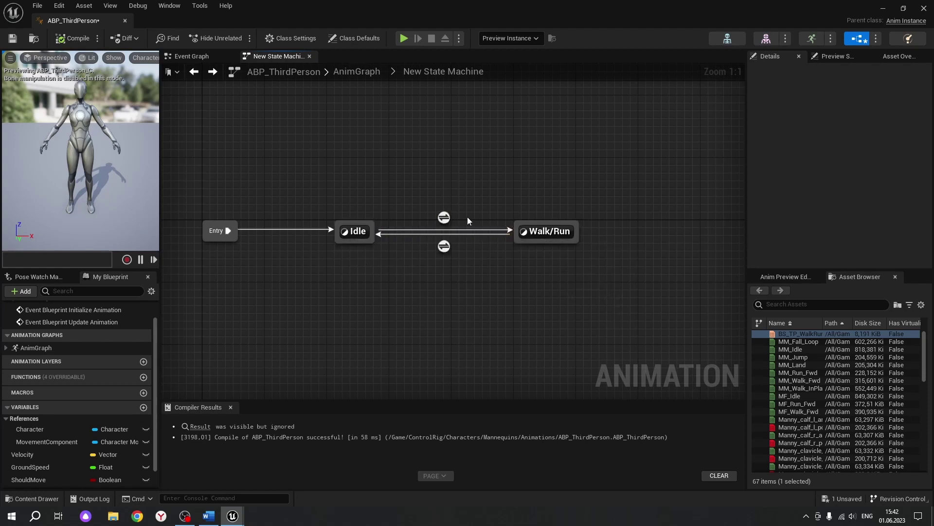
Wire Get Should Move into Can Enter Transition for Idle→Walk/Run, then open the Walk/Run→Idle rule.
double_click(443, 218)
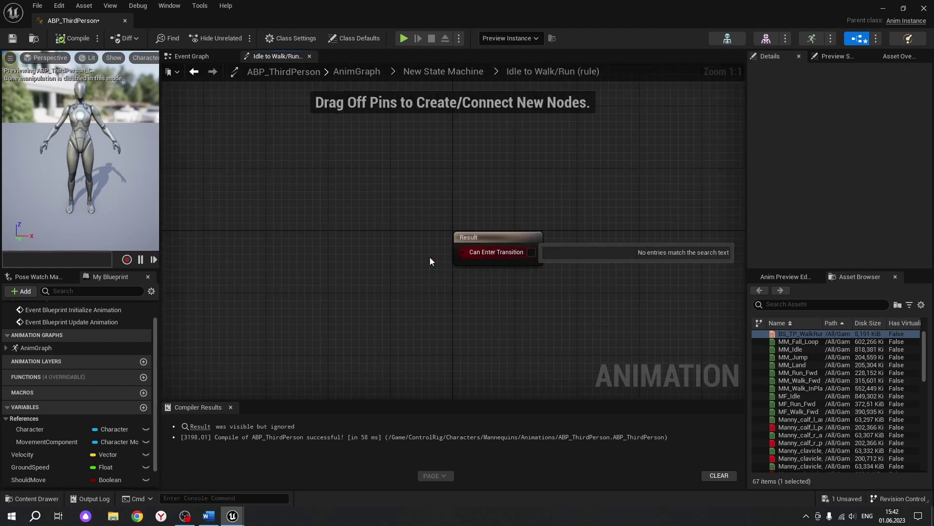
left_click_drag(462, 252, 351, 255)
type("sh")
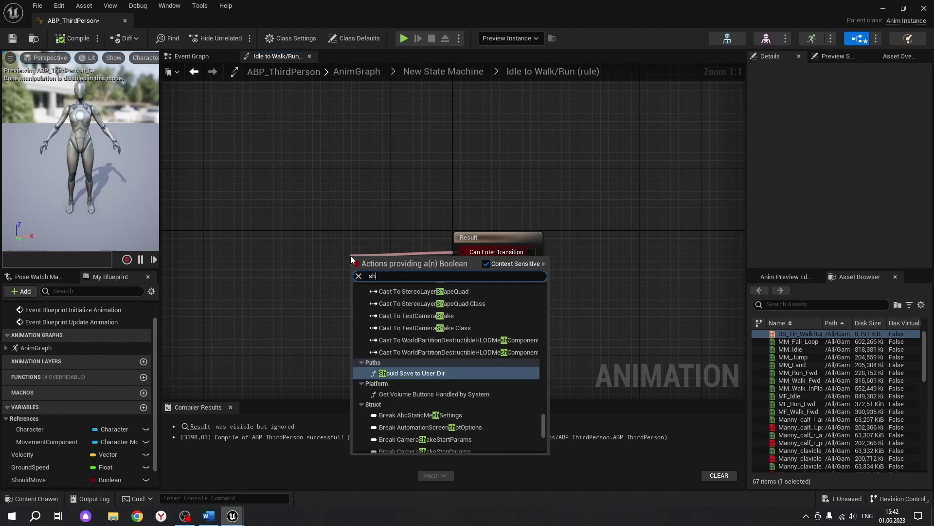
type("ould")
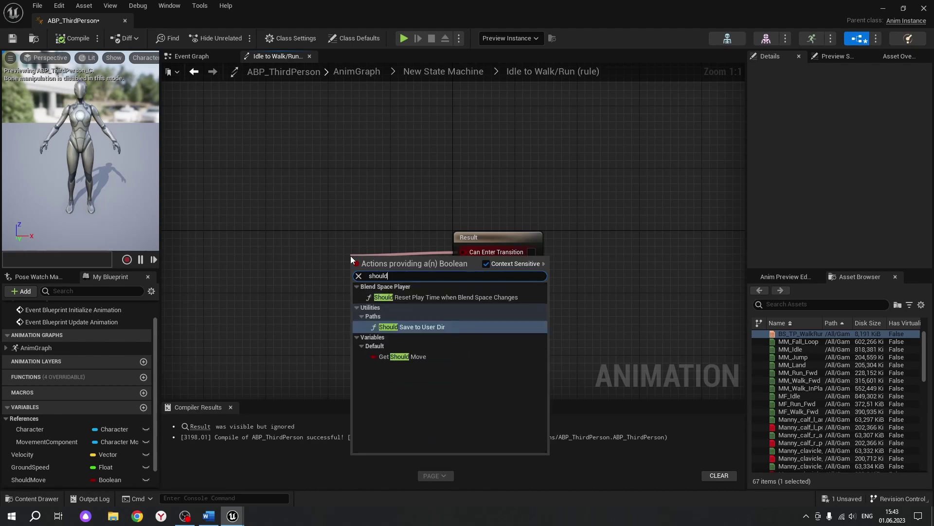
left_click(406, 359)
left_click_drag(350, 261, 334, 257)
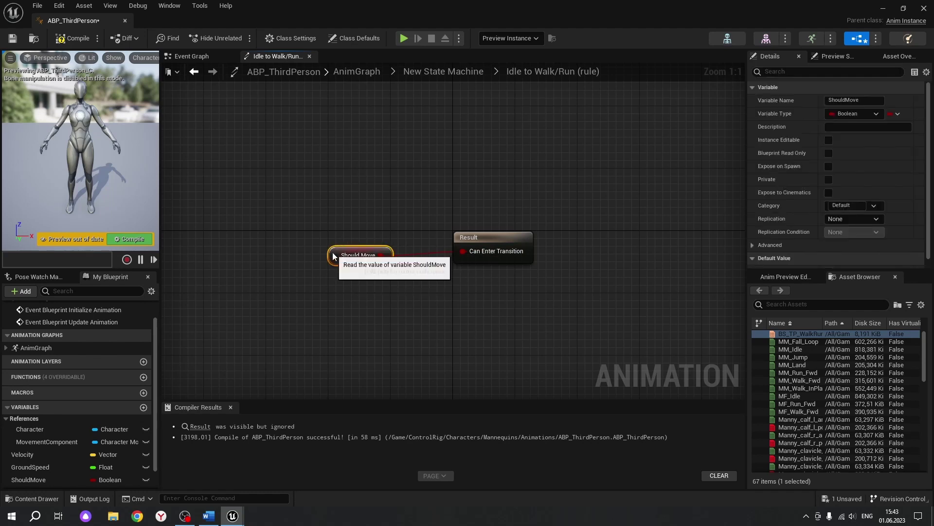
key("alt+Left")
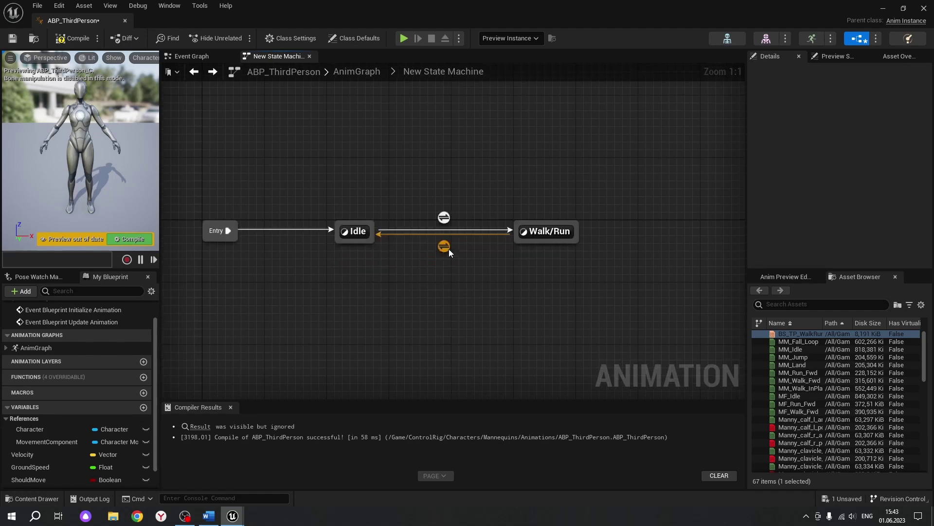
double_click(443, 246)
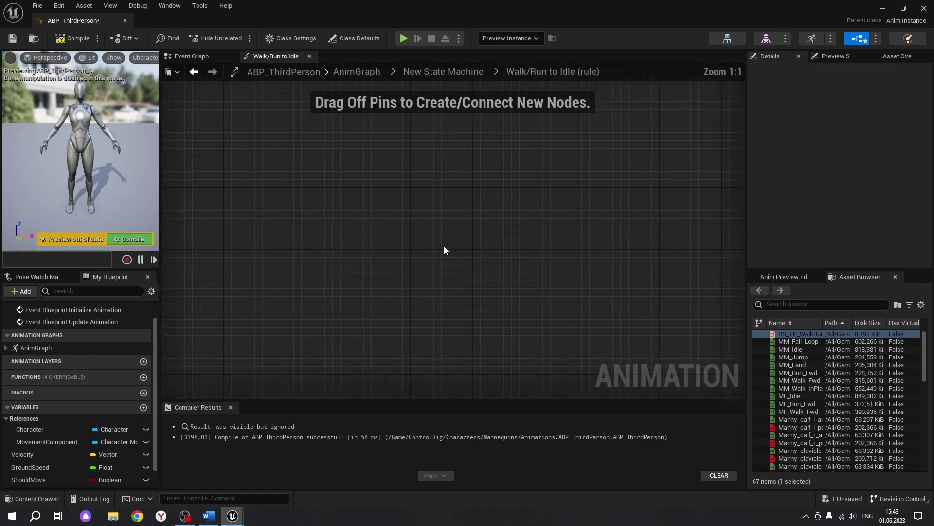
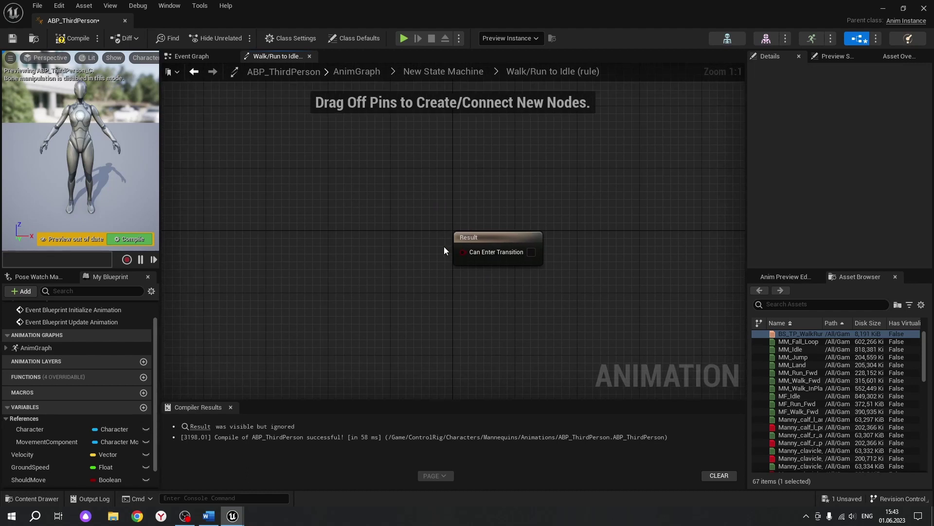
Feed a Should Move getter through a NOT Boolean node into the Walk/Run to Idle Can Enter Transition.
left_click_drag(401, 264, 369, 265)
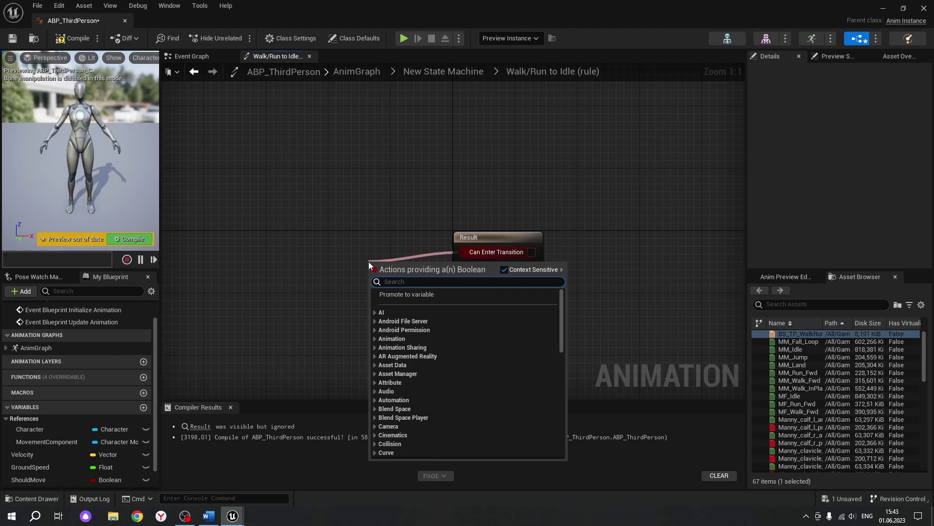
type("not bo")
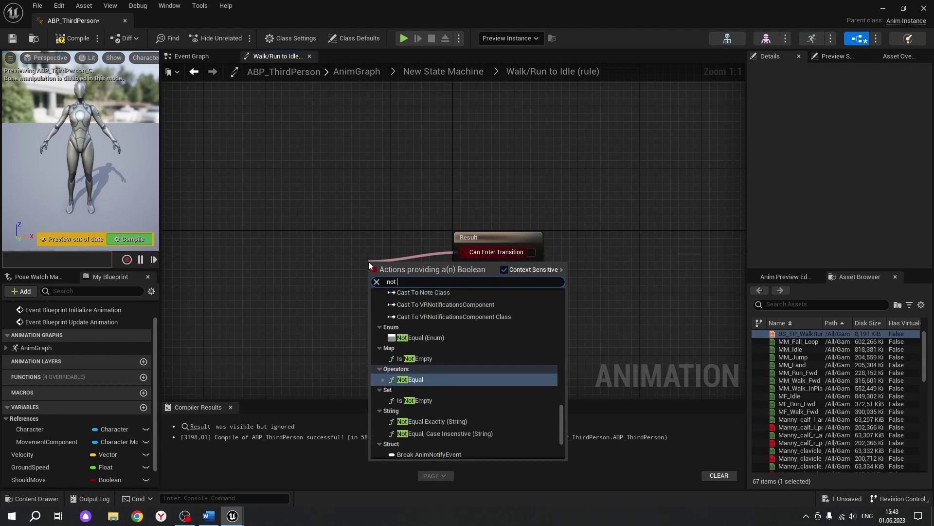
type("o")
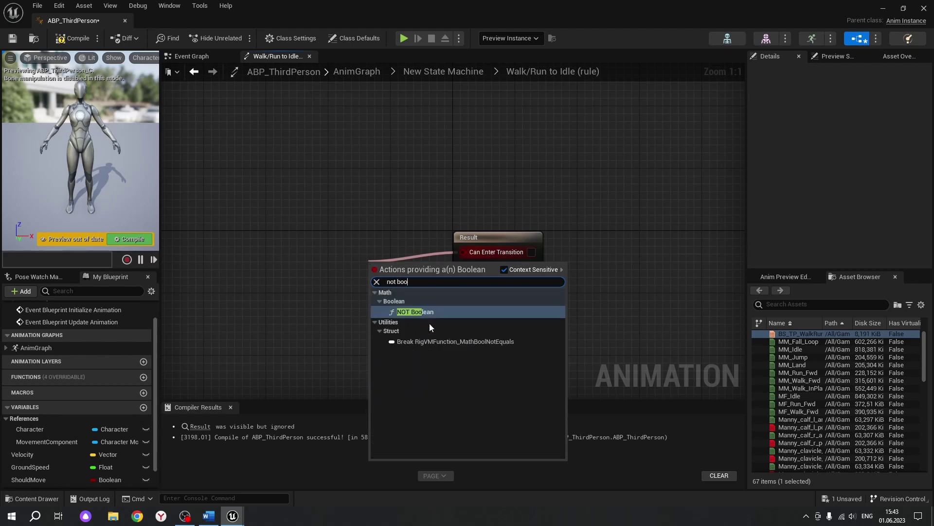
left_click(419, 311)
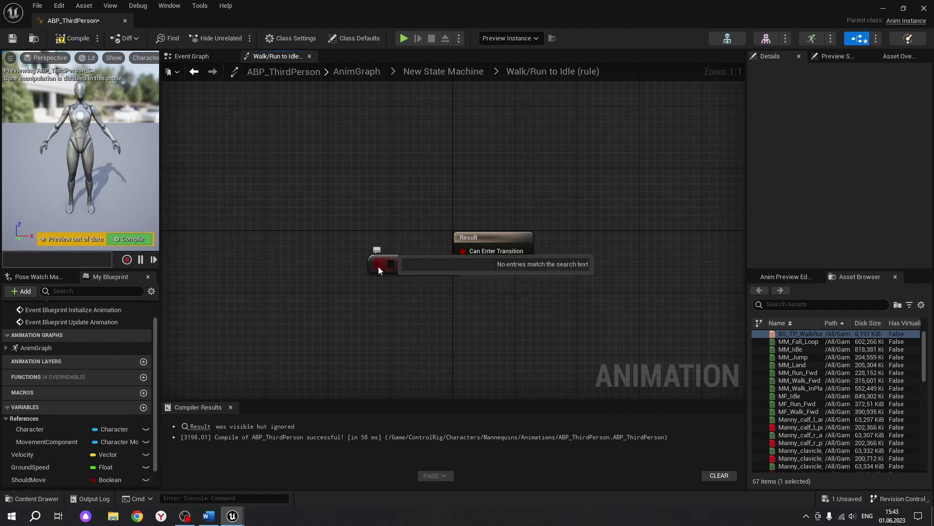
left_click_drag(378, 264, 310, 264)
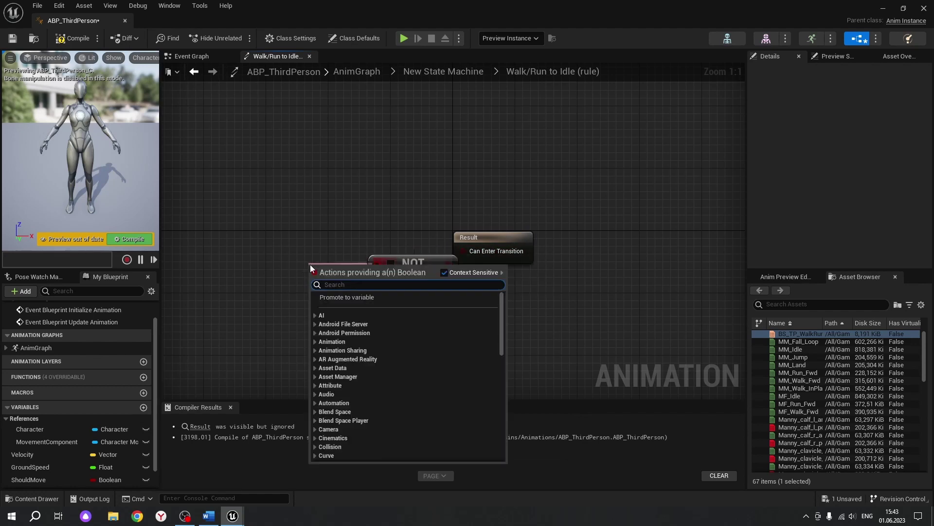
type("shou")
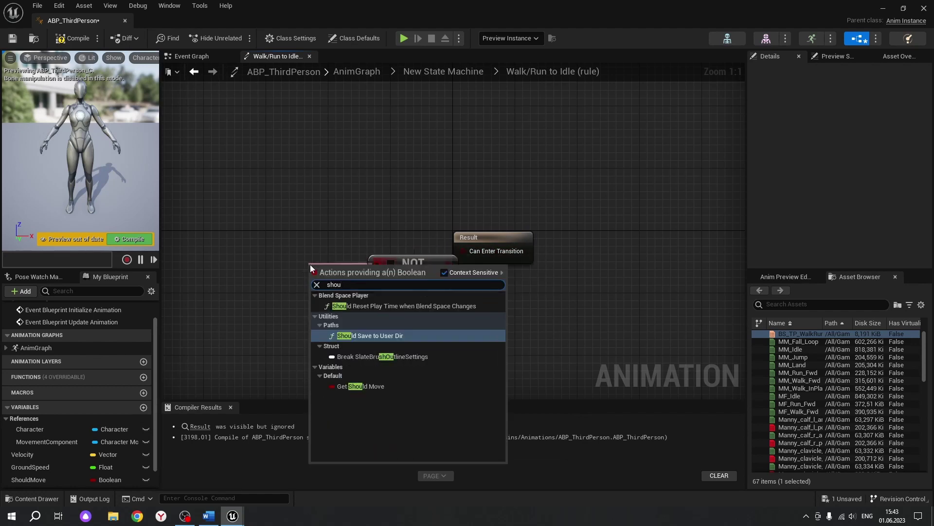
type("ld")
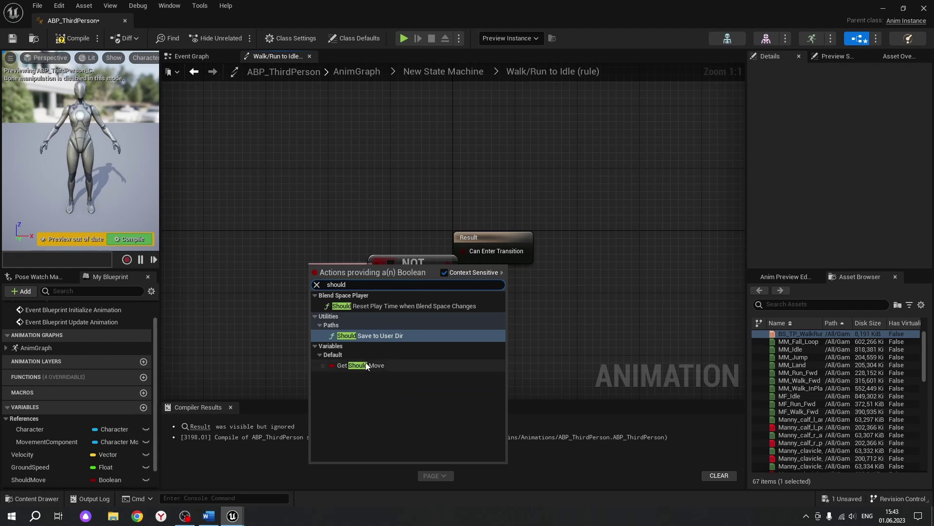
left_click(368, 366)
left_click_drag(311, 274, 270, 270)
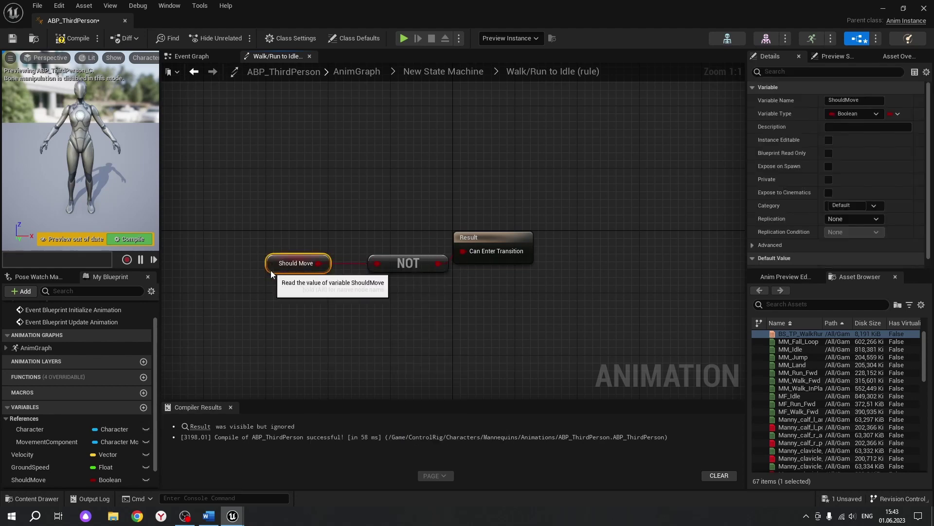
left_click(376, 321)
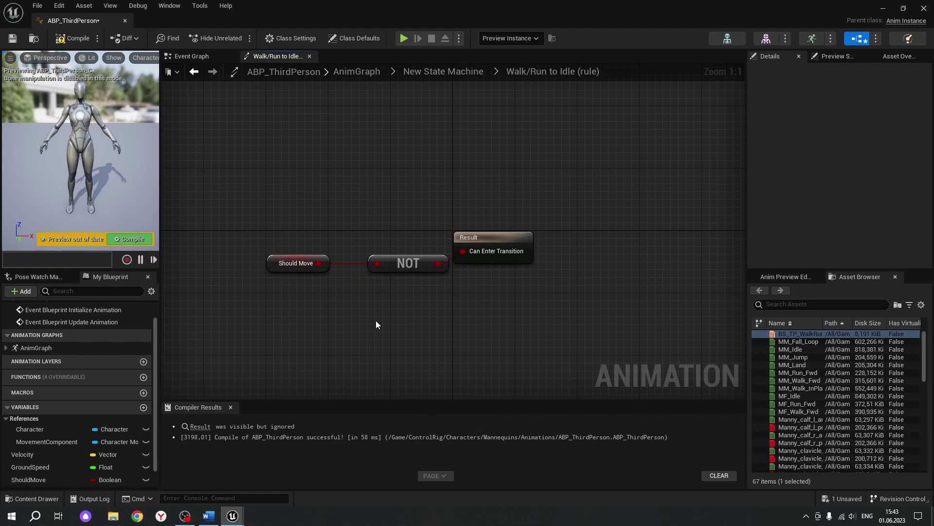
In AnimGraph, add a Save Cached Pose node from the state machine output and name it Locomotion.
key("alt+Left")
key("alt+Left")
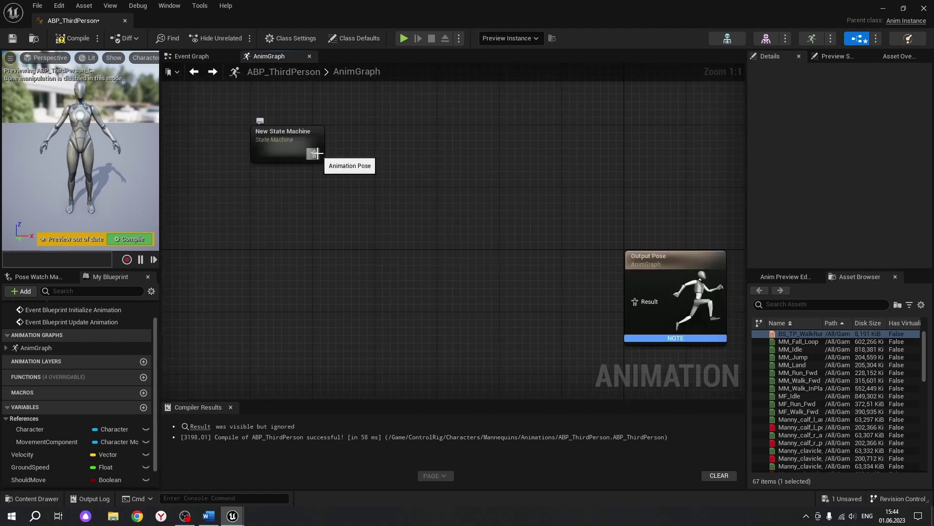
left_click_drag(316, 153, 389, 148)
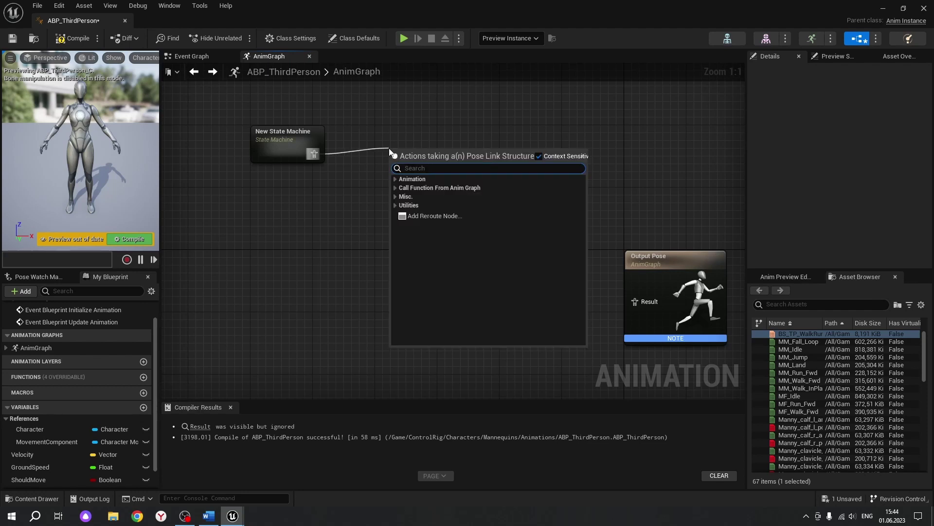
type("sa")
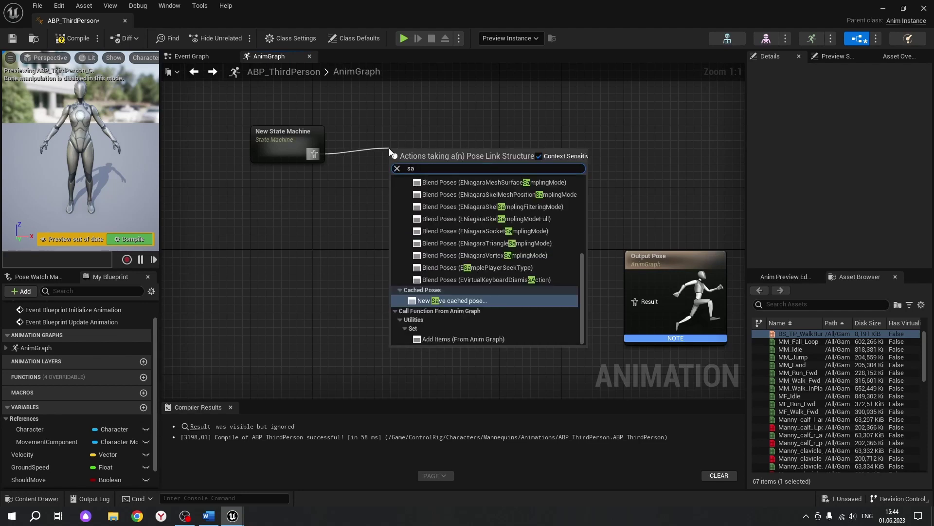
type("ve ca")
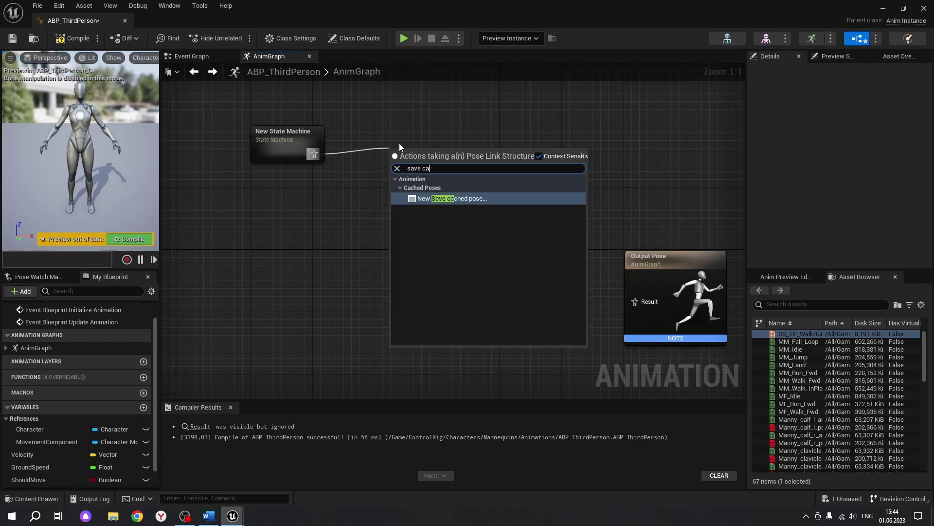
left_click(466, 197)
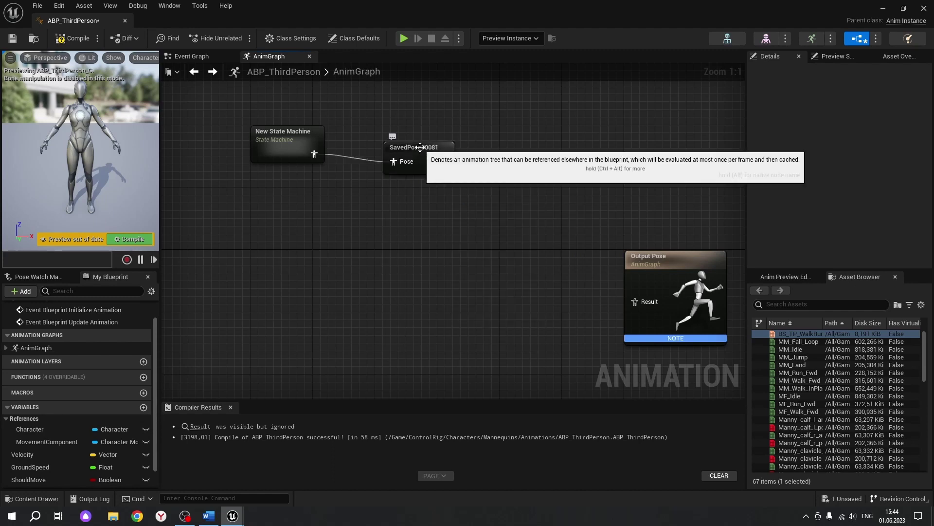
double_click(420, 147)
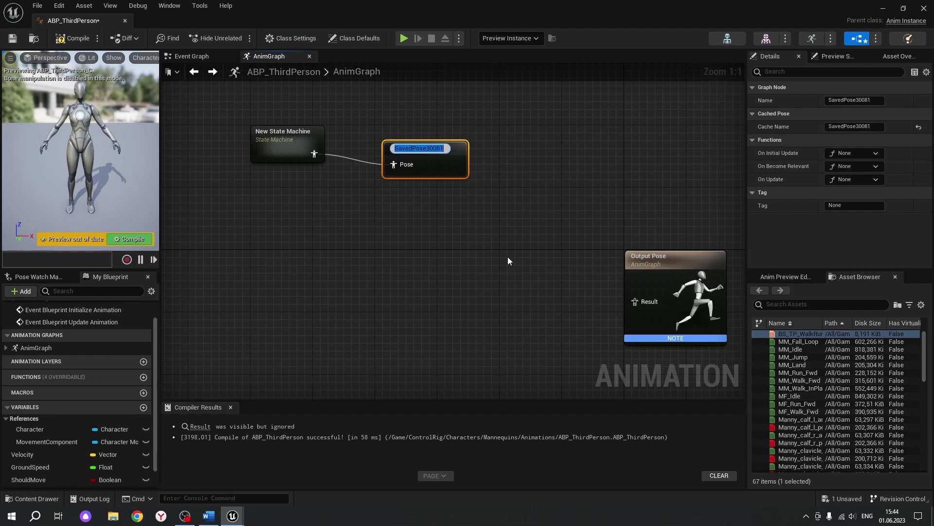
type("L")
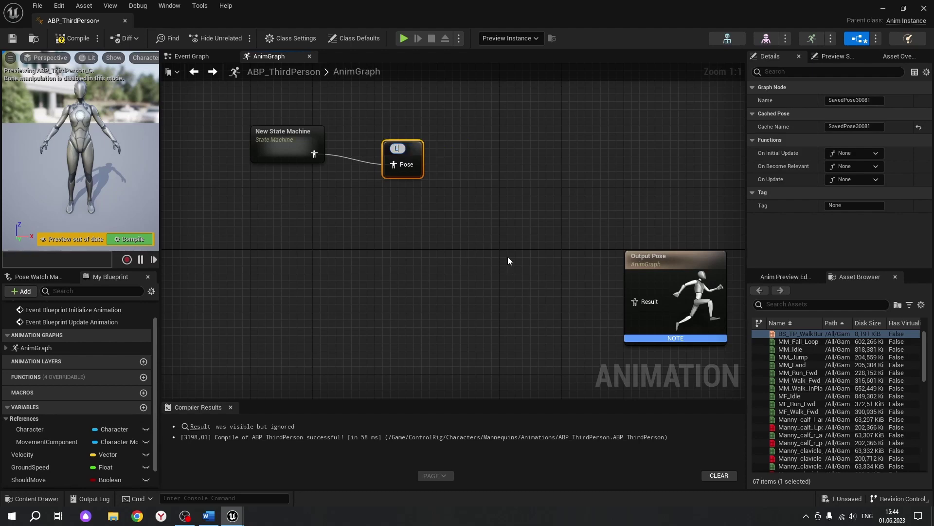
type("ocomo")
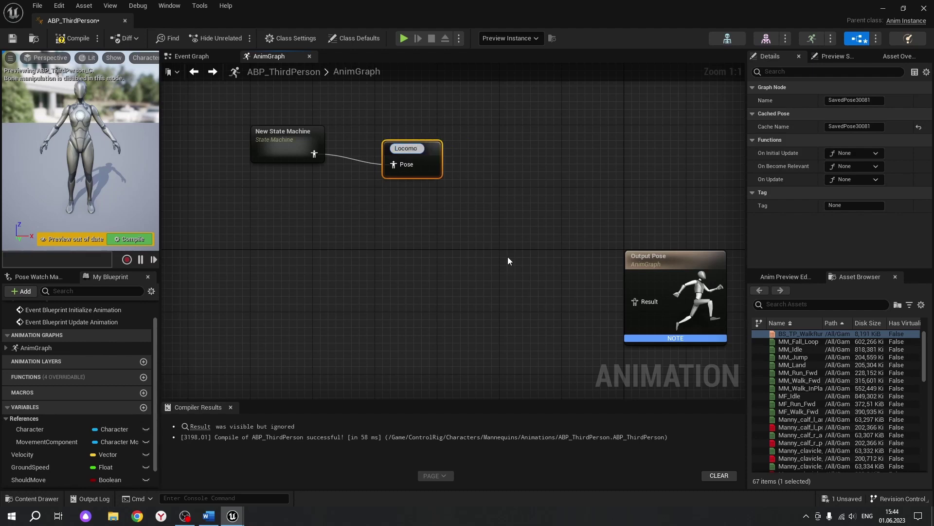
type("tion")
key("Return")
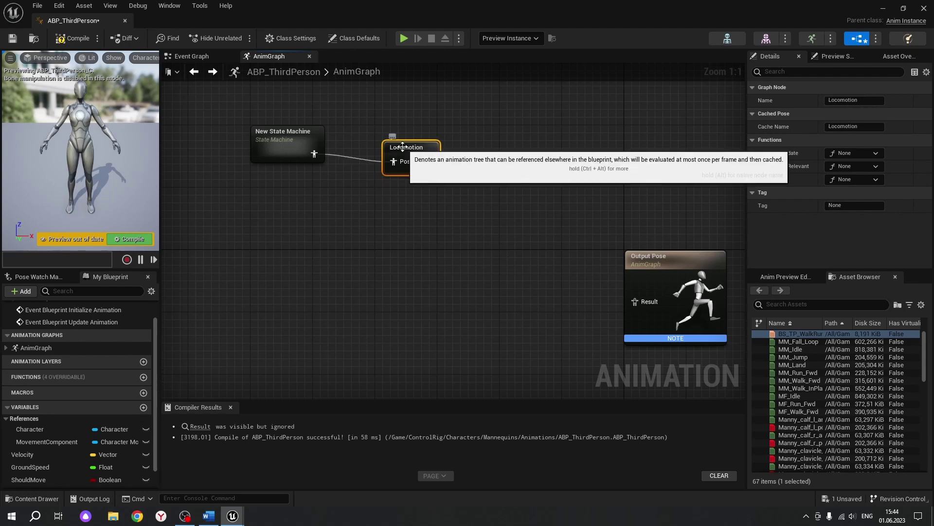
Rename the state machine to Locomotion and recompile the animation blueprint.
left_click(837, 99)
left_click(521, 156)
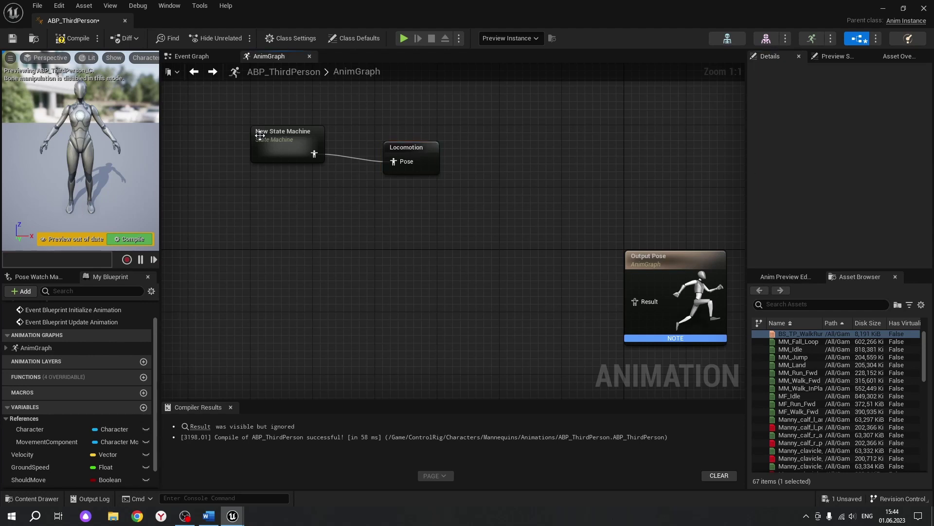
left_click(285, 135)
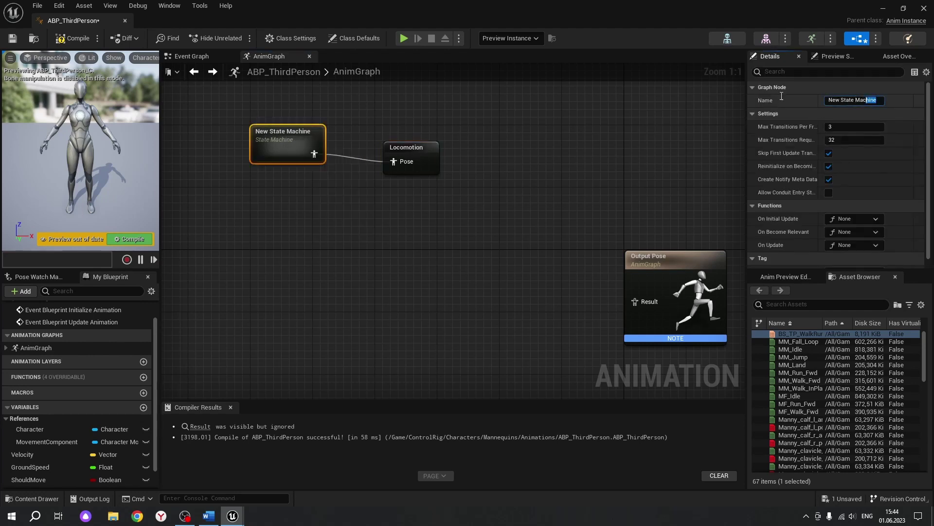
left_click(875, 100)
key("ctrl+v")
key("Return")
left_click_drag(403, 154, 394, 139)
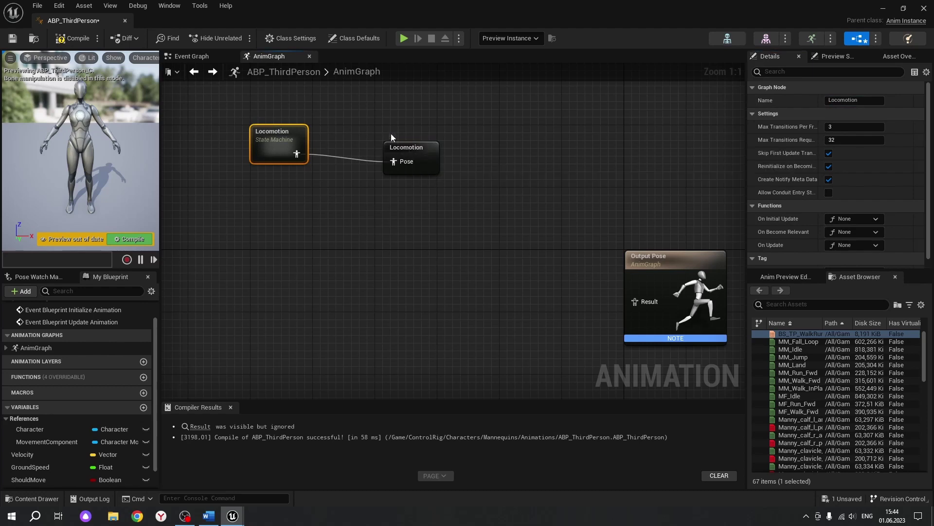
key("F7")
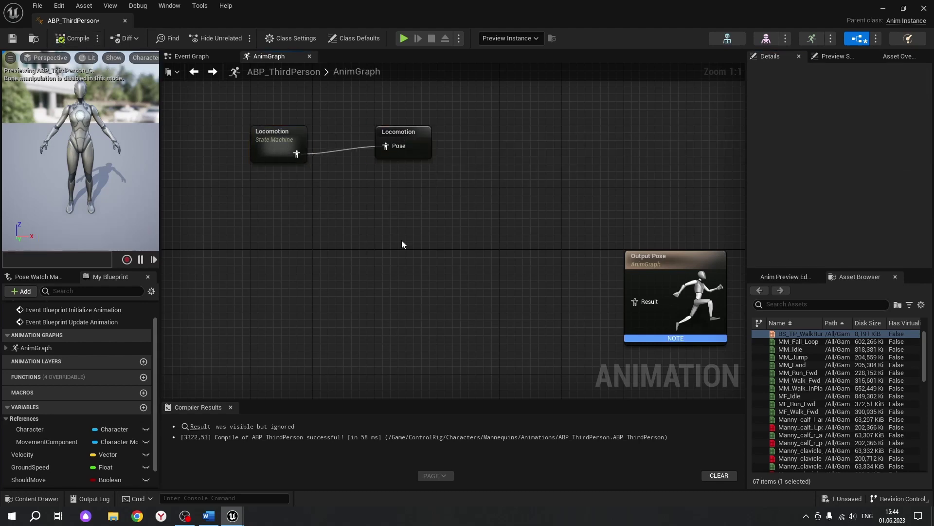
Add a new State Machine node to the AnimGraph.
right_click(273, 302)
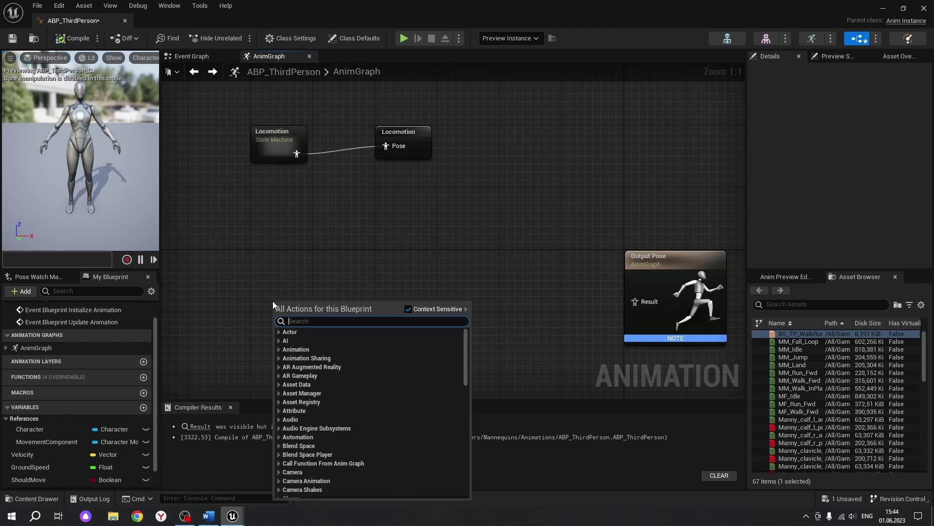
type("state")
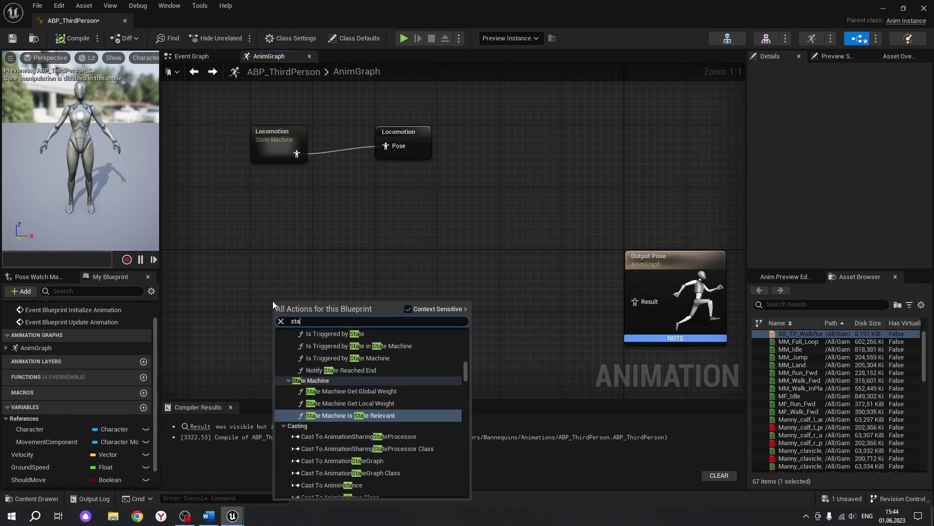
scroll(337, 367, "up", 3)
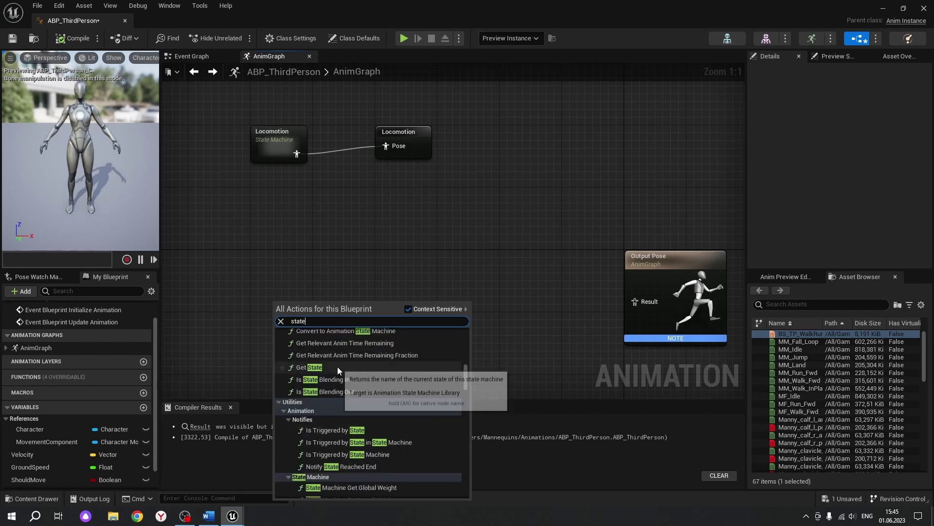
scroll(336, 366, "up", 3)
scroll(335, 369, "up", 3)
scroll(333, 368, "up", 5)
scroll(333, 366, "up", 5)
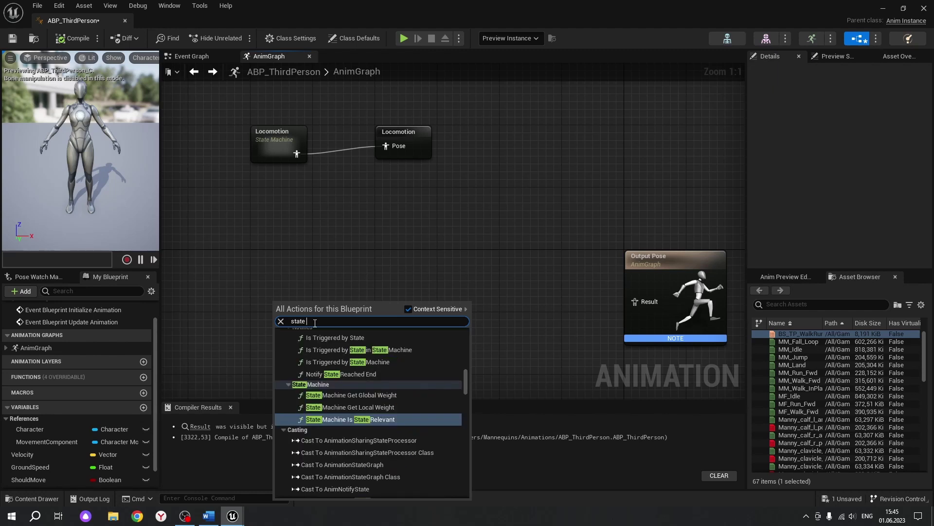
type("machine")
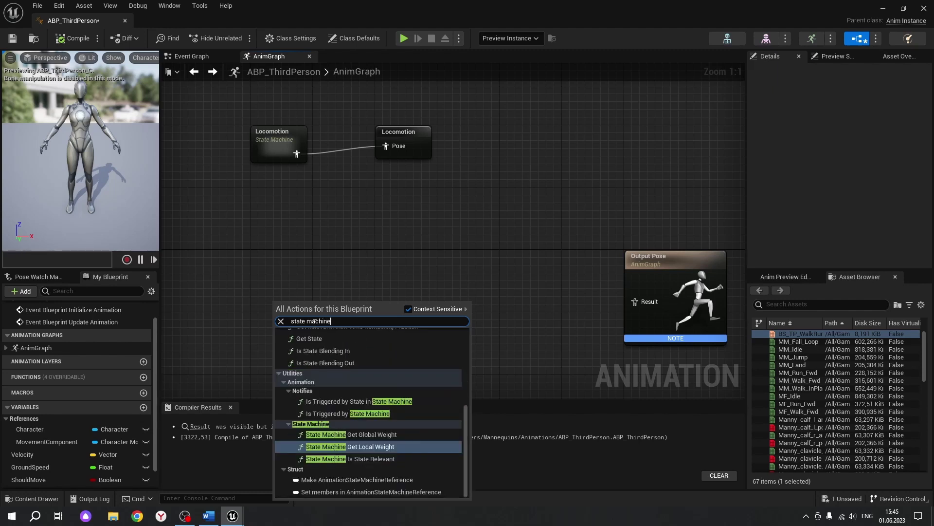
scroll(320, 381, "up", 3)
scroll(323, 383, "up", 3)
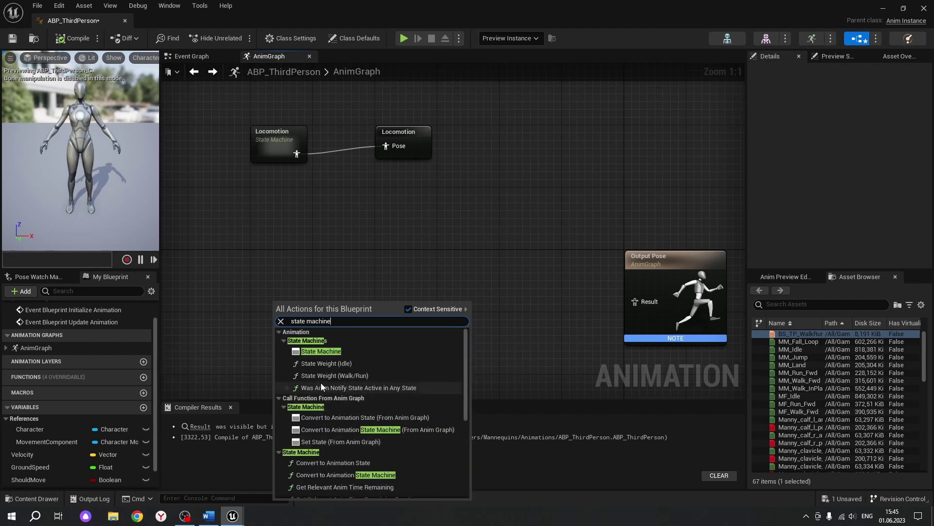
left_click(306, 354)
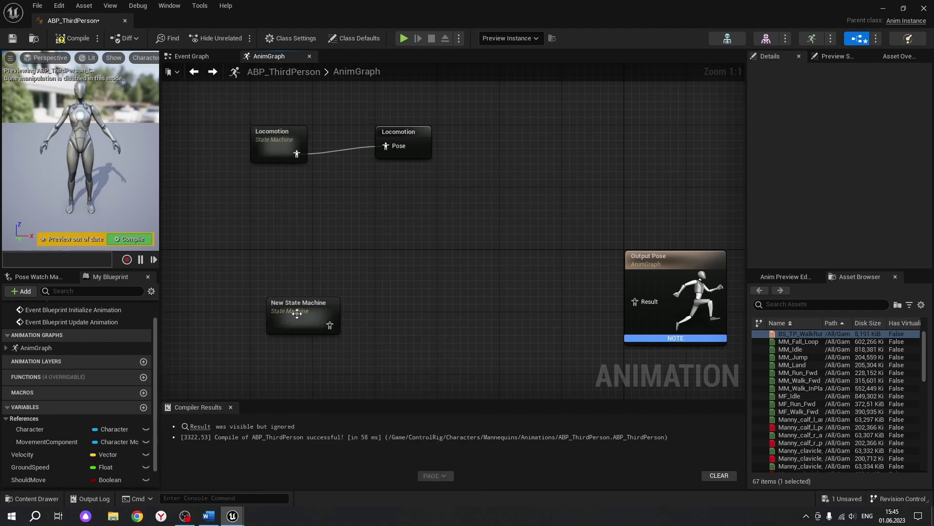
left_click_drag(284, 300, 277, 295)
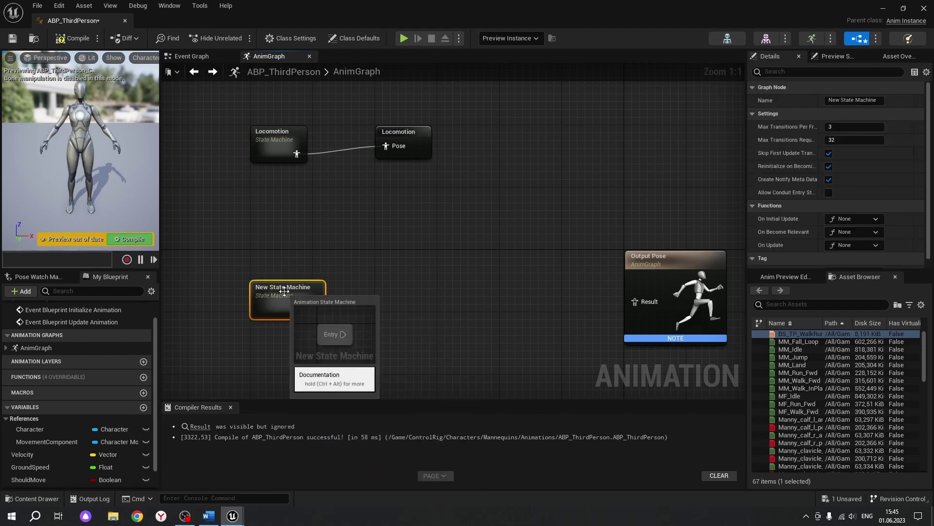
double_click(289, 288)
key("alt+Left")
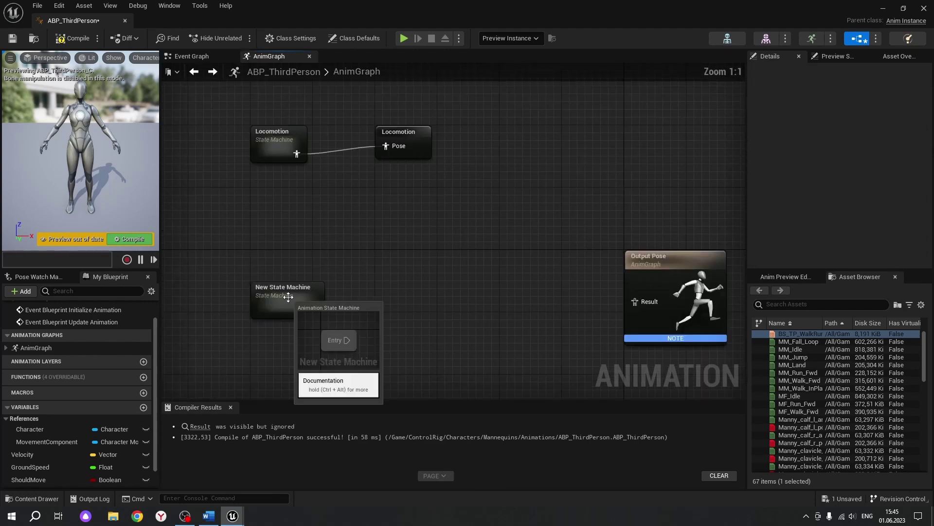
Rename the new state machine to Main States and open its graph.
left_click_drag(881, 101, 778, 103)
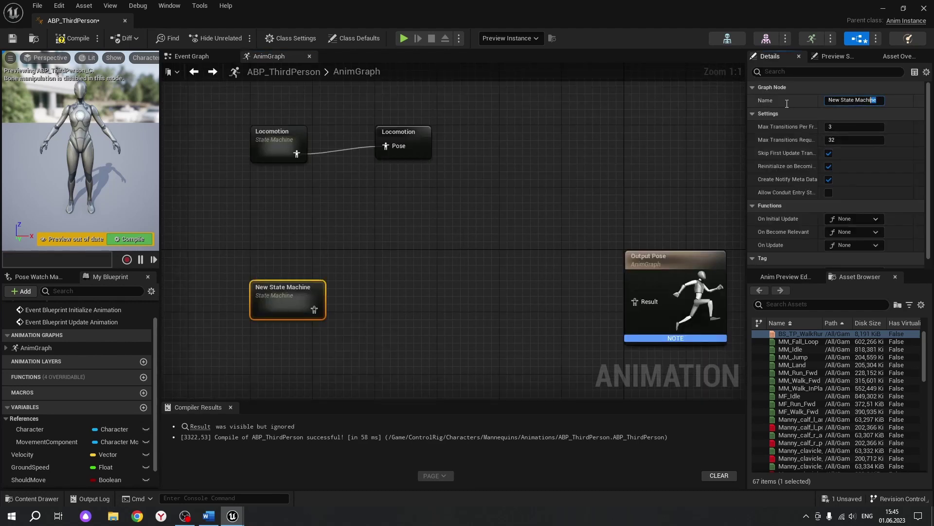
type("Ma")
type("in S")
type("tat")
type("es")
key("Return")
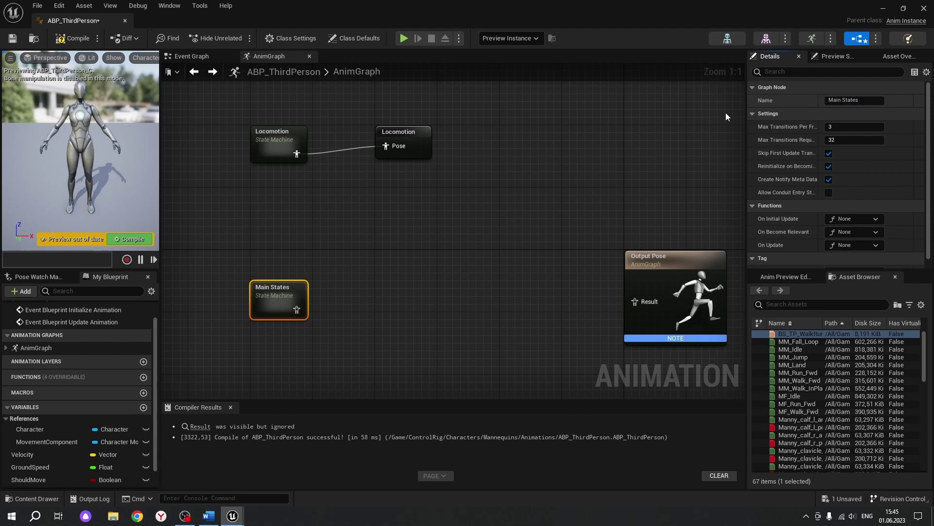
double_click(276, 288)
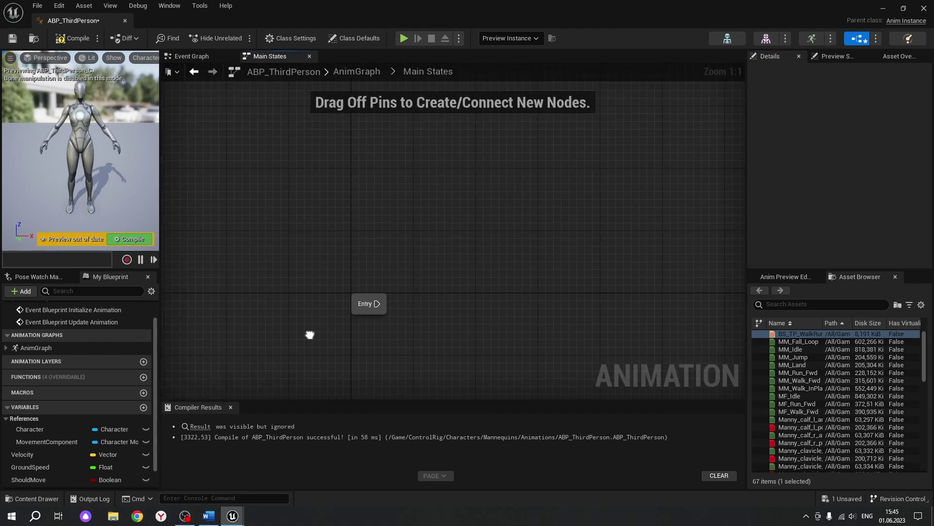
Add a state named Locomotion connected from the Entry node.
right_click_drag(310, 335, 301, 322)
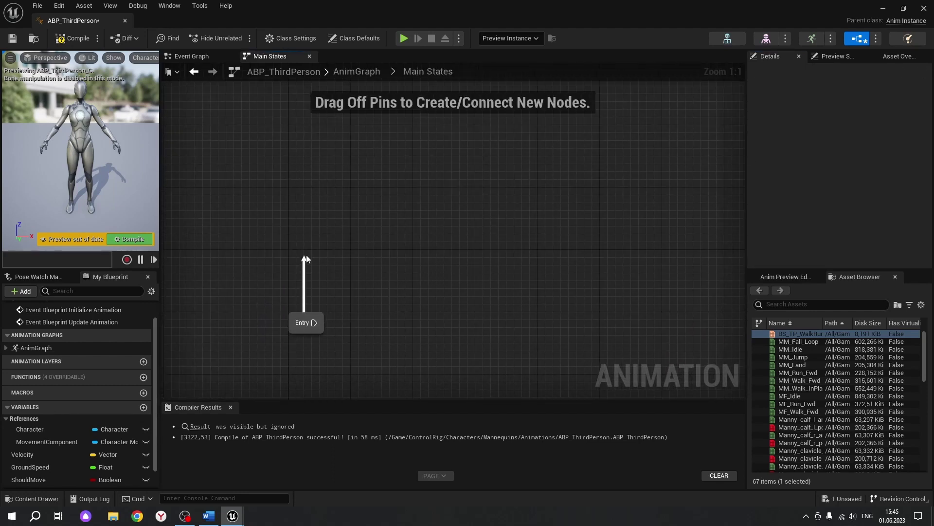
left_click_drag(312, 322, 306, 255)
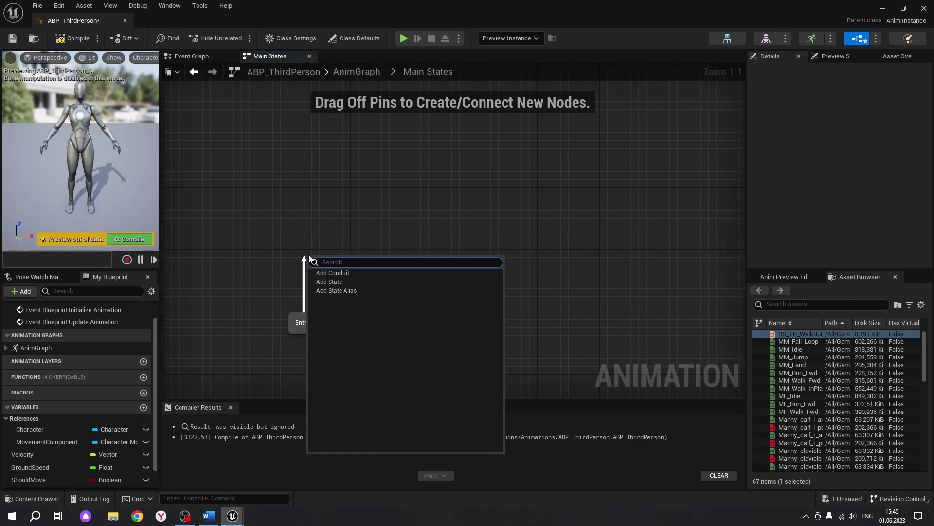
left_click(331, 282)
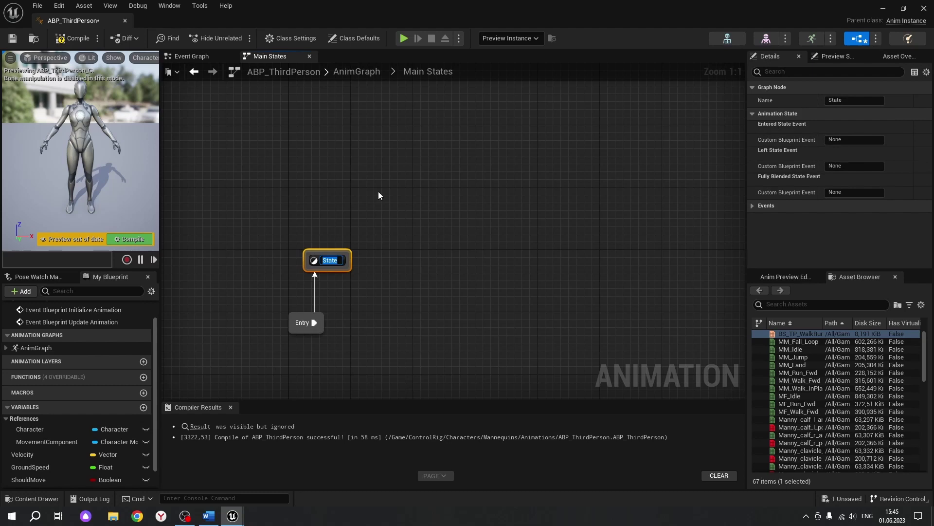
type("Locomo")
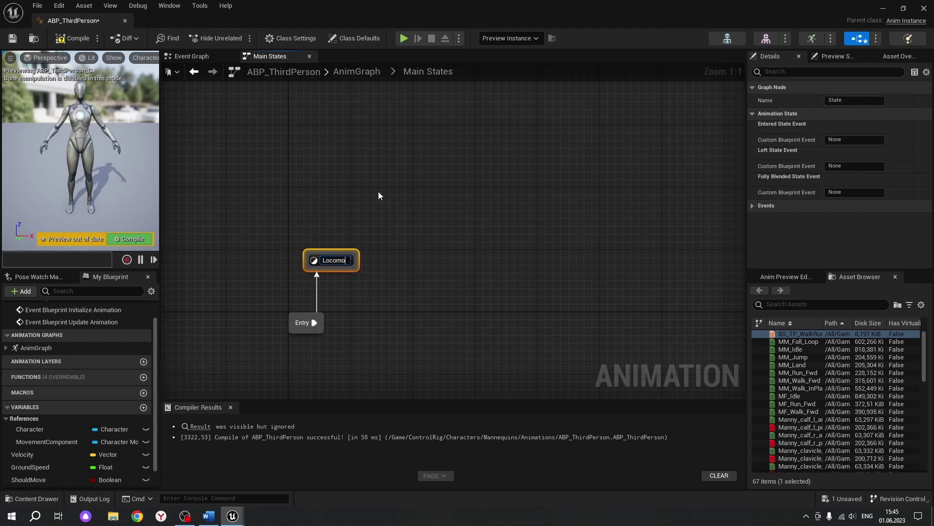
type("ti")
type("on")
key("Return")
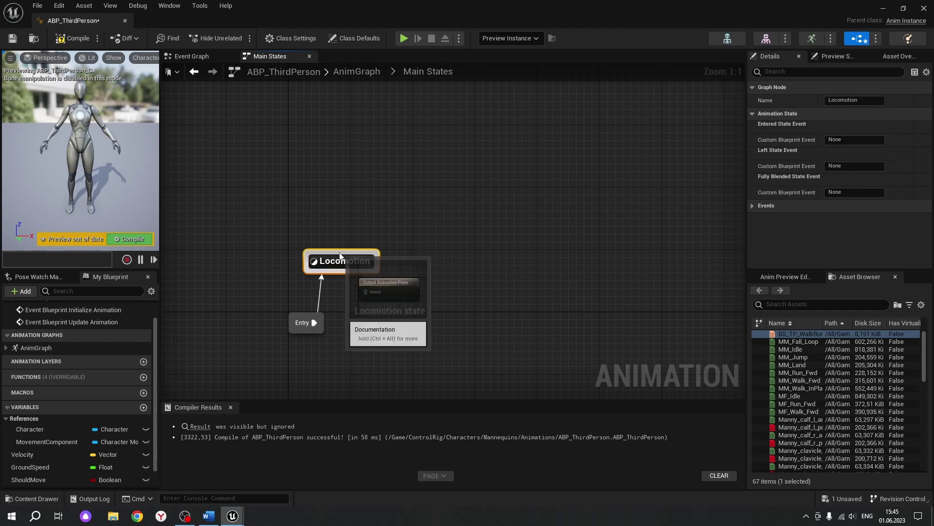
left_click_drag(343, 263, 315, 251)
left_click(393, 325)
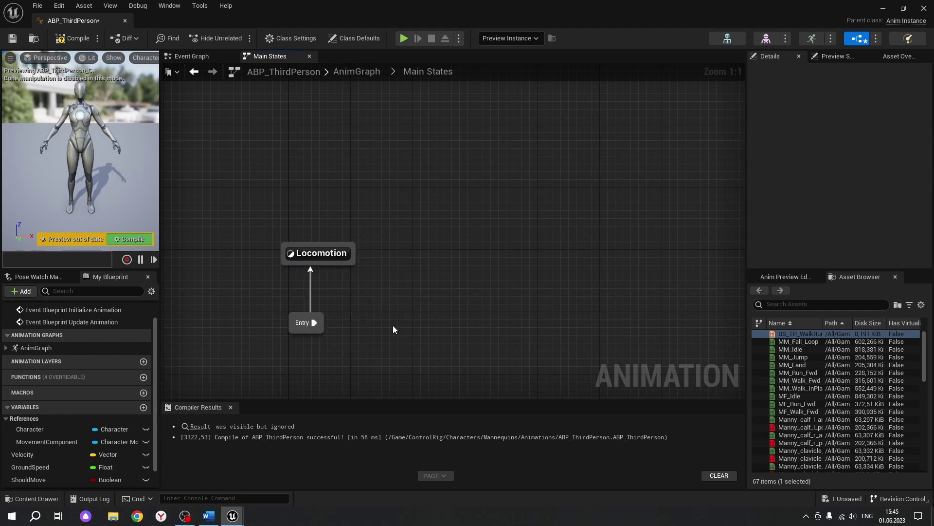
Feed the Locomotion state's Output Animation Pose from a Use cached pose 'Locomotion' node.
double_click(317, 254)
left_click_drag(462, 250, 330, 255)
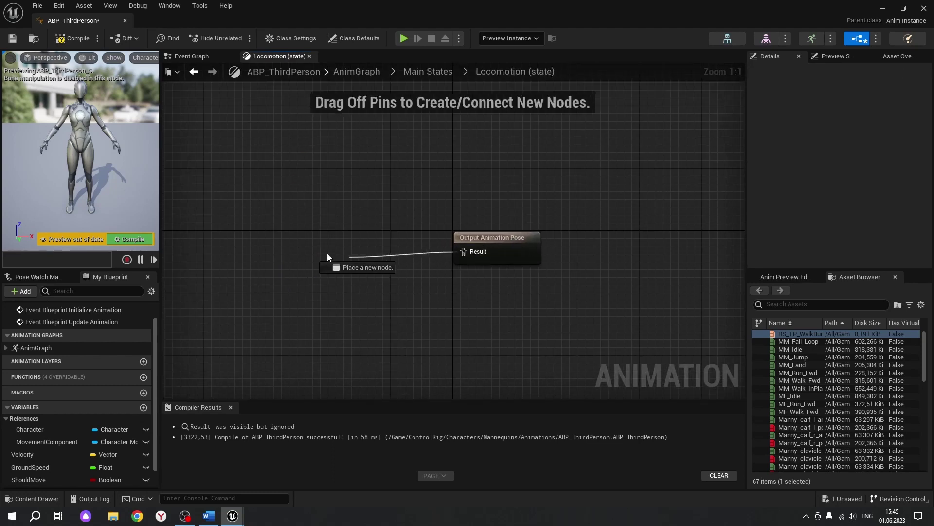
type("use ca")
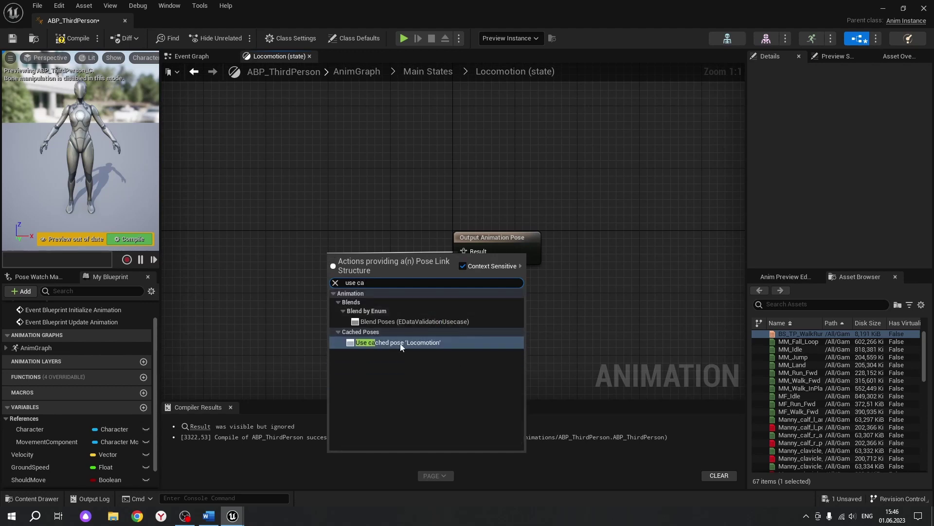
left_click(400, 342)
left_click_drag(380, 259, 316, 243)
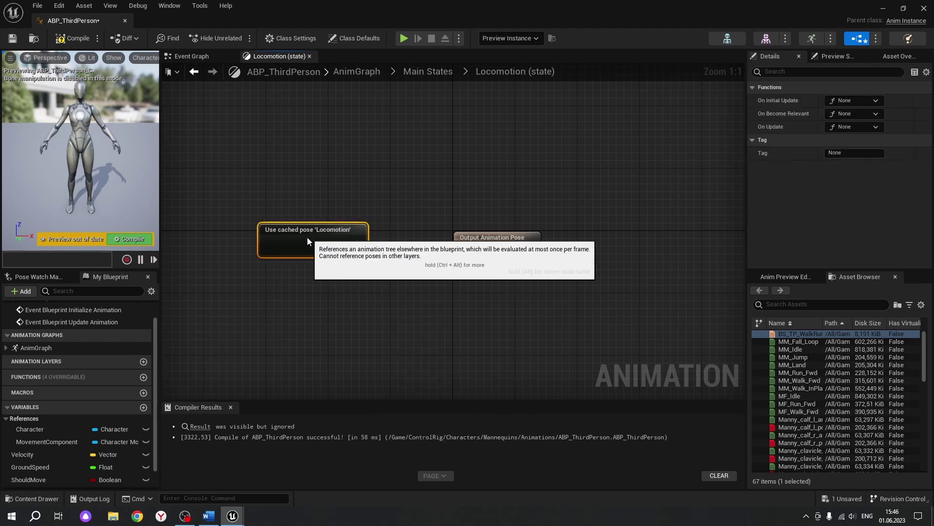
double_click(355, 341)
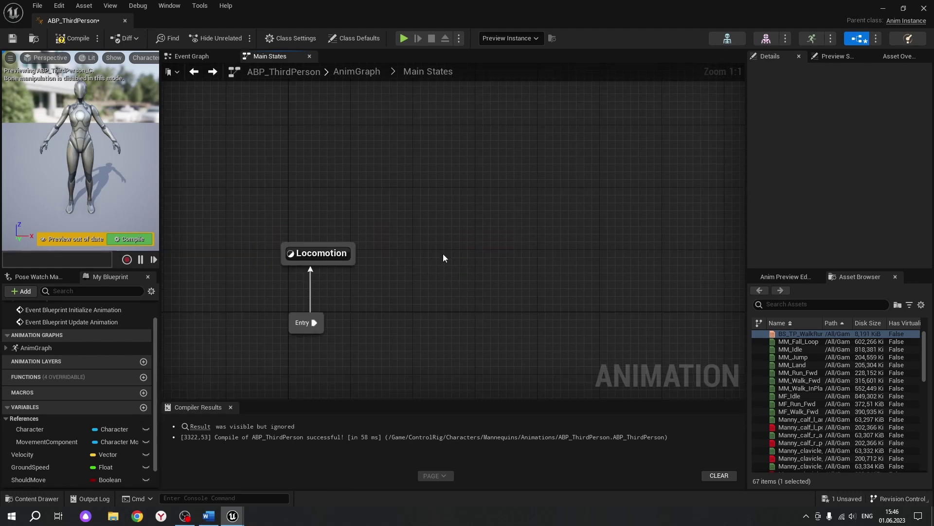
right_click(462, 246)
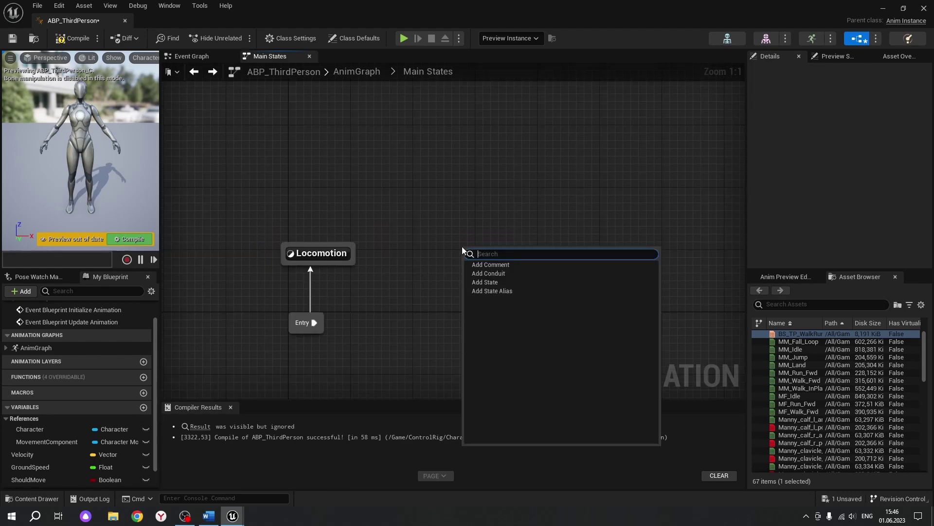
Create a state named Land in Main States and open its graph.
left_click(492, 282)
type("Land")
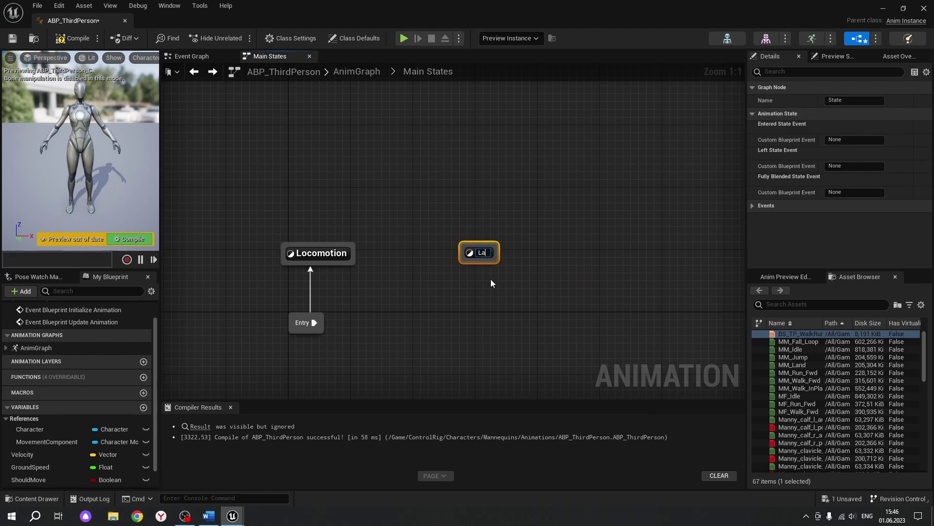
key("Return")
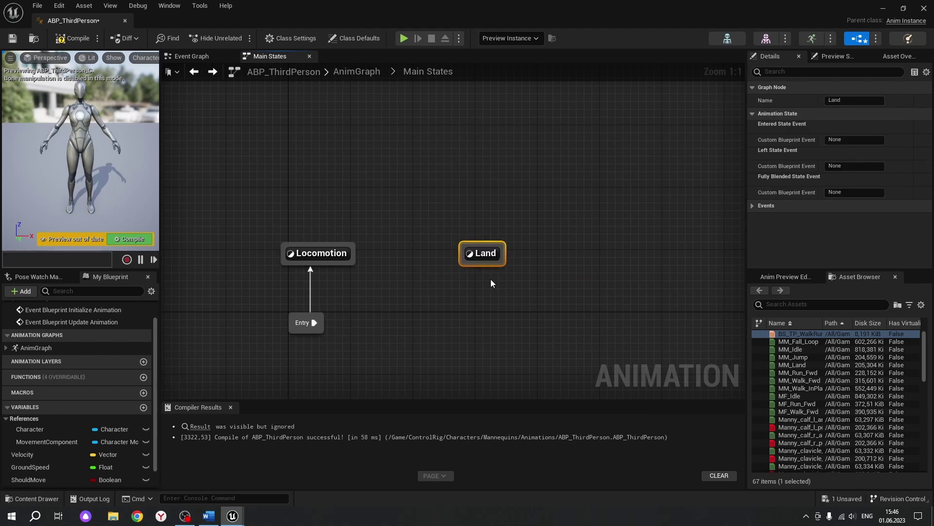
double_click(482, 252)
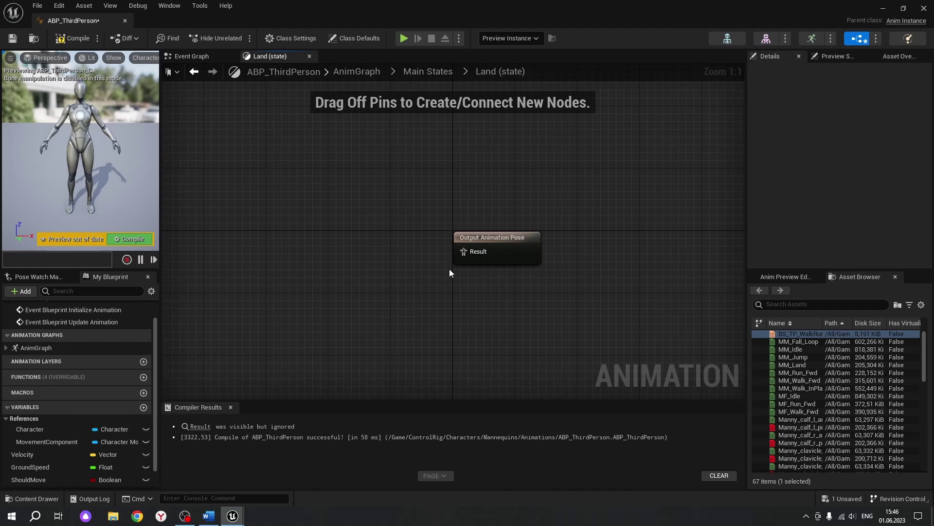
Add an Apply Additive node feeding the Land state's Output Animation Pose.
left_click_drag(463, 252, 324, 252)
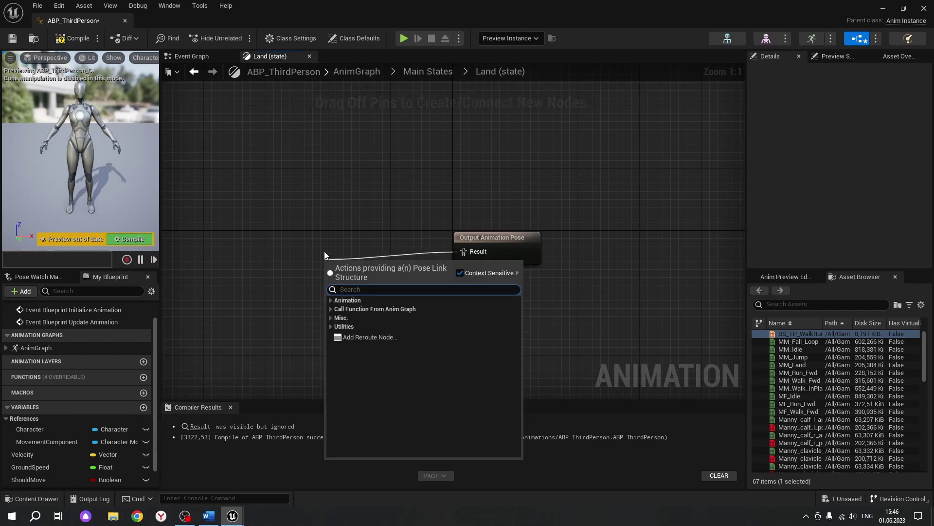
type("apply")
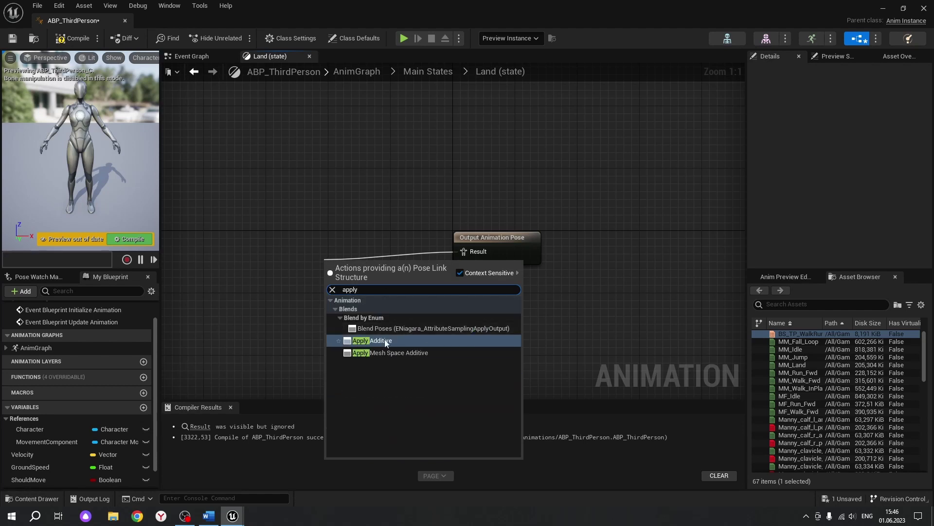
left_click(366, 341)
left_click_drag(352, 236, 305, 237)
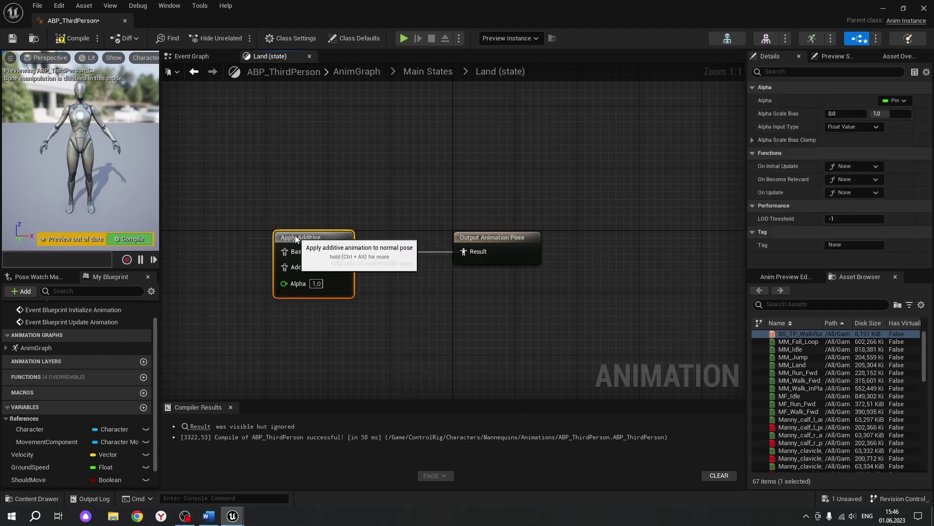
left_click(403, 325)
right_click_drag(403, 325, 566, 322)
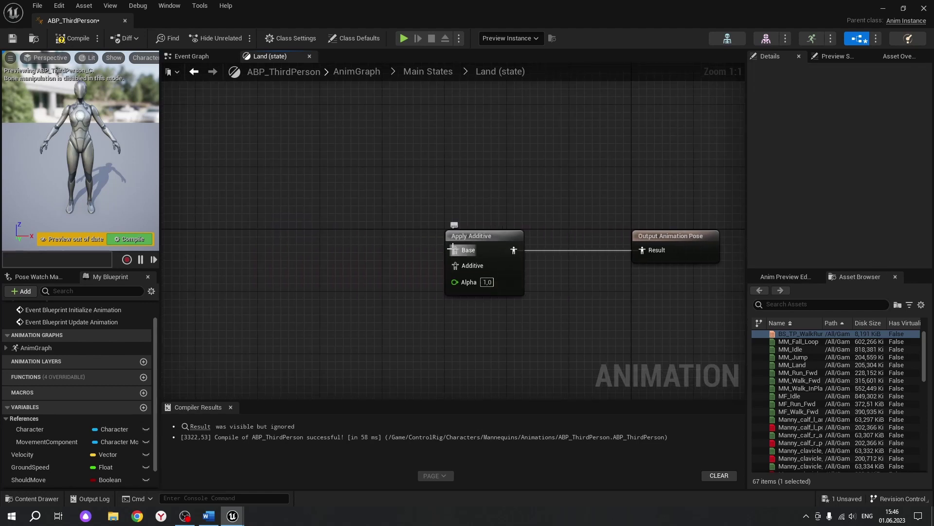
Connect a Use cached pose 'Locomotion' node to the Apply Additive Base input.
left_click_drag(453, 249, 325, 247)
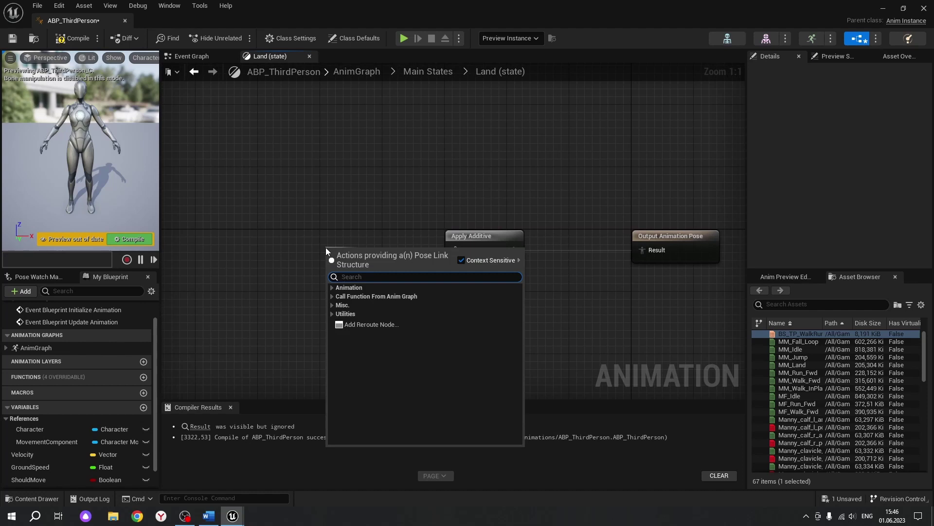
type("use cach")
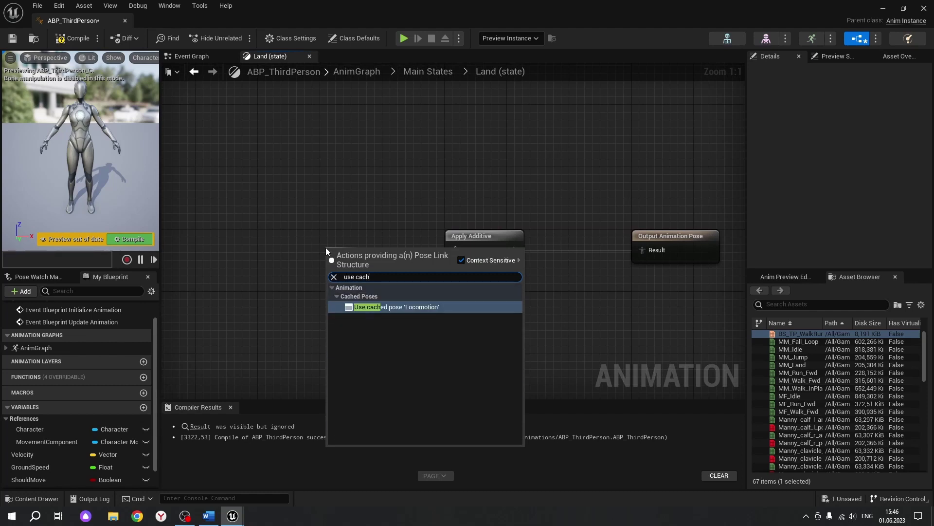
left_click(389, 308)
mouse_move(383, 251)
left_mouse_down()
mouse_move(306, 237)
mouse_move(316, 237)
left_mouse_up()
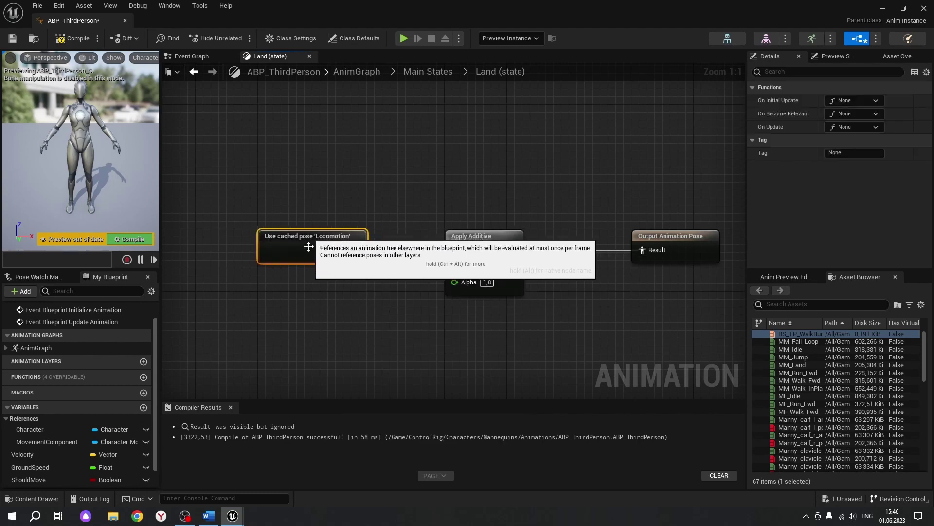
left_click(332, 319)
right_click_drag(331, 319, 398, 295)
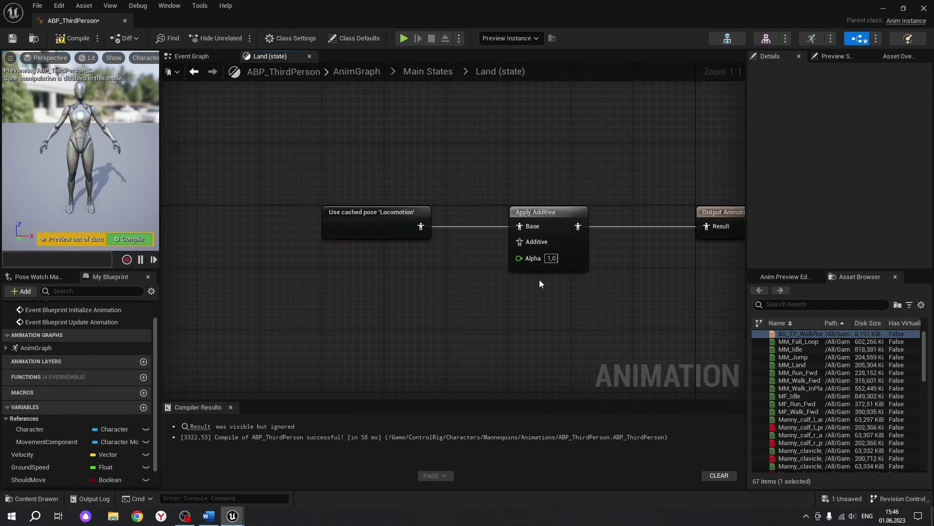
Bring MM_Land from the Asset Browser and wire it into the Additive input.
left_click_drag(520, 242, 359, 278)
left_click(299, 255)
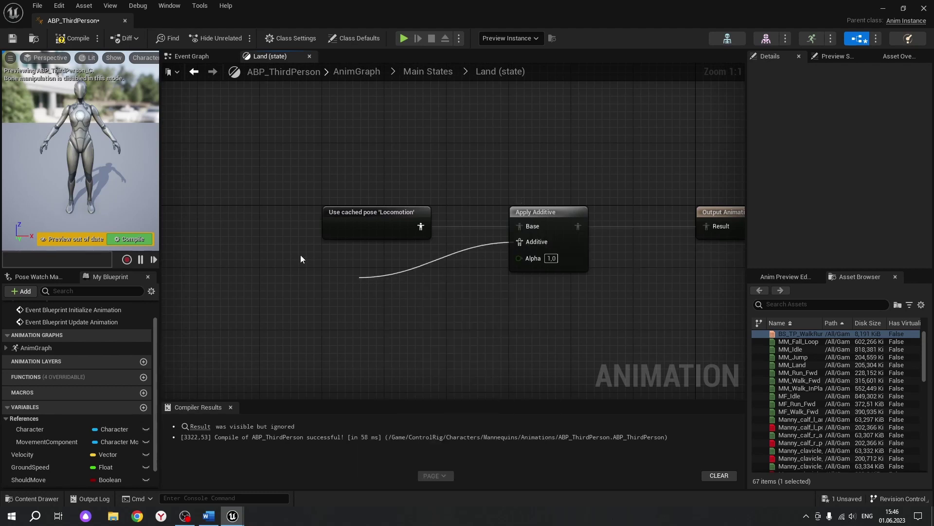
left_click(798, 365)
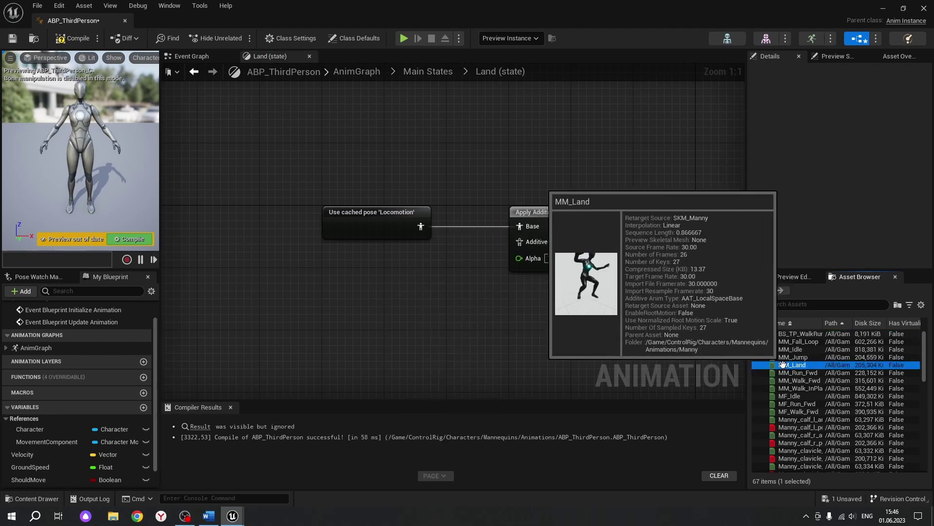
left_click_drag(798, 365, 334, 277)
left_click_drag(386, 304, 519, 242)
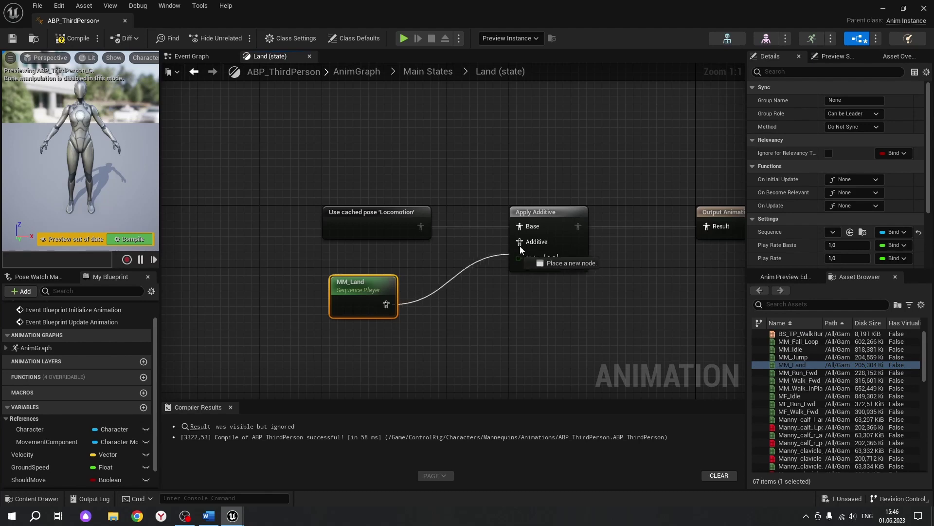
left_click_drag(341, 278, 333, 271)
left_click(527, 330)
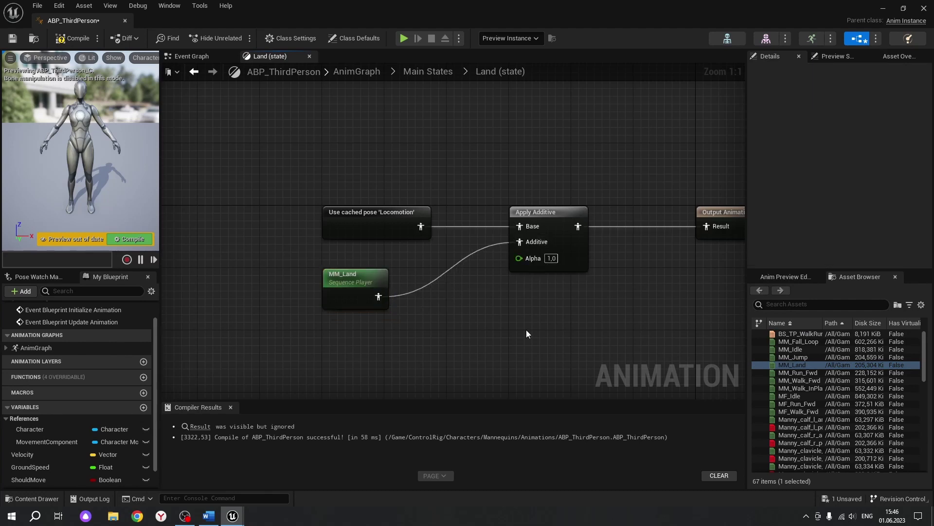
left_click(349, 275)
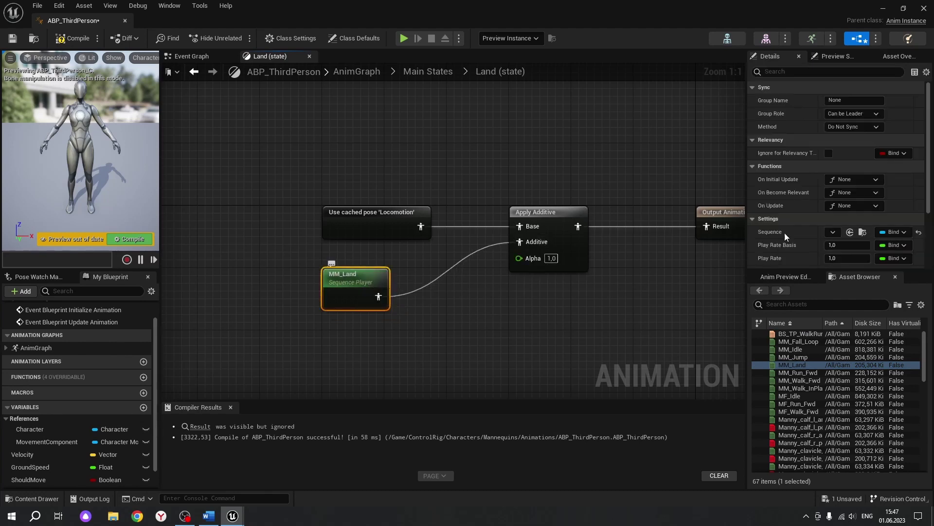
scroll(813, 160, "down", 3)
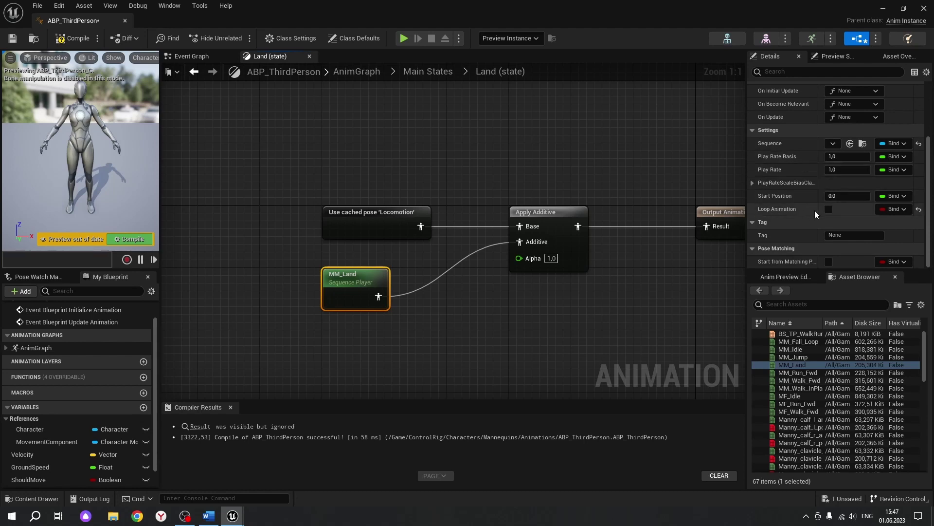
left_click(523, 350)
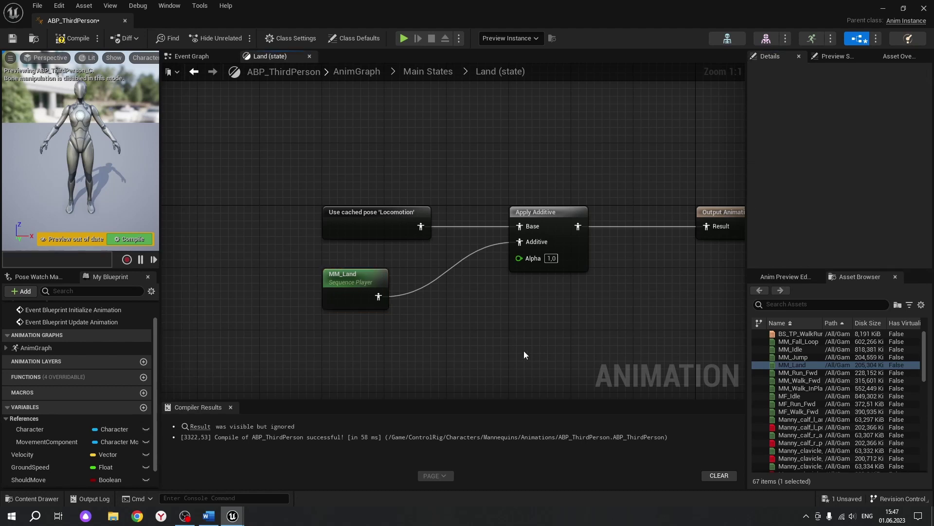
right_click_drag(512, 178, 422, 172)
Back in Main States, draw two transitions from Land to Locomotion.
key("alt+Left")
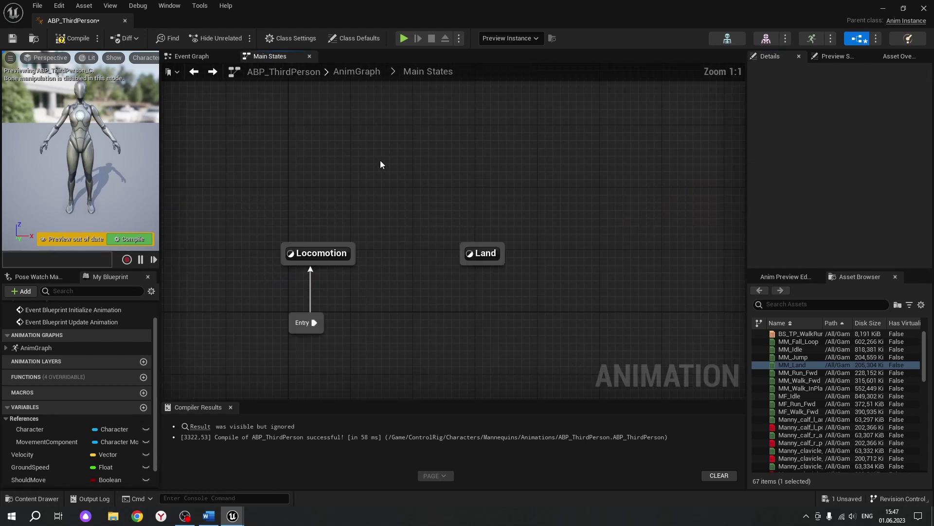
left_click_drag(457, 257, 354, 259)
left_click_drag(461, 254, 358, 254)
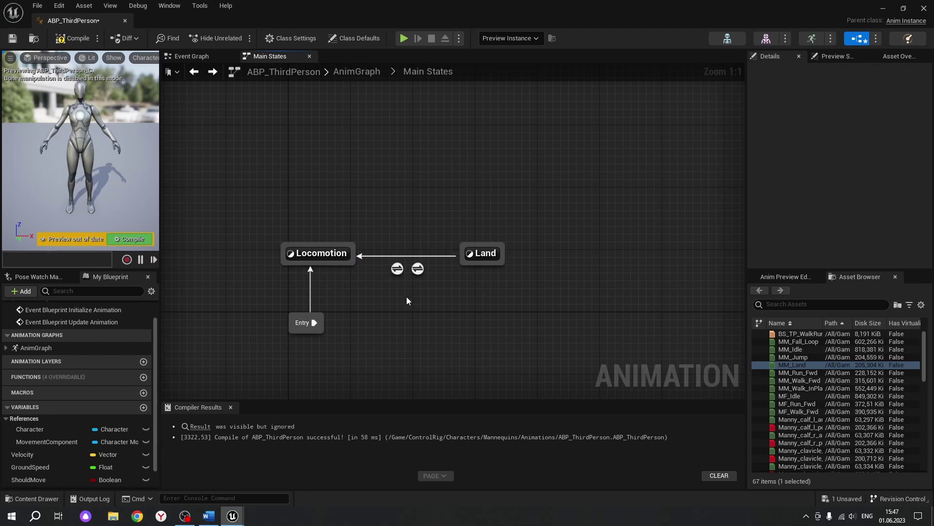
Enable Automatic Rule Based on Sequence Player on one transition and open the other's rule graph.
left_click(397, 269)
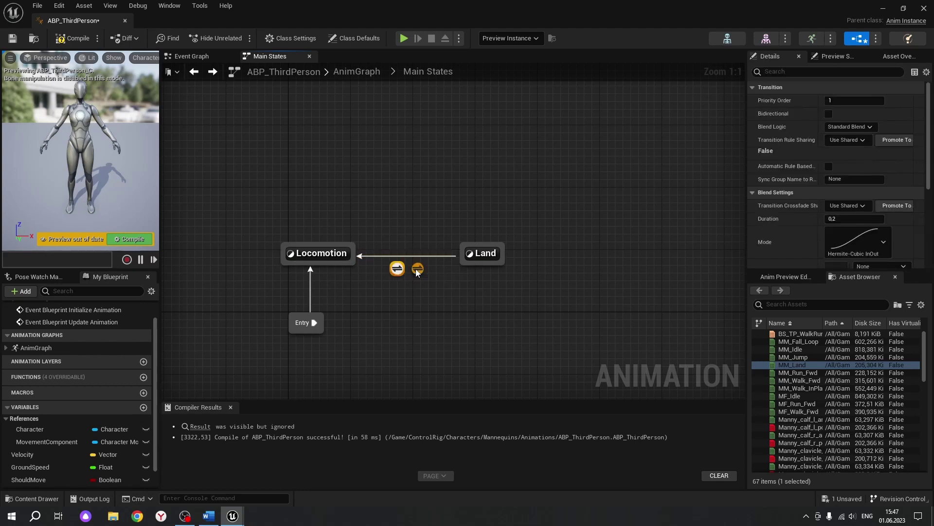
left_click(418, 268)
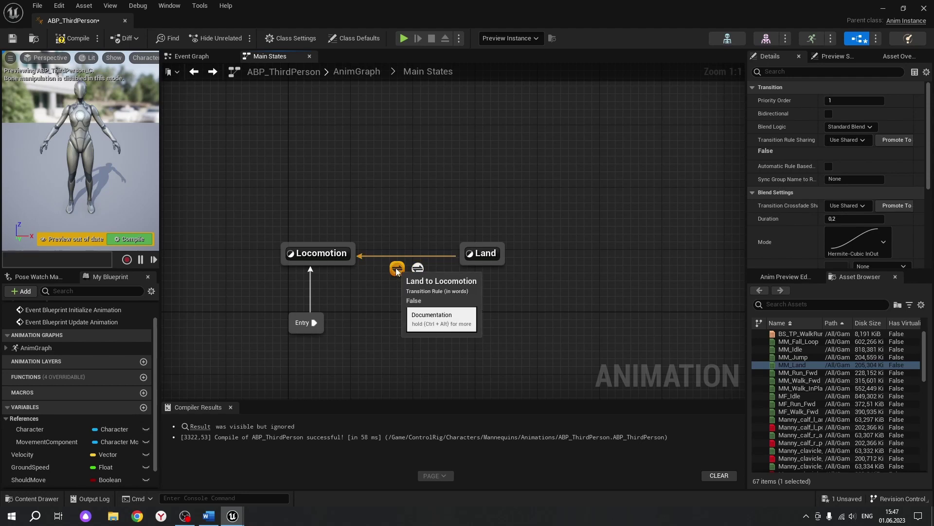
left_click(399, 270)
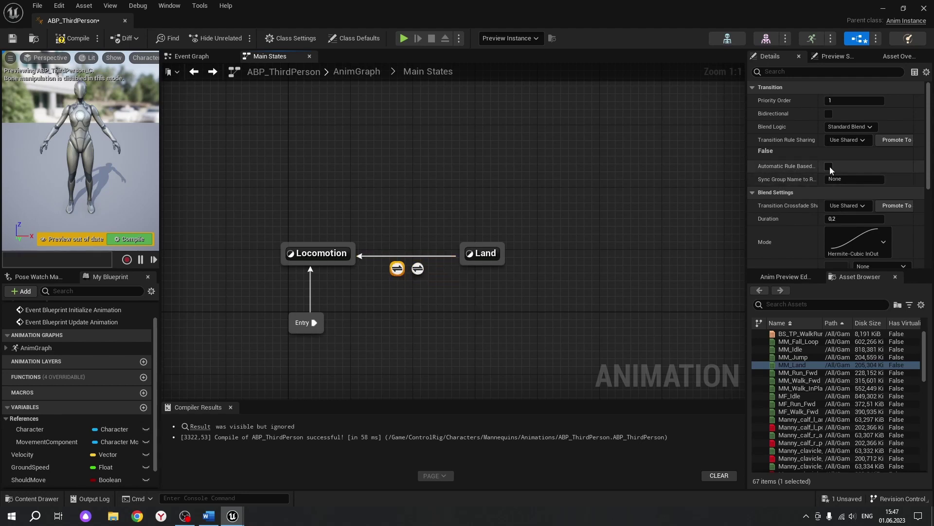
left_click(829, 167)
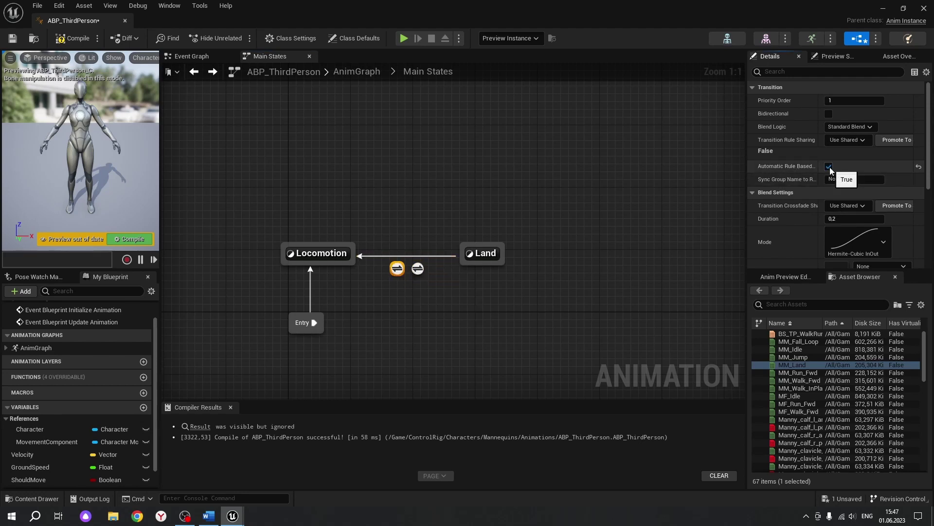
scroll(830, 168, "down", 3)
scroll(830, 167, "down", 3)
scroll(823, 173, "up", 3)
scroll(816, 179, "up", 3)
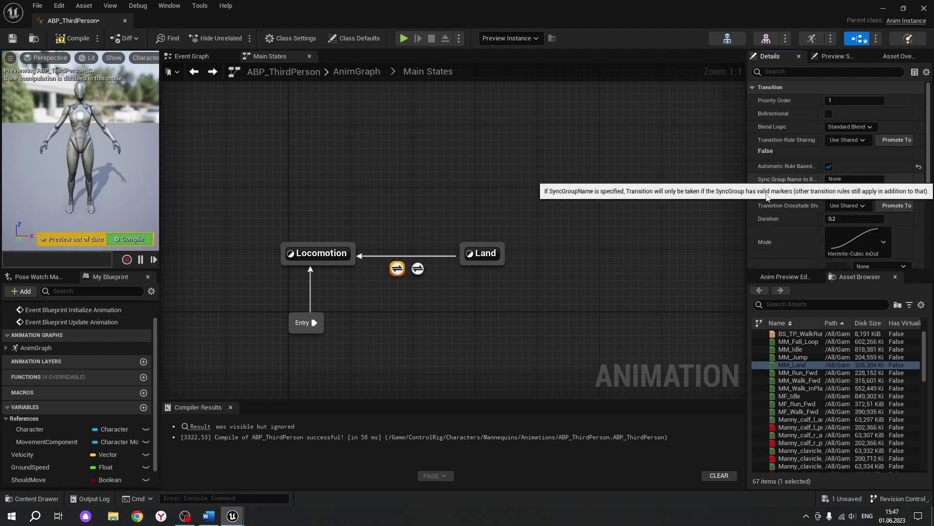
left_click(418, 268)
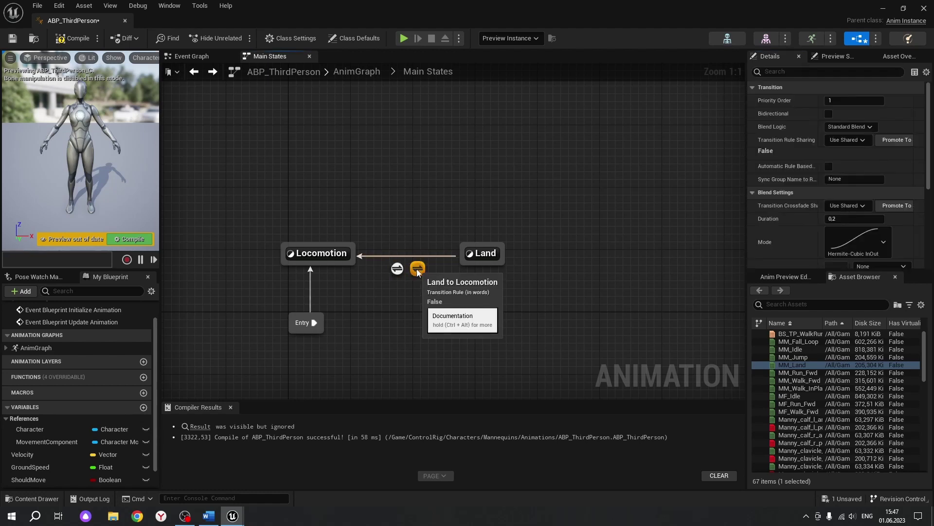
double_click(416, 268)
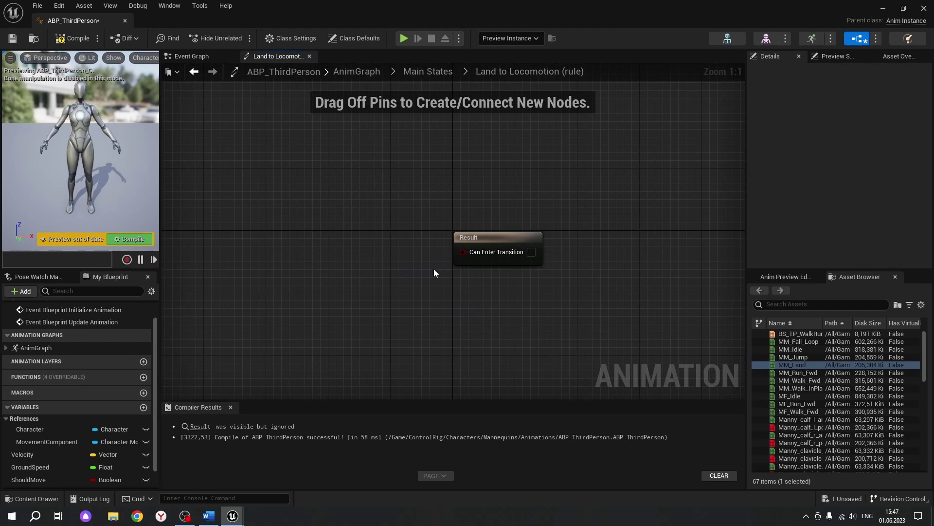
Wire a Get Should Move node into the Land to Locomotion Can Enter Transition result.
left_click_drag(463, 251, 321, 253)
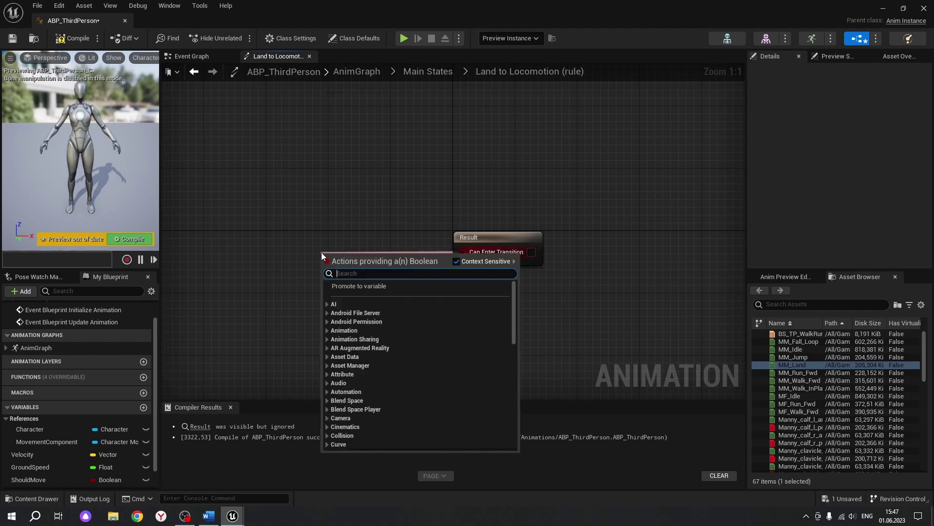
type("shukd")
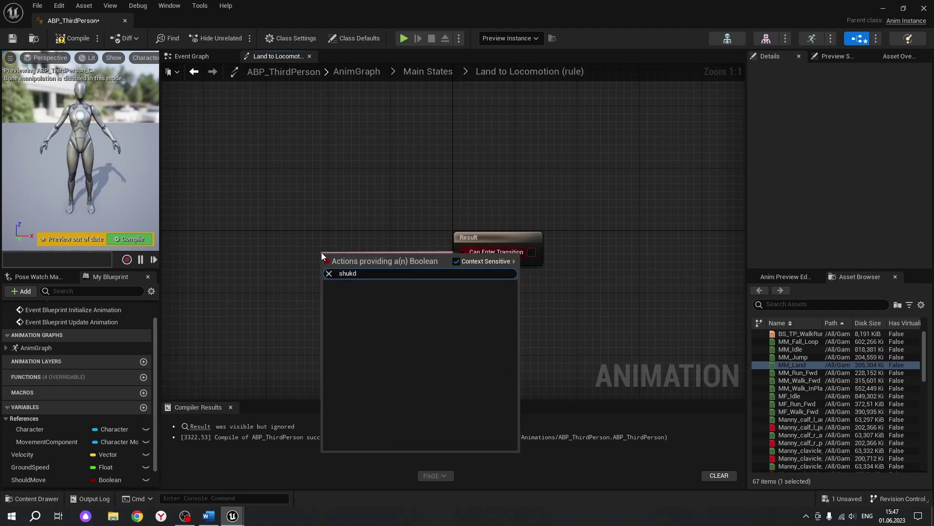
key("BackSpace")
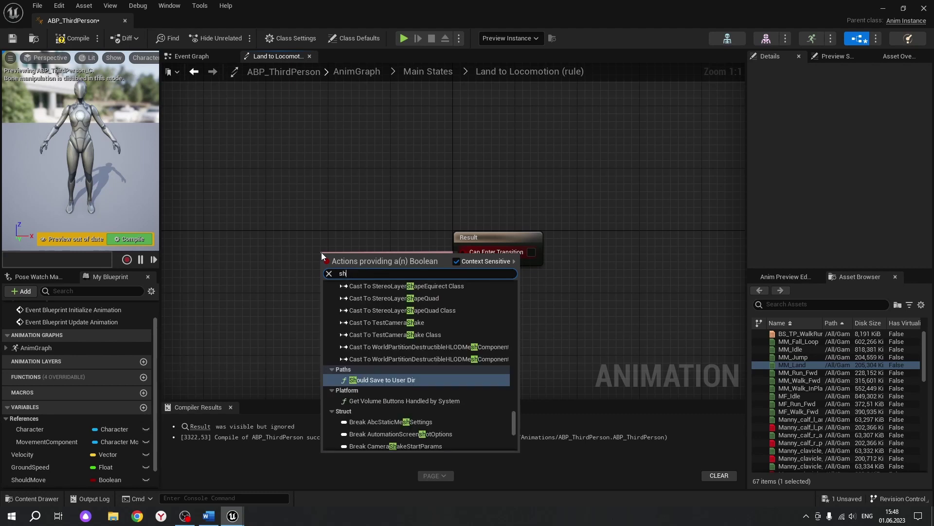
type("ould")
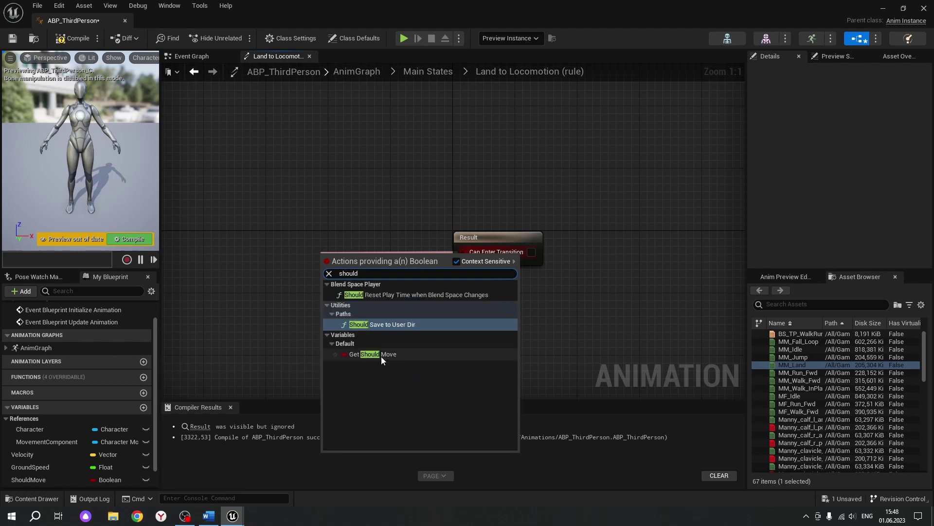
left_click(373, 375)
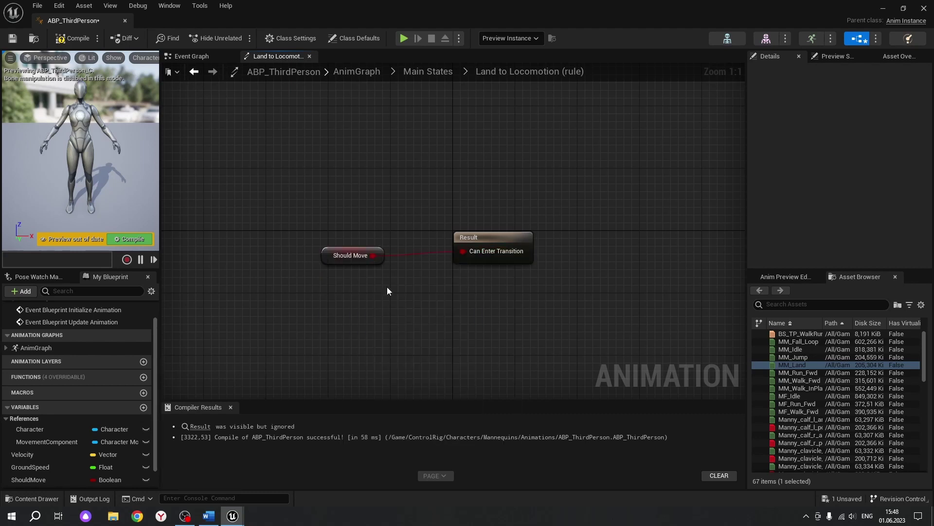
Return to Main States and check the two Land to Locomotion transitions.
key("alt+Left")
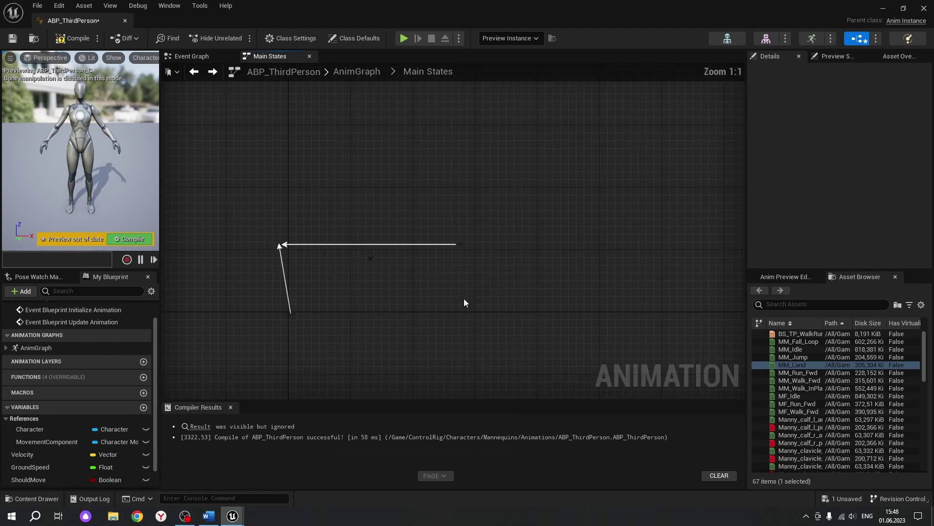
left_click(419, 270)
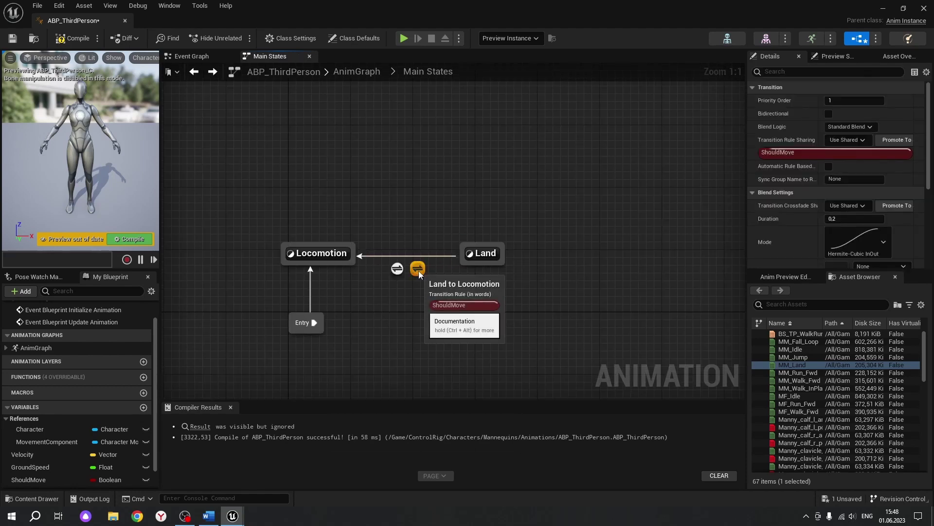
left_click(398, 270)
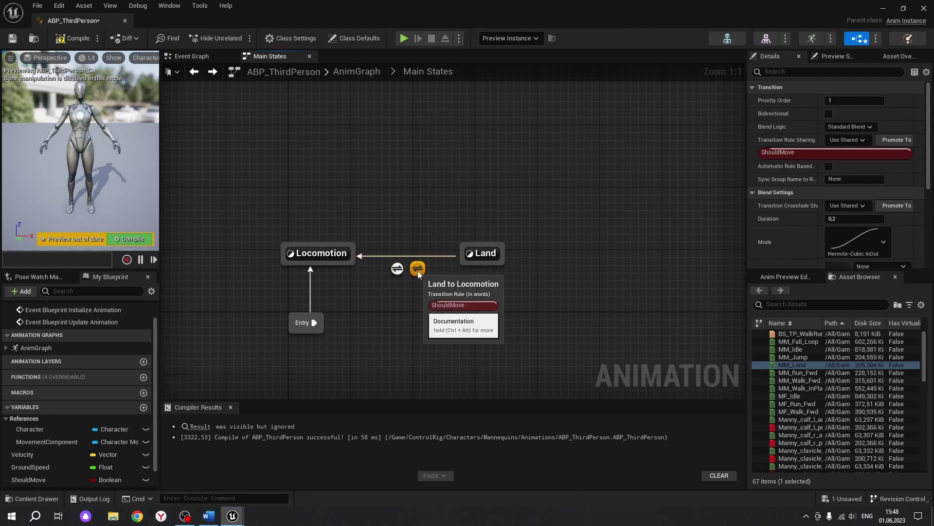
left_click(490, 313)
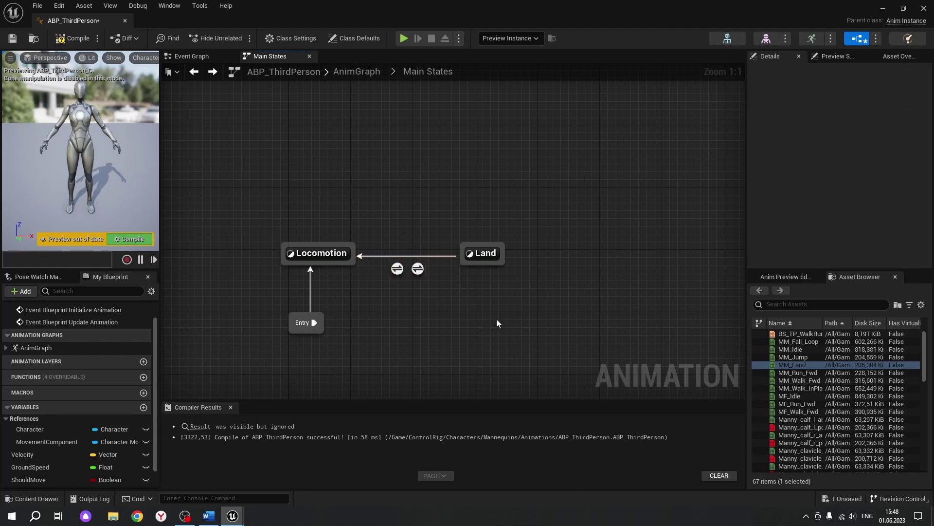
right_click_drag(497, 323, 421, 288)
Add a new state above Land and name it Fall Loop.
right_click(353, 186)
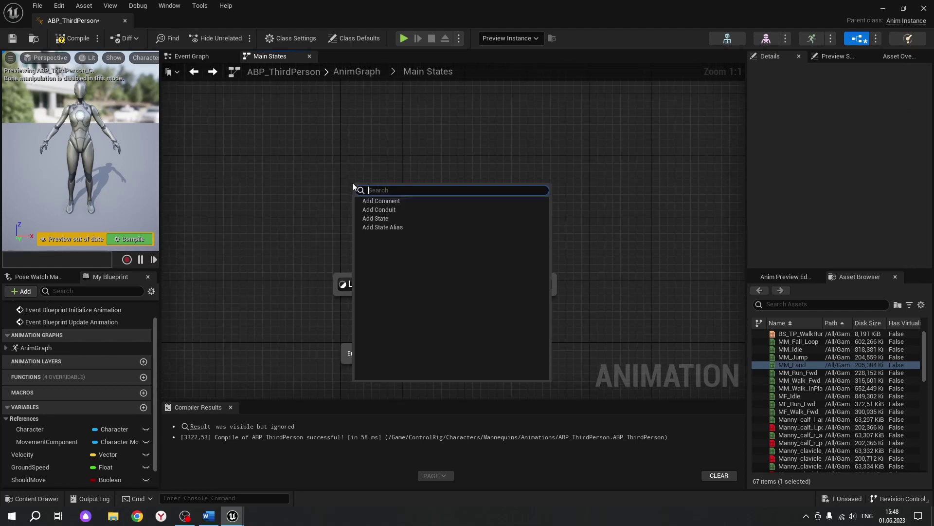
left_click(375, 218)
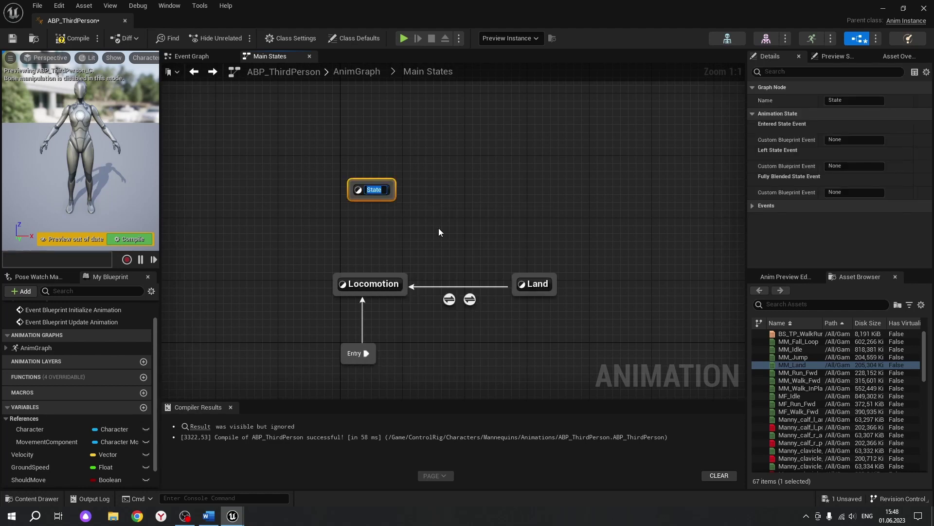
type("Fak")
key("BackSpace")
type("ll Loop")
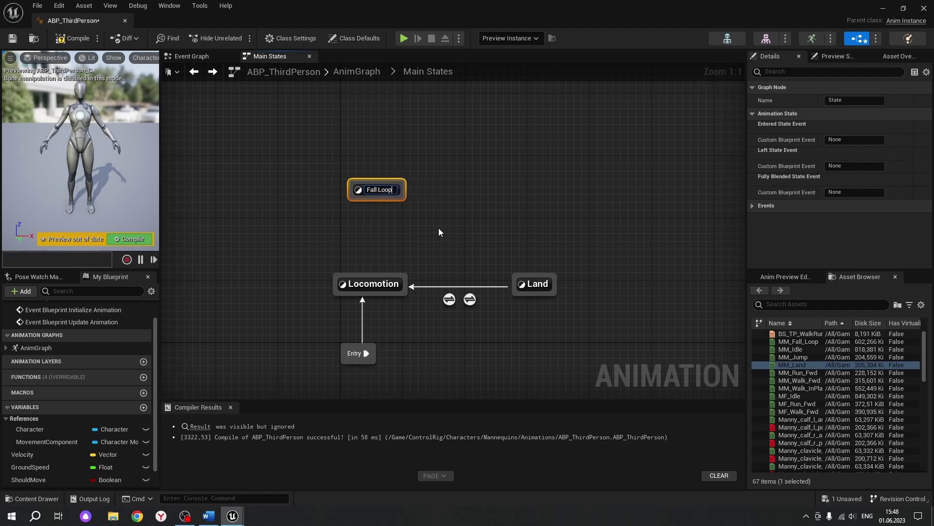
key("Return")
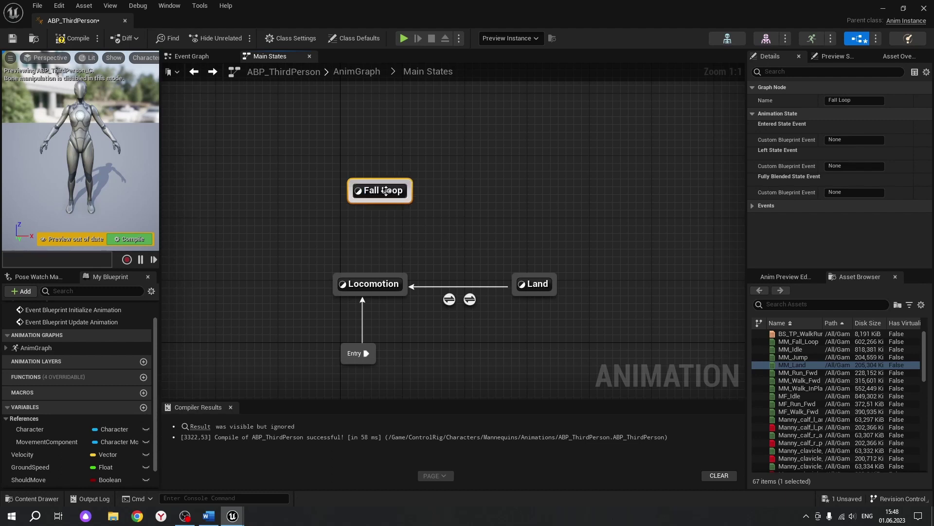
left_click_drag(385, 191, 376, 191)
left_click(464, 211)
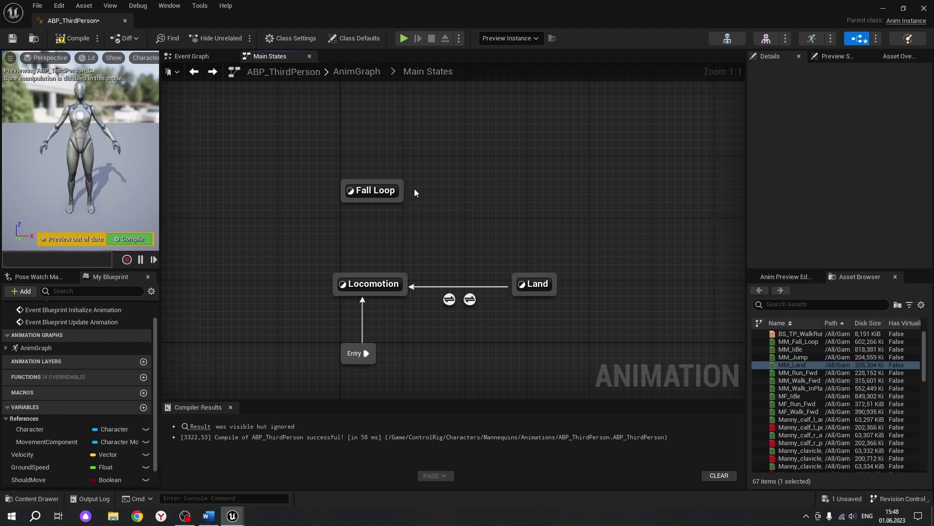
Wire an MM_Fall_Loop player into the Fall Loop state's output with Loop Animation enabled.
double_click(372, 193)
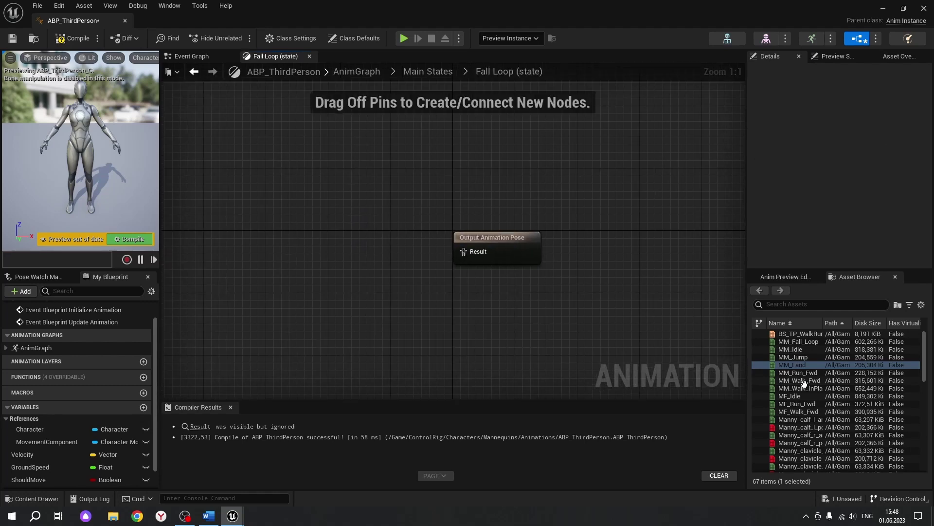
left_click(790, 342)
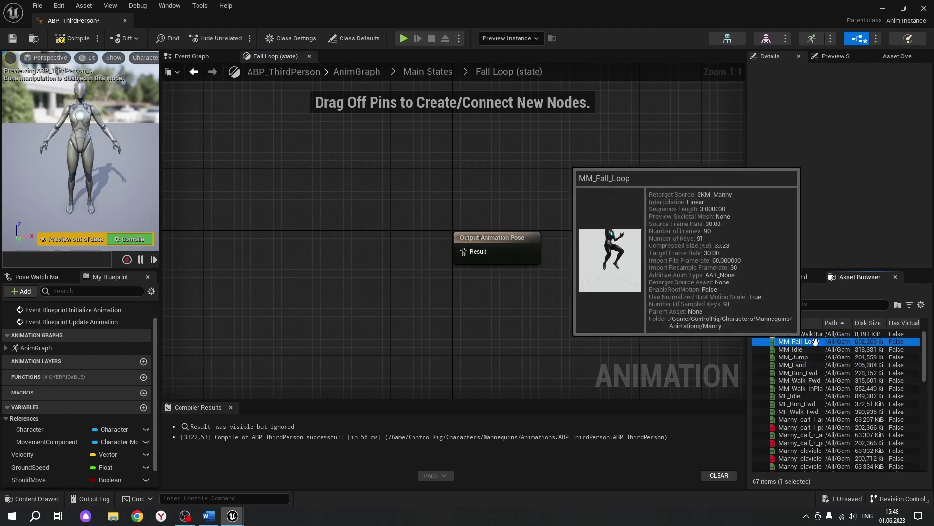
left_click_drag(789, 343, 323, 247)
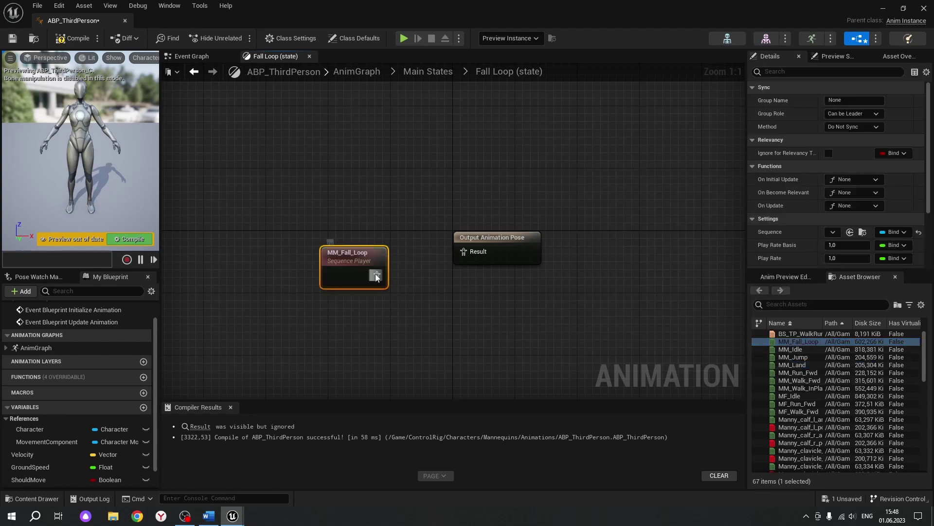
left_click_drag(373, 273, 463, 252)
left_click_drag(328, 257, 276, 244)
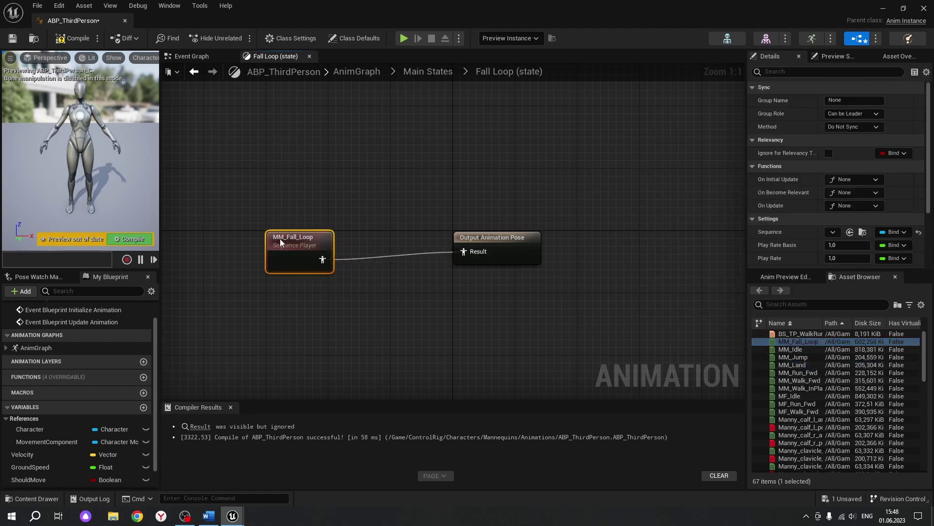
scroll(807, 175, "down", 4)
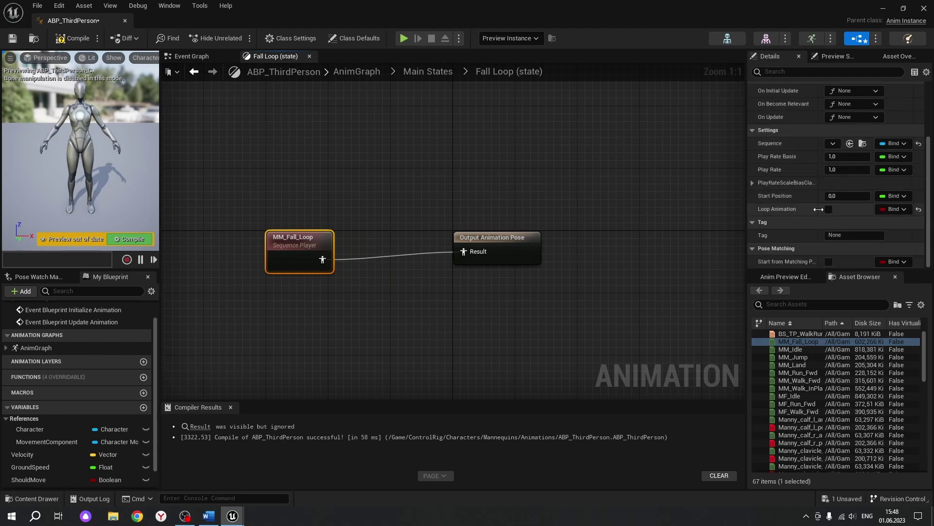
left_click(827, 210)
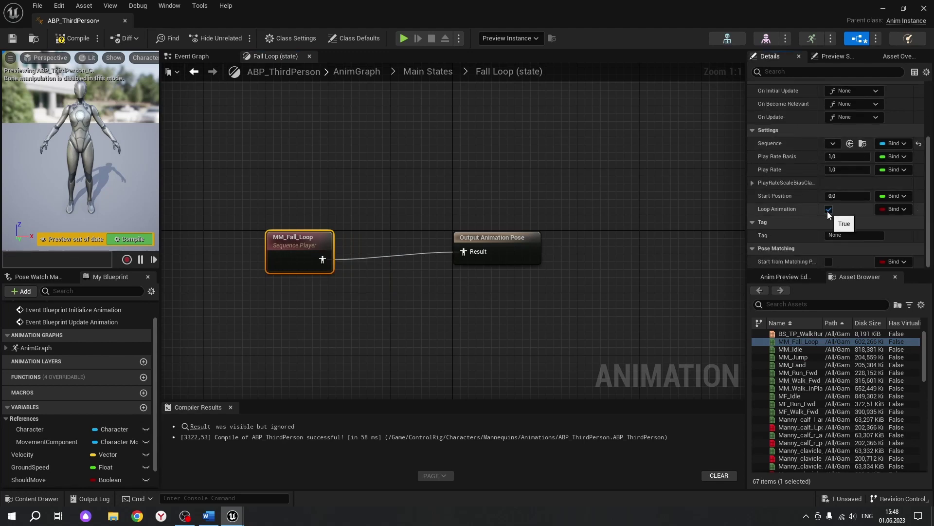
left_click(388, 301)
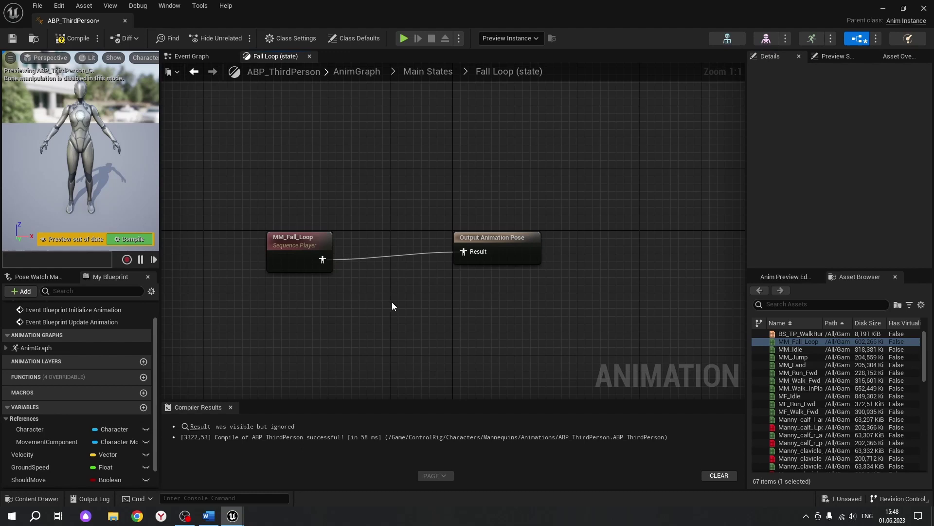
key("alt+Left")
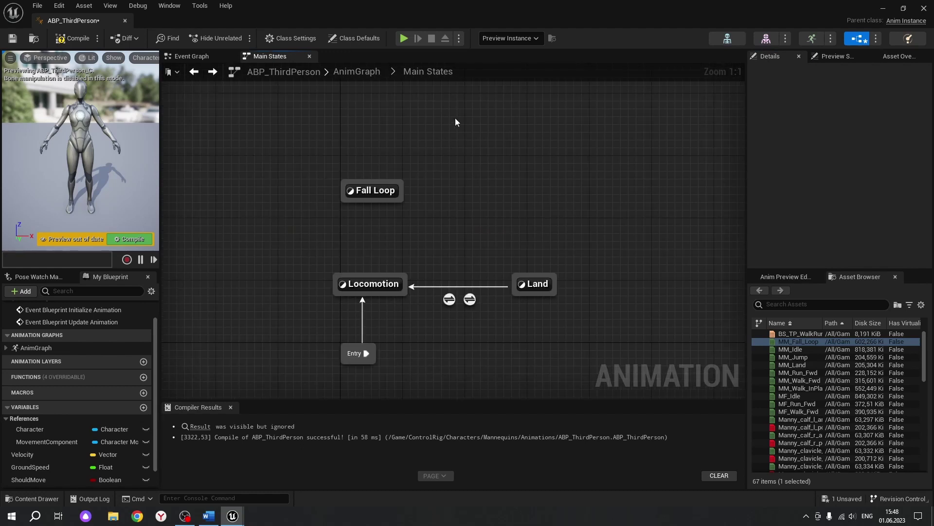
Add a new state named Jump to the Main States machine.
right_click(456, 122)
left_click(472, 153)
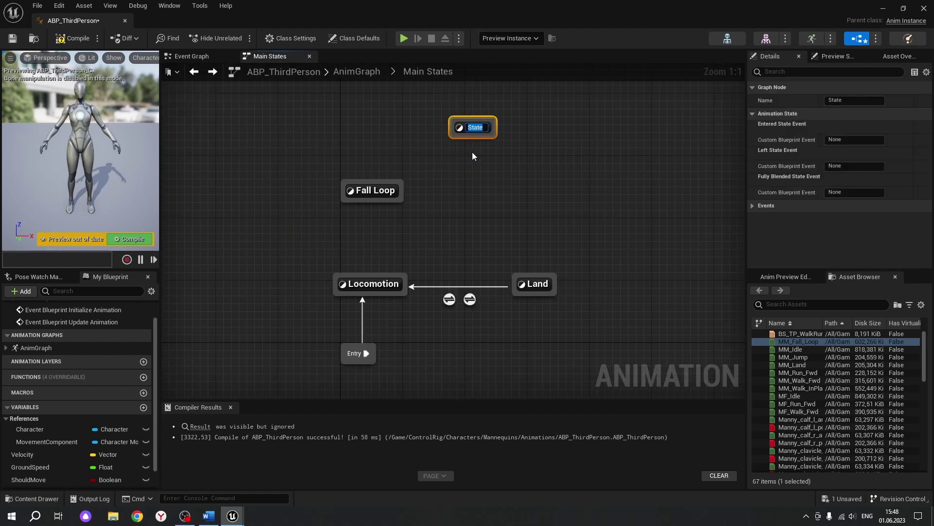
type("Jump")
key("Return")
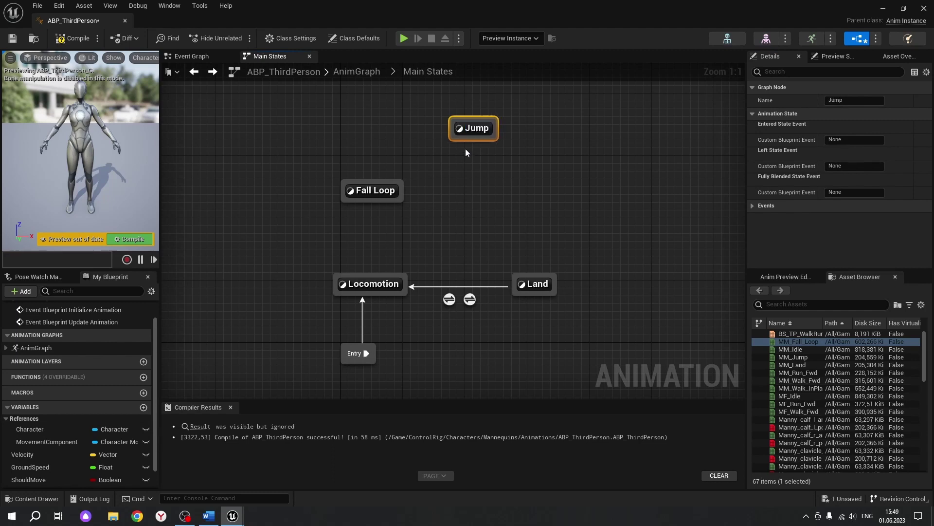
Inside the Jump state, place an MM_Jump sequence player feeding the output pose.
double_click(471, 128)
right_click(324, 238)
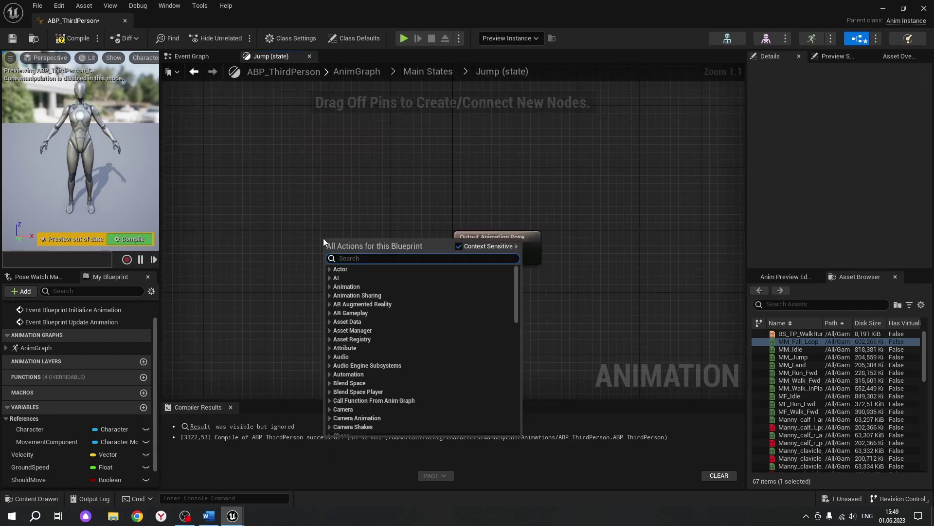
left_click(326, 235)
mouse_move(810, 365)
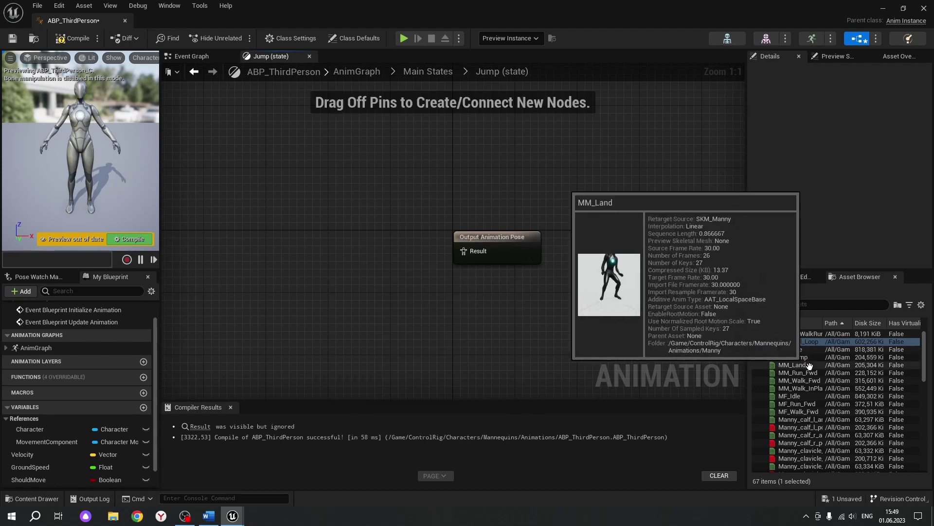
left_click(795, 358)
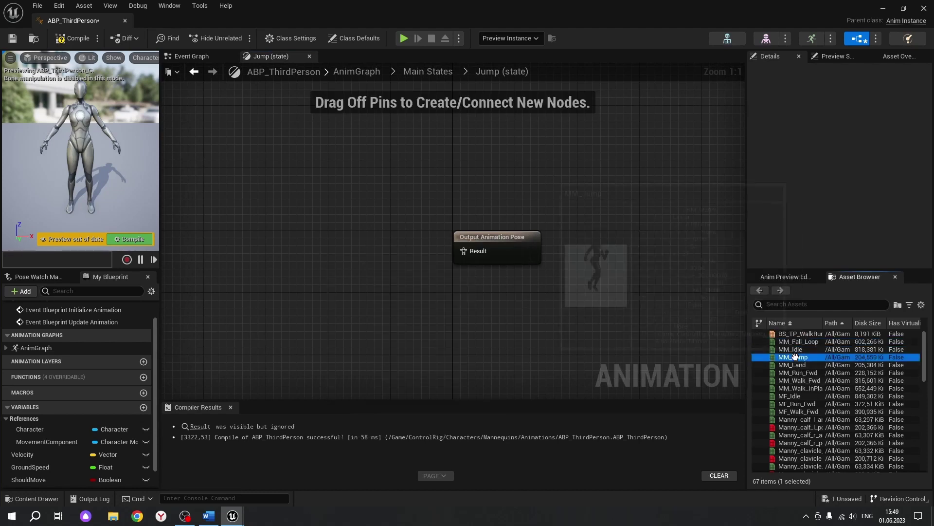
mouse_move(794, 358)
left_mouse_down()
mouse_move(302, 263)
mouse_move(463, 251)
left_mouse_up()
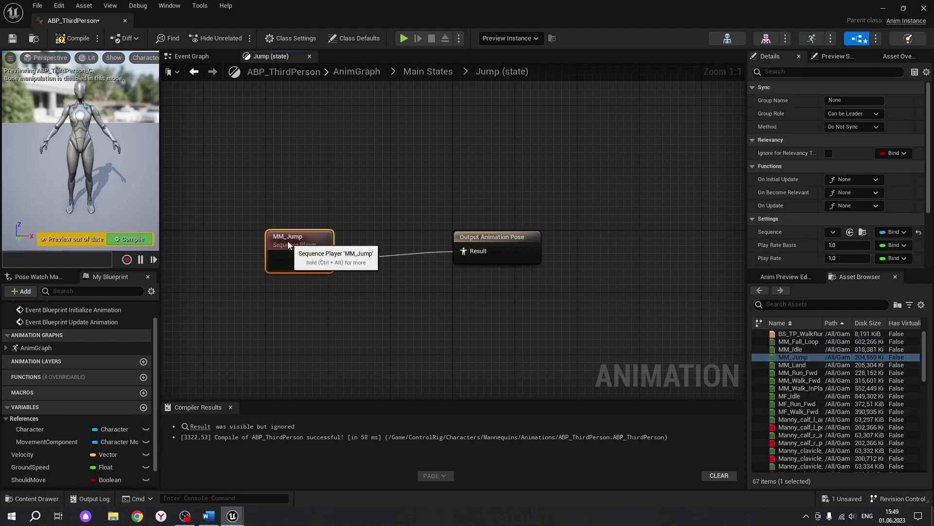
left_click(436, 301)
left_click(300, 232)
Toggle looping on the MM_Jump player and return to Main States.
scroll(819, 158, "down", 3)
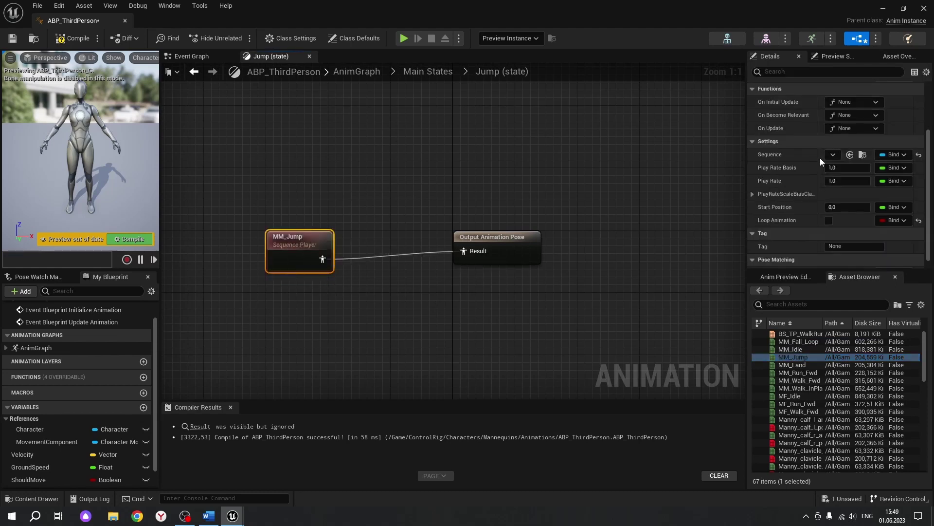
scroll(819, 157, "down", 1)
left_click(828, 210)
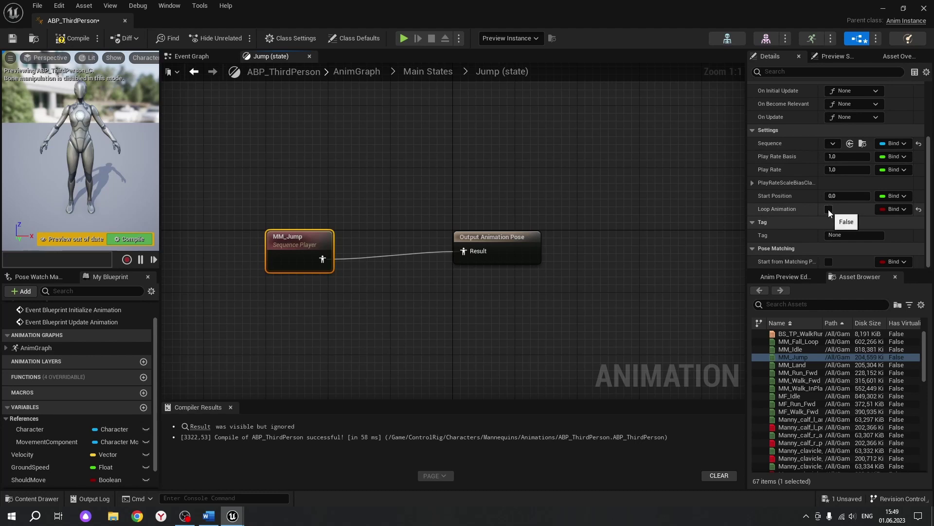
left_click(375, 304)
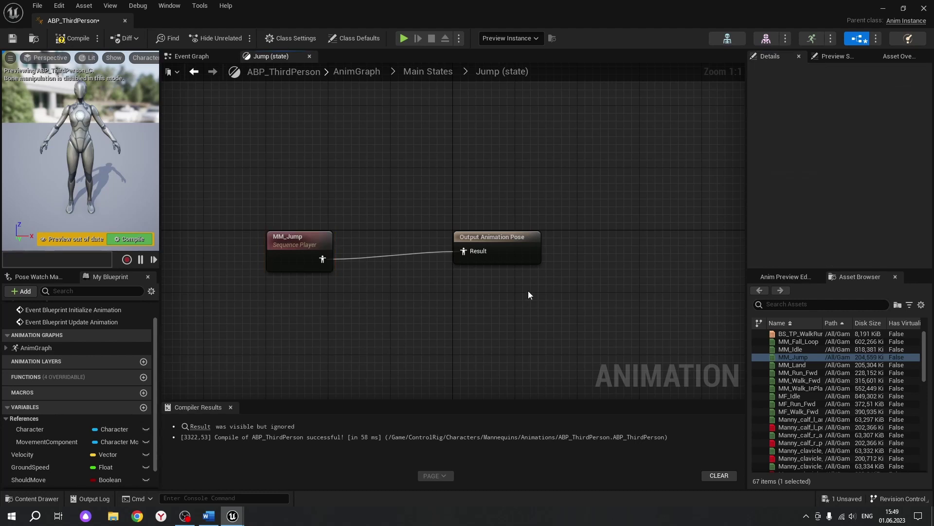
key("alt+Left")
Create a transition from Jump to Fall Loop and check its rule graph.
left_click_drag(458, 138, 402, 186)
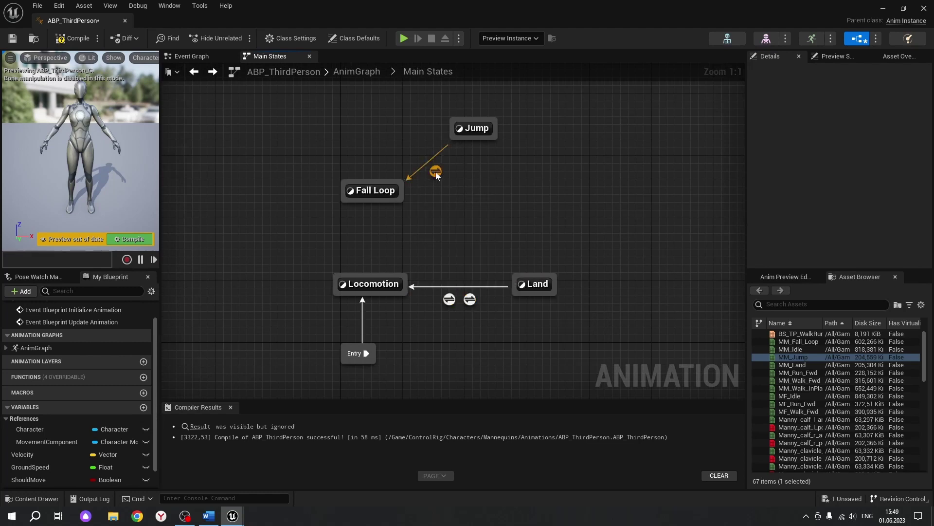
double_click(436, 172)
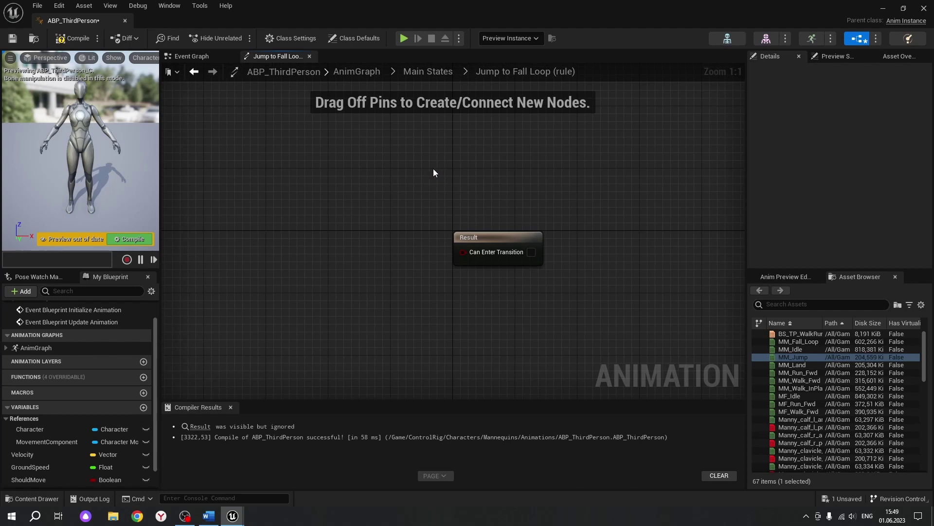
key("alt+Left")
Enable Automatic Rule Based on Sequence Player on that transition and compile.
left_click(435, 171)
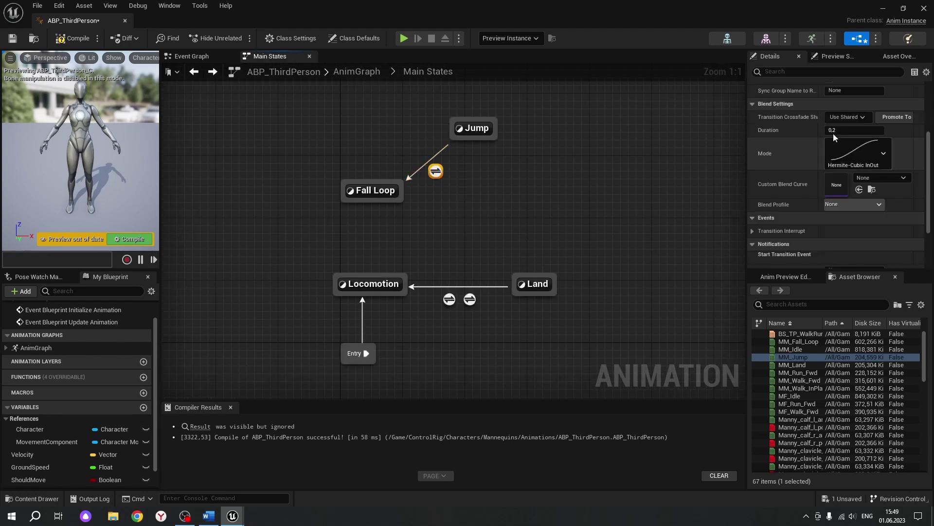
scroll(807, 143, "up", 4)
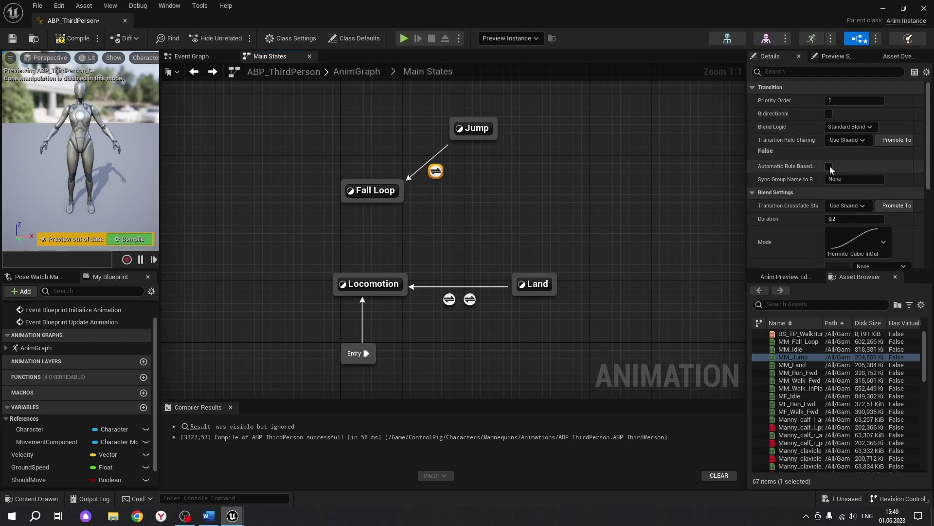
left_click(567, 196)
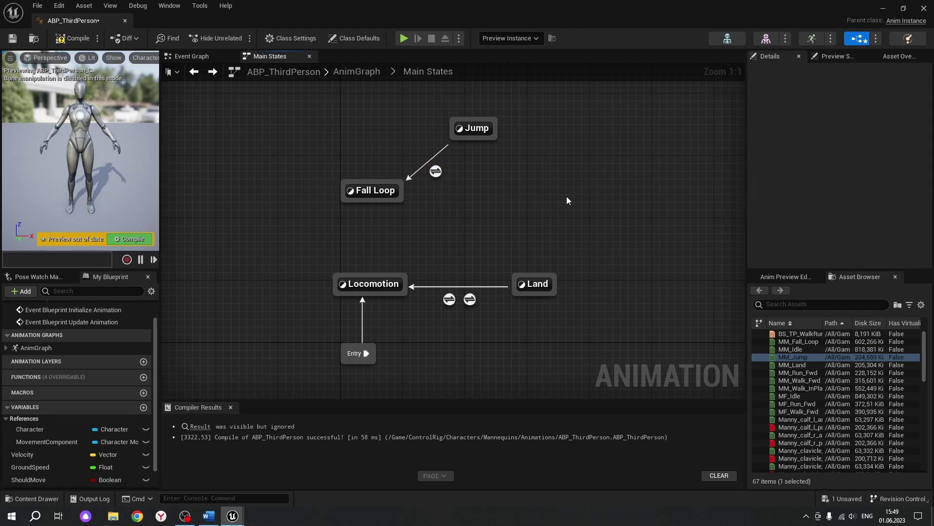
left_click(436, 172)
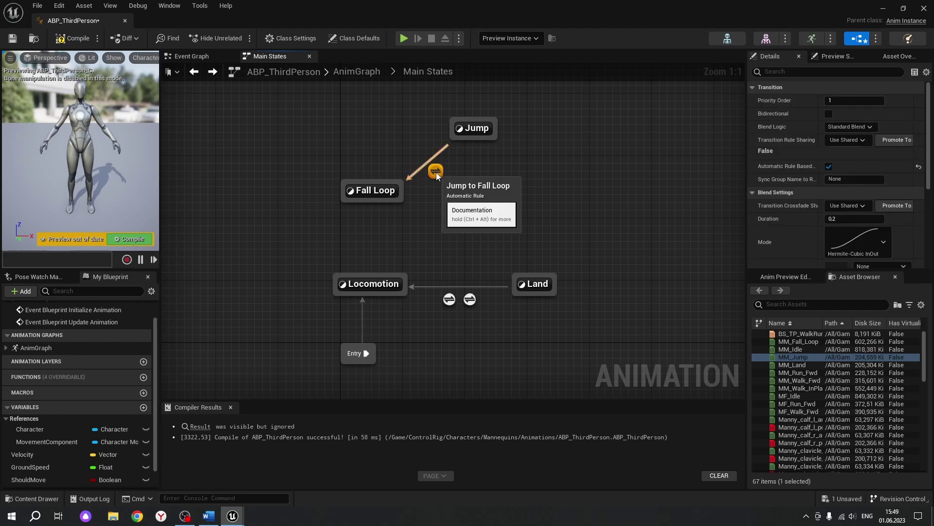
left_click(80, 39)
Add a state alias named To Fallin covering Locomotion and Land.
right_click(524, 179)
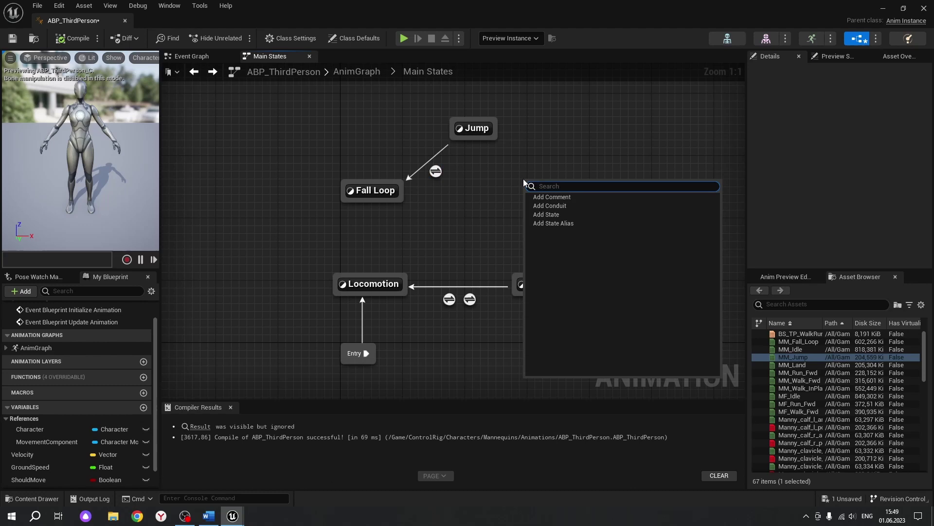
left_click(570, 224)
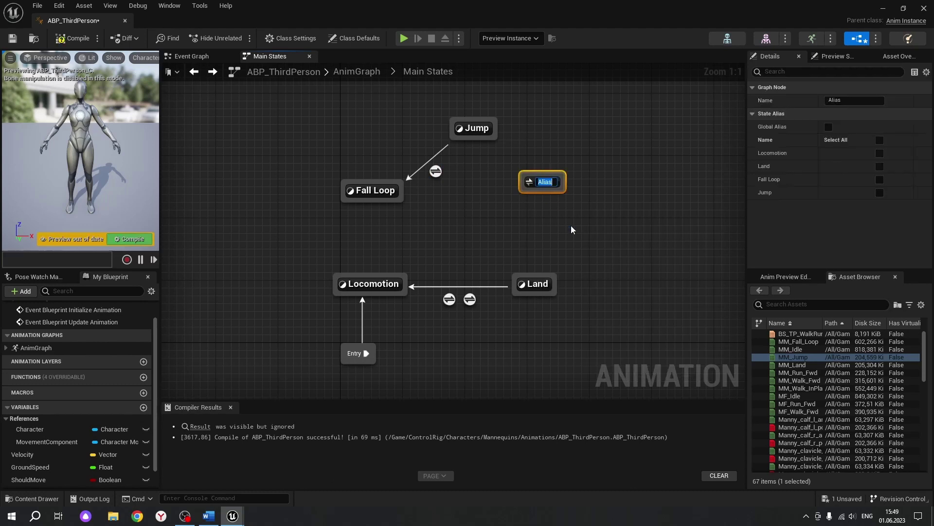
type("To ")
type("Fall")
type("in")
key("Return")
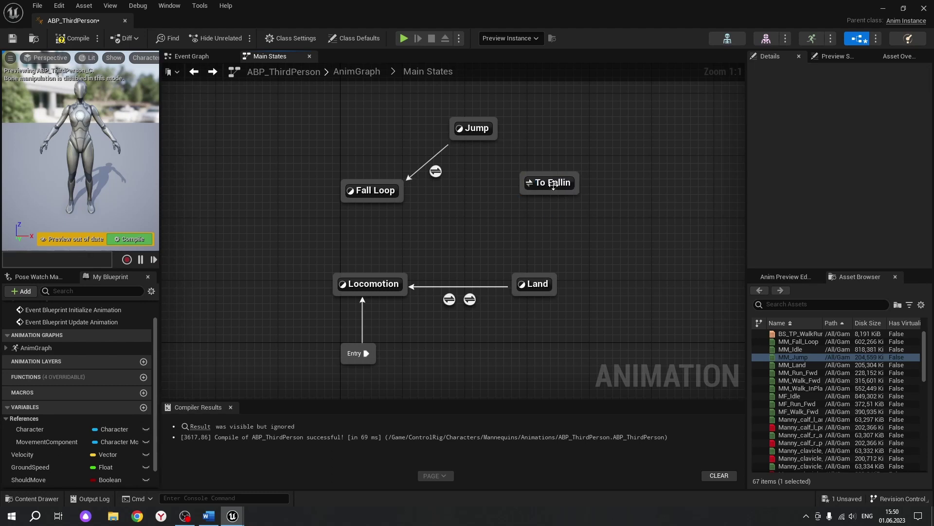
left_click(880, 153)
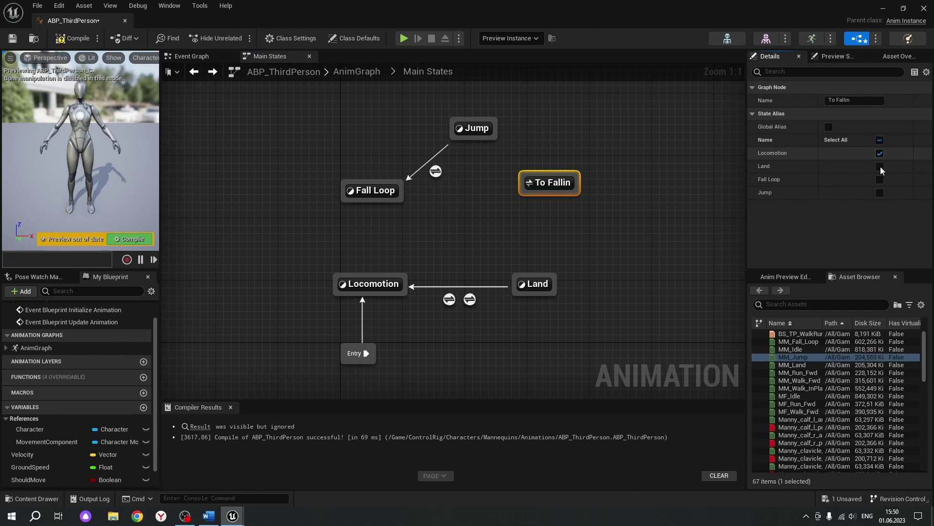
left_click(880, 166)
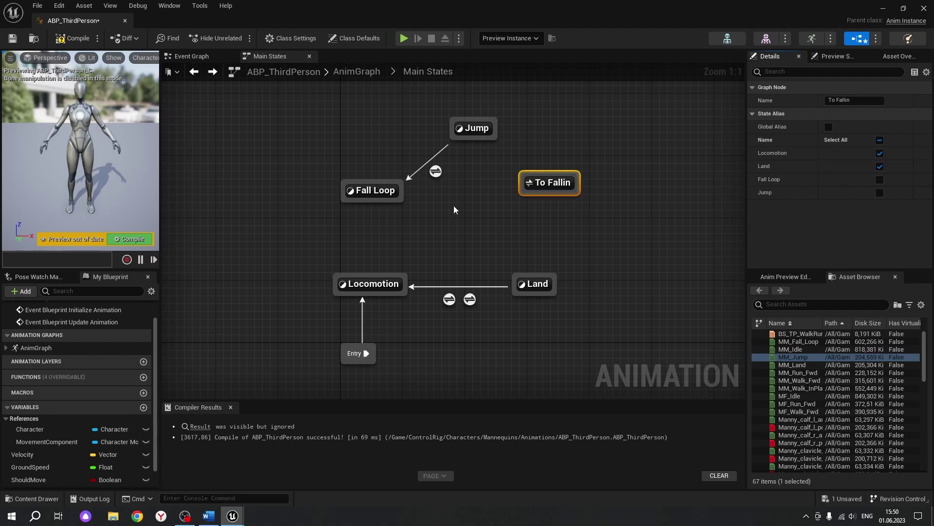
Draw transitions from To Fallin to both Jump and Fall Loop.
left_click(521, 168)
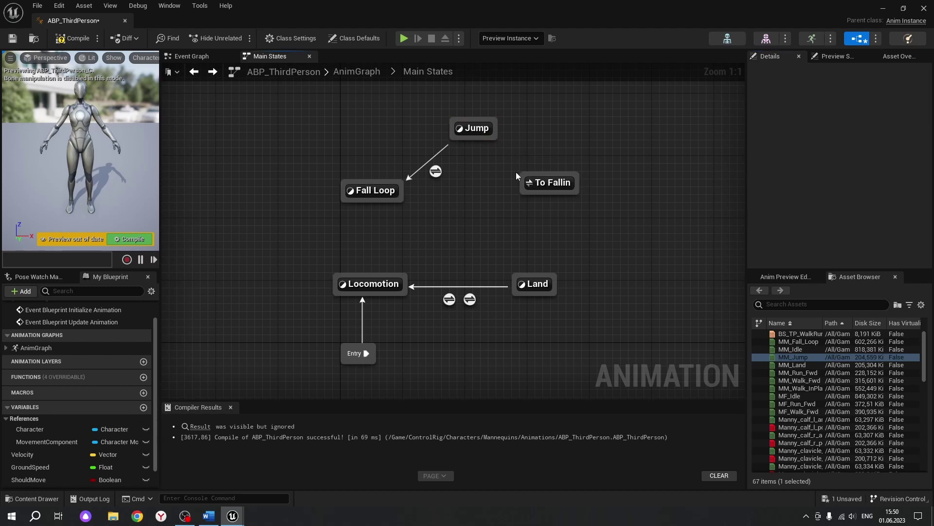
left_click_drag(526, 179, 474, 131)
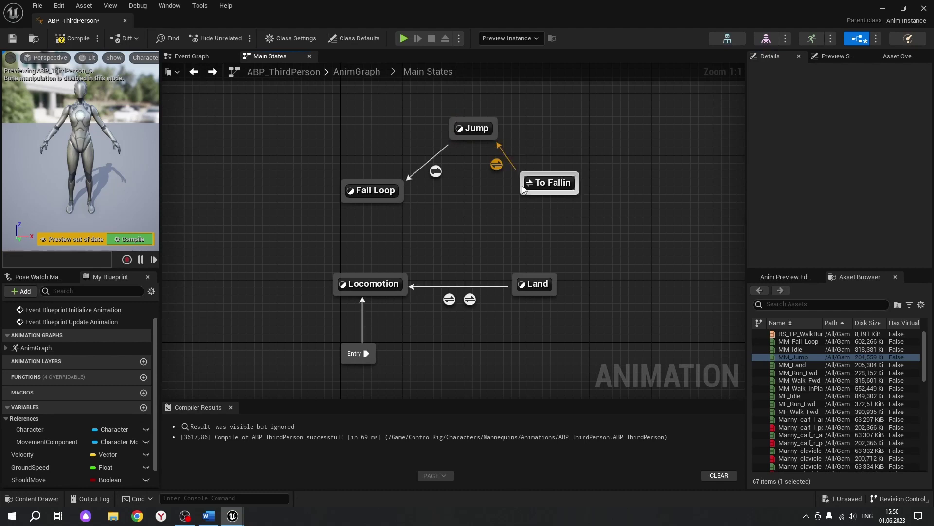
left_click_drag(521, 190, 374, 190)
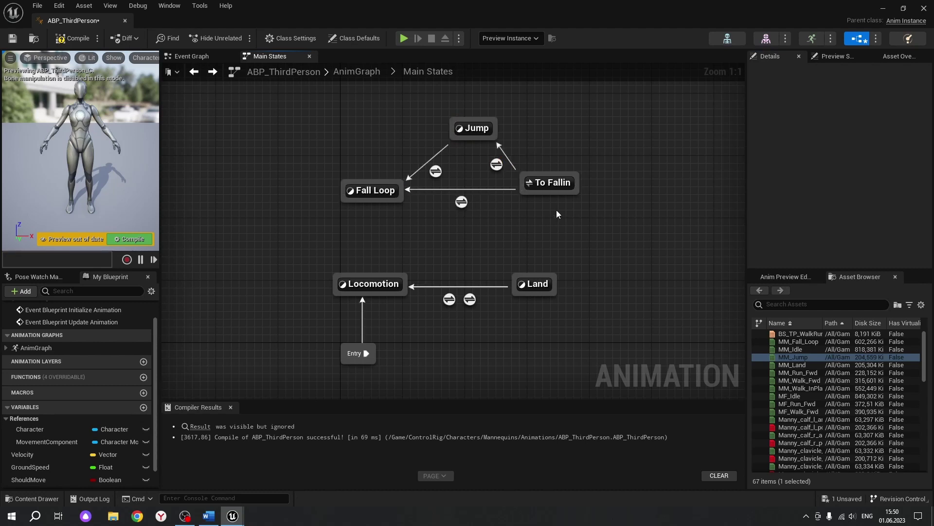
In the To Fallin→Jump rule, drive the result with an AND Boolean whose first input is Is Falling.
double_click(496, 164)
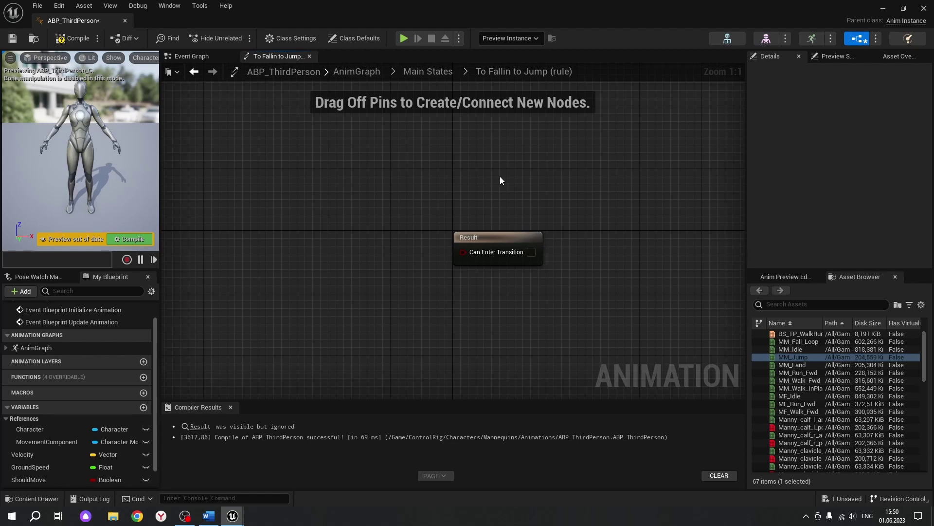
left_click_drag(462, 251, 351, 276)
type("and")
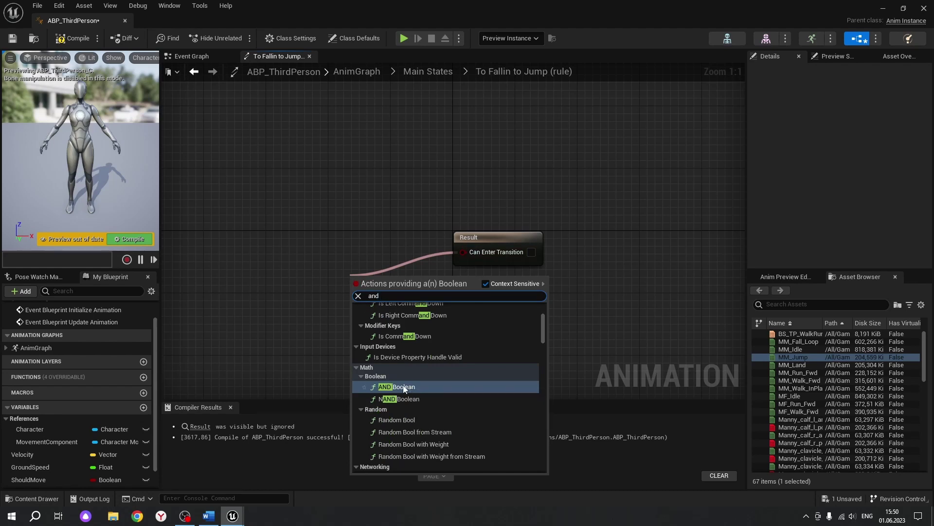
type(" bool")
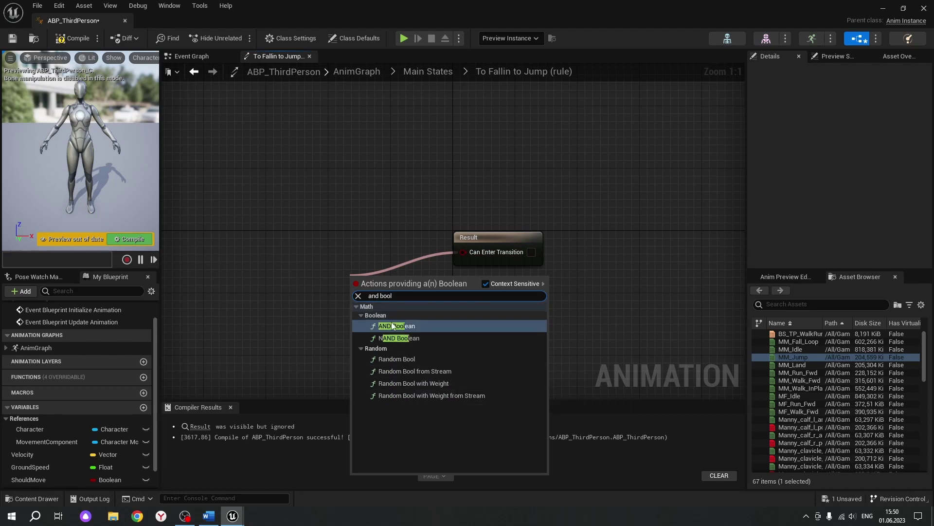
left_click(405, 326)
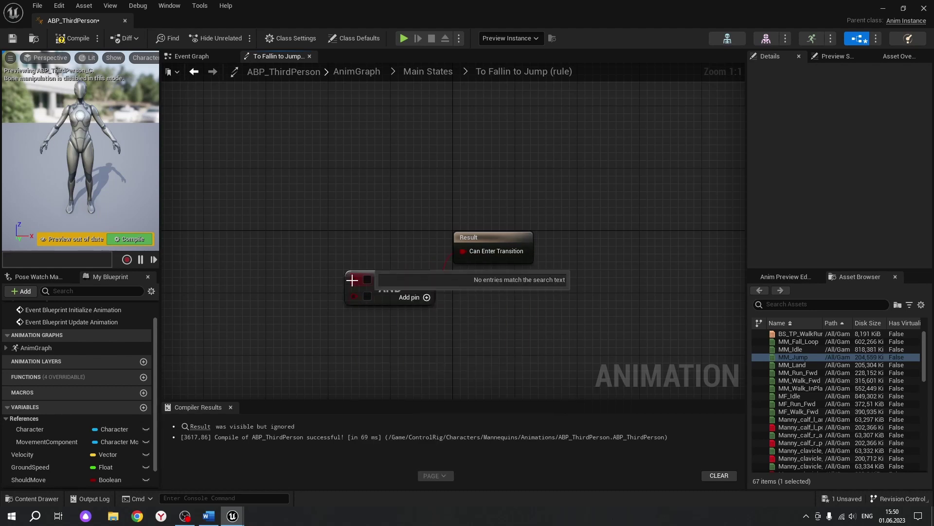
left_click_drag(354, 279, 277, 221)
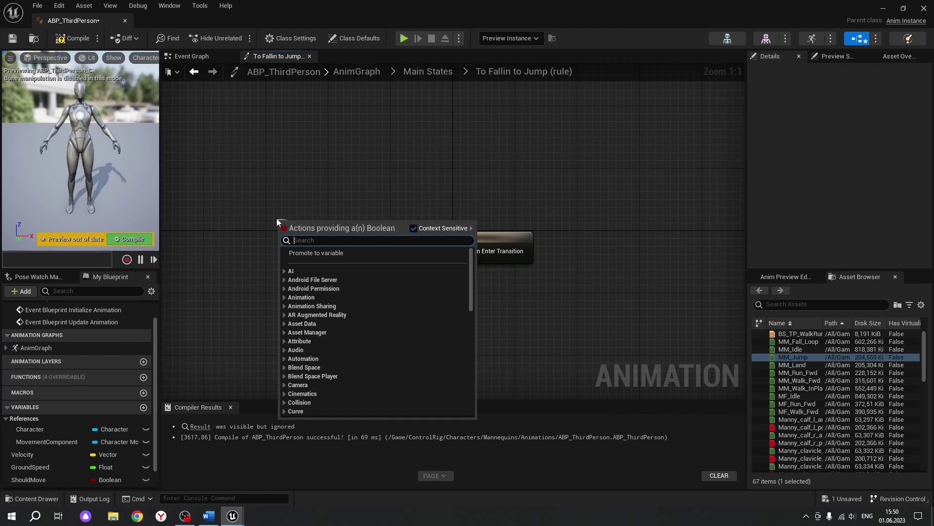
type("is falli")
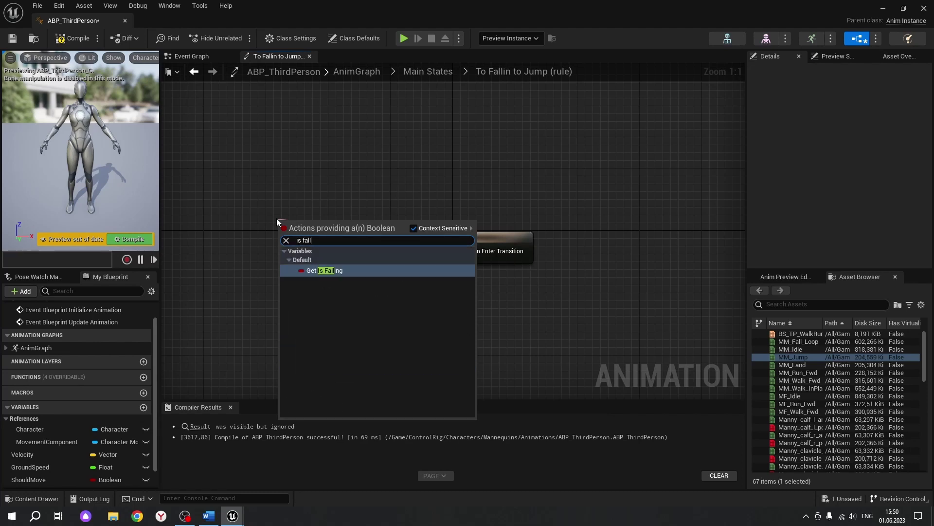
left_click(337, 272)
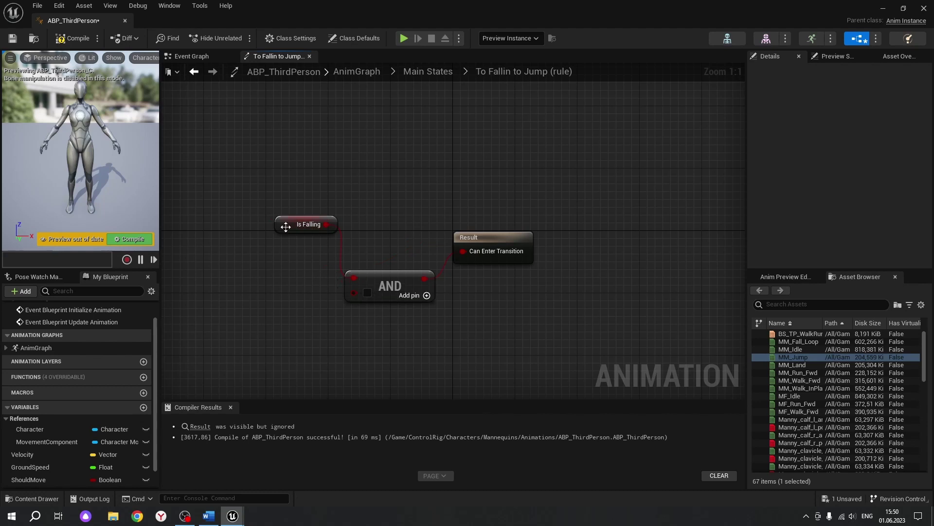
left_click_drag(281, 224, 273, 224)
left_click(361, 306)
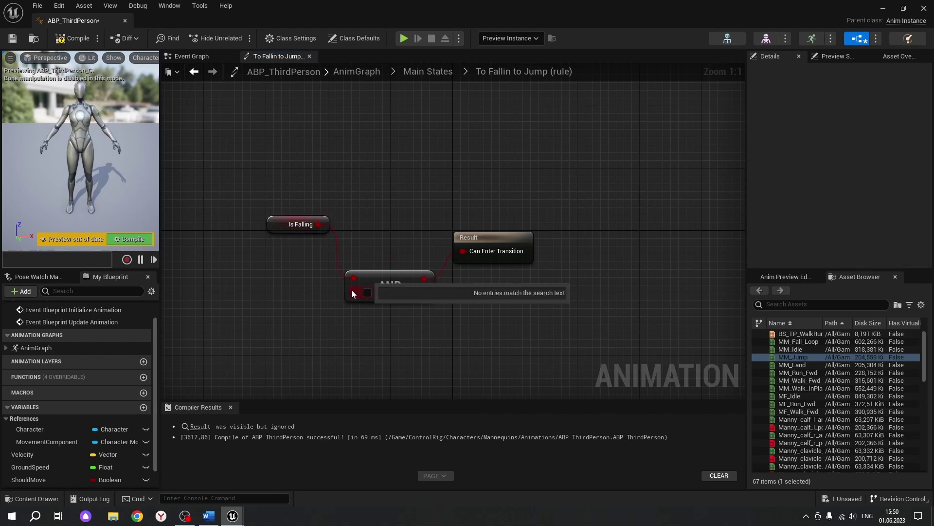
Add a Greater comparison as the AND's second input, fed by the split Velocity Z.
left_click_drag(353, 292, 297, 335)
type(">")
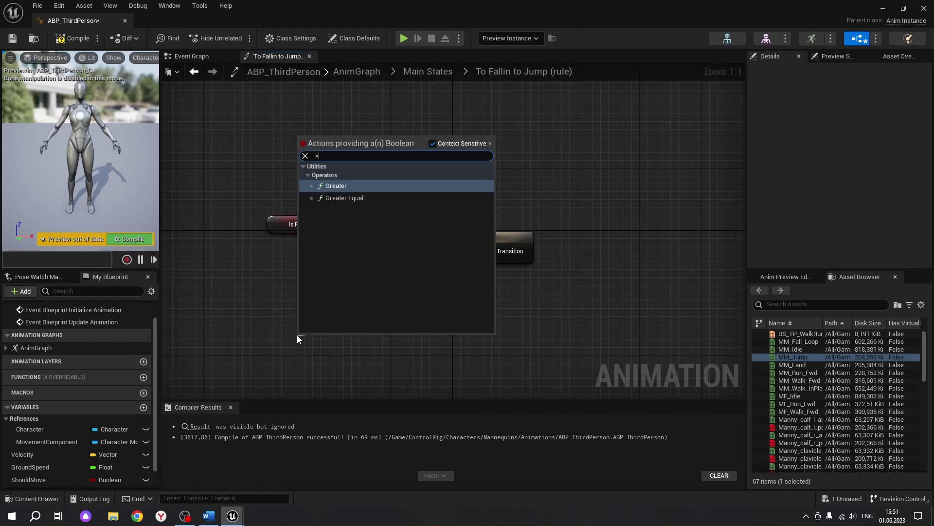
left_click(334, 186)
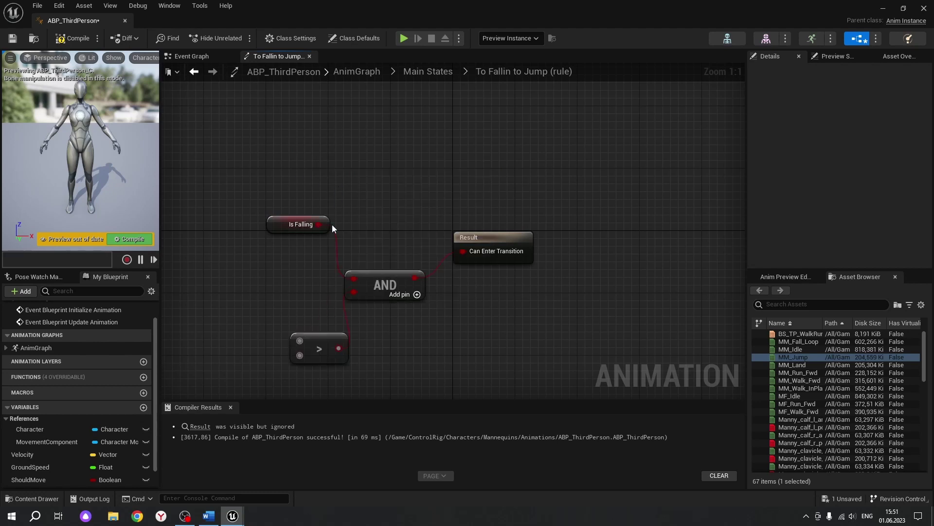
left_click(299, 331)
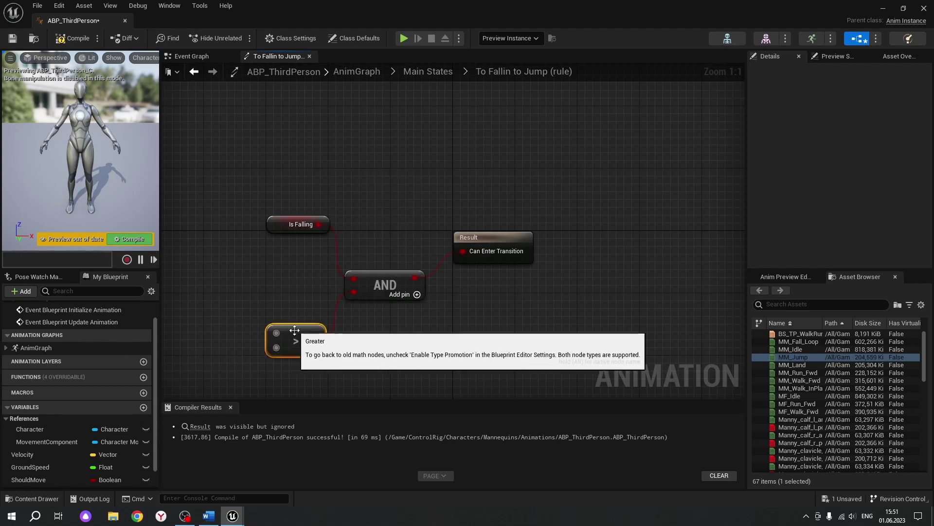
right_click_drag(211, 313, 321, 270)
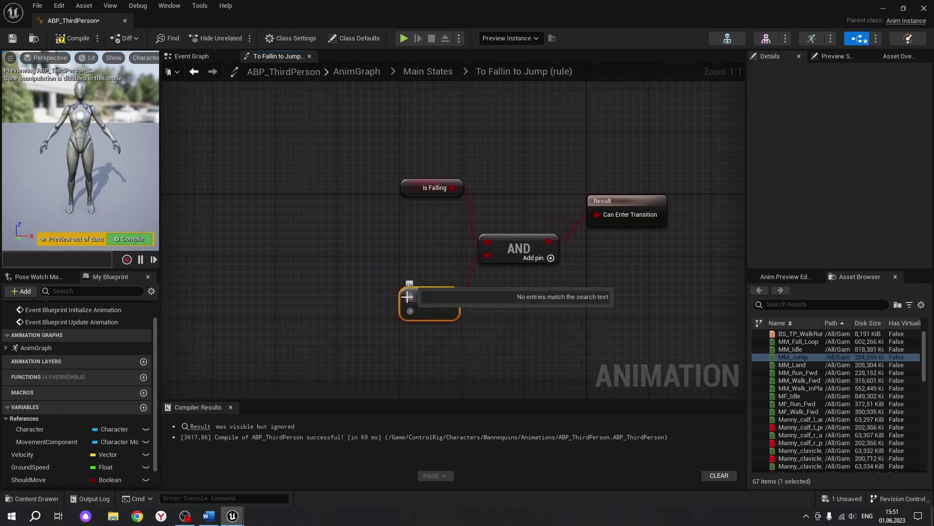
left_click_drag(410, 310, 317, 290)
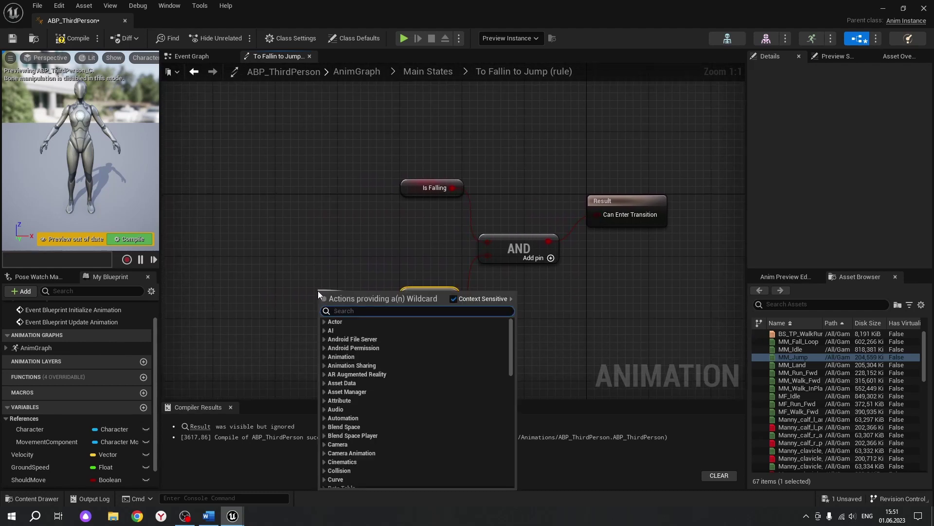
type("Vel")
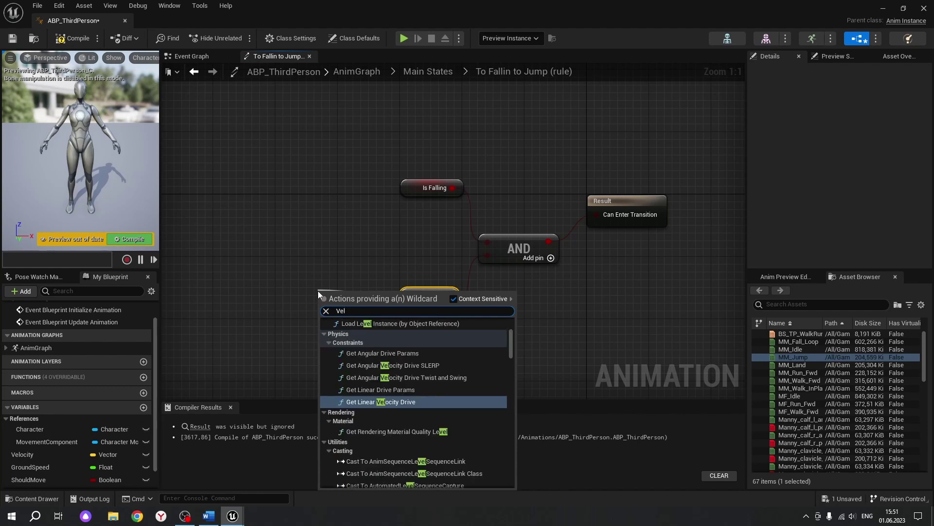
type("ocit")
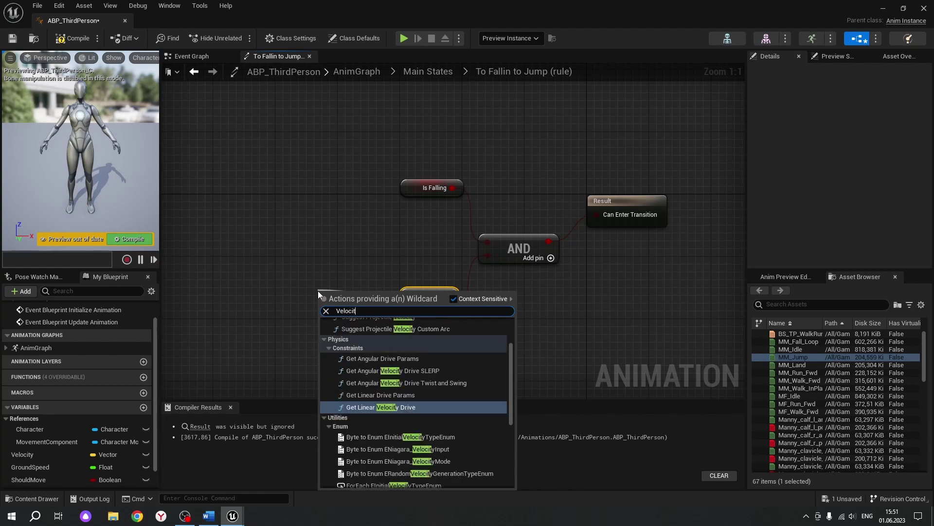
type("y")
scroll(368, 409, "down", 5)
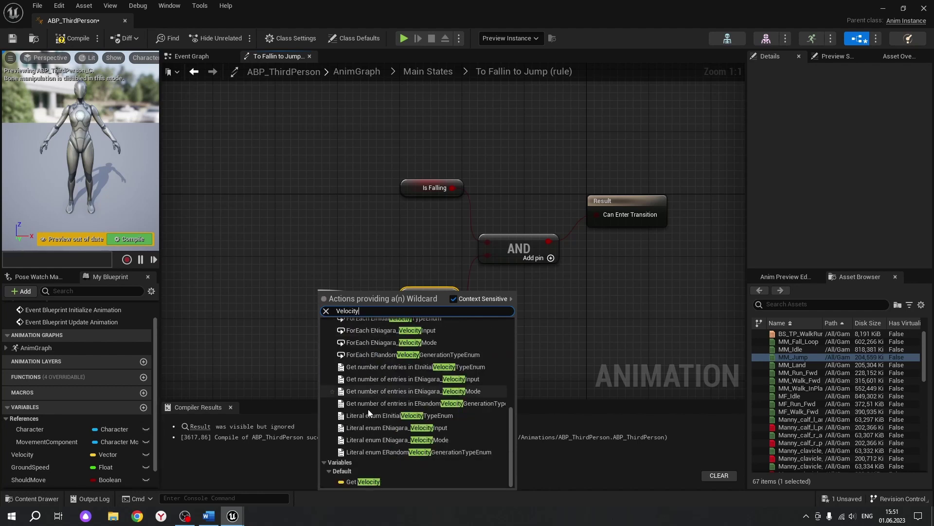
left_click(355, 481)
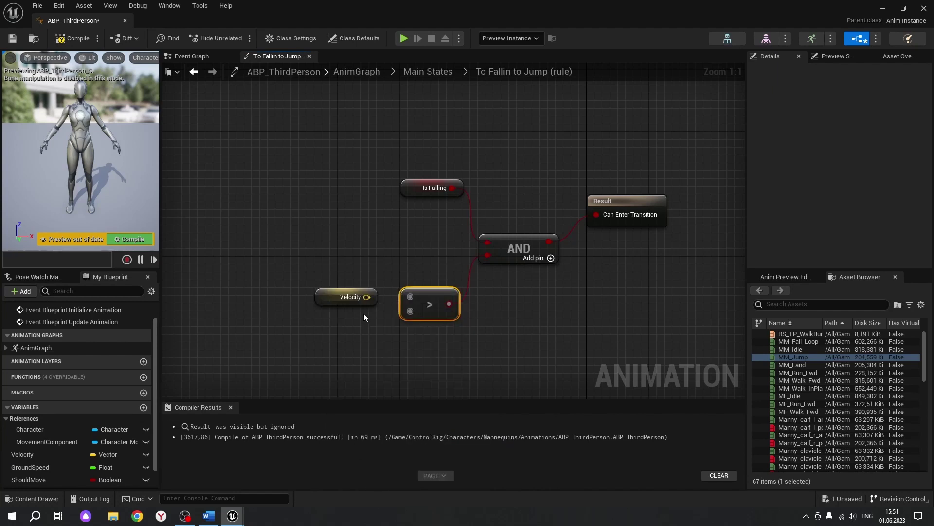
right_click(366, 297)
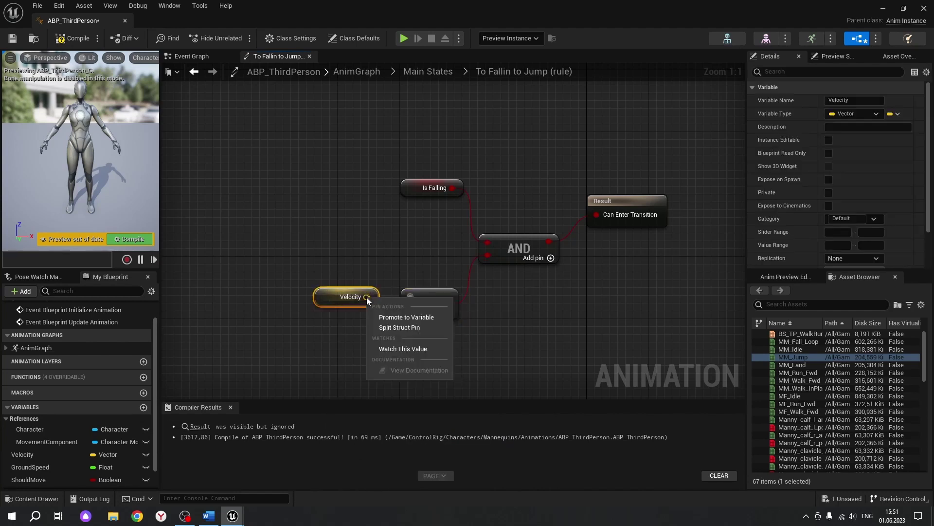
left_click(400, 327)
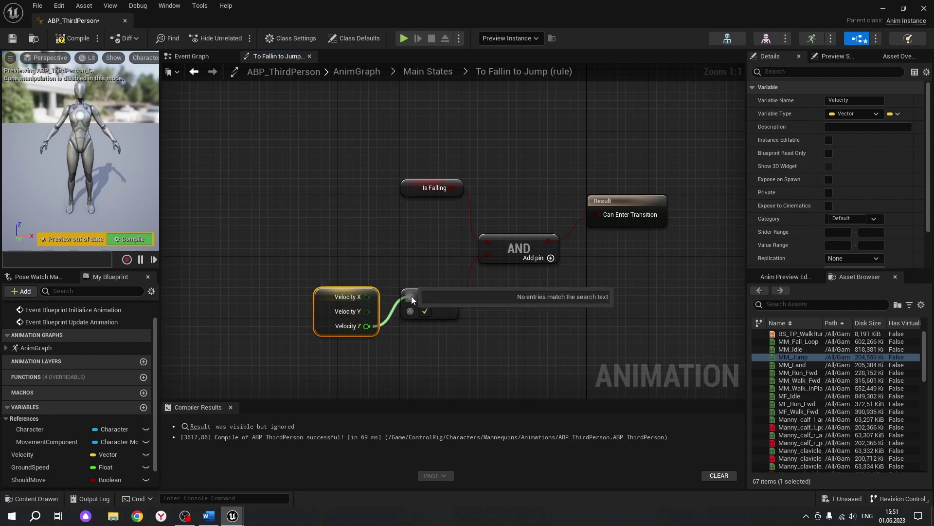
left_click_drag(367, 327, 410, 297)
Set the comparison threshold to 100.0 and return to Main States.
left_click(425, 312)
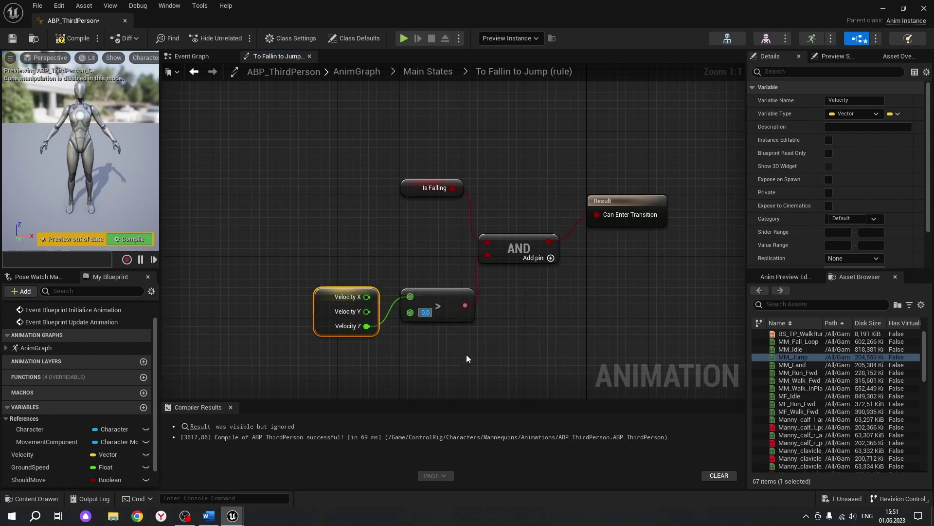
type("100")
key("Return")
left_click(465, 355)
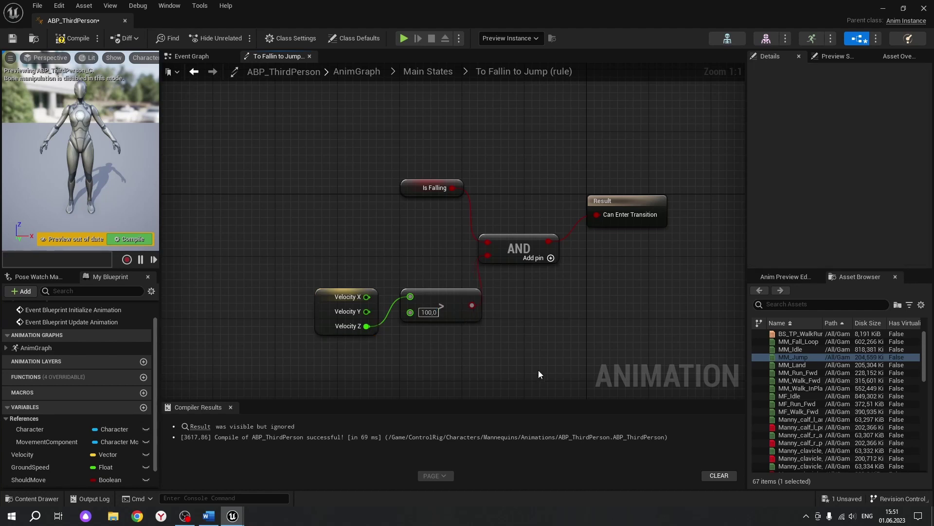
right_click_drag(539, 369, 455, 360)
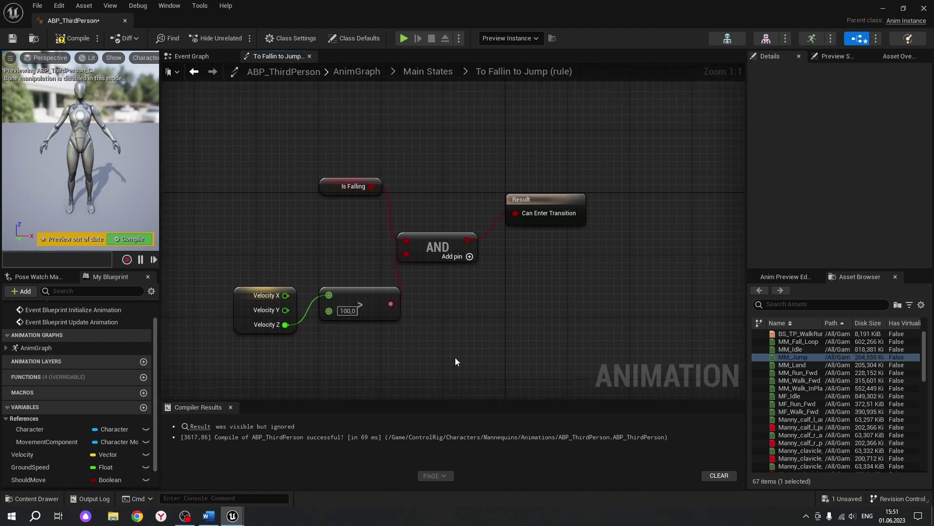
key("alt+Left")
Give the To Fallin→Fall Loop transition a priority order of 2.
left_click(497, 166)
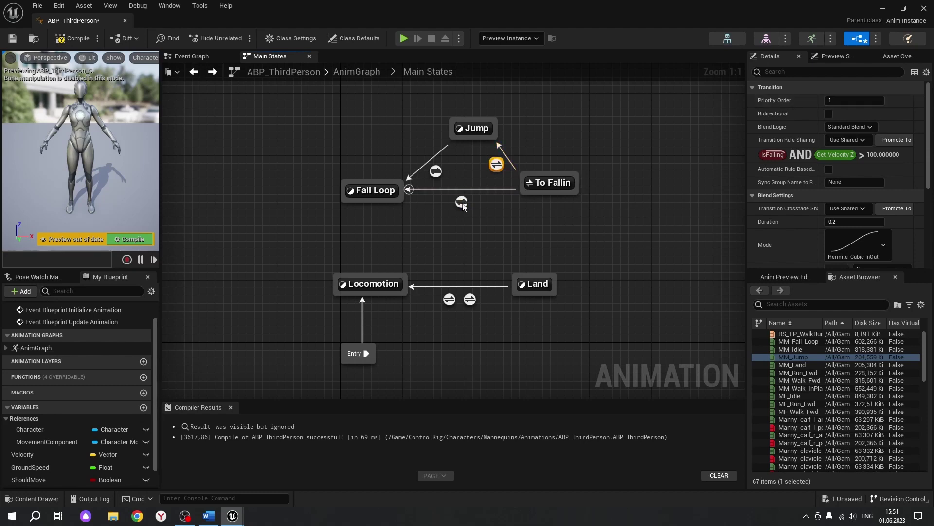
left_click(462, 203)
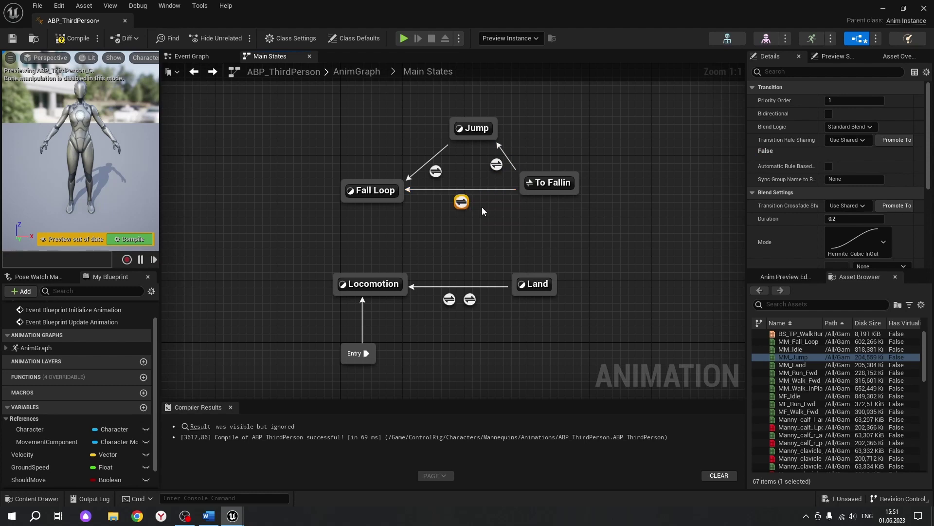
left_click(850, 100)
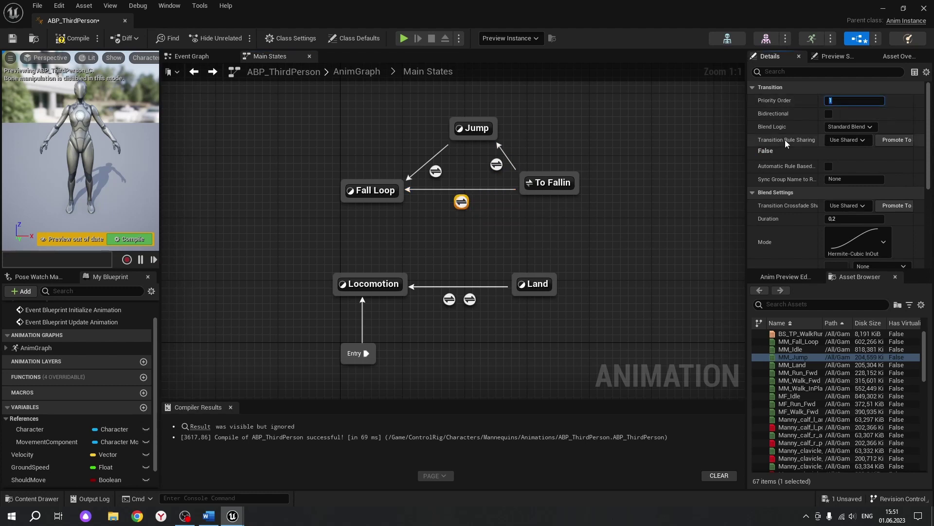
type("2")
key("Return")
Feed Is Falling into that transition's Can Enter Transition result.
double_click(461, 202)
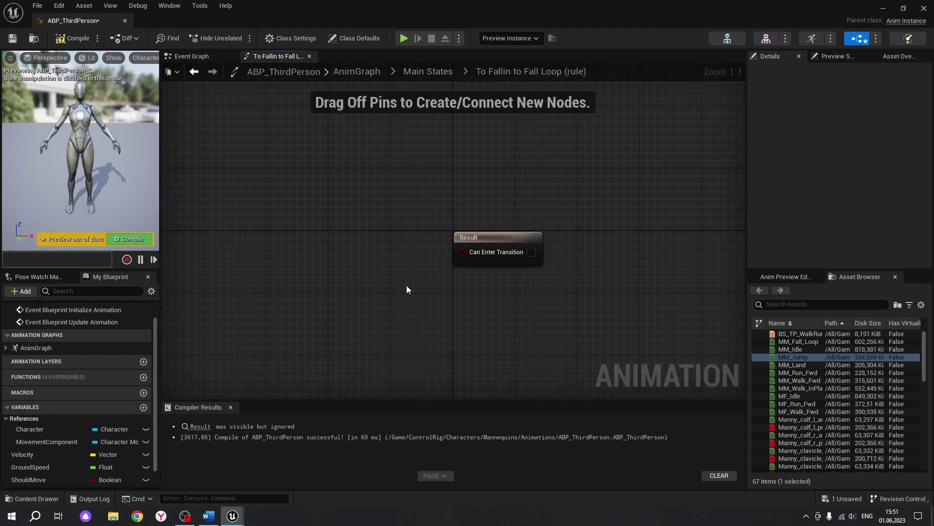
left_click_drag(463, 252, 358, 261)
type("is")
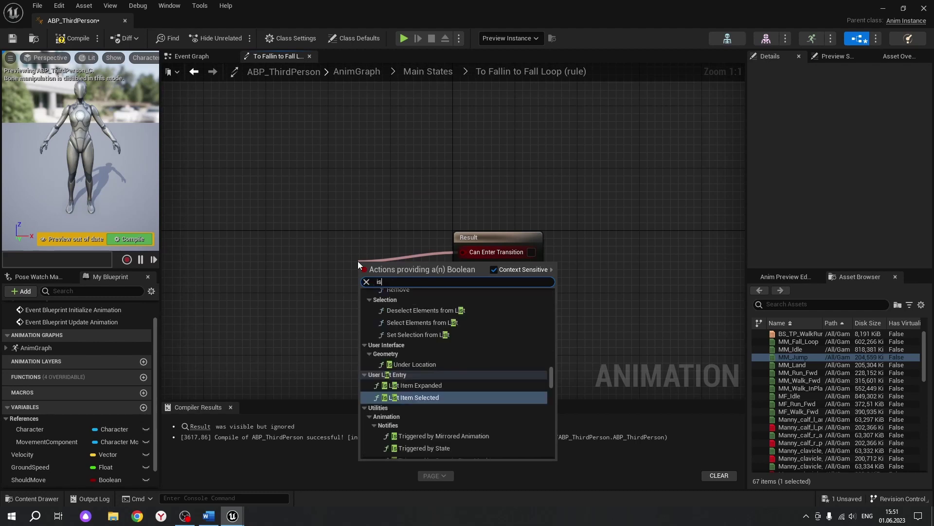
type(" fallin")
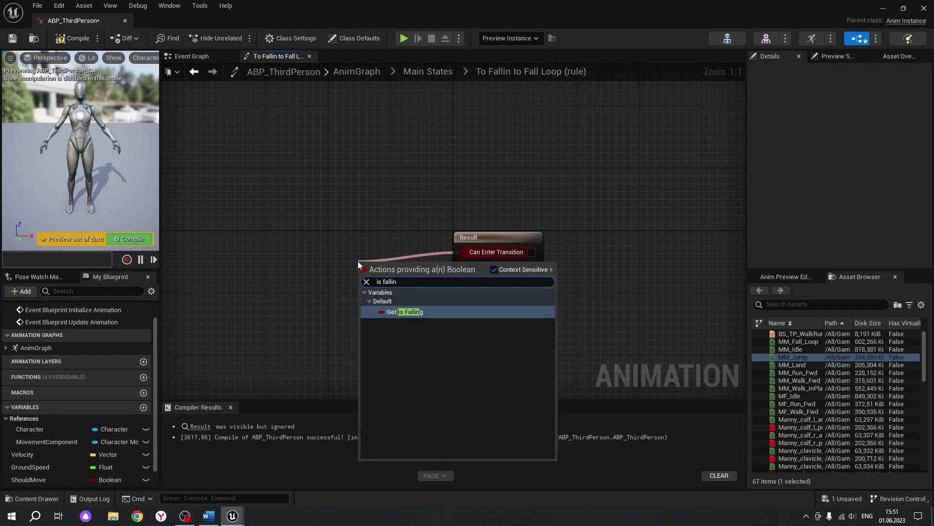
left_click(413, 314)
left_click_drag(366, 267, 344, 261)
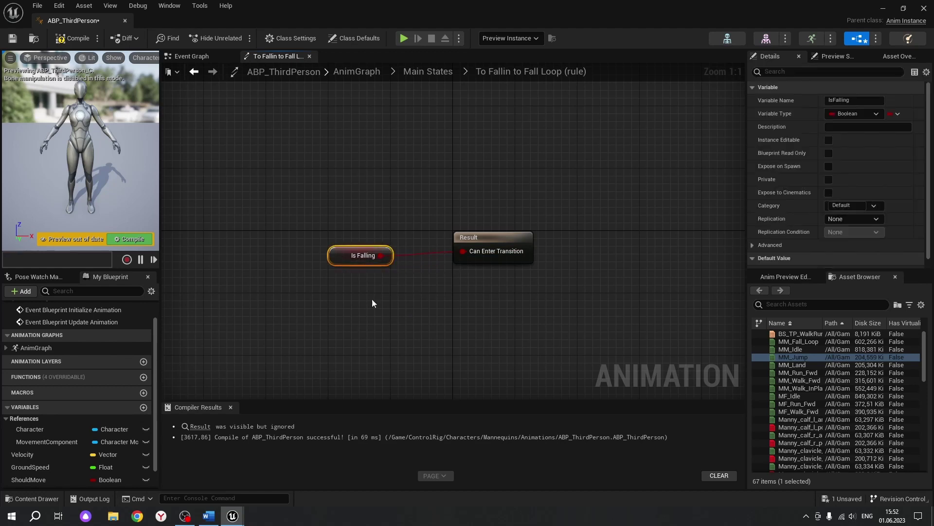
left_click(409, 323)
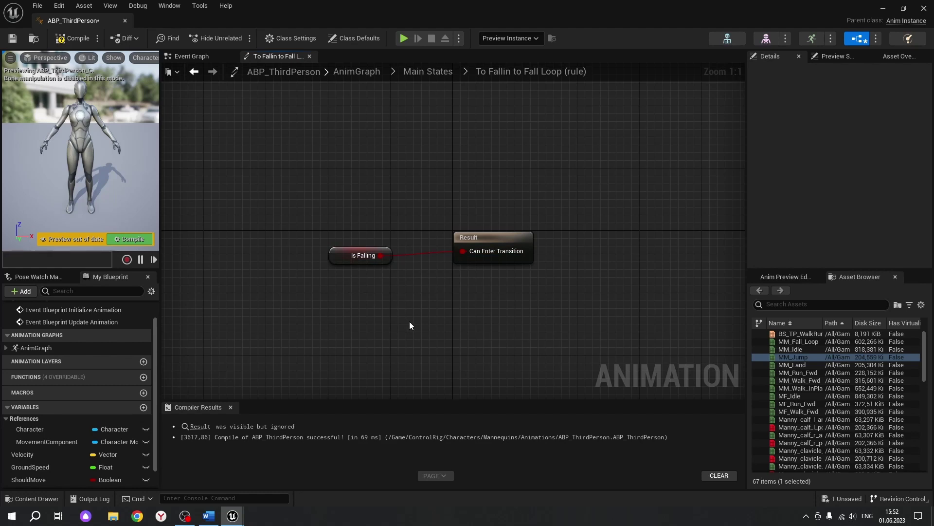
key("alt+Left")
right_click_drag(537, 354, 415, 325)
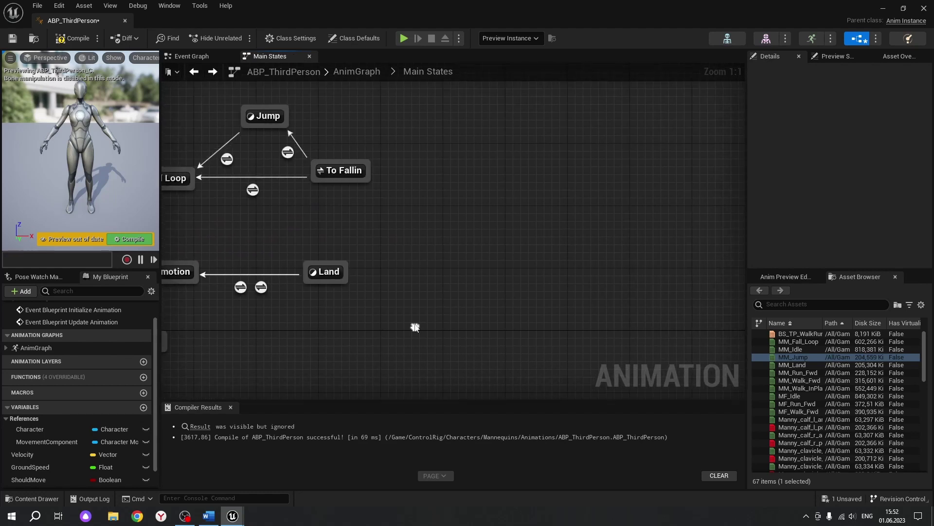
Add a To Land state alias beside Land, covering Fall Loop, with its transition into Land.
right_click(422, 285)
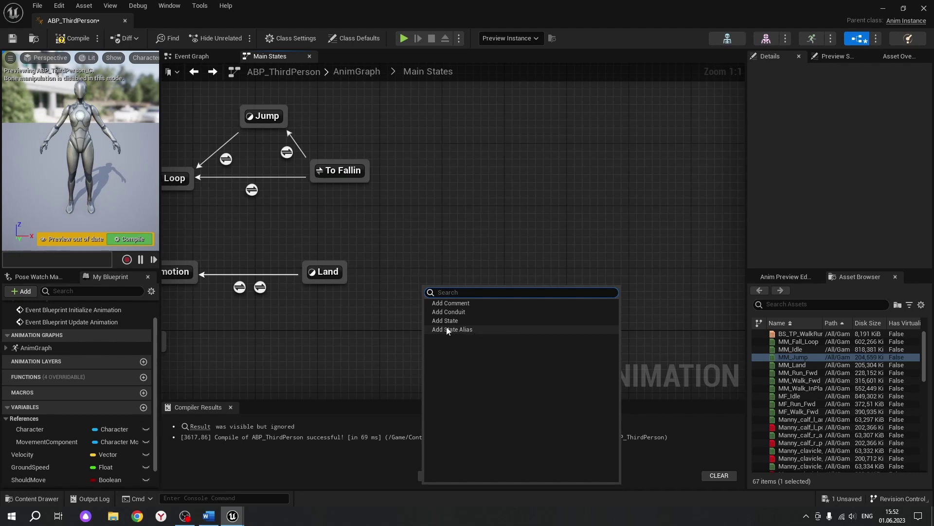
left_click(463, 330)
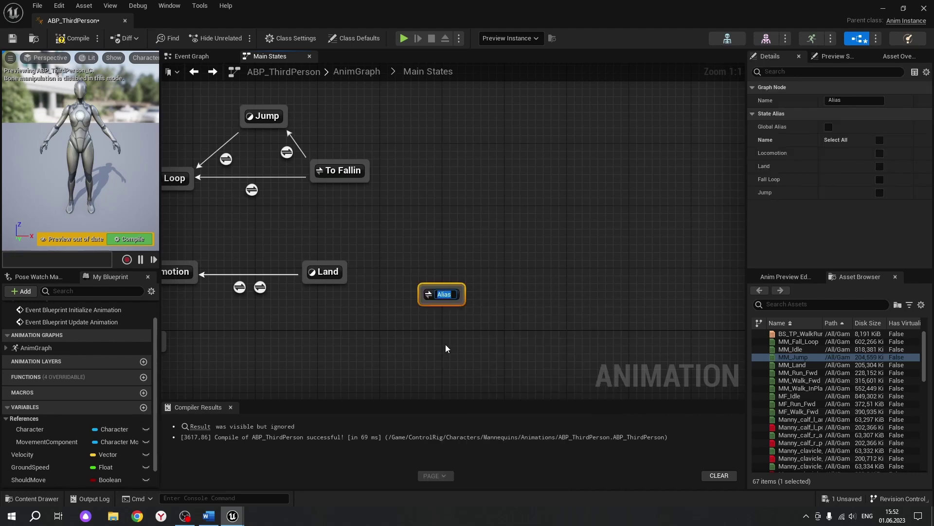
type("To")
type(" Land")
key("Return")
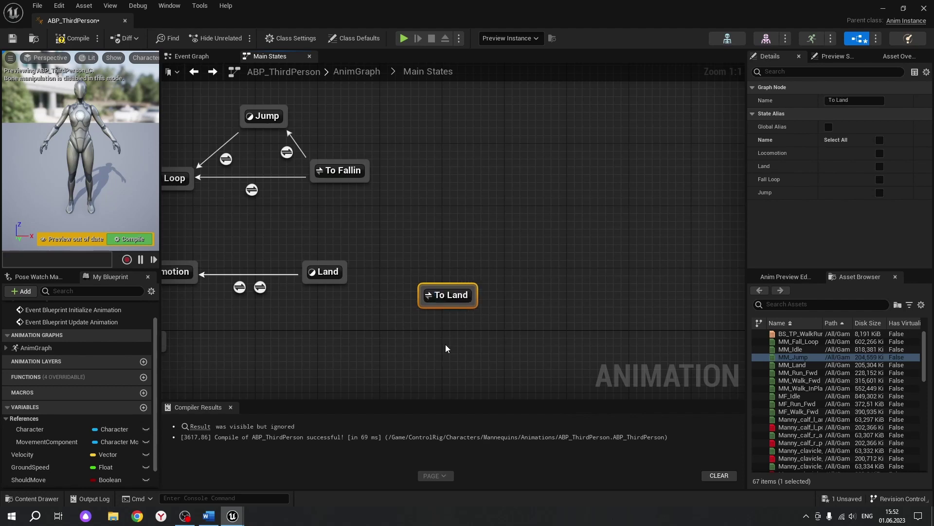
mouse_move(452, 301)
left_mouse_down()
mouse_move(444, 270)
mouse_move(445, 278)
mouse_move(349, 276)
left_mouse_up()
left_click(370, 273)
left_click(440, 272)
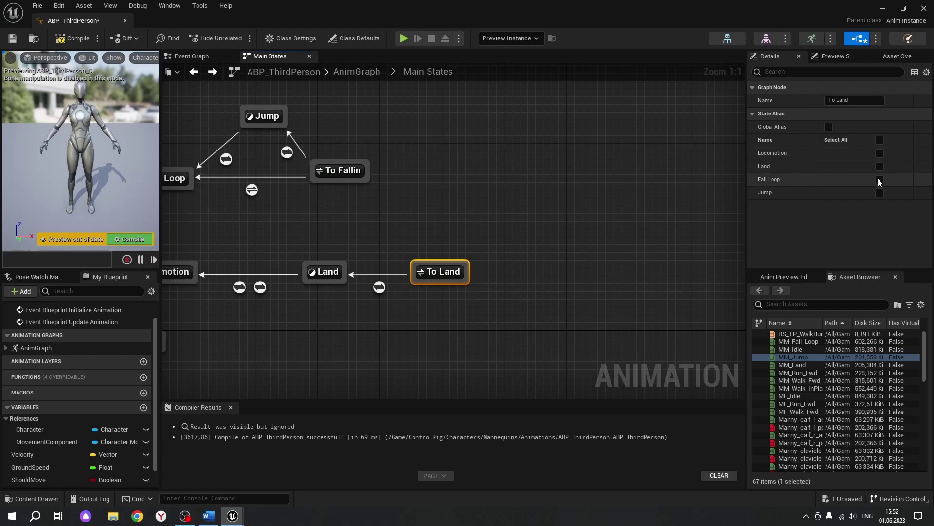
left_click(879, 179)
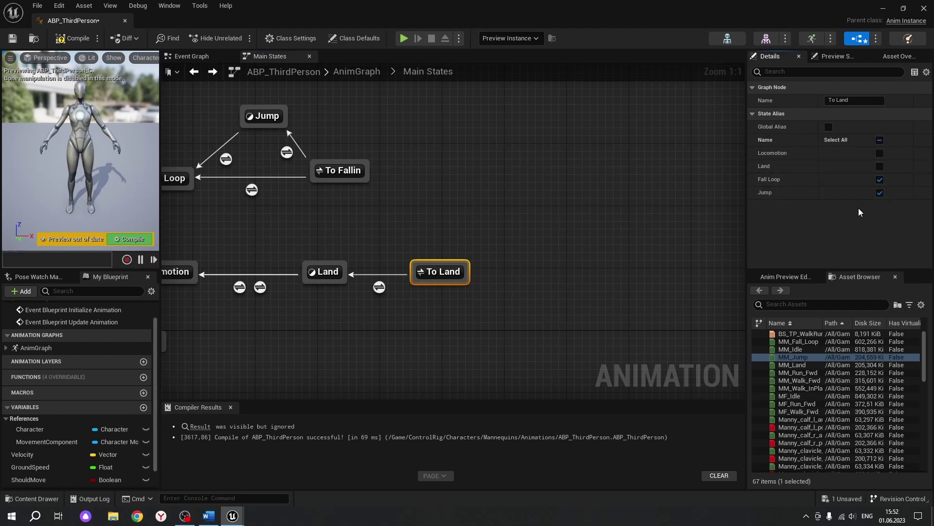
left_click(378, 287)
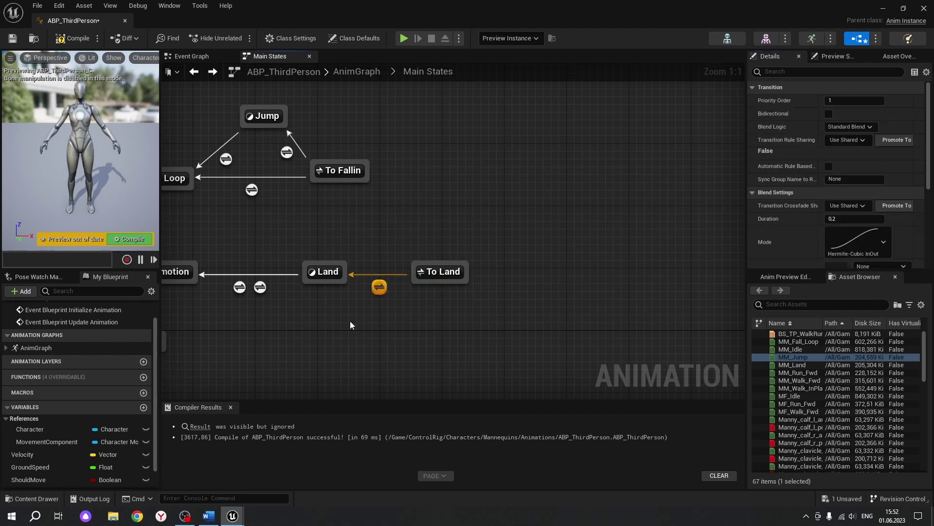
right_click_drag(325, 336, 405, 321)
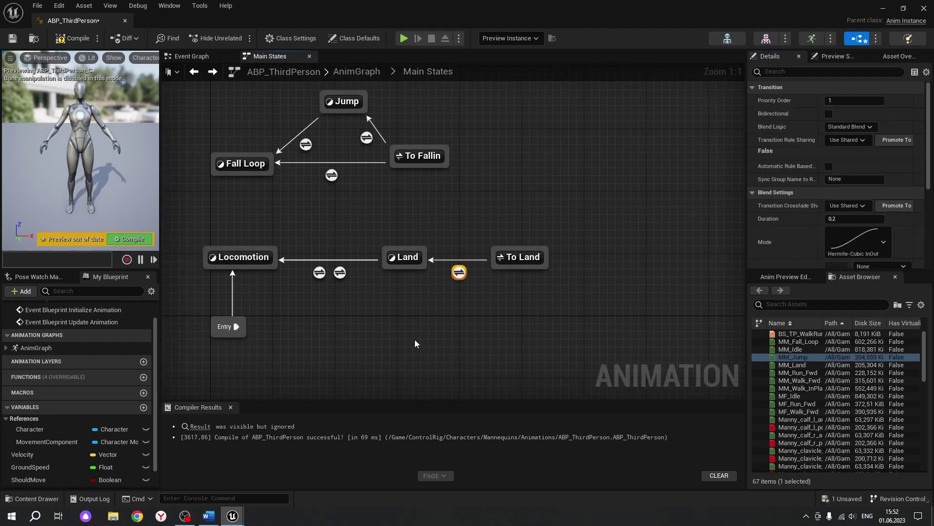
Make the To Land→Land rule a NOT Boolean of Is Falling.
double_click(458, 273)
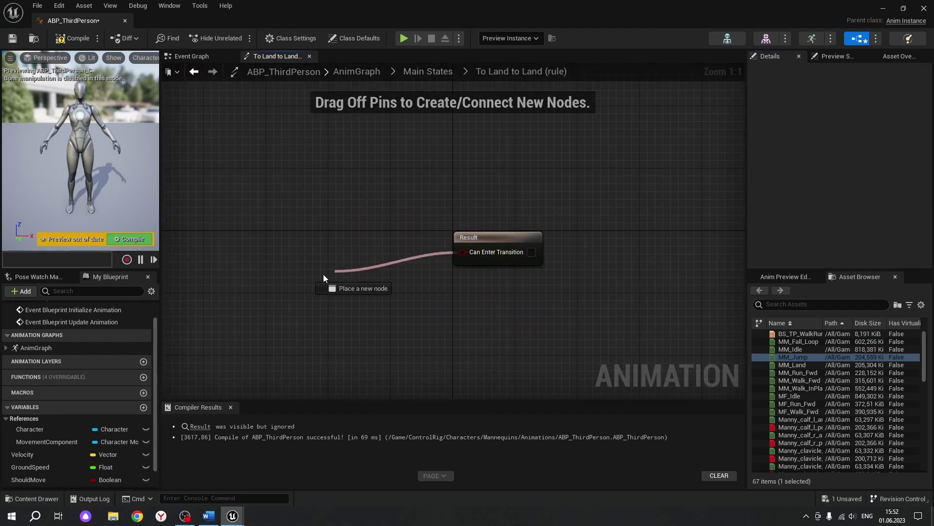
left_click_drag(462, 253, 323, 273)
type("not")
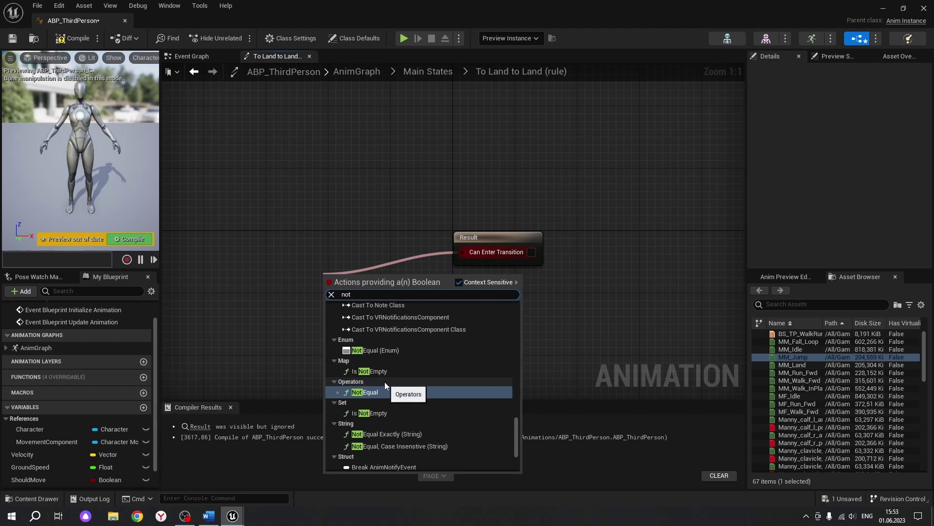
type(" bool")
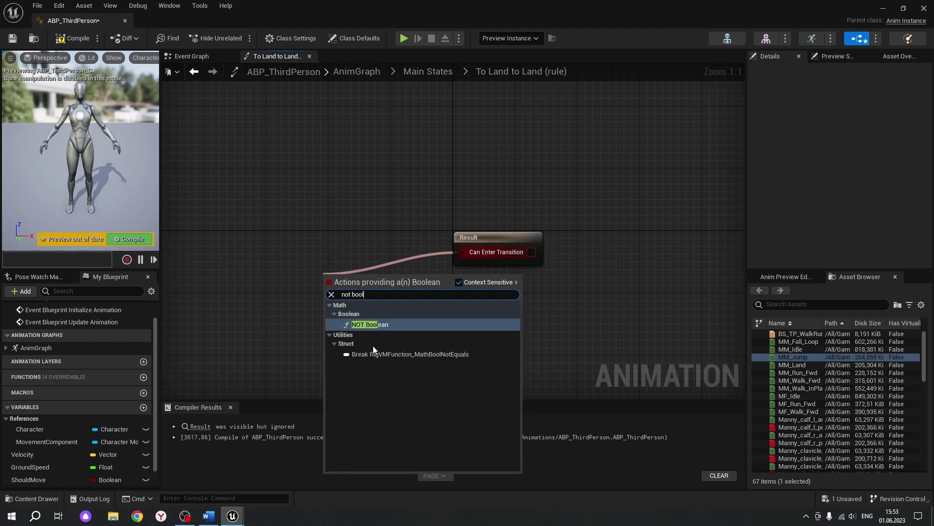
left_click(381, 324)
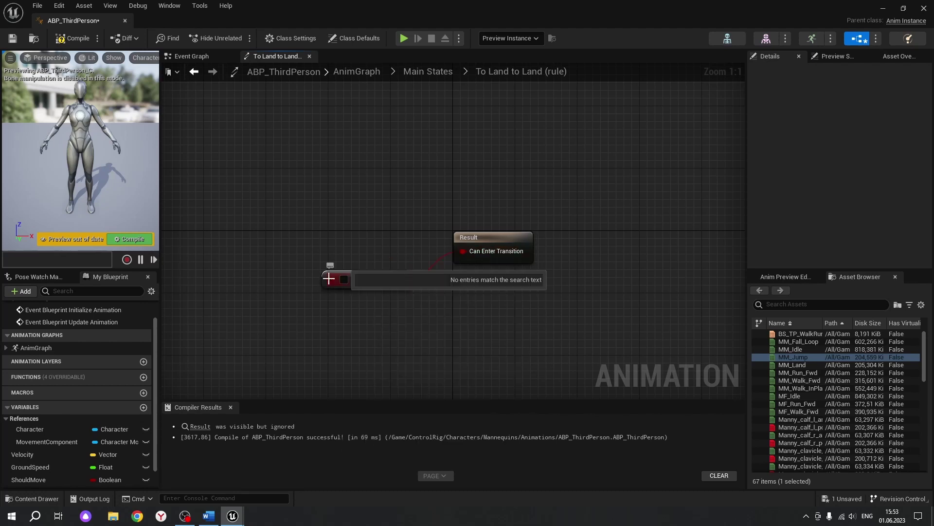
left_click_drag(328, 273, 247, 271)
type("is")
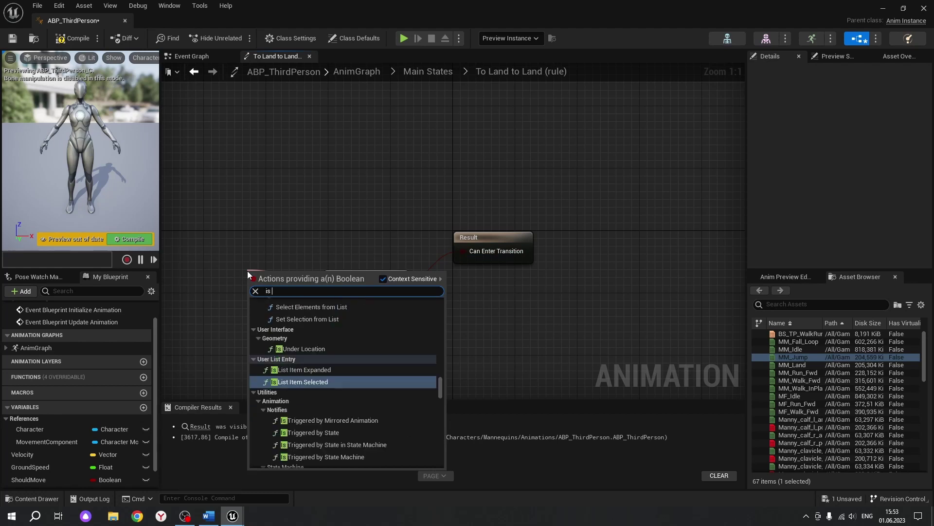
type(" fallin")
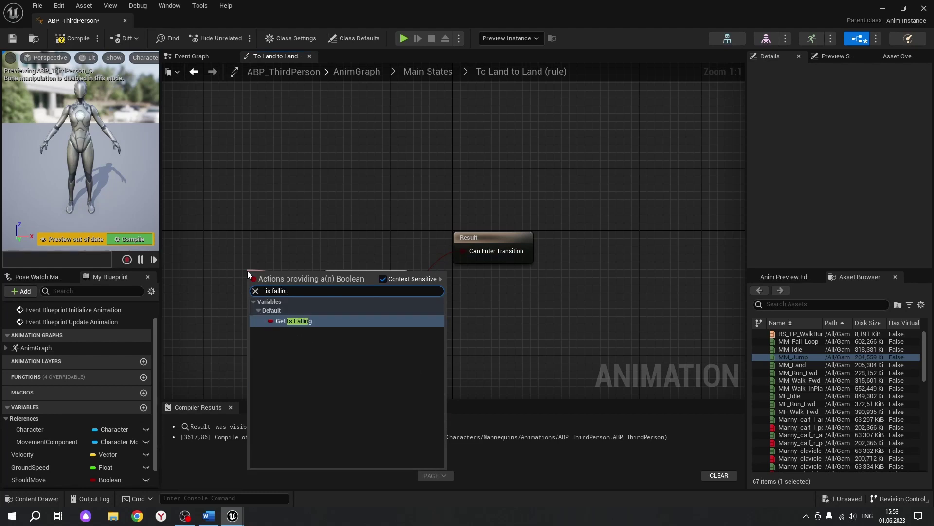
left_click(294, 321)
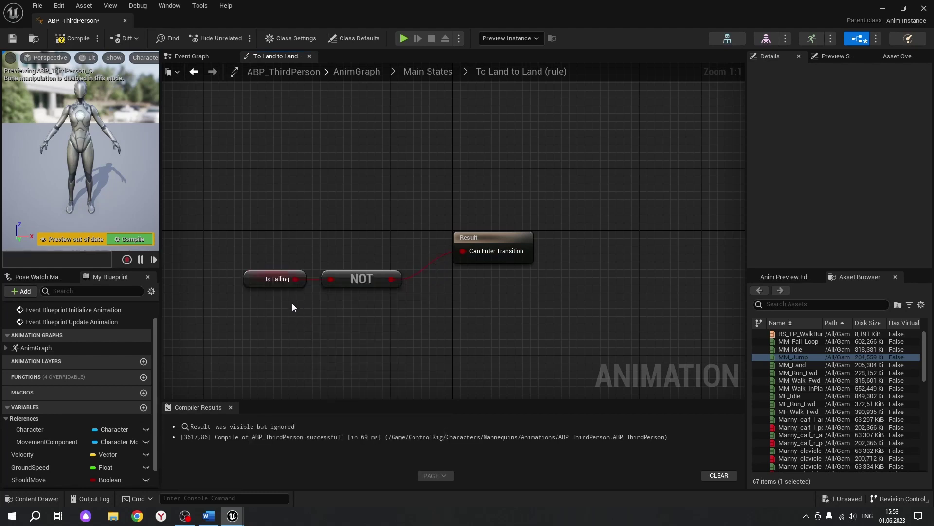
mouse_move(302, 314)
right_mouse_down()
mouse_move(393, 320)
mouse_move(426, 364)
right_mouse_up()
key("alt+Left")
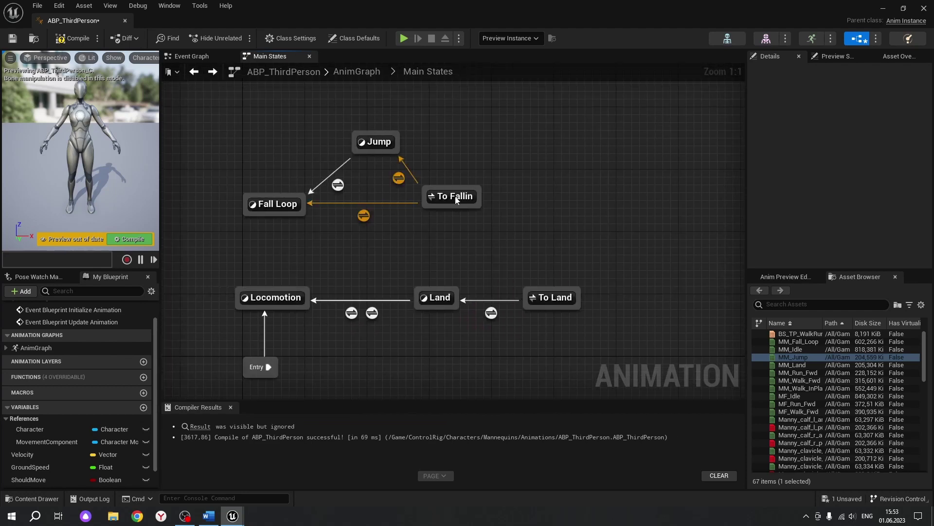
Shift To Fallin and Jump rightwards, compile and save ABP_ThirdPerson, then return to the AnimGraph.
left_click_drag(456, 199, 554, 200)
mouse_move(376, 146)
left_mouse_down()
mouse_move(438, 146)
mouse_move(431, 146)
left_mouse_up()
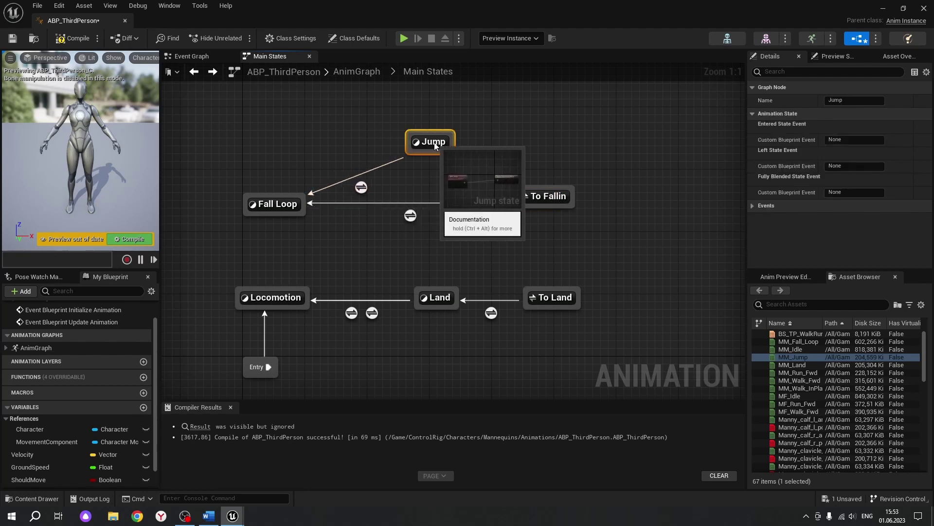
left_click(497, 247)
key("F7")
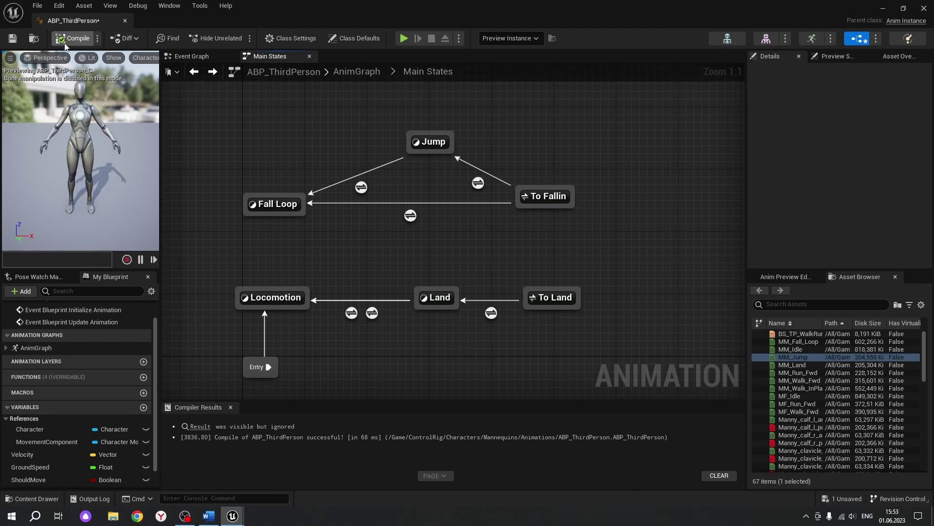
left_click(12, 38)
key("alt+Left")
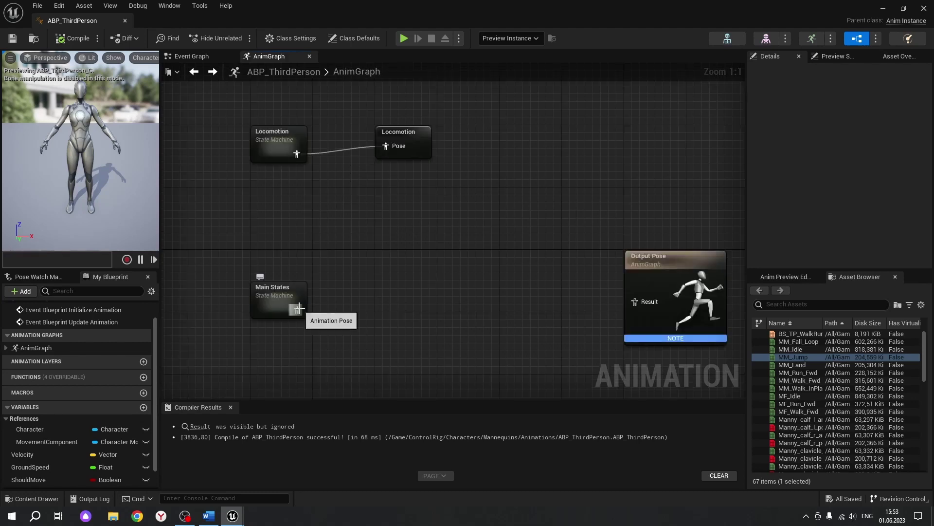
Chain a DefaultSlot slot node and a Control Rig node after Main States.
left_click_drag(297, 308, 412, 301)
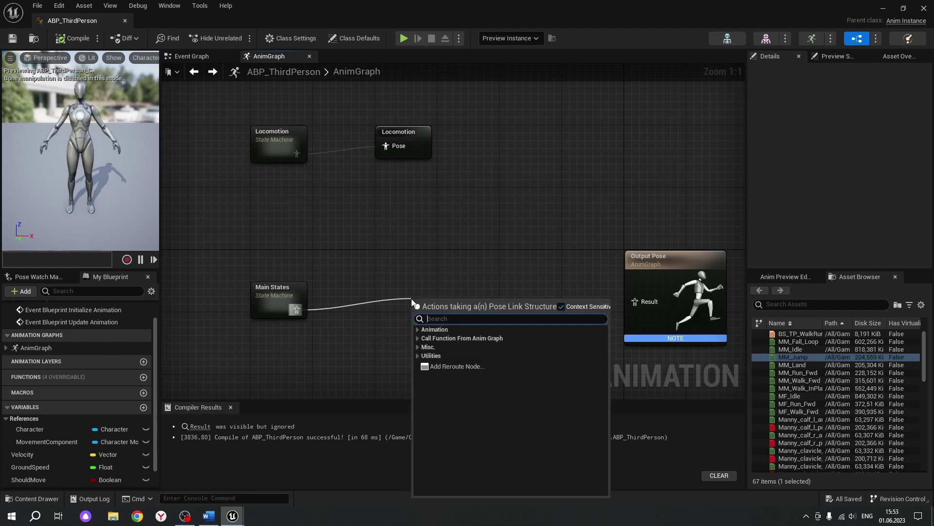
type("def")
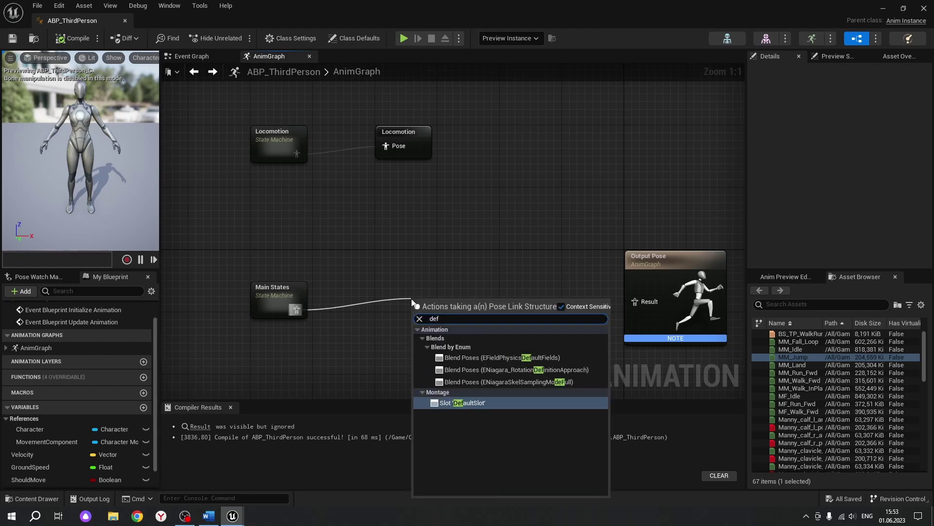
type("ault")
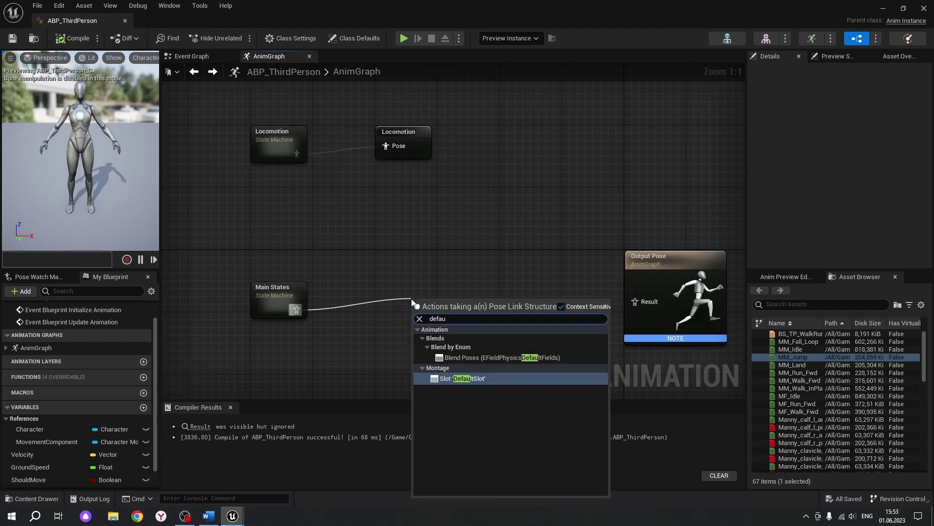
left_click(451, 379)
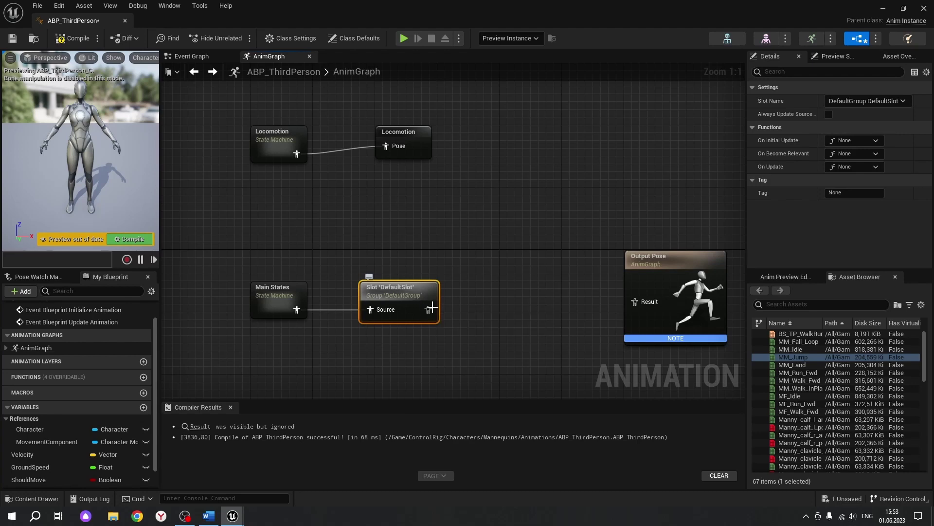
left_click_drag(428, 310, 489, 278)
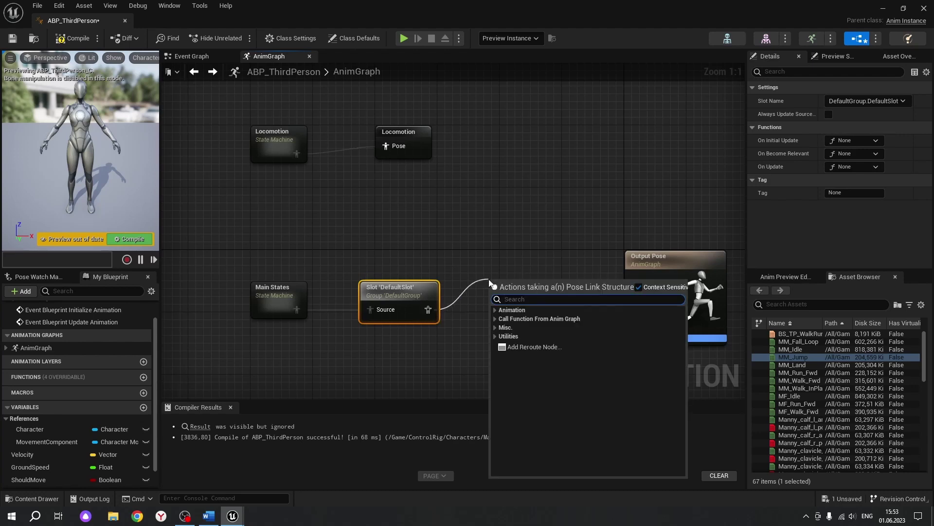
type("con")
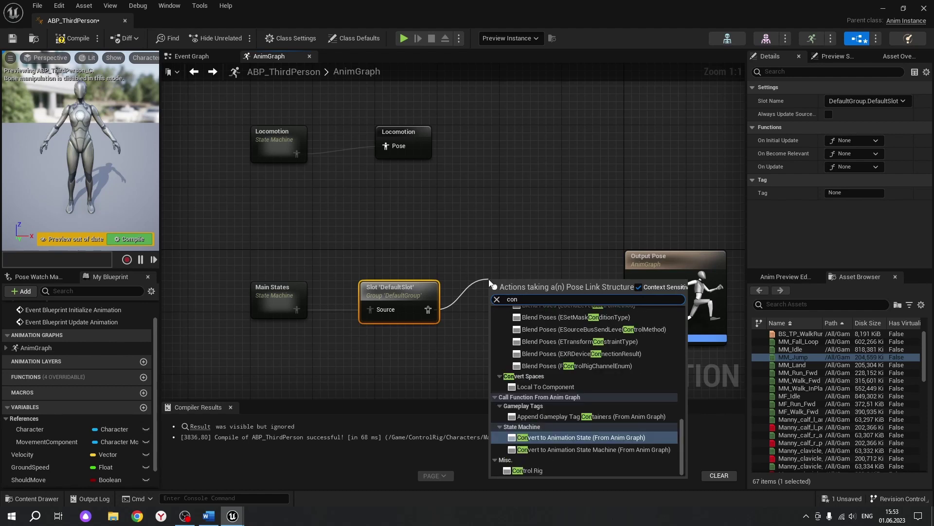
scroll(560, 428, "up", 3)
scroll(559, 428, "down", 3)
left_click(524, 468)
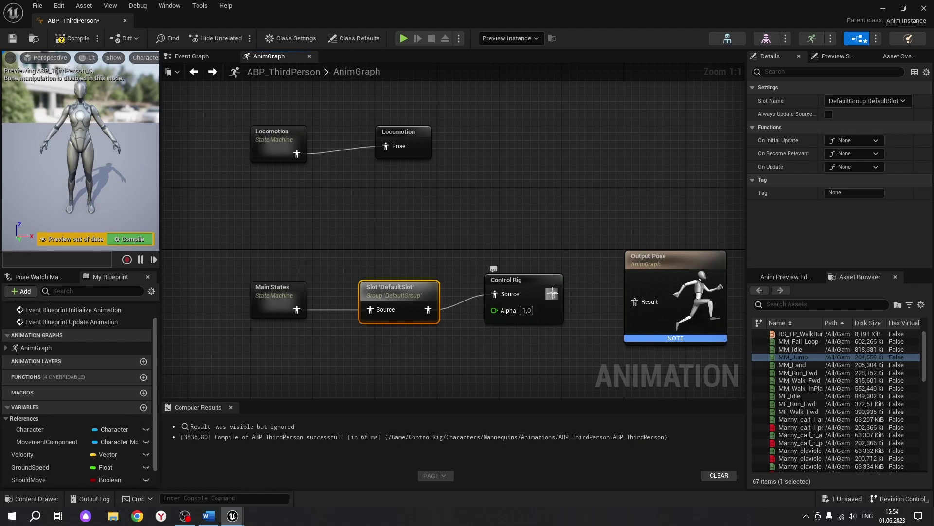
Wire the Control Rig output into Output Pose, straighten it, and select it.
left_click_drag(553, 294, 635, 301)
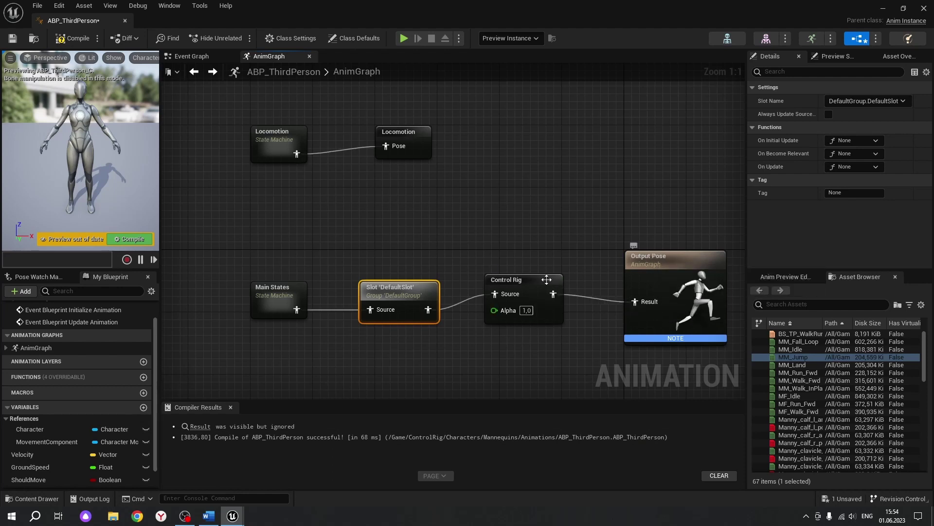
left_click(525, 294)
key("q")
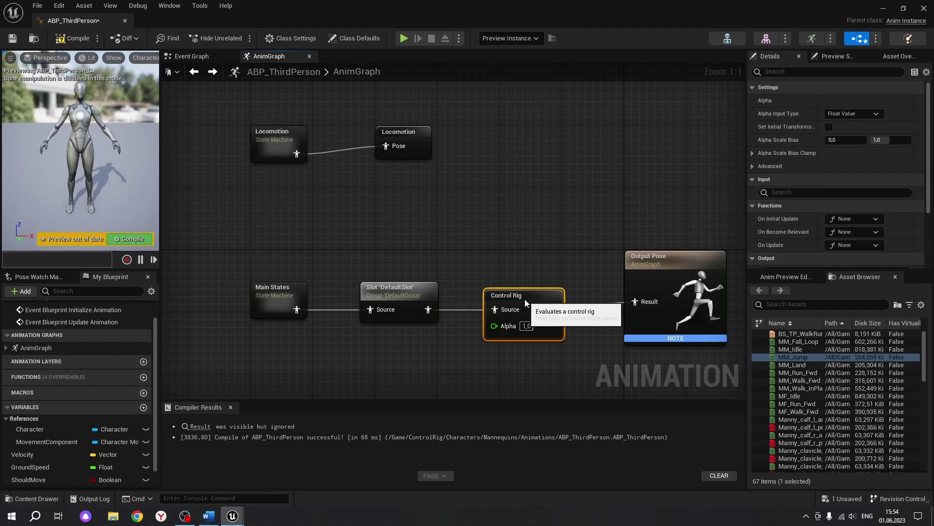
key("q")
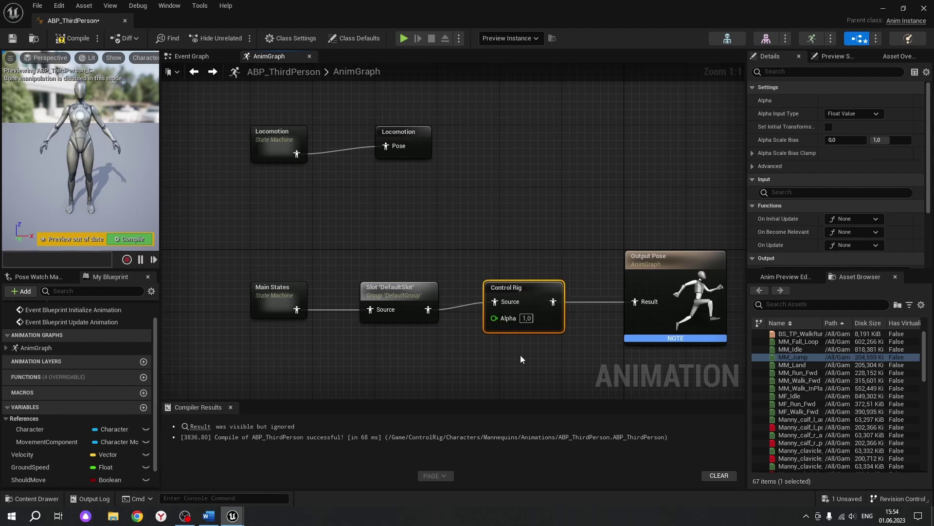
left_click(521, 355)
right_click_drag(521, 355, 492, 269)
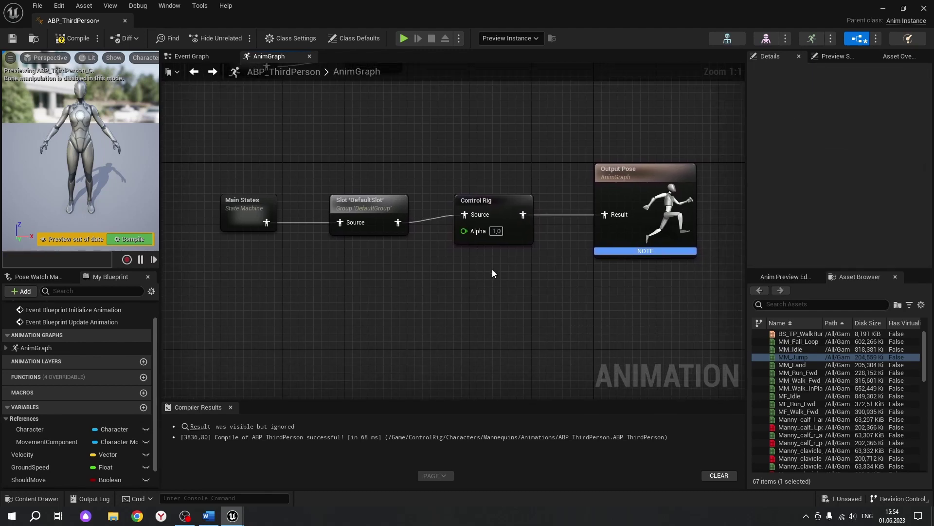
left_click(492, 203)
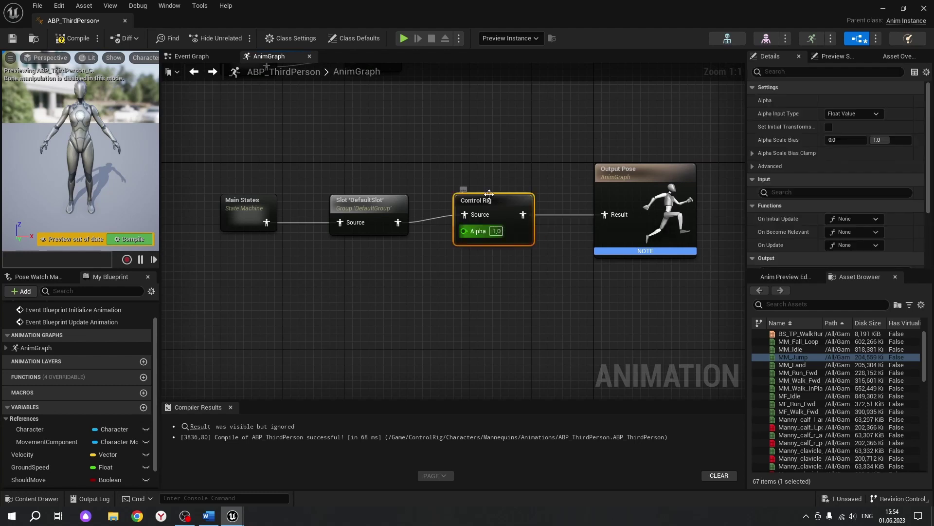
scroll(812, 183, "down", 3)
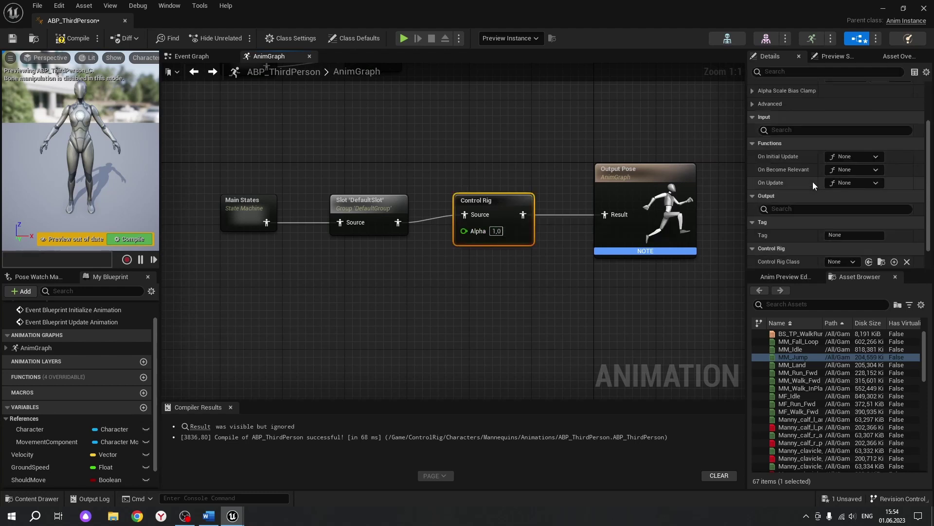
scroll(812, 182, "down", 1)
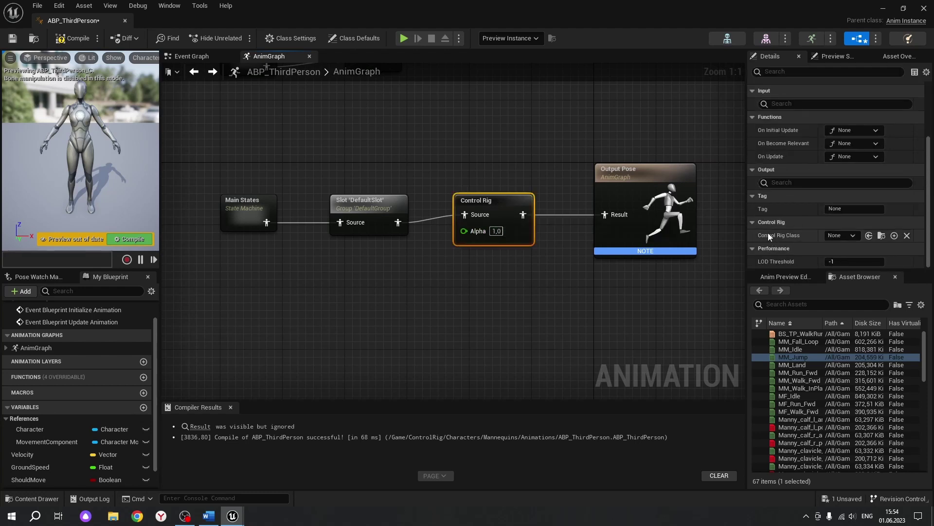
Set Control Rig Class to CR_Mannequin_BasicFootIK and expose Should Do IKTrace as a pin.
left_click(845, 237)
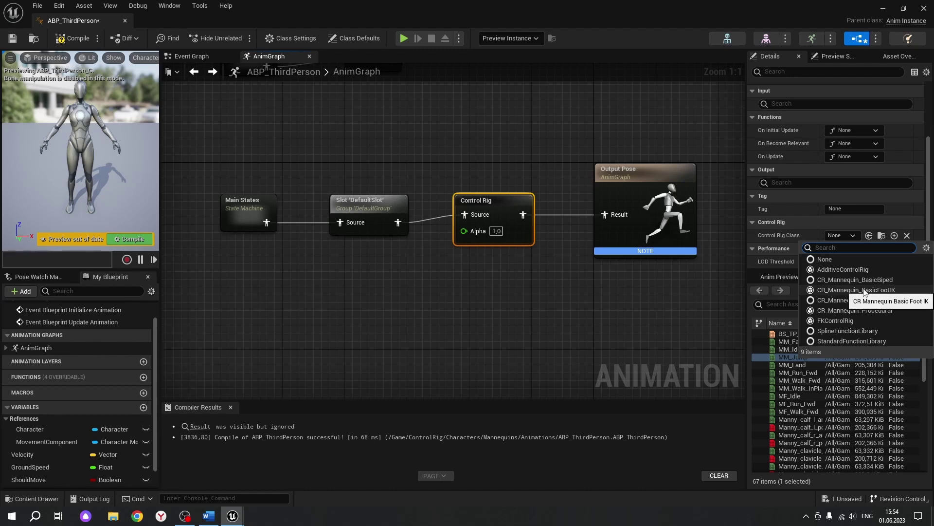
left_click(897, 290)
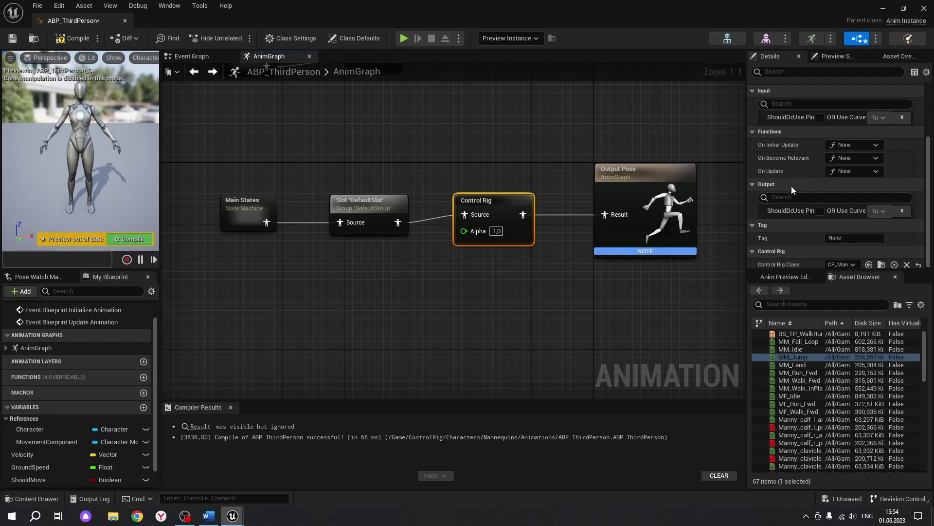
scroll(791, 185, "up", 3)
scroll(798, 183, "up", 1)
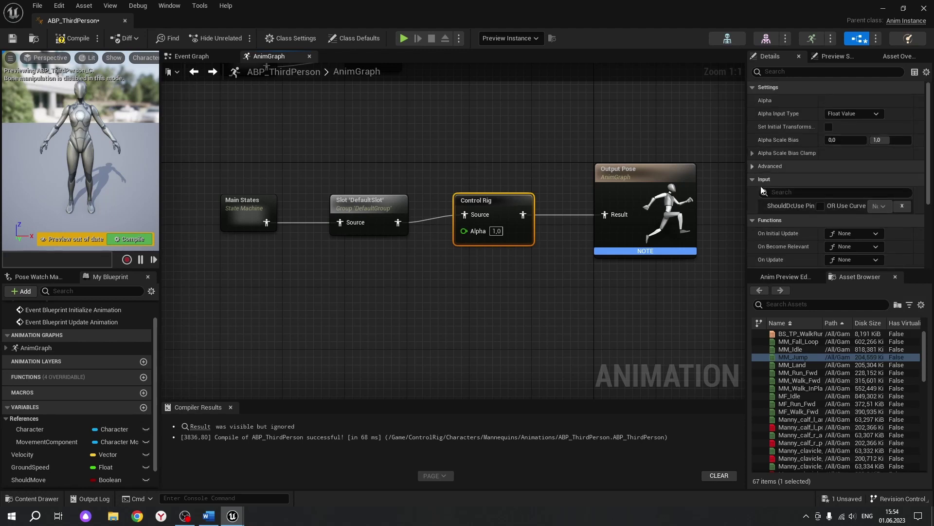
left_click(820, 206)
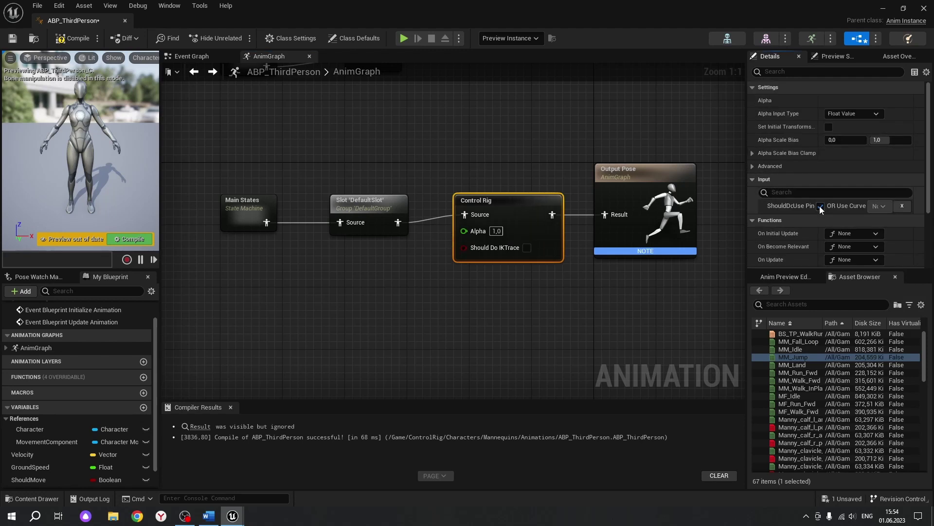
scroll(819, 205, "down", 2)
scroll(814, 197, "down", 2)
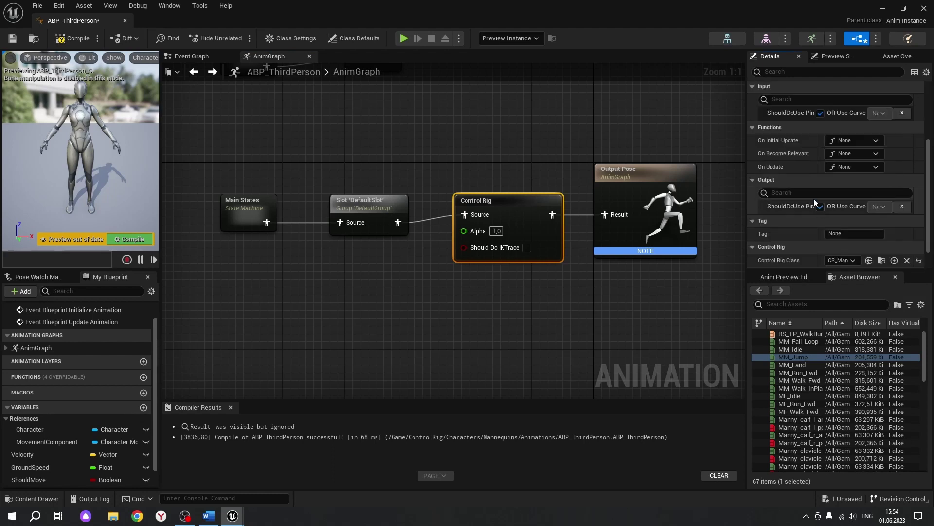
scroll(825, 213, "down", 2)
scroll(800, 221, "up", 6)
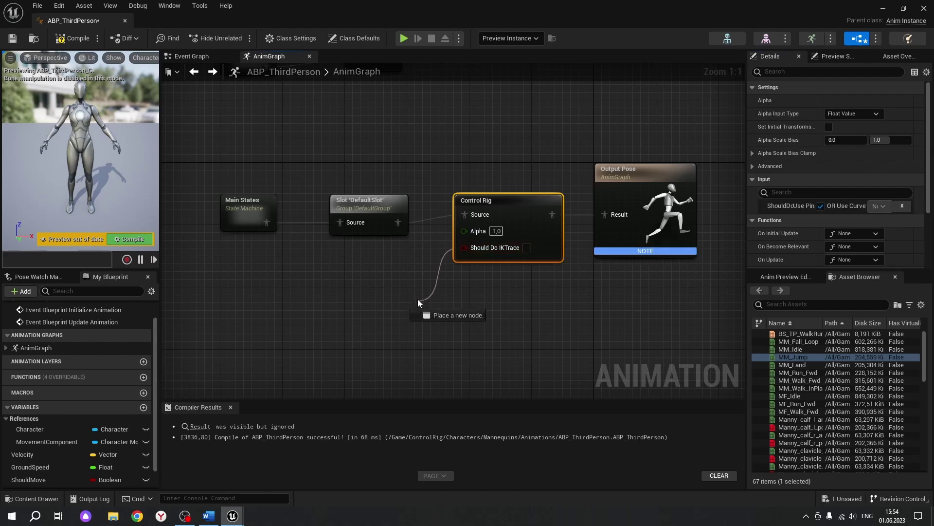
Feed Should Do IKTrace from a NOT Boolean of Is Falling.
left_click_drag(462, 247, 418, 302)
type("not bool")
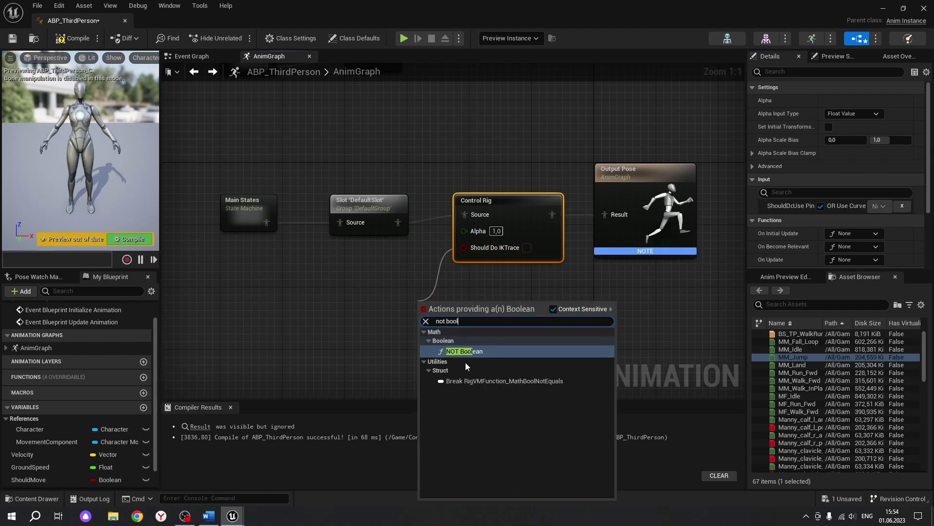
left_click(464, 351)
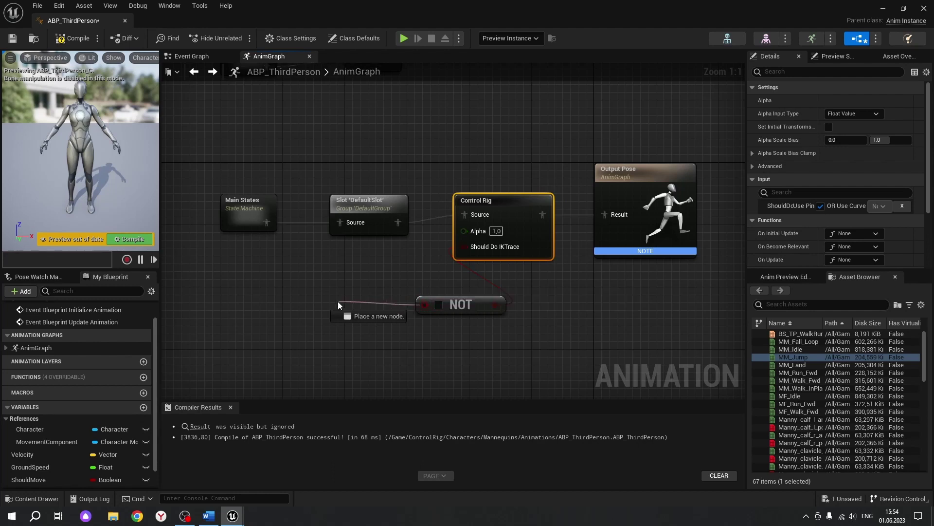
left_click_drag(424, 305, 338, 302)
type("is falli")
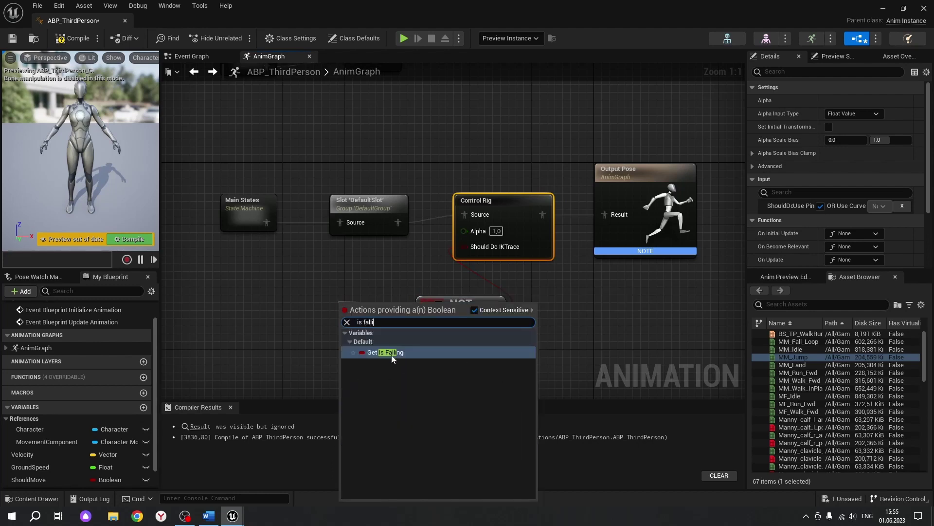
left_click(392, 352)
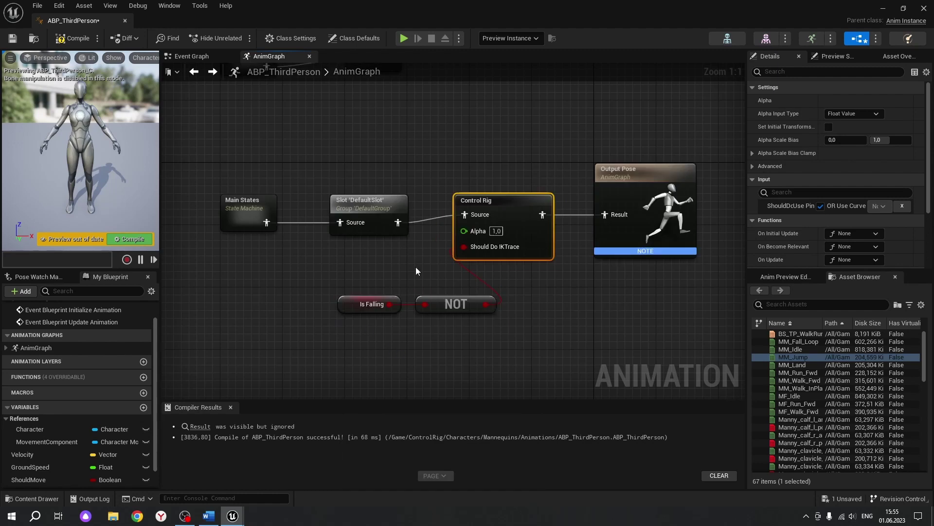
Compile and save ABP_ThirdPerson.
left_click(72, 38)
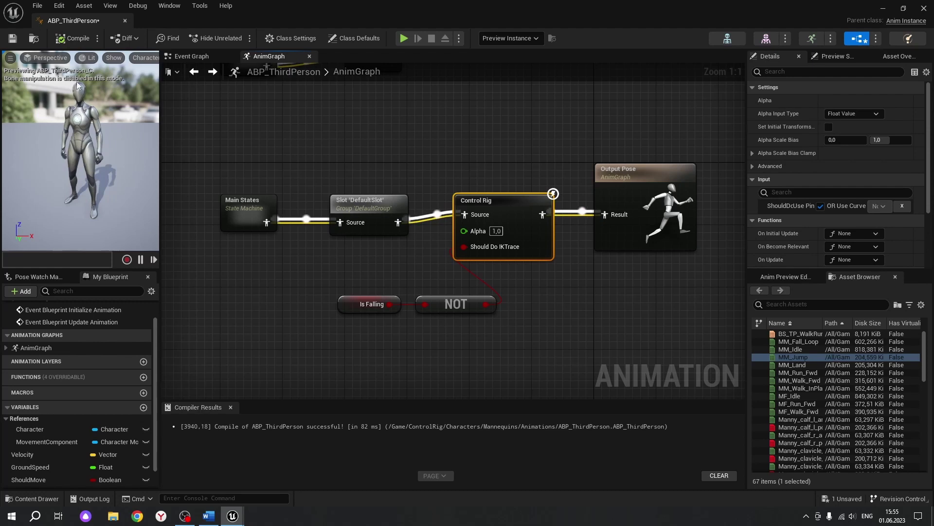
left_click(360, 128)
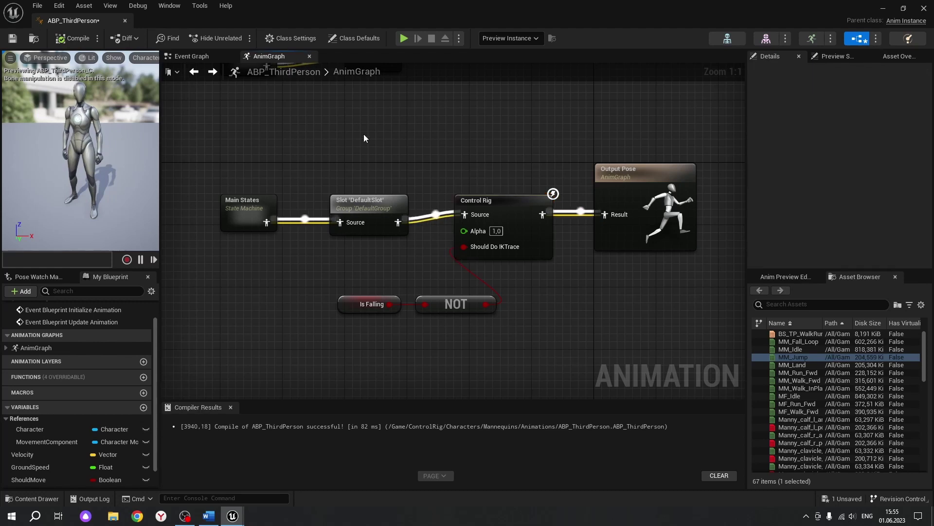
mouse_move(364, 133)
right_mouse_down()
mouse_move(375, 192)
mouse_move(305, 88)
right_mouse_up()
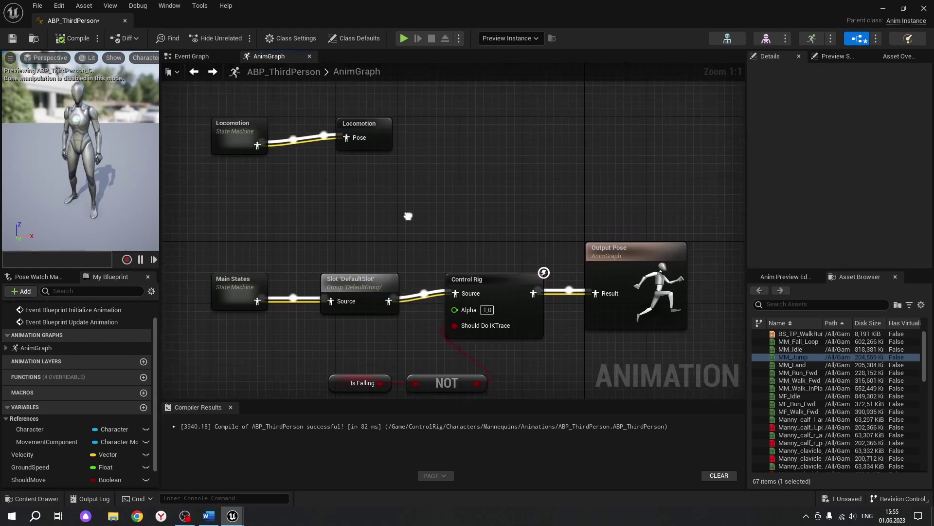
left_click(12, 38)
right_click_drag(464, 187, 509, 186)
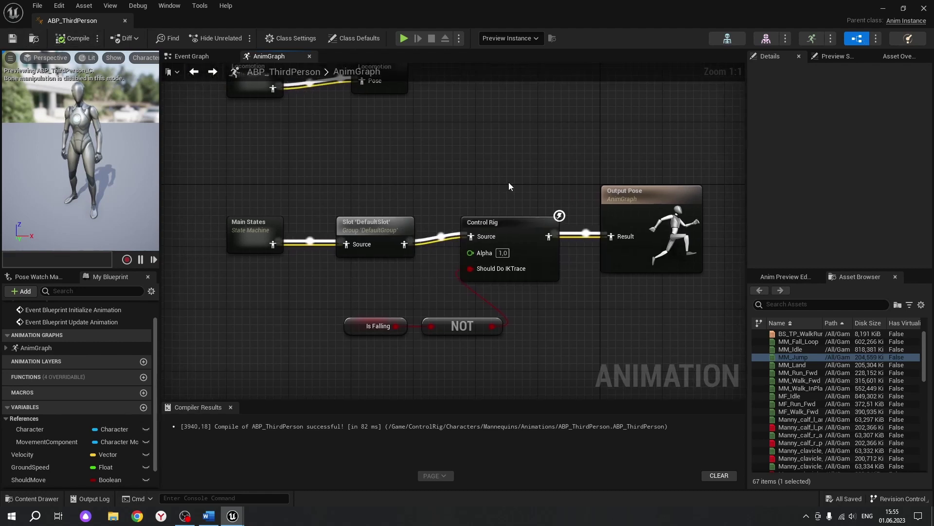
Close the ABP_ThirdPerson tab and open BP_ThirdPersonCharacter from Content/Blueprints.
left_click(125, 20)
key("ctrl+space")
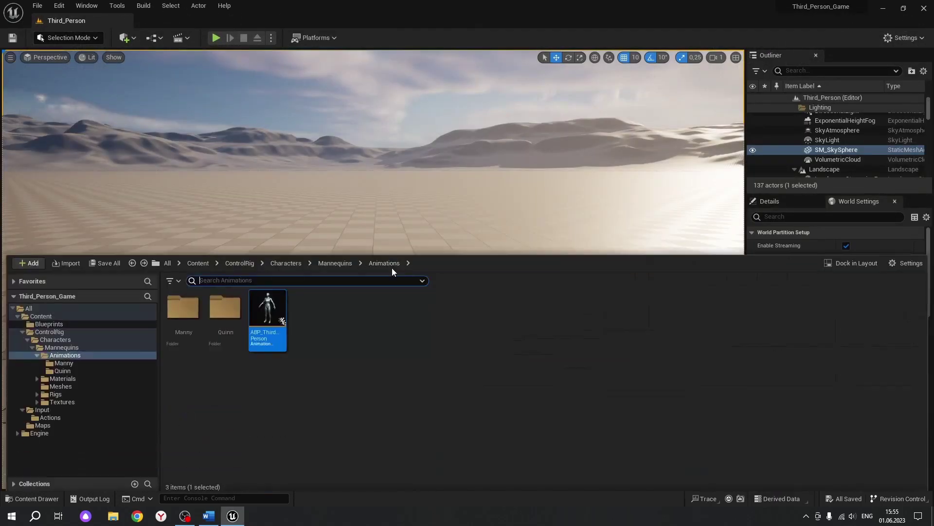
key("BackSpace")
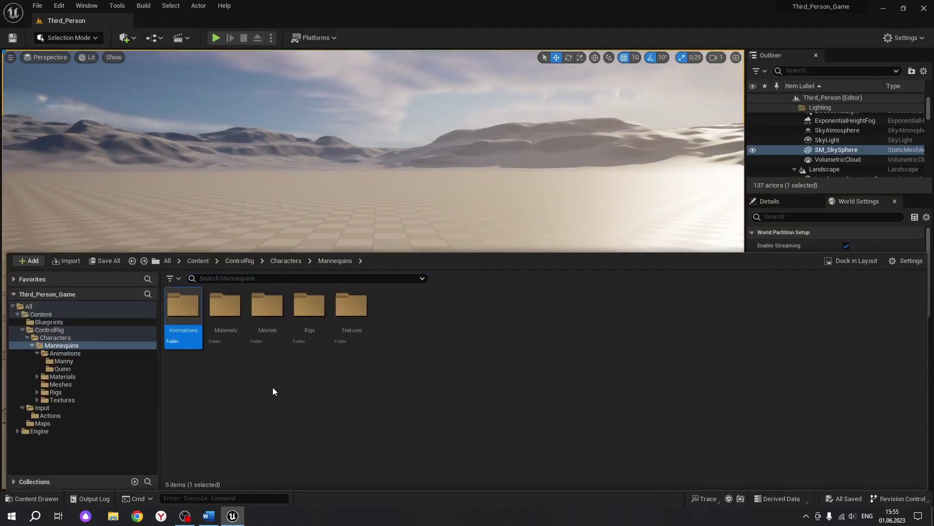
key("BackSpace")
key("BackSpace")
key("BackSpace")
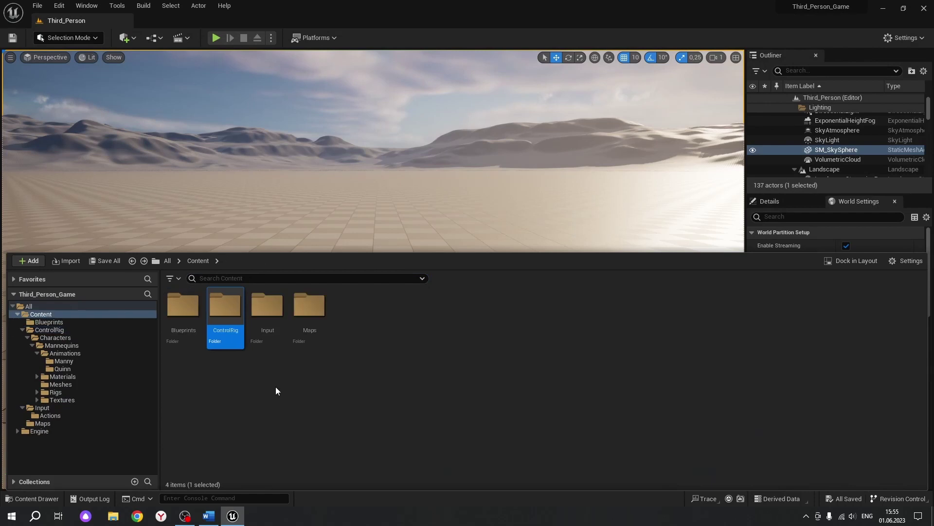
key("Left")
key("Return")
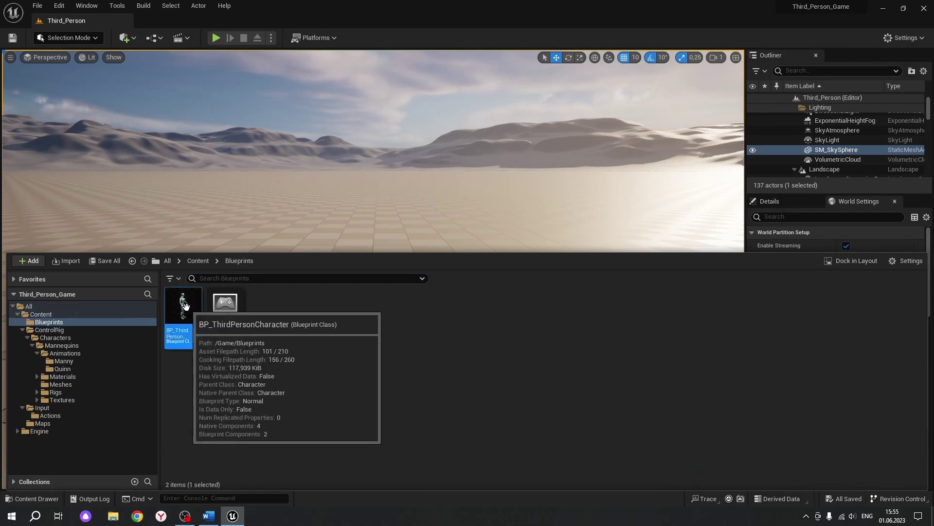
double_click(185, 305)
Set the Mesh Anim Class to ABP_ThirdPerson_C, then compile and save the blueprint.
left_click(168, 56)
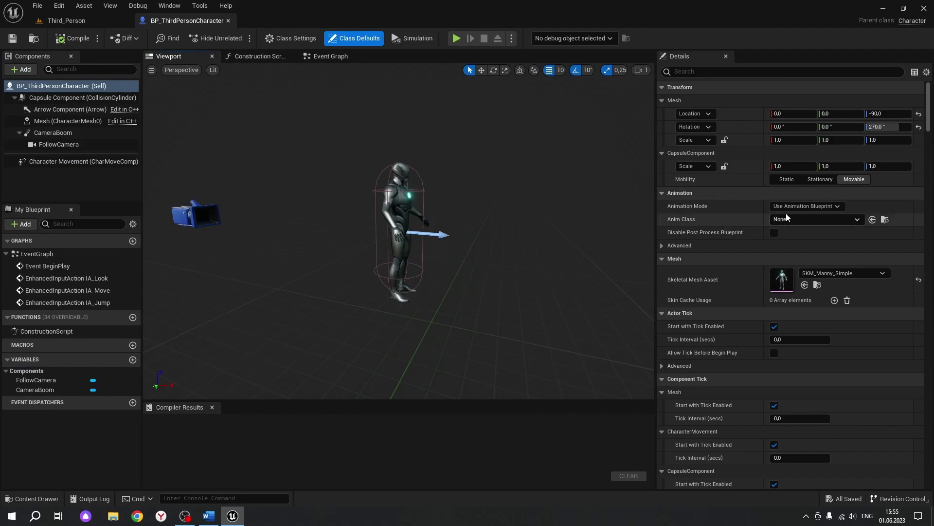
left_click(799, 217)
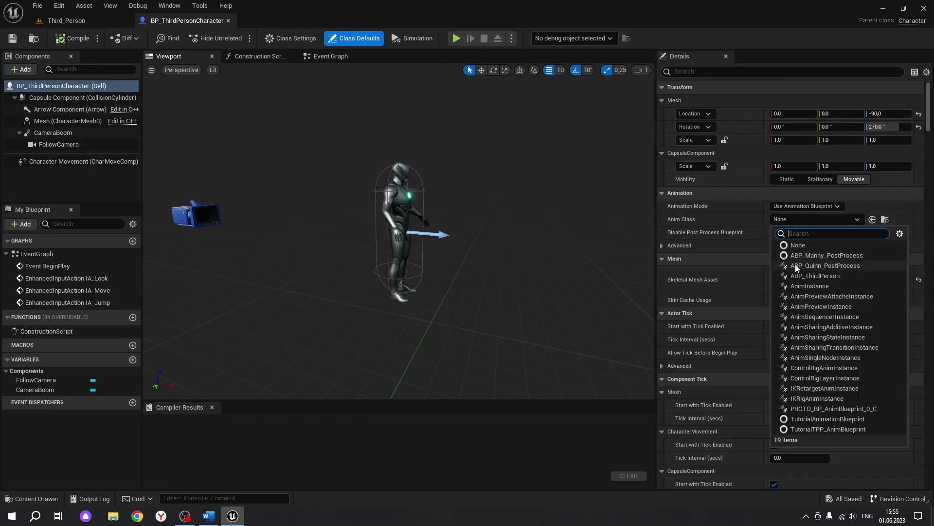
left_click(834, 277)
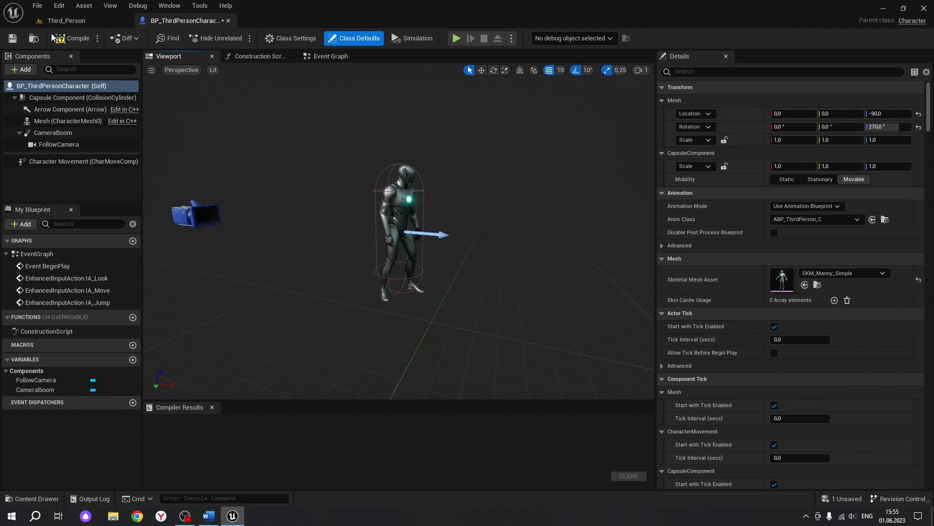
left_click(68, 38)
left_click(11, 42)
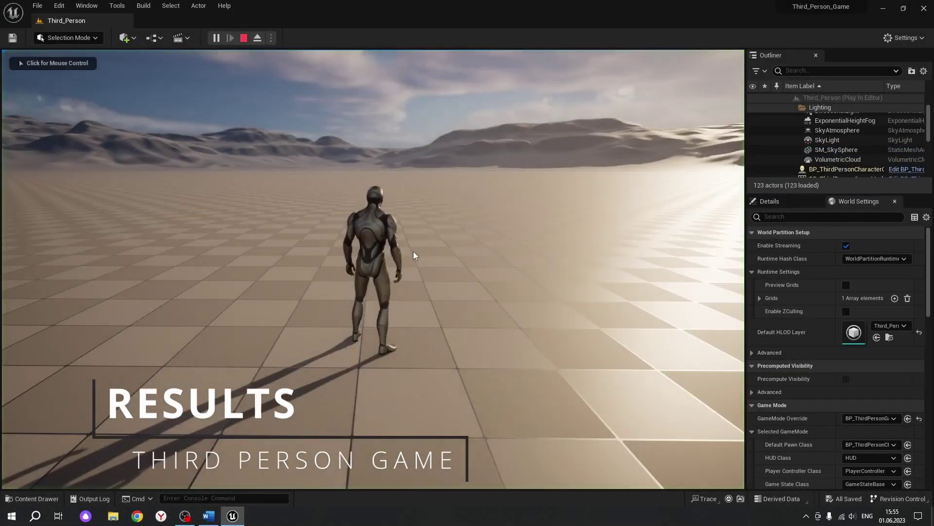
Run the character right, left and forward, jumping repeatedly to check the foot IK.
key("d")
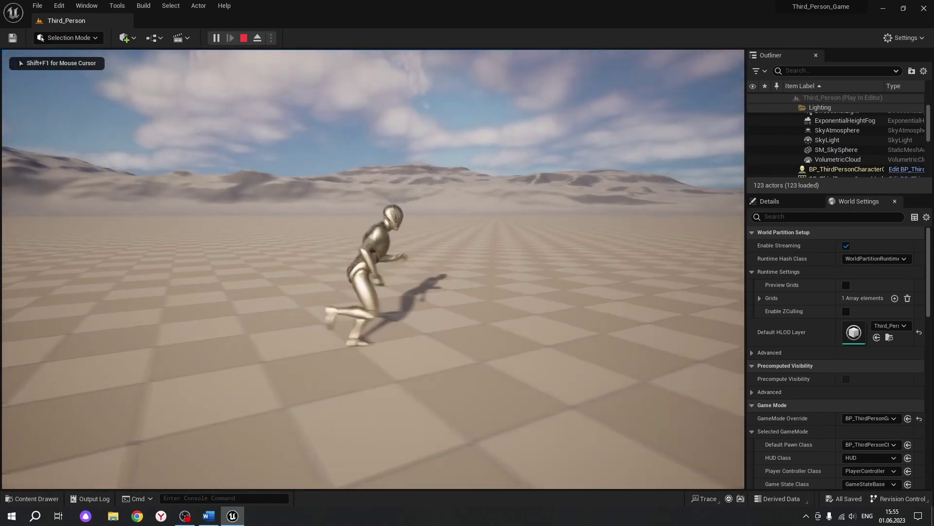
key("space")
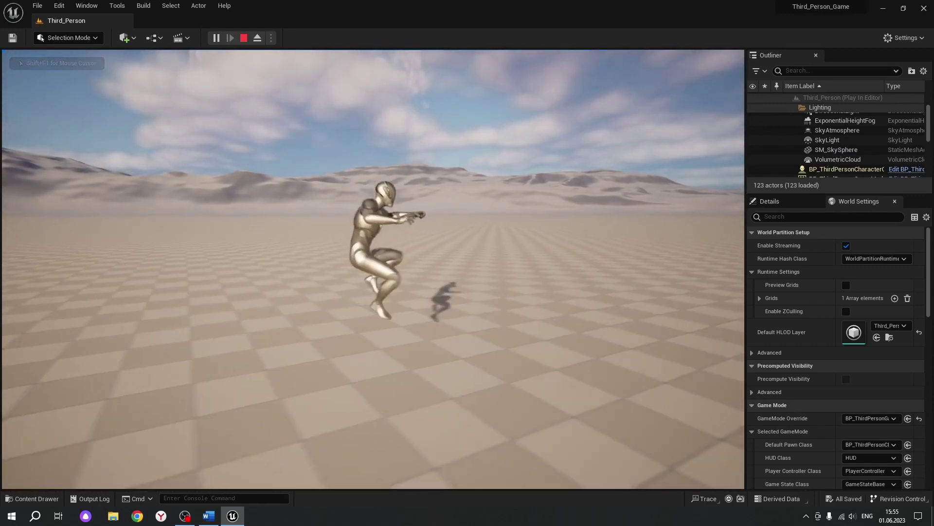
key("space")
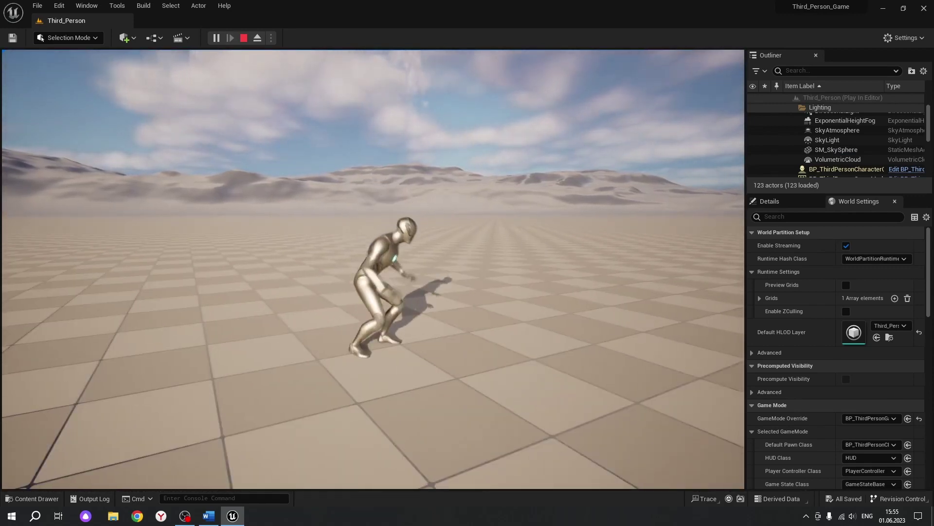
key("a")
key("space")
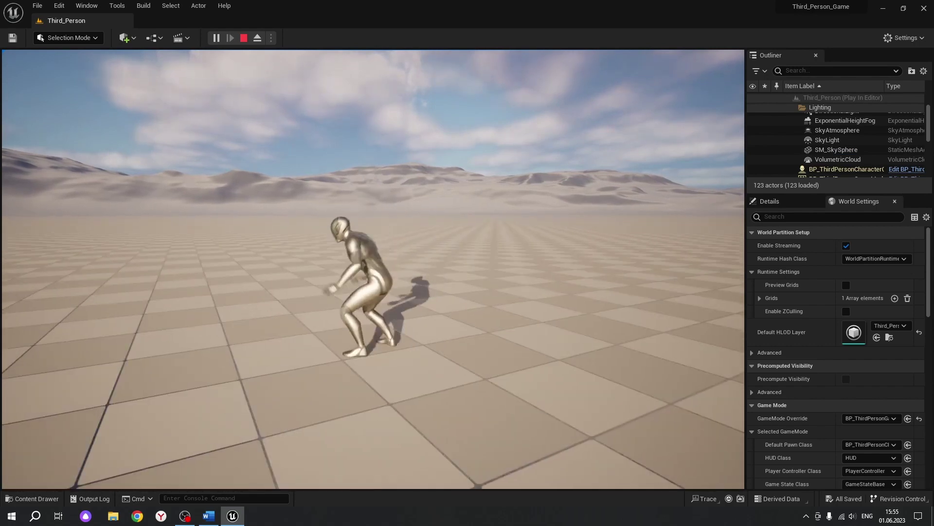
key("w")
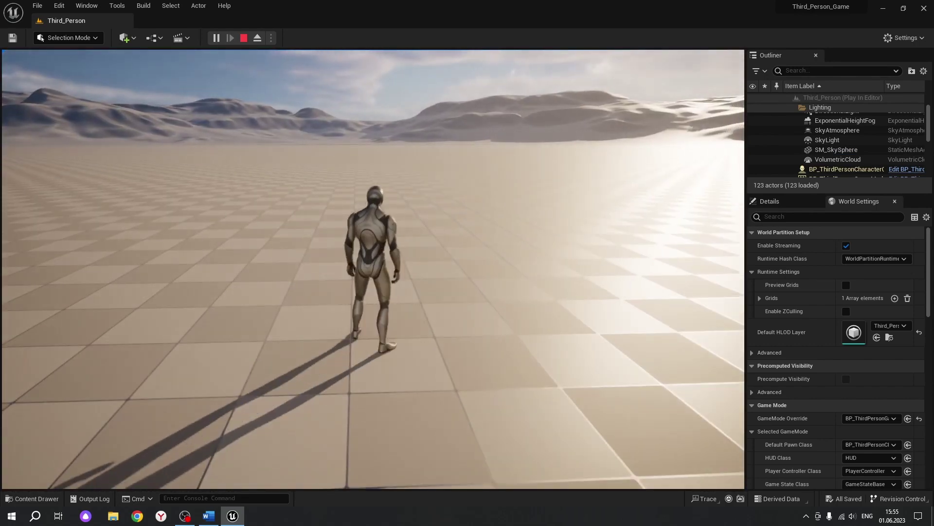
key("d")
key("space")
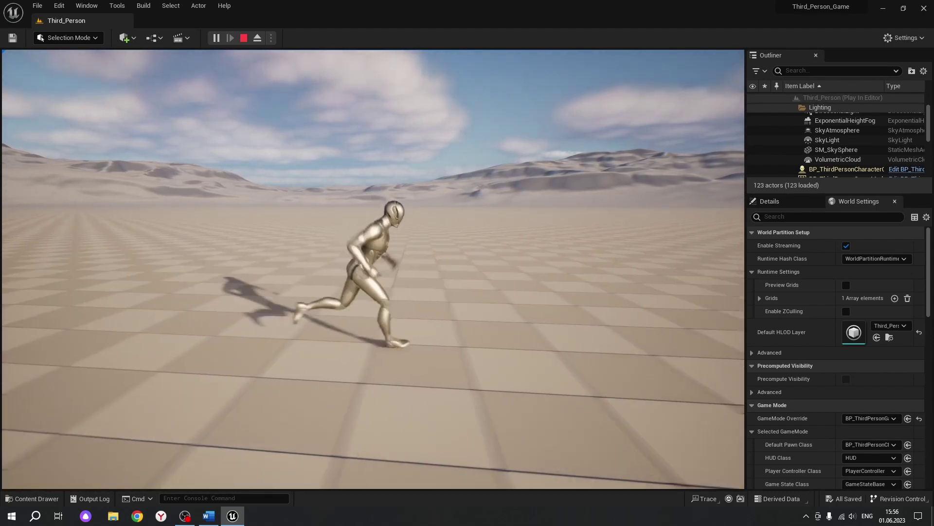
Run forward, left and toward the camera with more jumps, then end the play session.
key("w")
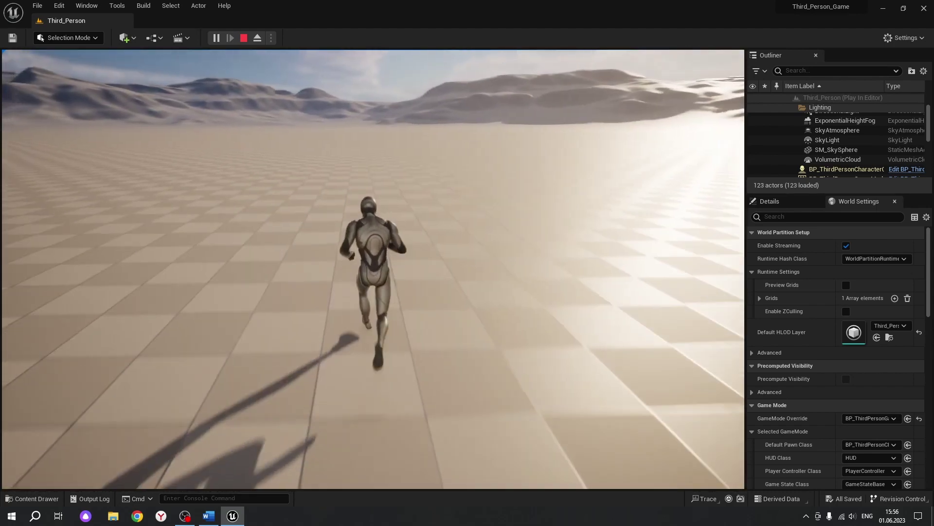
key("space")
key("a")
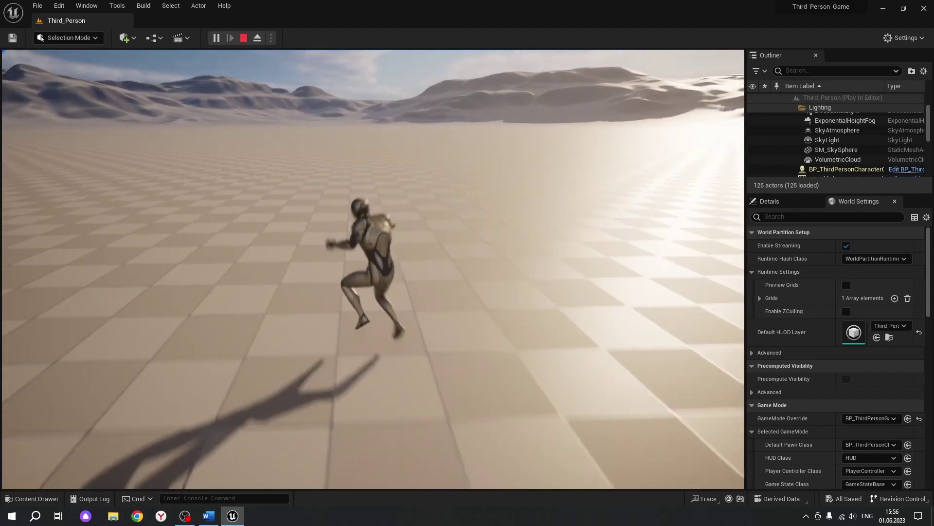
key("s")
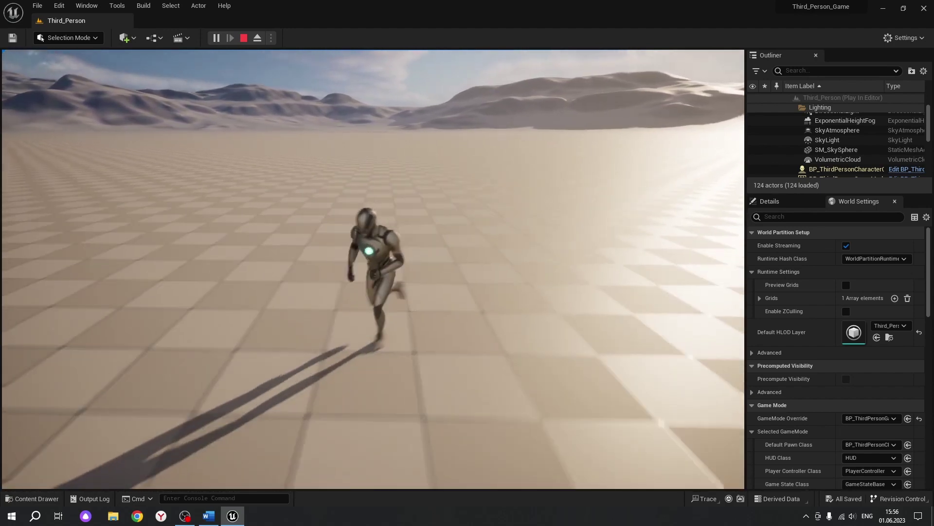
key("space")
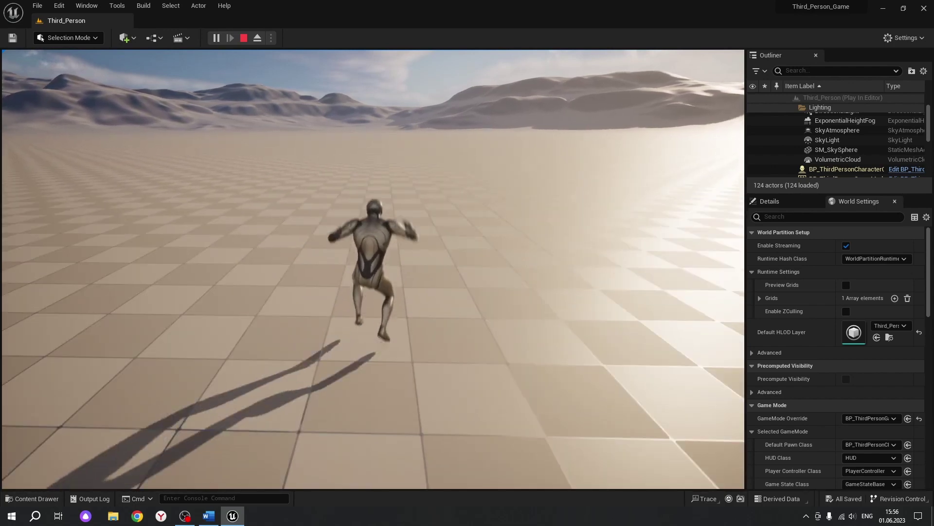
key("a")
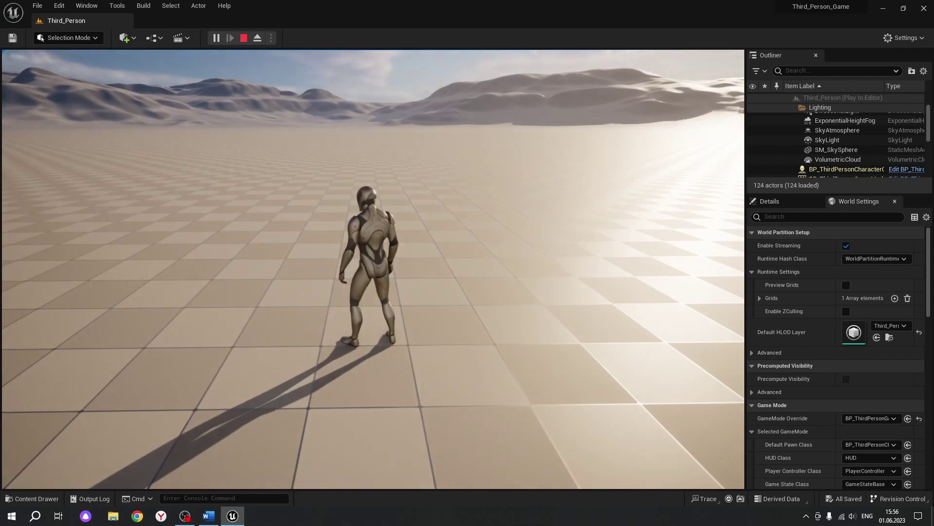
key("Escape")
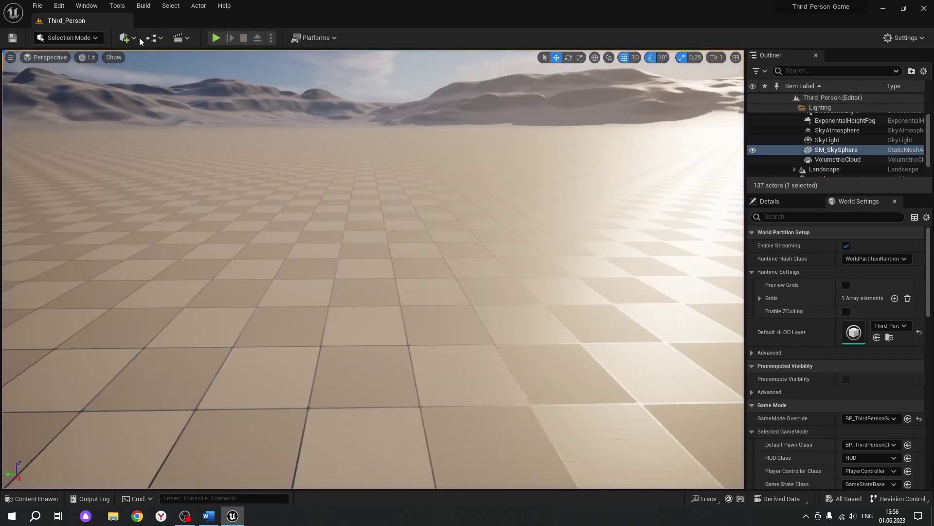
Place a white cube on the level floor via Quick Add > Shapes > Cube.
left_click(128, 38)
mouse_move(161, 140)
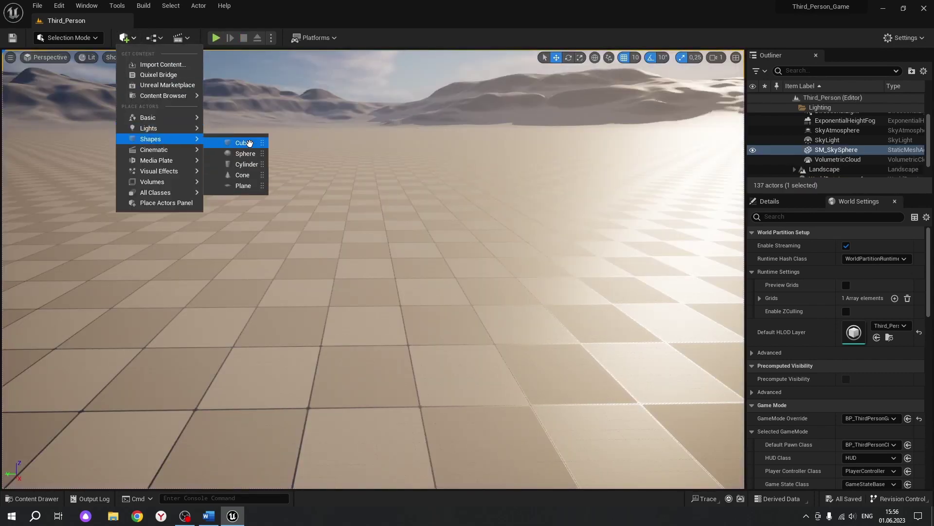
mouse_move(249, 143)
left_mouse_down()
mouse_move(435, 271)
mouse_move(431, 291)
left_mouse_up()
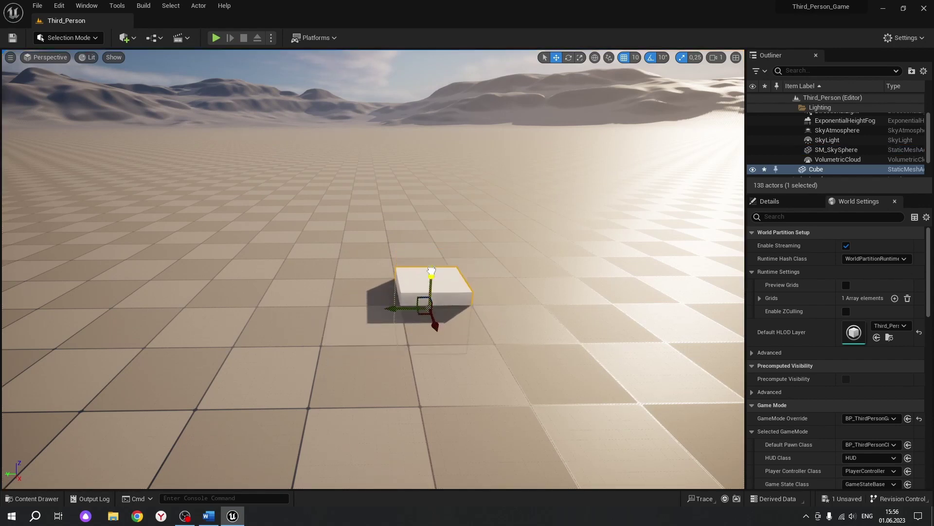
Play the level, walking and jumping the character onto and off the cube, then stop.
left_click(216, 38)
key("w")
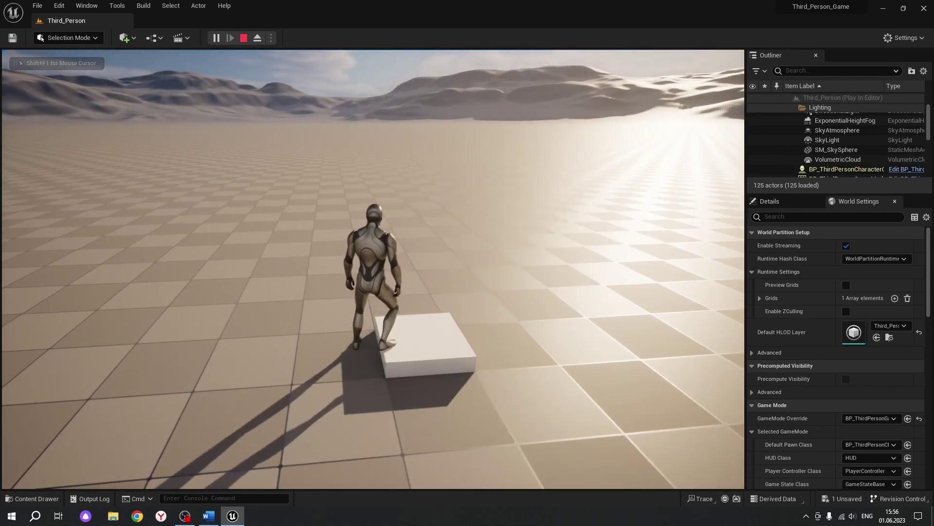
key("space")
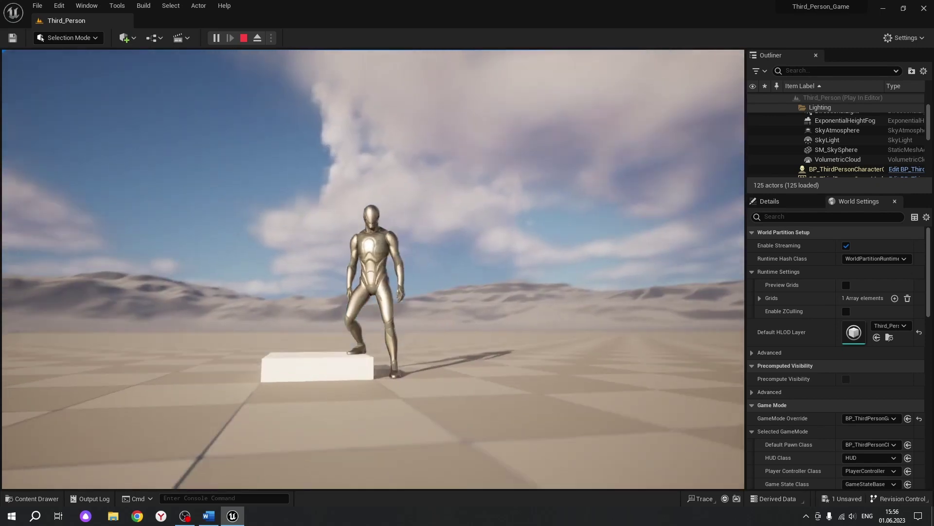
key("w")
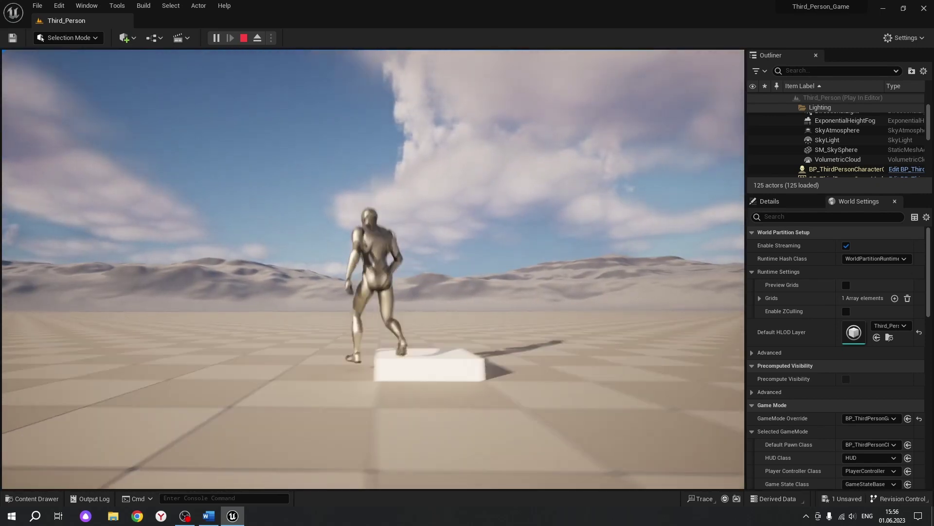
key("w")
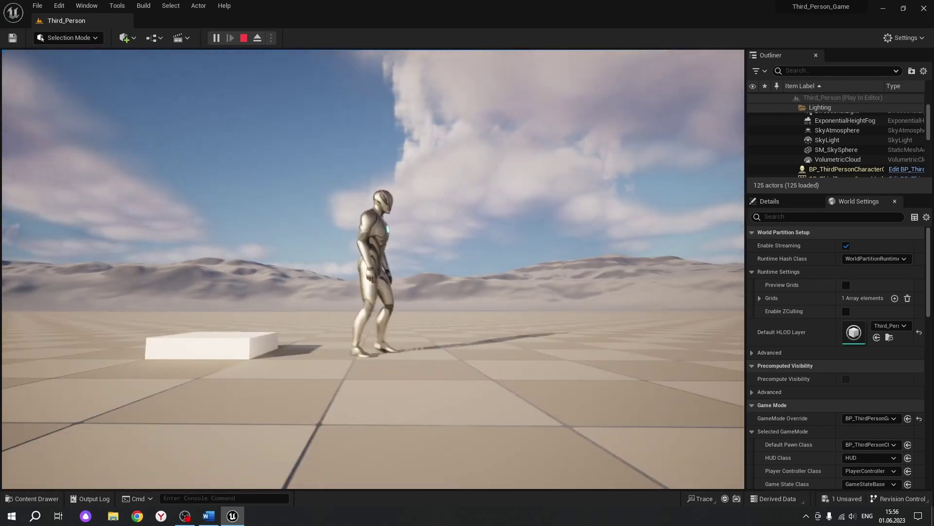
key("w")
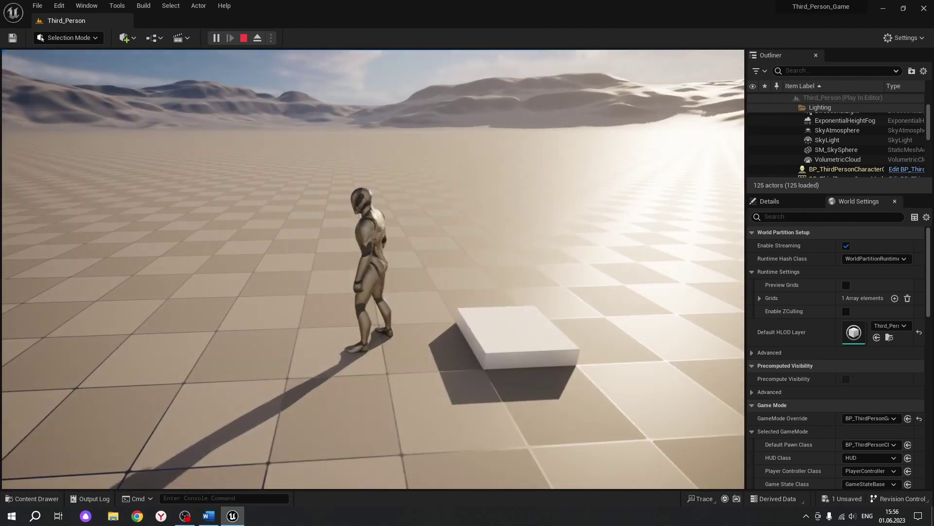
key("Escape")
Undo to remove the test cube, then open and close the File menu.
key("ctrl+z")
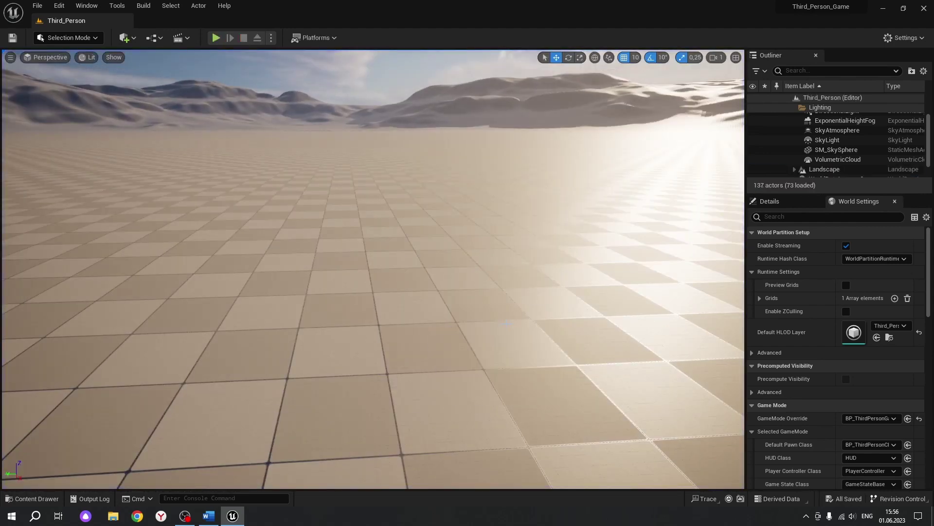
left_click(37, 7)
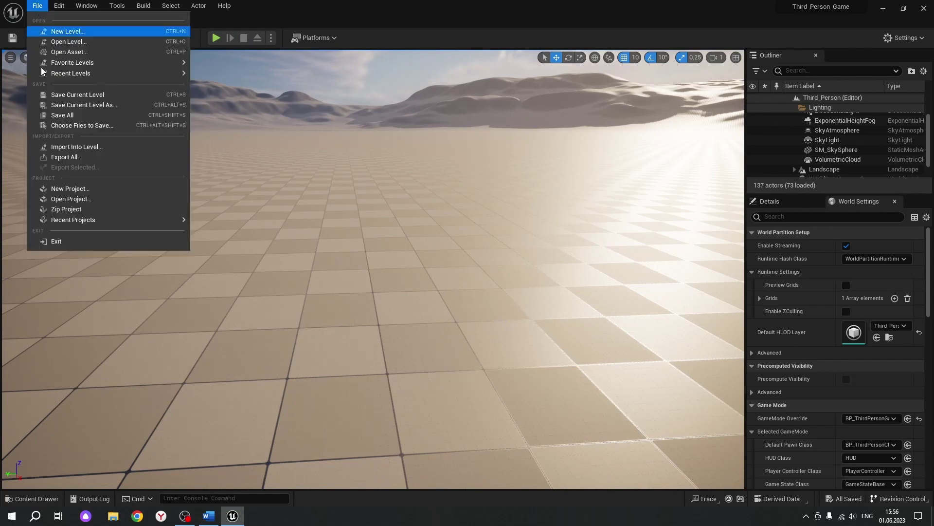
left_click(72, 115)
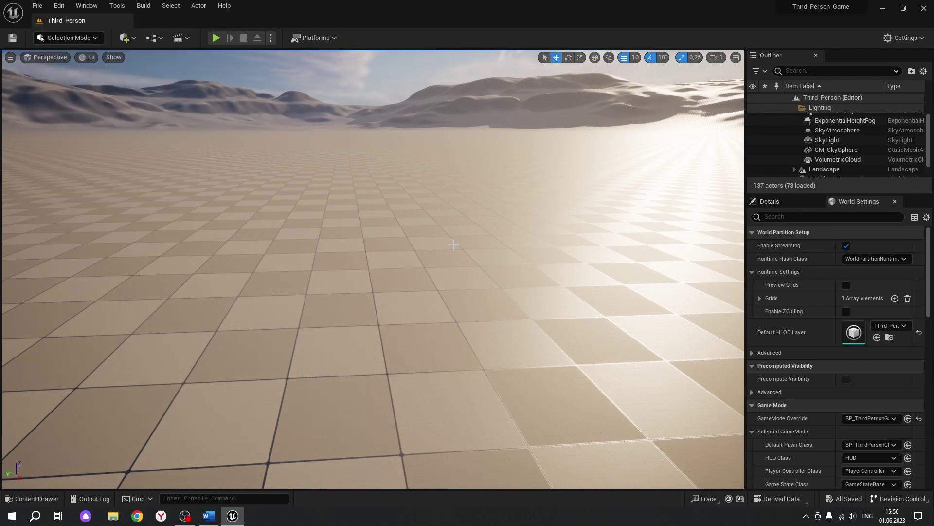